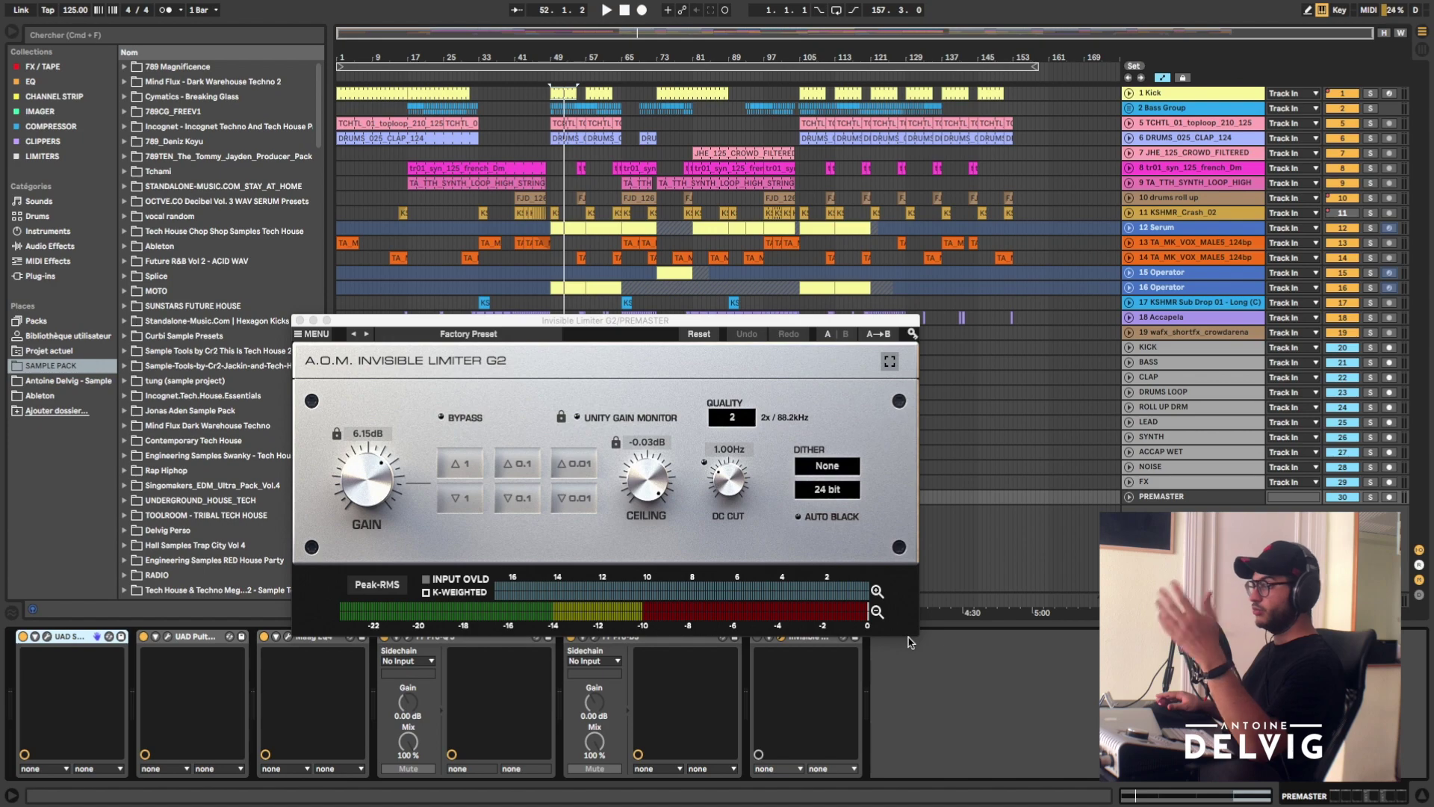
- Play the breakdown from around bar 89 and unfold the 18 Accapela track
left_click_drag(836, 306, 918, 263)
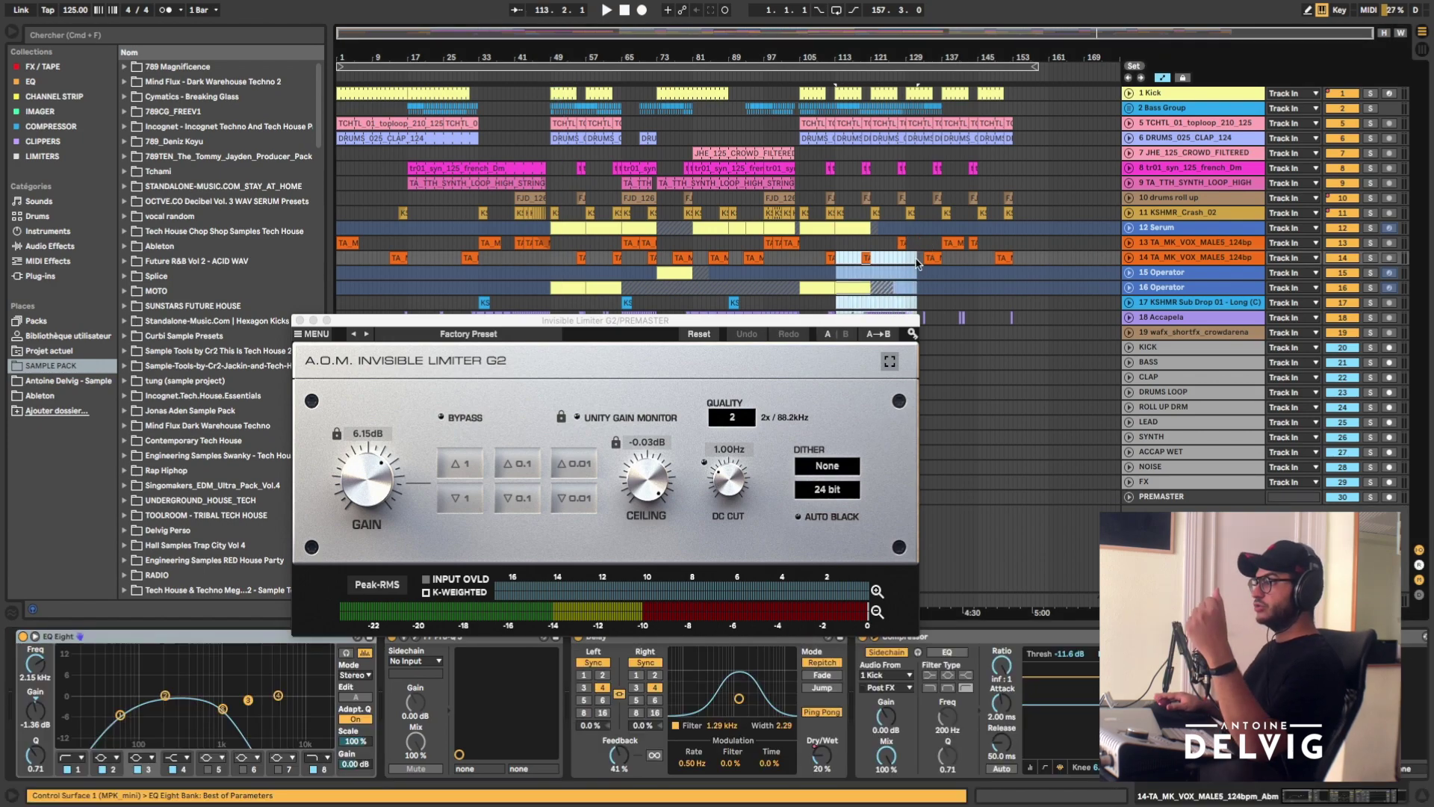
left_click(1195, 497)
left_click_drag(828, 323, 944, 277)
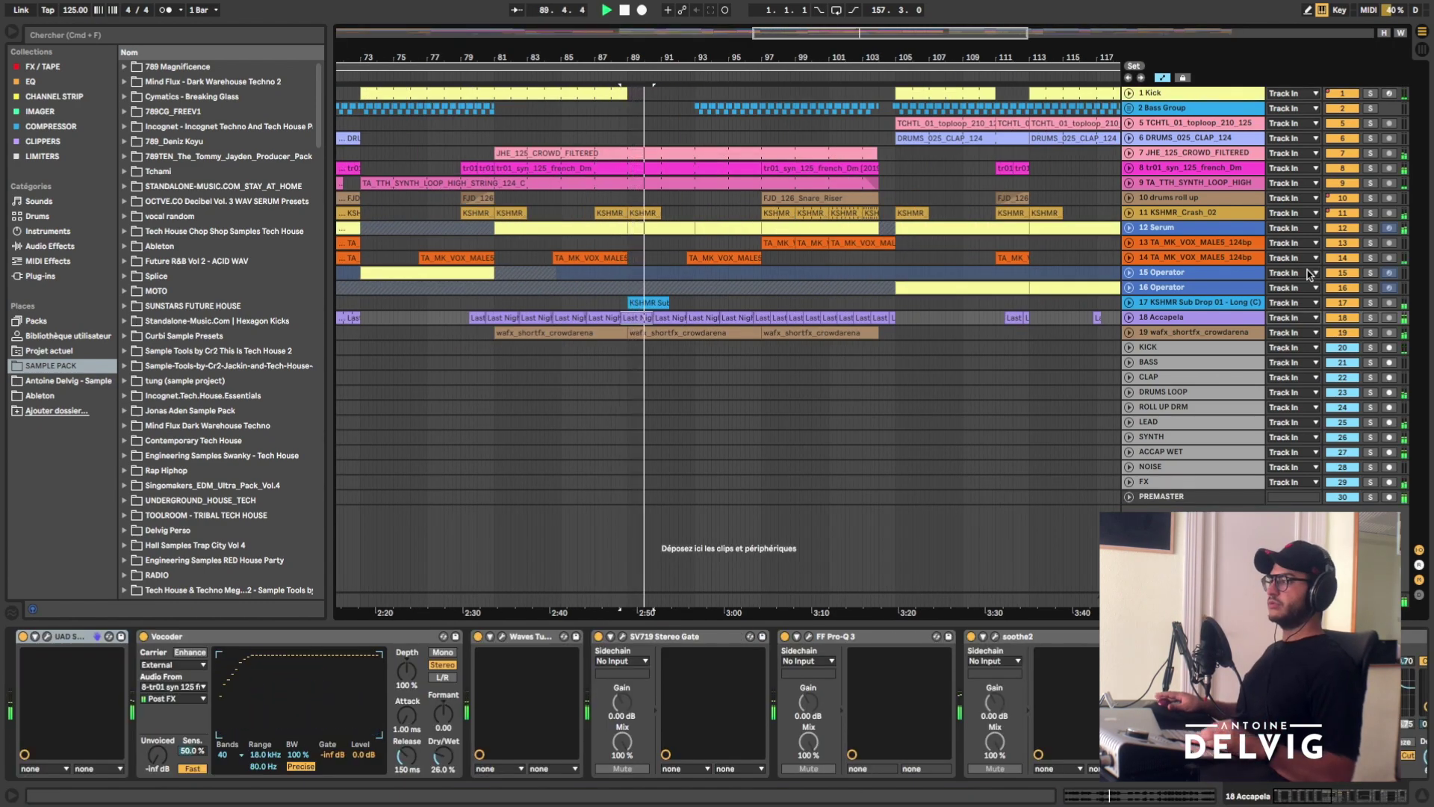
left_click(1128, 319)
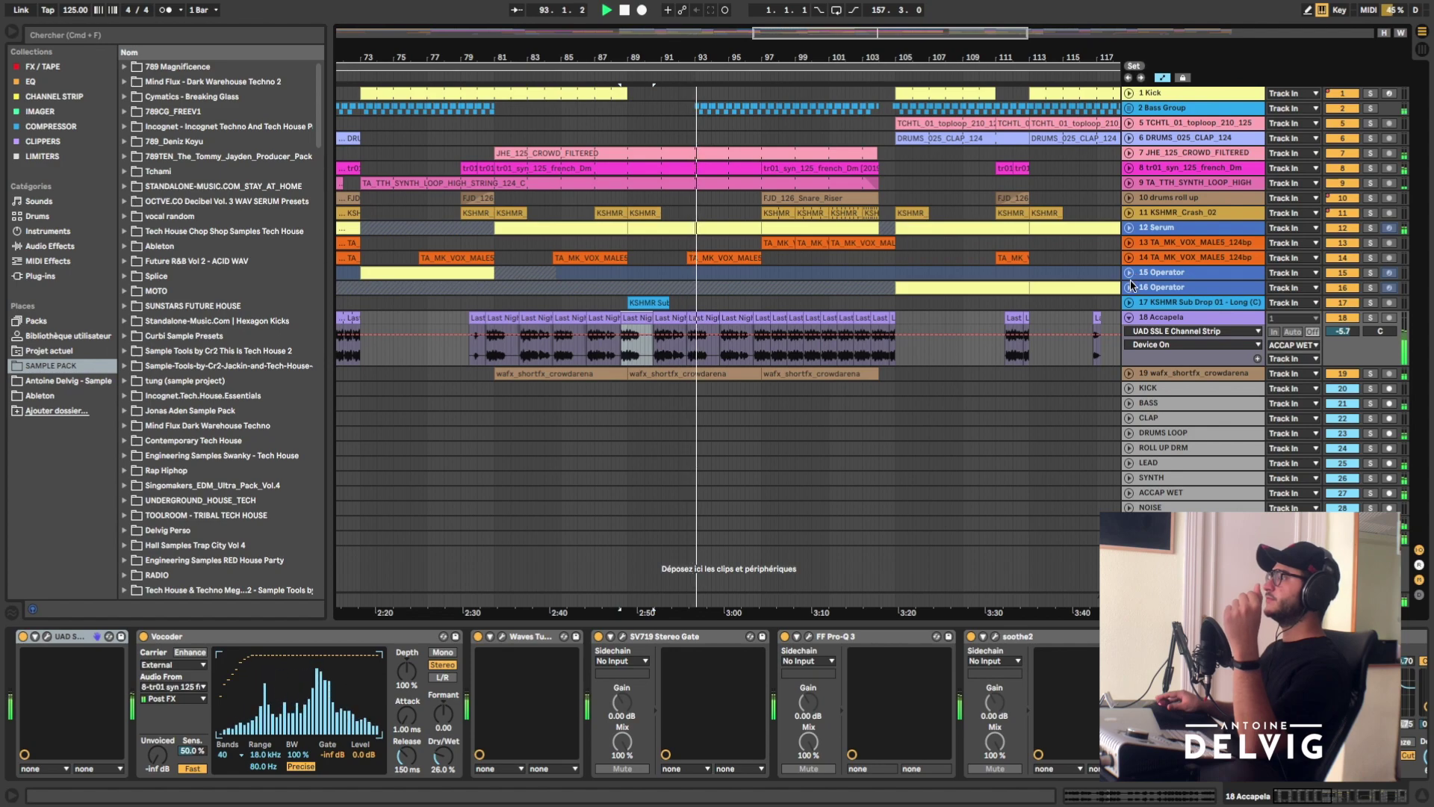
left_click(1128, 287)
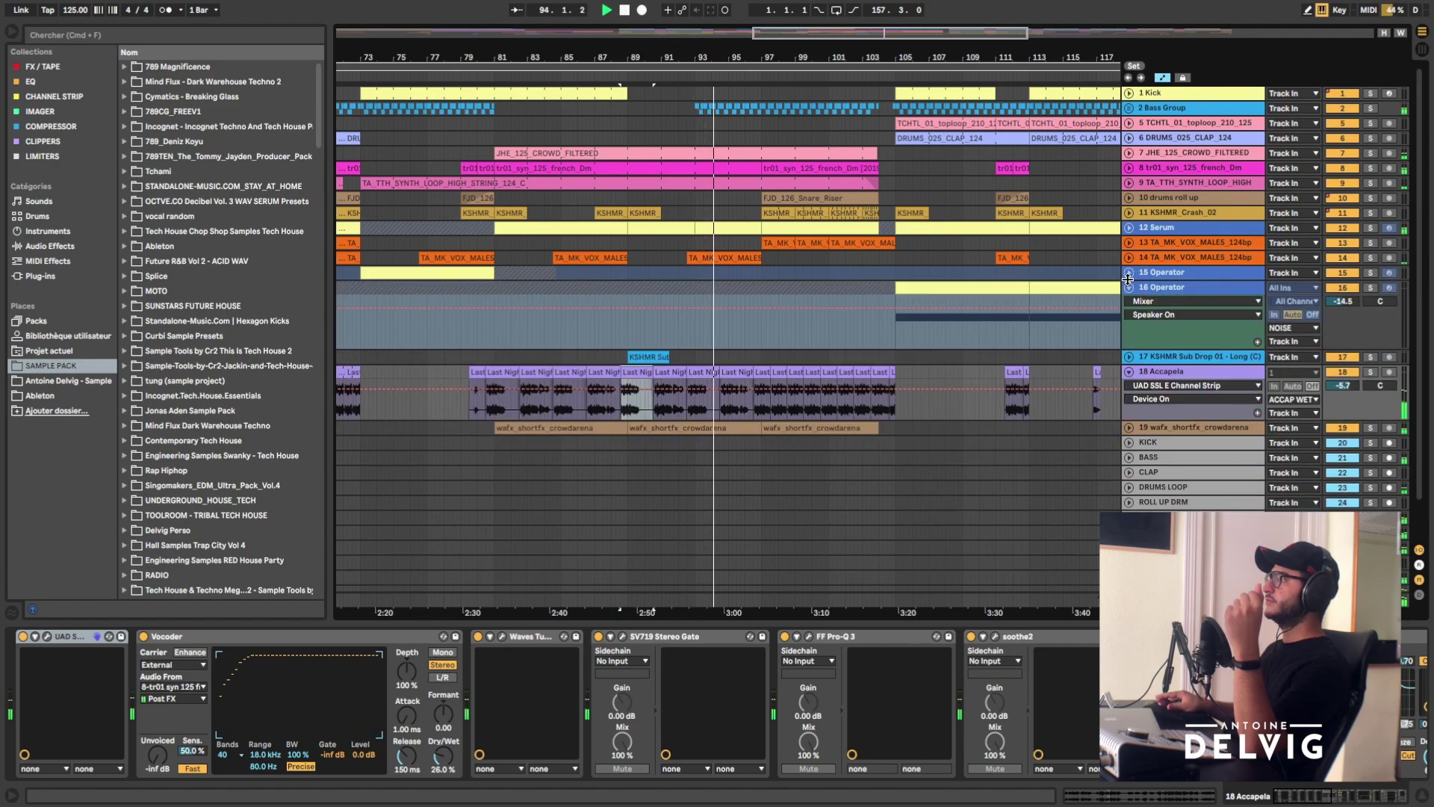
left_click(1128, 287)
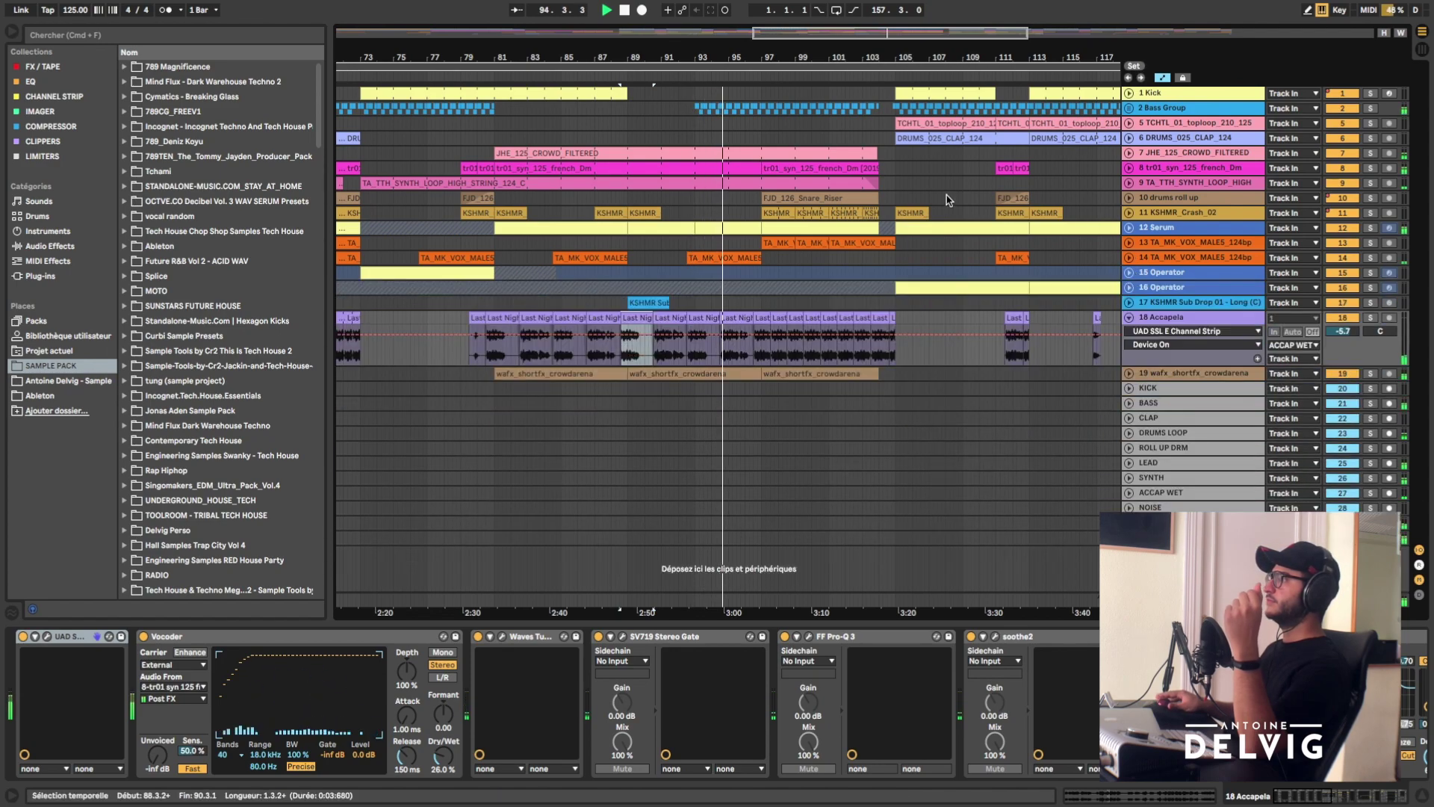
left_click(1129, 110)
left_click(1129, 110)
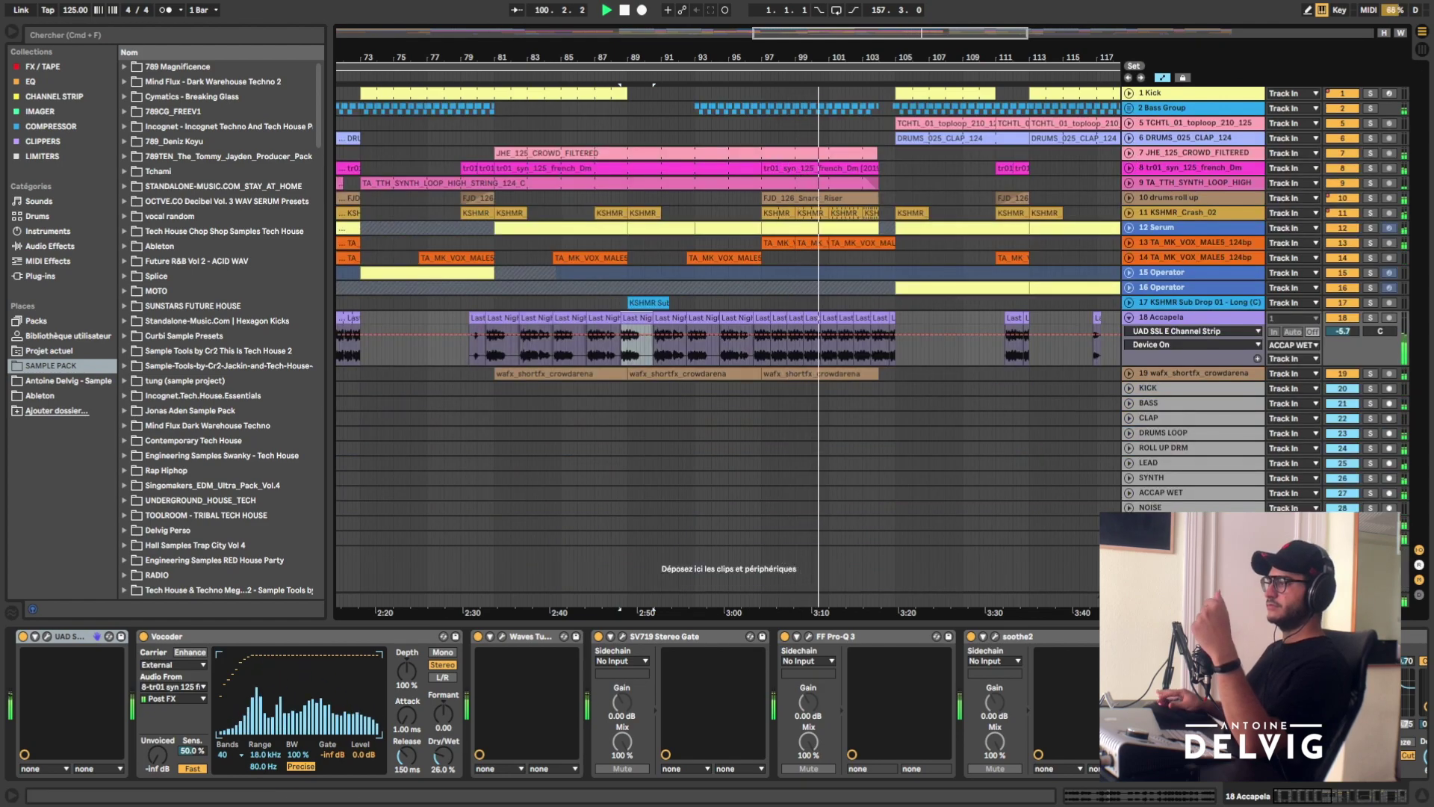
- Select the 1 Kick track and follow the playback into the second drop, with the whole arrangement in view
left_click(1176, 93)
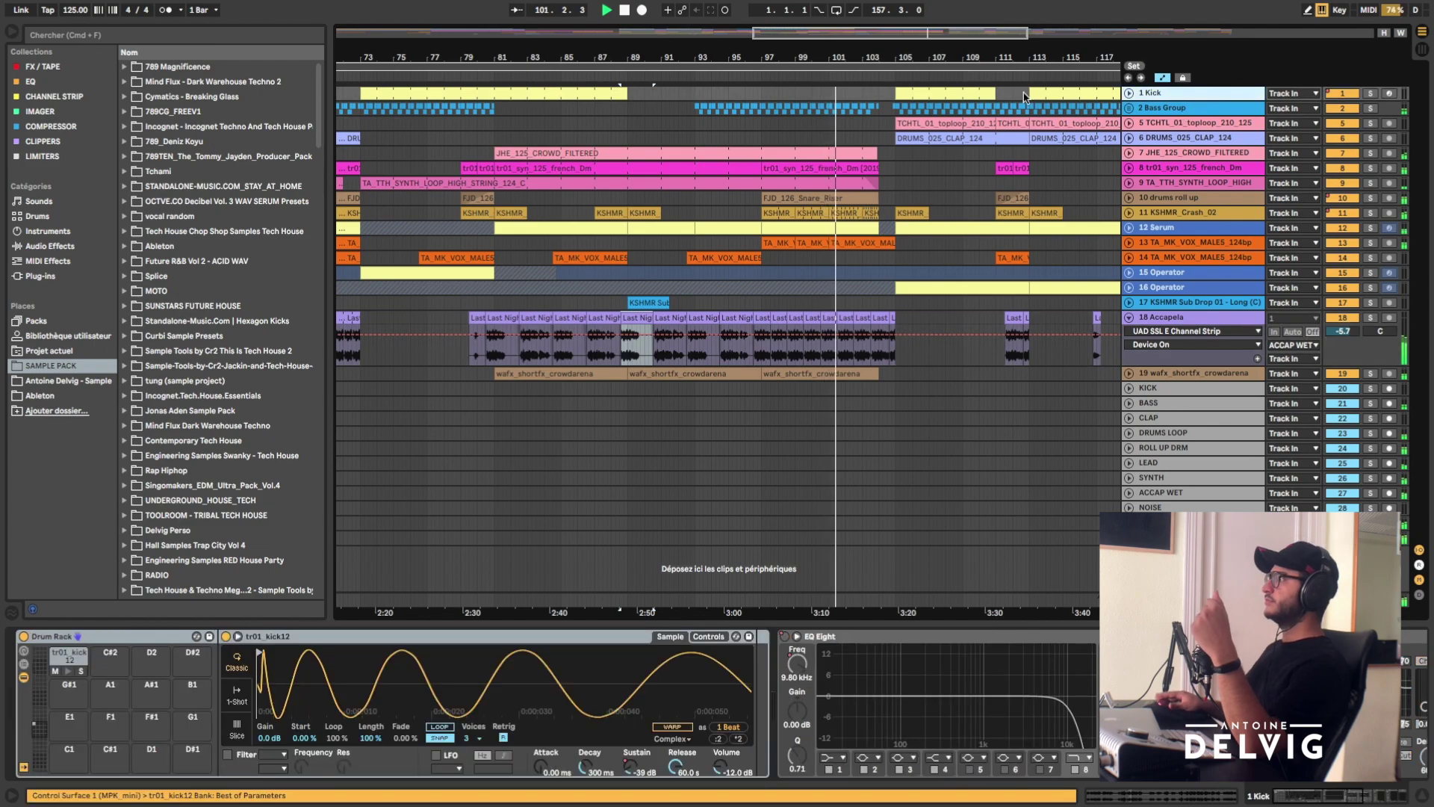
left_click_drag(1014, 61, 928, 63)
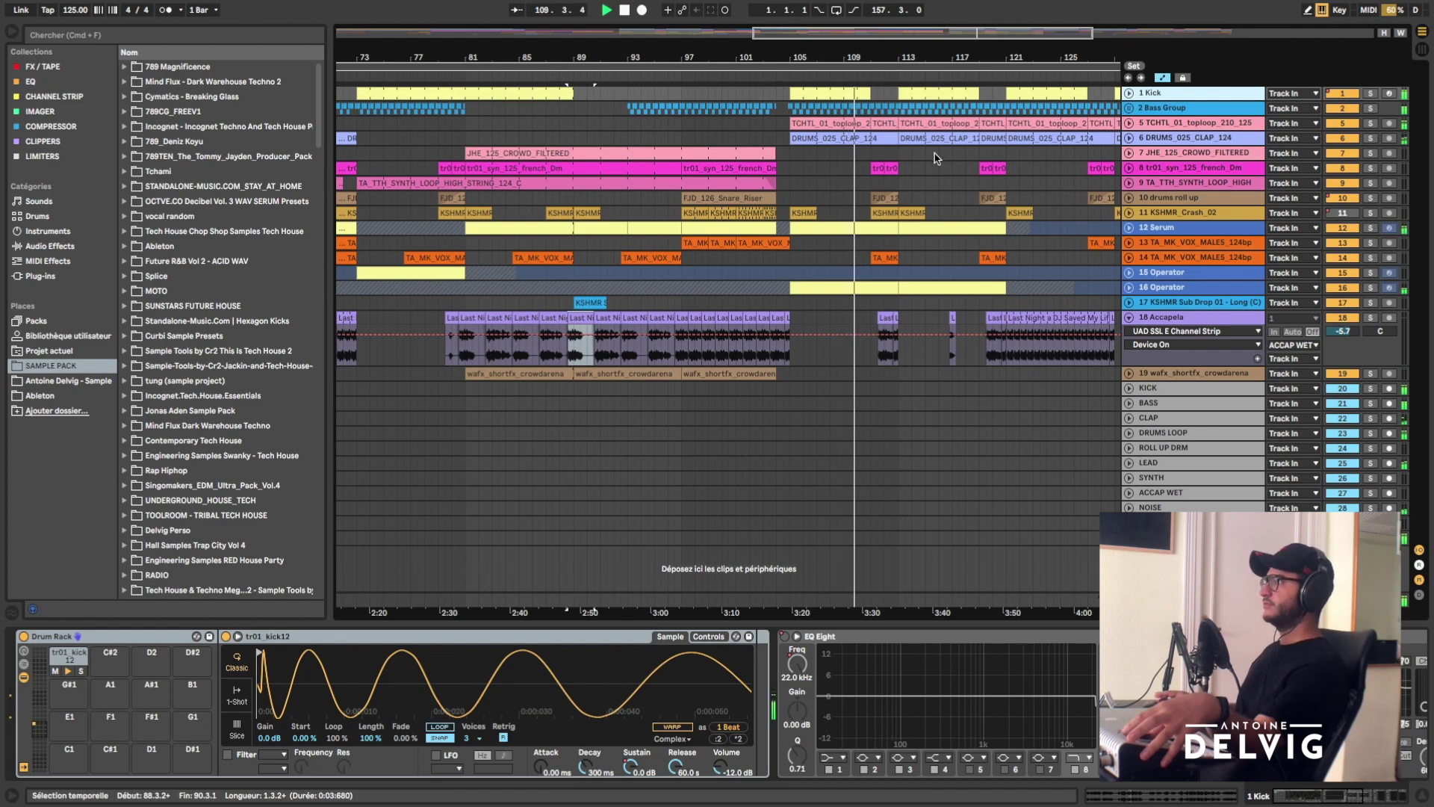
left_click_drag(864, 57, 897, 56)
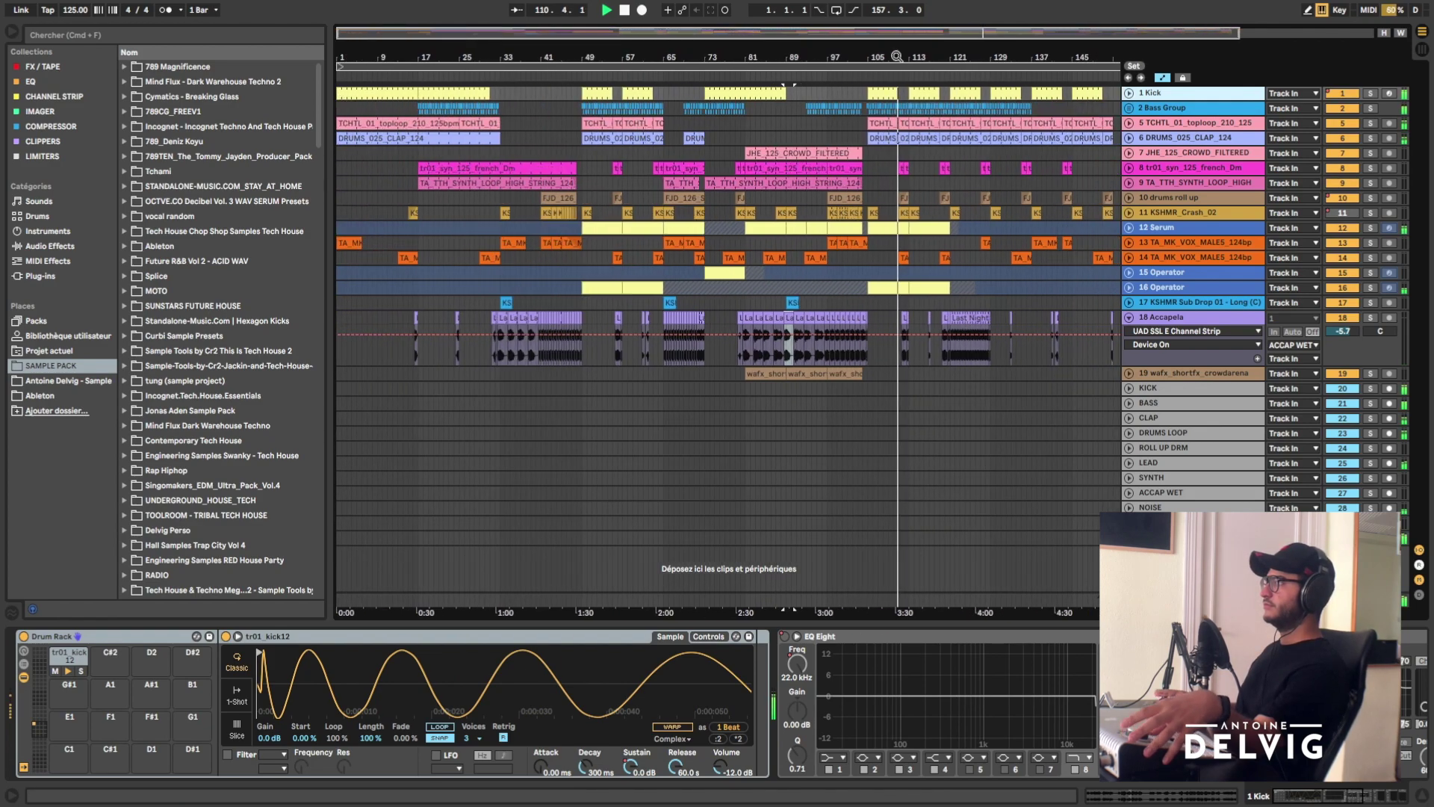
mouse_move(1098, 792)
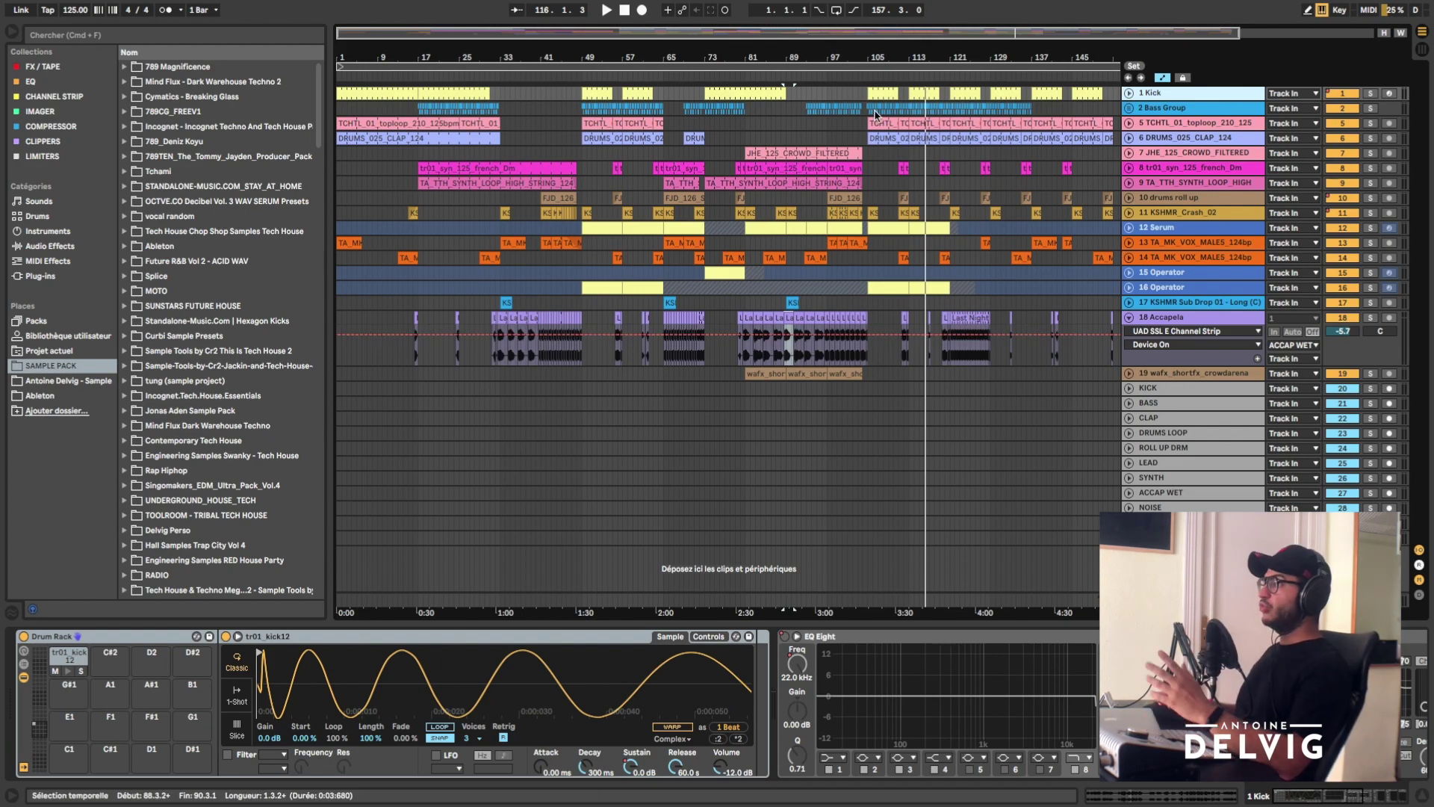
- Unfold the tr01_syn_125_french_Dm and TA_TTH_SYNTH_LOOP_HIGH tracks in the breakdown and place the insert marker at bar 89 on track 8
left_click_drag(827, 60, 1176, 293)
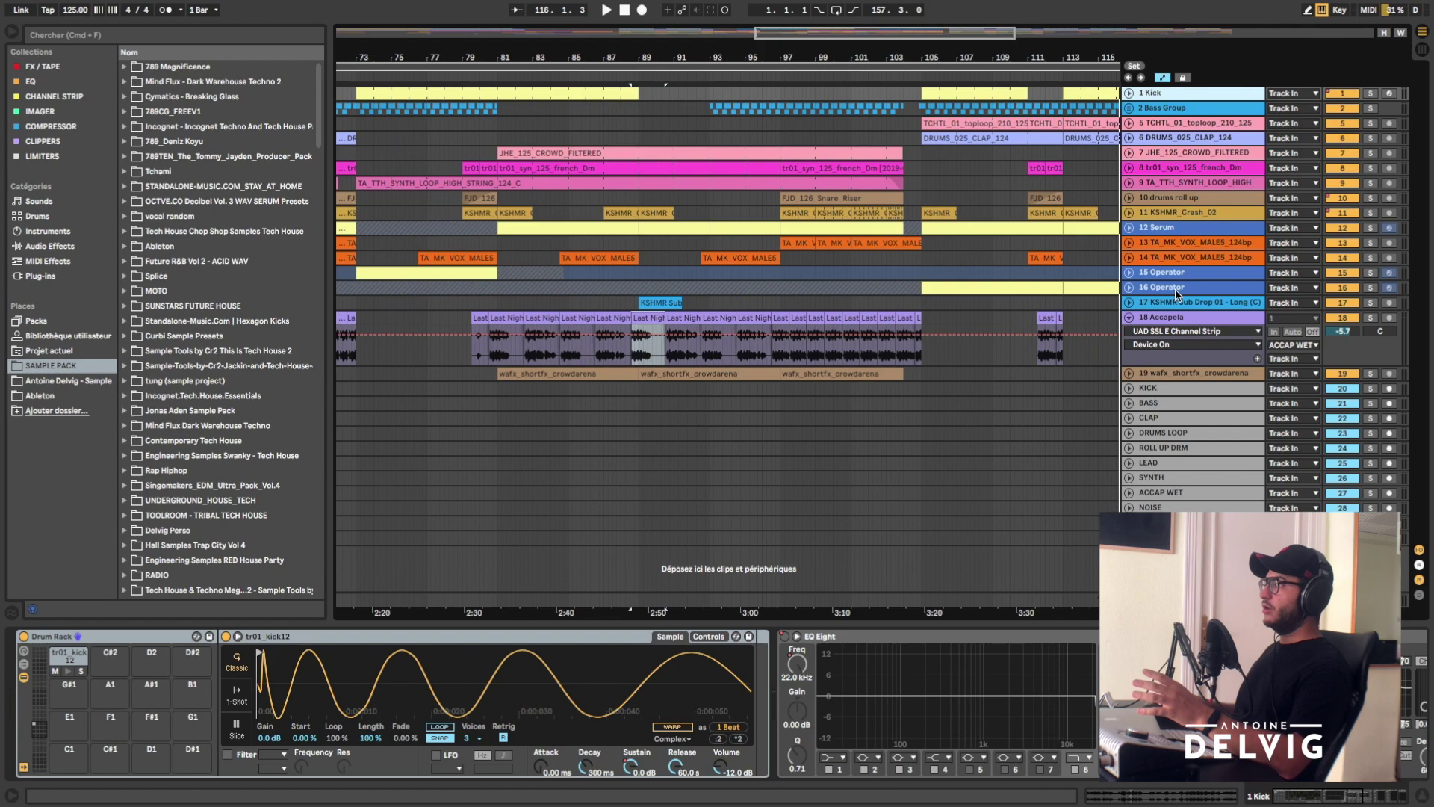
left_click(1131, 304)
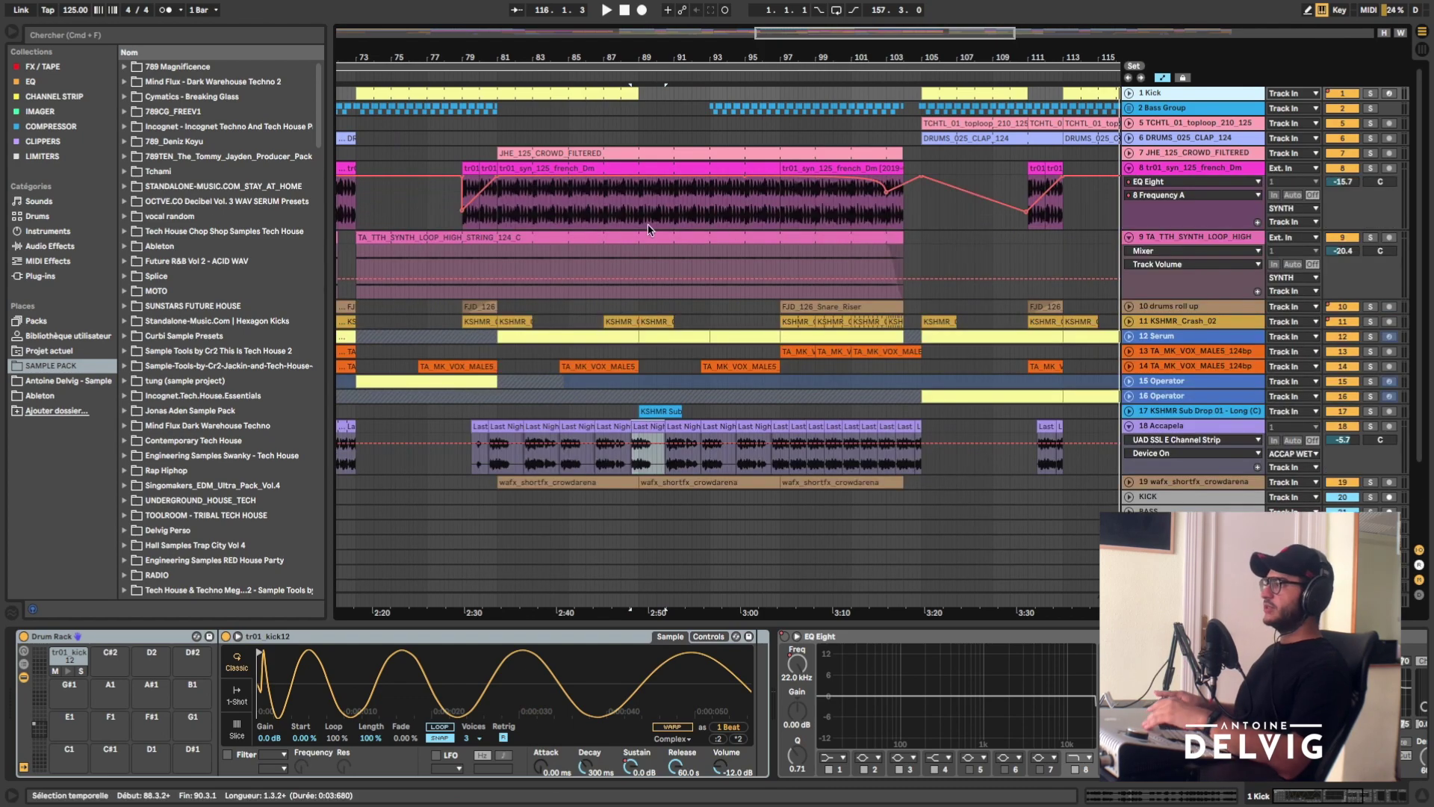
left_click(642, 199)
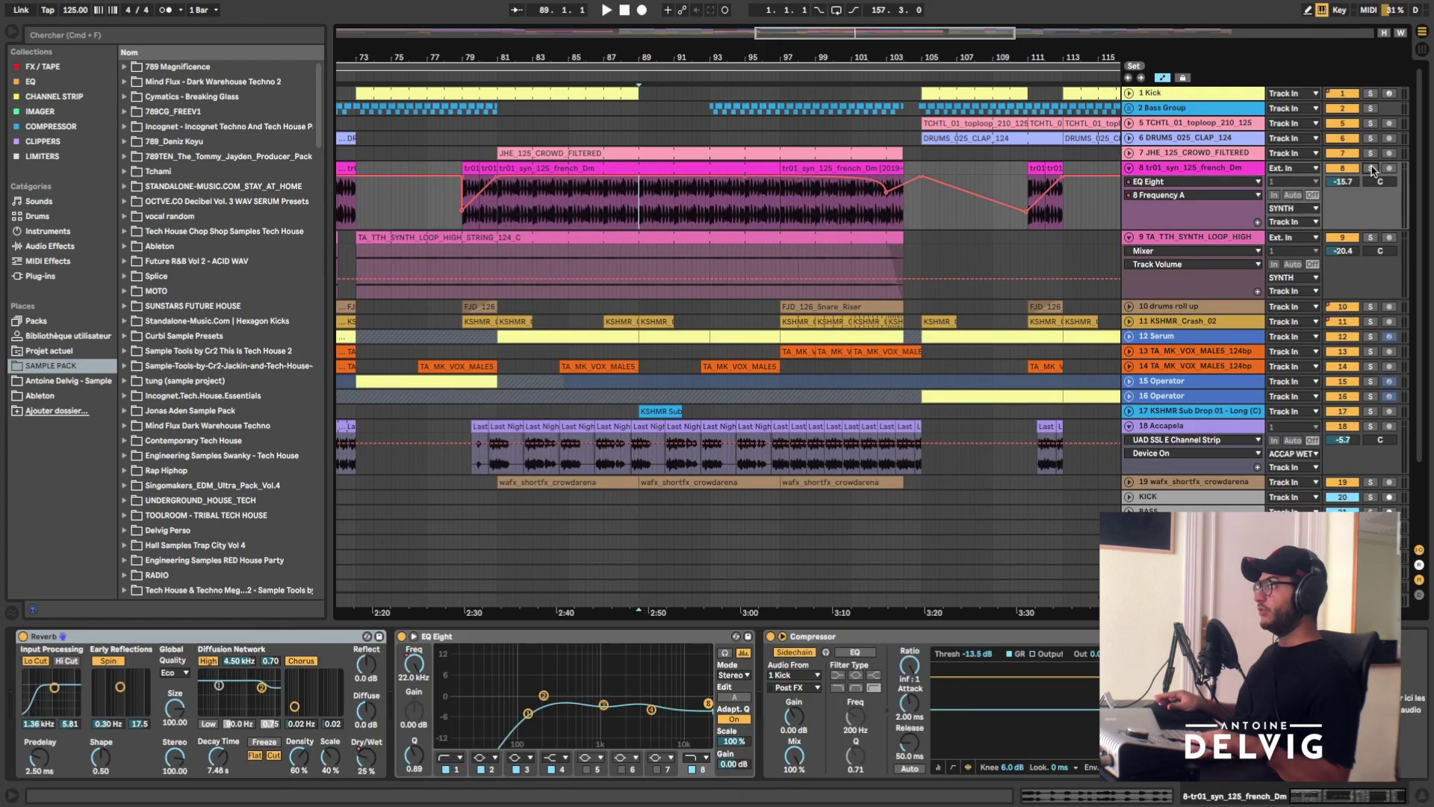
- Open the french_Dm clip starting at bar 81 and remove the EQ Eight frequency automation point at bar 79
double_click(702, 201)
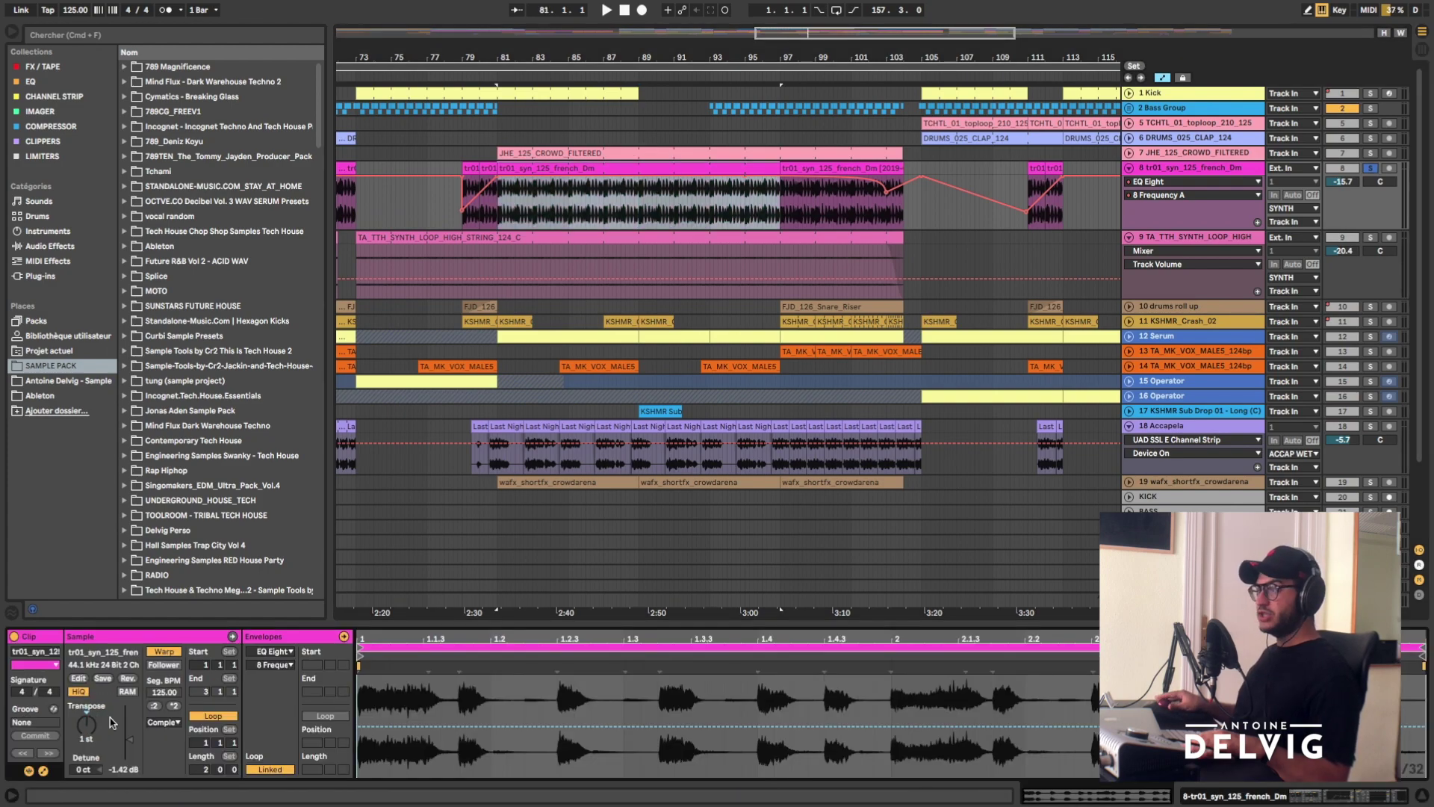
left_click(635, 219)
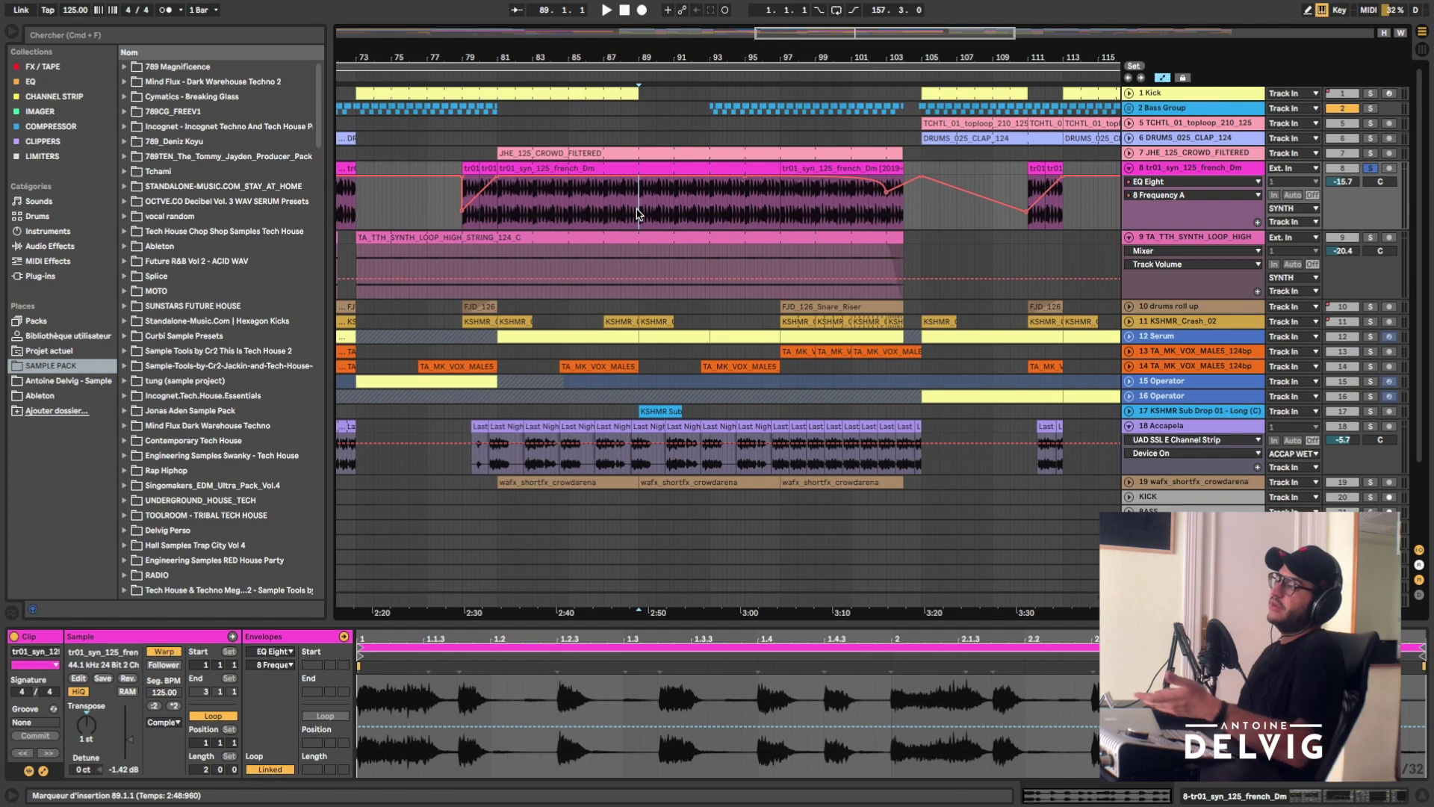
left_click(462, 176)
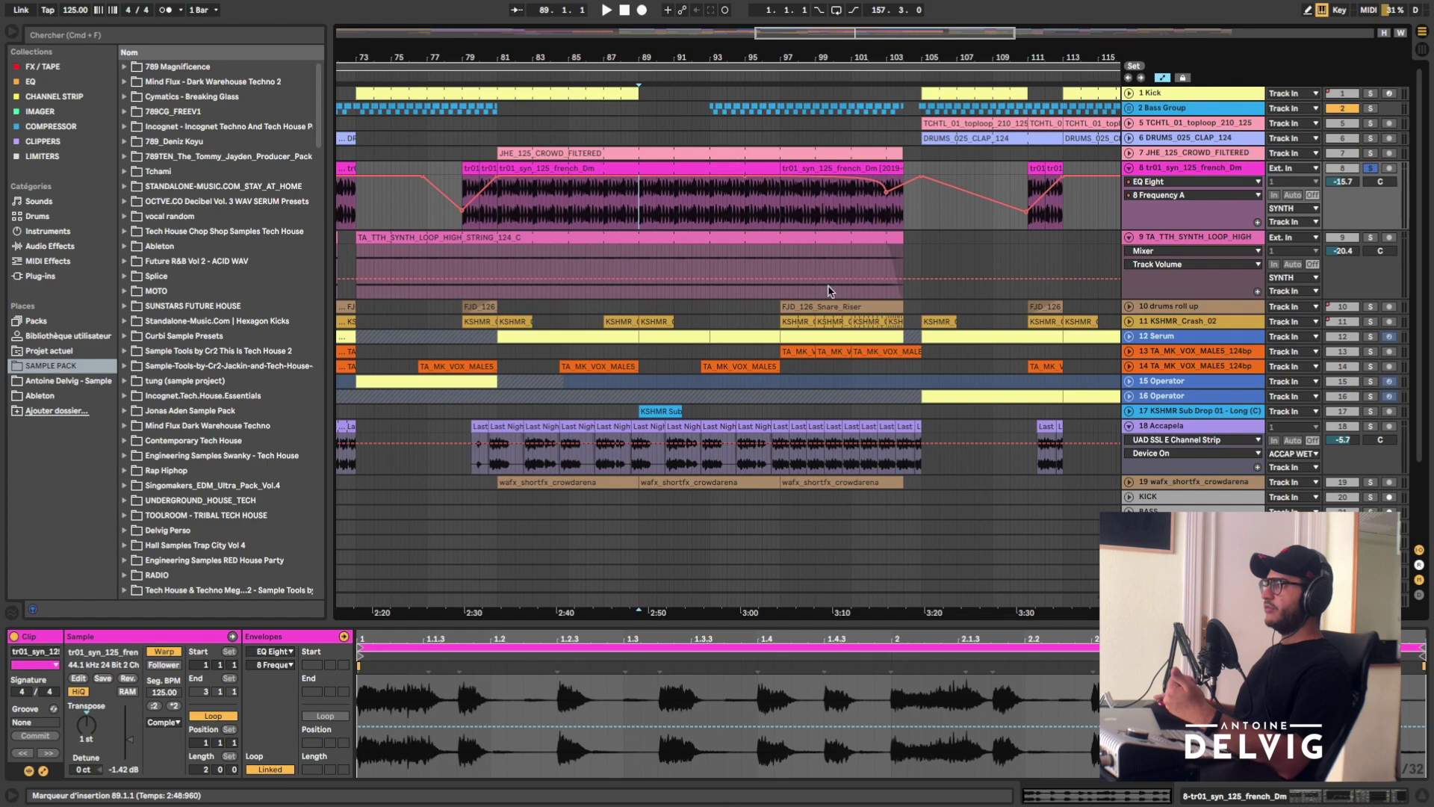
mouse_move(1005, 204)
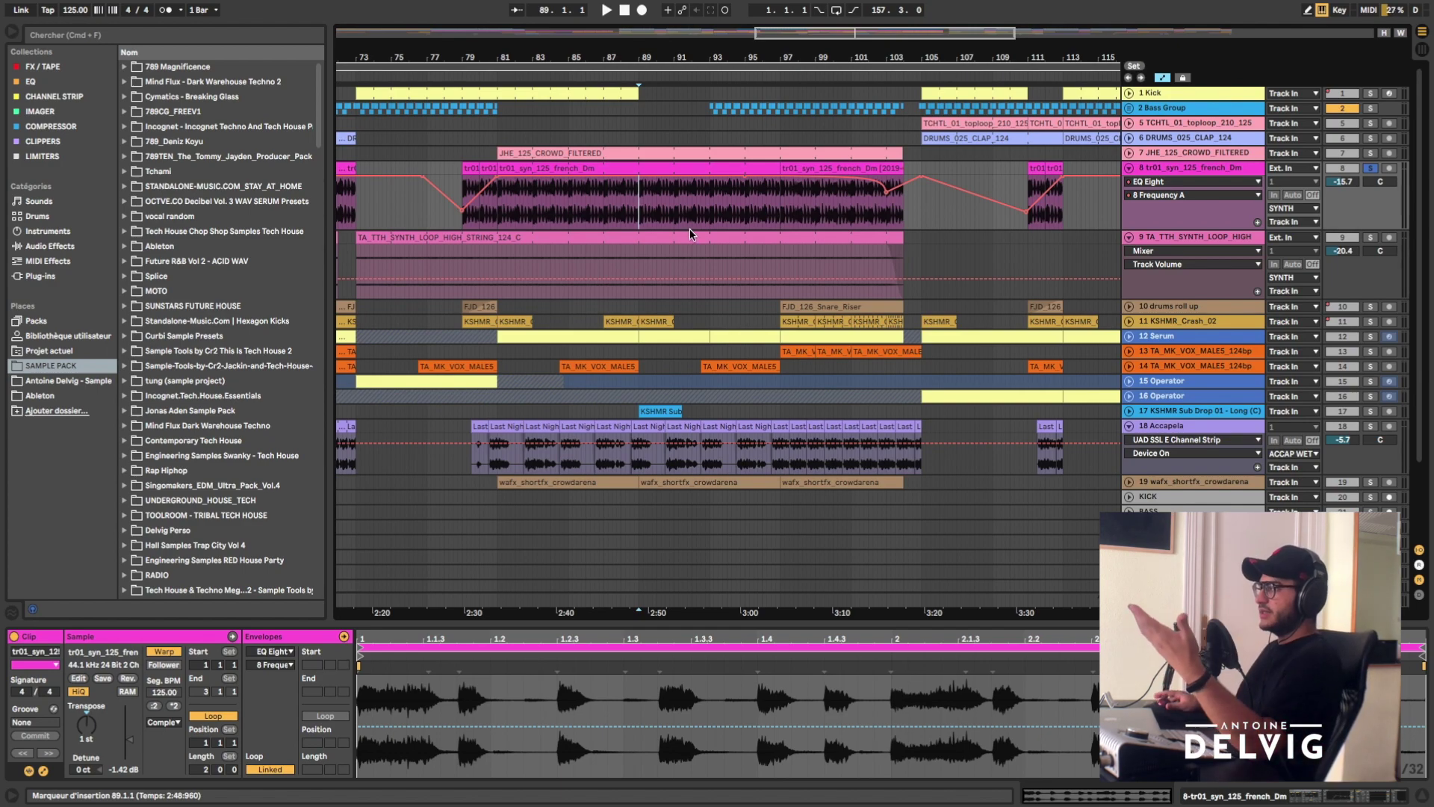
- Show the device chain of track 8 and play the soloed track from bar 89
key("shift+Tab")
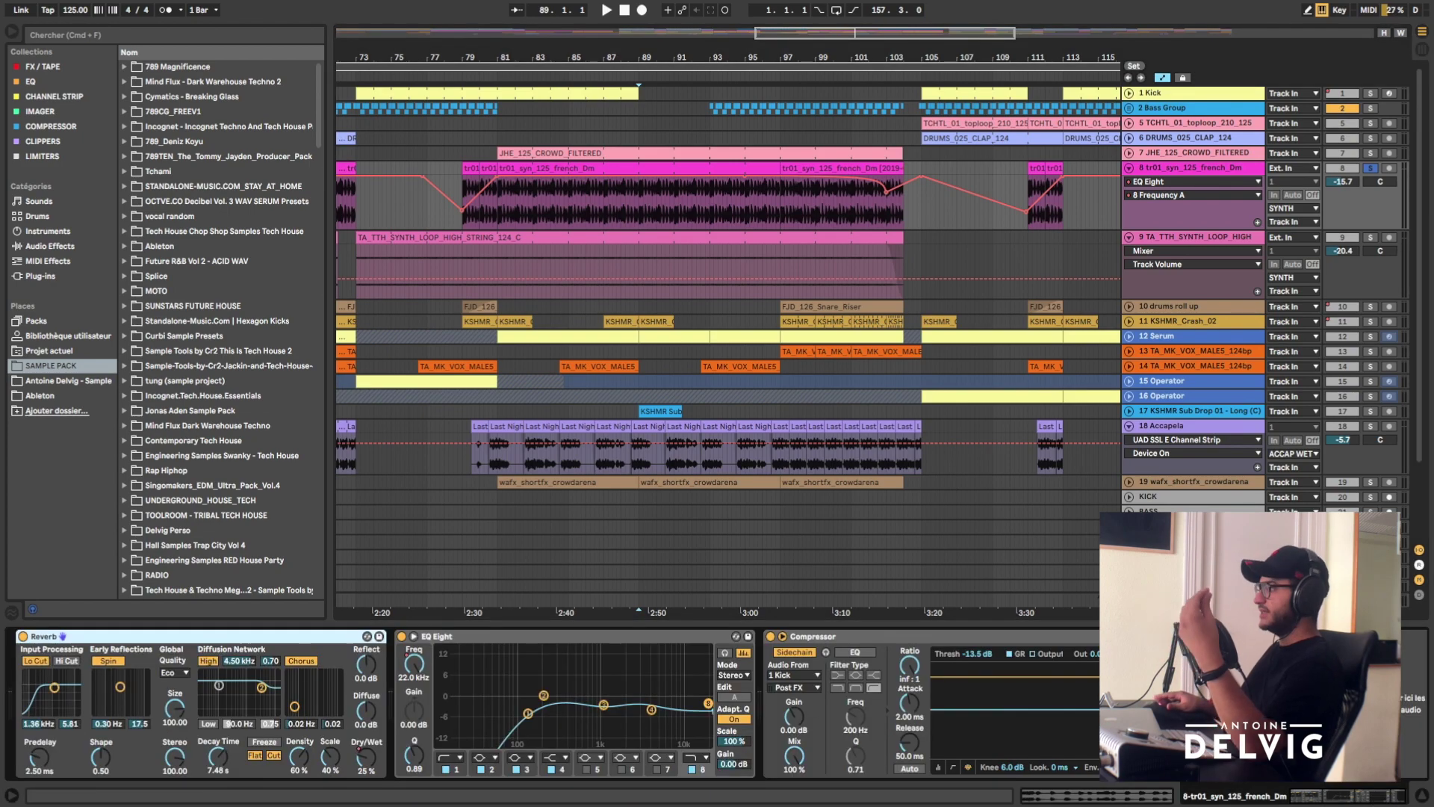
left_click(639, 211)
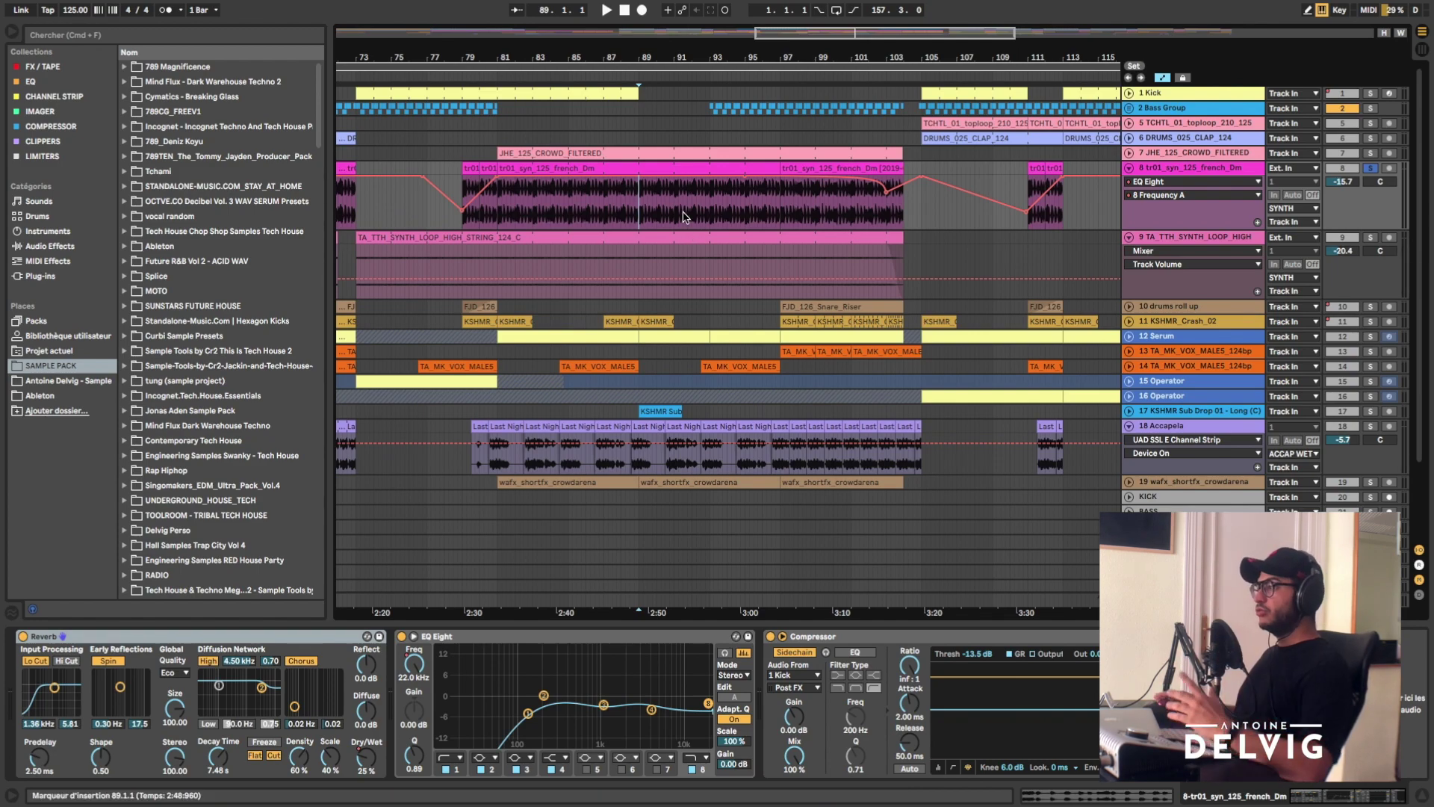
key("space")
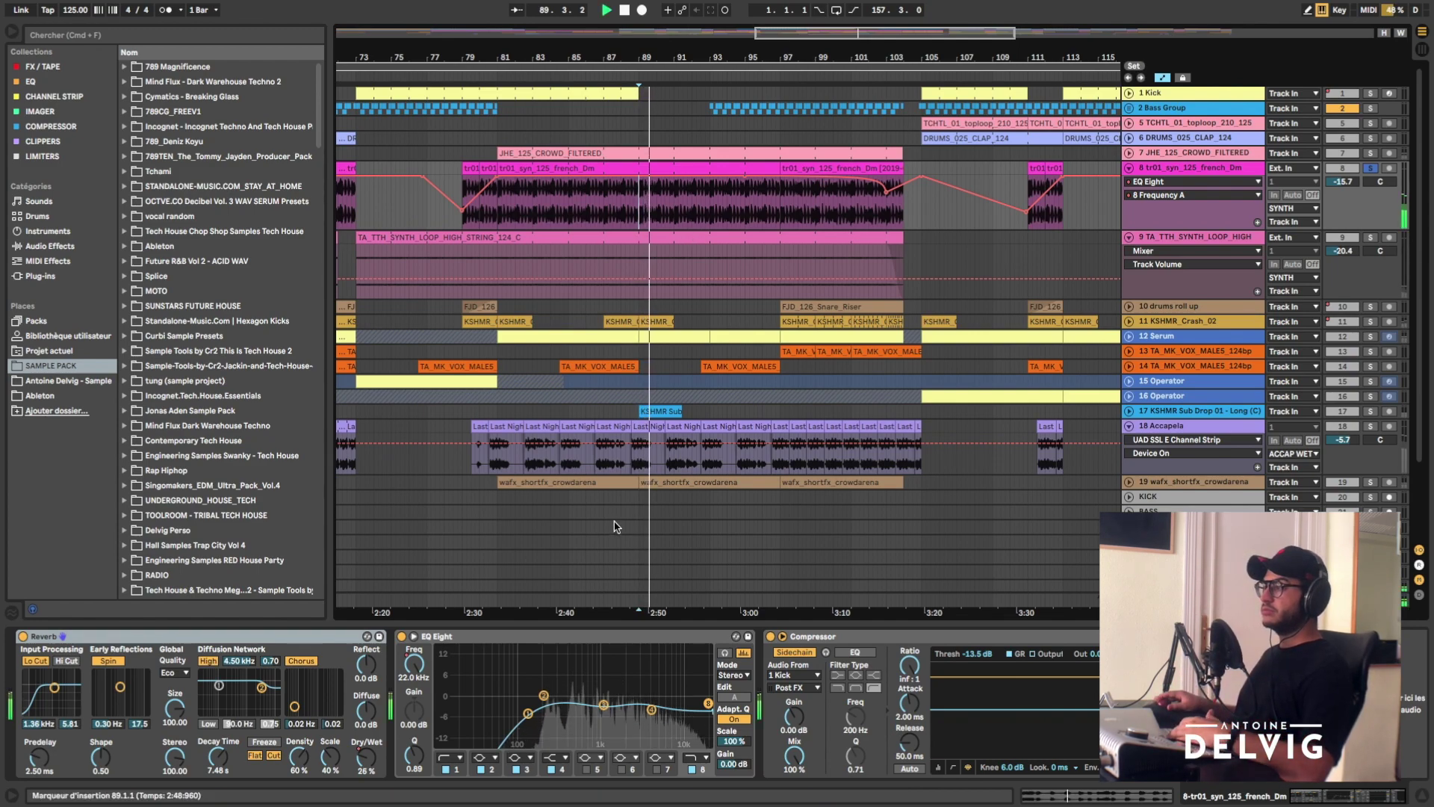
- Display the Reverb Dry/Wet automation on track 8 and play the full mix from bar 85
left_click(366, 756)
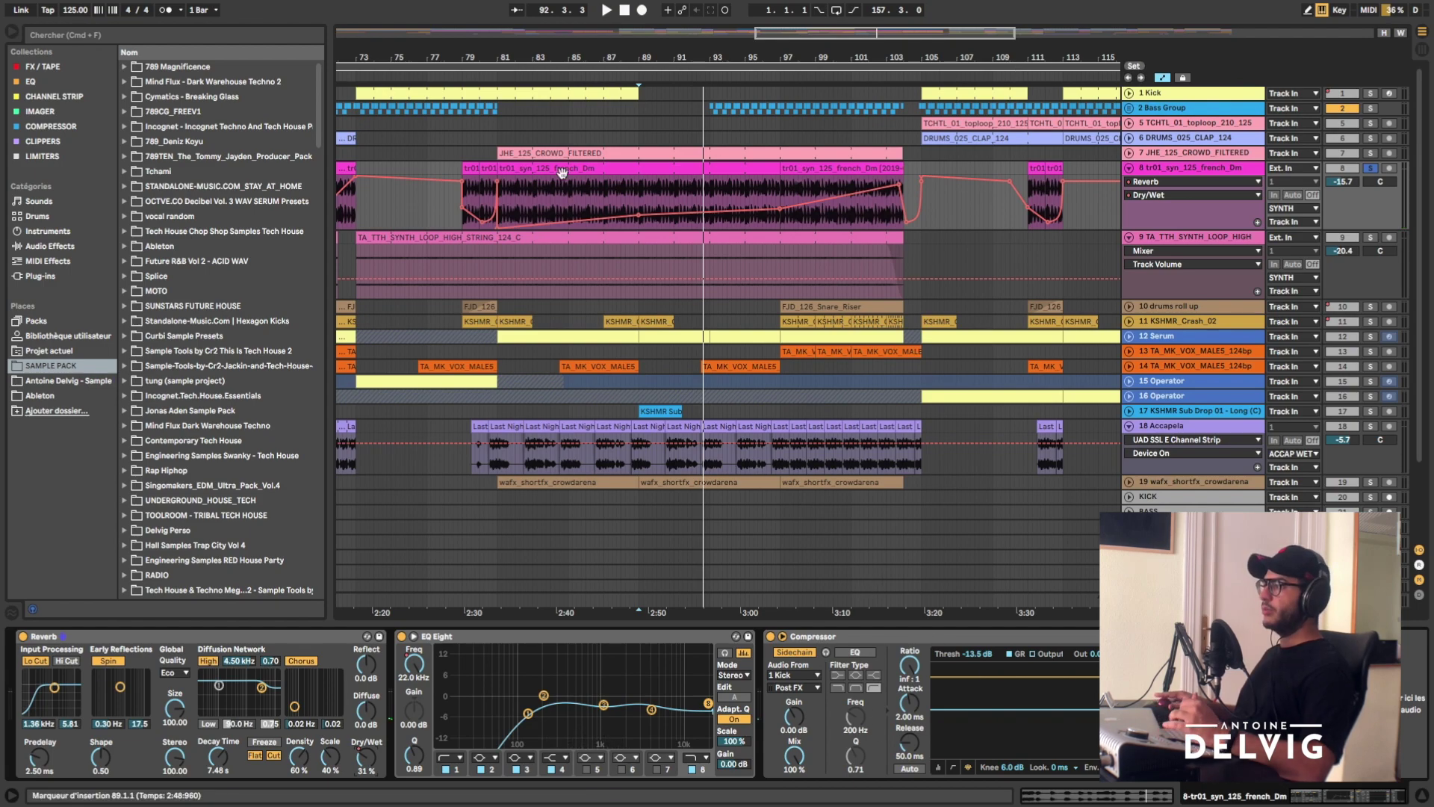
left_click(567, 198)
key("space")
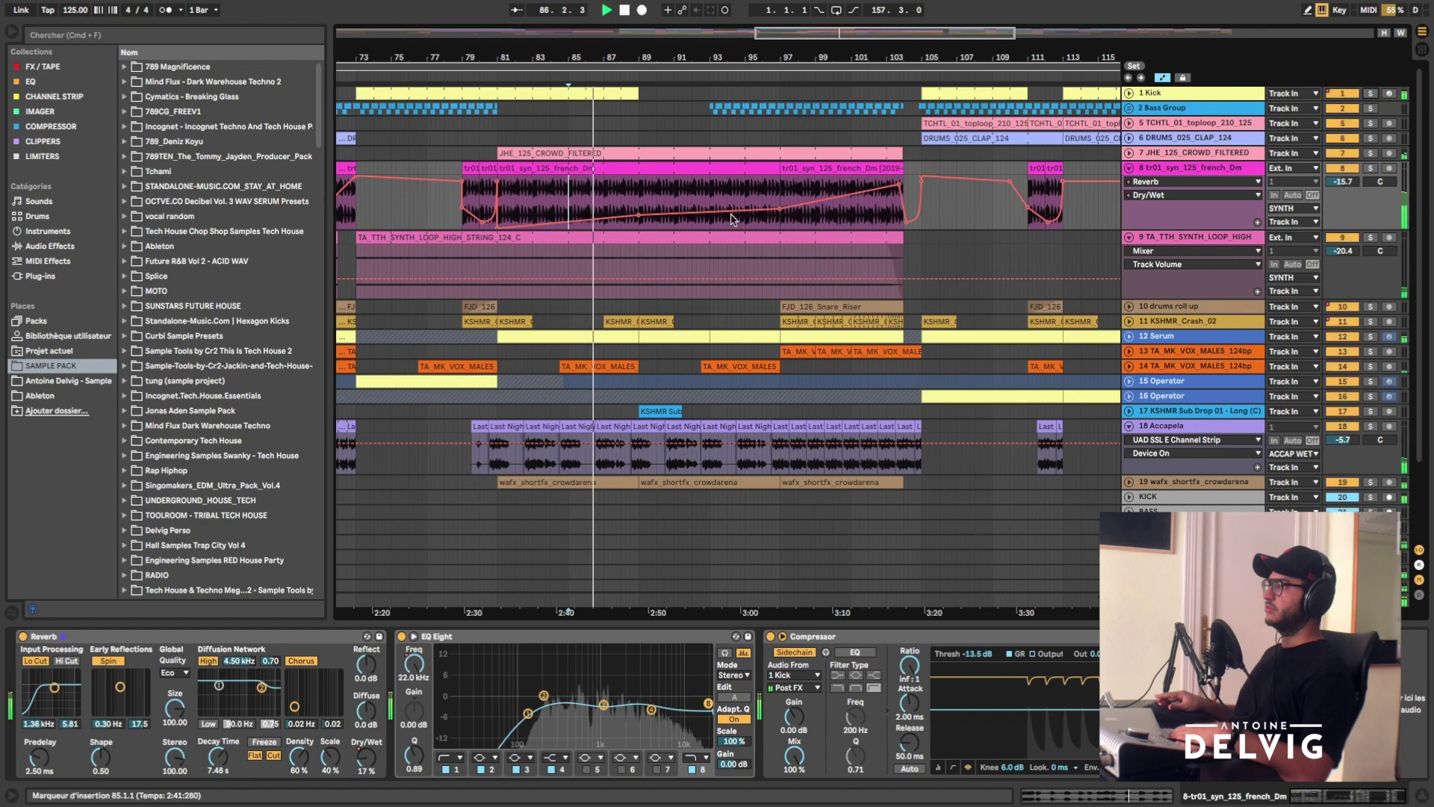
key("space")
- Examine the C6-SideChain plug-in of track 8 while playing the vocal section near bar 86, and close its window
left_click(634, 200)
key("super+alt+p")
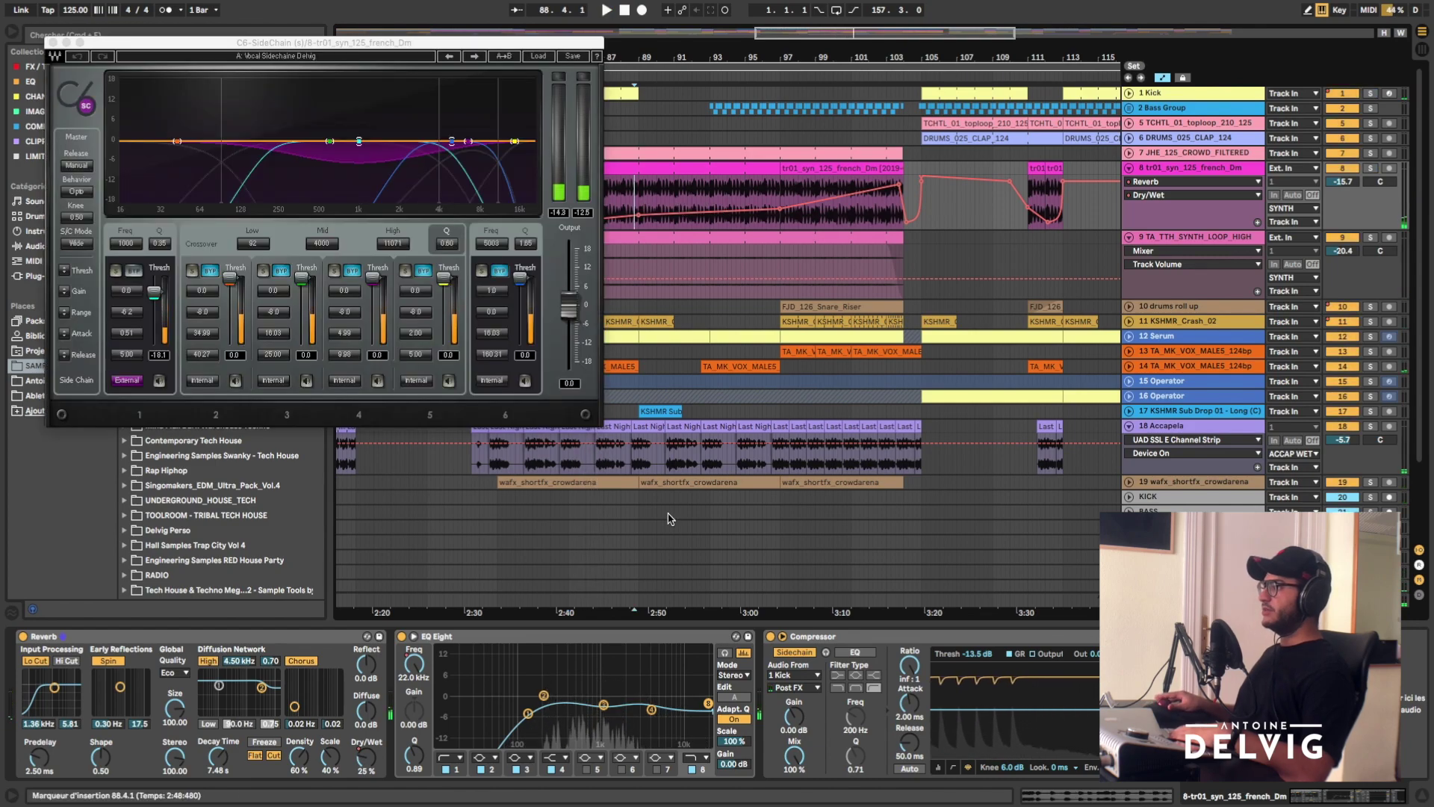
left_click(614, 427)
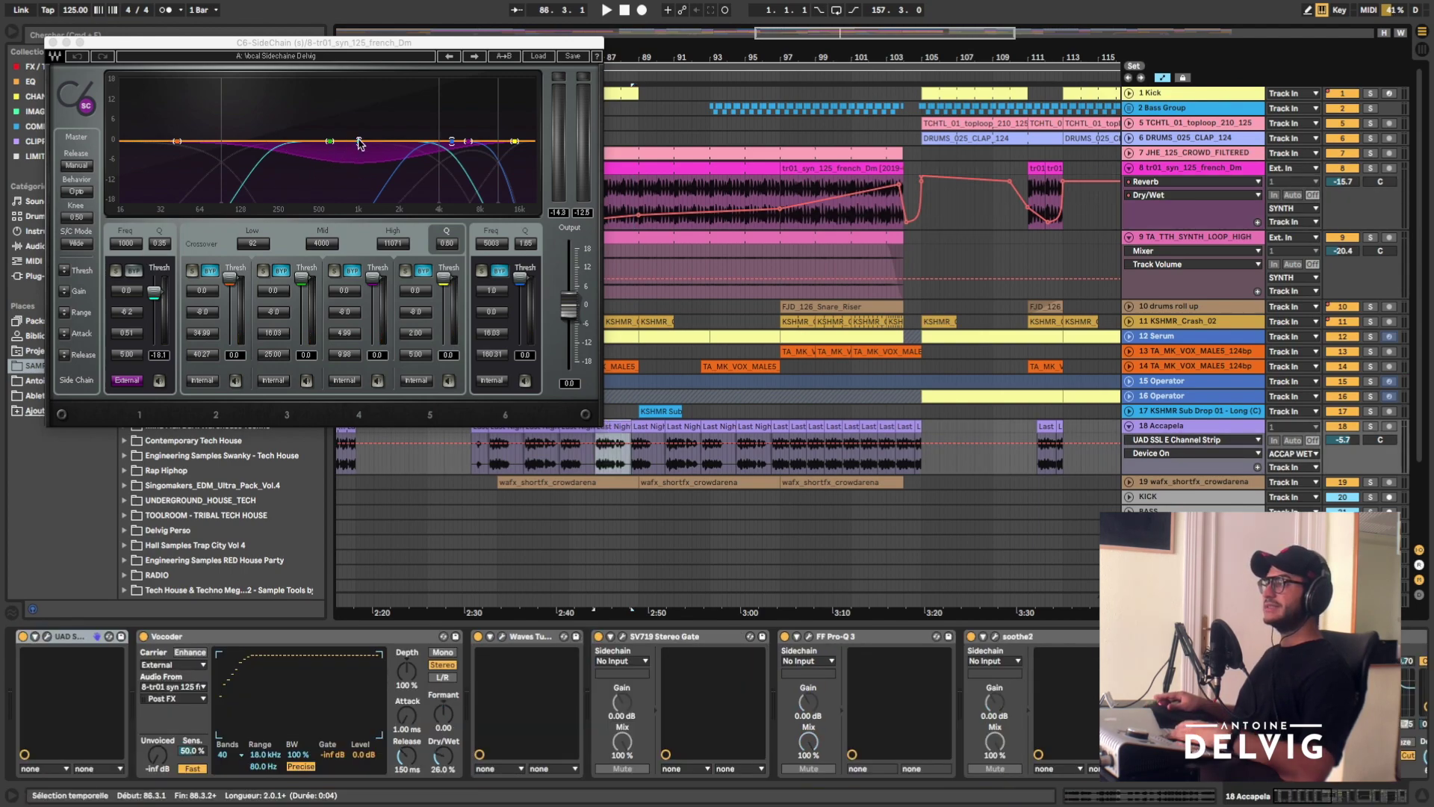
key("space")
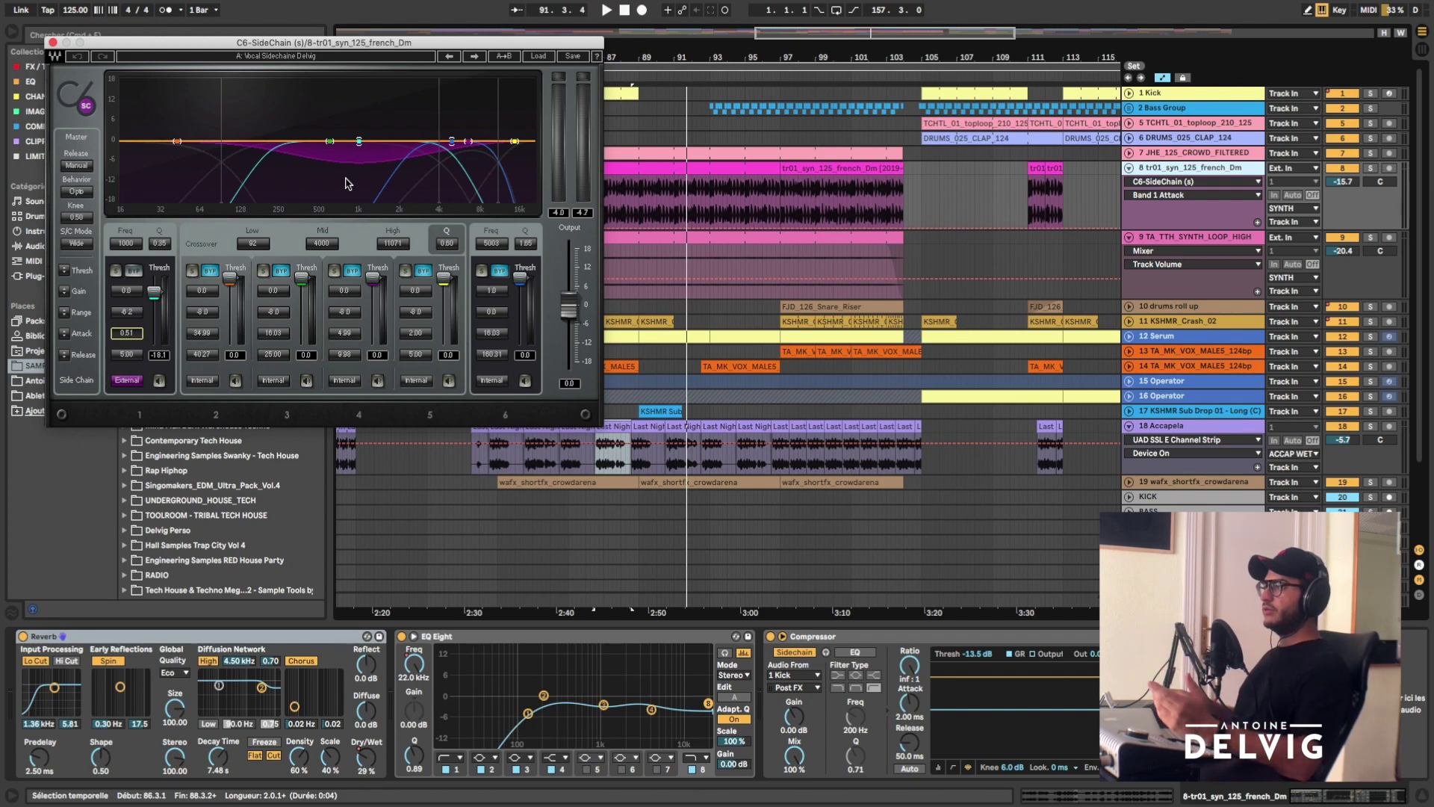
left_click(52, 44)
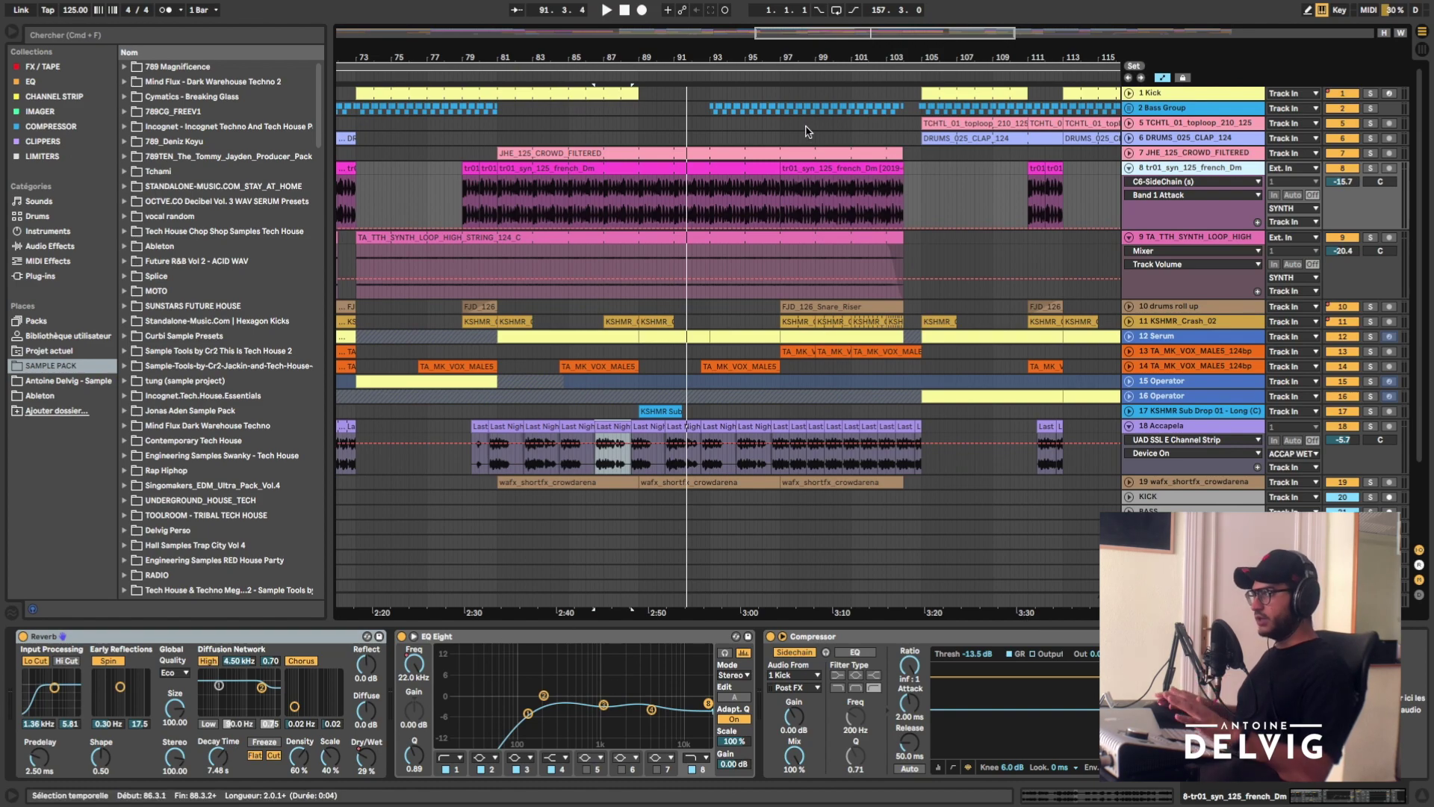
- Display the Reverb Dry/Wet automation on track 8 again and listen to the breakdown
left_click(369, 777)
left_click(872, 215)
key("space")
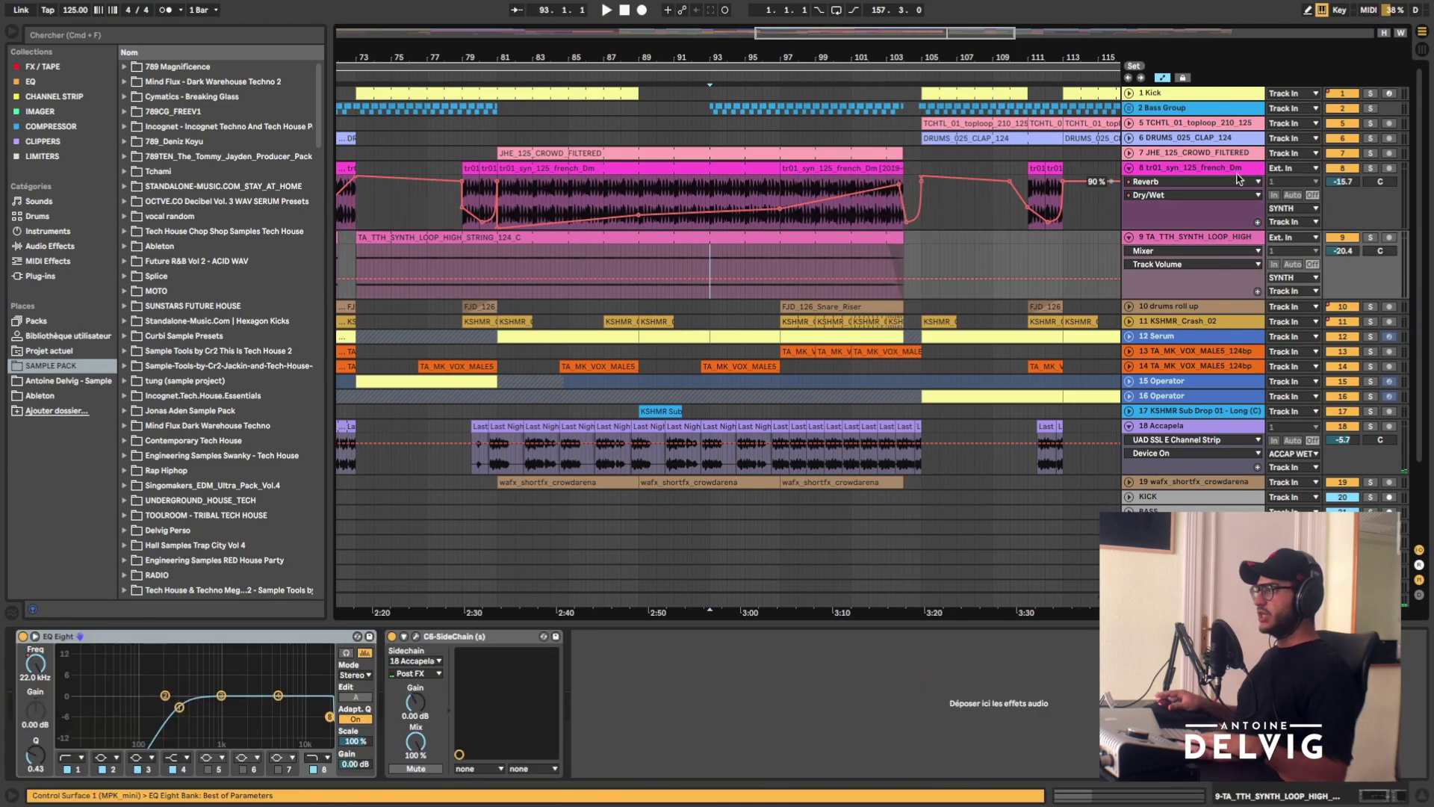
- Solo the TA_TTH_SYNTH_LOOP_HIGH track and play it from bar 89
left_click(1370, 239)
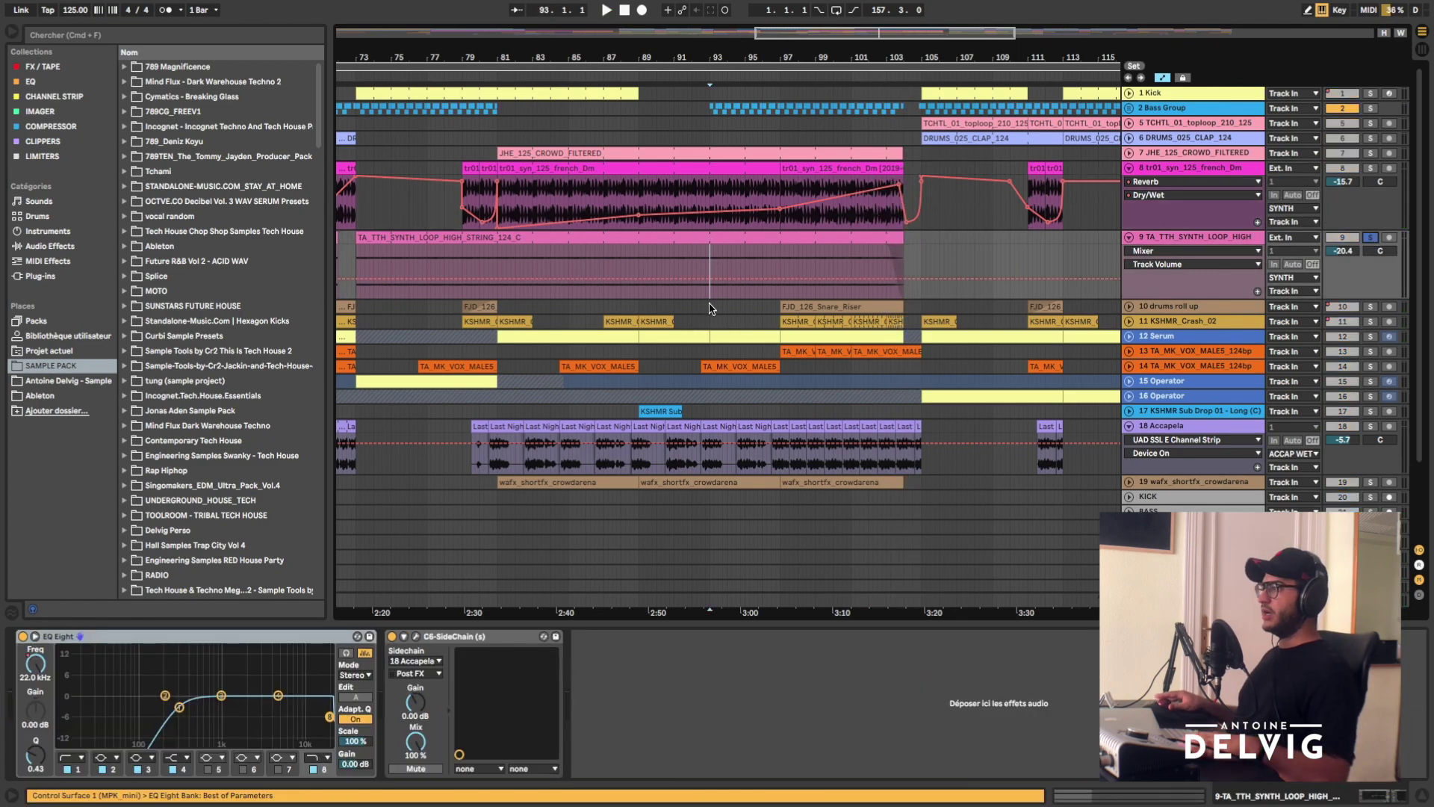
left_click(639, 263)
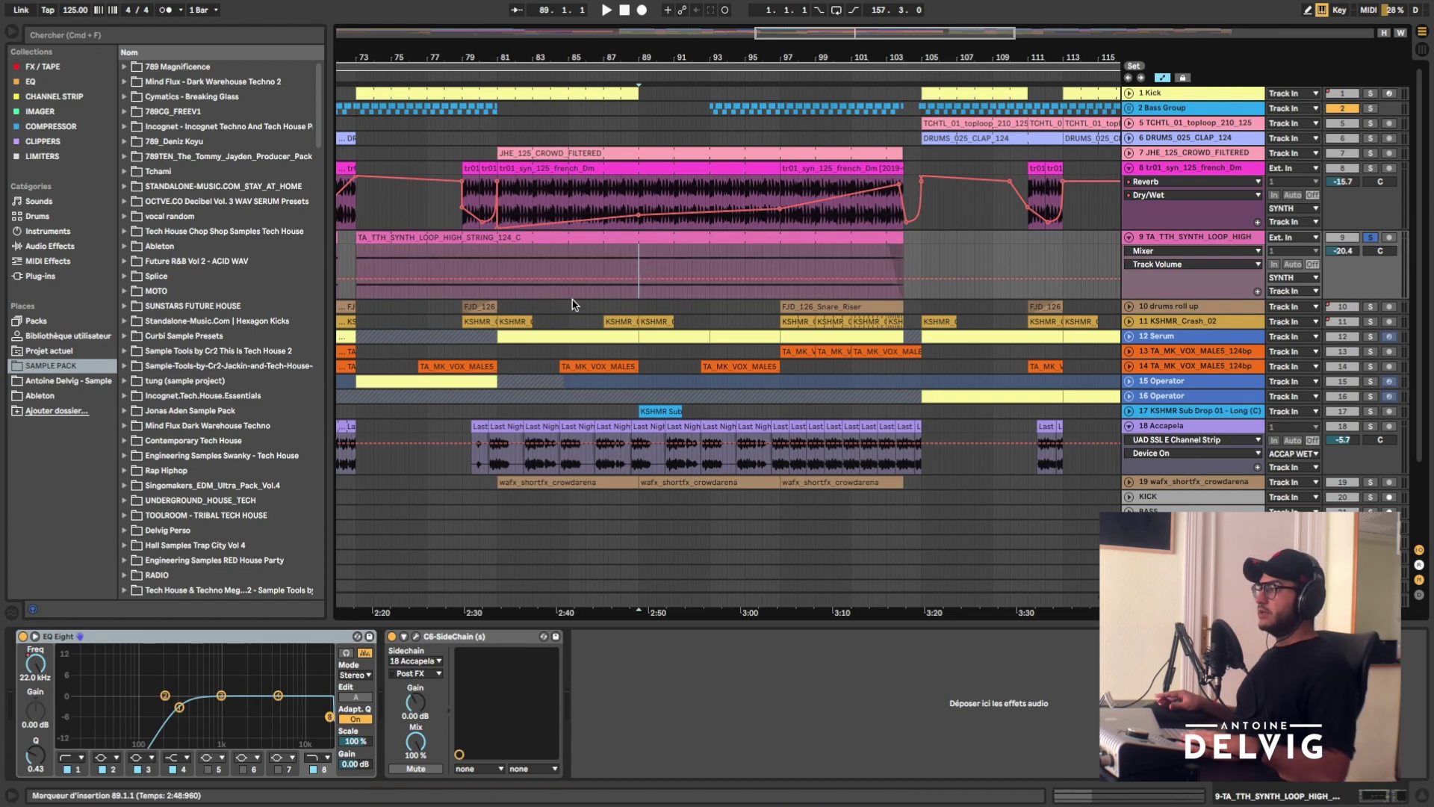
key("space")
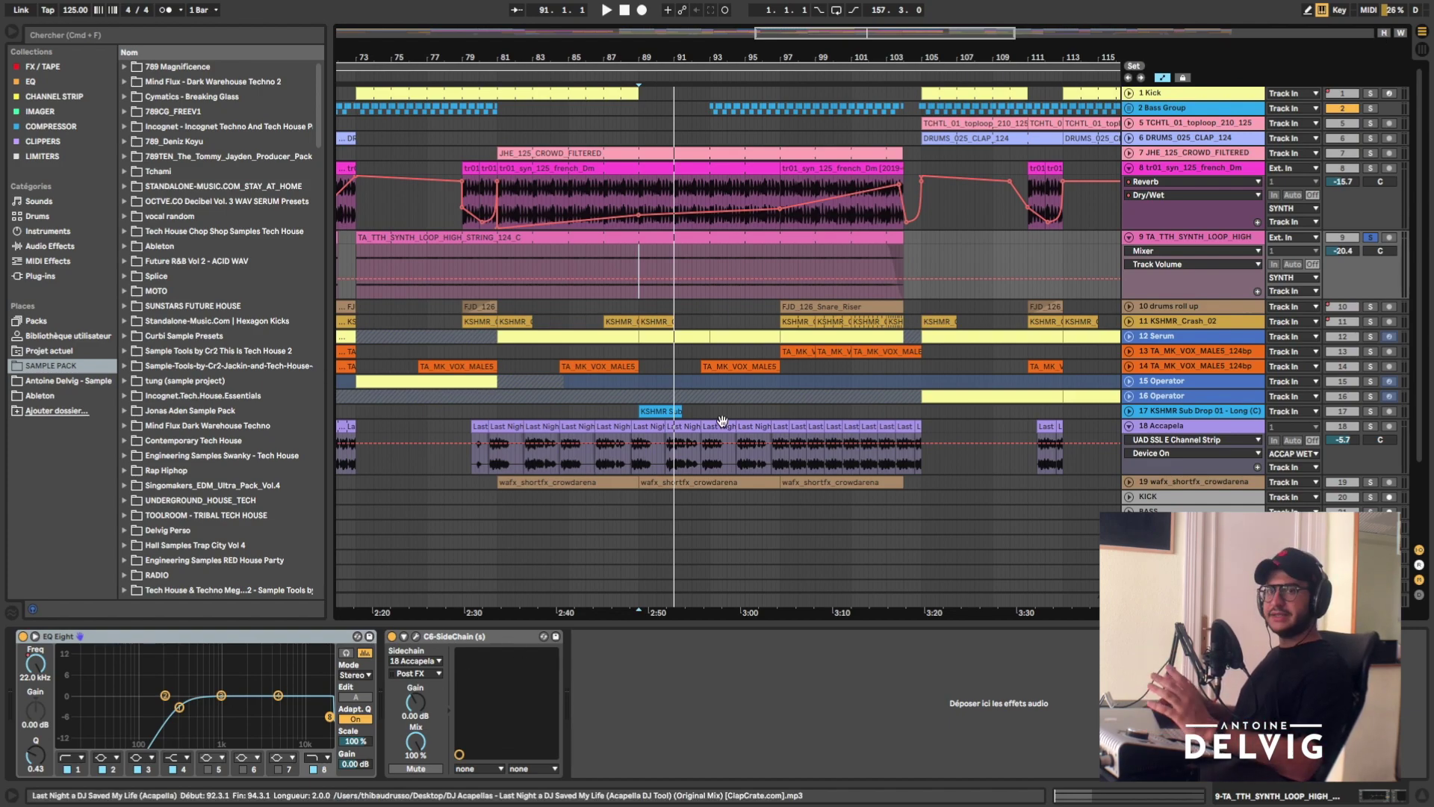
- Open the C6-SideChain plug-in on track 9 and watch it while playing from bar 89
left_click(639, 271)
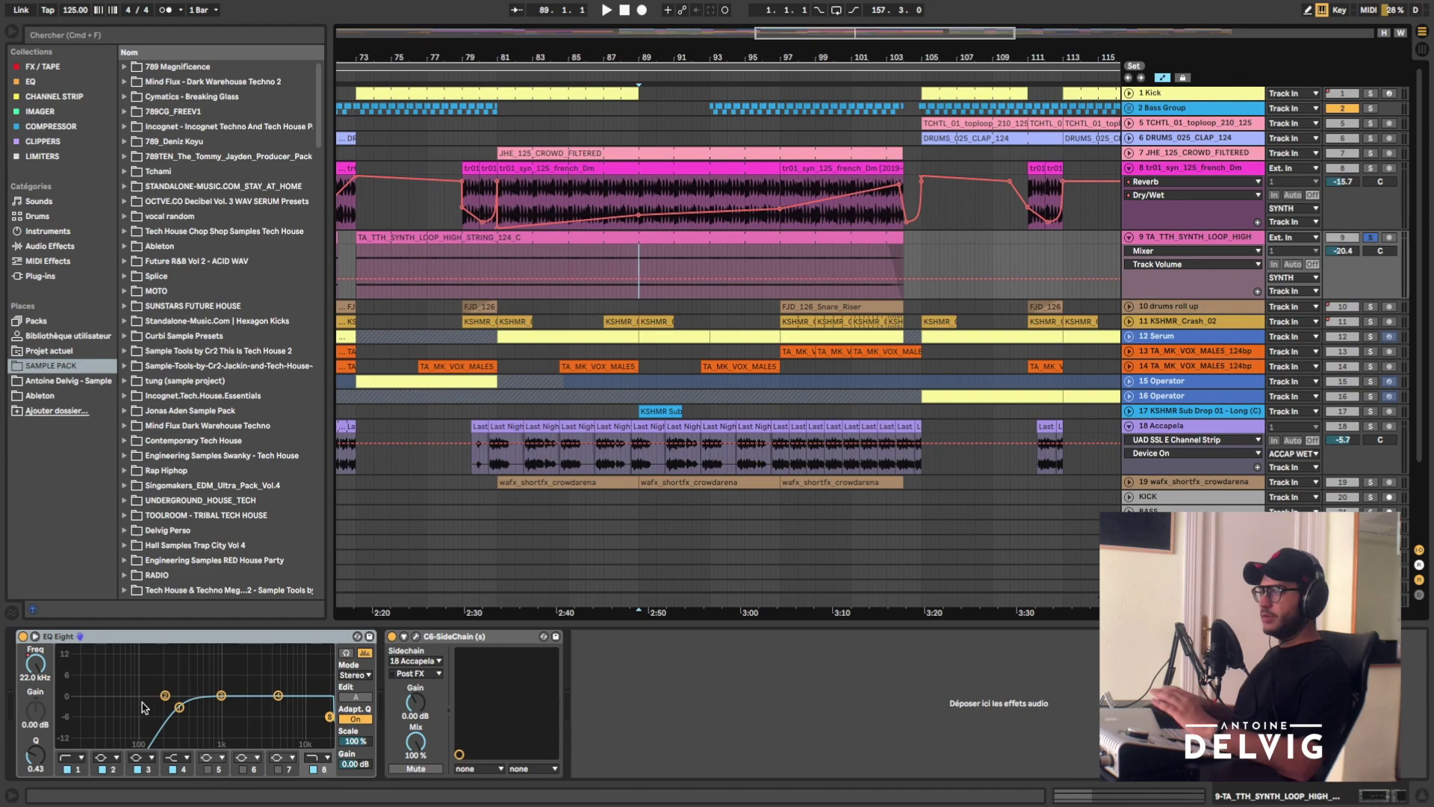
left_click(416, 637)
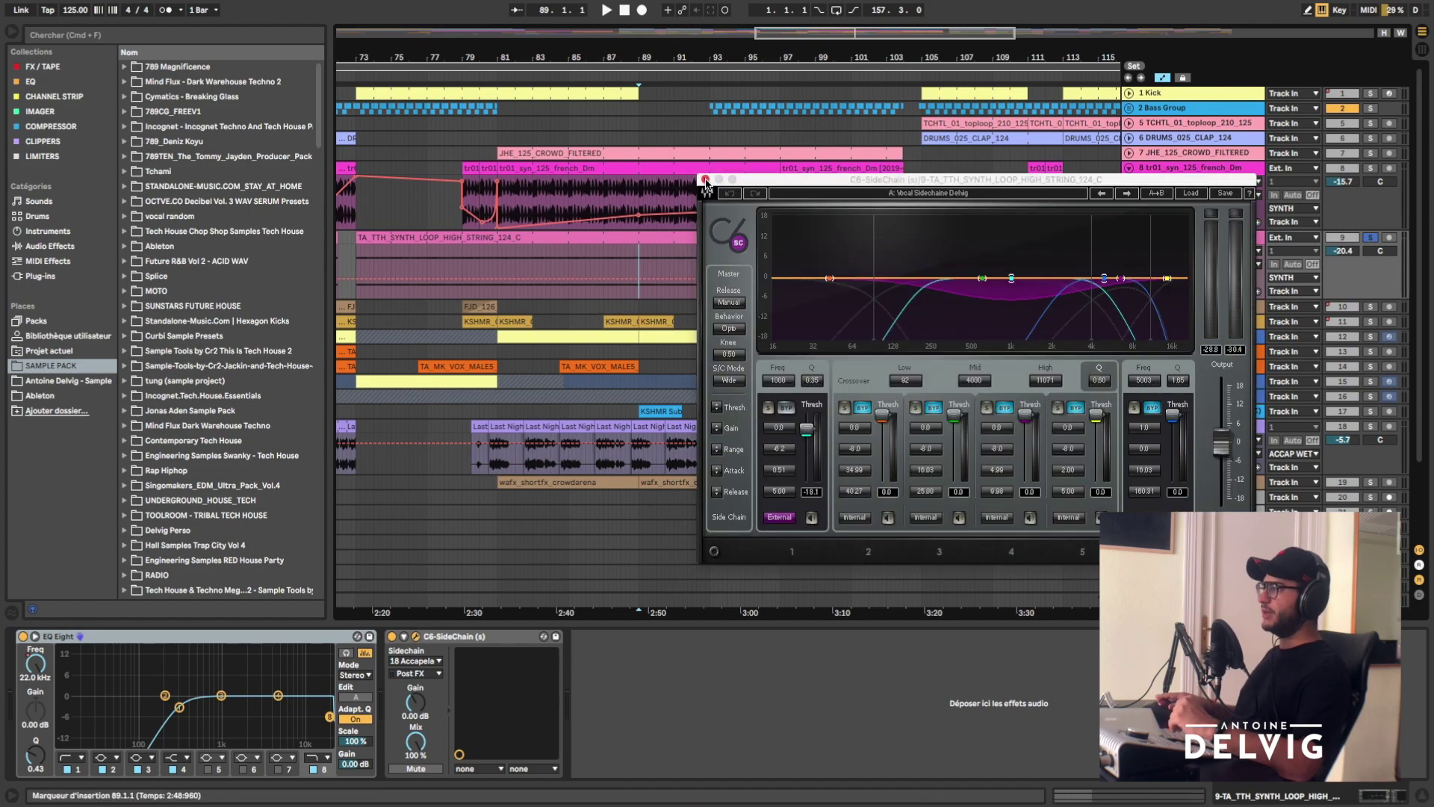
key("space")
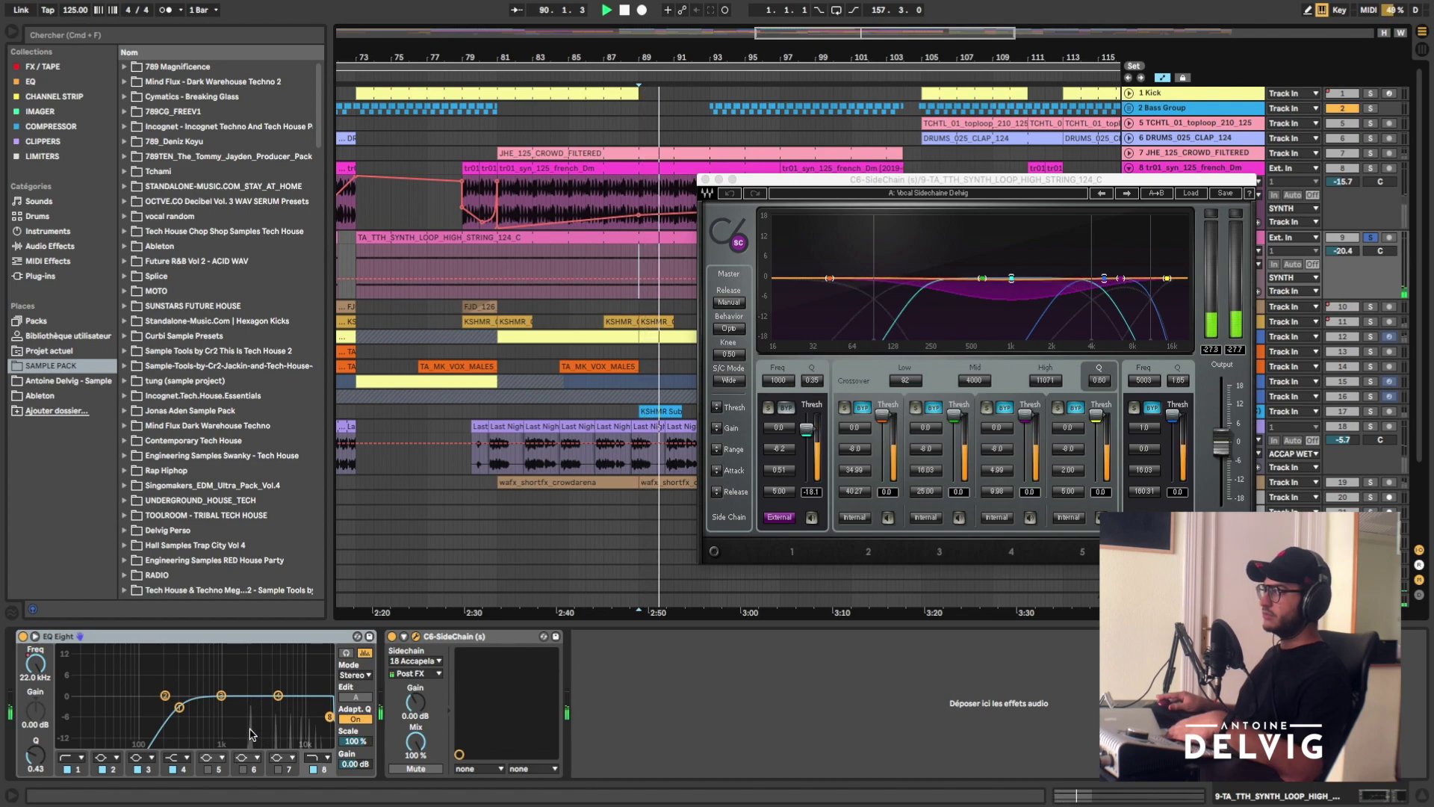
- Move EQ Eight band 3 on track 9 to 2.11 kHz at 5.33 dB, disable the band and close the C6-SideChain window
left_click_drag(222, 697, 248, 687)
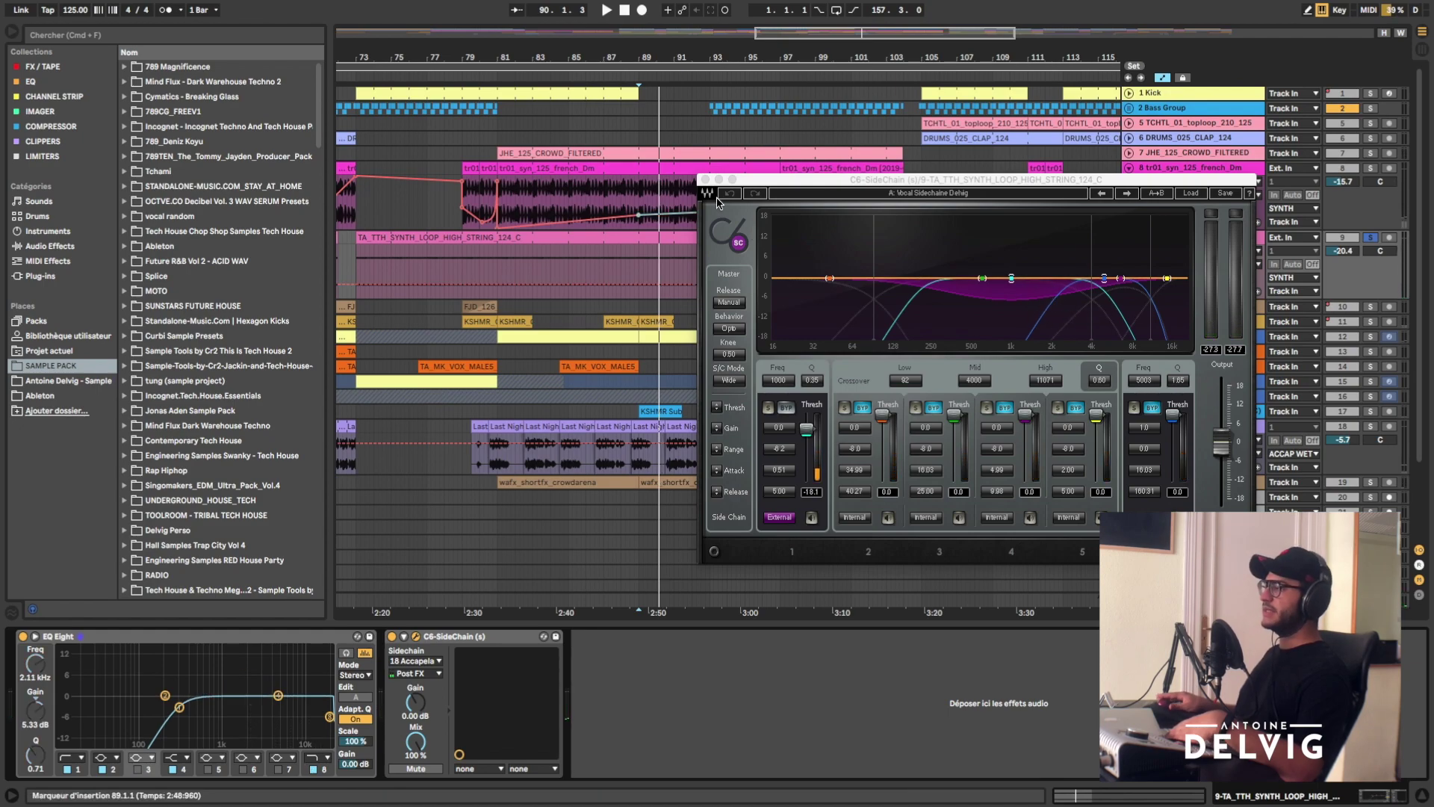
left_click(705, 180)
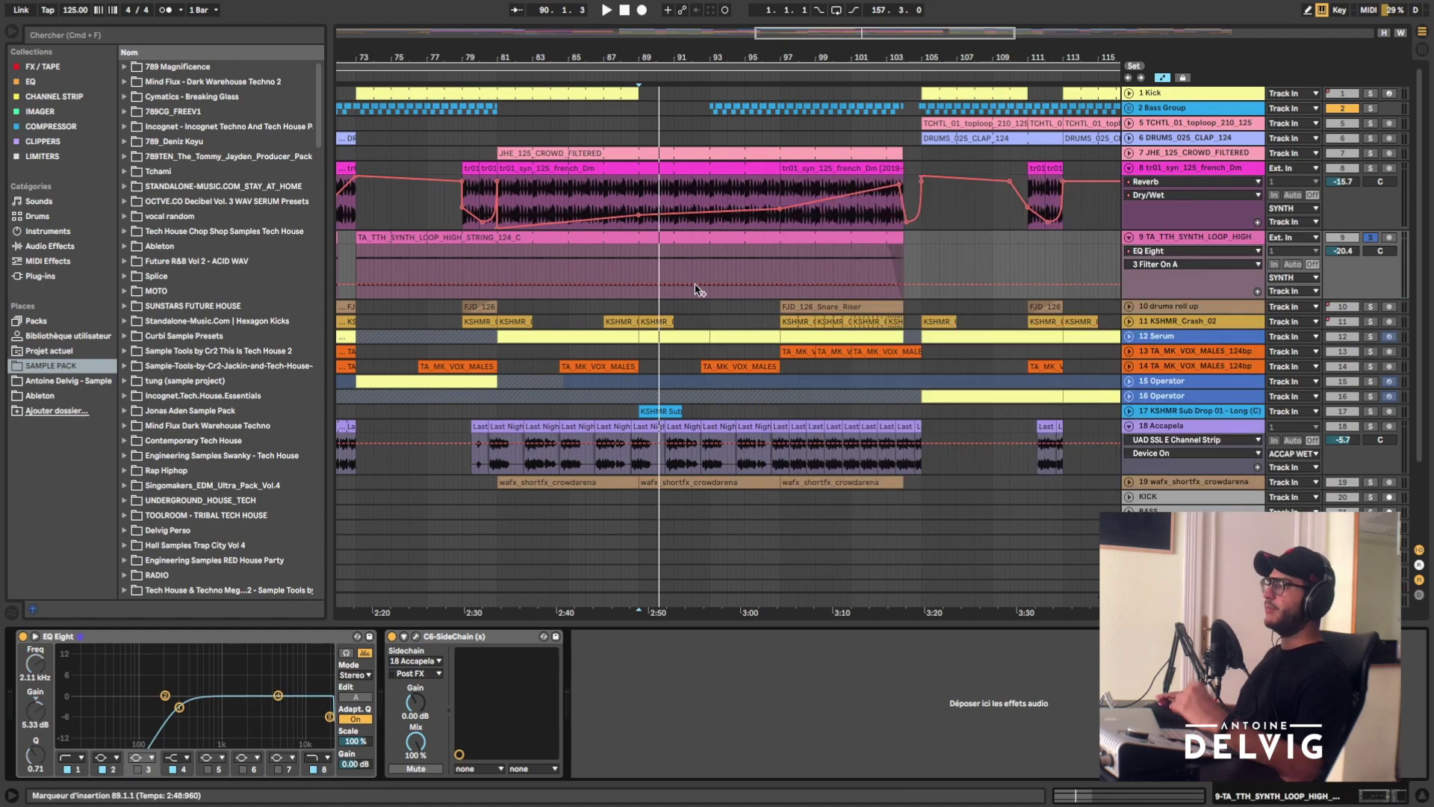
- Unfold and solo the JHE_125_CROWD_FILTERED track and play it from bar 89
left_click(1130, 153)
left_click(1195, 152)
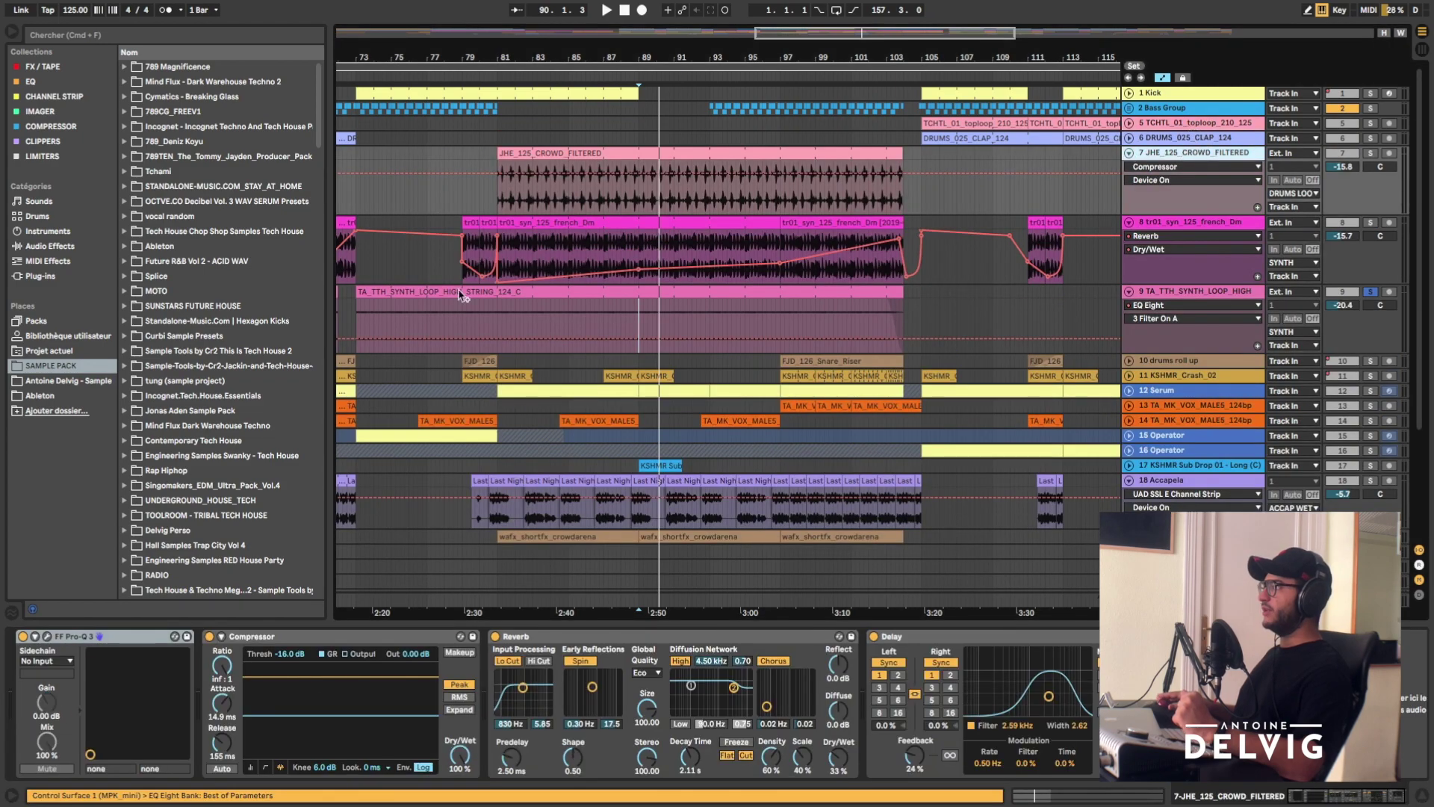
left_click(639, 198)
key("space")
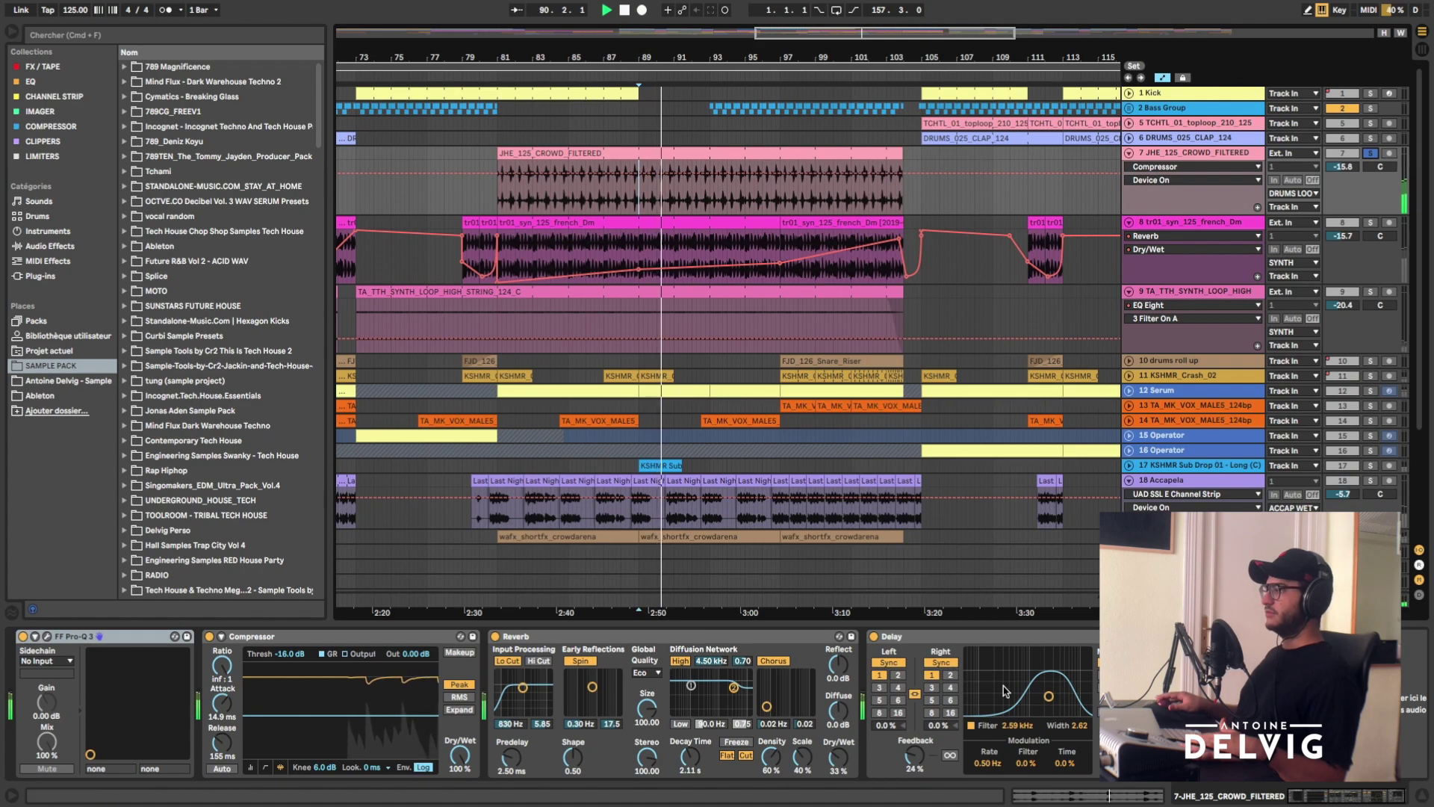
left_click(1341, 795)
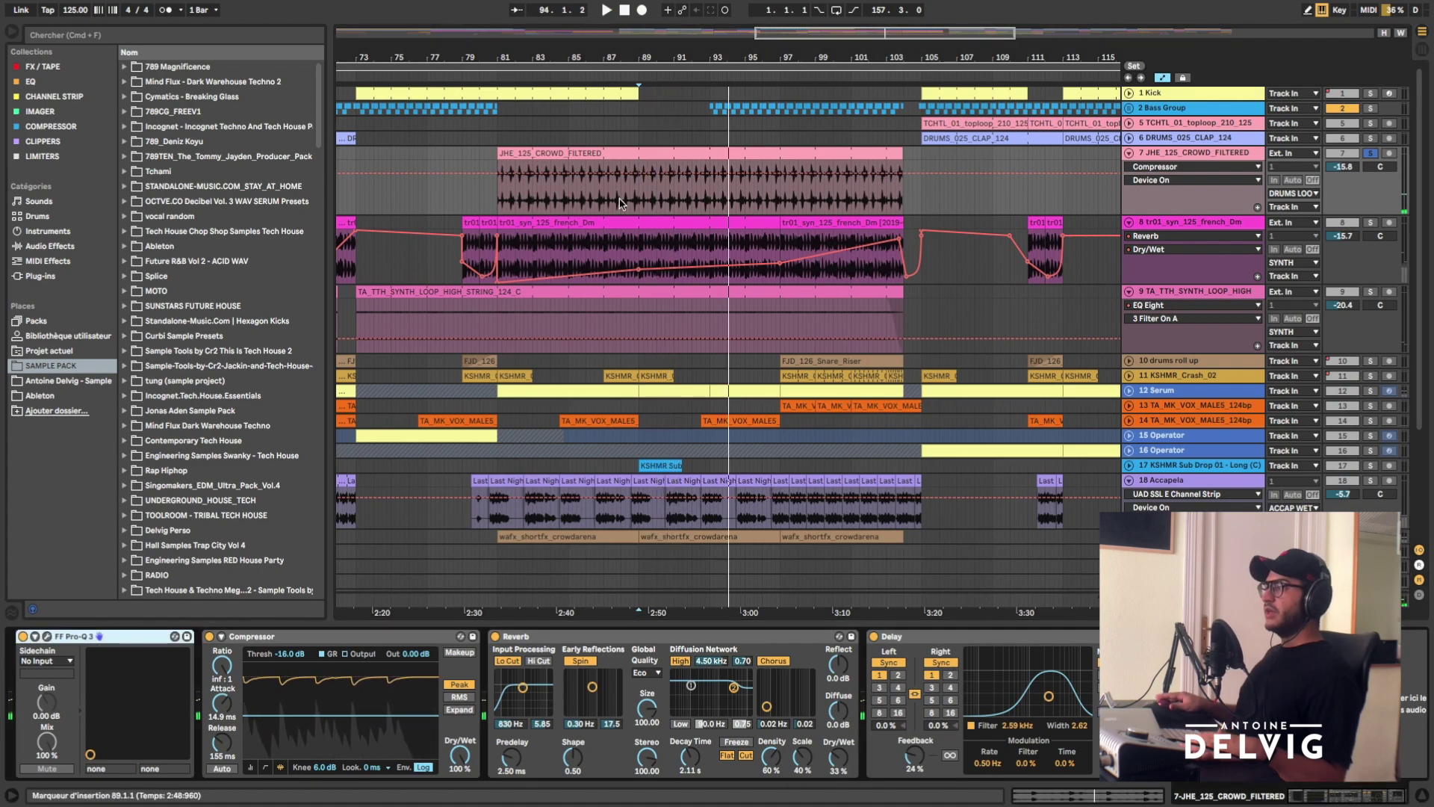
- Show the clip properties of the breakdown clips on tracks 8, 9 and 7 in turn
left_click(608, 222)
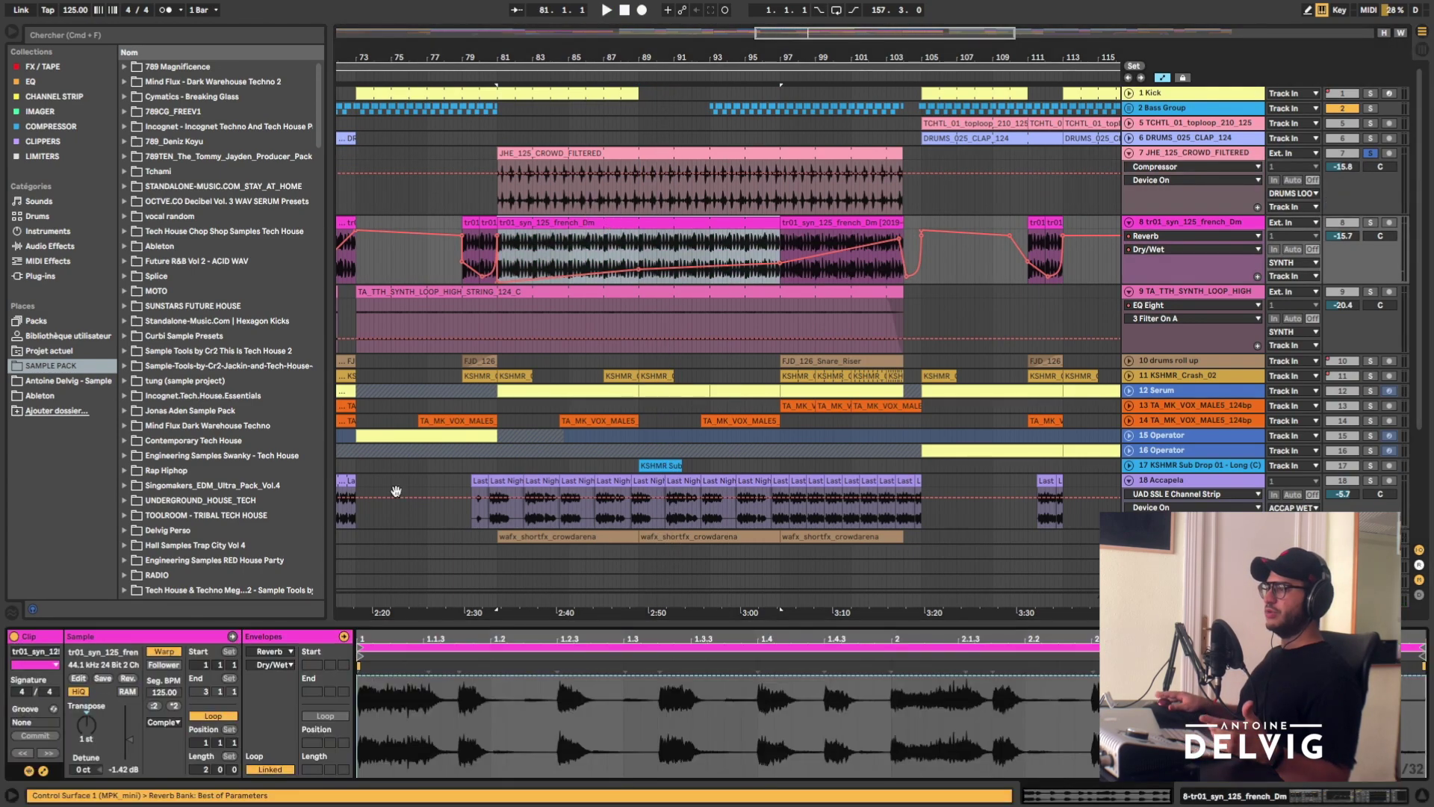
left_click(642, 292)
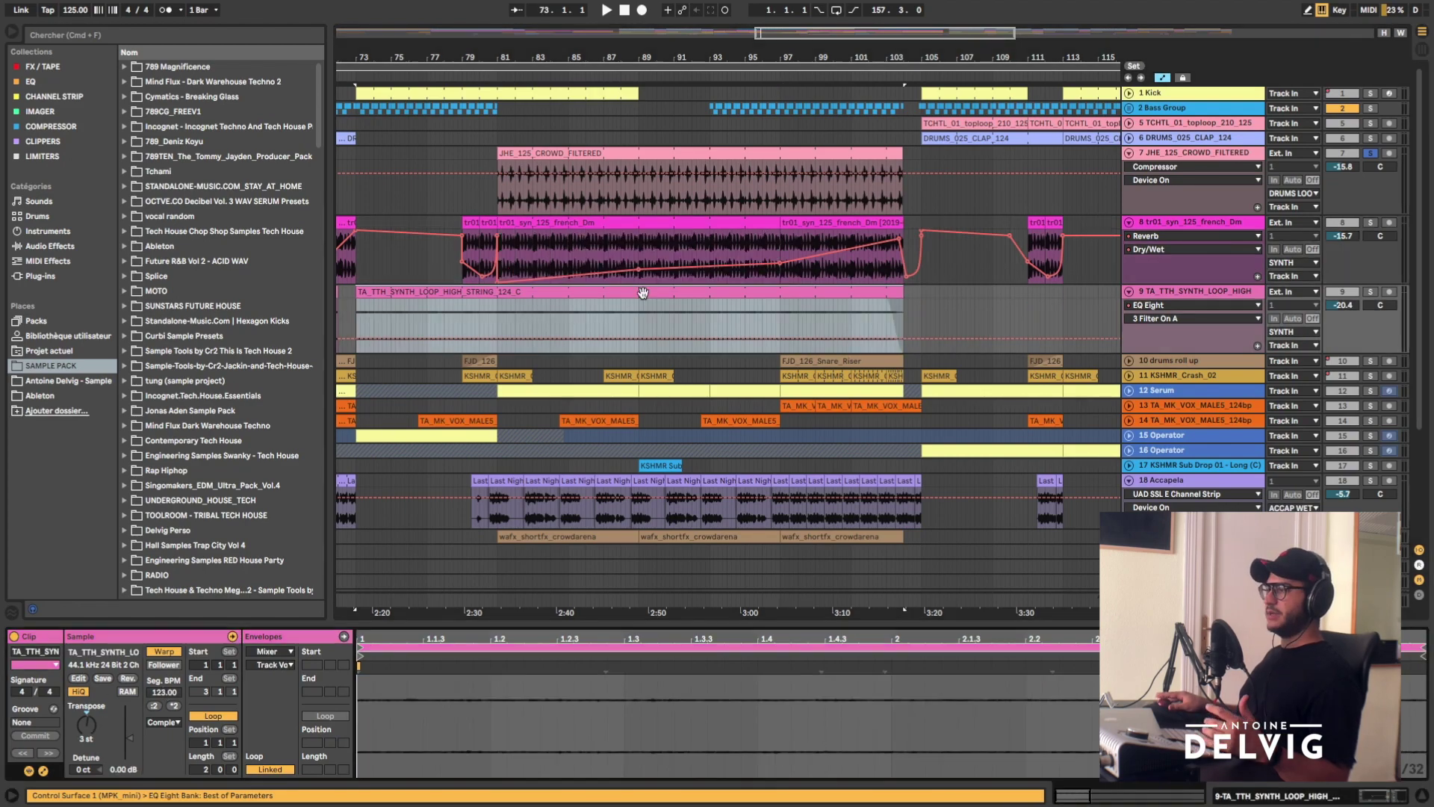
left_click(666, 159)
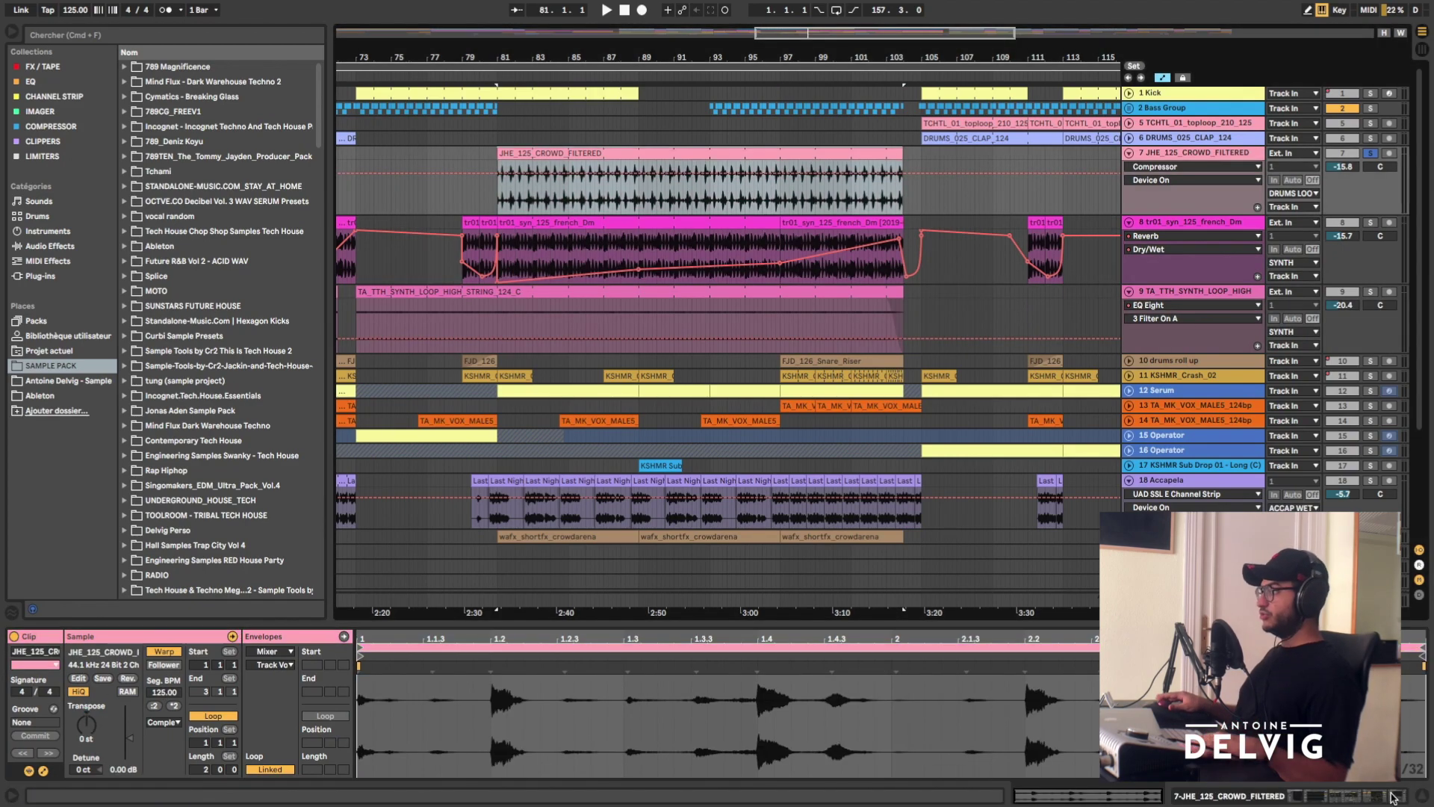
- Play track 7 from bar 81 with its FF Pro-Q 3 window open and moved aside to watch the filtering
left_click(1391, 796)
key("space")
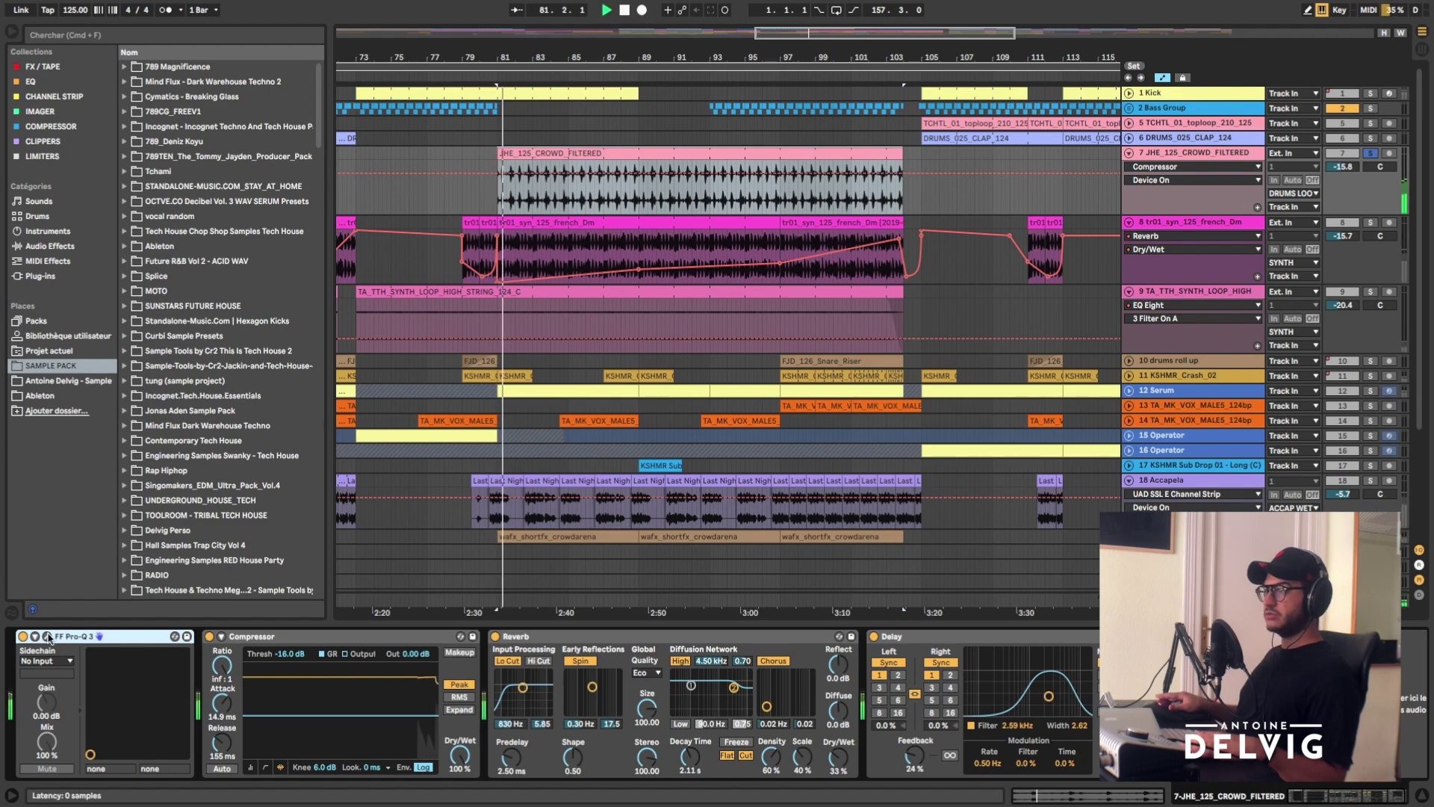
left_click(47, 636)
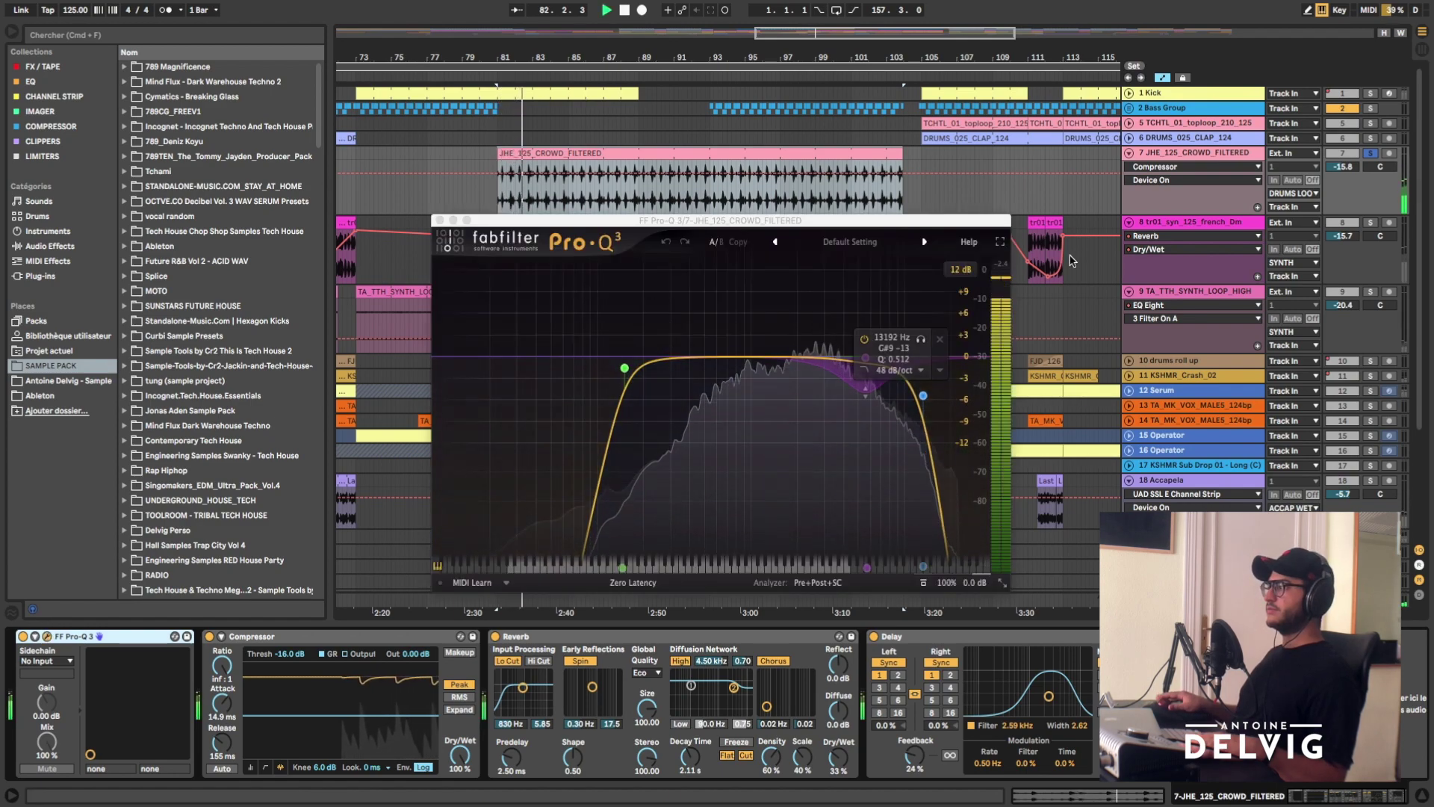
left_click_drag(963, 219, 634, 246)
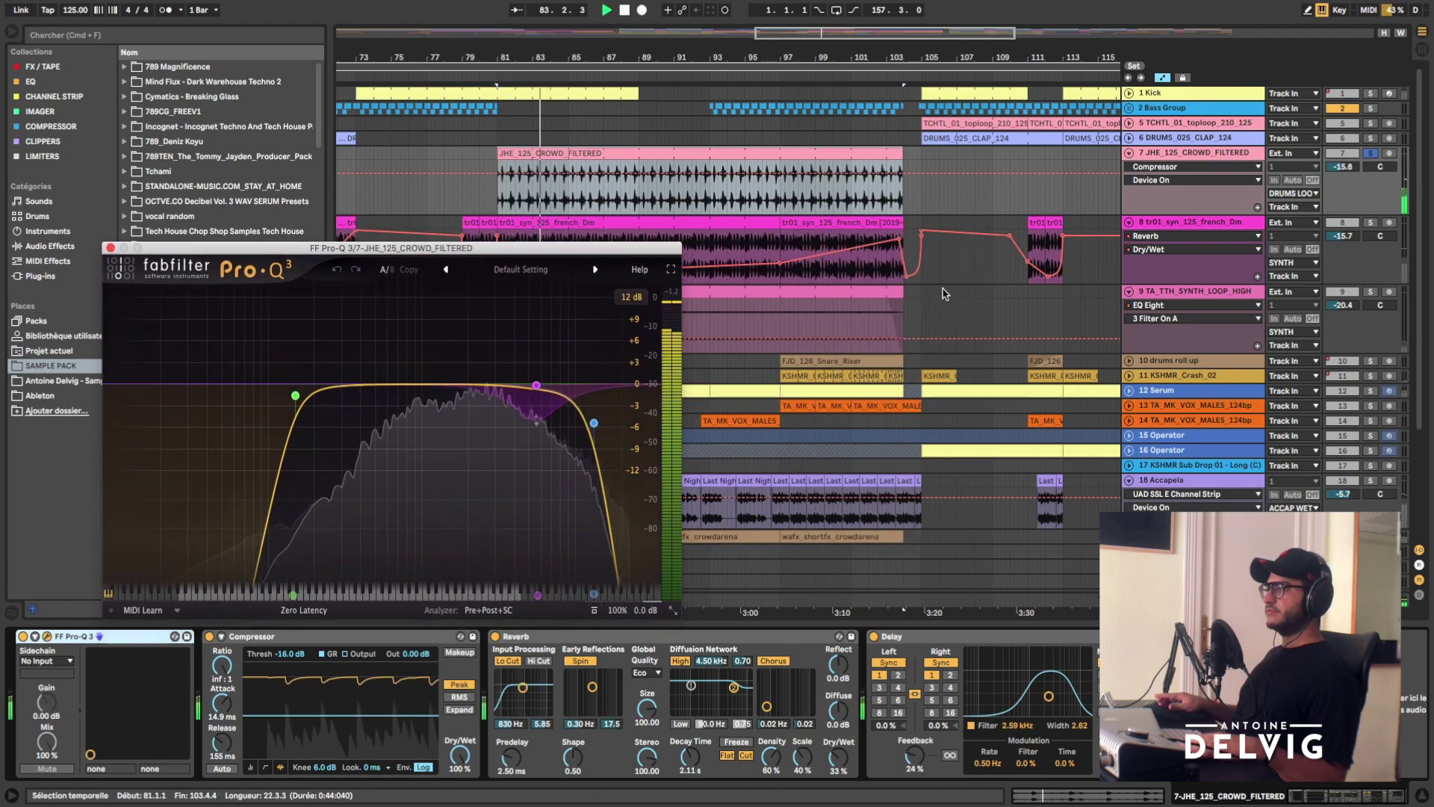
key("space")
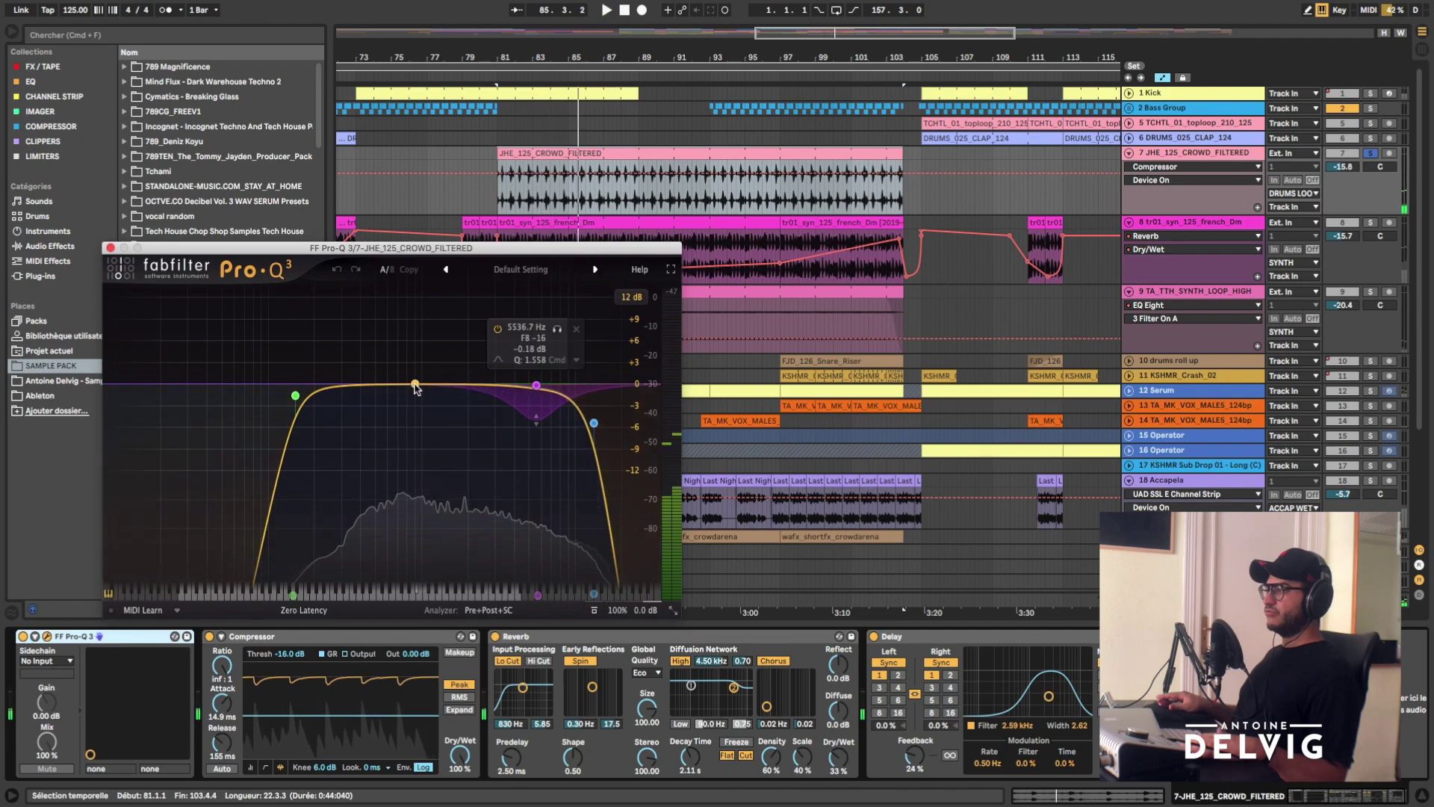
- Examine the Pro-Q 3 low-cut and high-mid bands on track 7, replay from bar 81 and close the plug-in window
mouse_move(320, 360)
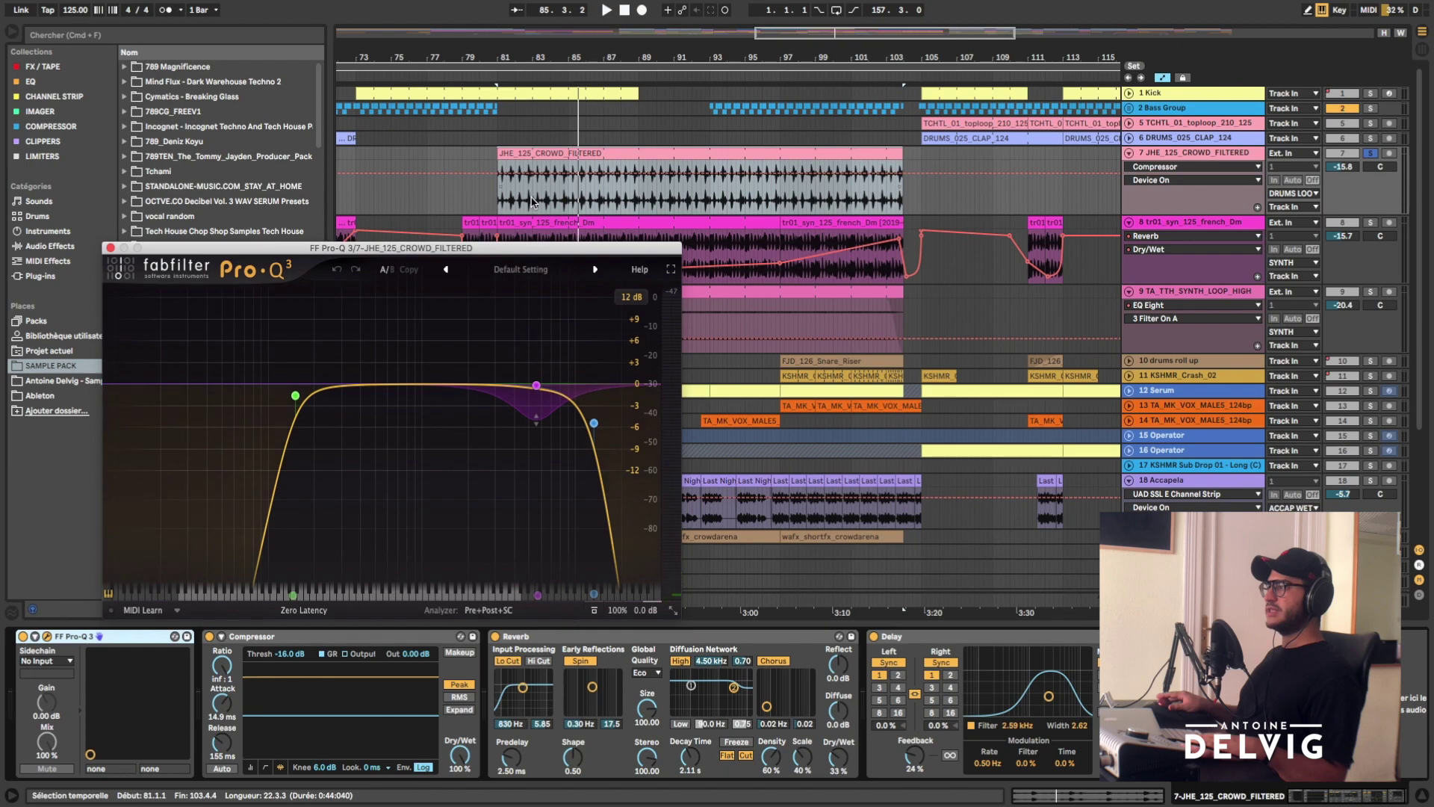
mouse_move(532, 361)
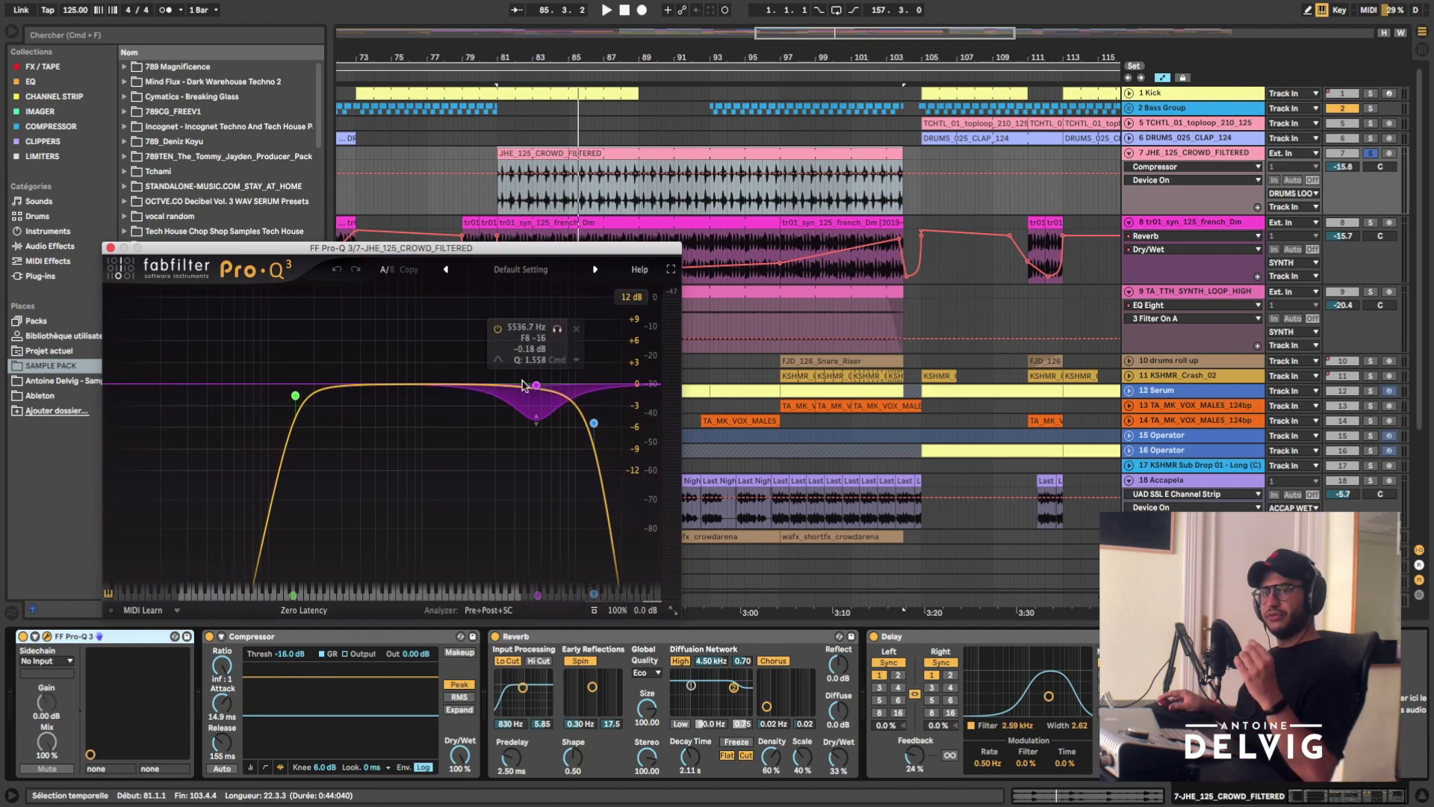
key("space")
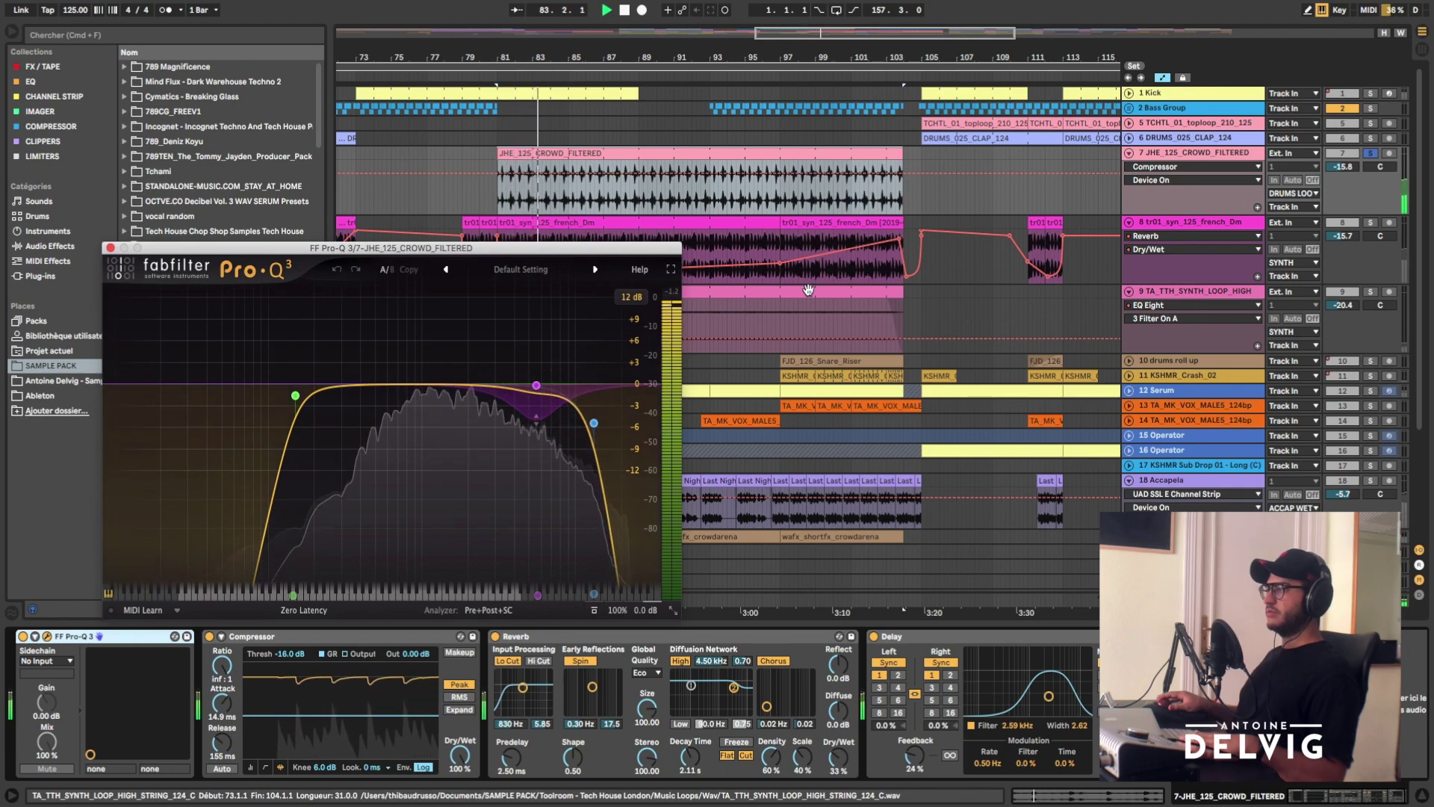
key("space")
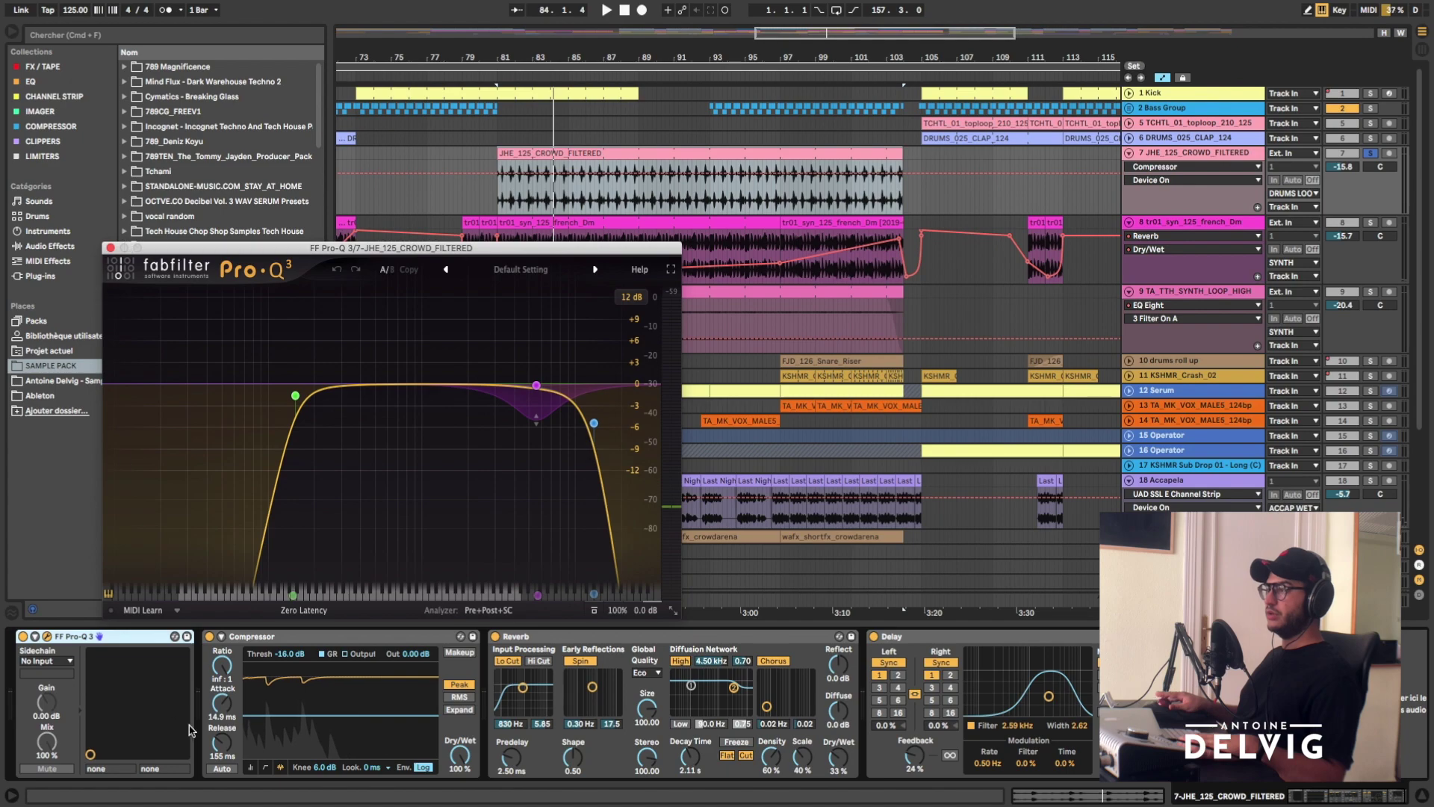
left_click(111, 248)
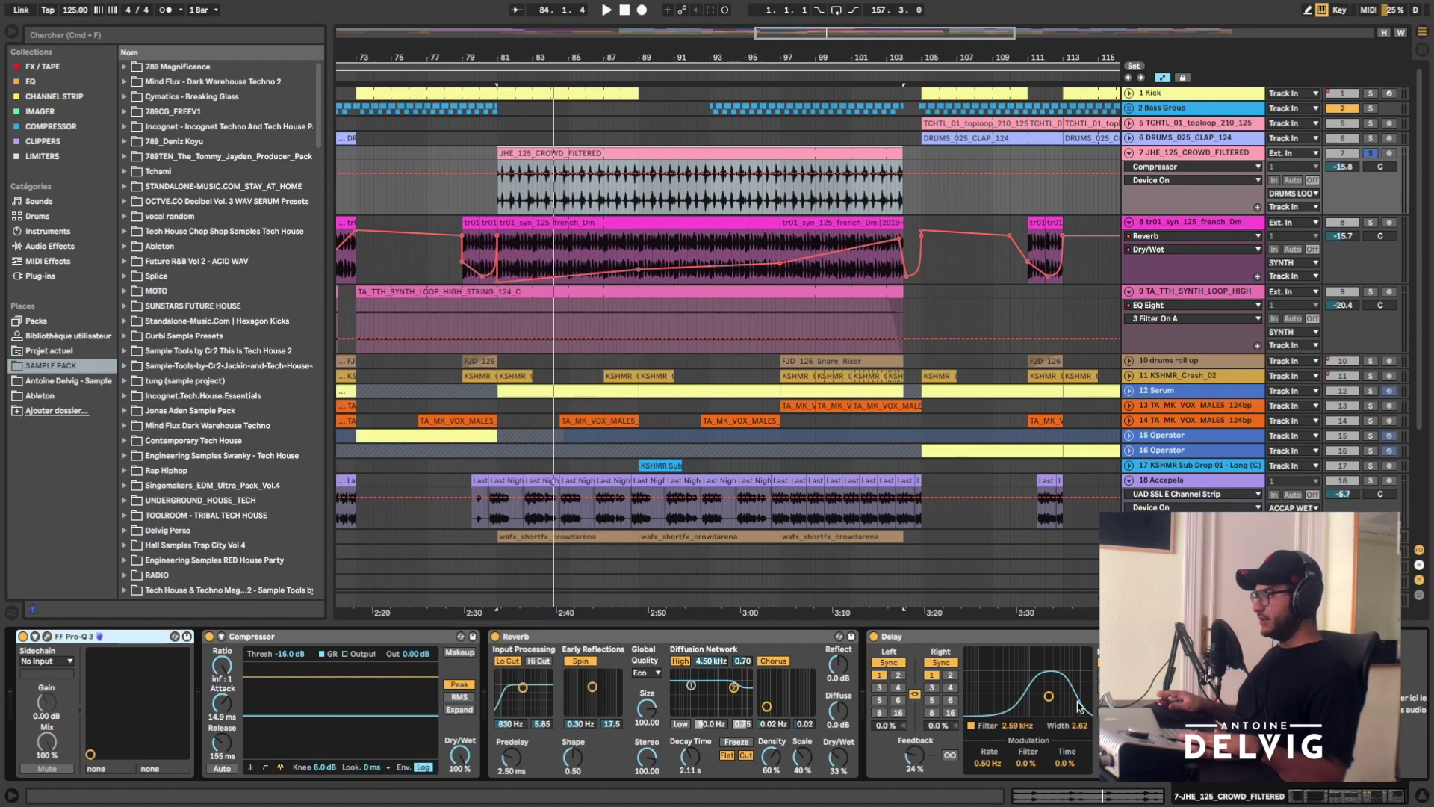
- Compare the crowd loop with the Delay on track 7 switched off and back on during playback from bar 81
key("space")
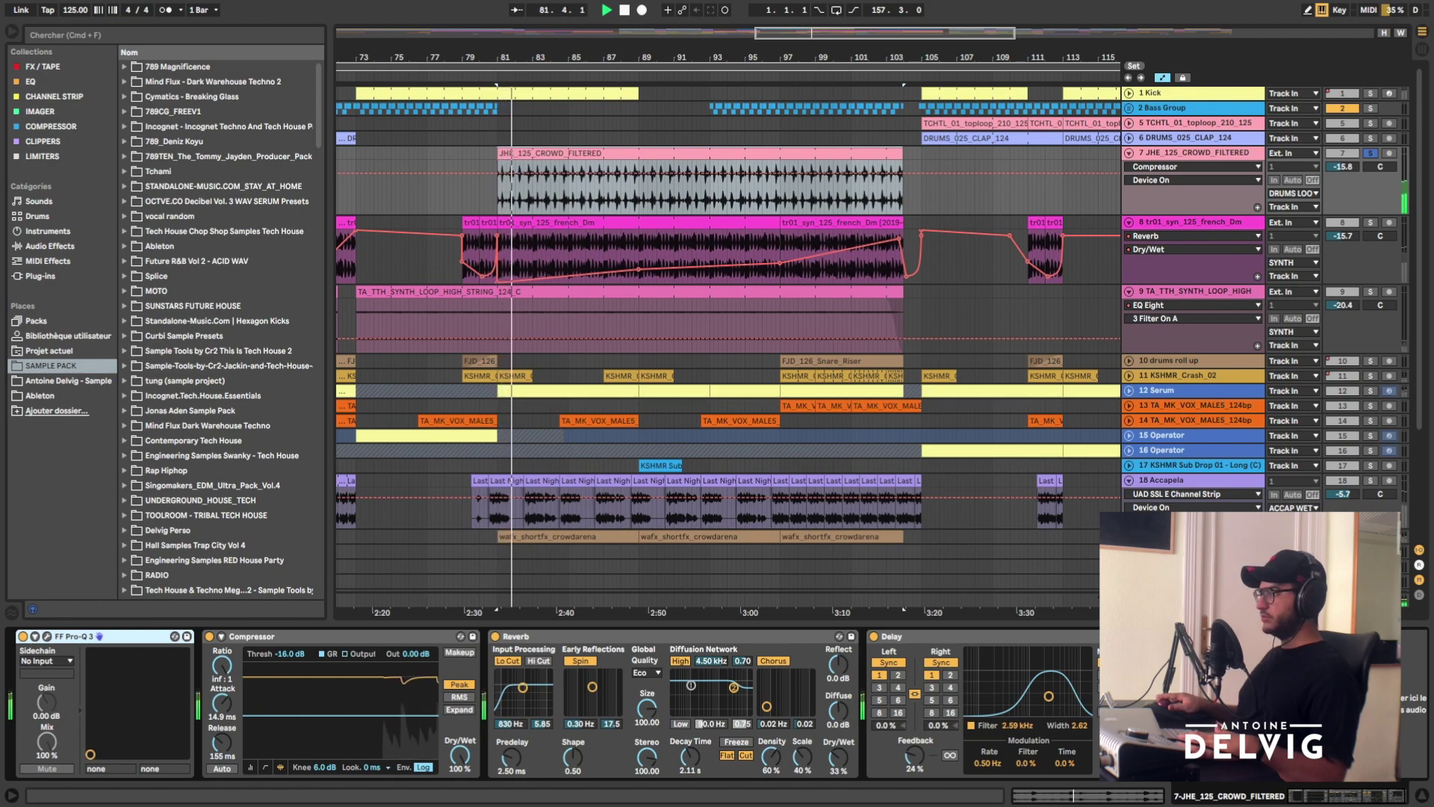
left_click(873, 636)
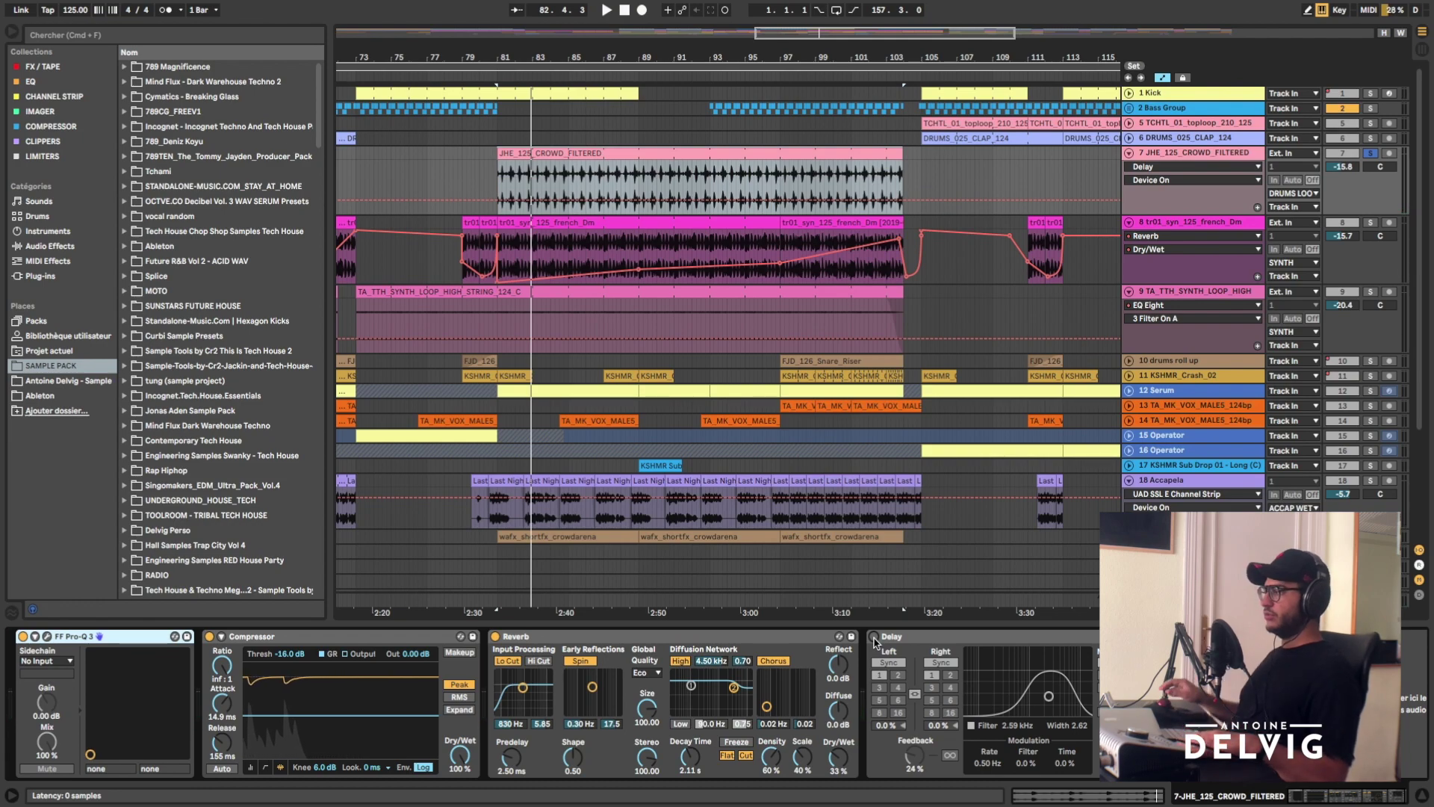
key("space")
left_click(874, 637)
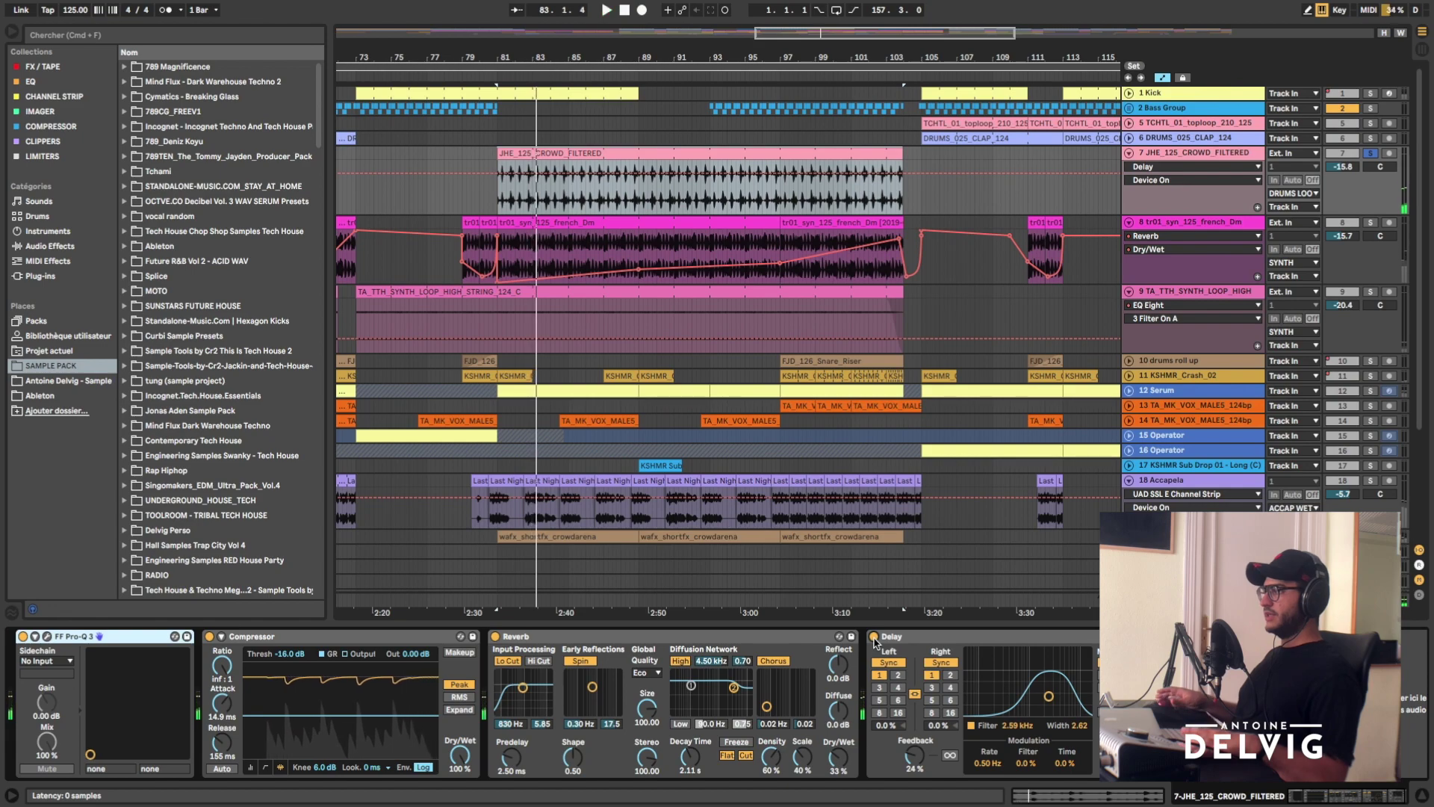
key("space")
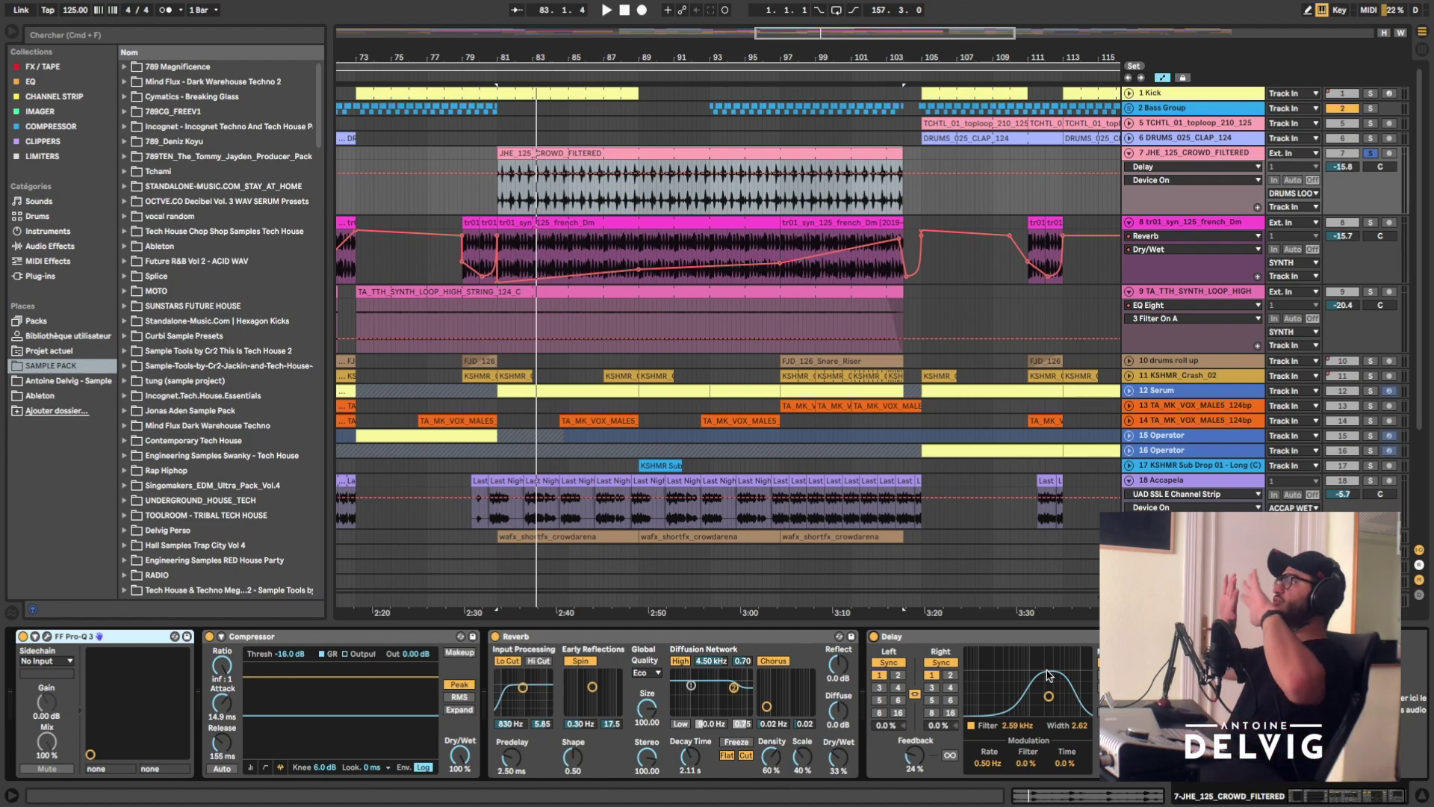
- Bring up the Glue Compressor on track 7 and play the crowd loop in close-up from bar 85
left_click(1210, 636)
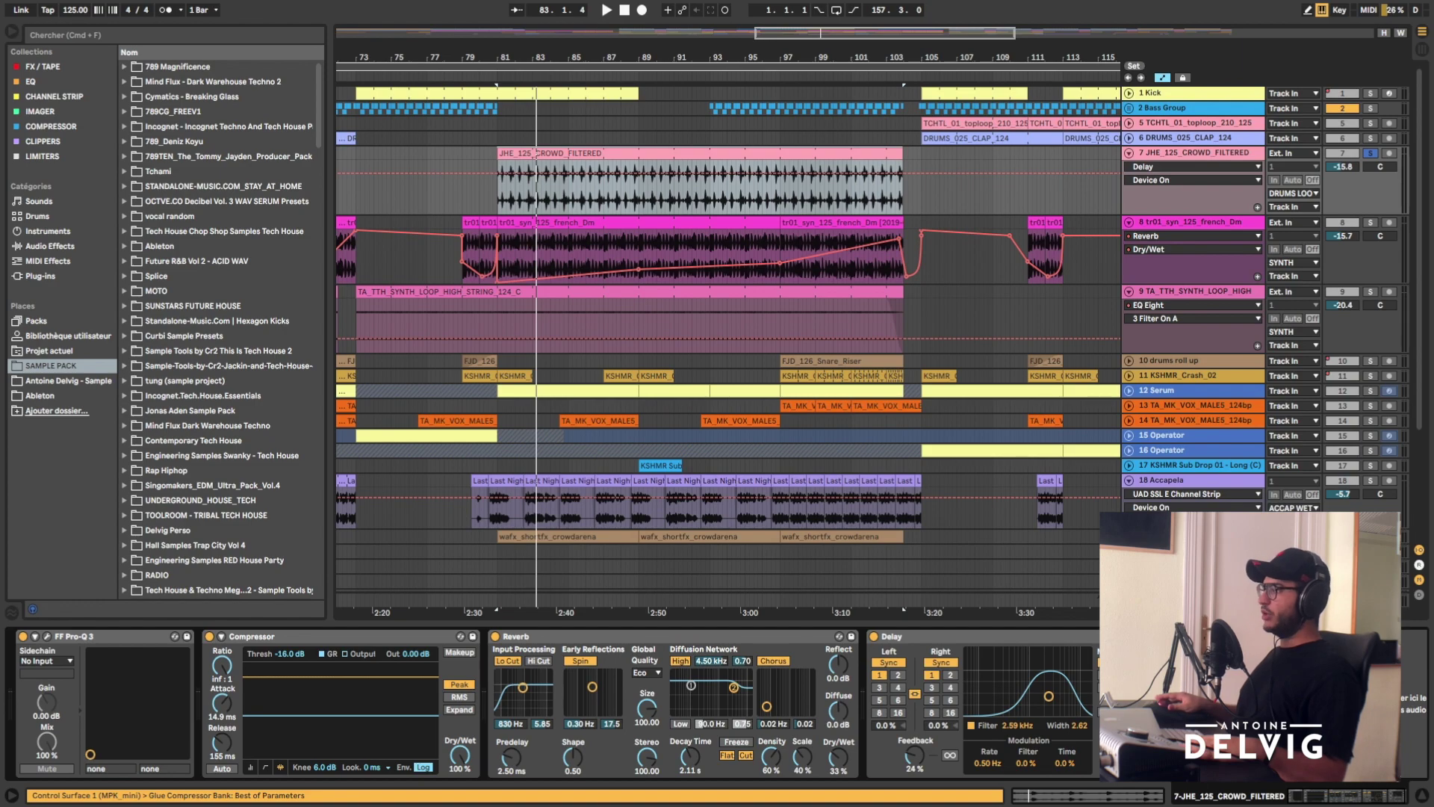
scroll(532, 235, "up", 10)
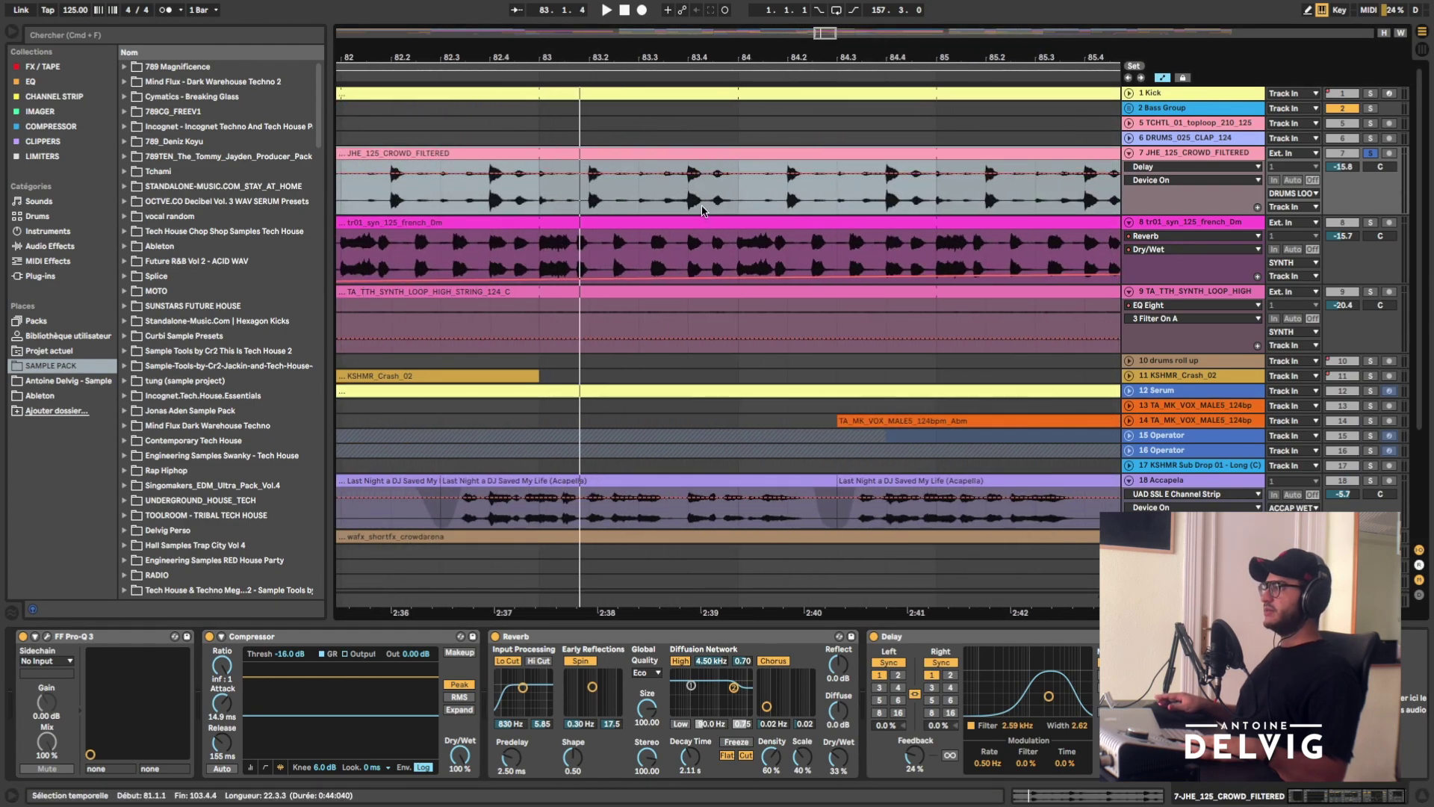
left_click_drag(967, 58, 773, 37)
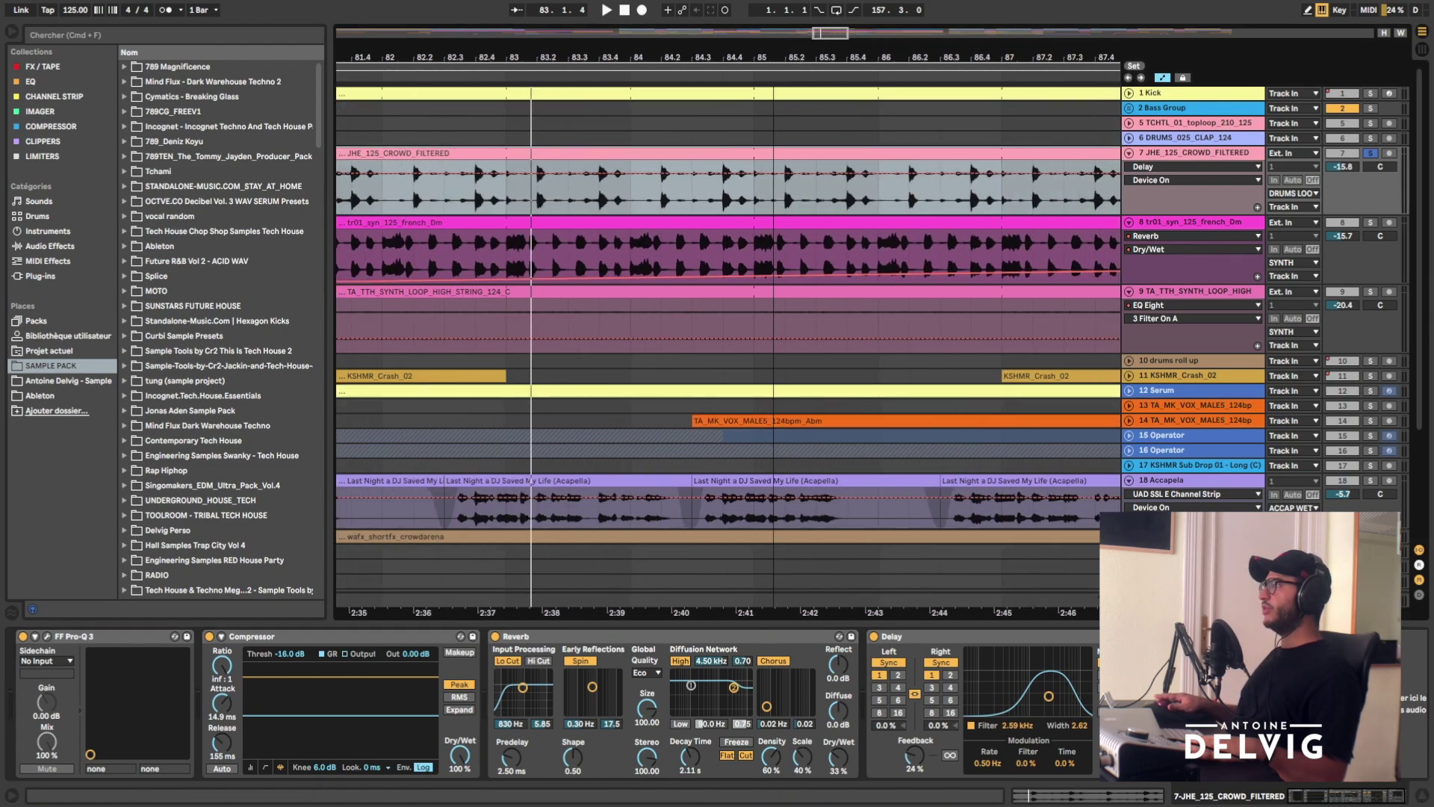
key("space")
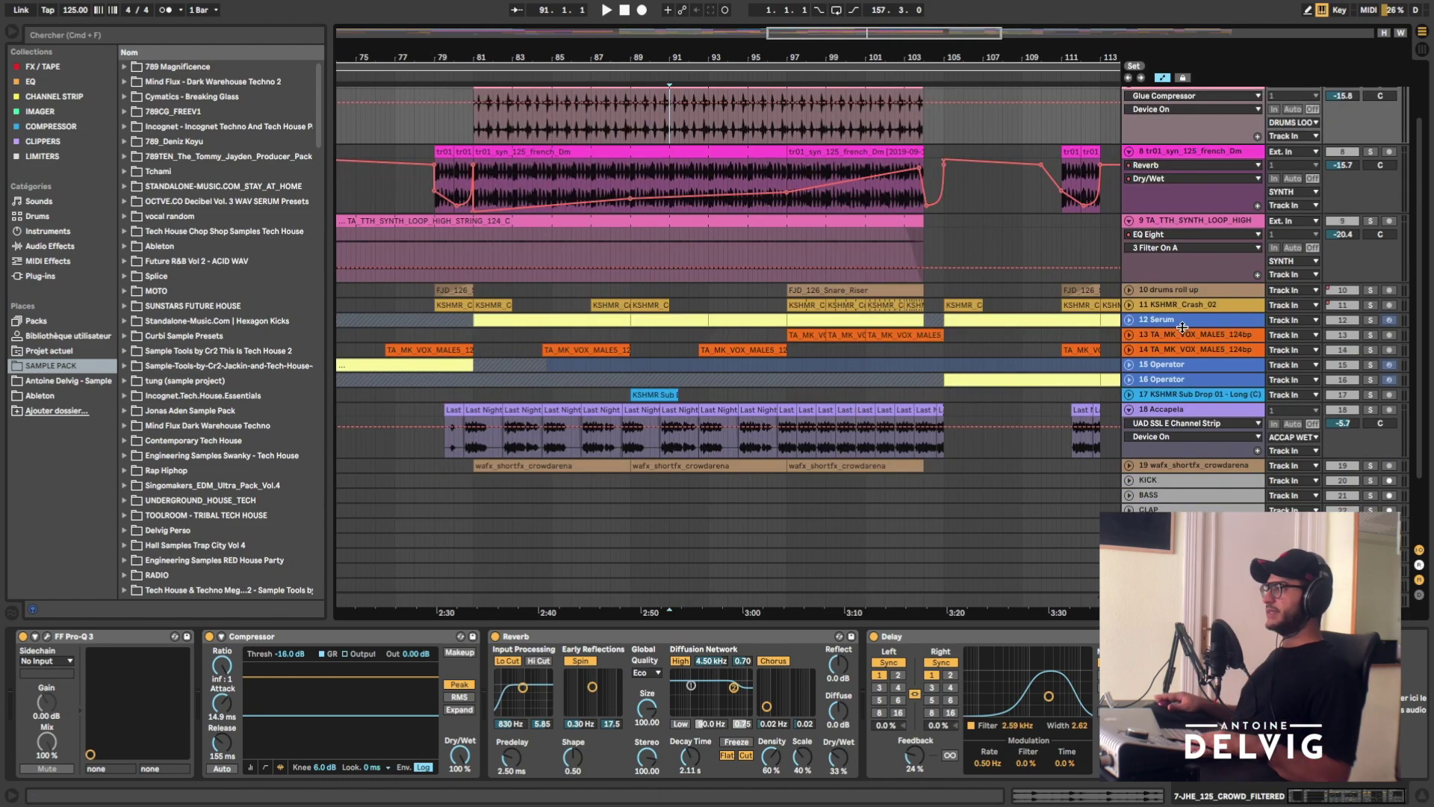
- Unfold and solo the drums roll up track and play the FJD_126_Snare_Riser clip from bar 97
left_click(1129, 320)
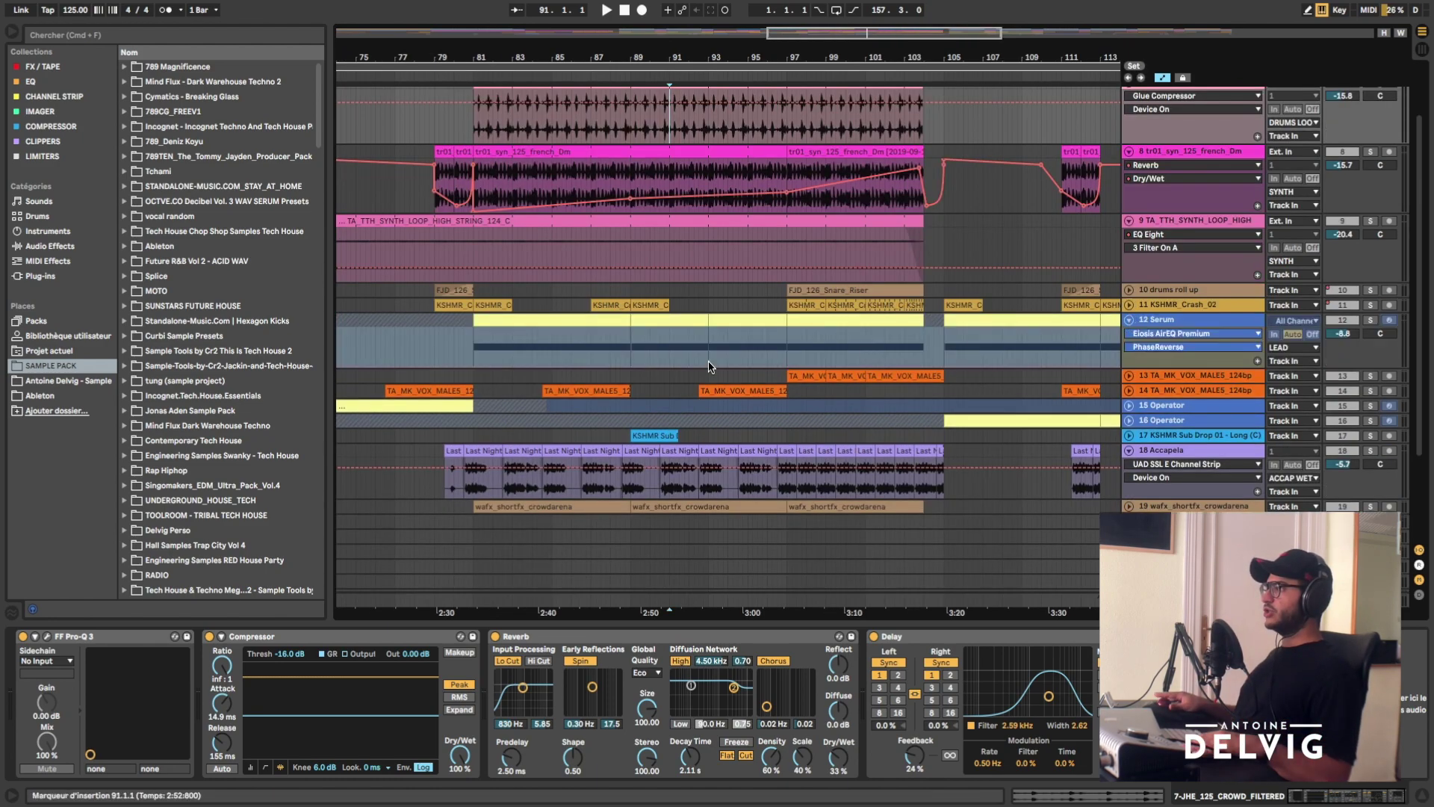
left_click(1129, 320)
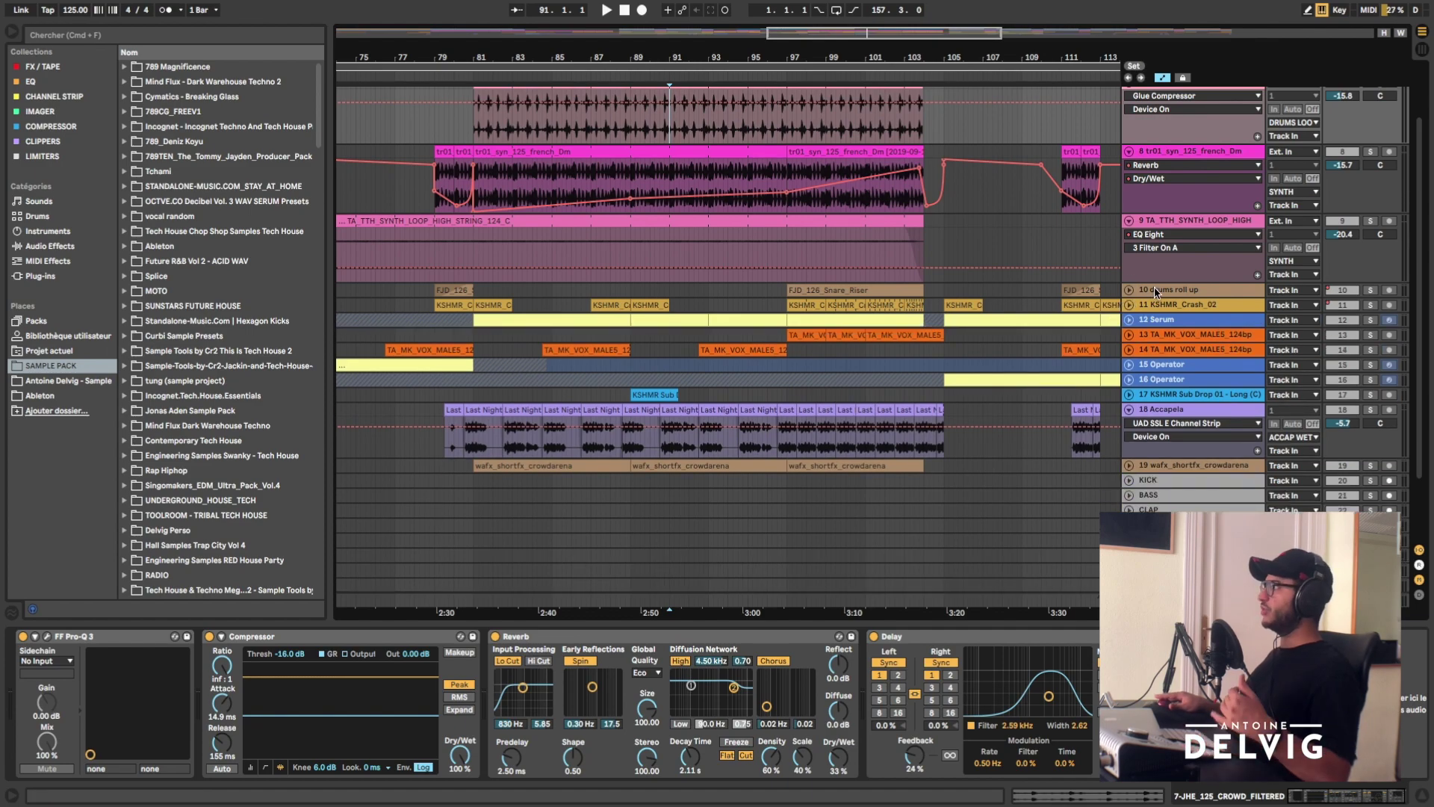
left_click(1158, 289)
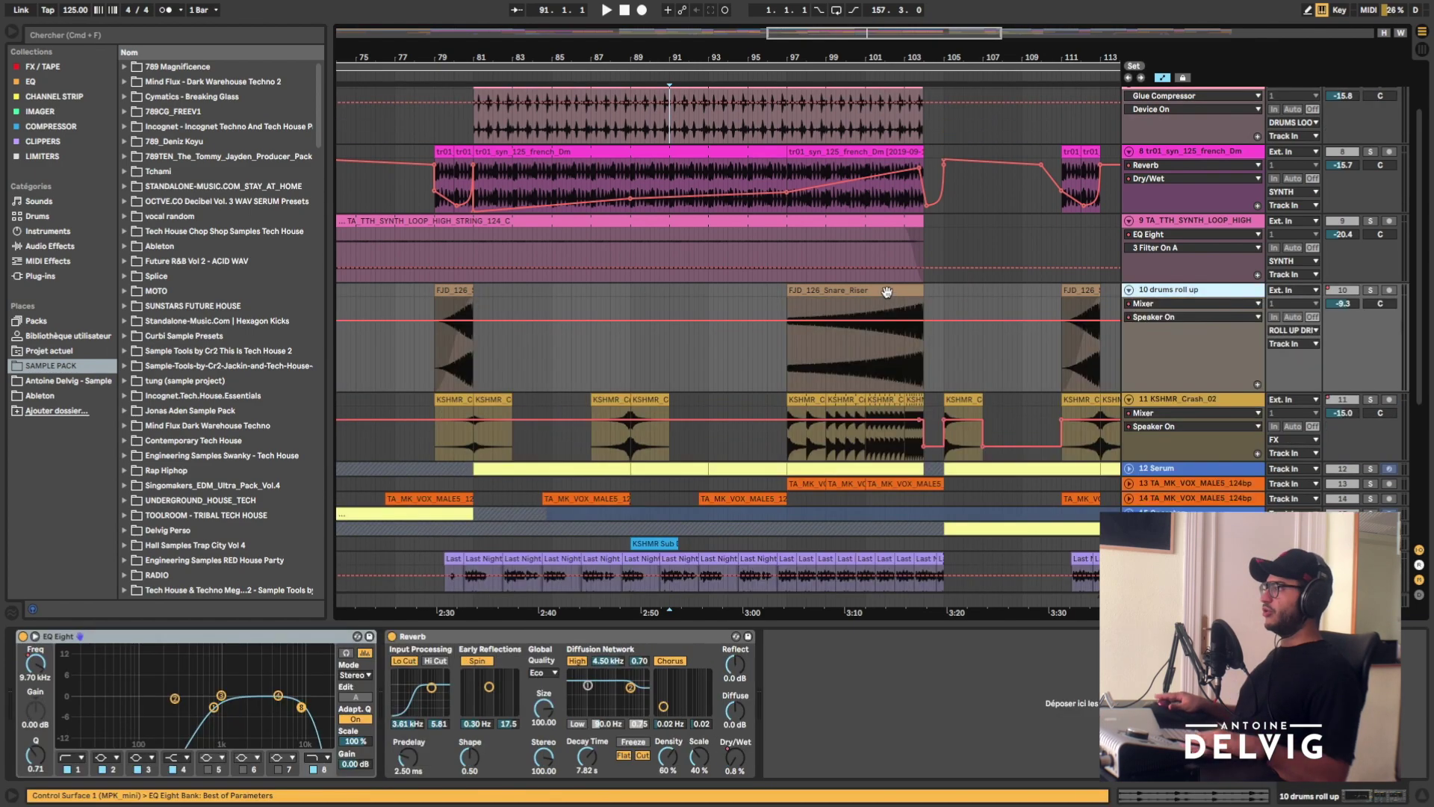
left_click(886, 290)
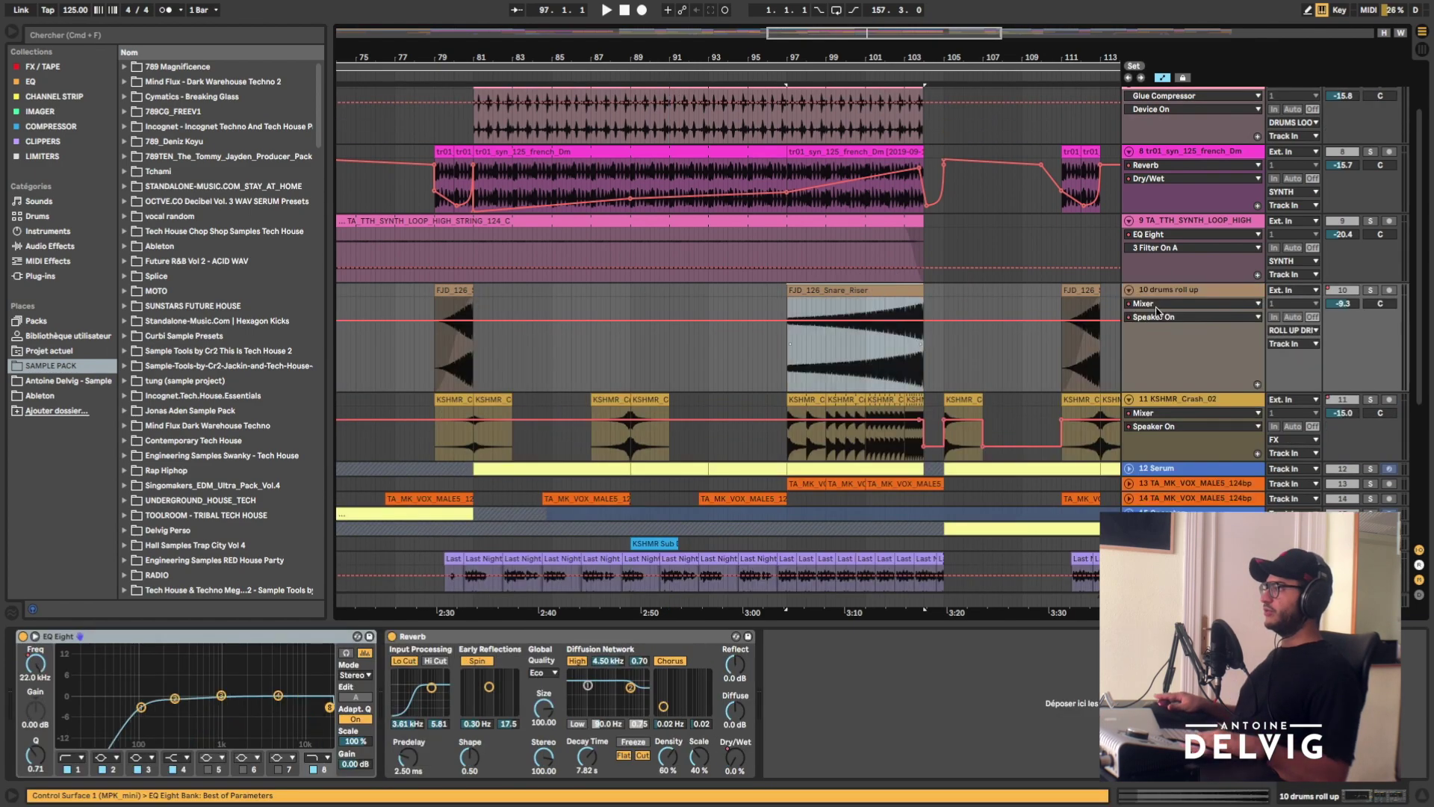
key("space")
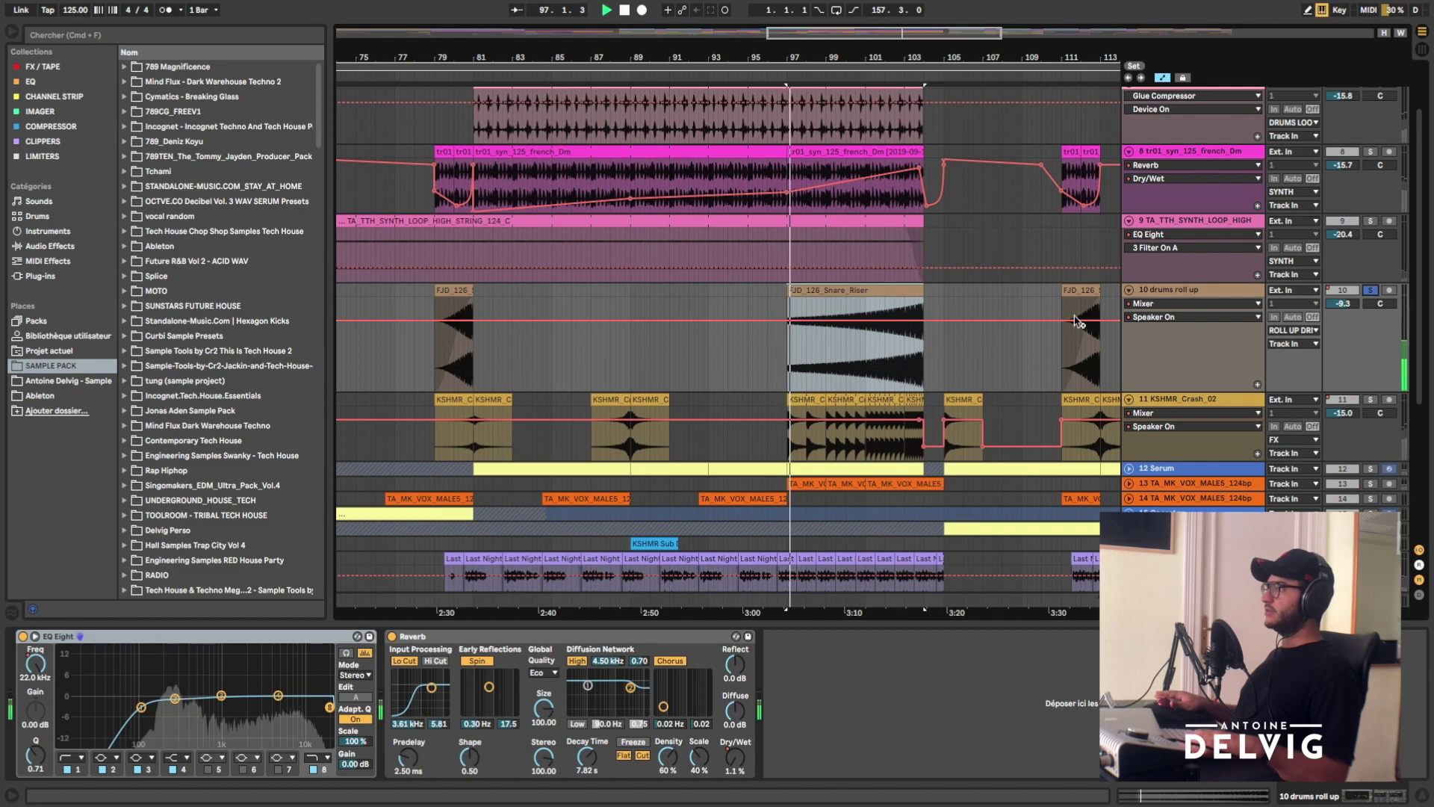
scroll(656, 343, "down", 2)
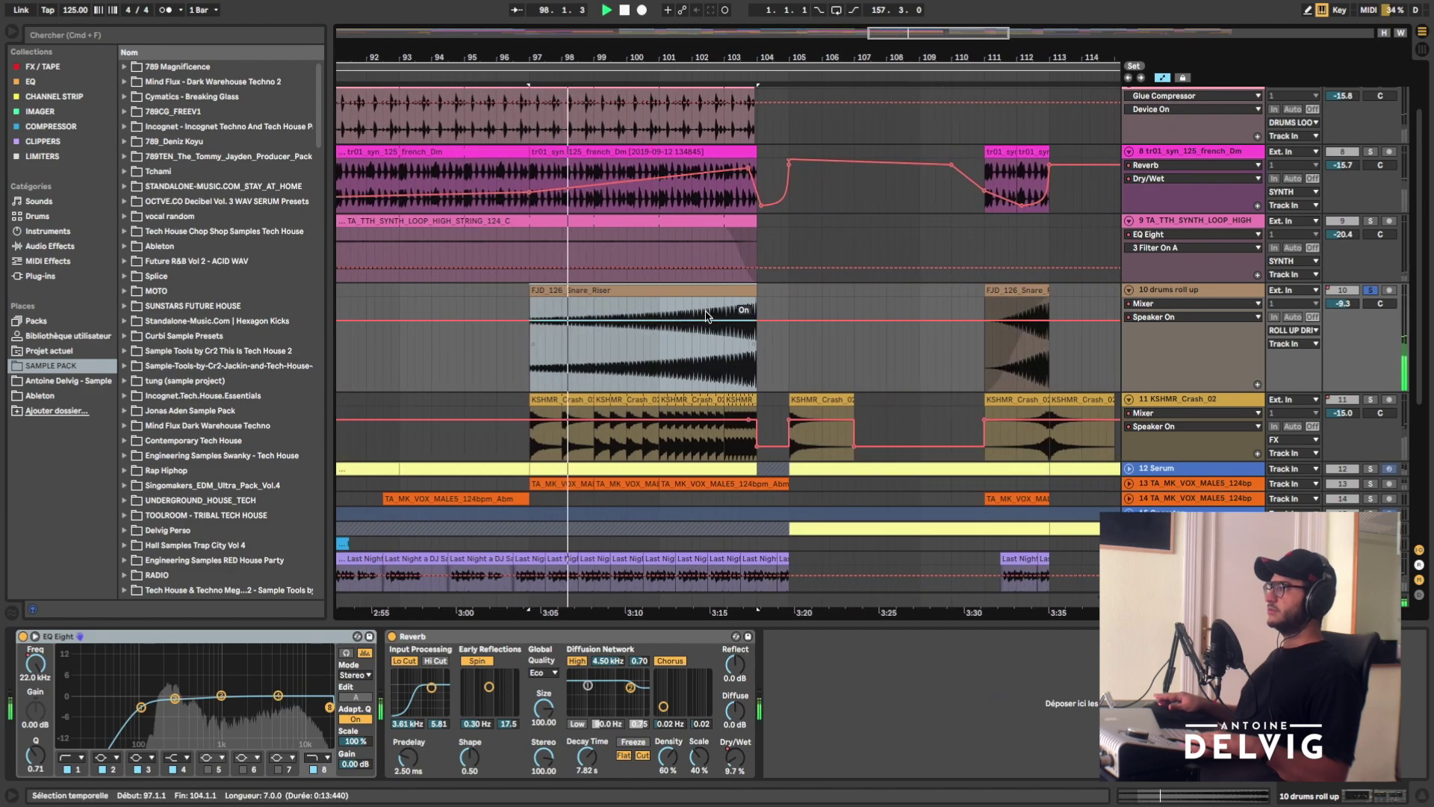
key("space")
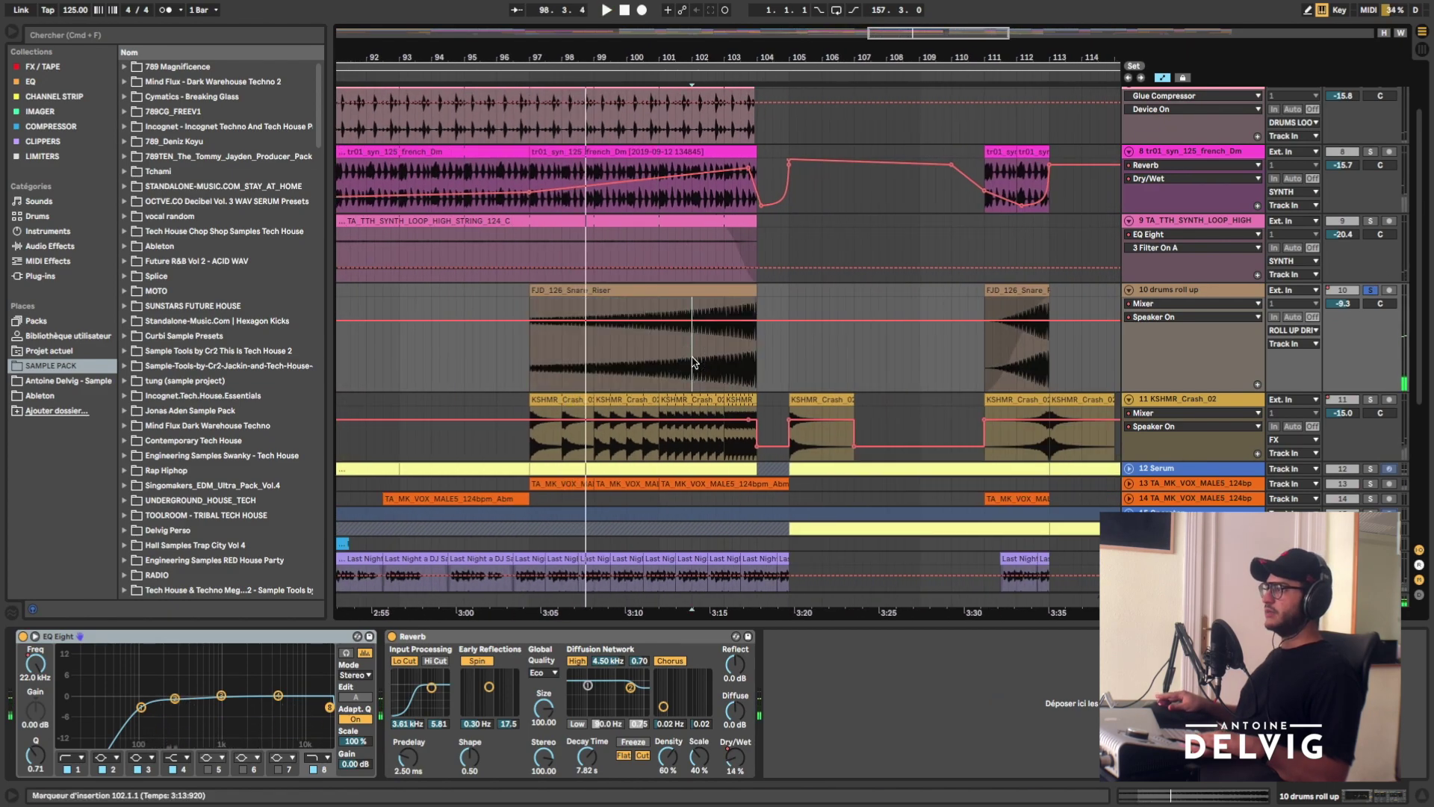
- Play the snare riser from bar 102 and display the Reverb Dry/Wet automation on track 10
left_click(692, 366)
key("space")
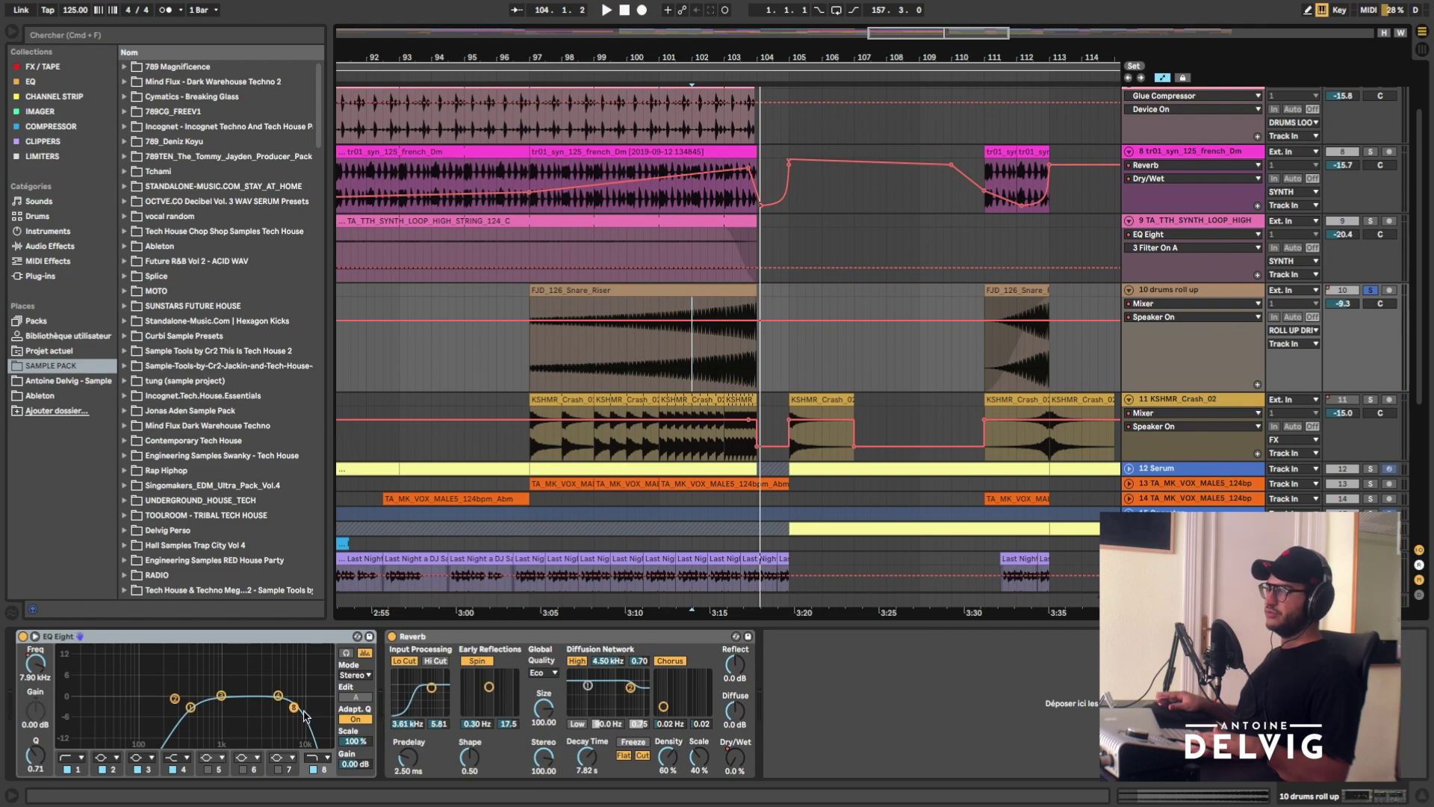
left_click(734, 759)
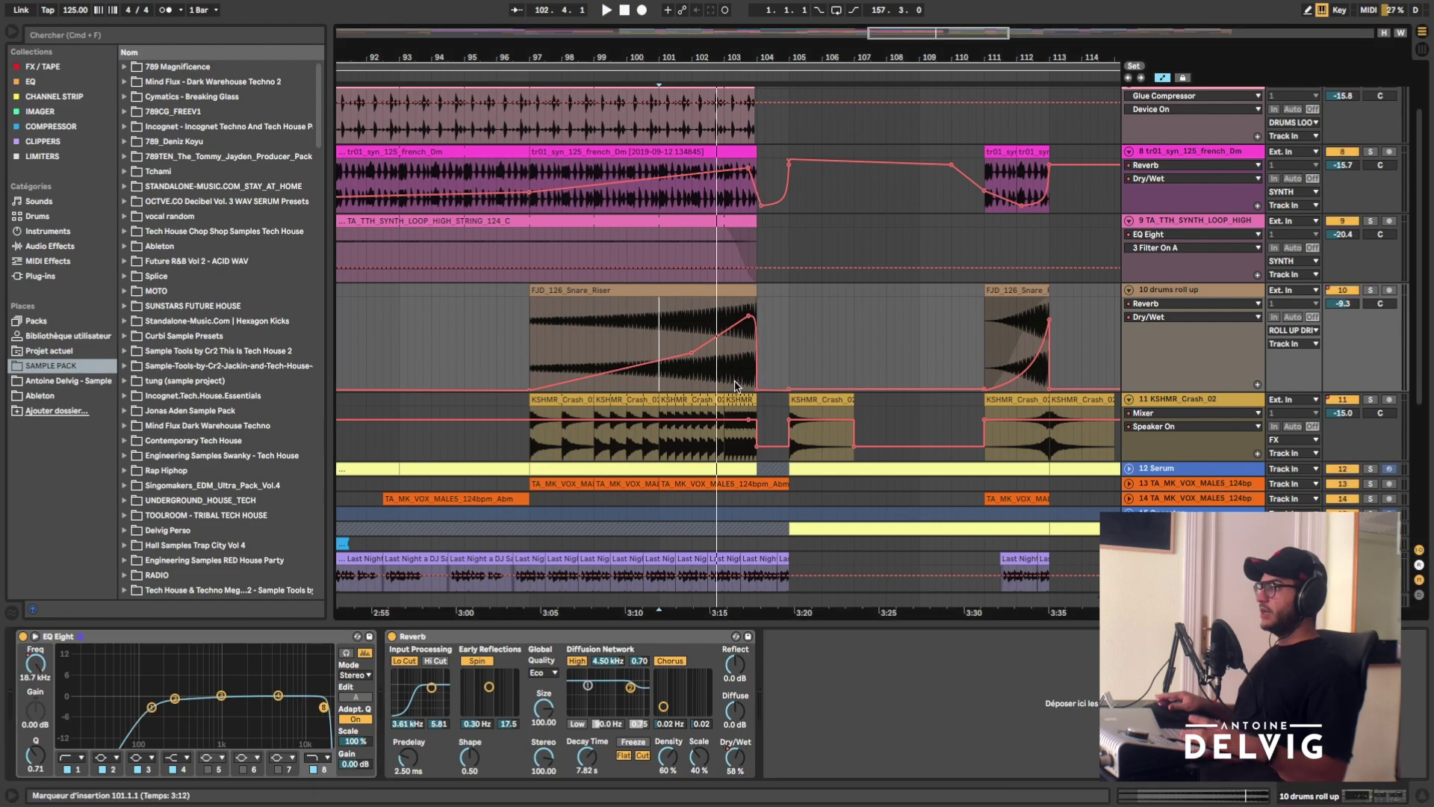
- Play the end of the snare riser from 103.3 to hear the reverb tail into the drop
left_click(726, 424)
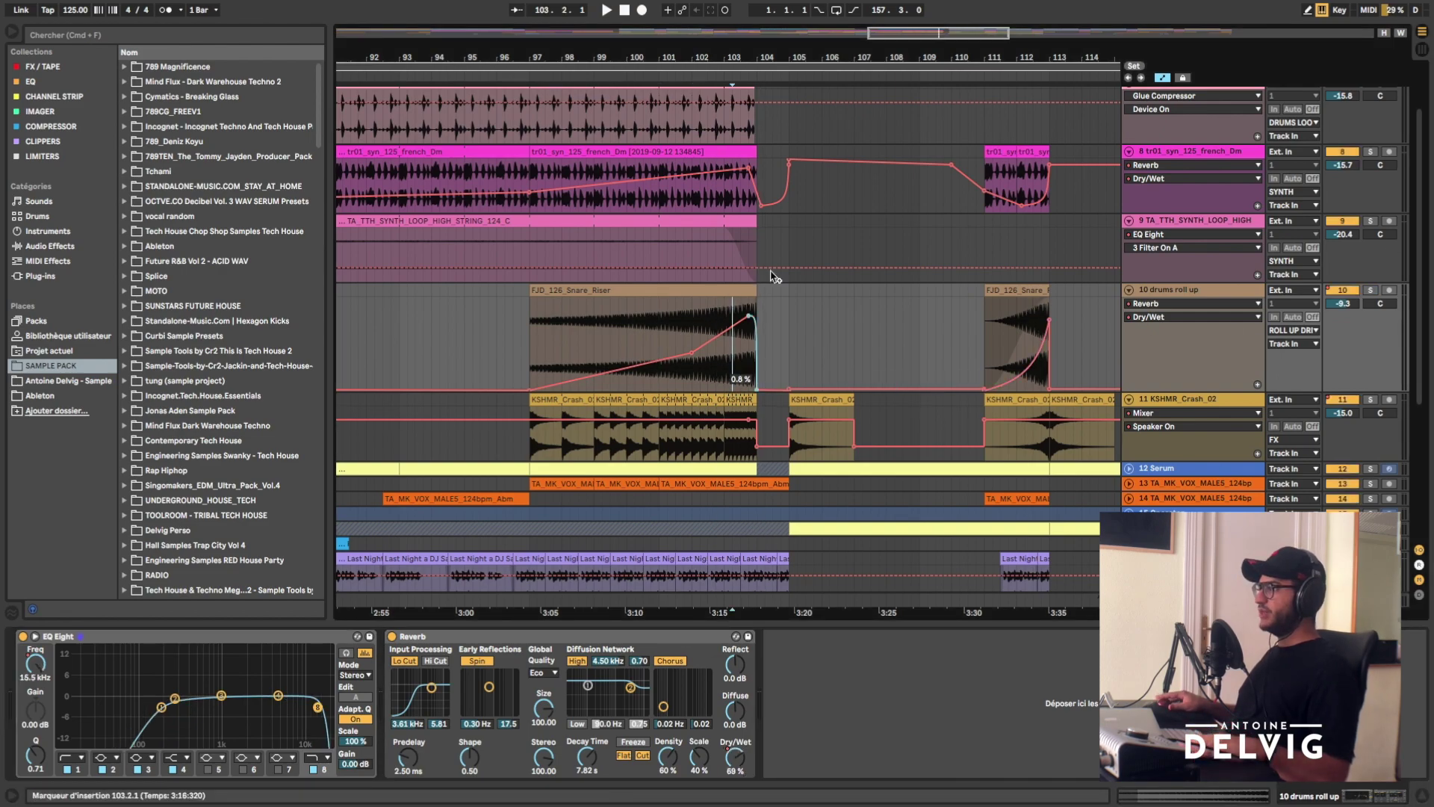
left_click(741, 366)
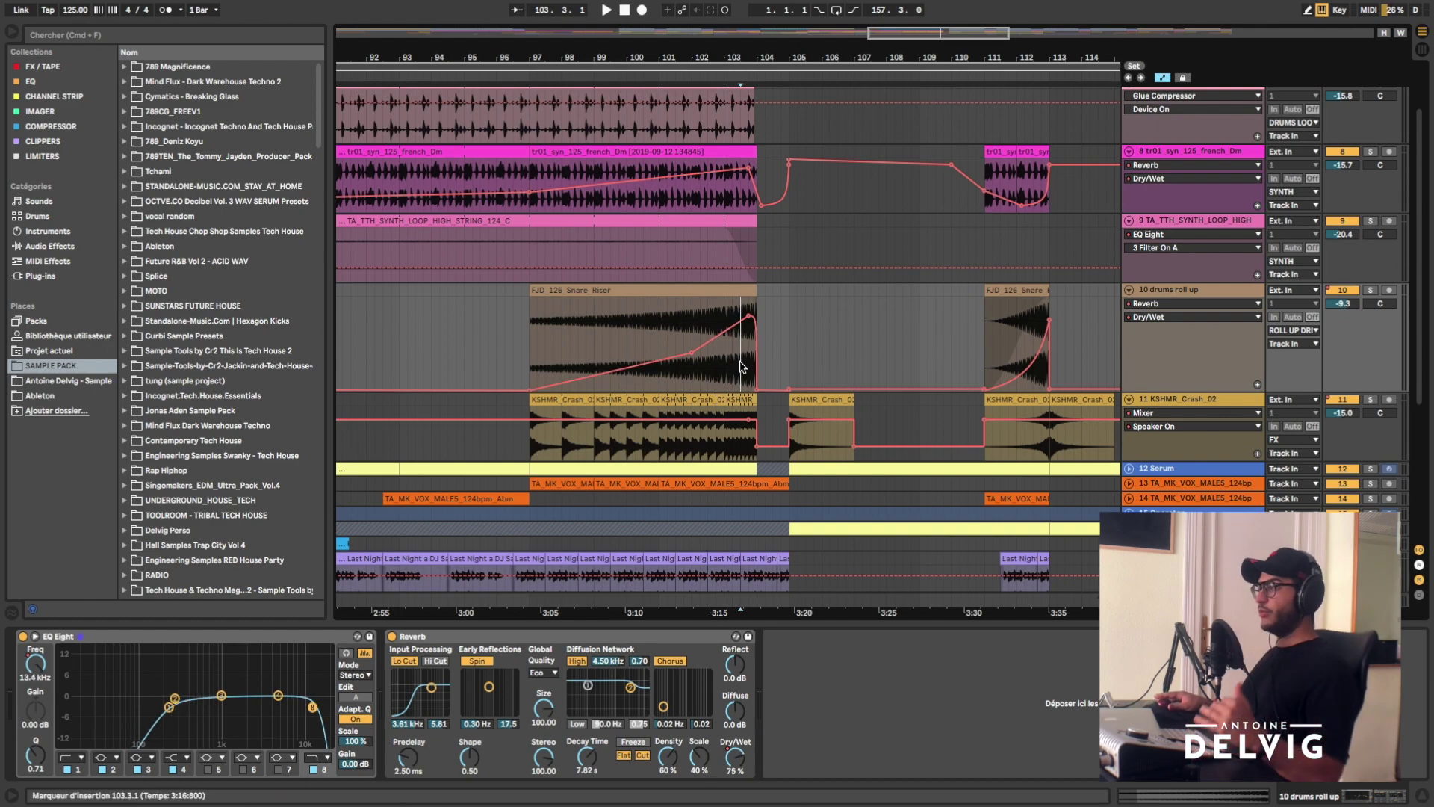
key("space")
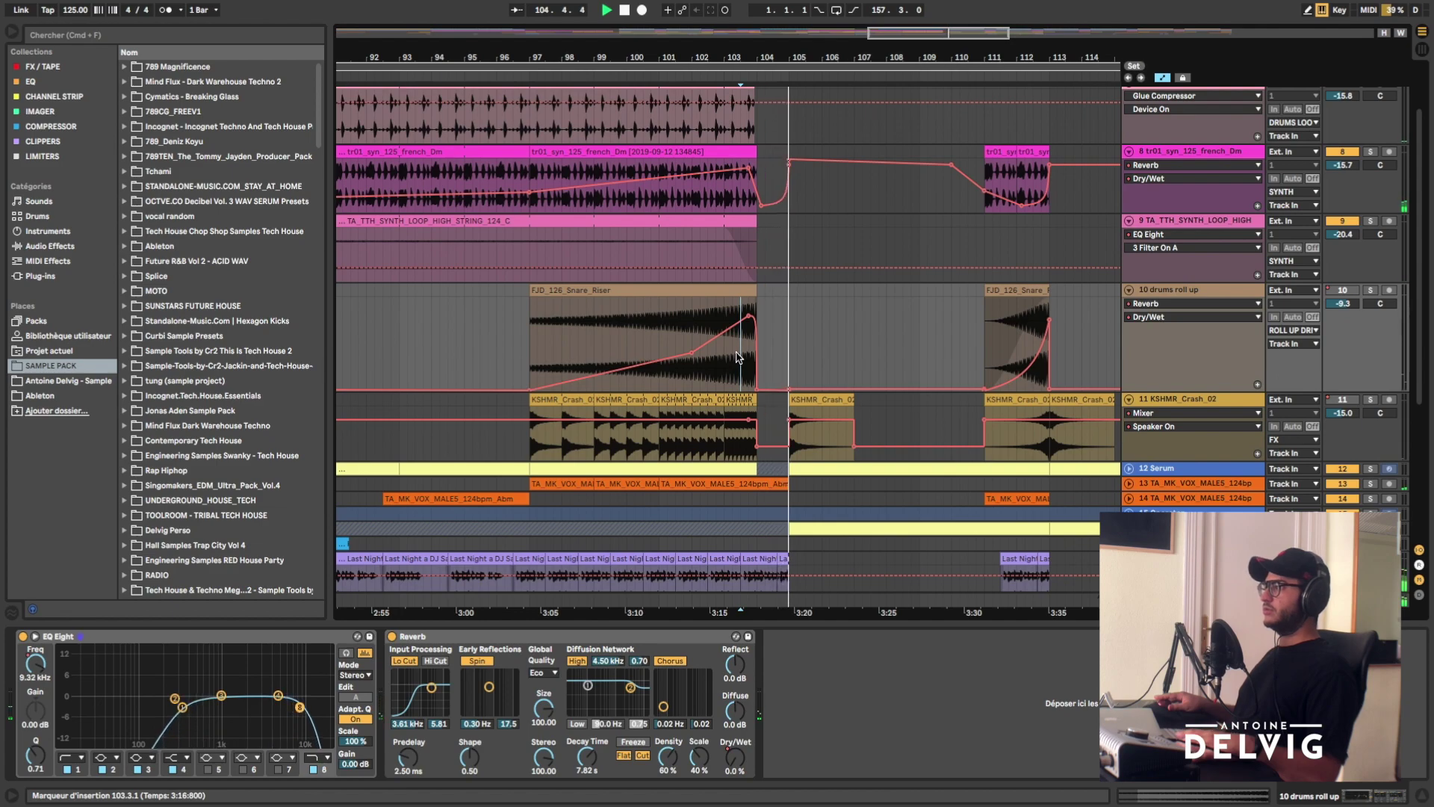
key("space")
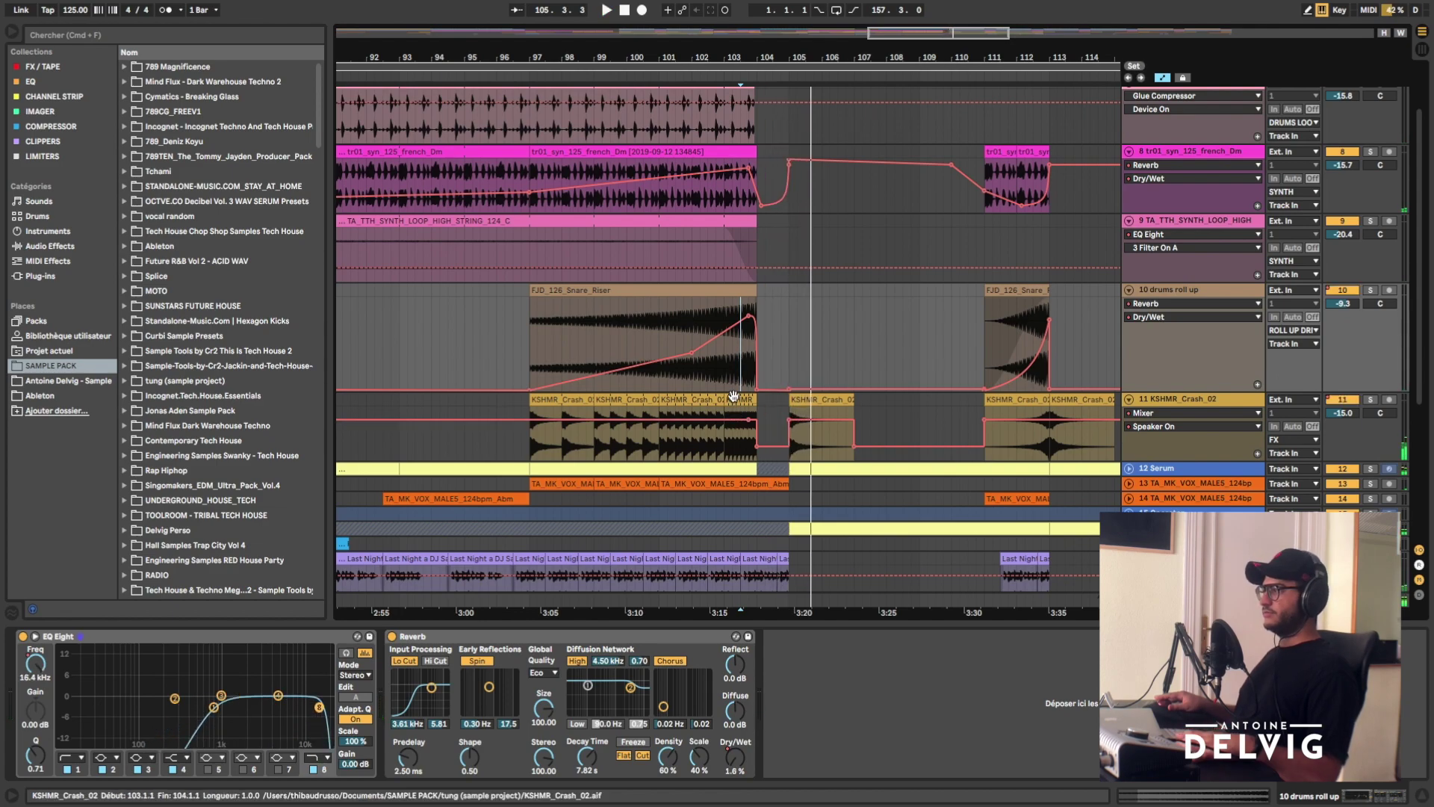
- Solo crash track 11 and pick out its KSHMR_Crash_02 clips from bar 97 beneath the snare riser
left_click(710, 399)
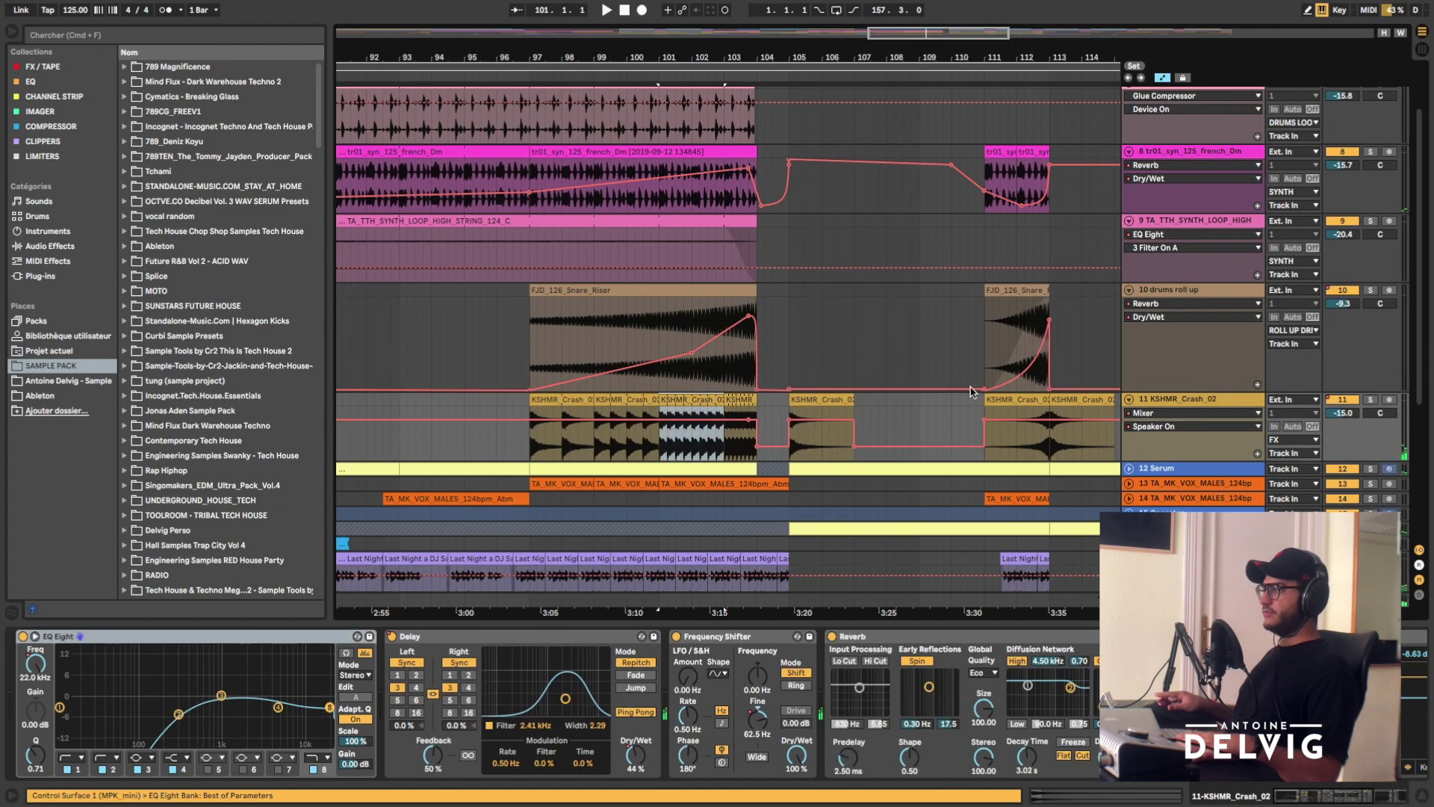
left_click(1372, 402)
left_click(560, 400)
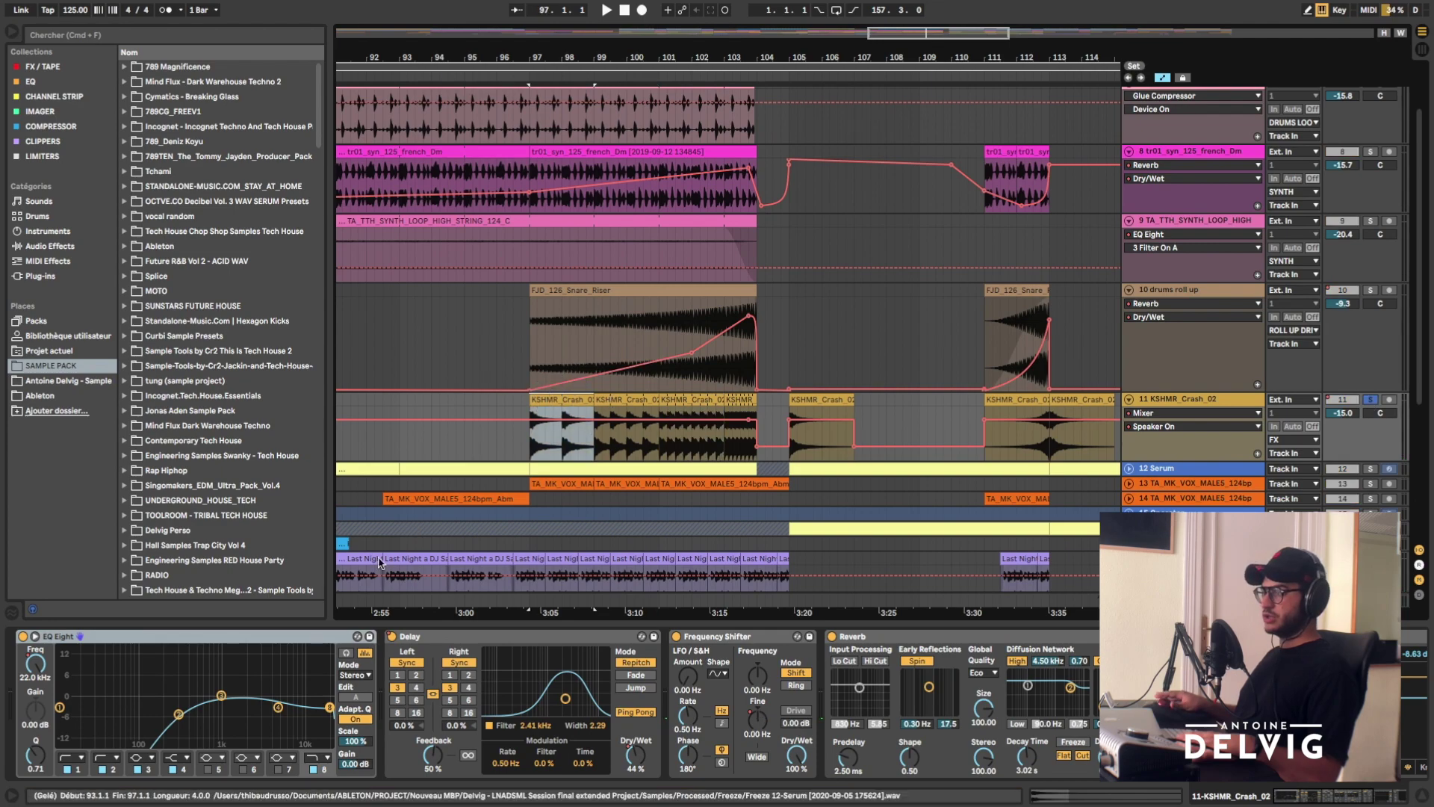
left_click(657, 325)
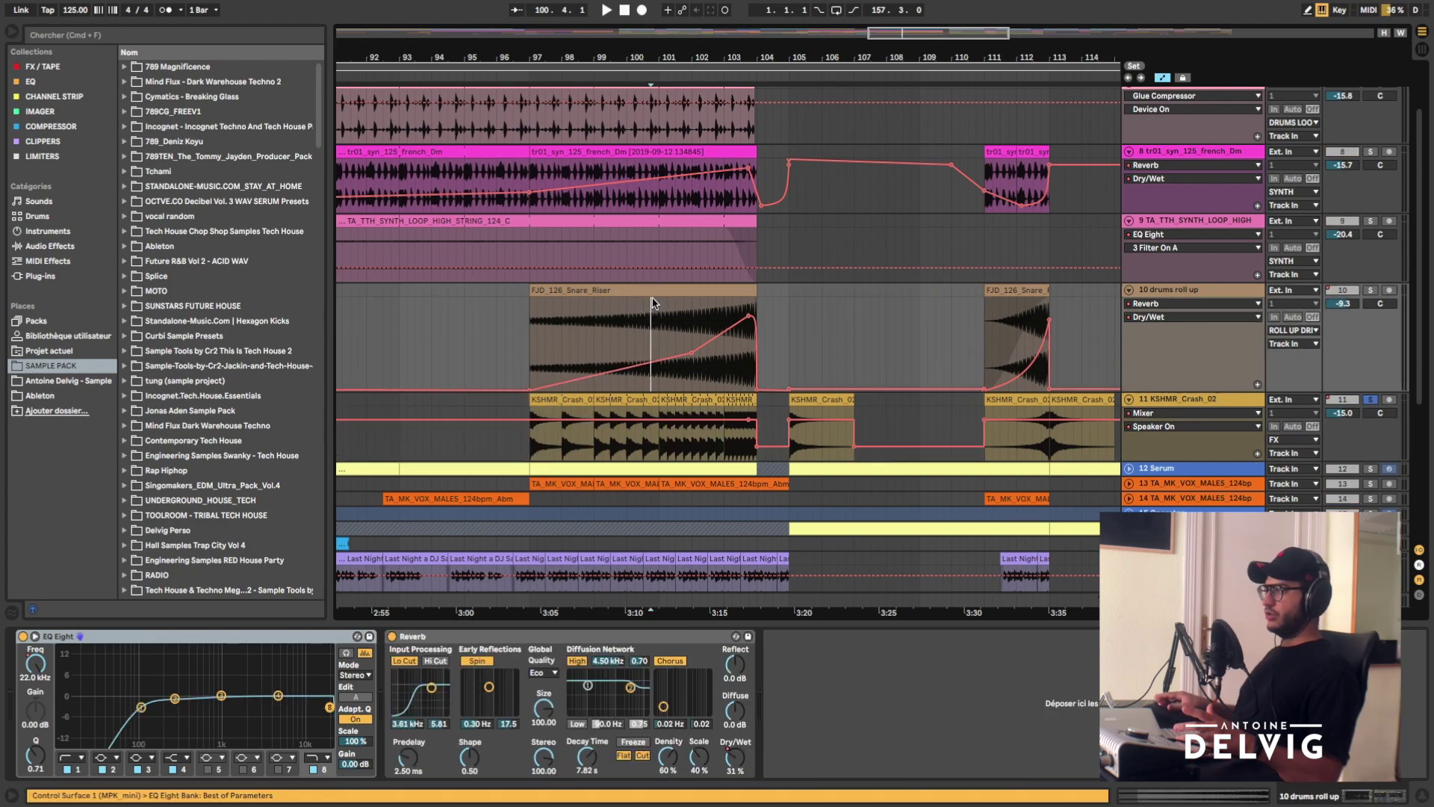
- Display the EQ Eight 8 Frequency A automation on track 11 and play the crashes from 101.2
left_click(1227, 404)
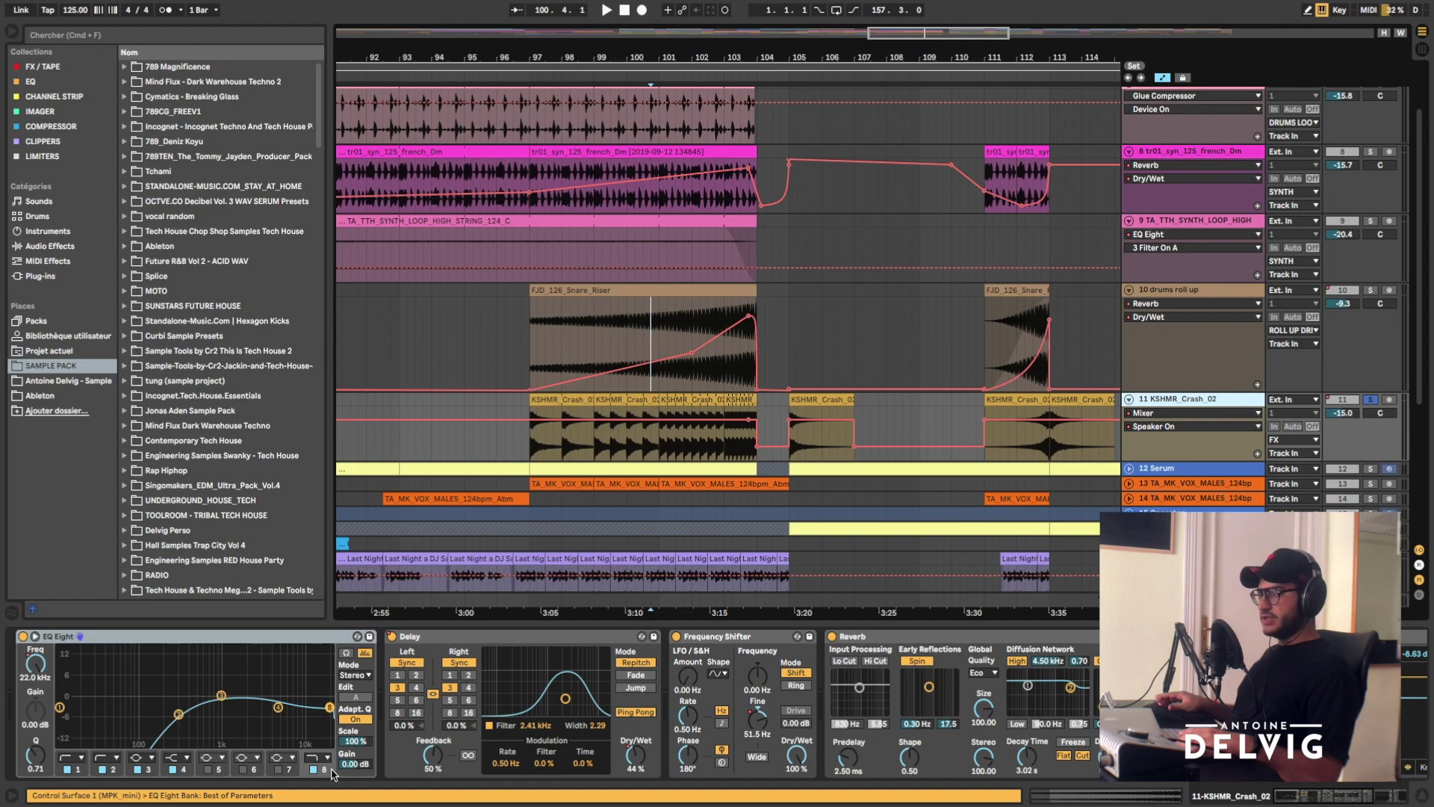
left_click(43, 667)
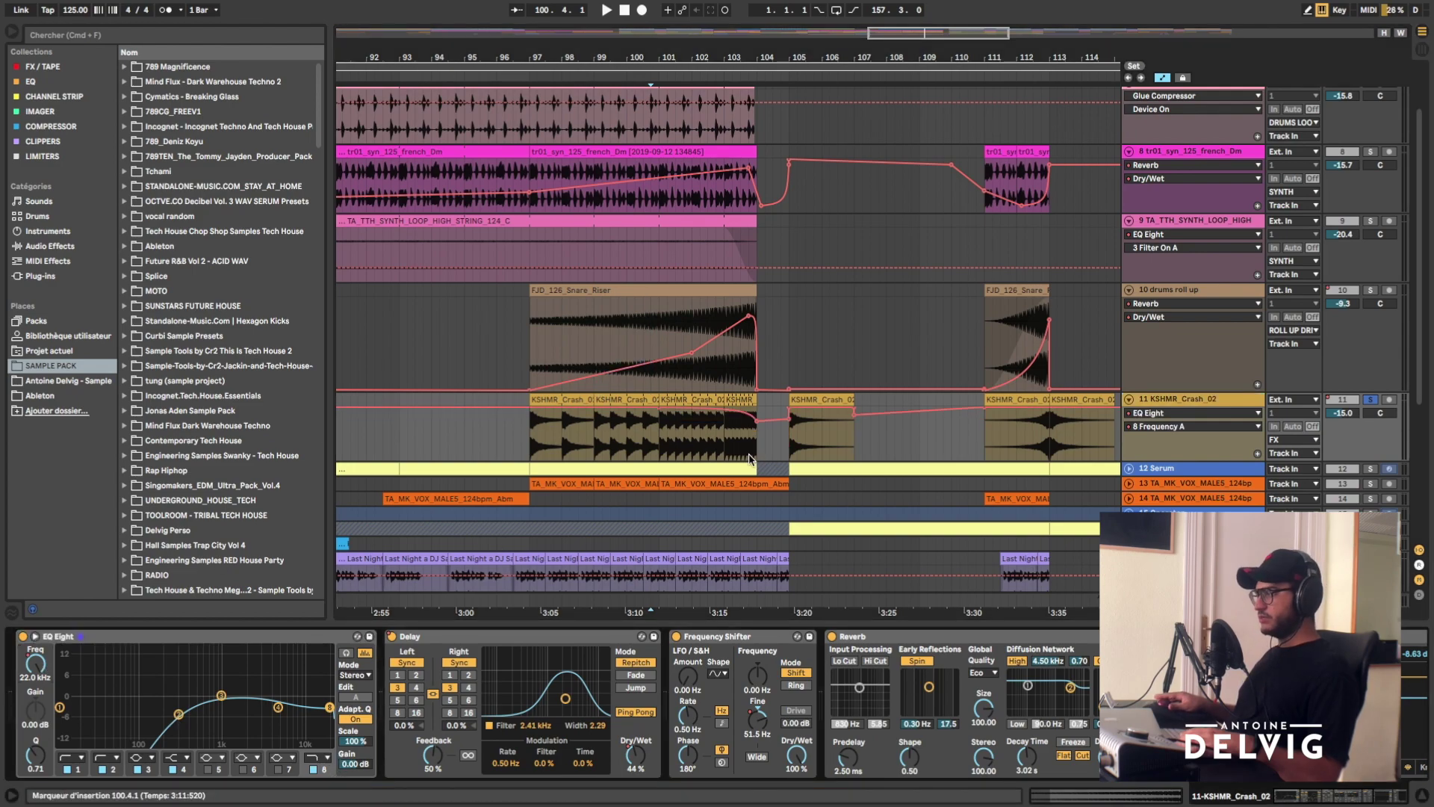
left_click(669, 436)
key("space")
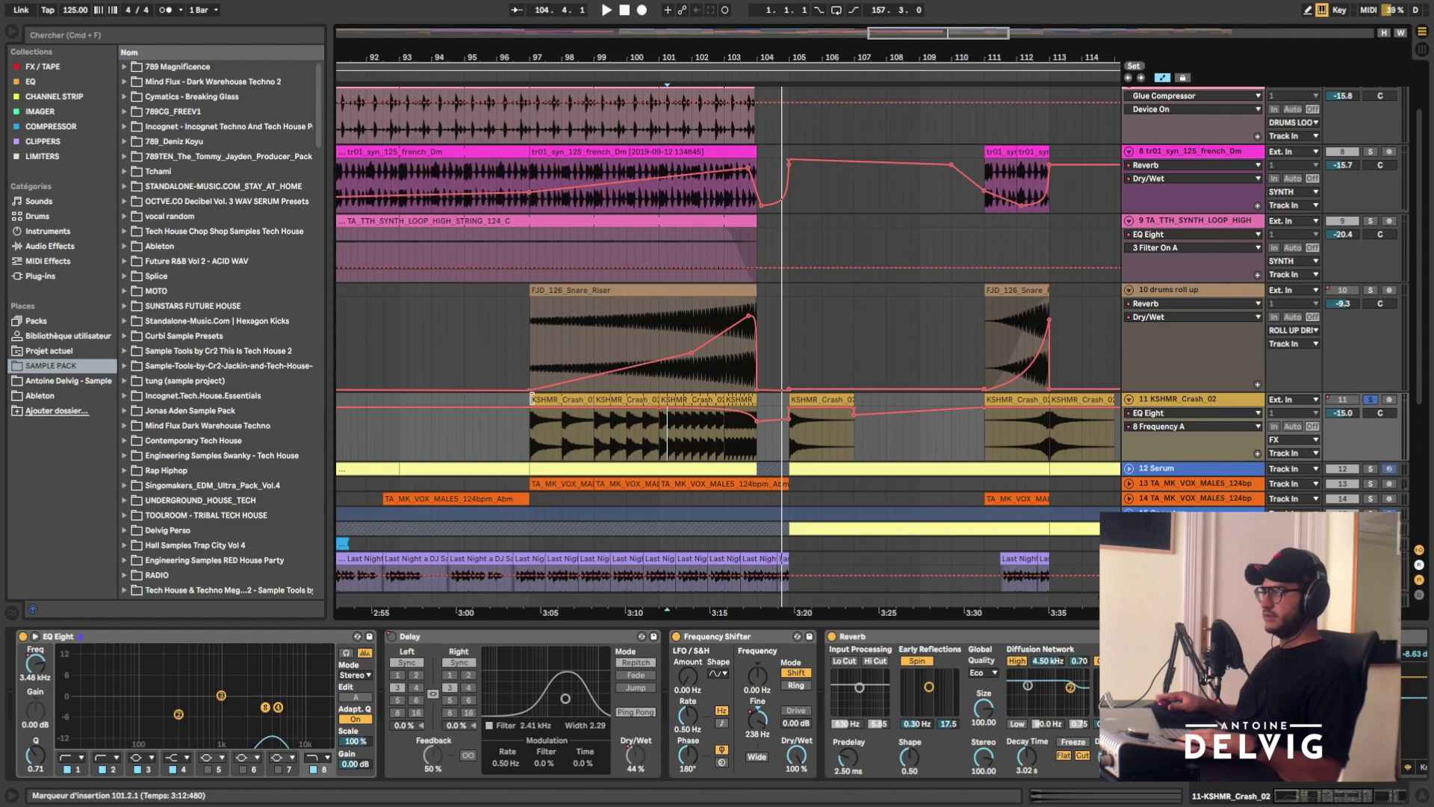
- Display the Delay Dry/Wet automation on track 11 and play the first crash clip from bar 97
left_click(562, 400)
left_click(635, 767)
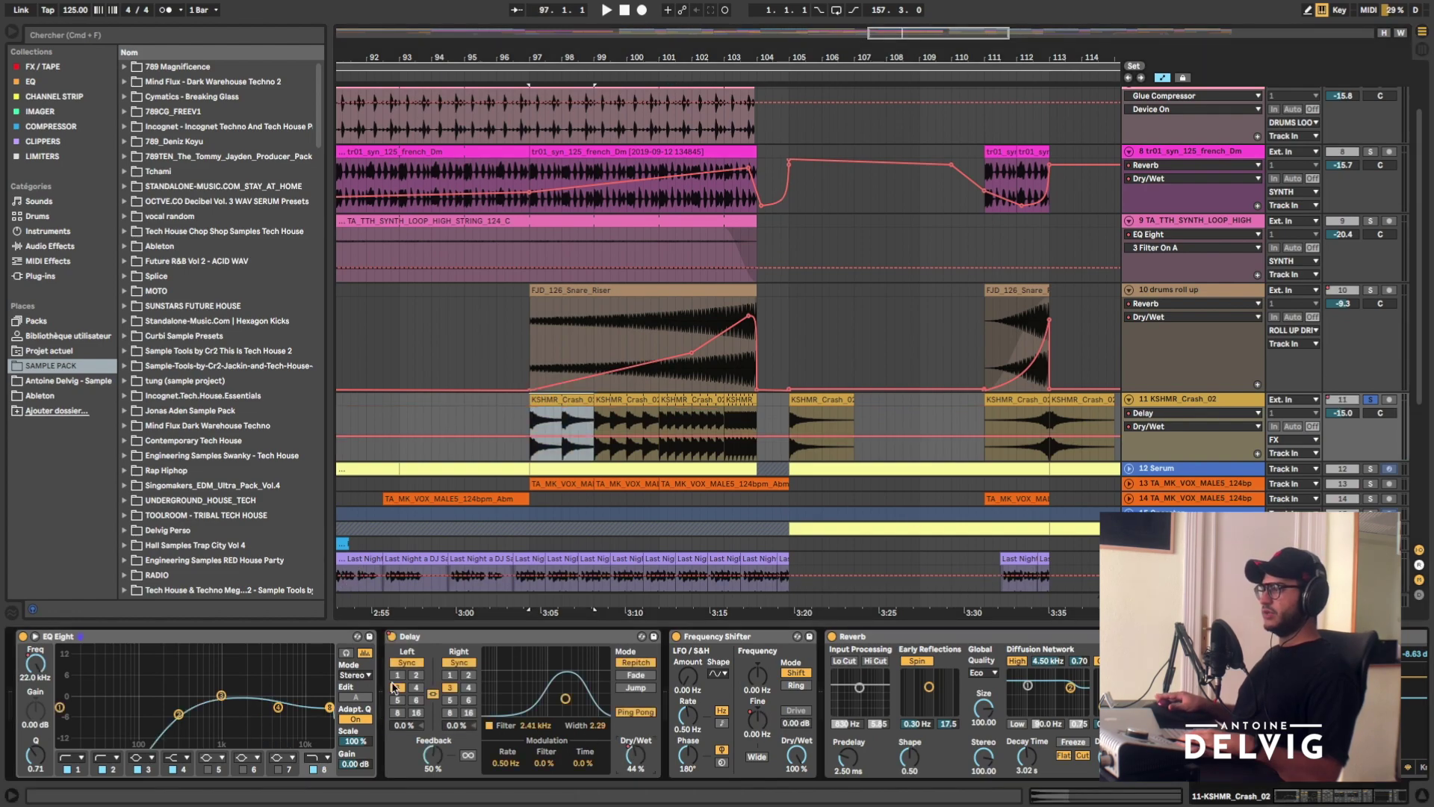
left_click(396, 687)
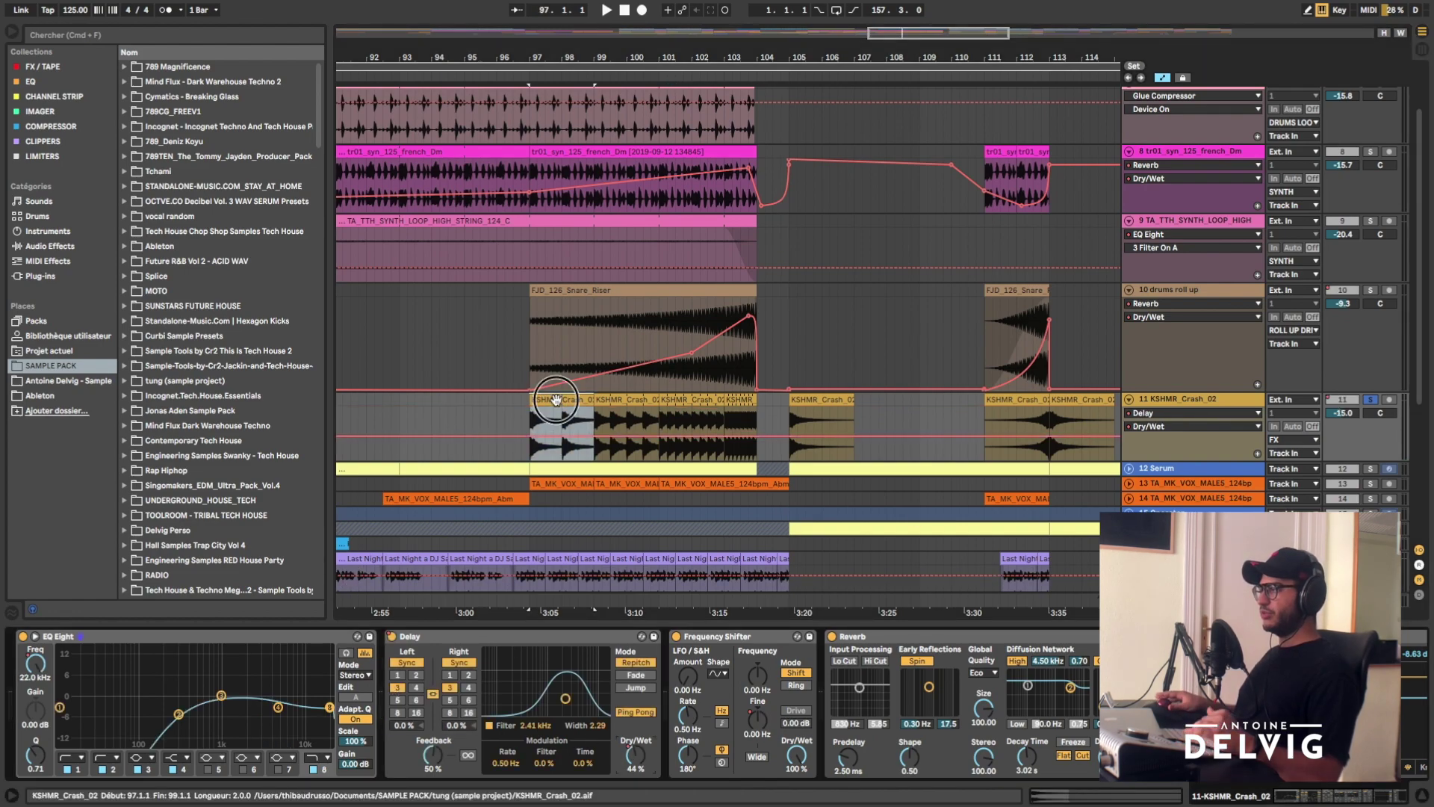
left_click(555, 399)
key("space")
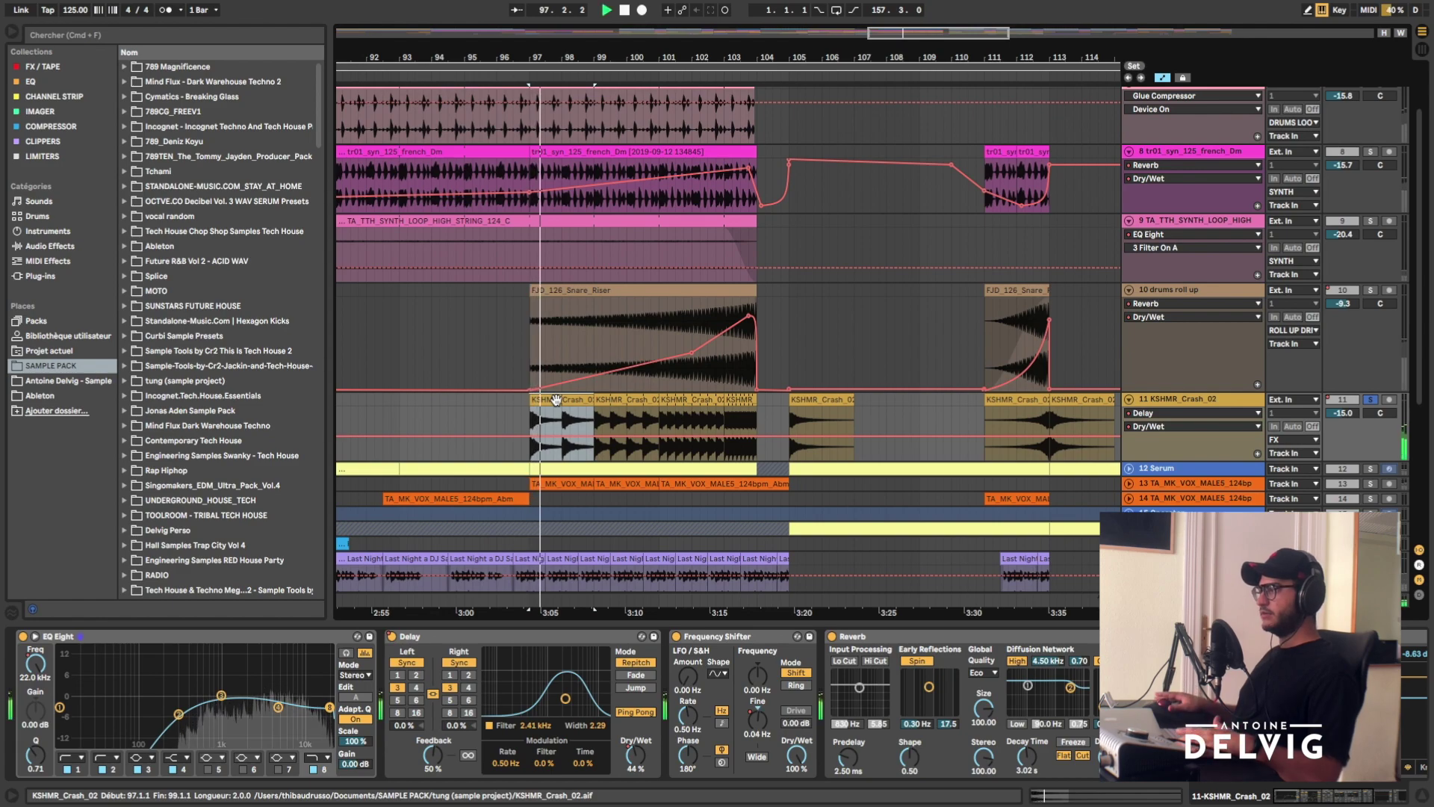
key("space")
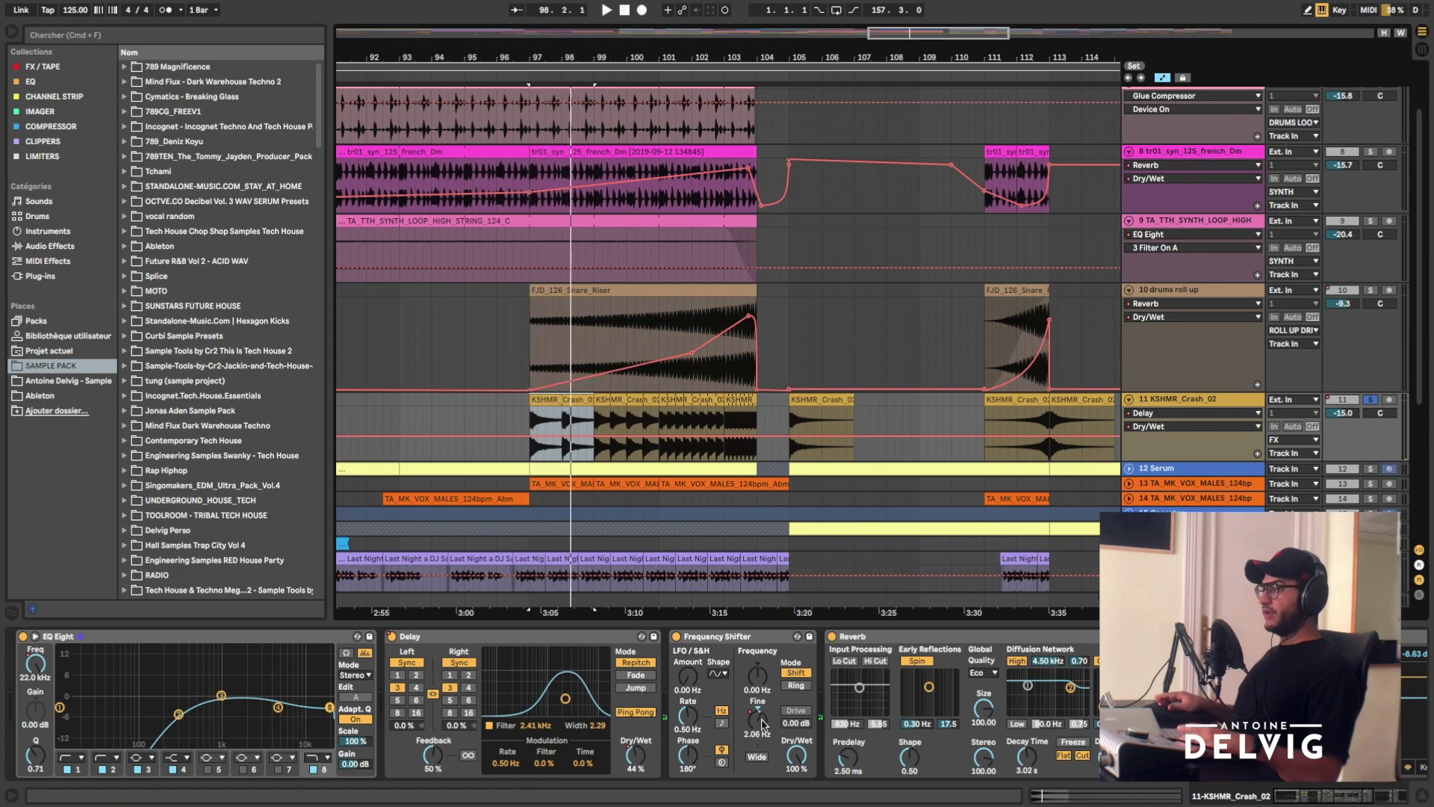
- Display the Frequency Shifter Fine automation on track 11 and play the crash build-up from bar 101
left_click(757, 720)
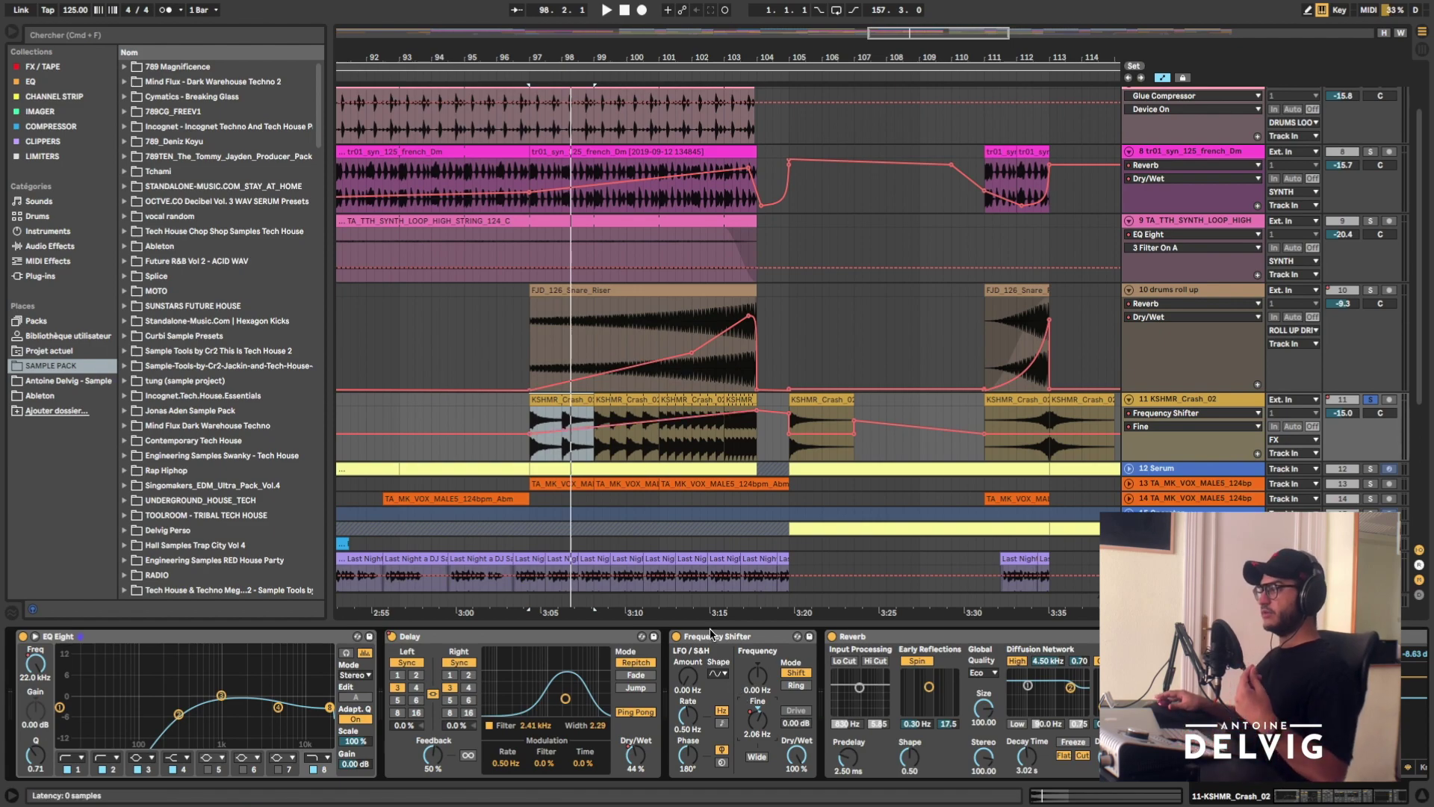
key("space")
left_click(660, 450)
key("space")
key("space")
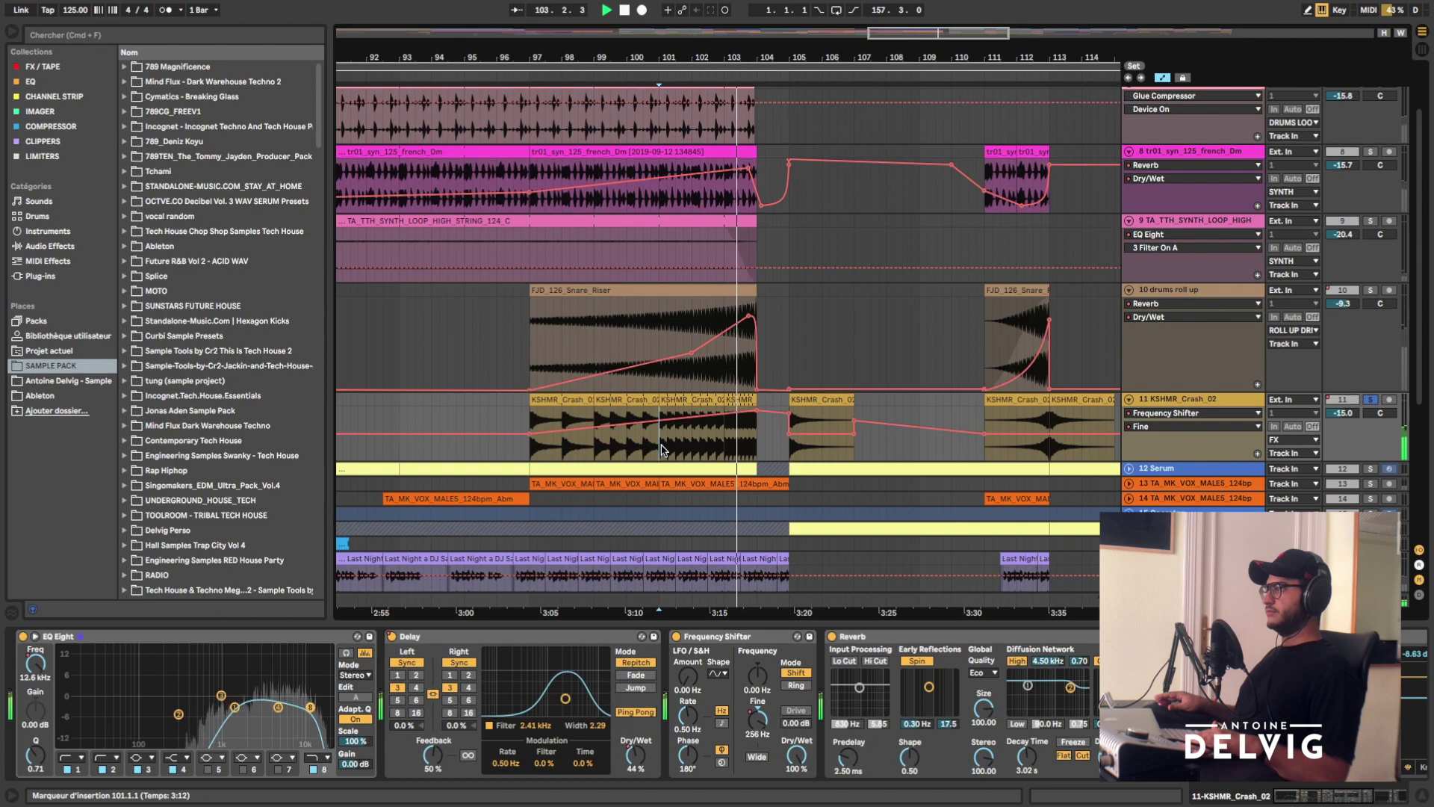
- Display the Reverb Dry/Wet automation on track 11 and bring its sidechained Compressor into view
left_click(1084, 464)
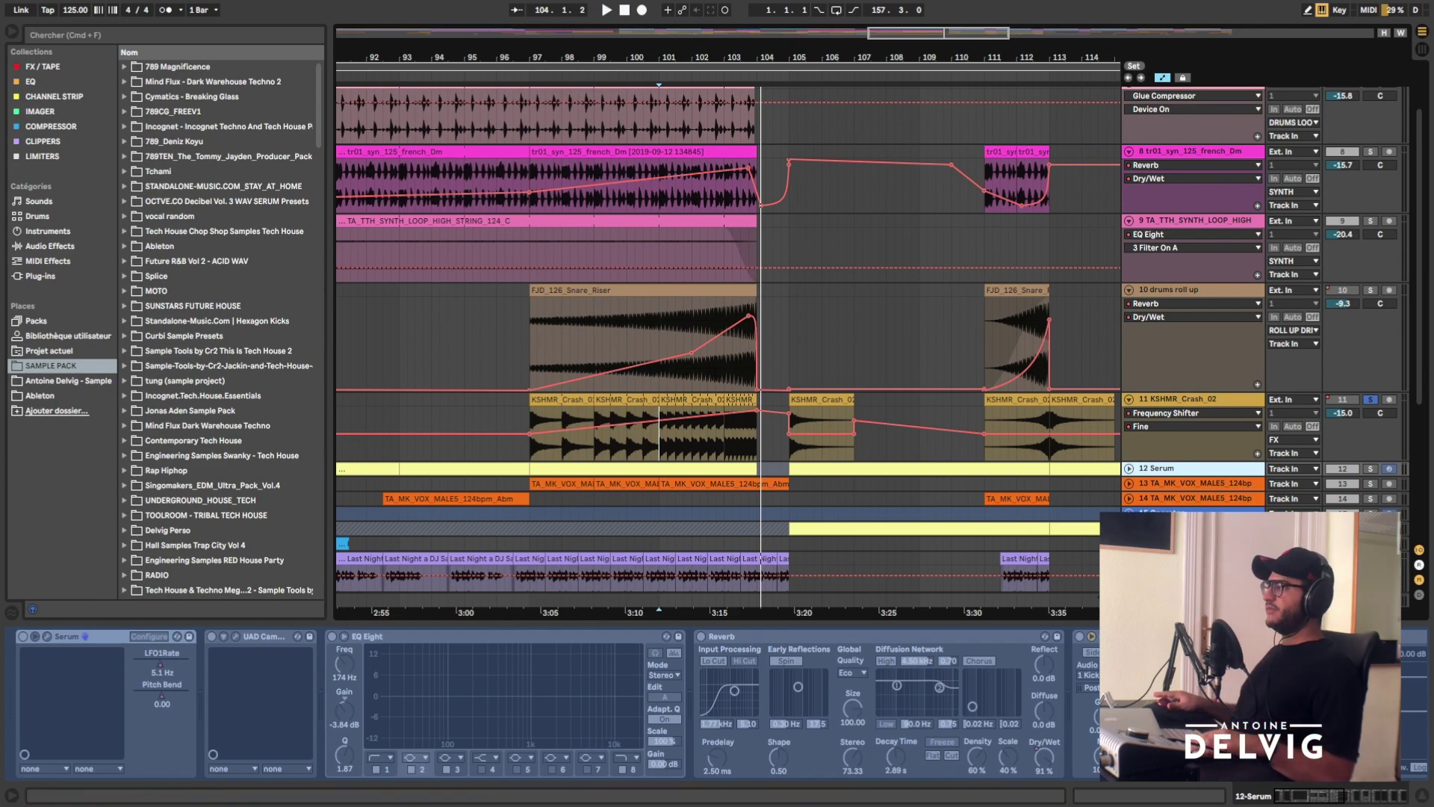
left_click(722, 446)
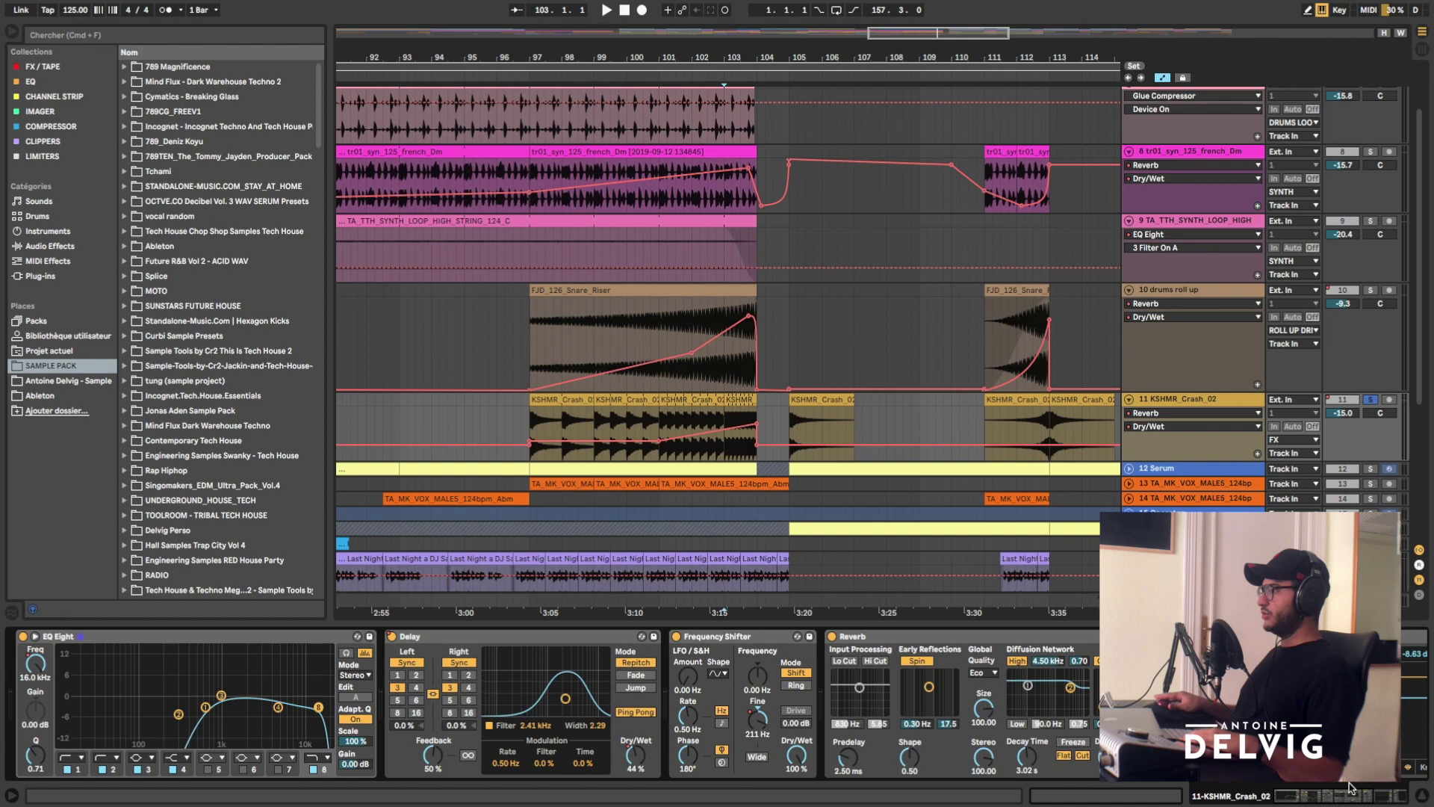
left_click(1322, 795)
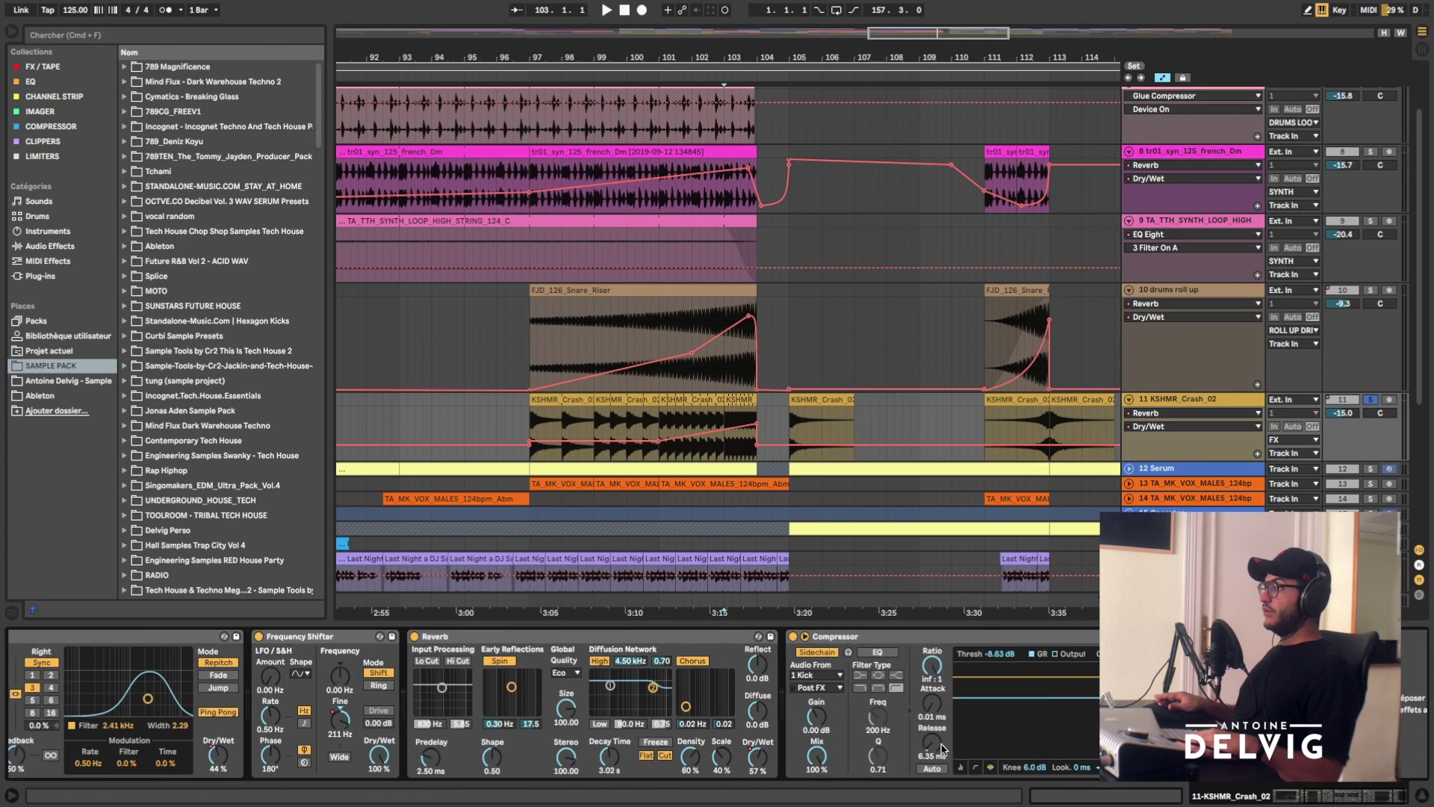
- Play the crash clip from bar 105 in the full mix and examine the FabFilter Pro-Q 3 curve on track 11
left_click(818, 399)
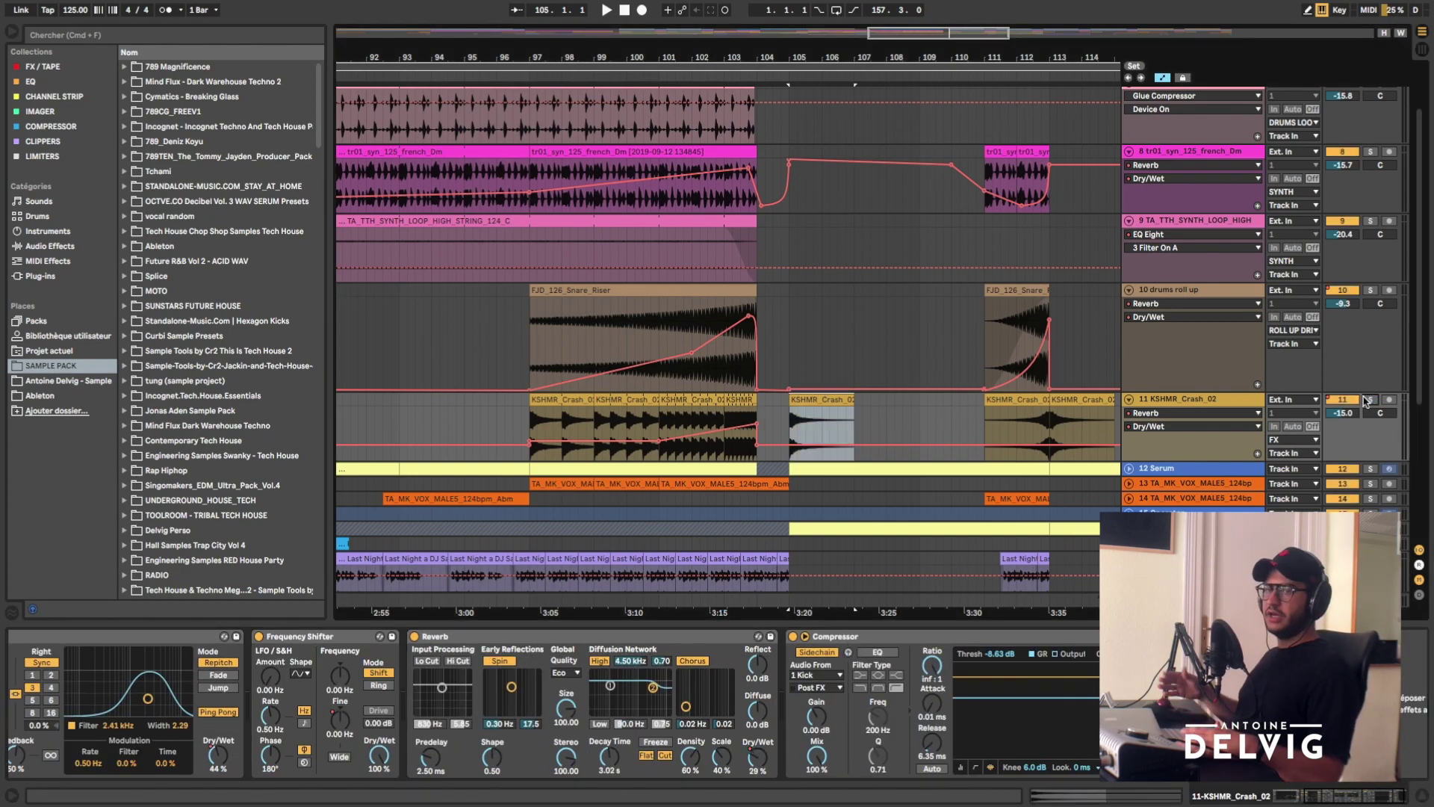
key("space")
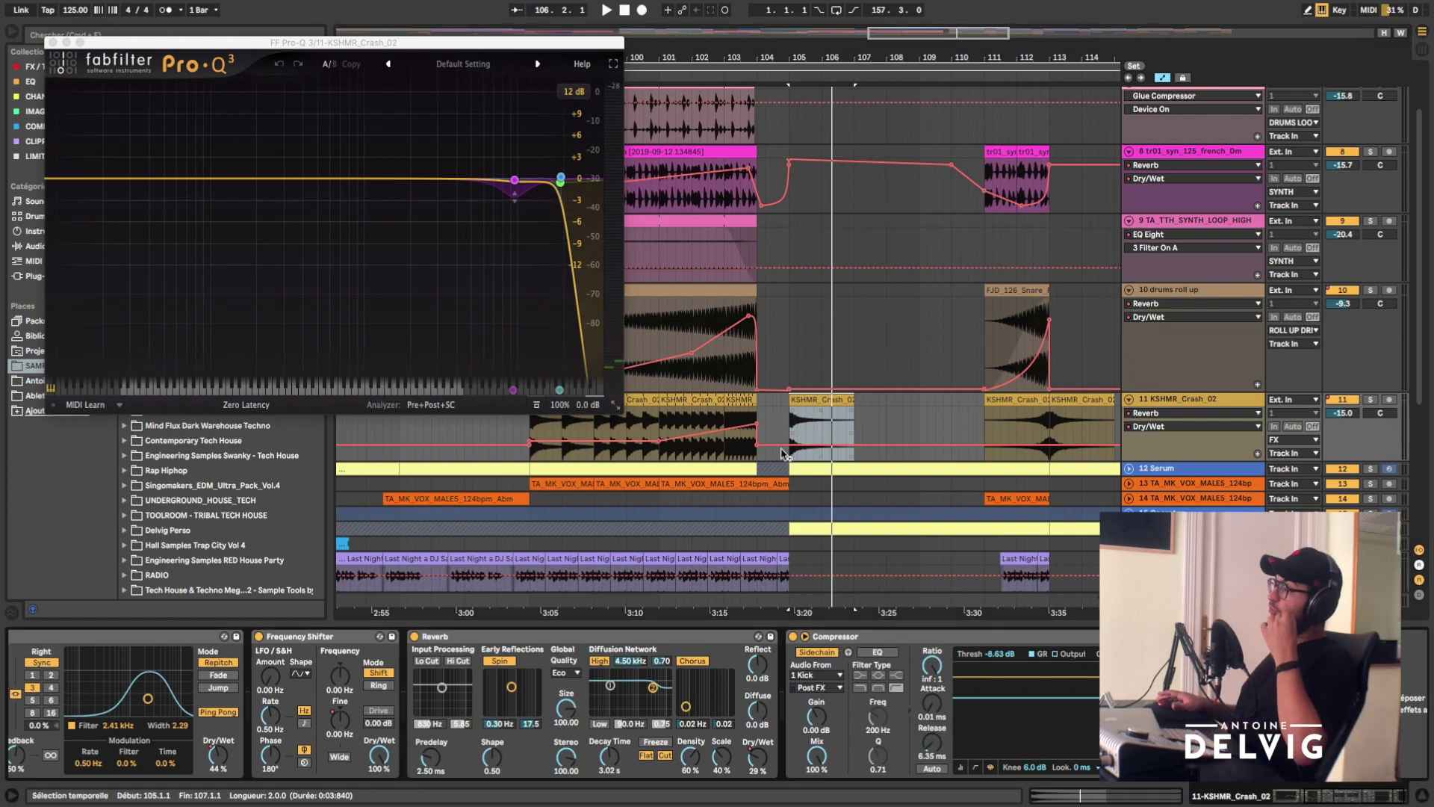
mouse_move(583, 183)
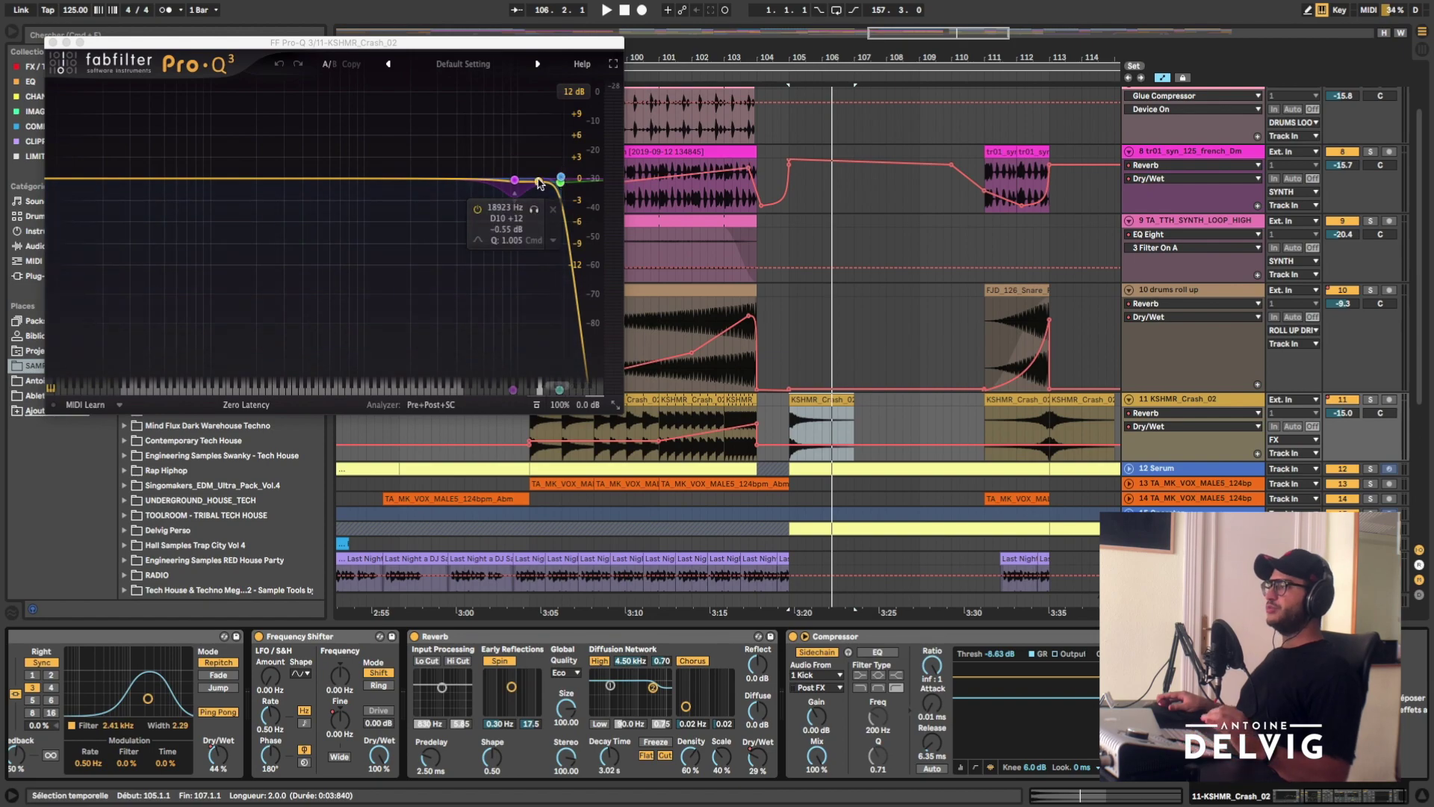
key("space")
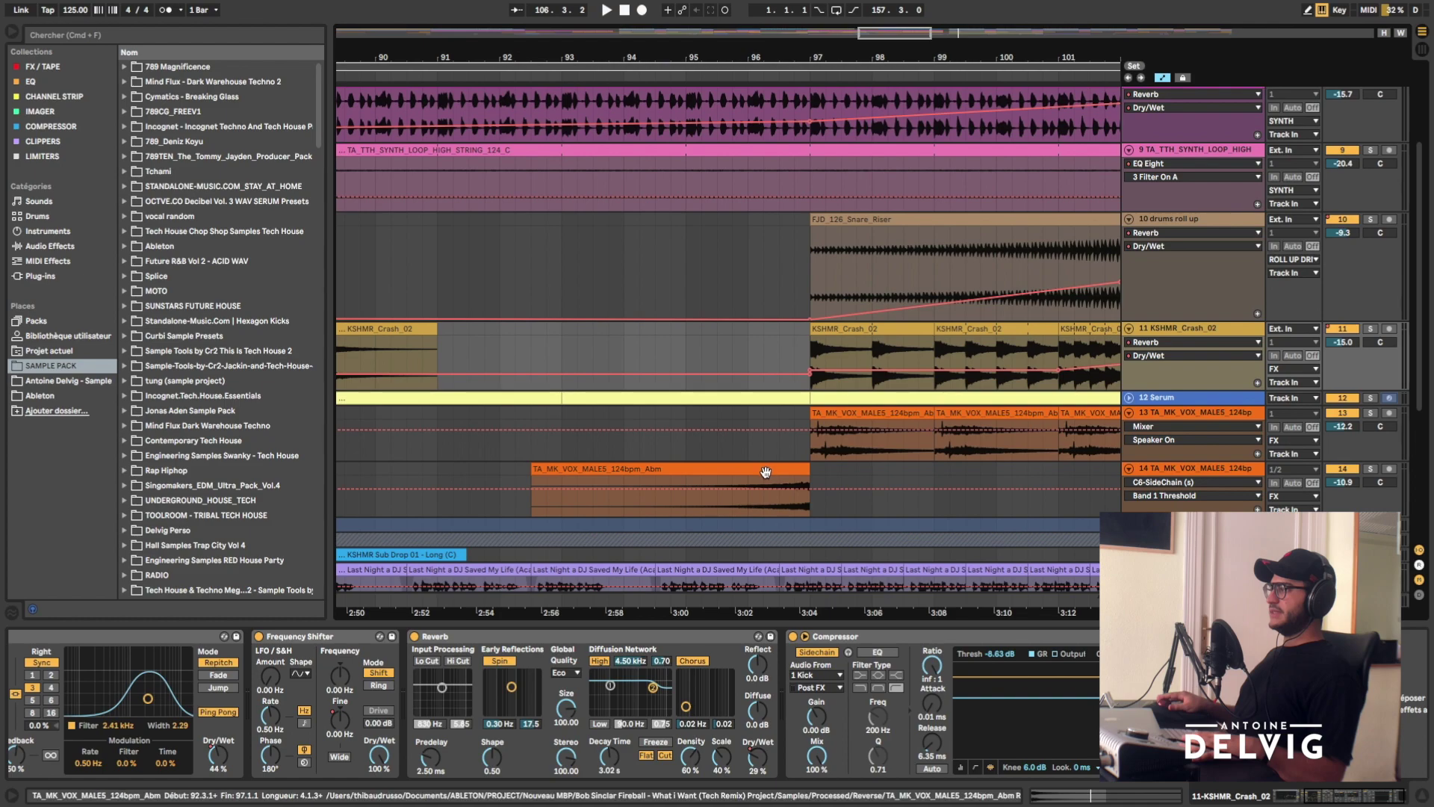
- Solo track 13 and play its TA_MK_VOX_MALES_124bpm_Abm clip from bar 97
left_click(847, 414)
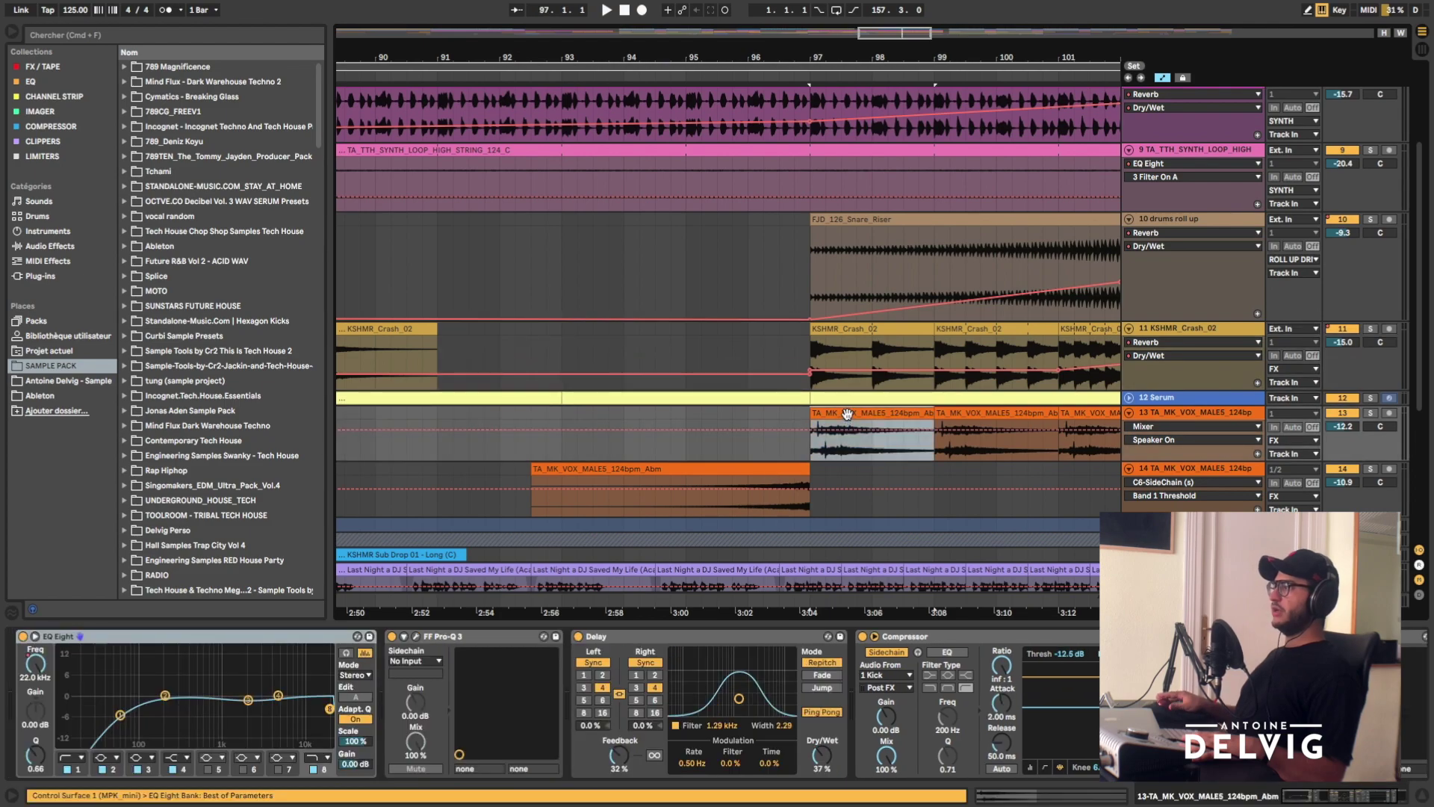
key("space")
scroll(933, 448, "down", 2)
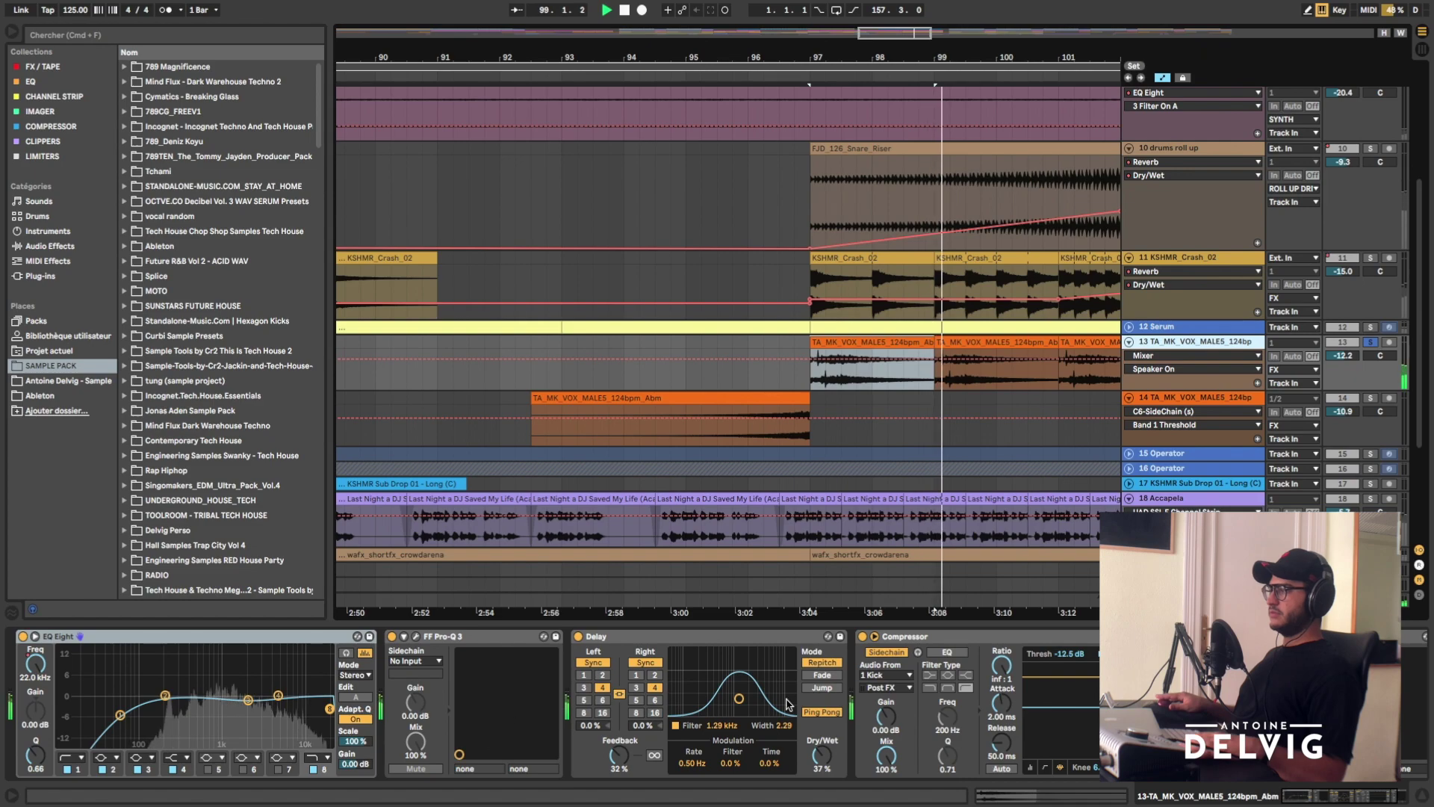
key("space")
- Open and examine the FabFilter Pro-Q 3 and C6-SideChain plug-ins on track 13, closing each window
left_click(417, 638)
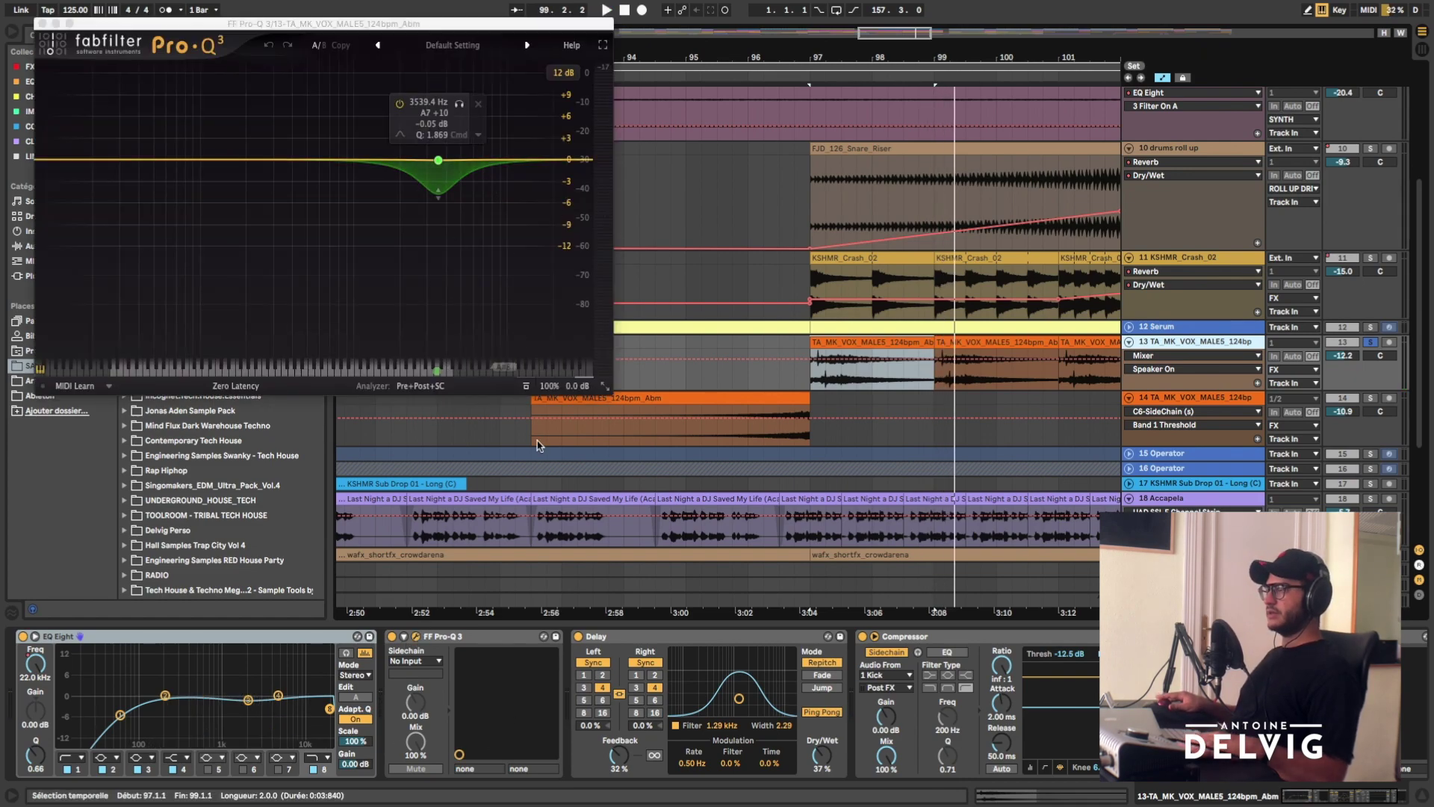
key("super+alt+p")
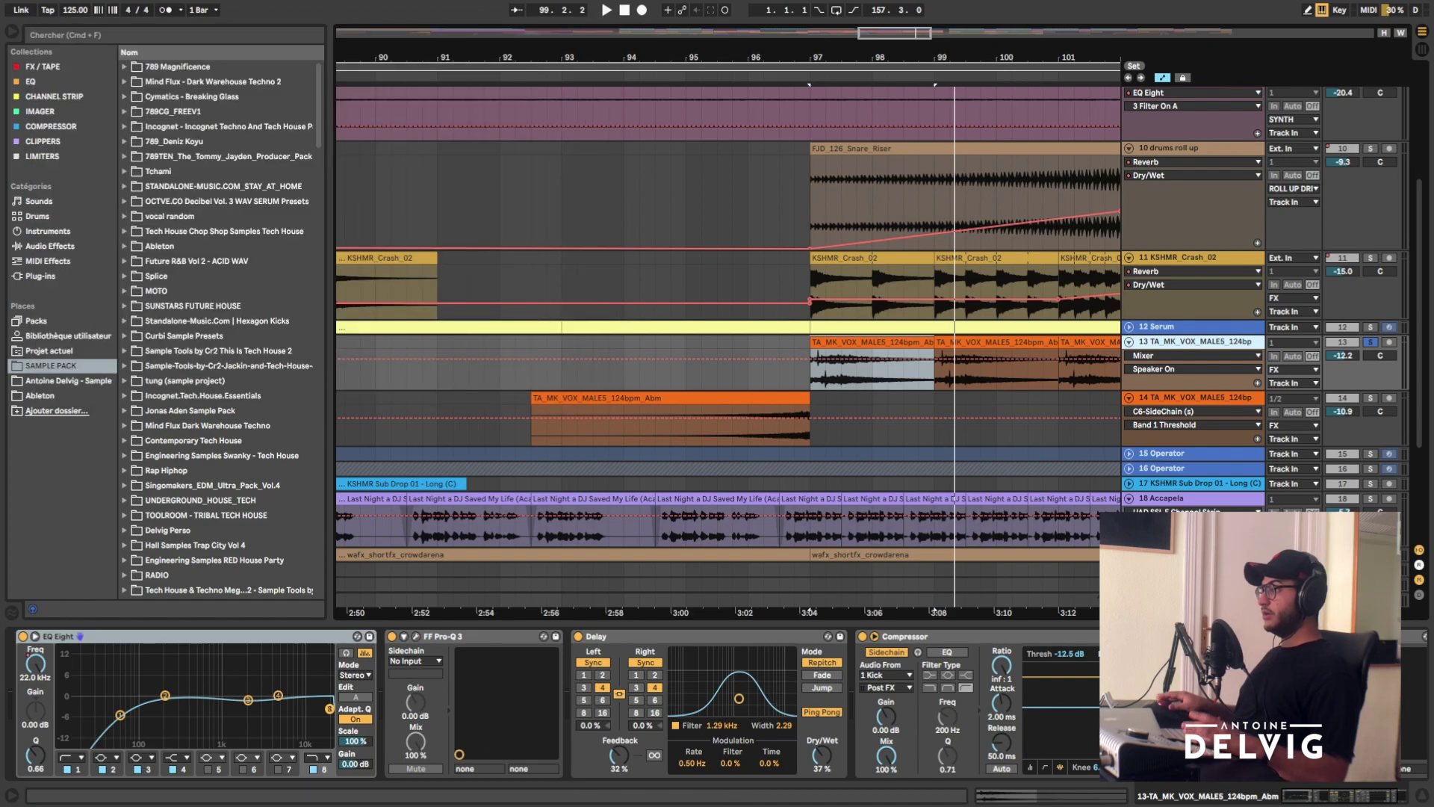
left_click_drag(1375, 800, 1386, 798)
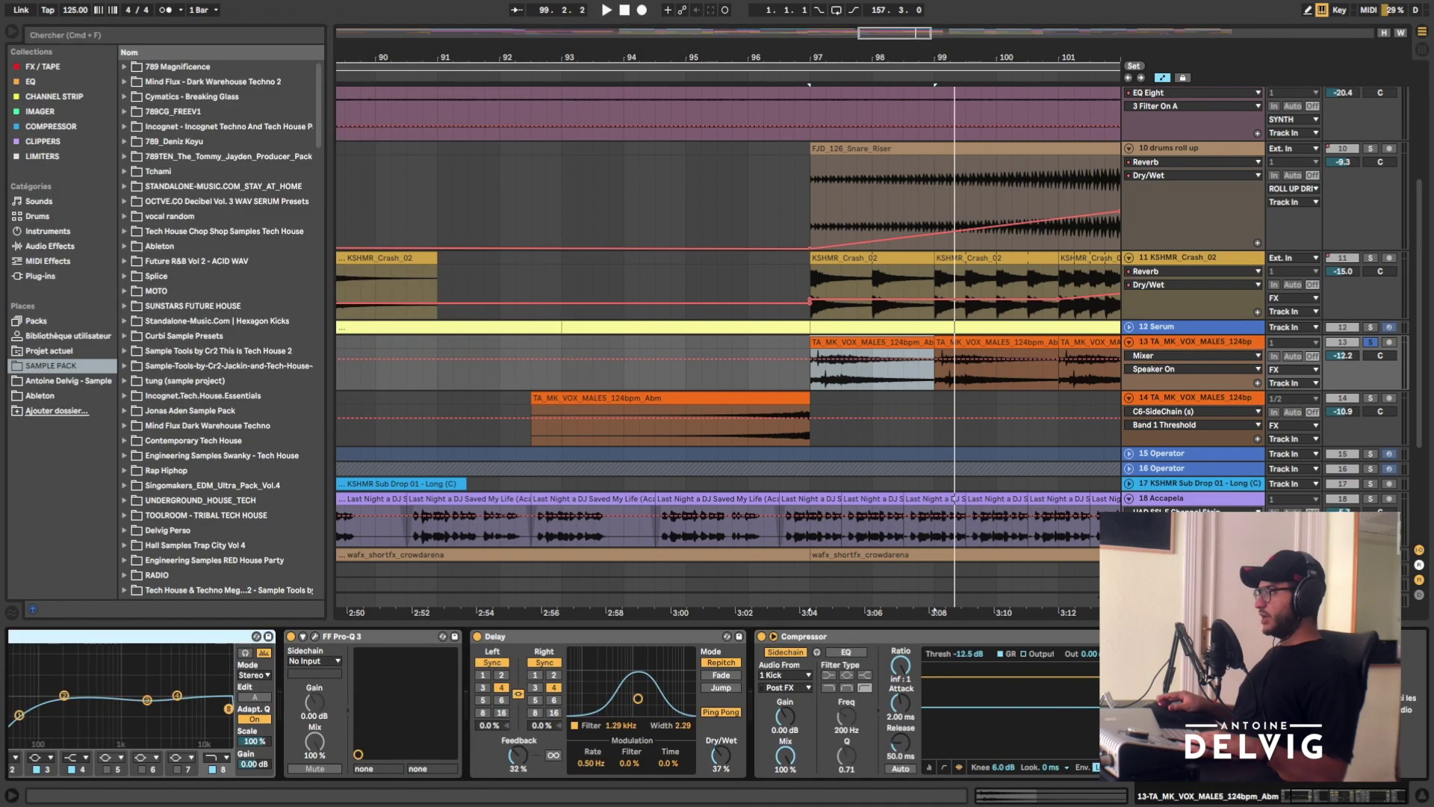
left_click(1269, 636)
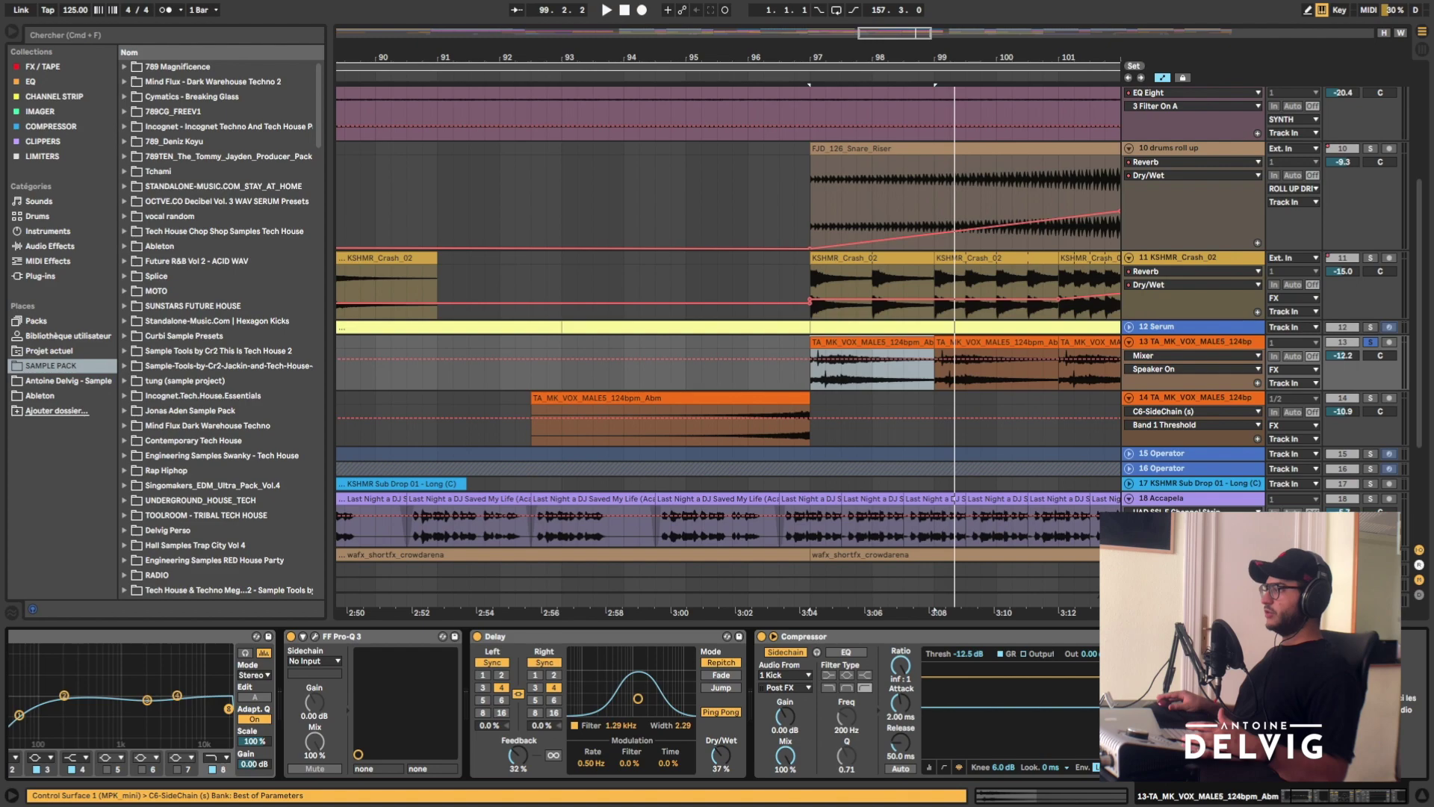
key("super+alt+p")
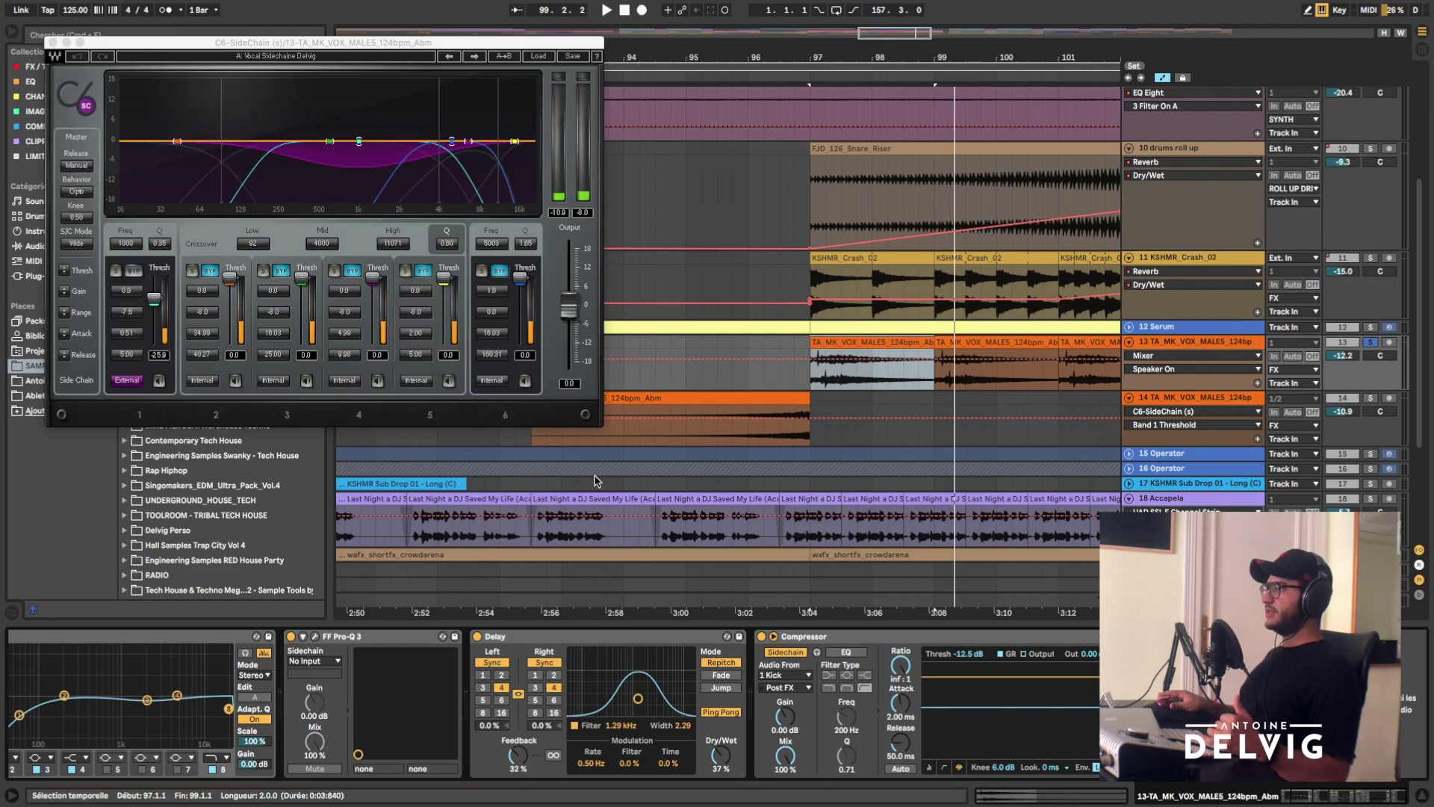
left_click(53, 42)
- Solo track 14 together with track 13 and play the reversed vocal clip from 96.2 into bar 97
left_click(719, 396)
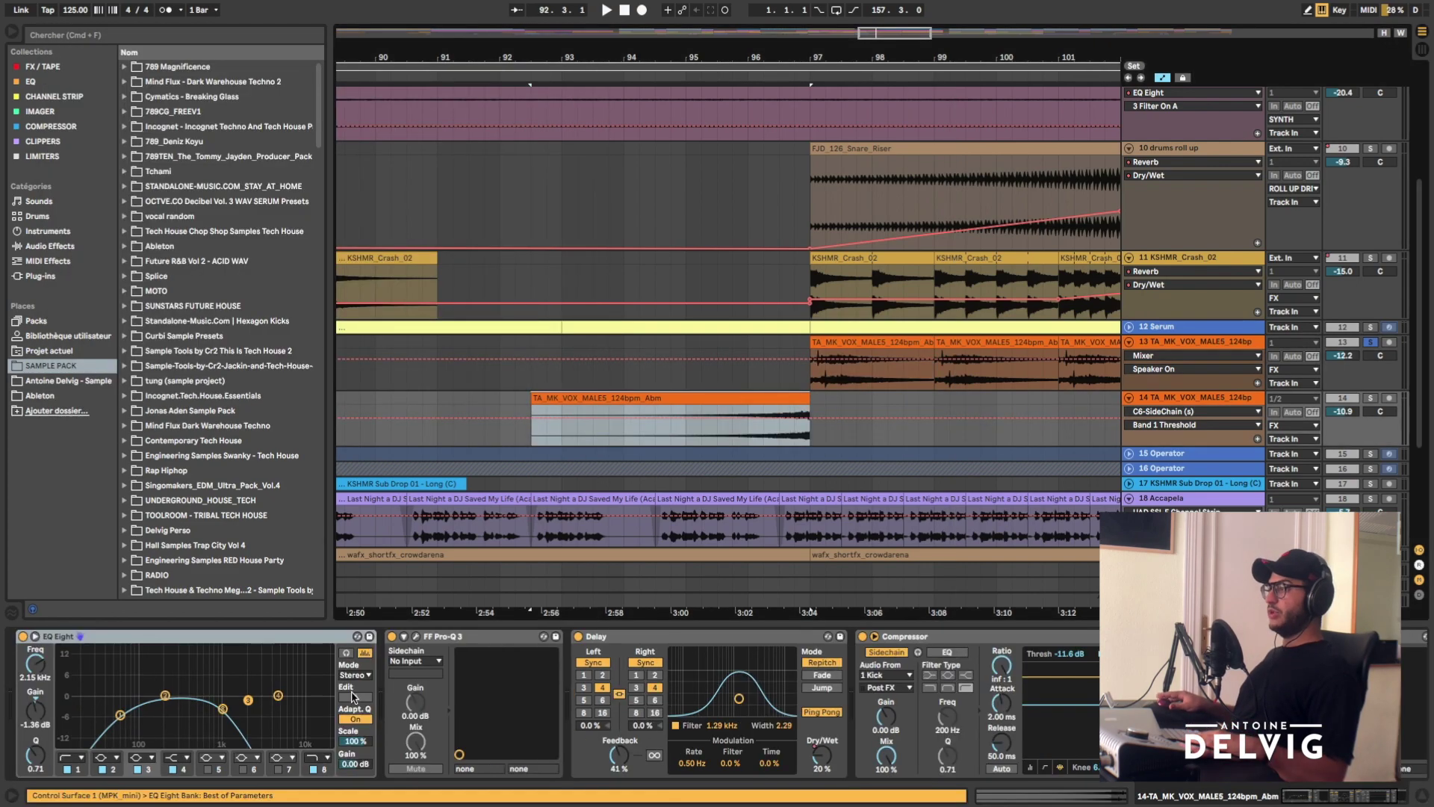
left_click(827, 382)
mouse_move(811, 403)
left_mouse_down()
mouse_move(856, 396)
mouse_move(810, 396)
left_mouse_up()
left_click(1371, 398)
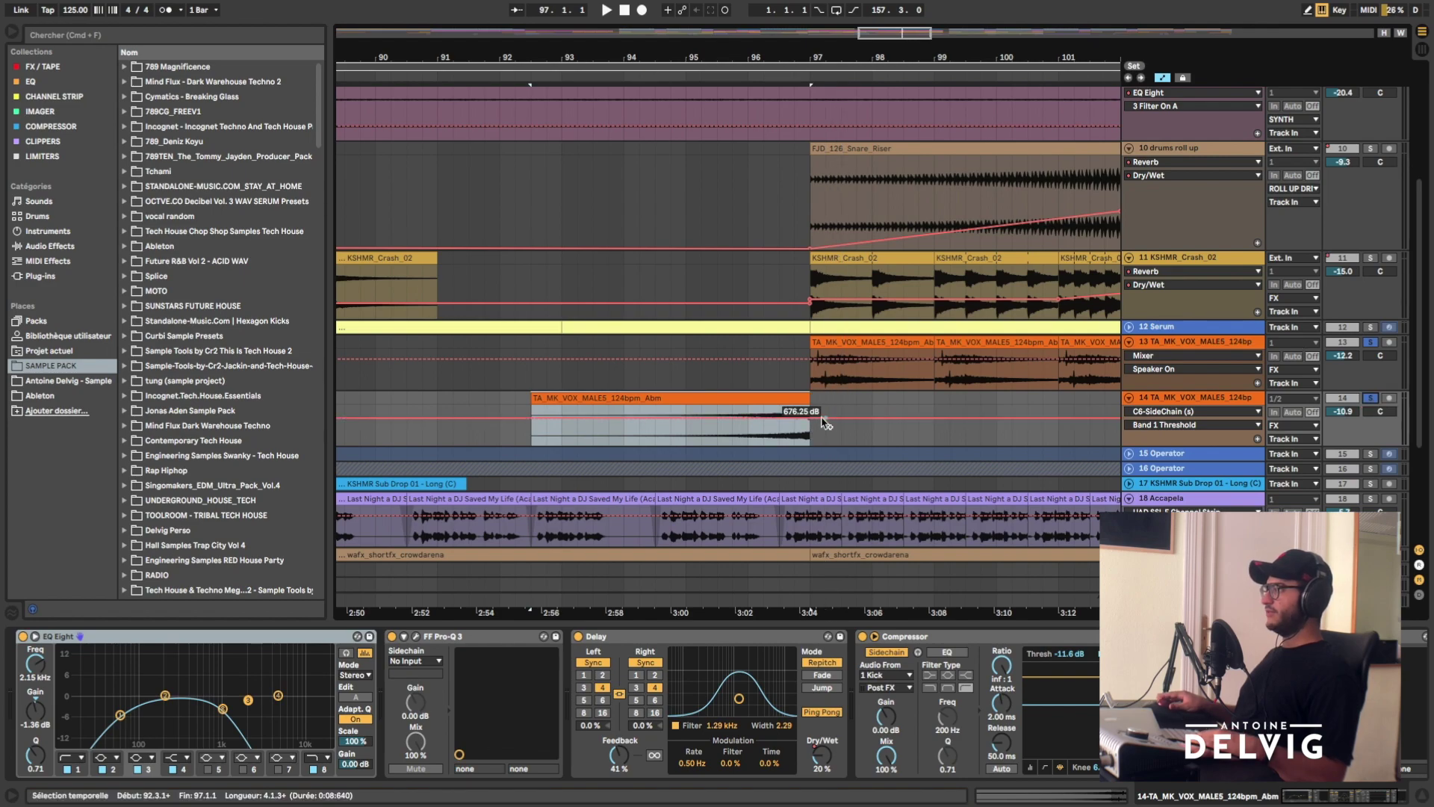
left_click(763, 433)
key("space")
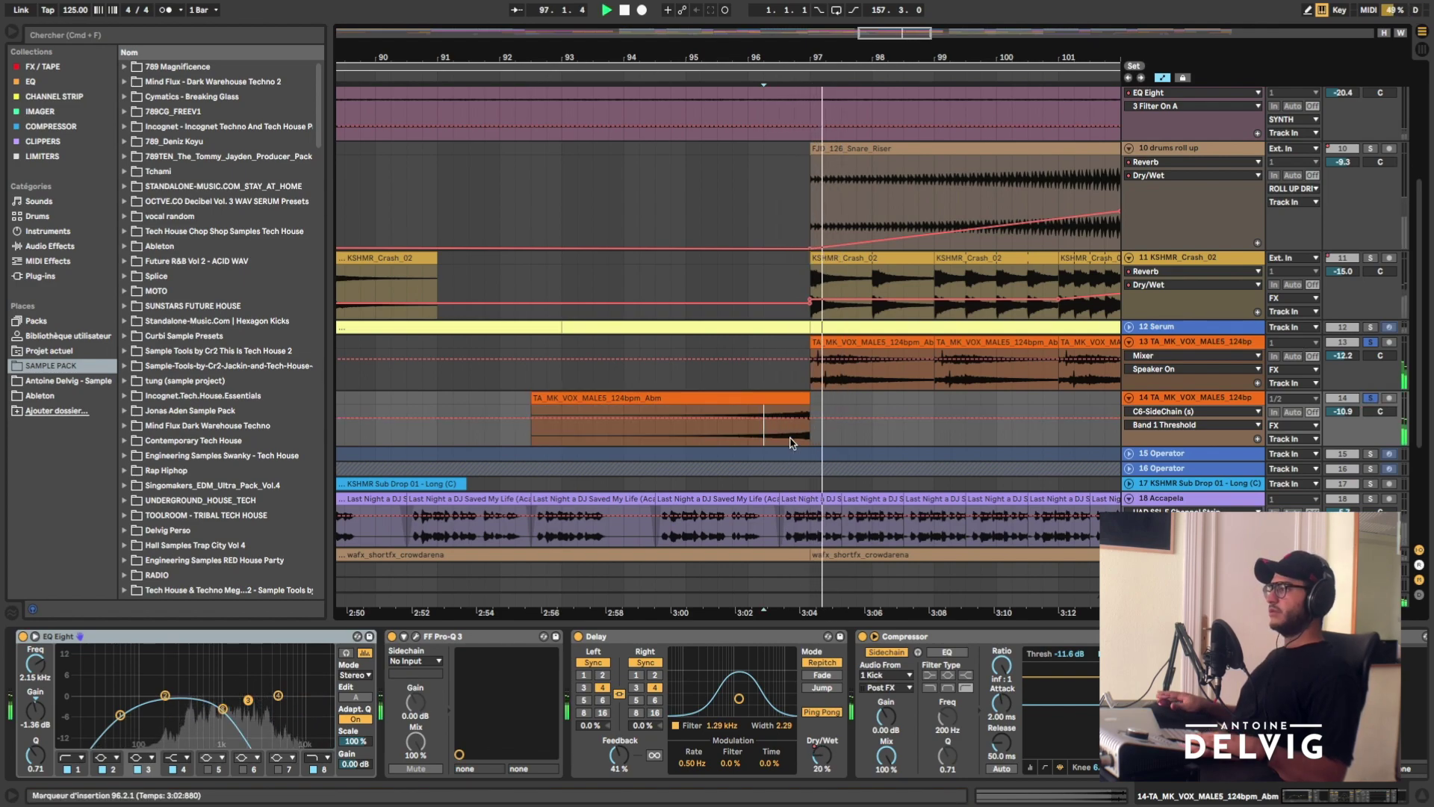
- Unsolo the two vocal tracks and play the transition from 96.2 in the full mix
left_click(1369, 400)
key("space")
key("space")
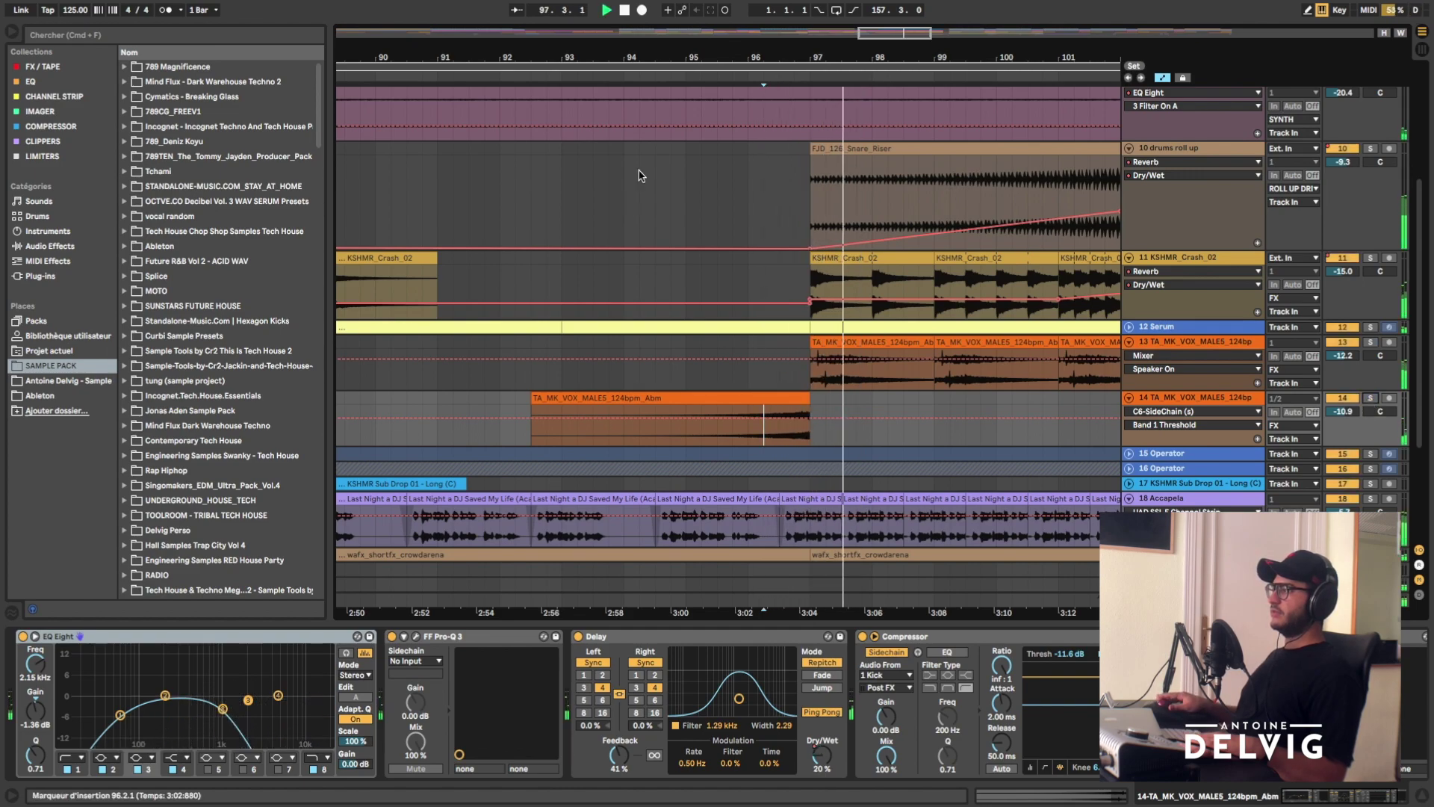
left_click_drag(808, 56, 808, 36)
key("space")
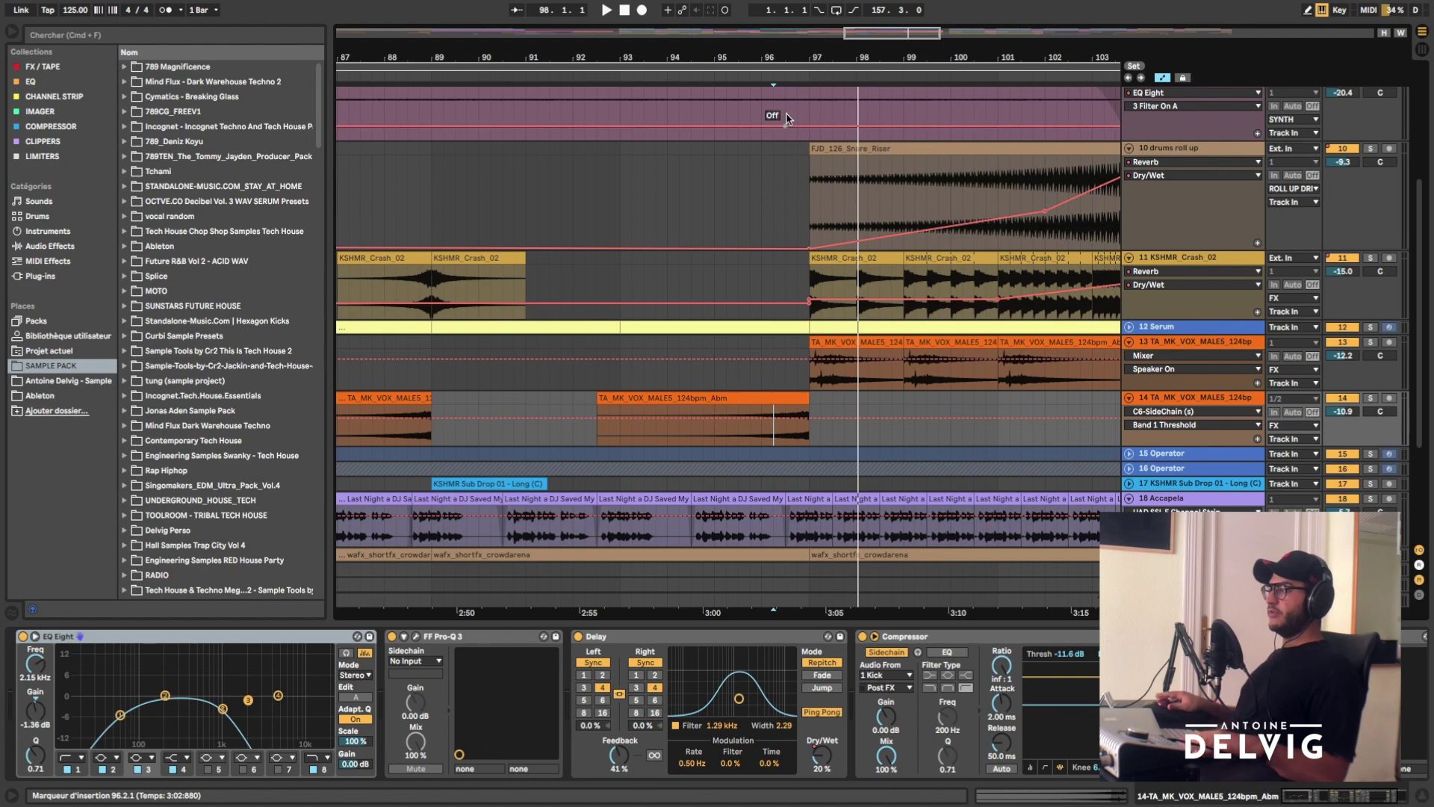
- Show the whole arrangement and play the vocal transition on tracks 13 and 14 from 136.2
key("w")
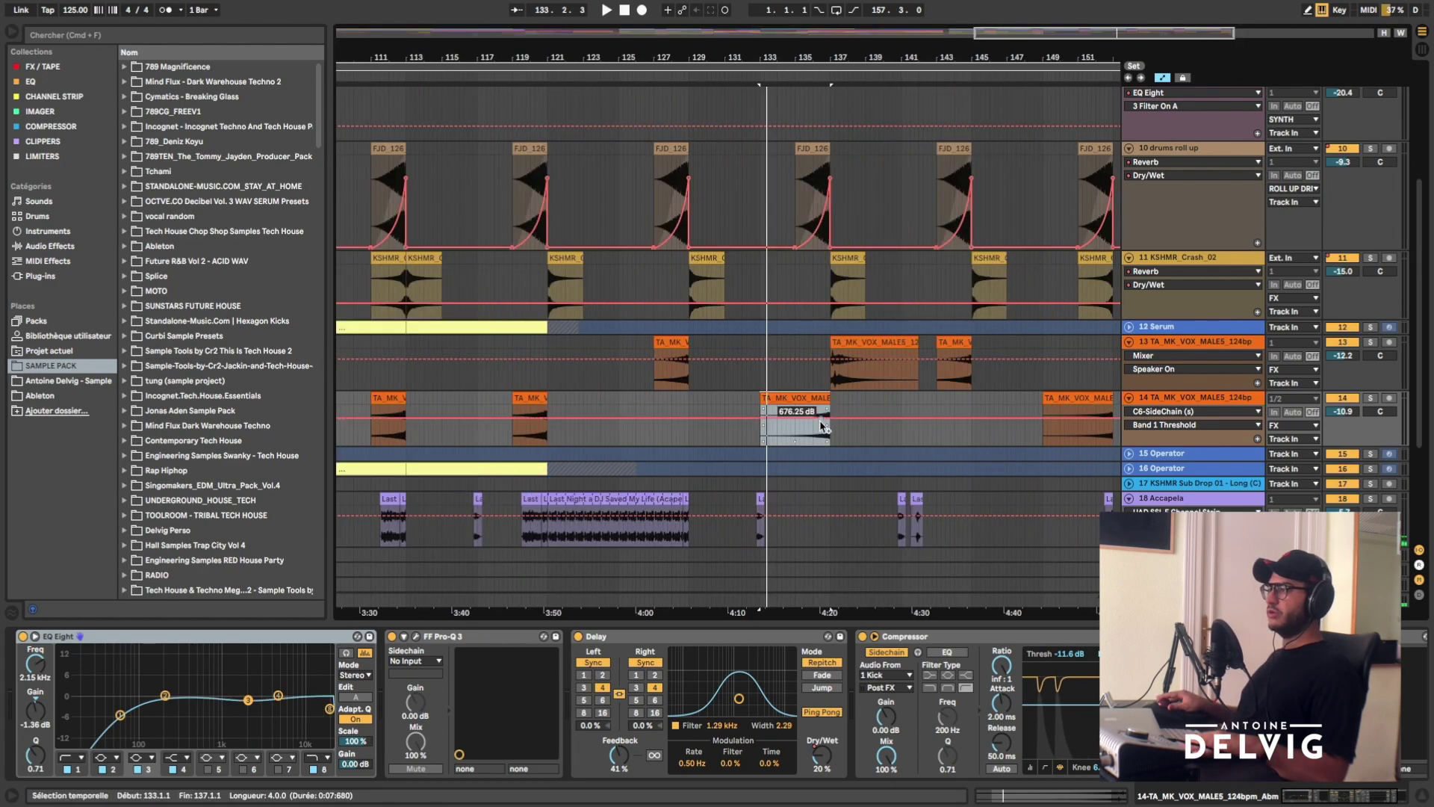
left_click(815, 435)
left_click(814, 436)
key("space")
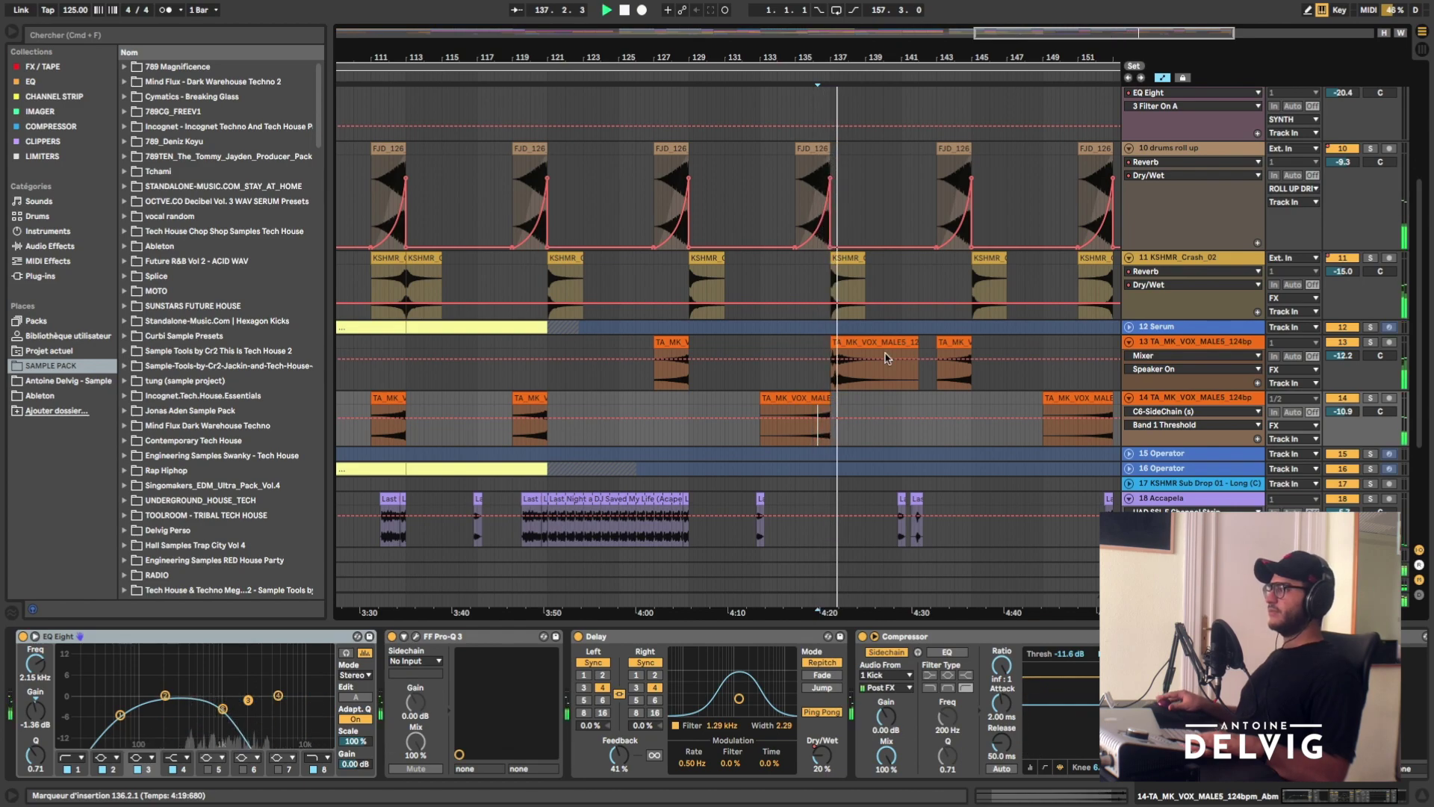
key("minus")
key("minus")
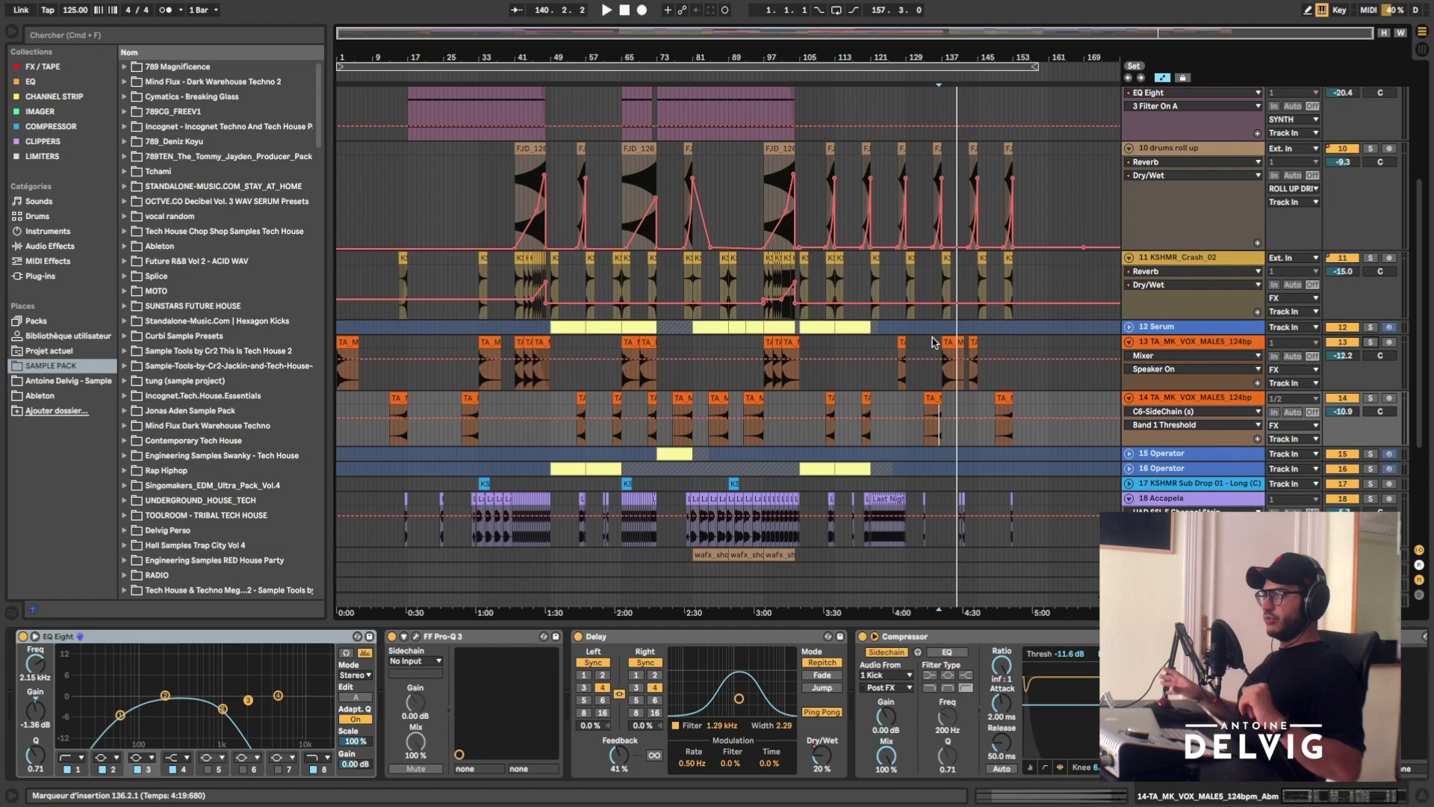
- Solo track 17 and play the KSHMR Sub Drop clip from bar 89
left_click_drag(748, 58, 836, 187)
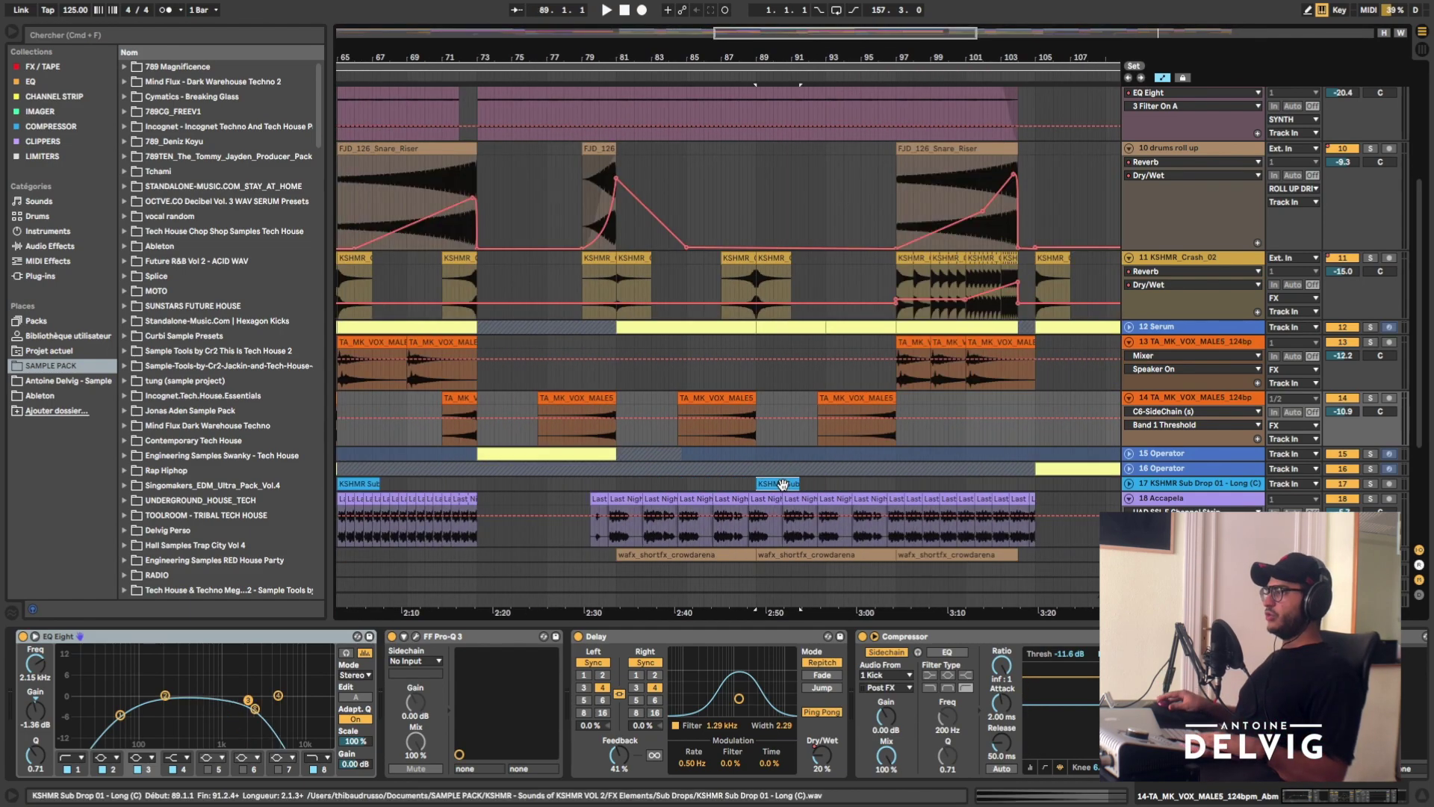
left_click(779, 483)
key("space")
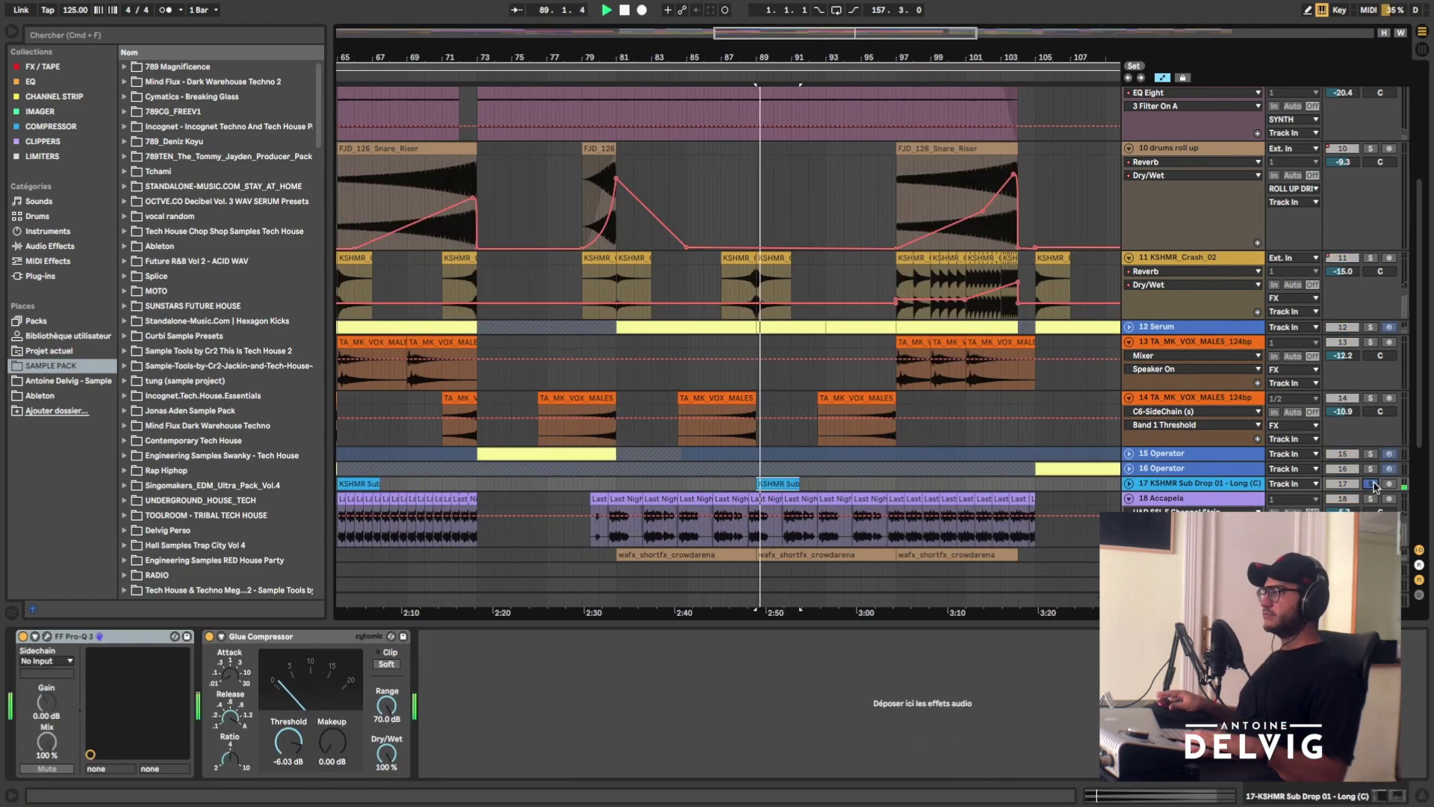
left_click(1201, 483)
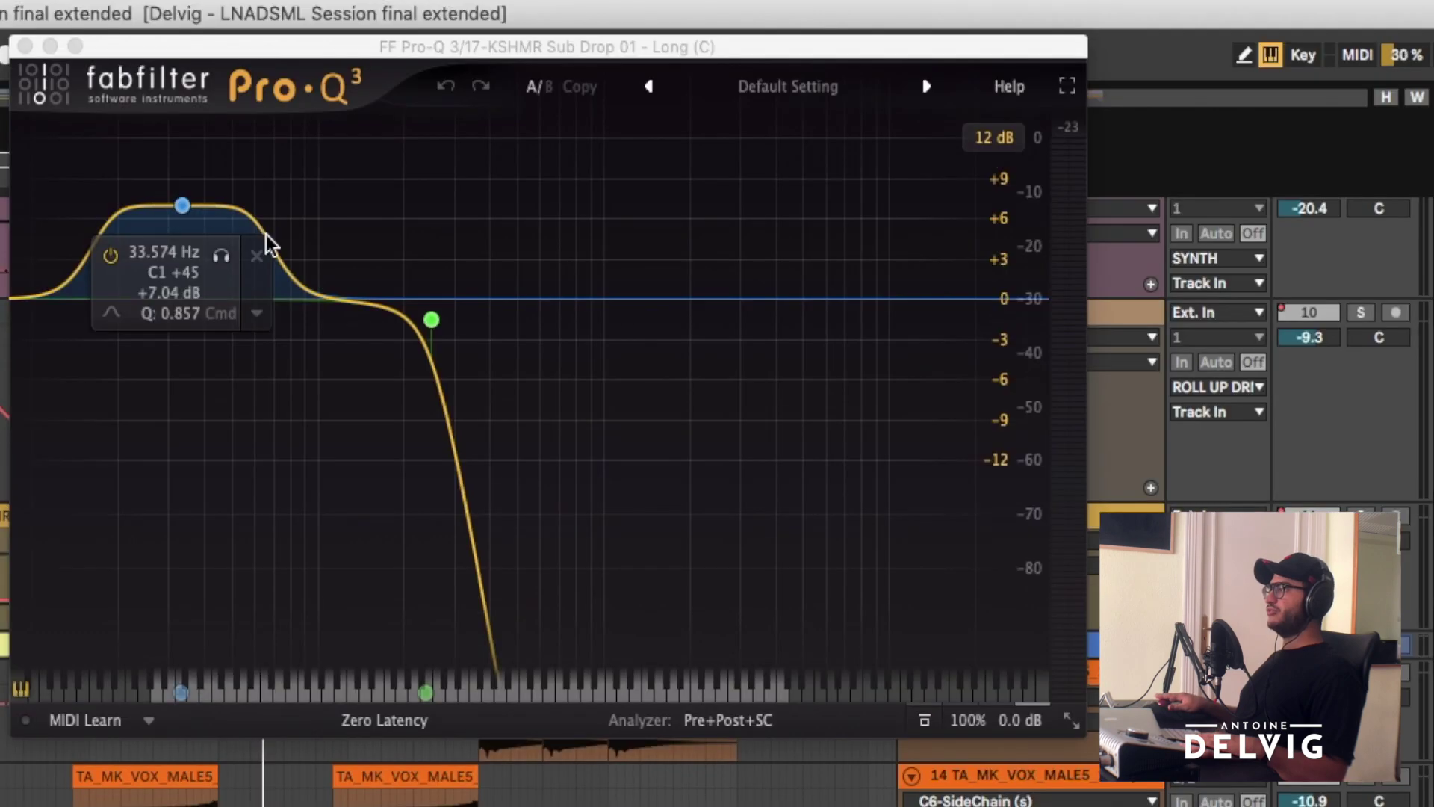
- Examine the sub drop's FabFilter Pro-Q 3 curve and compare playback with the 33.574 Hz boost bypassed and re-enabled
left_click(431, 319)
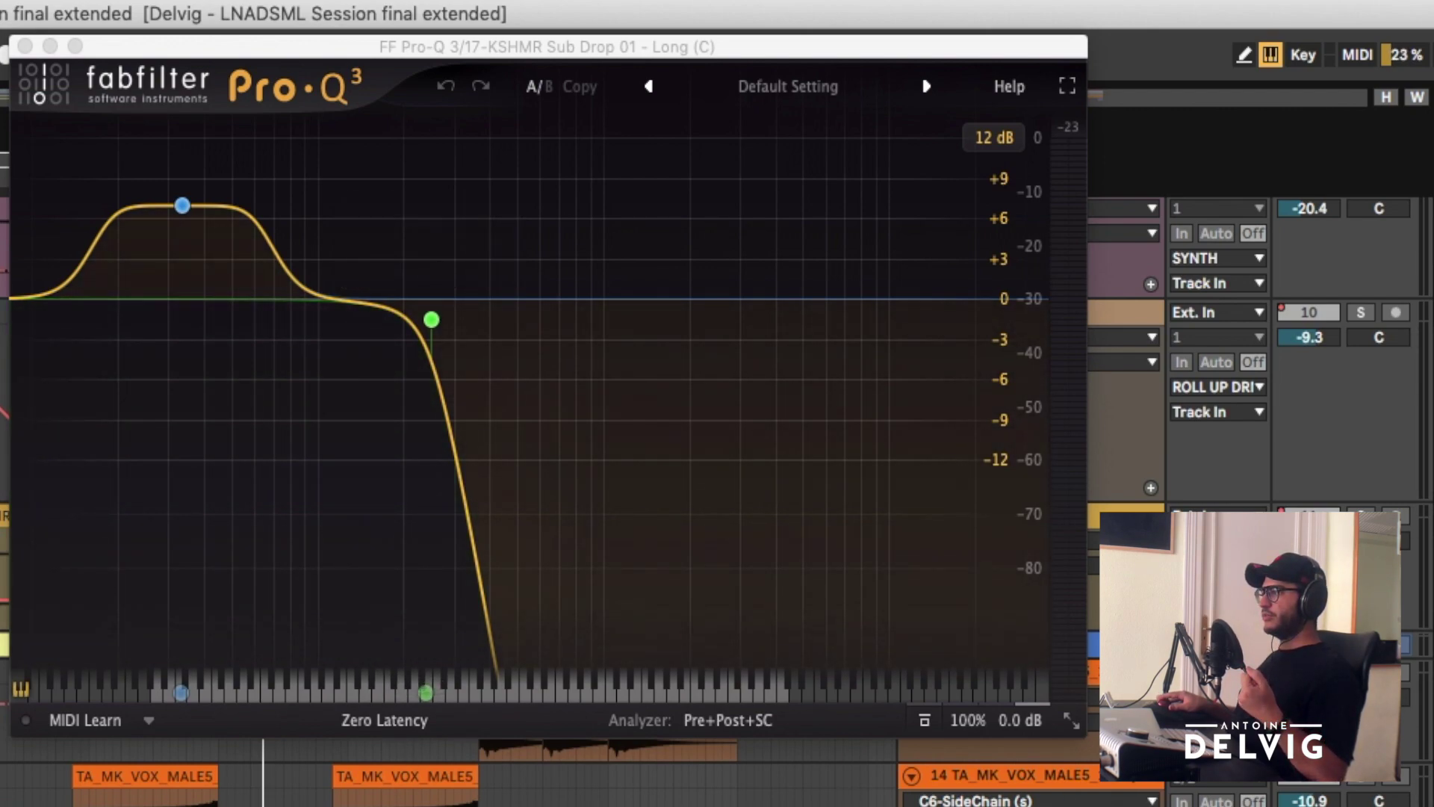
key("space")
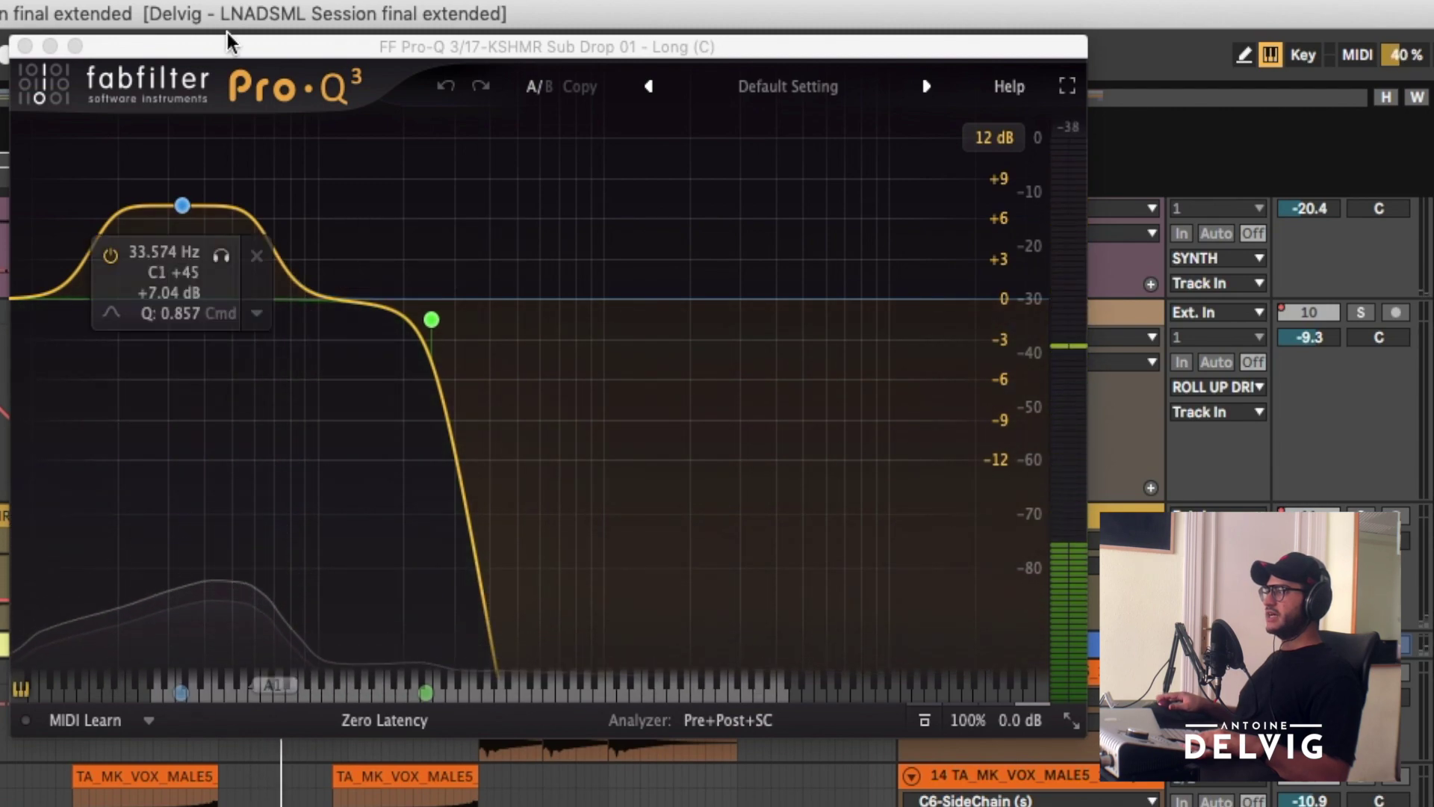
left_click(109, 254)
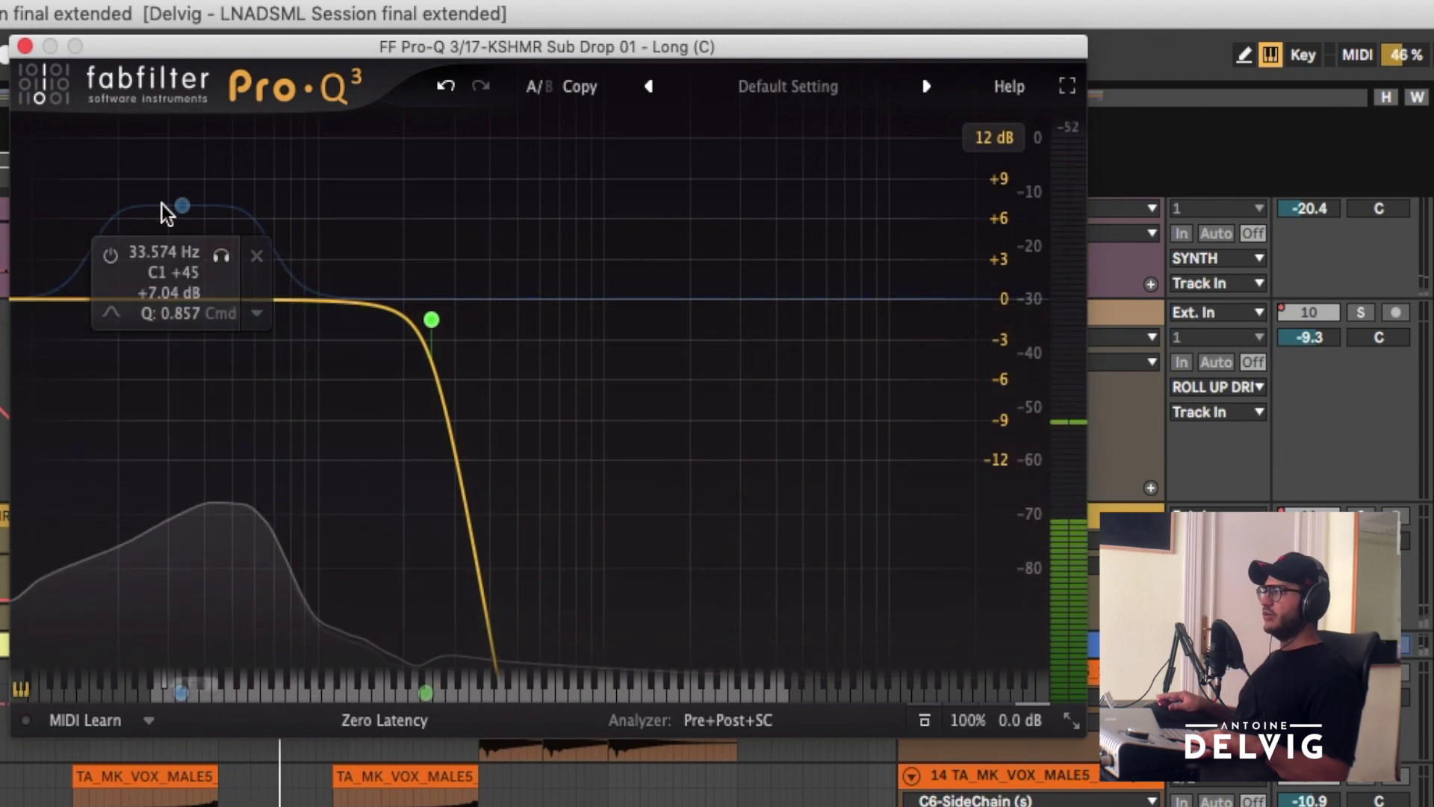
left_click(113, 256)
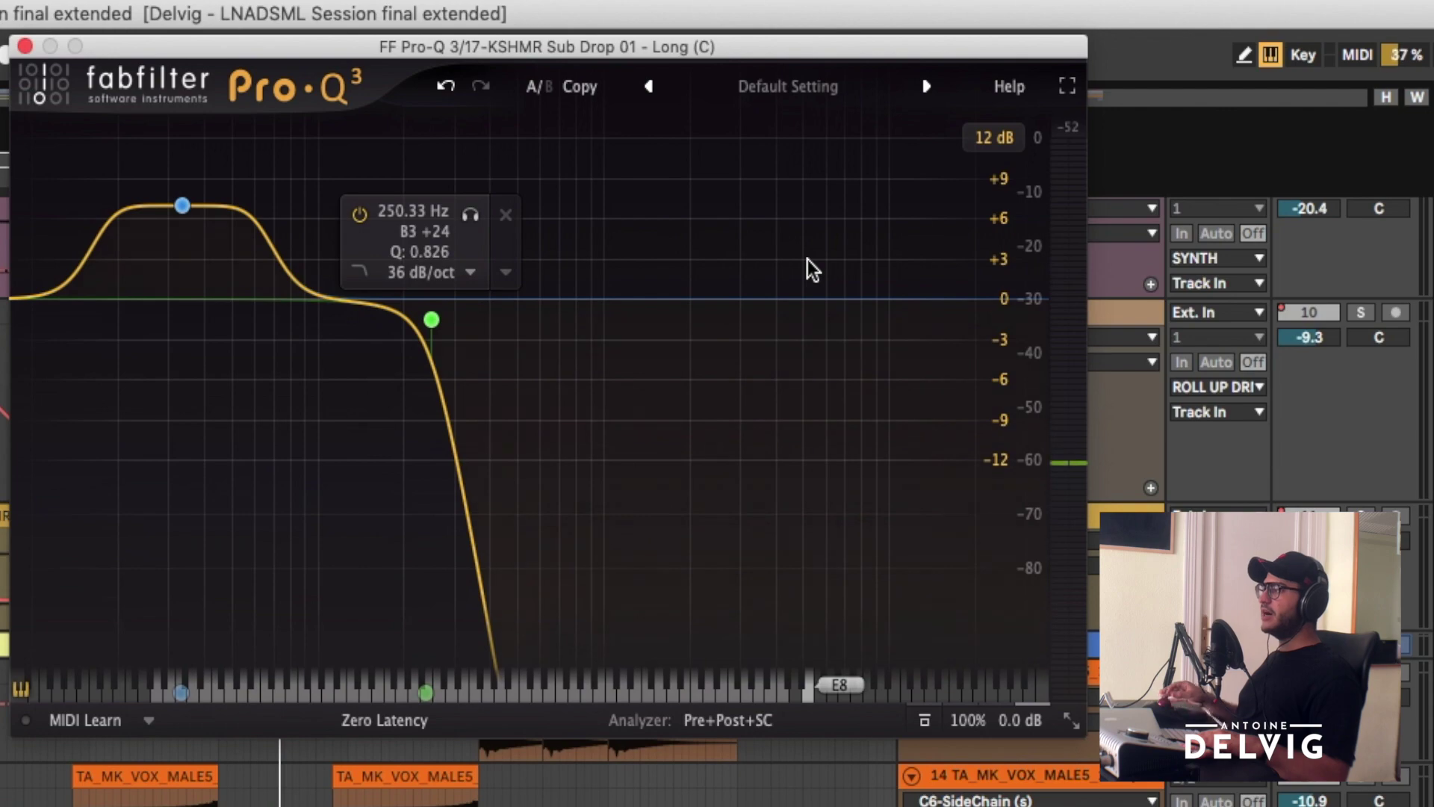
key("space")
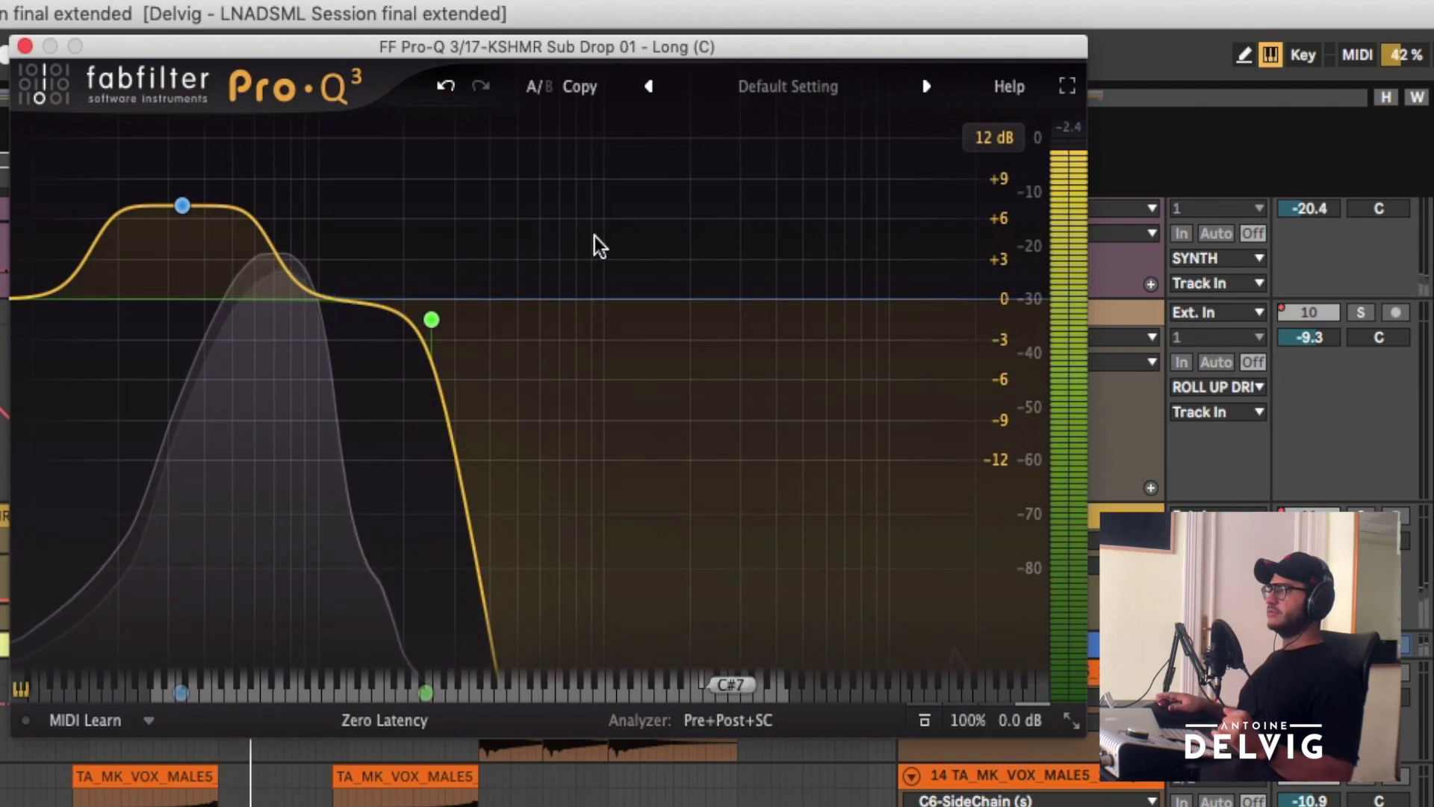
- Play the soloed crowd arena clip on track 19 from bar 89 and open its FabFilter Pro-Q 3
mouse_move(498, 199)
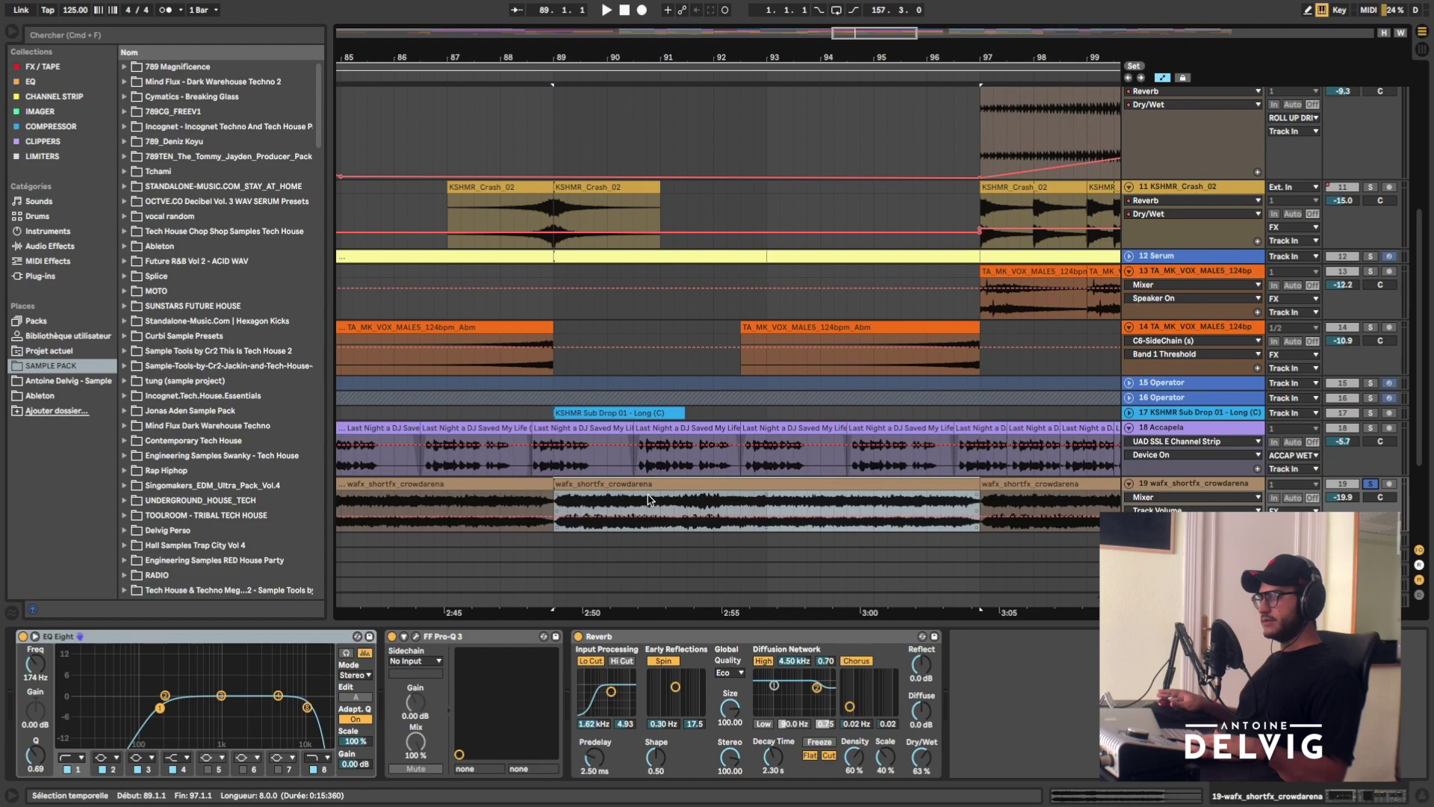
key("space")
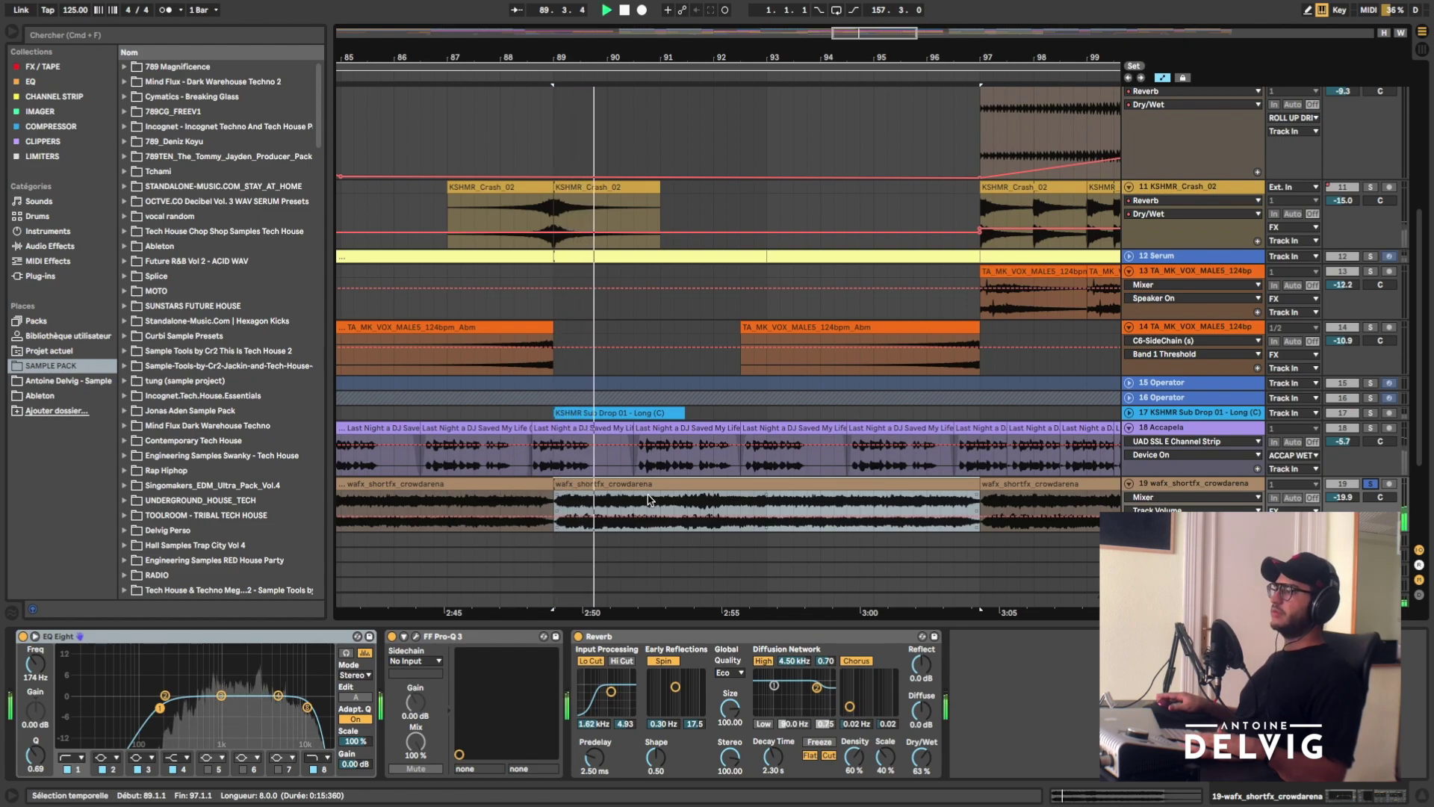
left_click(416, 637)
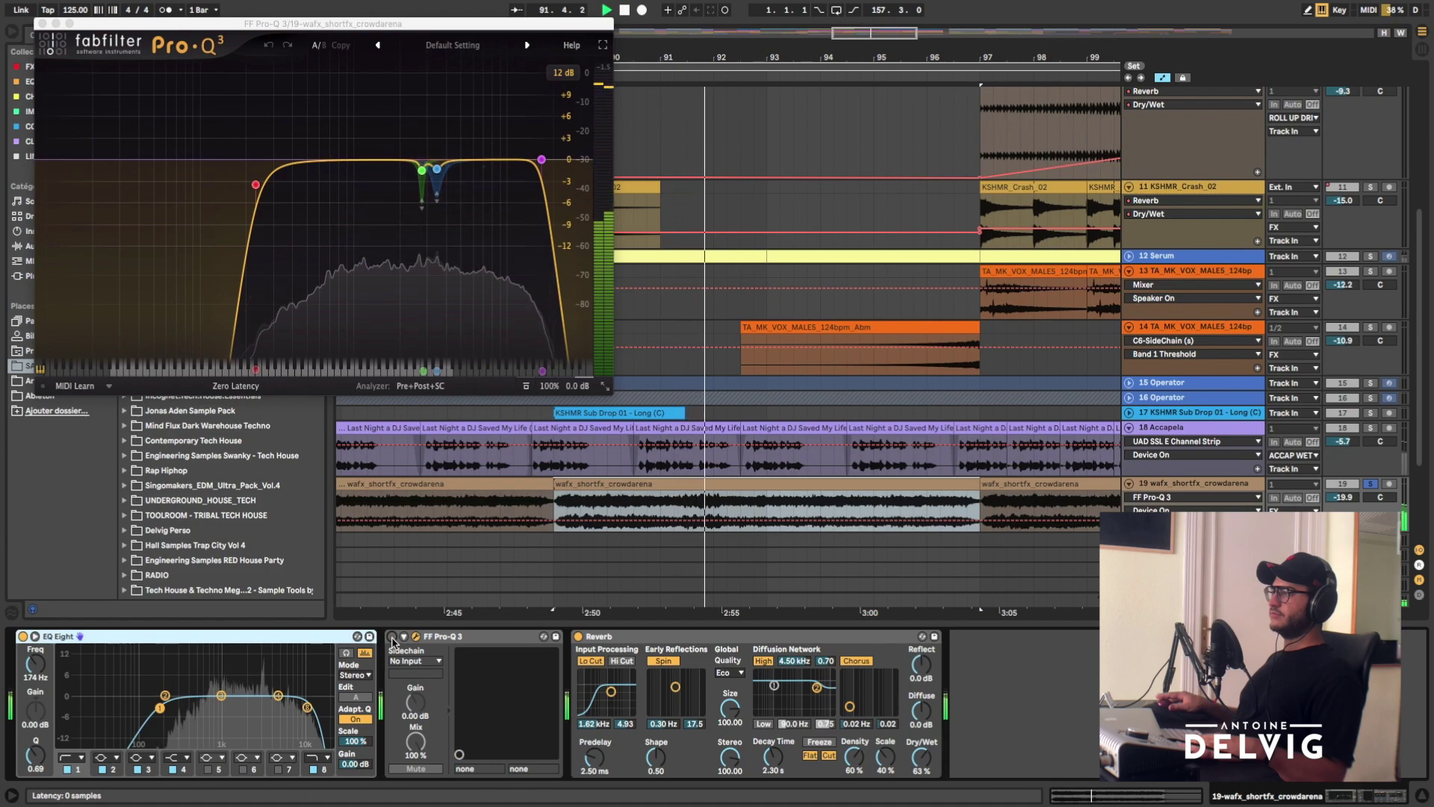
key("space")
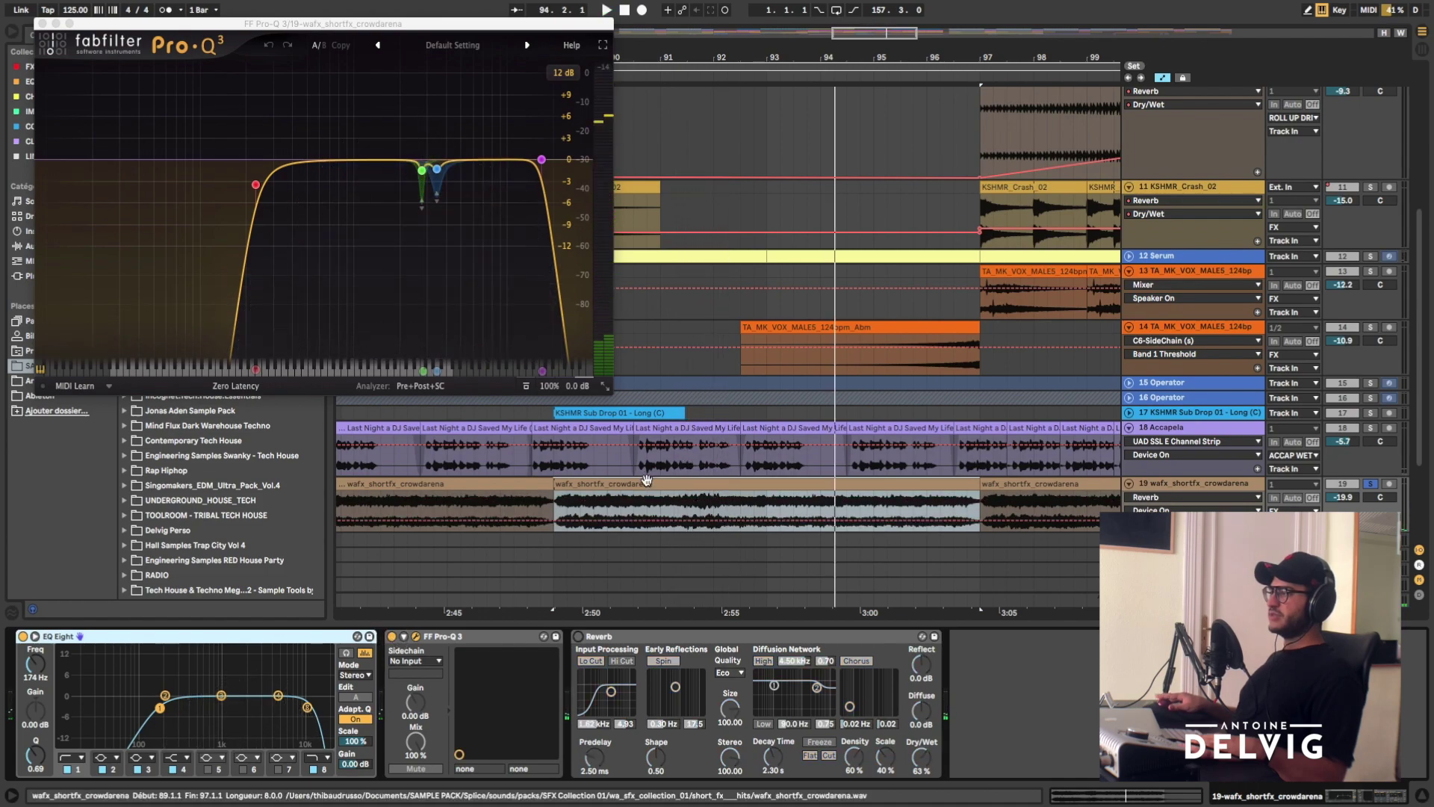
- Inspect the crowd arena clip and replay it from bar 89 with its Reverb bypassed and re-enabled
left_click(641, 508)
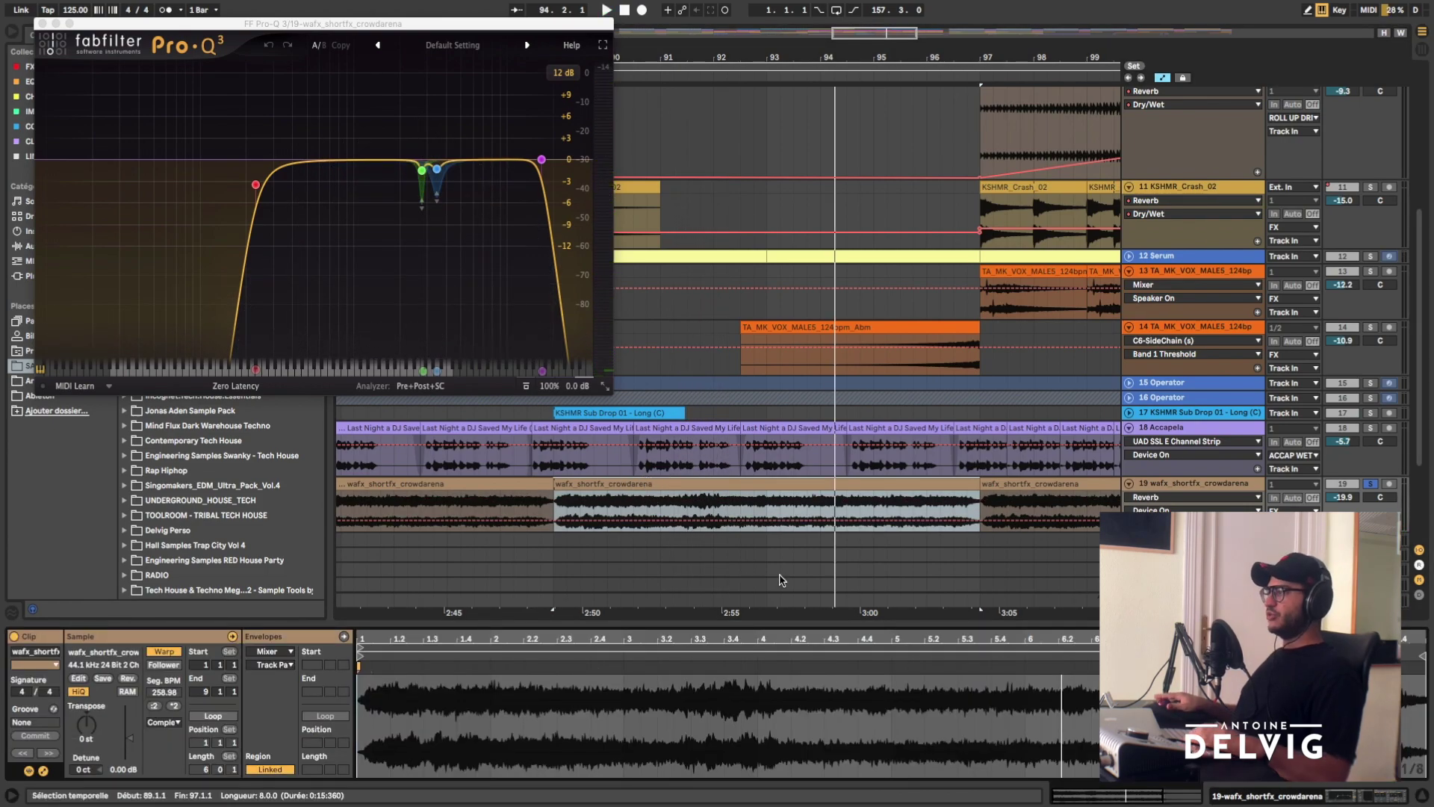
key("space")
key("shift+Tab")
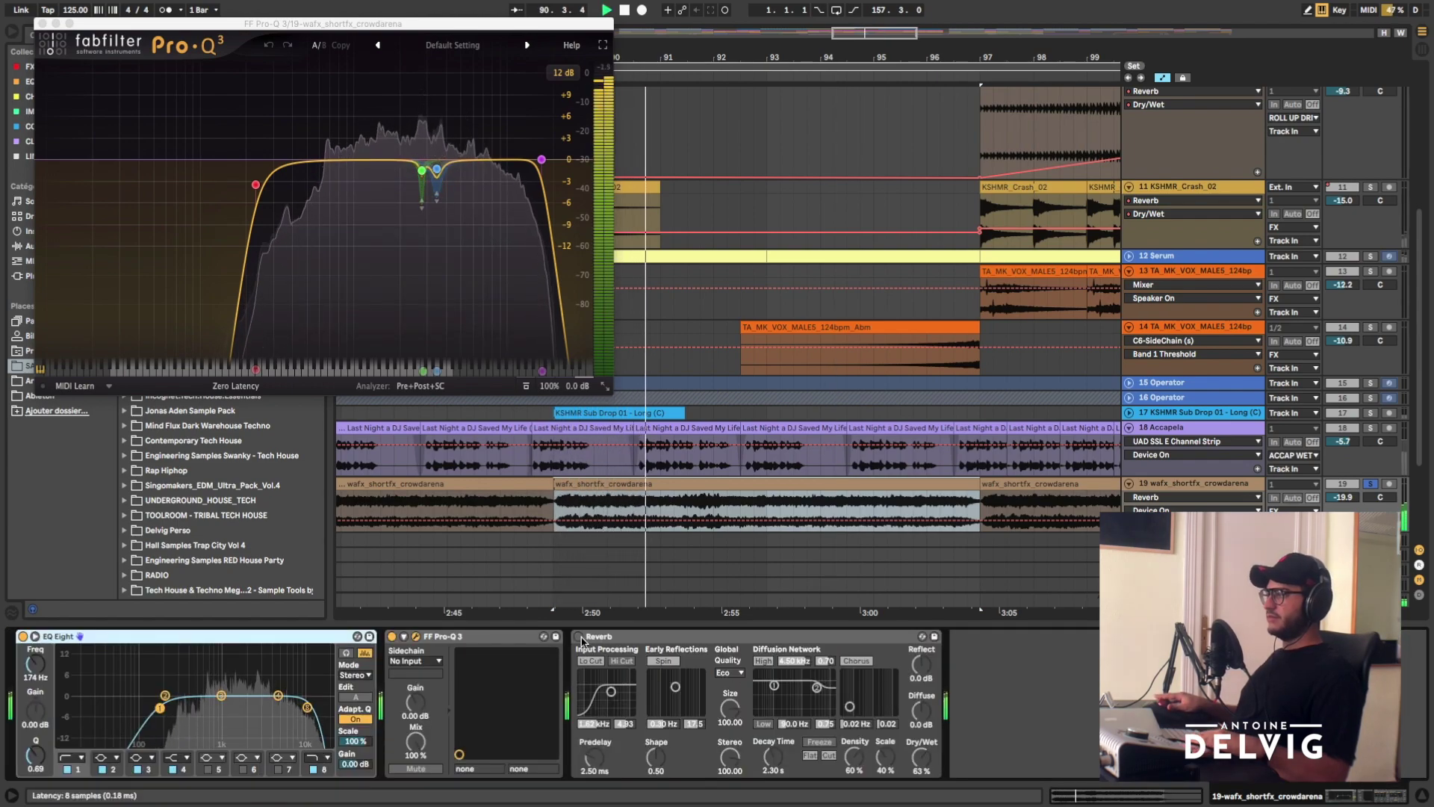
key("space")
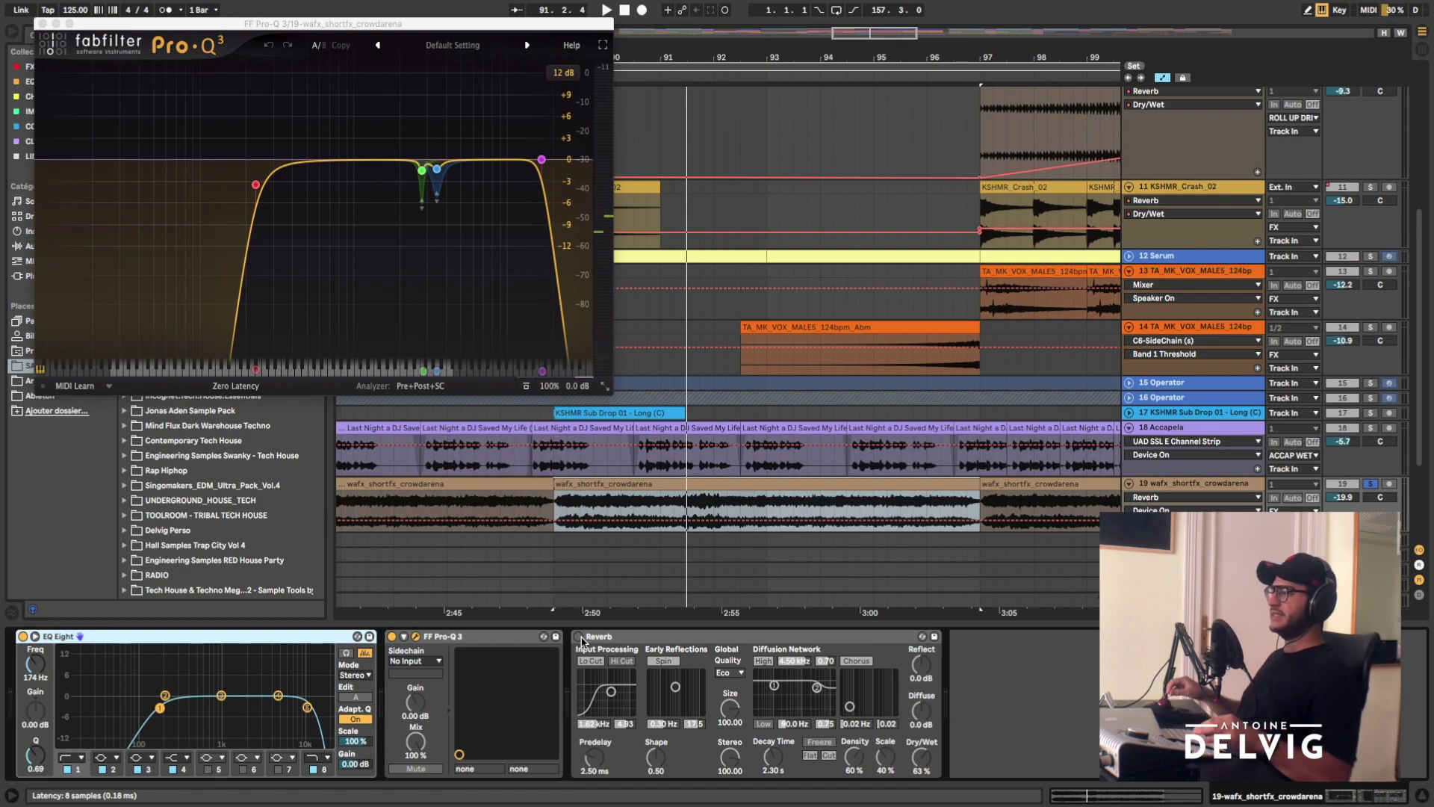
left_click(578, 636)
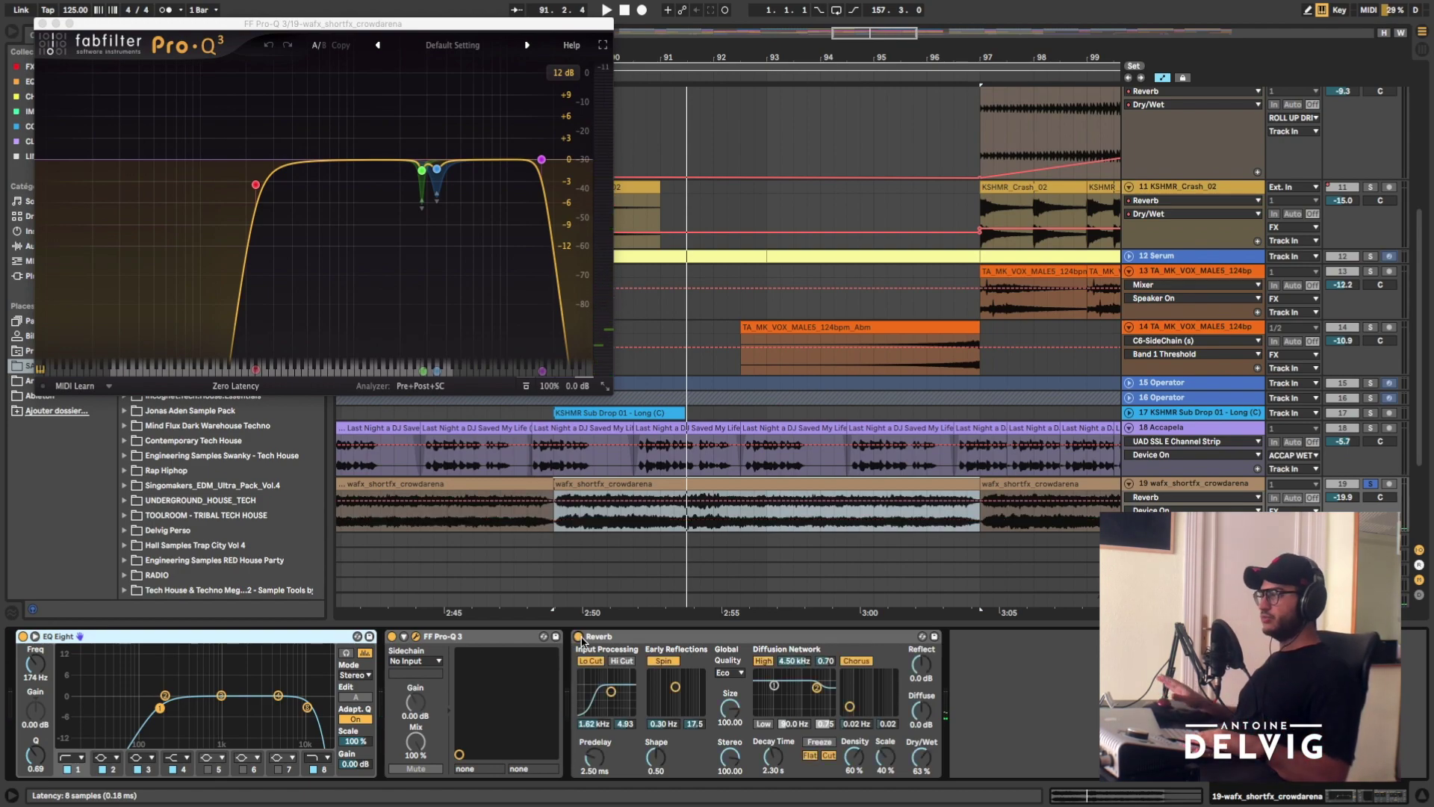
key("space")
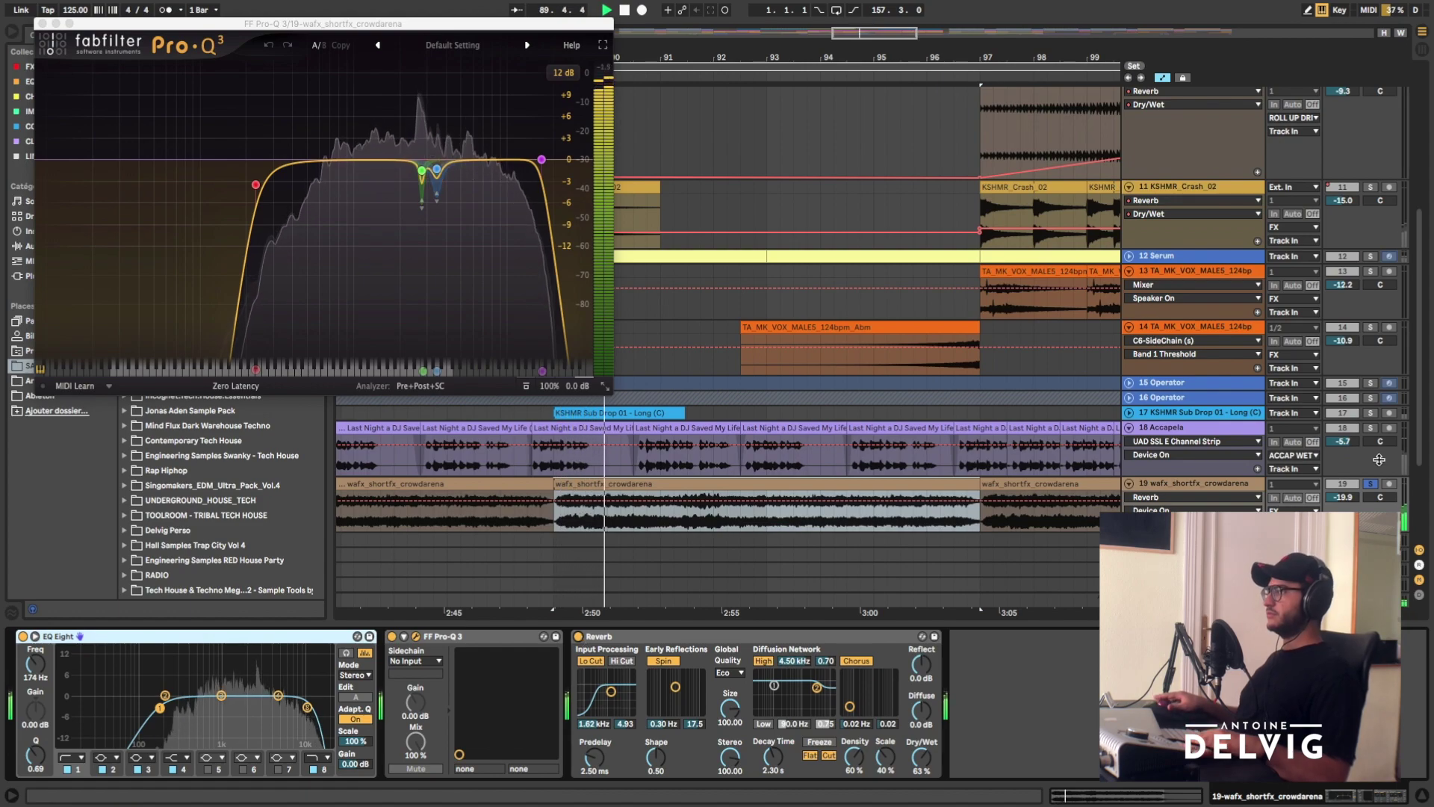
key("space")
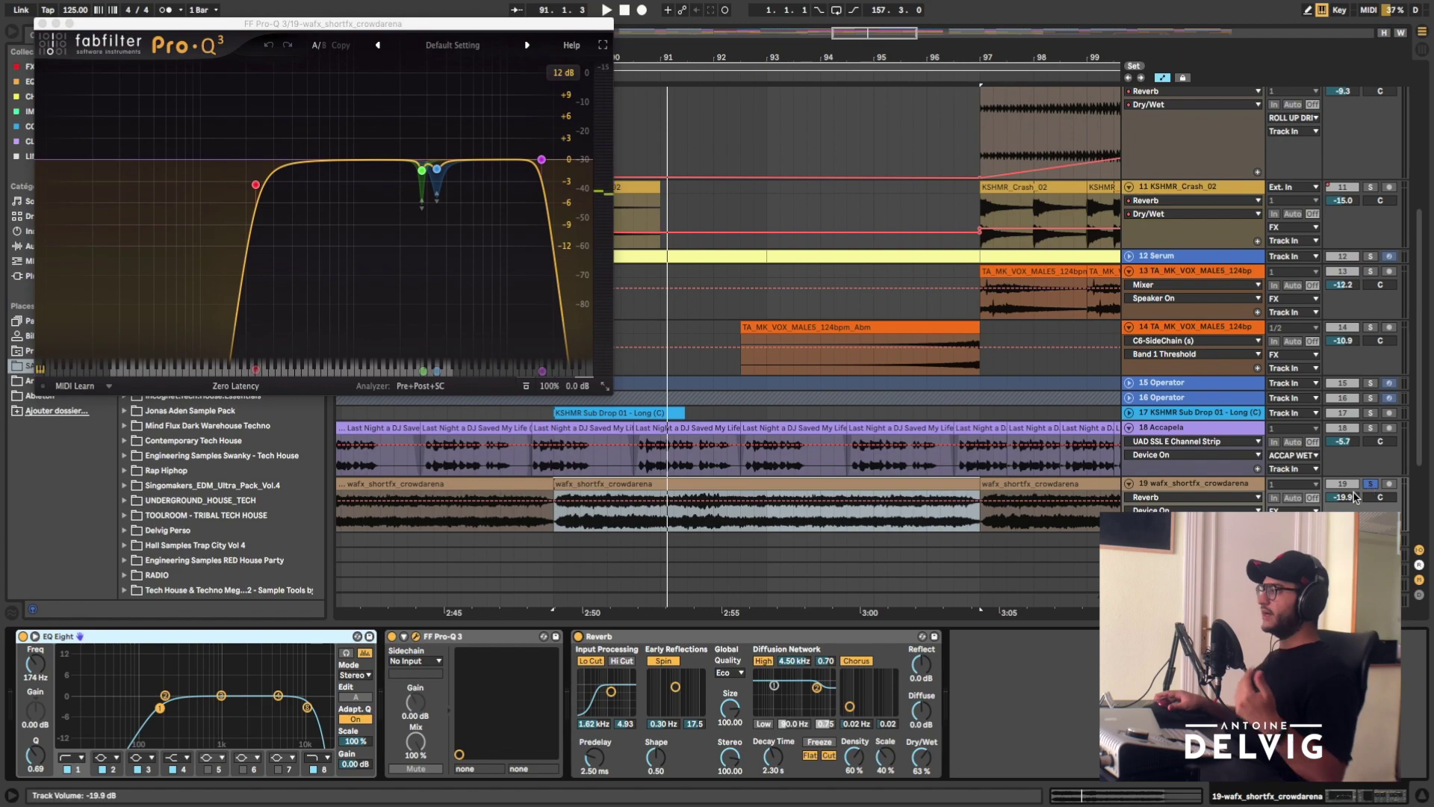
- Unsolo track 19, play bar 89 in the full mix and close the Pro-Q 3 window
left_click(1374, 483)
key("space")
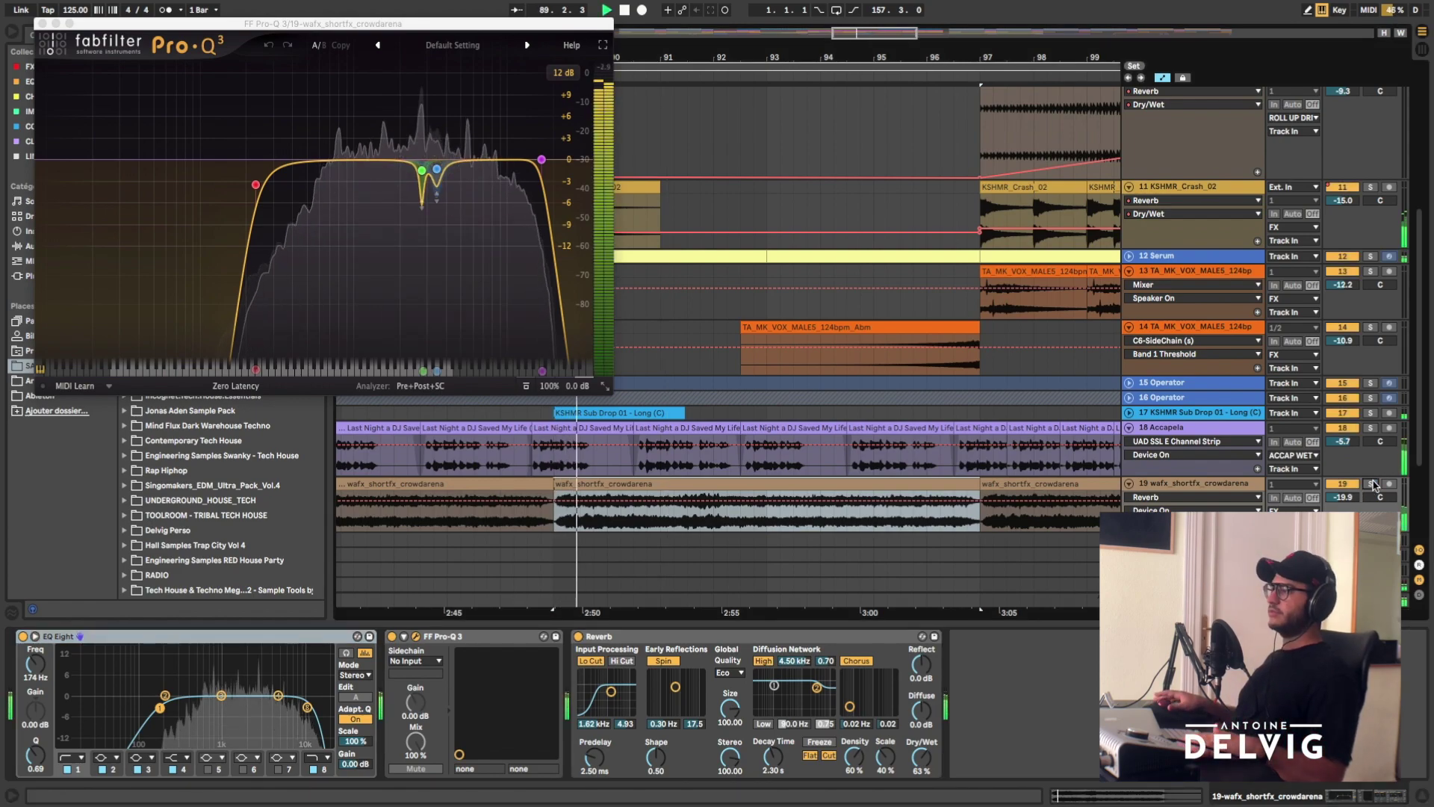
left_click(42, 23)
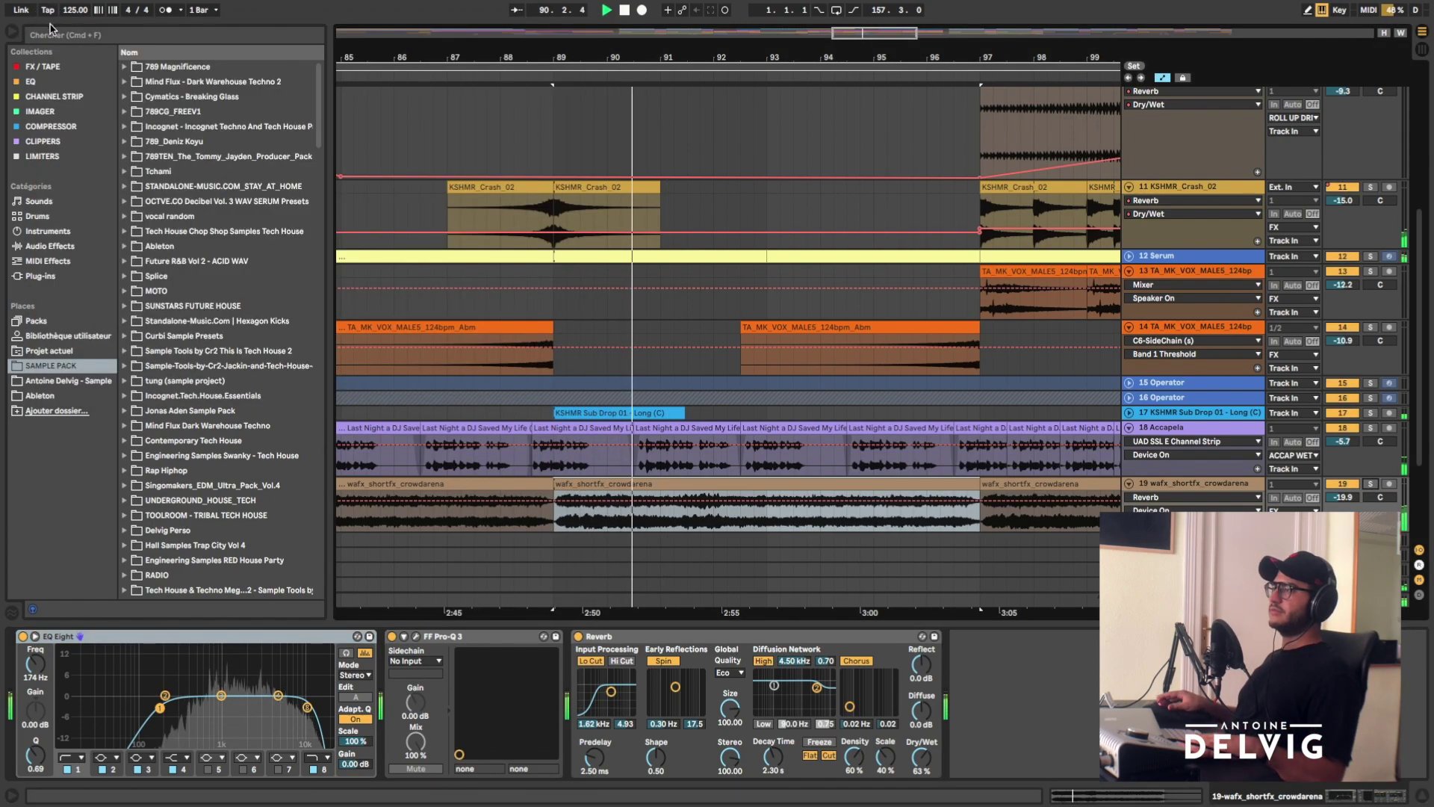
- Play the soloed acapella on track 18 with its whole effects rack enabled and bypassed, then inspect the clip and device chain
scroll(962, 292, "down", 3)
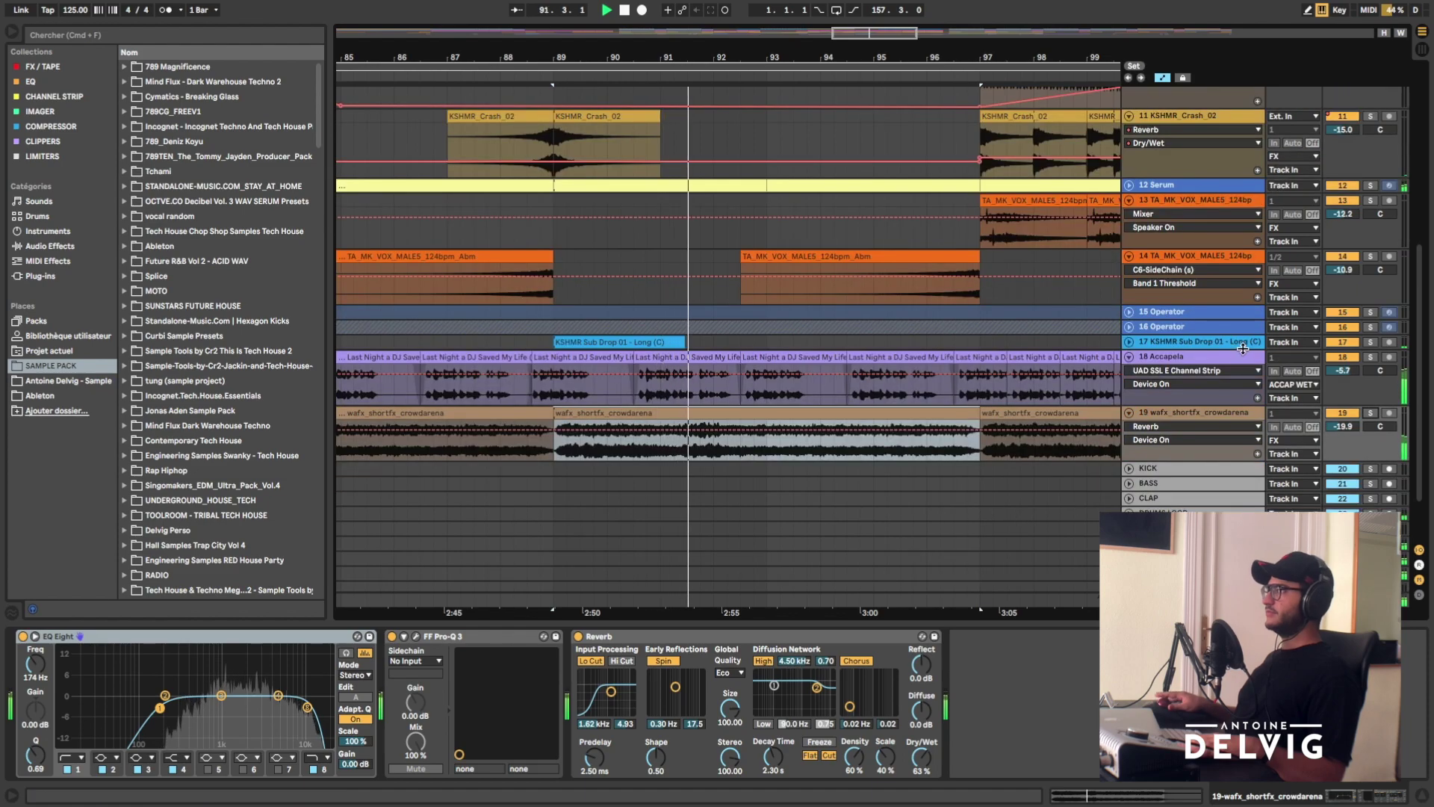
left_click(1208, 367)
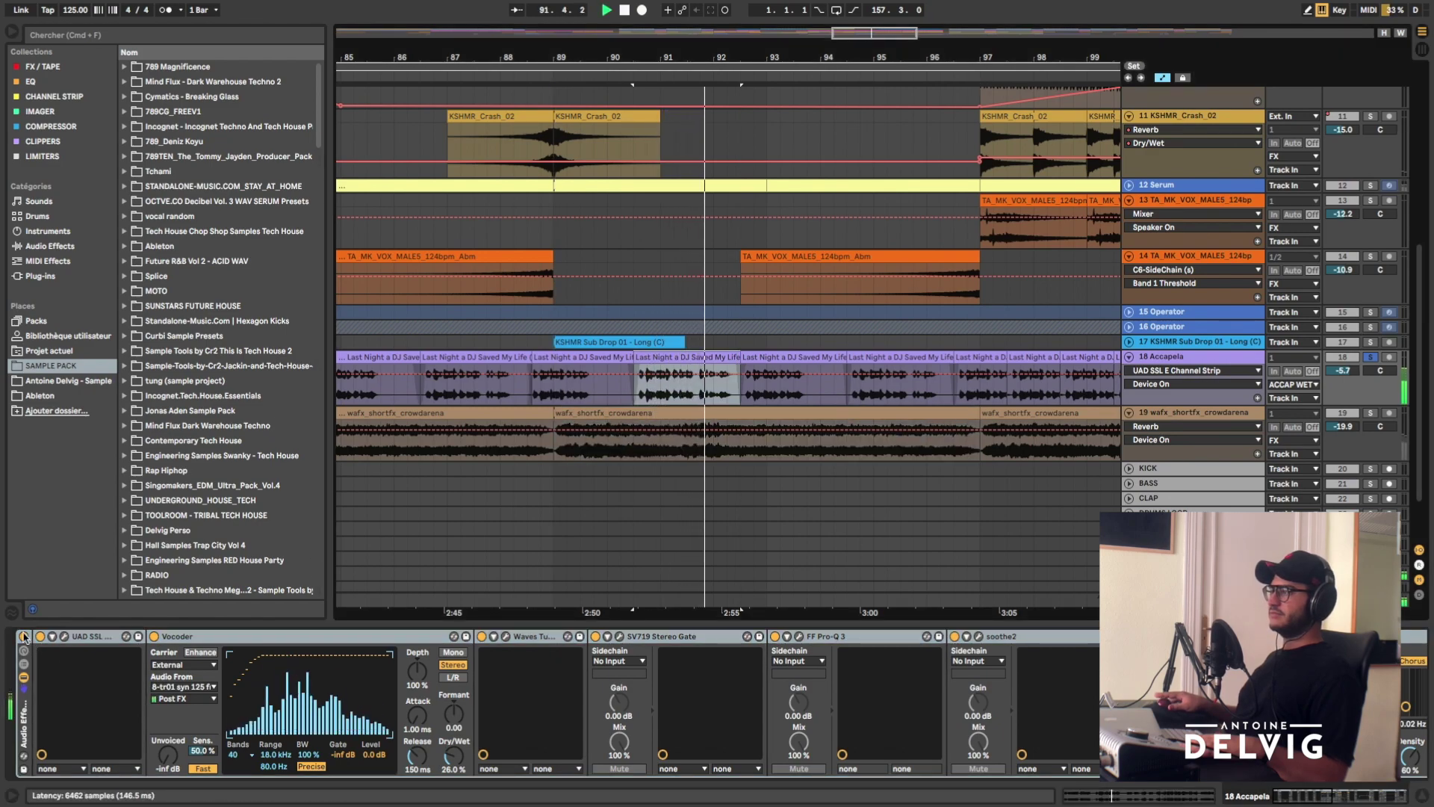
left_click(24, 637)
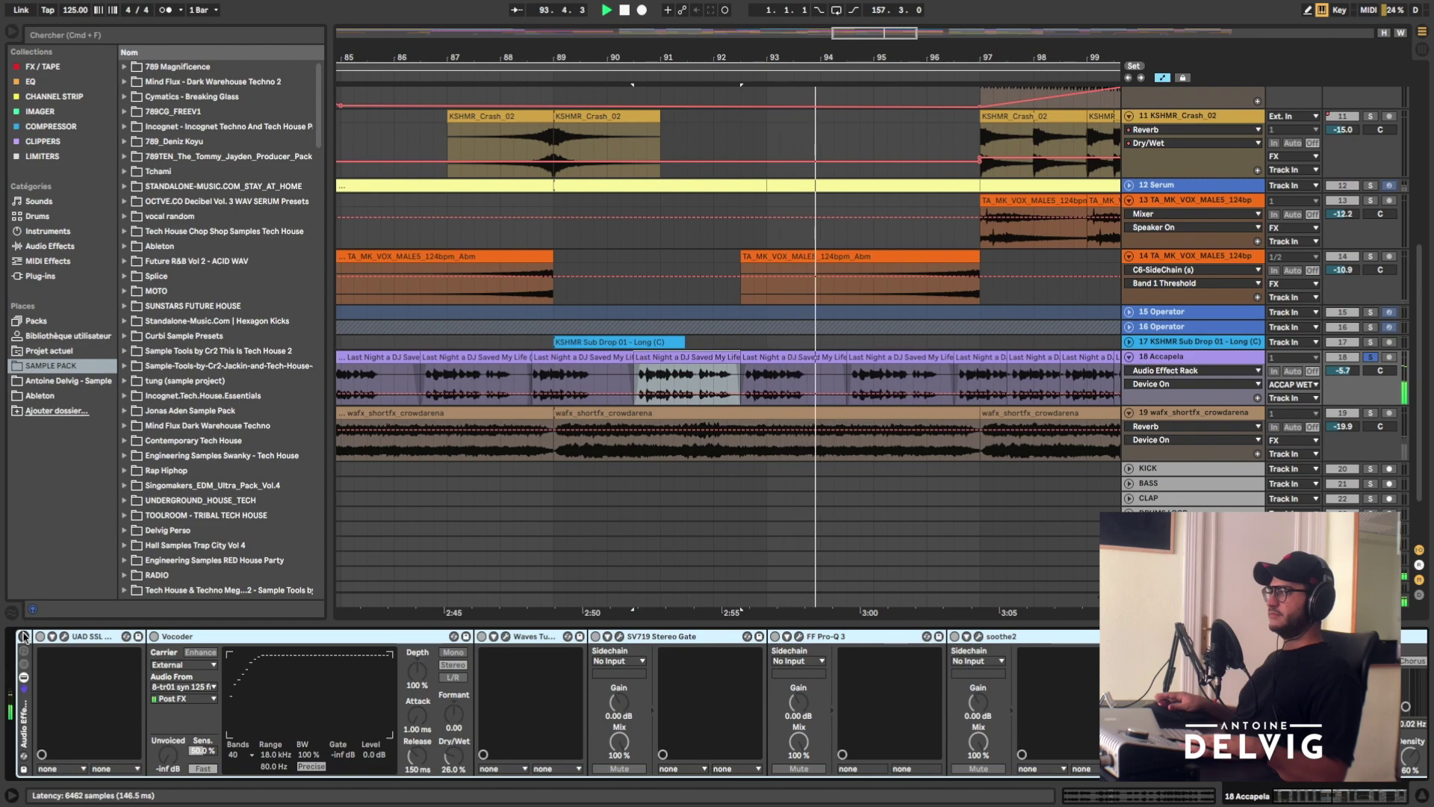
key("shift+Tab")
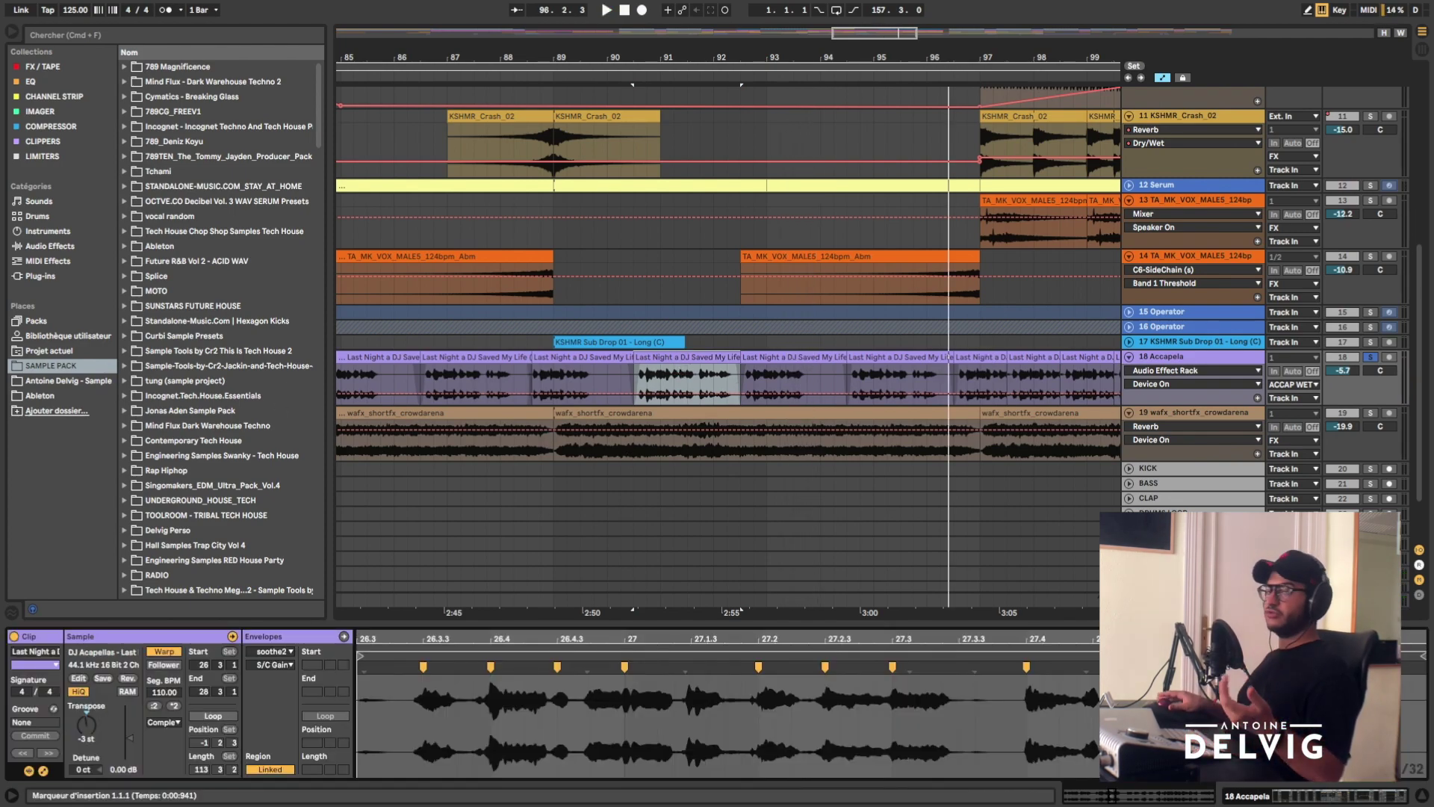
key("shift+Tab")
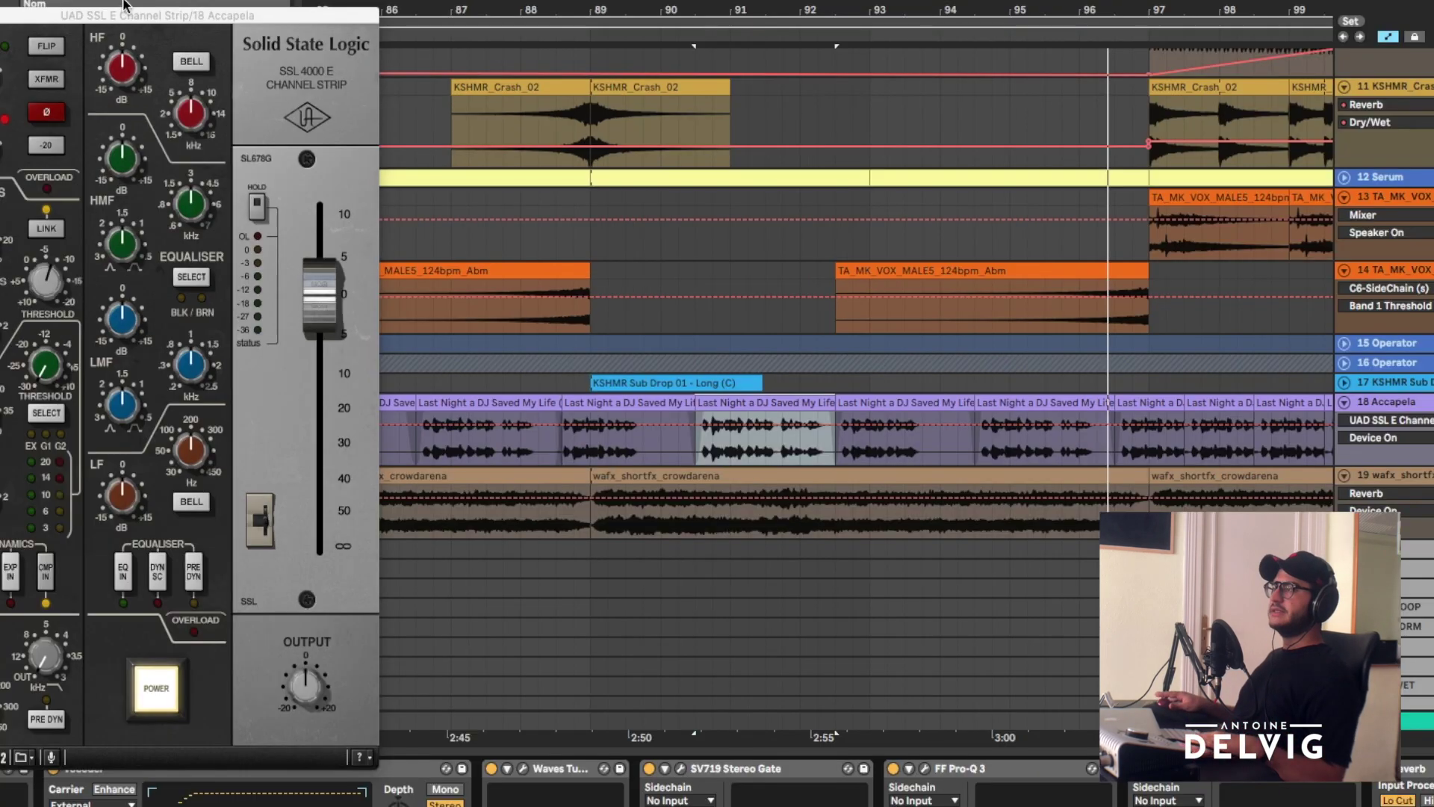
- Examine the UAD SSL E Channel Strip on track 18 and compare the vocal with its power off and on
left_click_drag(210, 63, 294, 57)
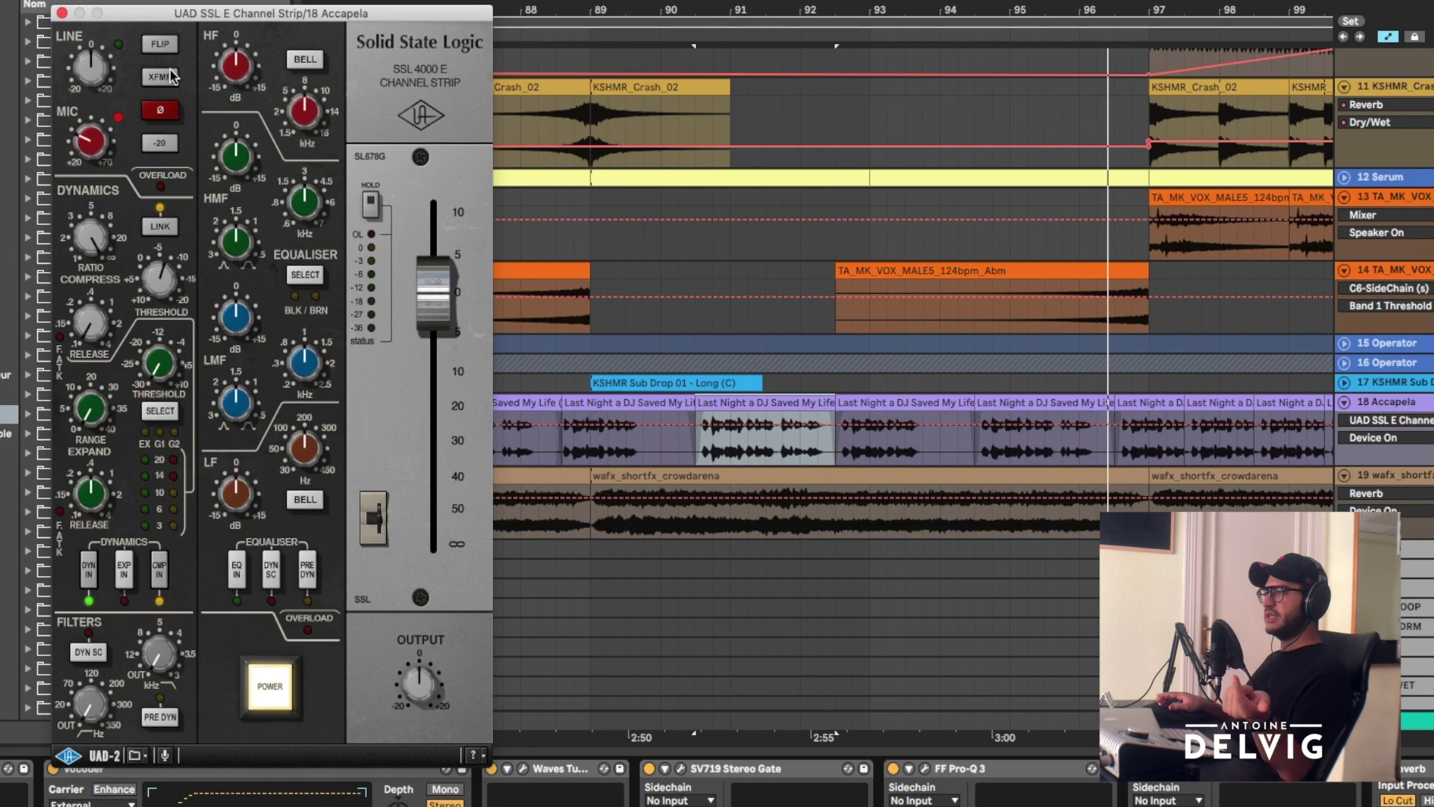
left_click_drag(151, 12, 437, 35)
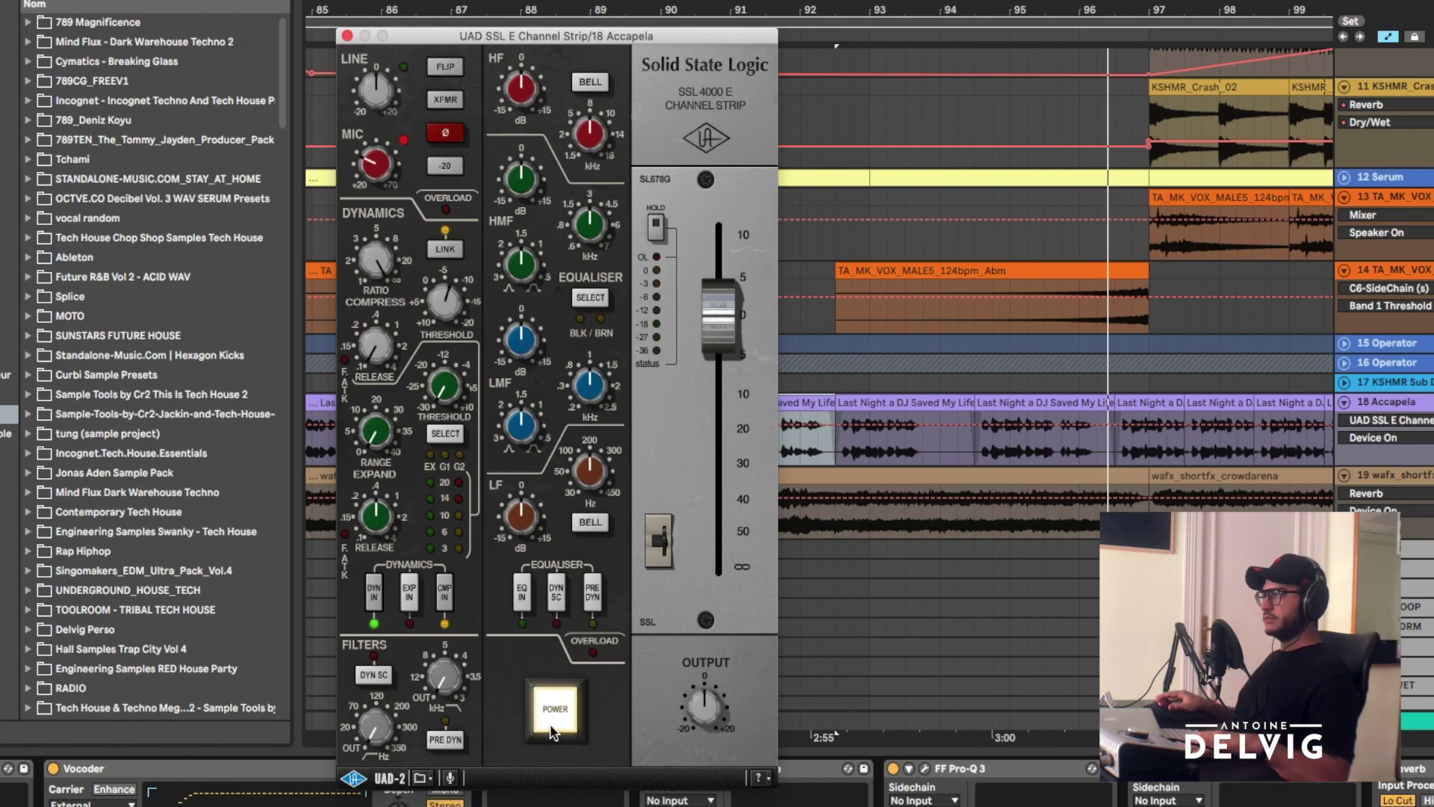
key("space")
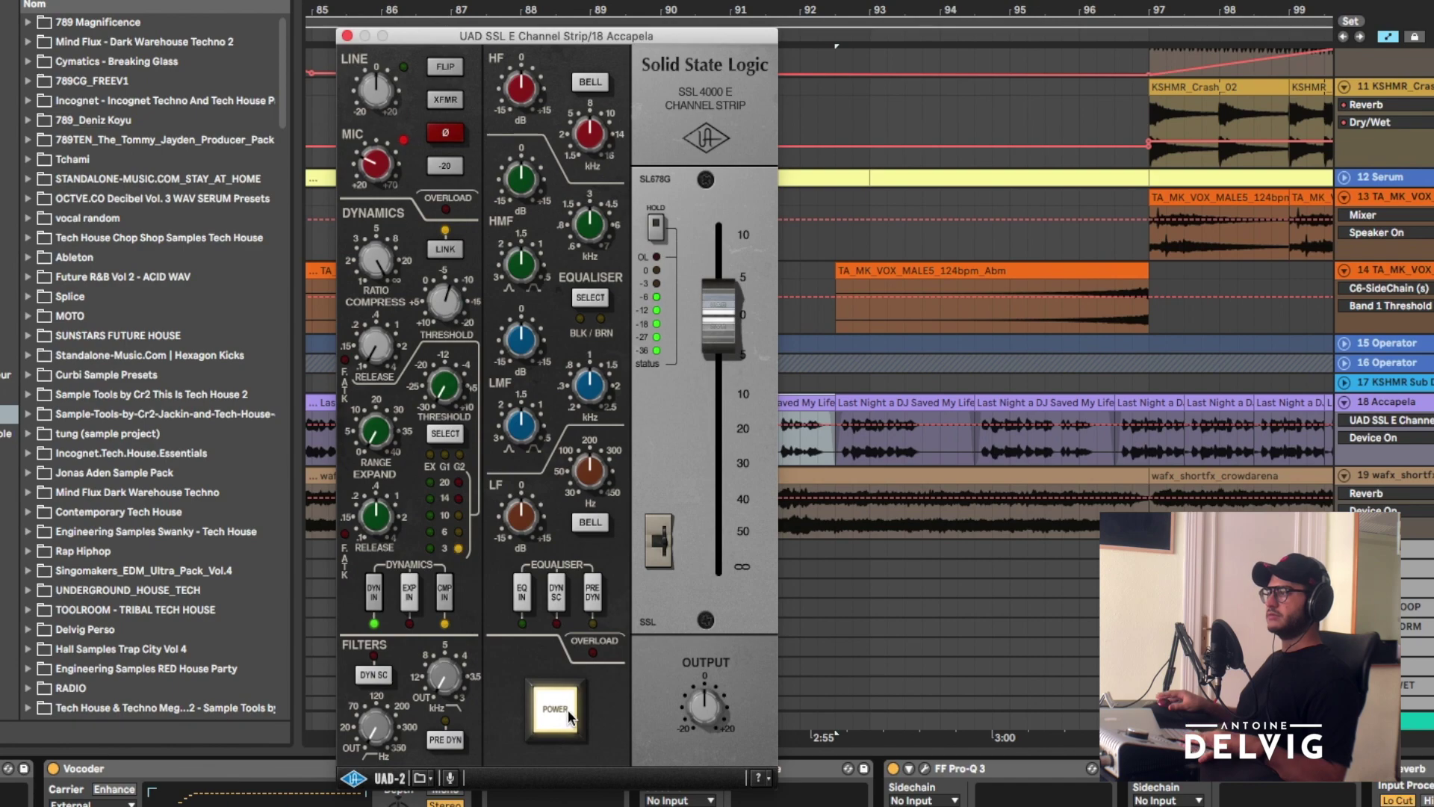
left_click(569, 715)
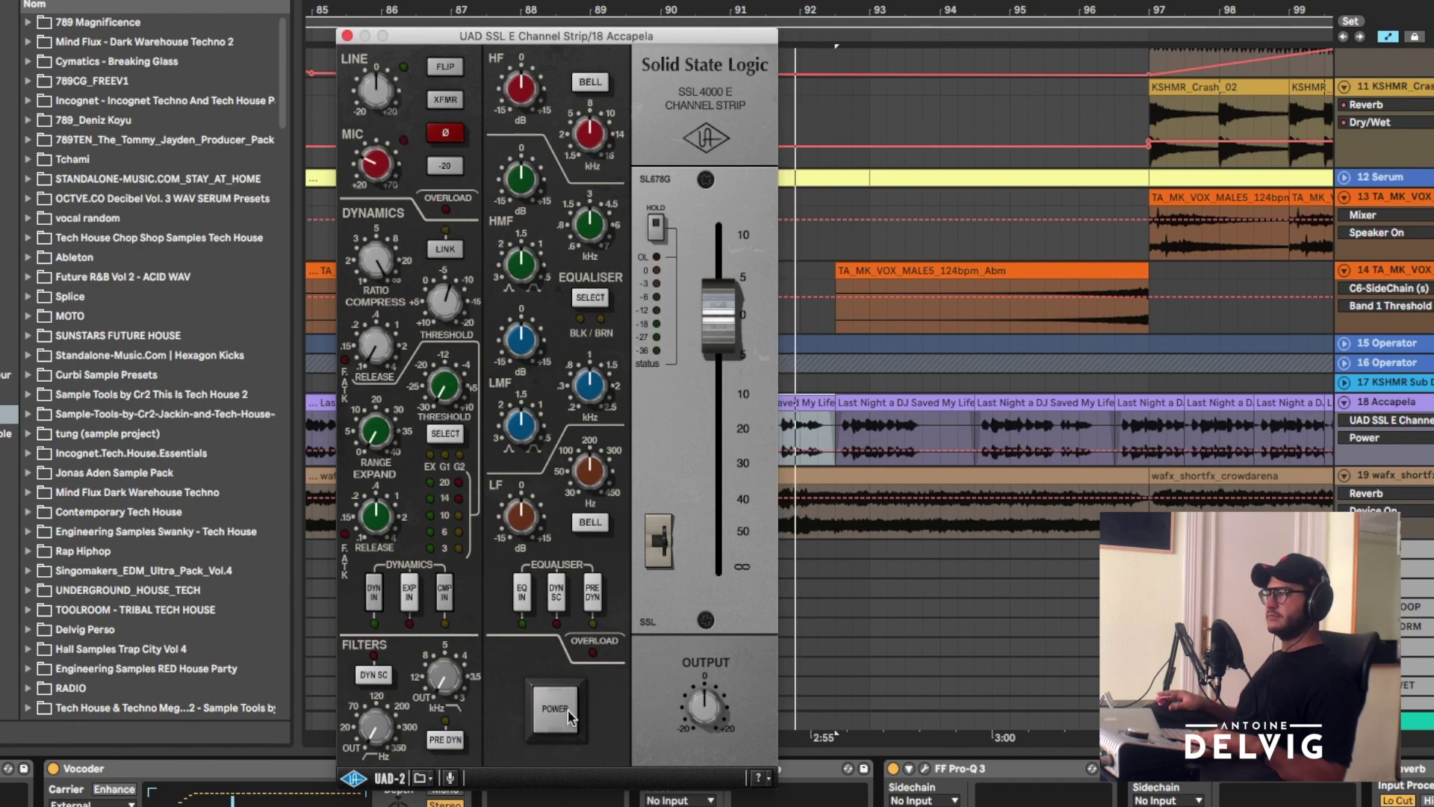
left_click(556, 711)
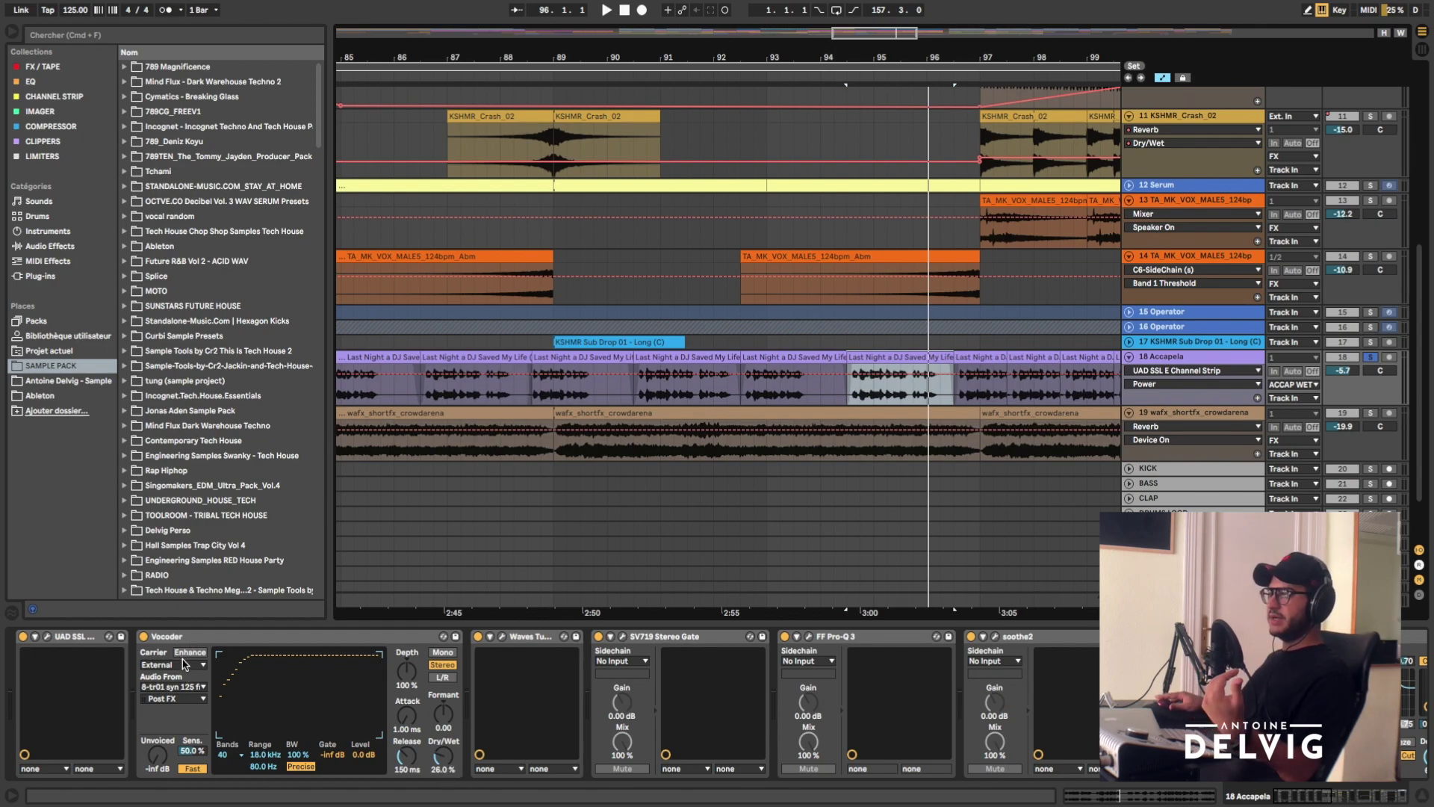
- Play the track 8 synth, the Vocoder's external carrier, from bar 91 in the full mix
scroll(680, 373, "up", 8)
left_click(666, 239)
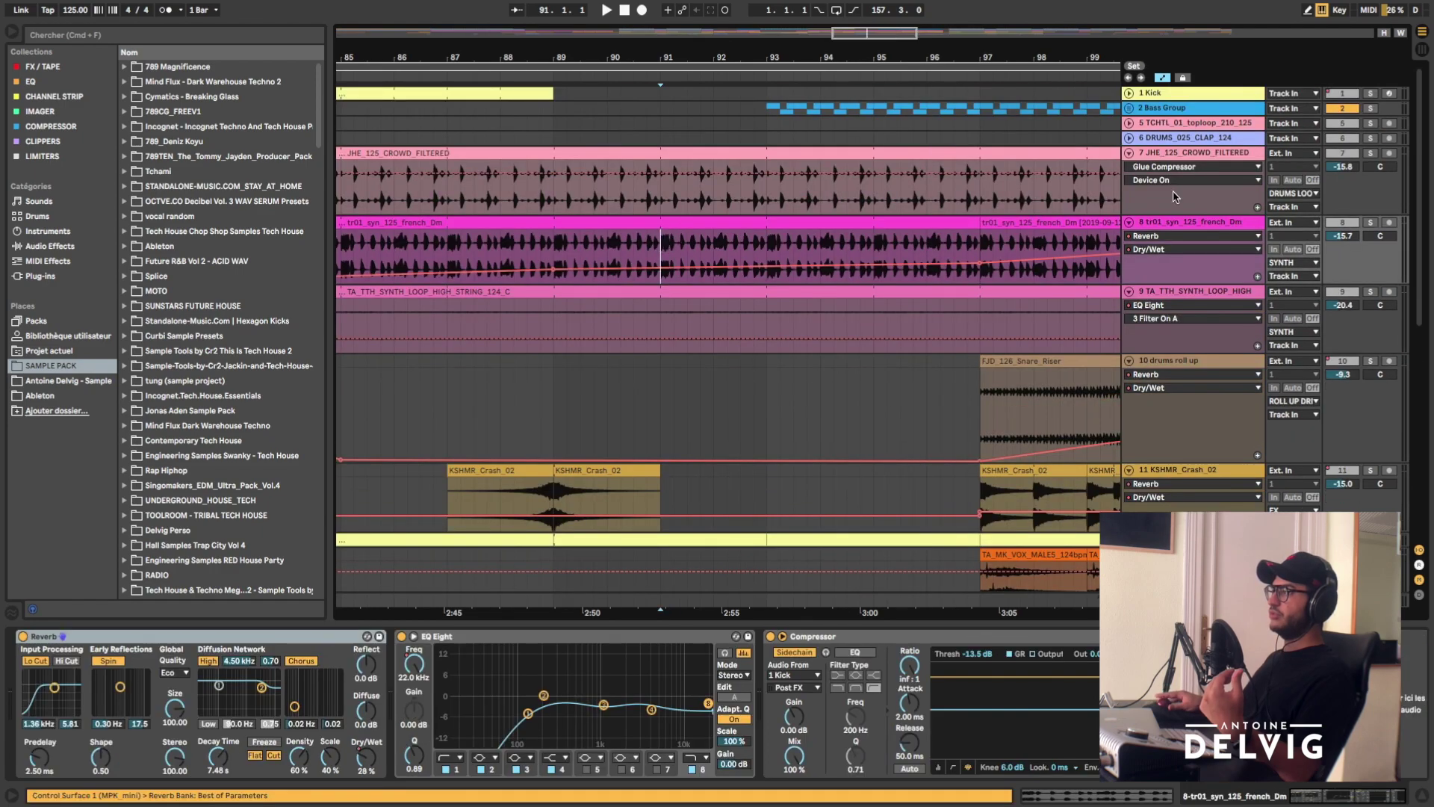
key("space")
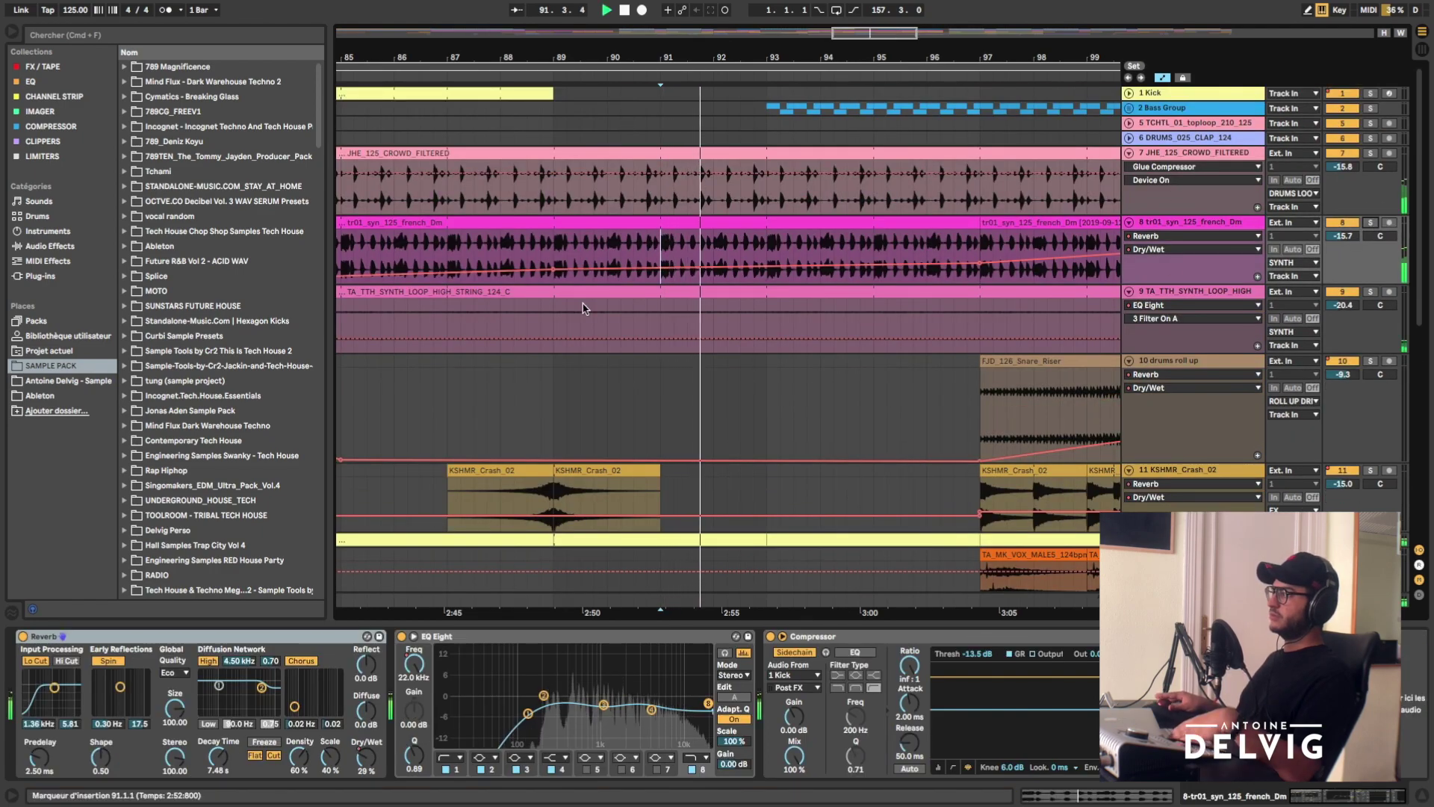
- Solo track 18 and play the selected acapella phrase from 90.3 while examining the Vocoder settings
scroll(590, 306, "down", 5)
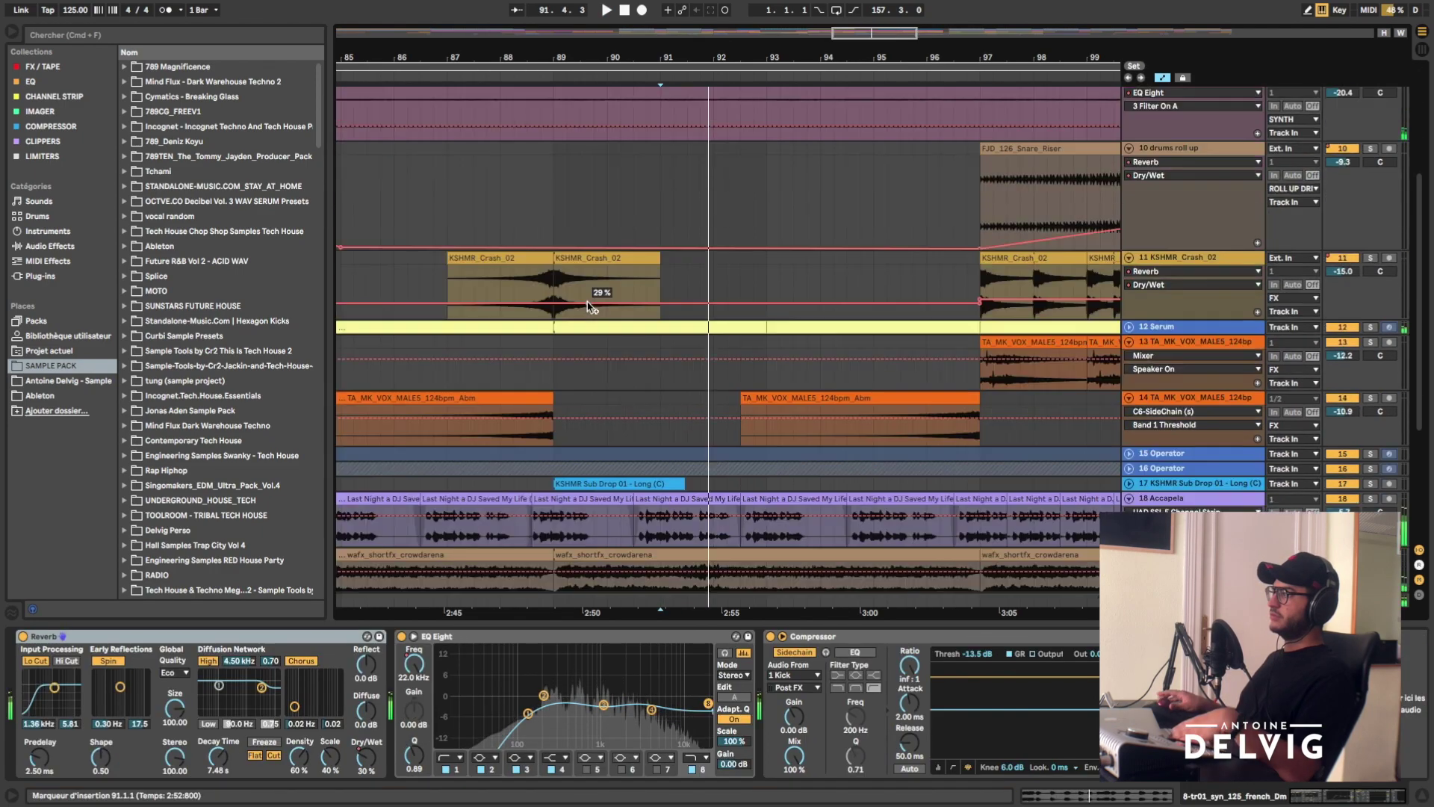
left_click(1370, 497)
left_click_drag(635, 522, 739, 524)
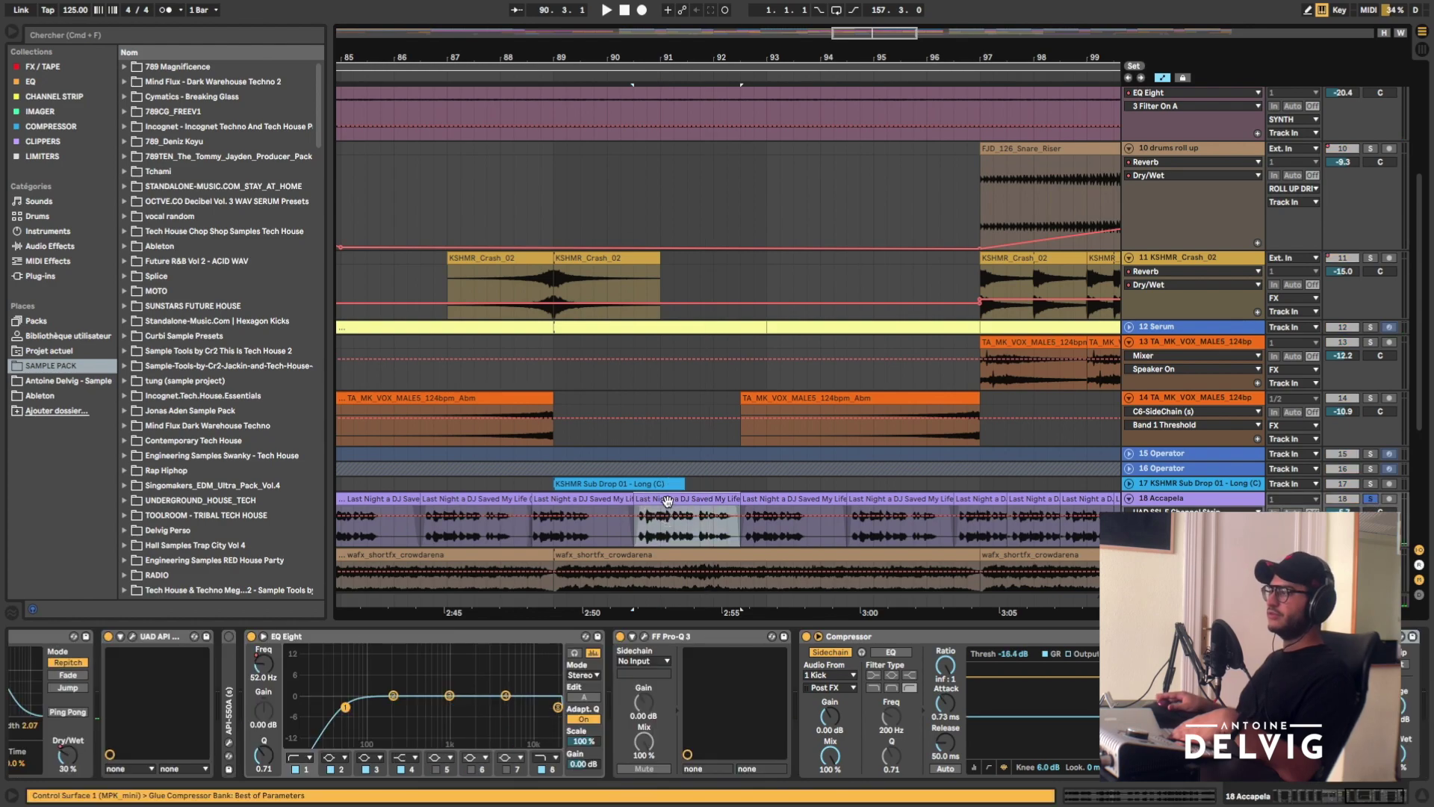
key("space")
scroll(336, 747, "up", 10)
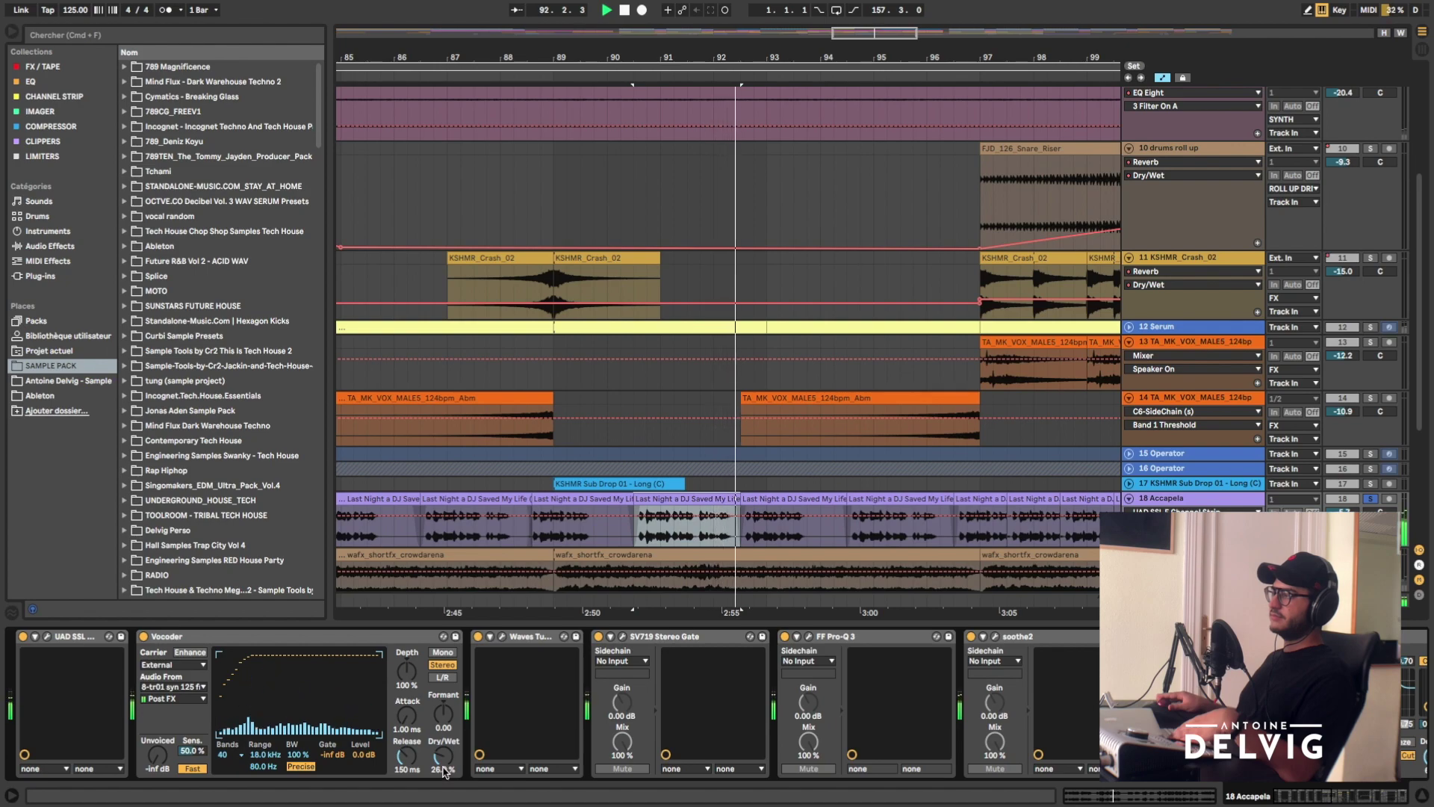
- Toggle the Vocoder and play the acapella while examining the Waves Tune Real-Time pitch correction on track 18
left_click(143, 637)
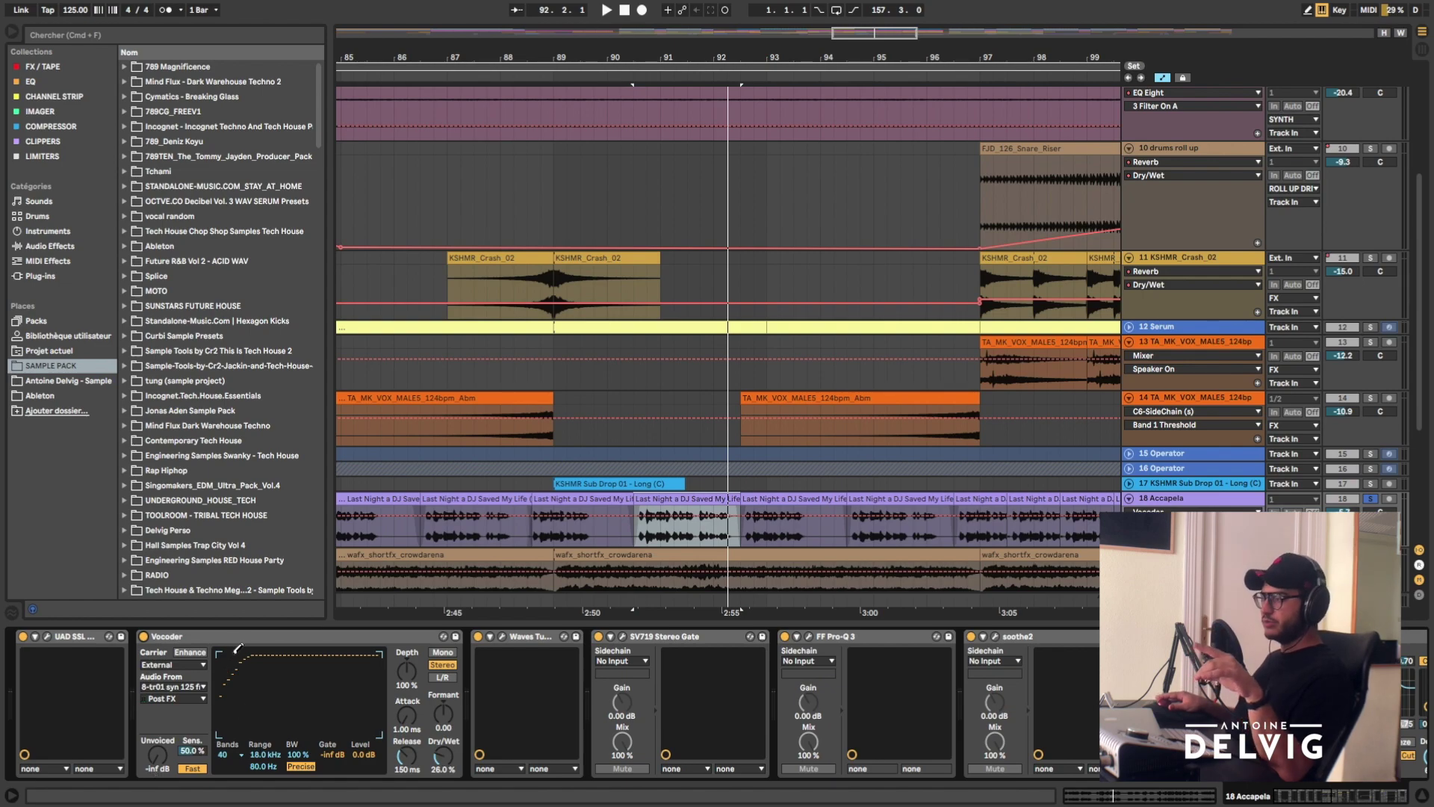
left_click(501, 636)
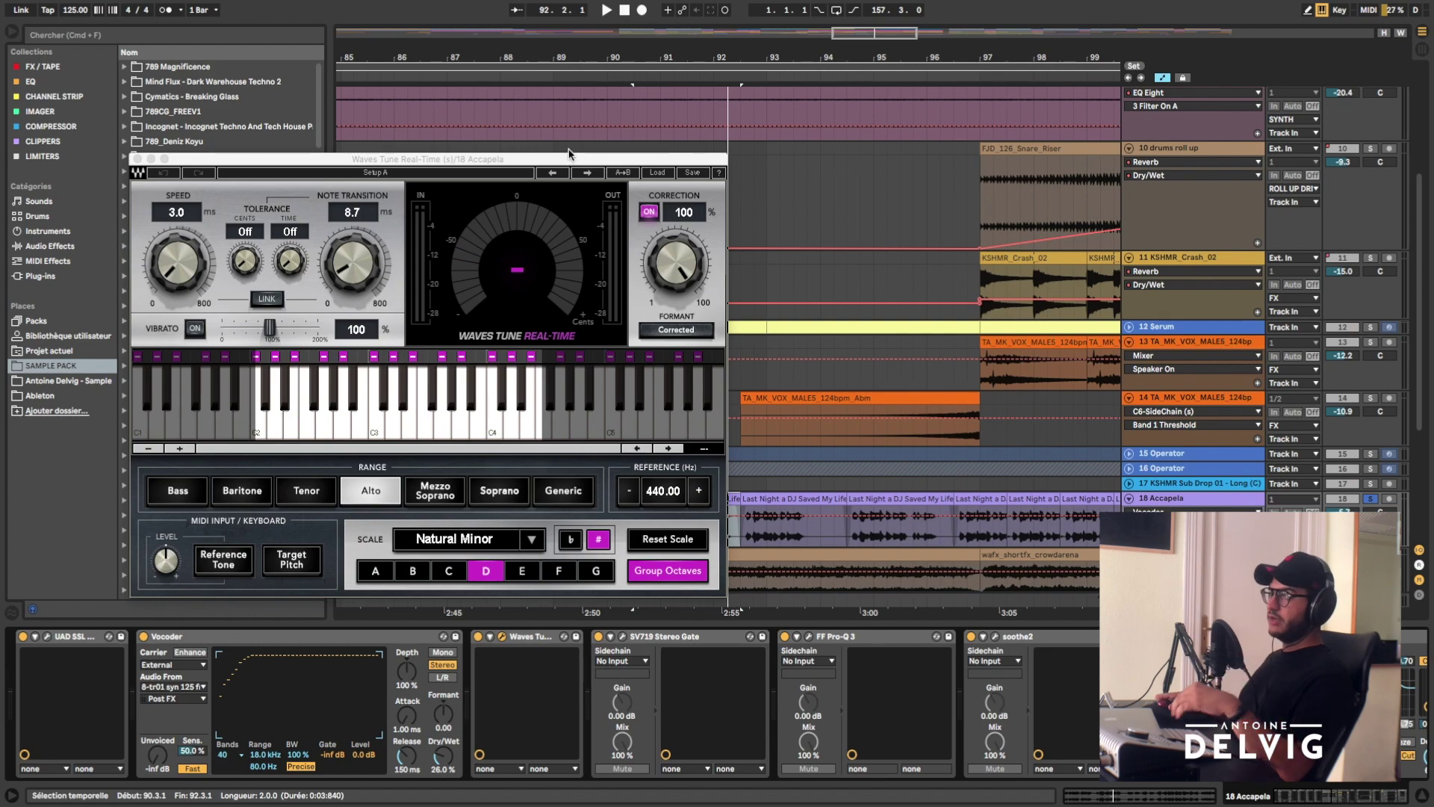
left_click_drag(571, 157, 715, 61)
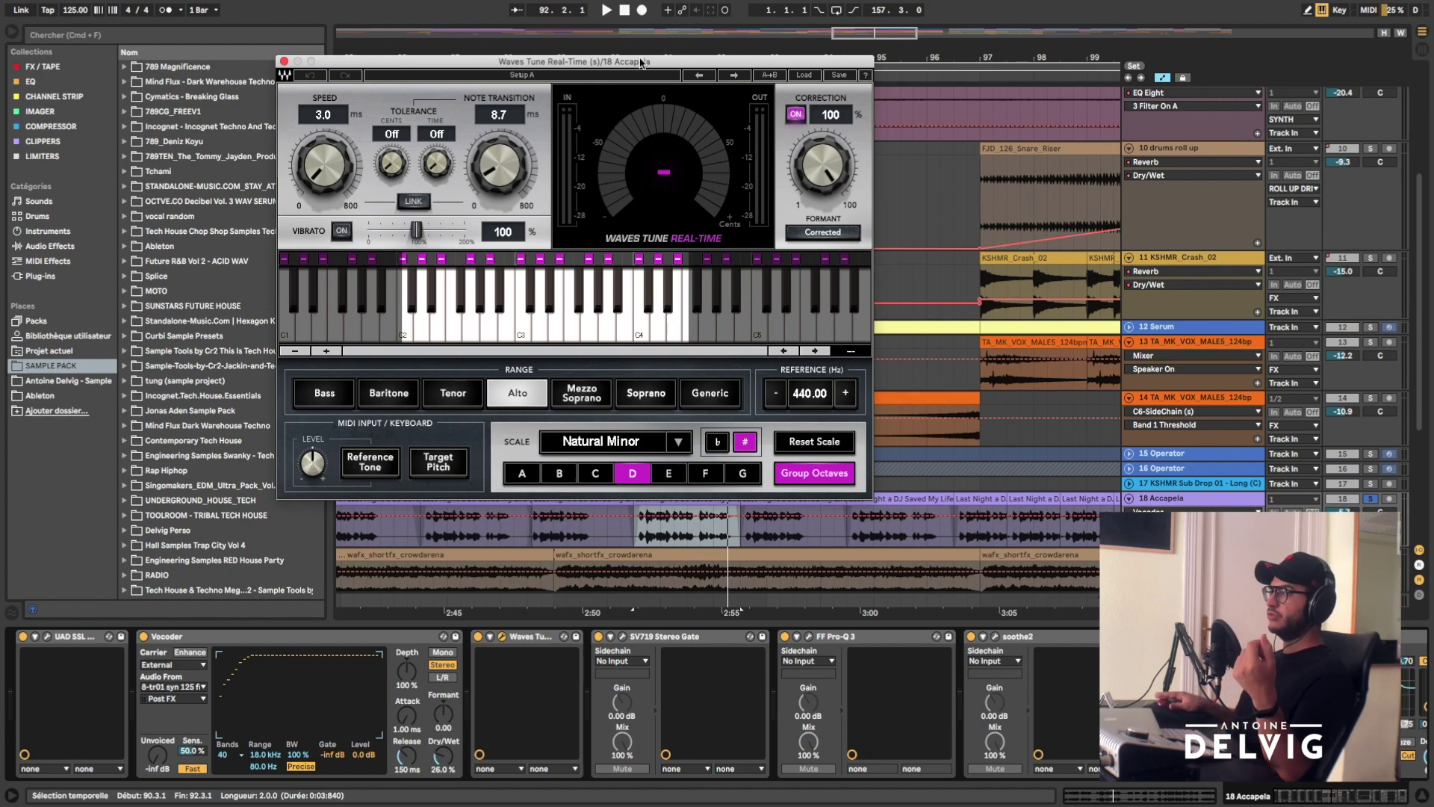
left_click_drag(641, 61, 604, 93)
key("space")
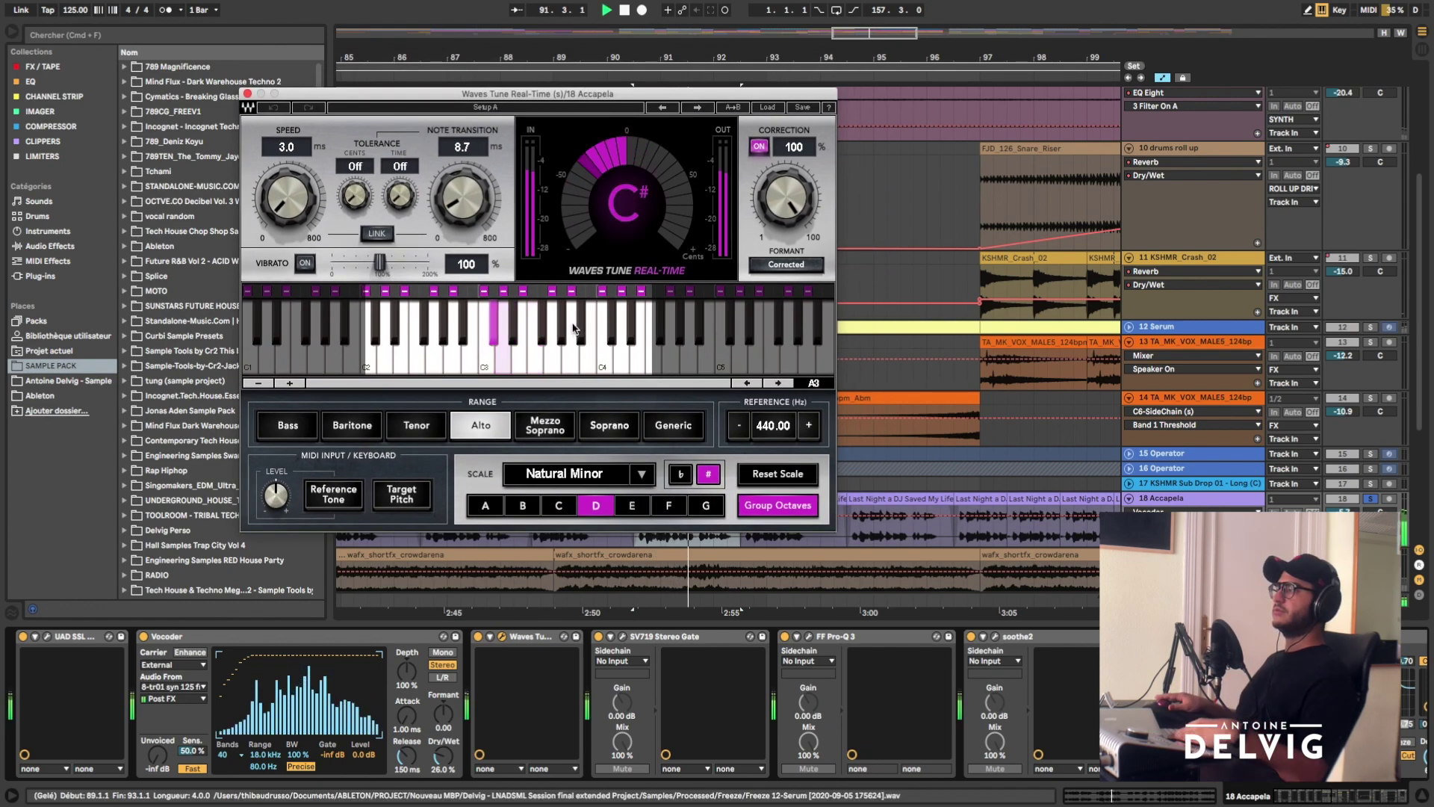
key("space")
- Examine the SV719 Stereo Gate and the FF Pro-Q 3 low cut on track 18, playing the vocal through the EQ
left_click(624, 636)
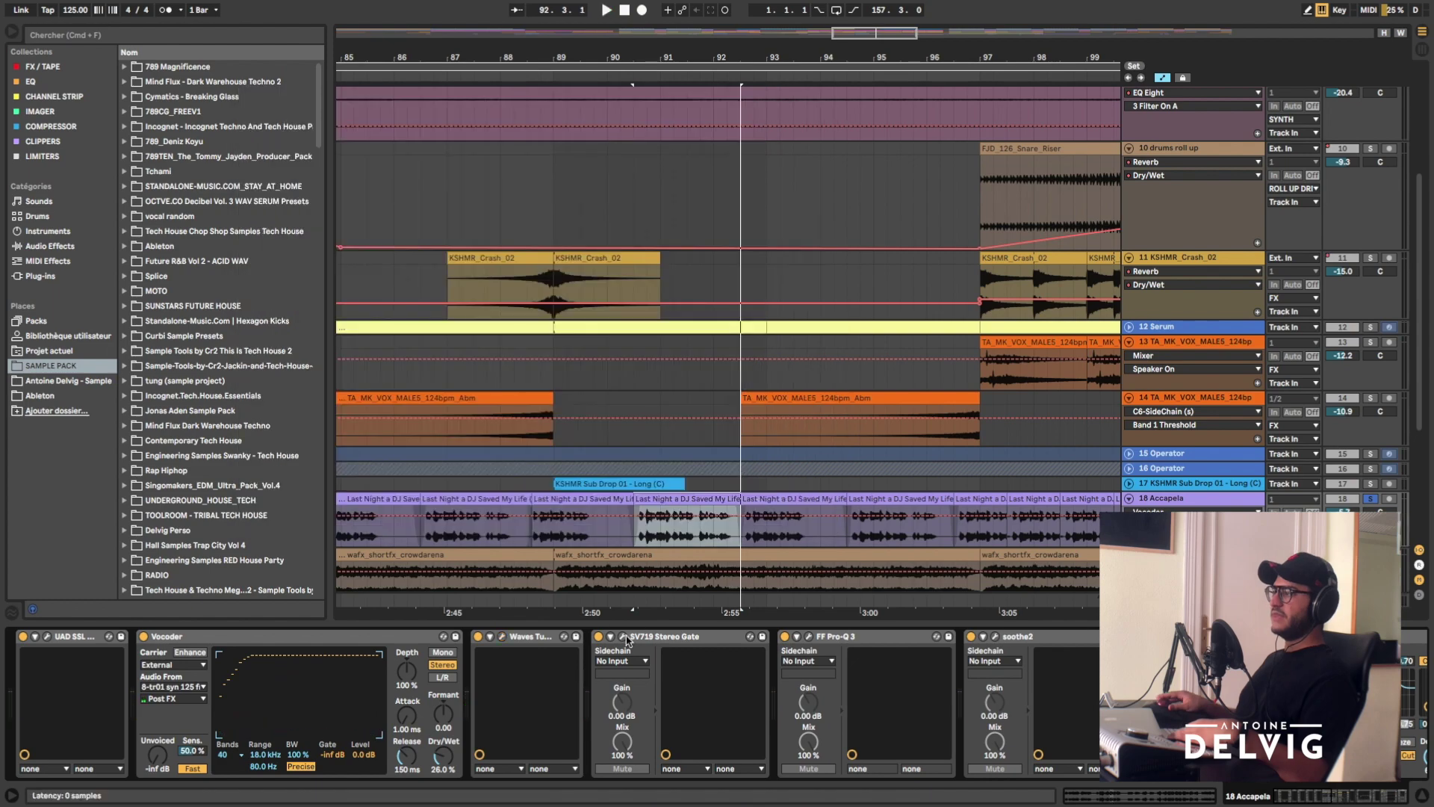
left_click(624, 638)
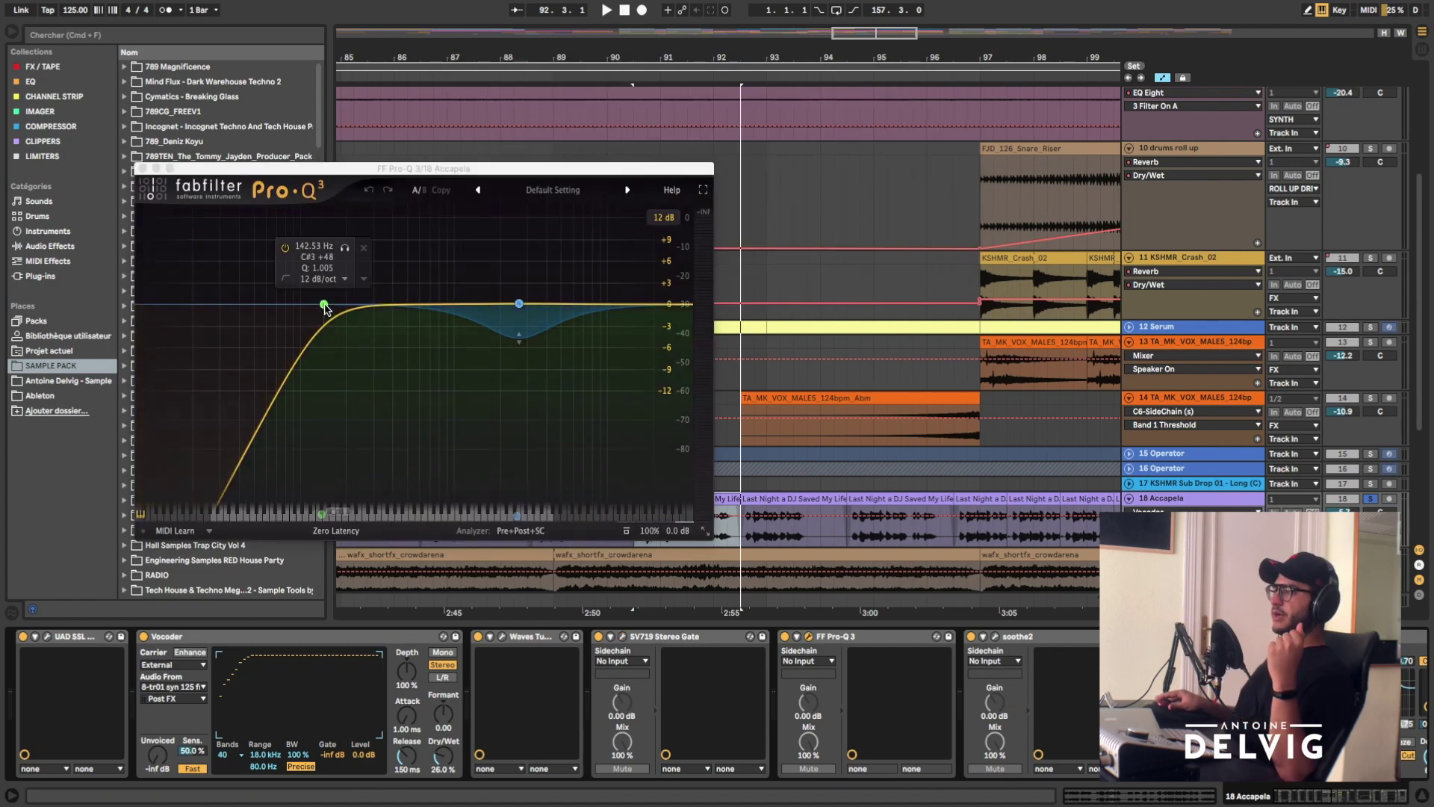
left_click(323, 304)
left_click_drag(248, 171, 300, 160)
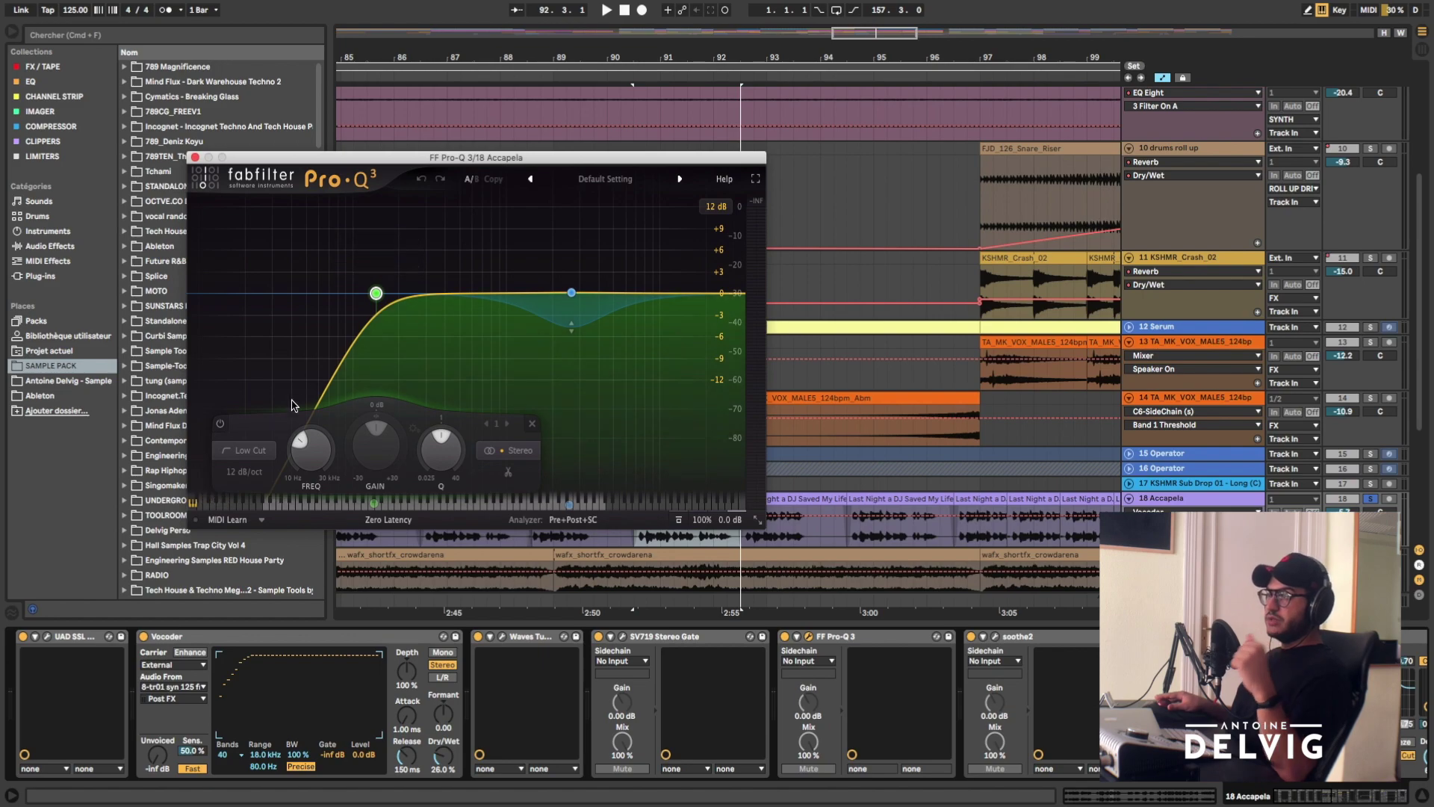
key("space")
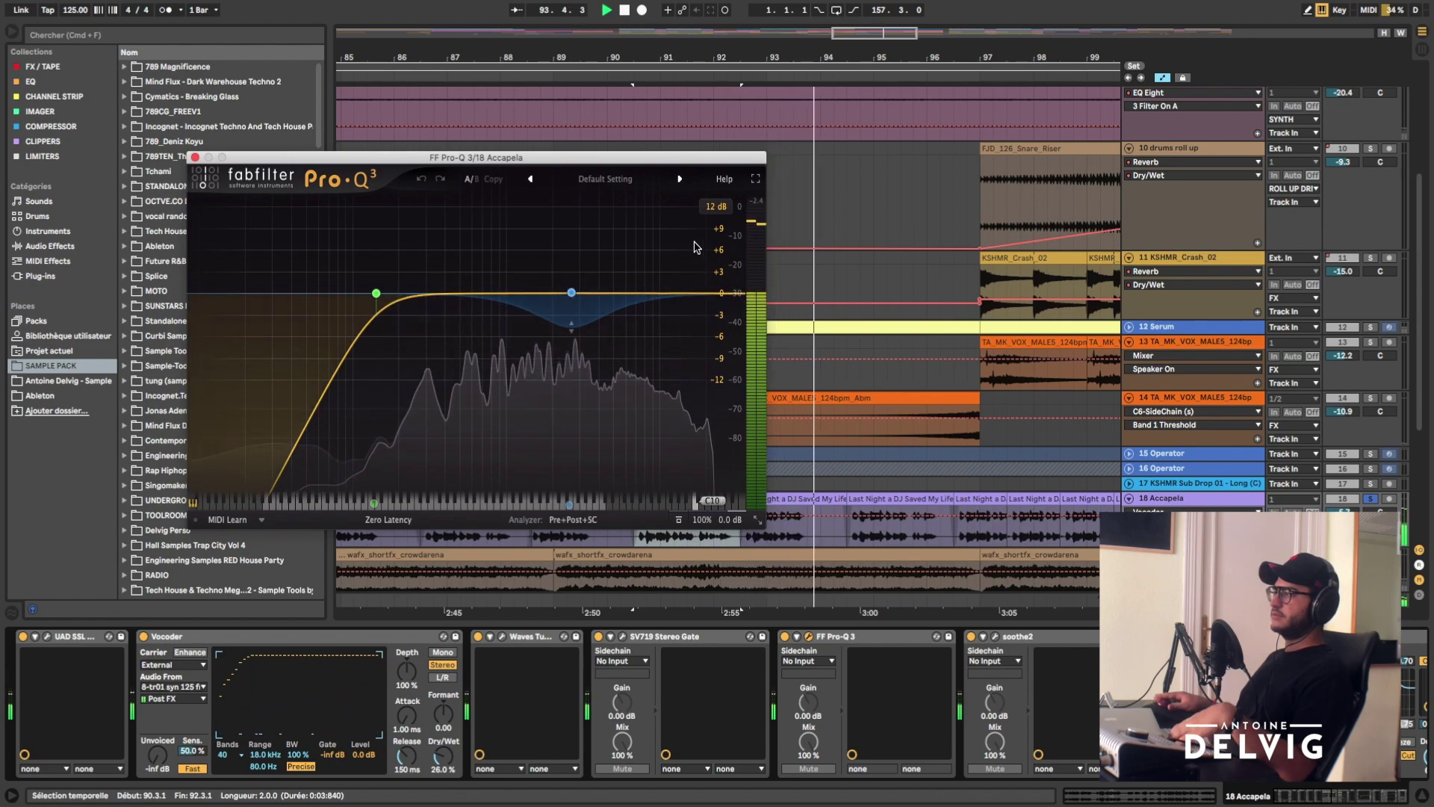
key("space")
- Examine soothe2 on track 18 in place of Pro-Q 3, checking its quality options and playing the vocal through it
left_click(994, 635)
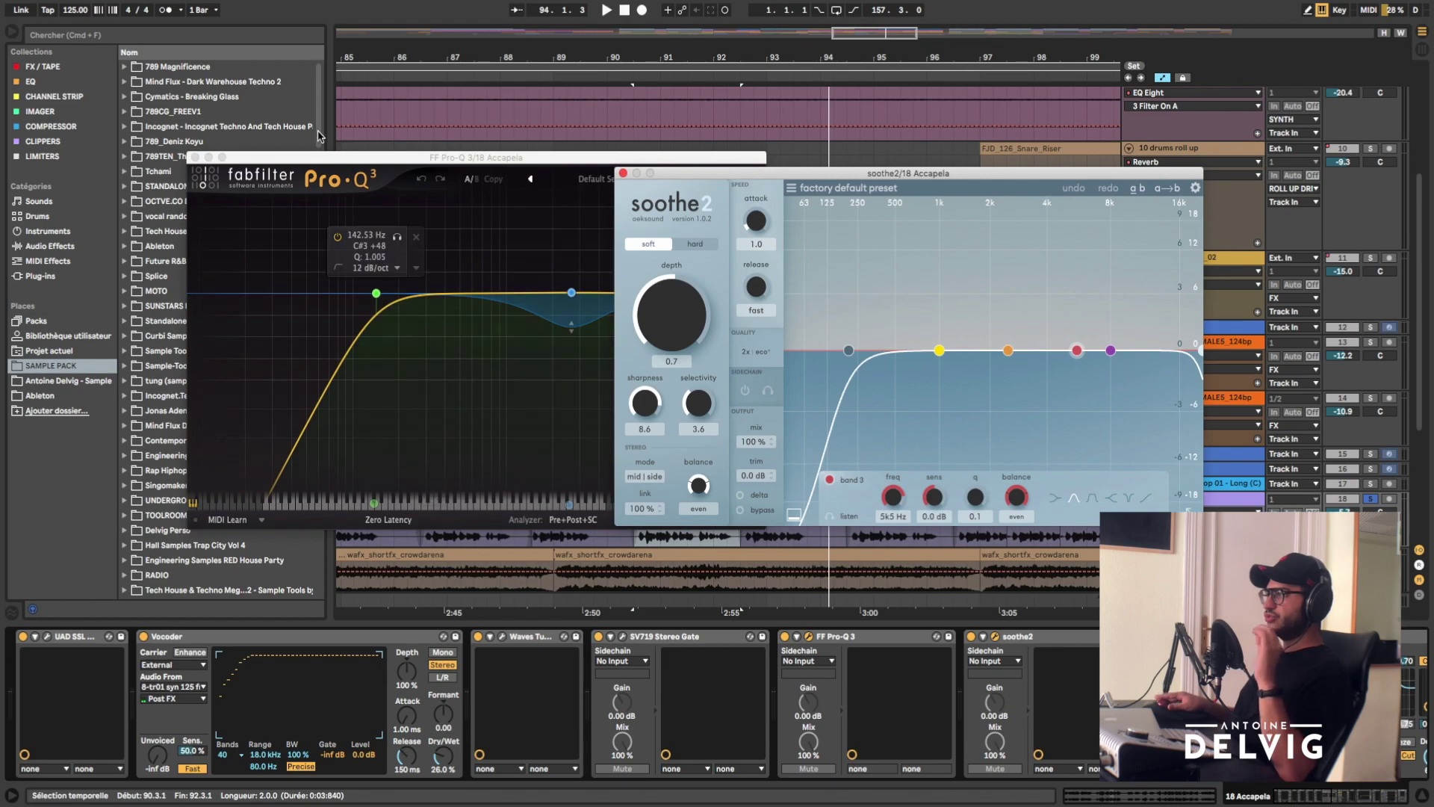
left_click(194, 157)
left_click_drag(820, 173, 539, 174)
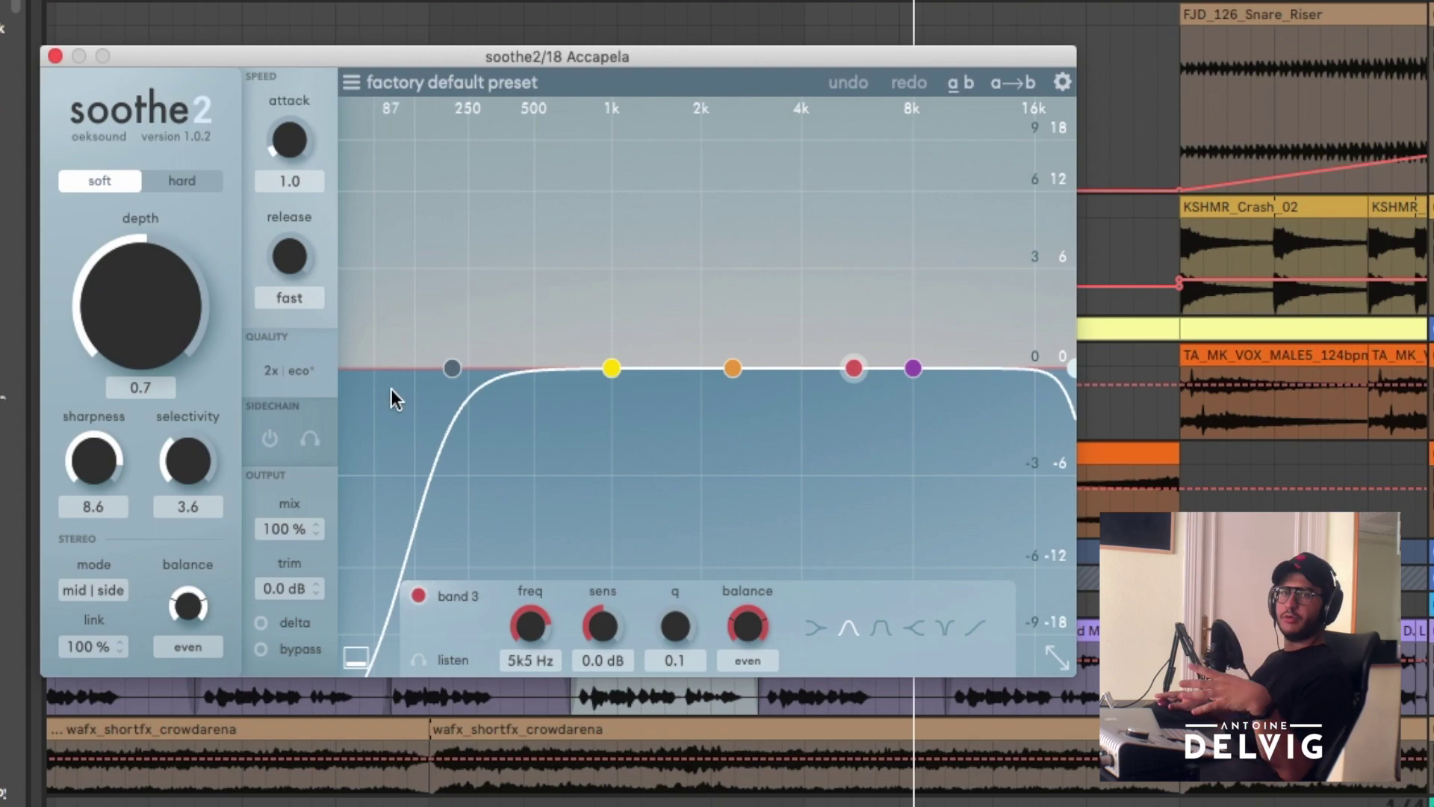
left_click(295, 373)
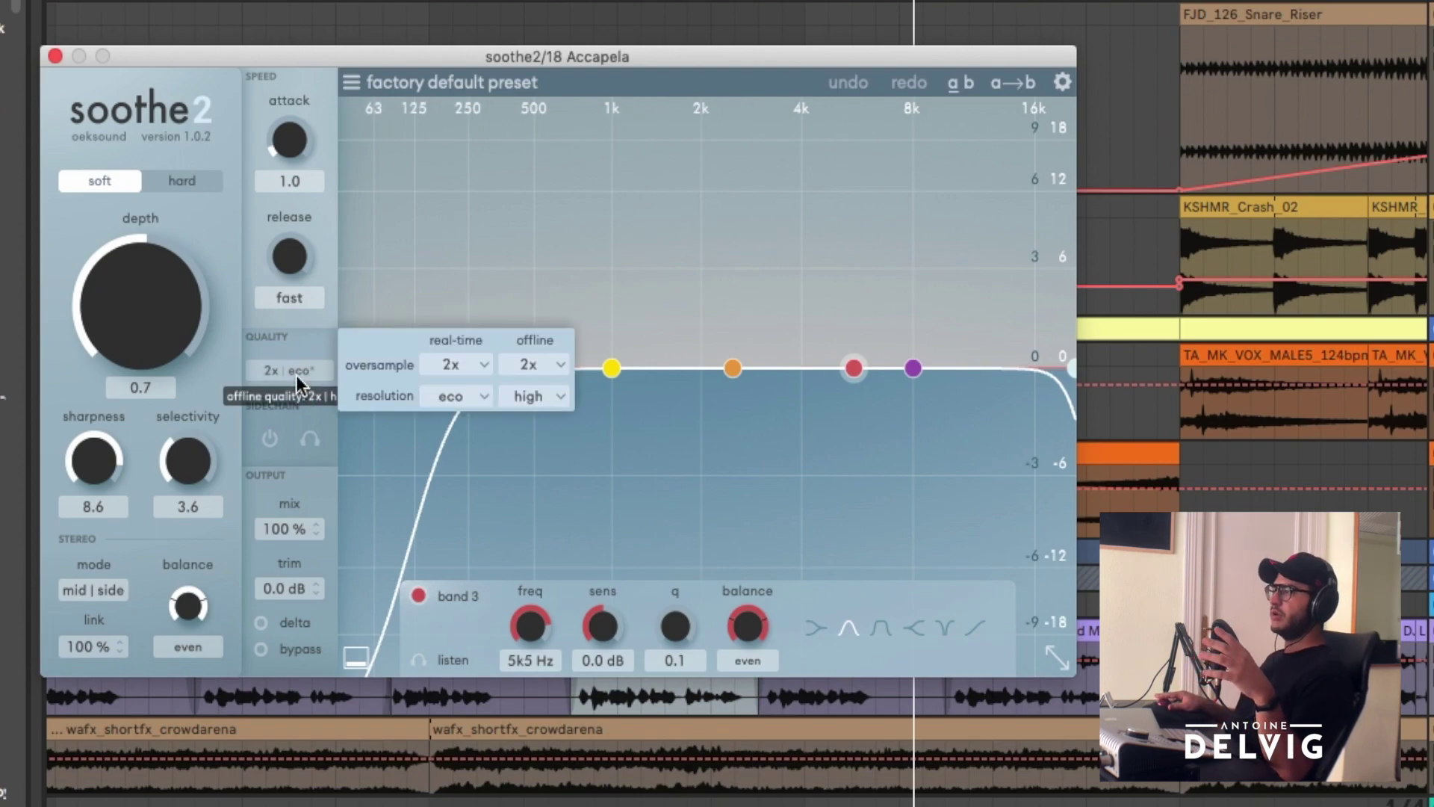
left_click(508, 192)
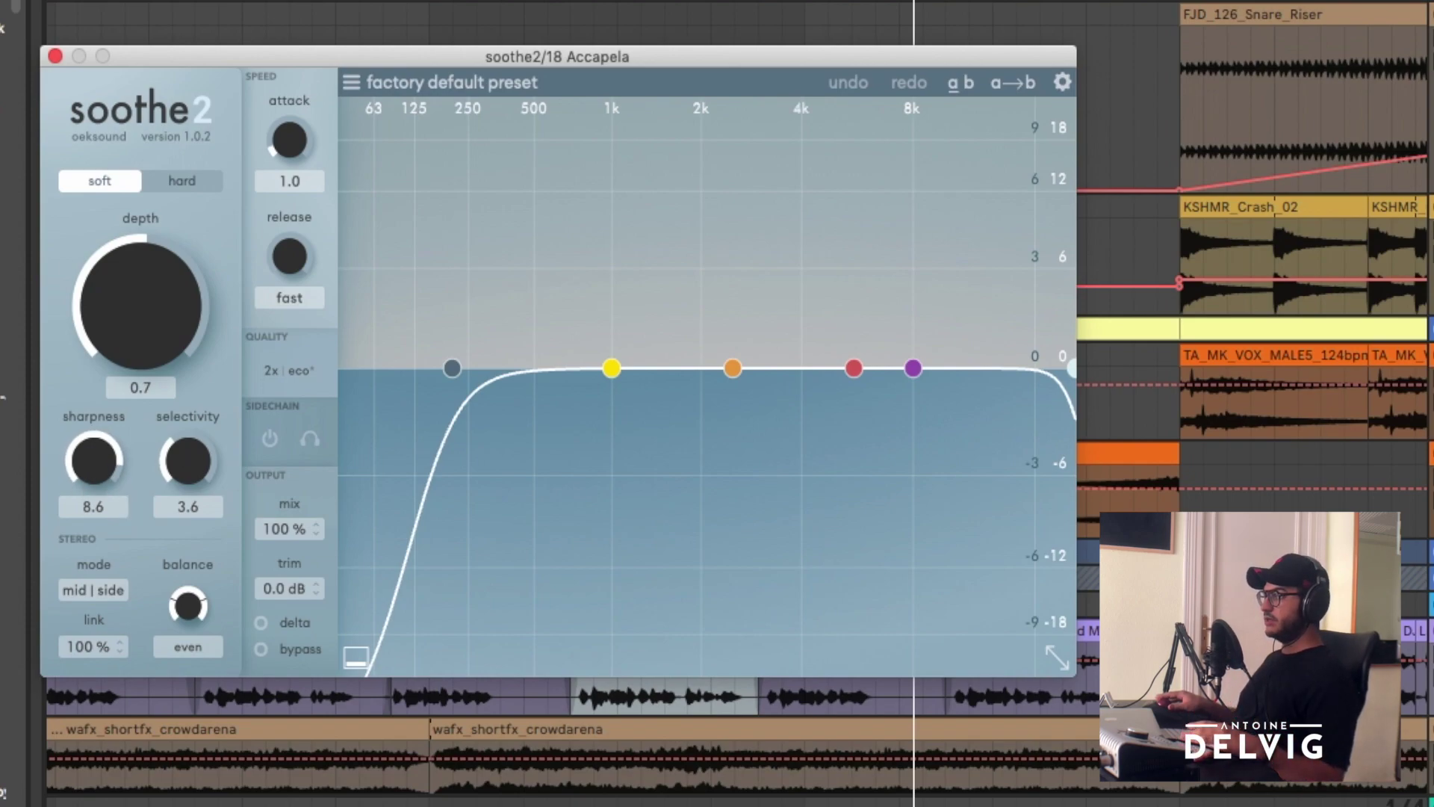
key("space")
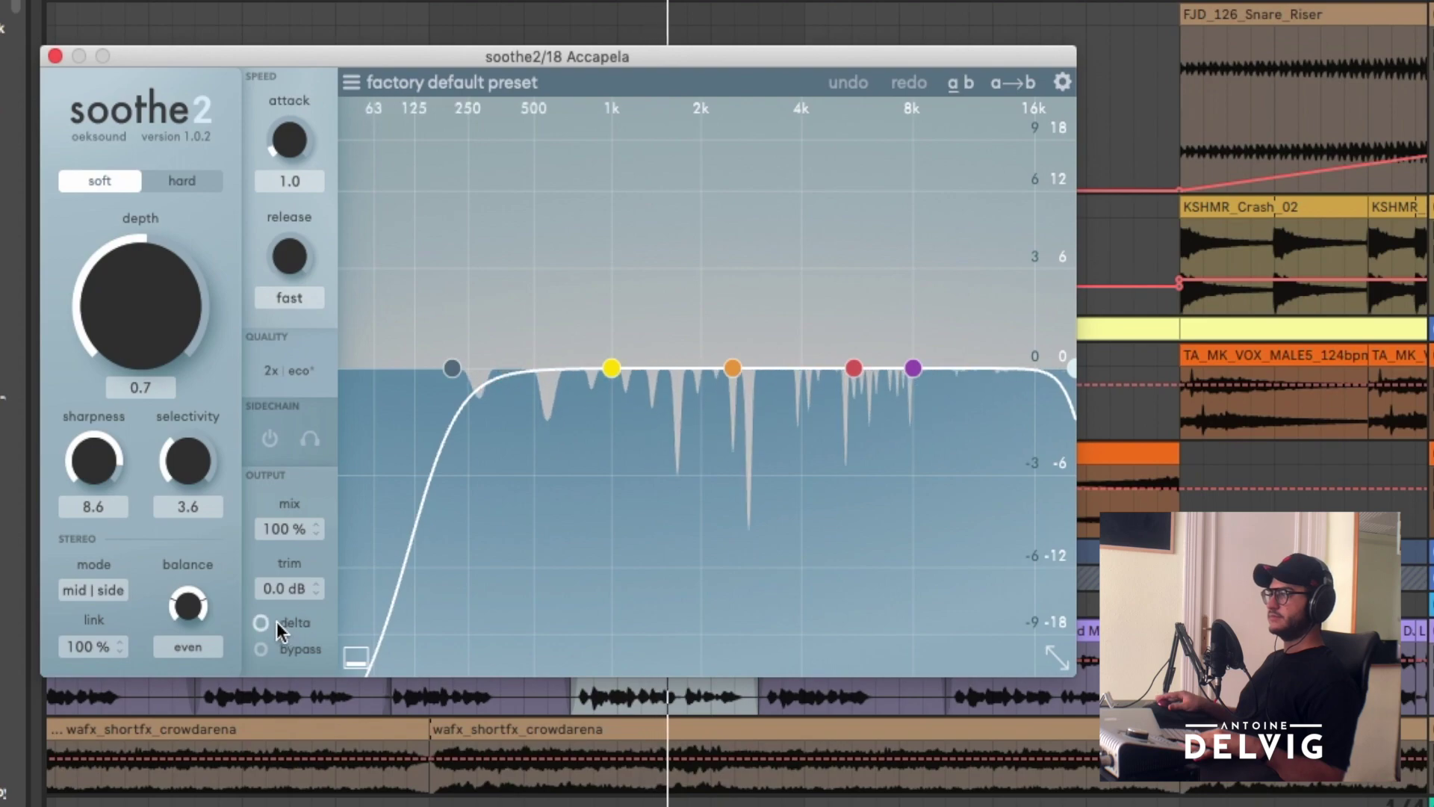
- Try a lower soothe2 sharpness of 4.6 during playback and restore it to 8.6
mouse_move(97, 469)
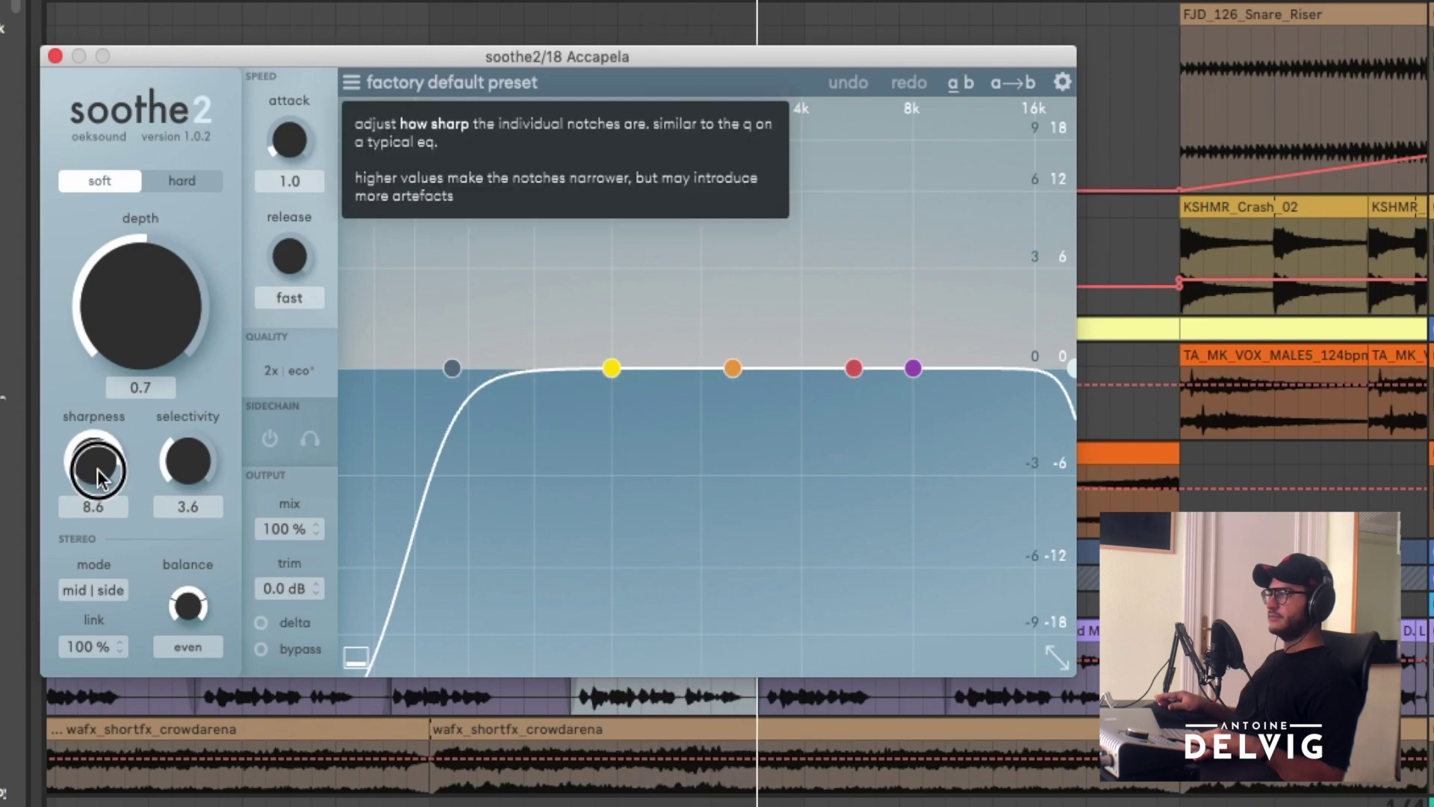
left_click_drag(97, 469, 71, 609)
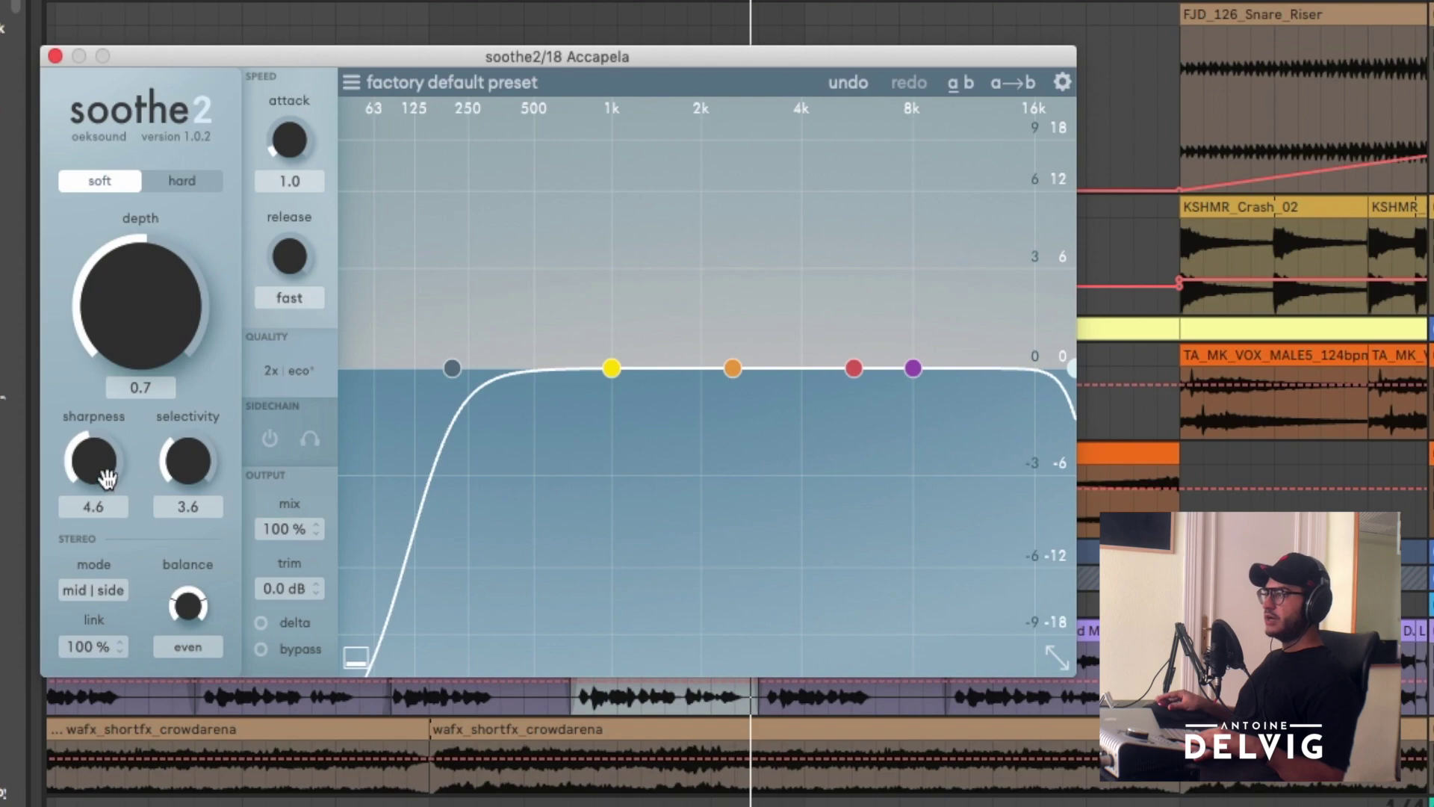
left_click_drag(109, 478, 70, 337)
- Listen to only the signal soothe2 removes by playing the vocal in delta mode, and switch delta off again
left_click(288, 626)
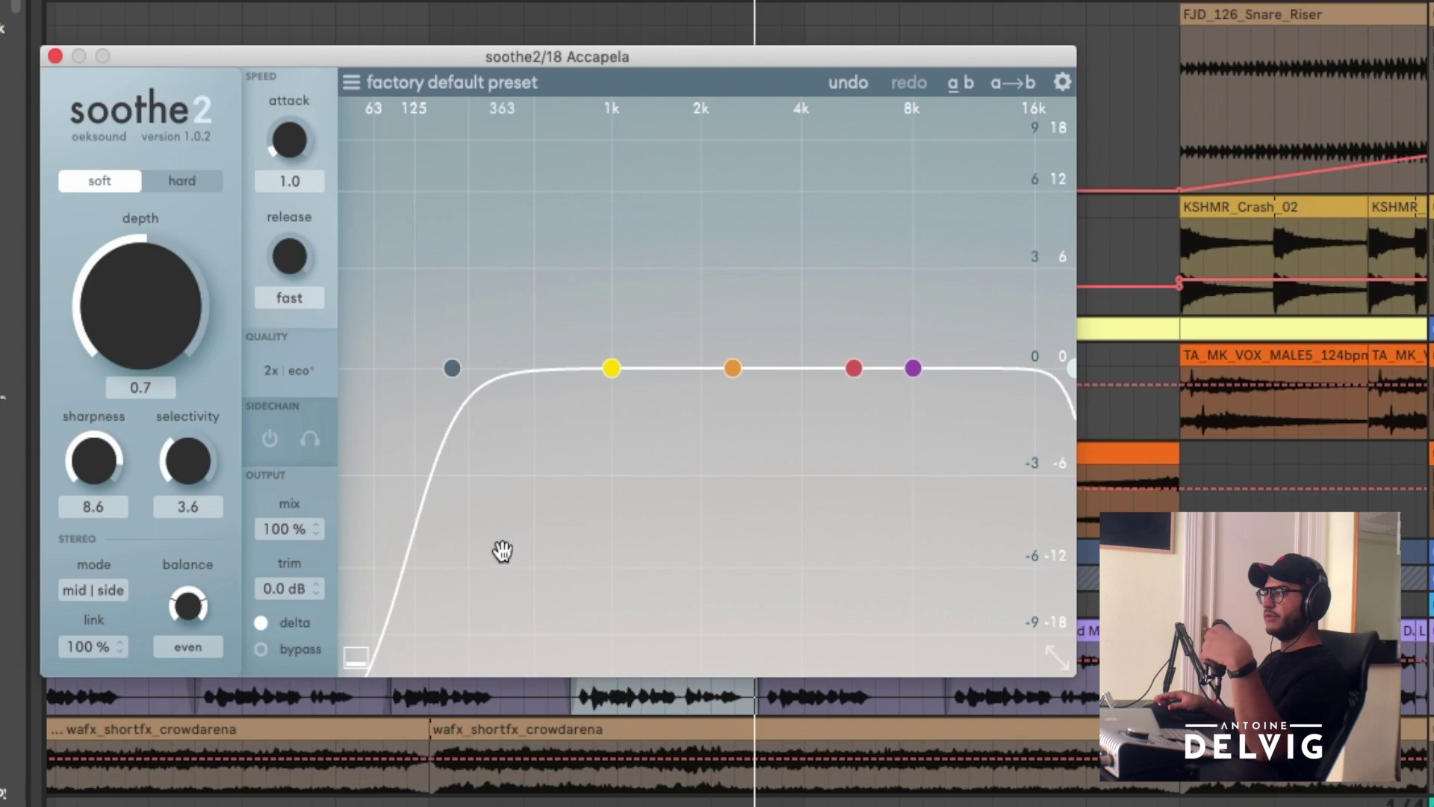
key("space")
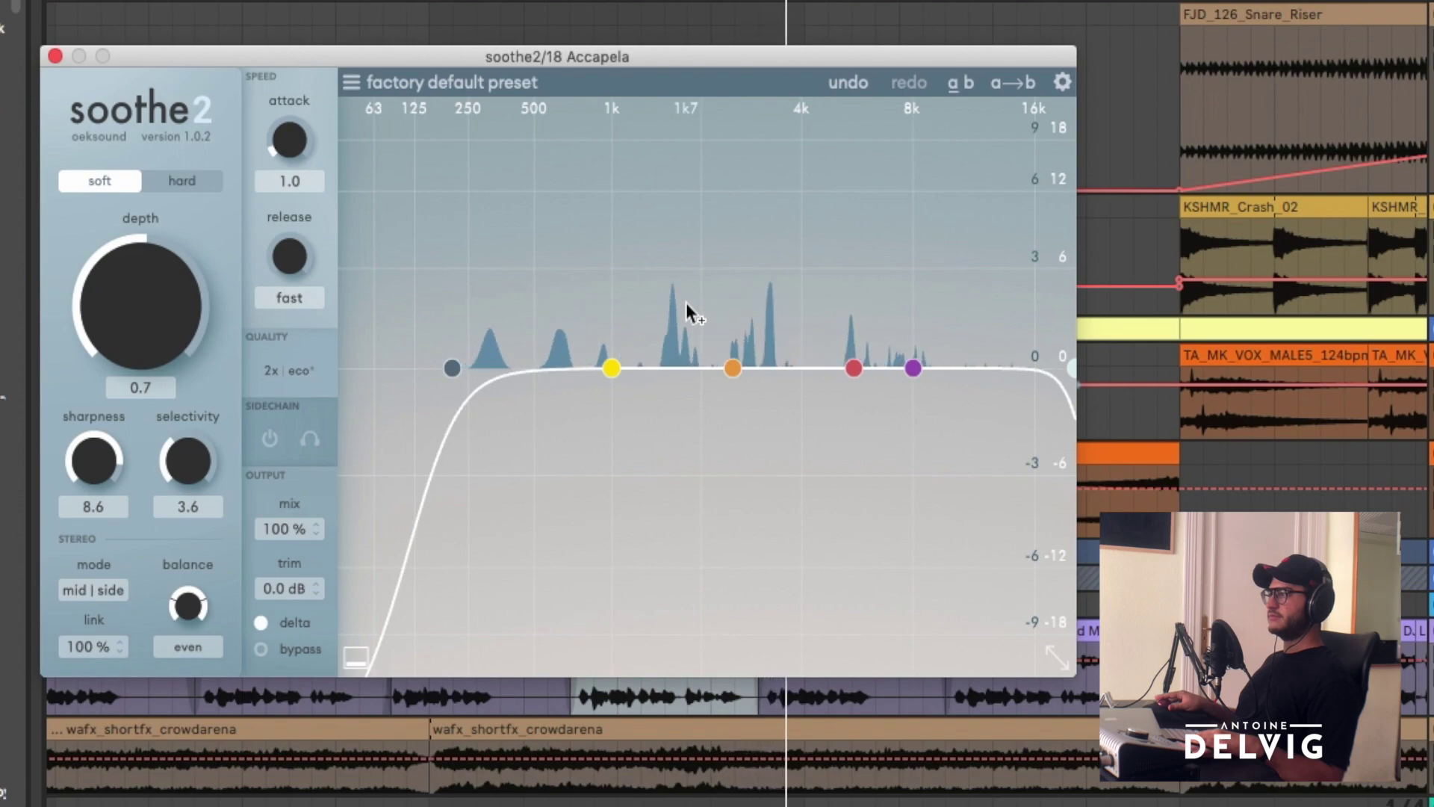
key("space")
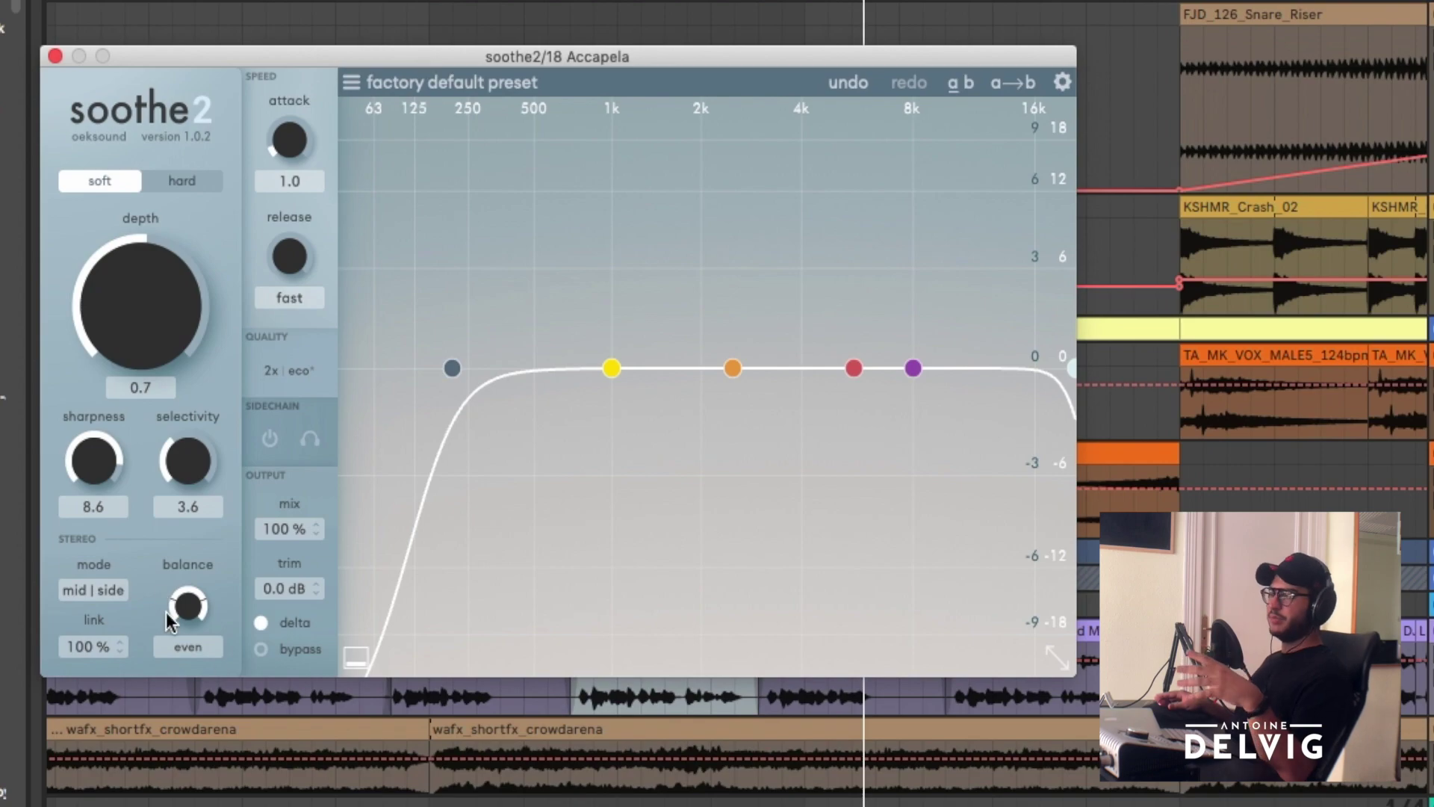
left_click(263, 624)
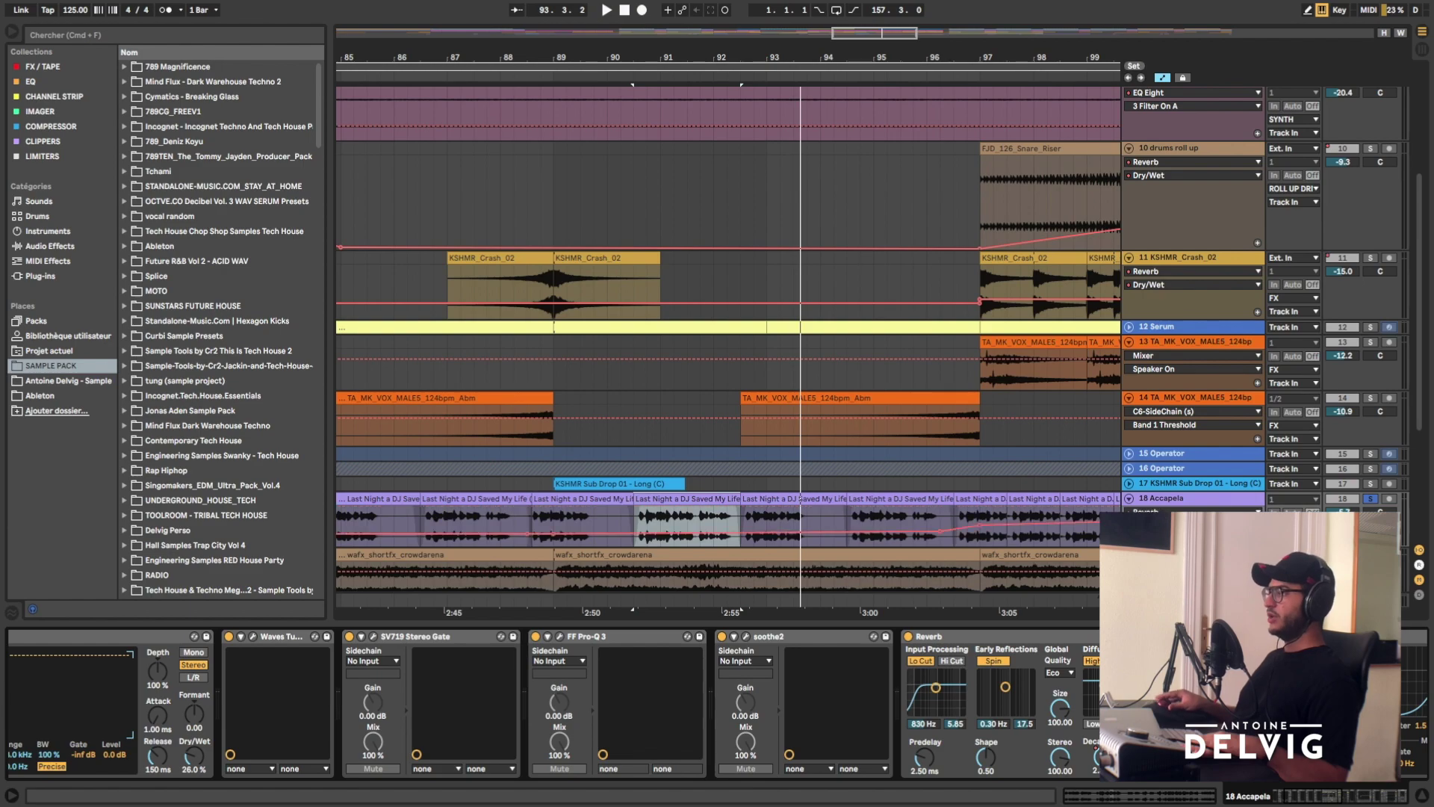
- Play the acapella phrase from 84.3 while examining the Reverb device and its dry/wet automation on track 18
left_click_drag(974, 49, 894, 30)
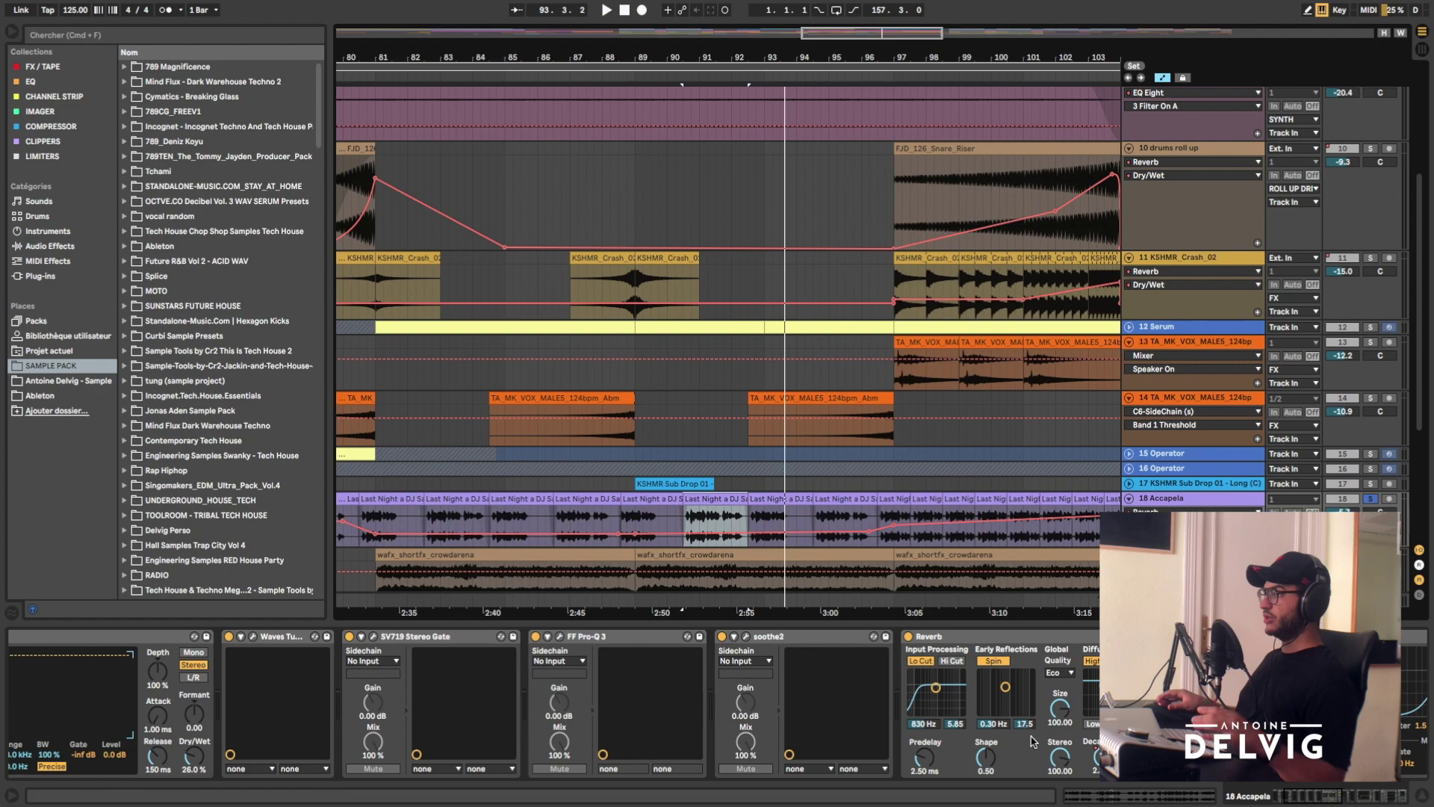
scroll(1033, 741, "right", 5)
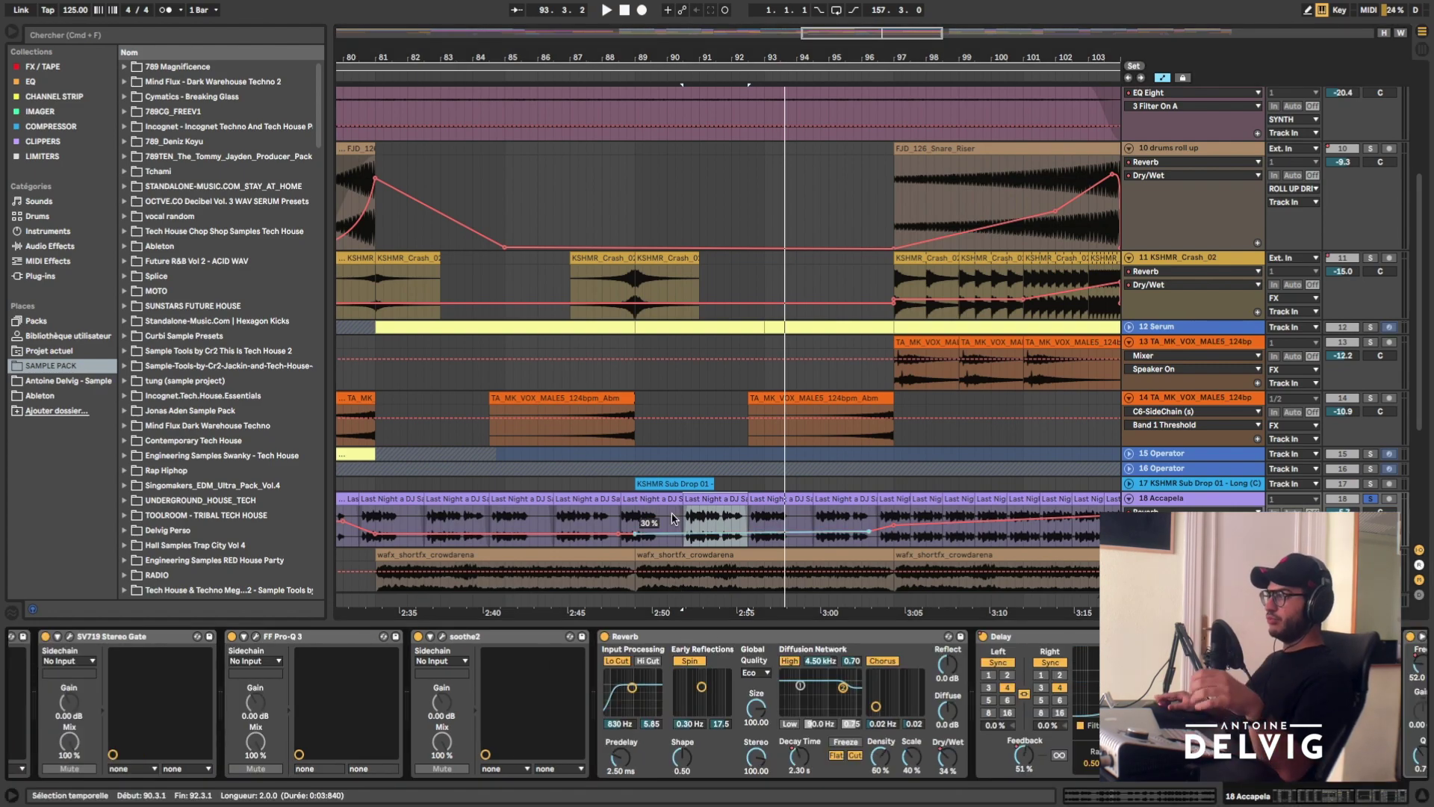
left_click(508, 500)
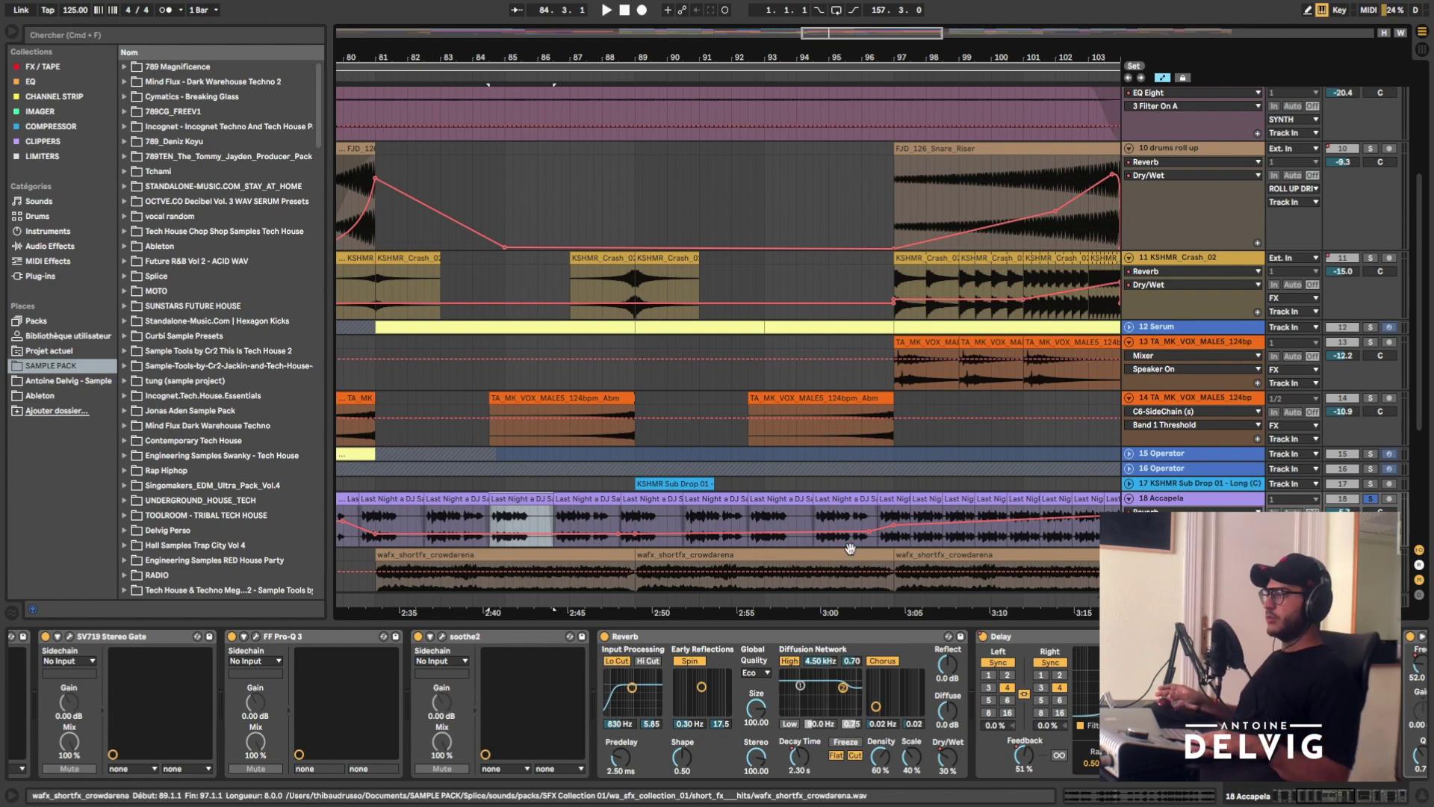
key("space")
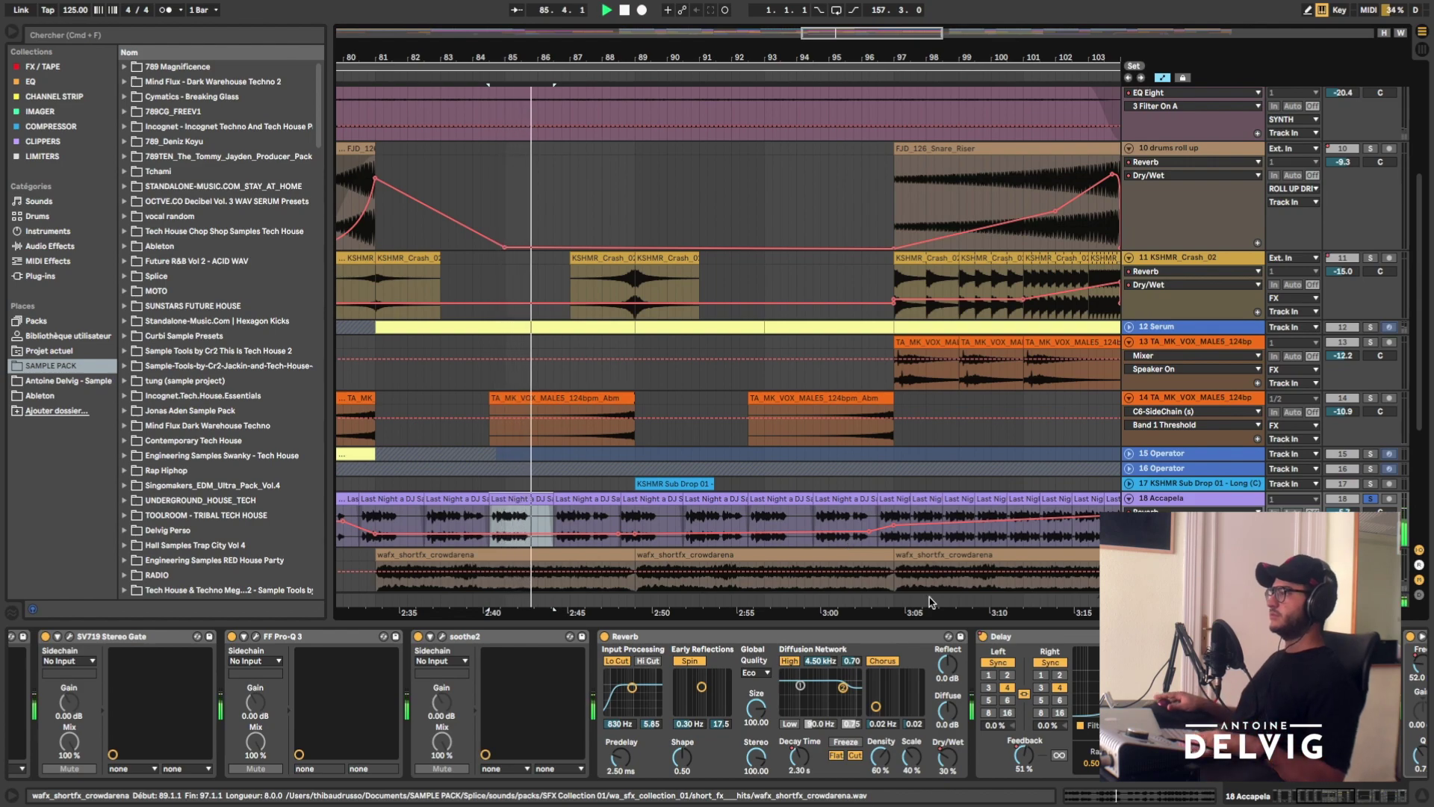
- Examine the UAD API 550A on track 18 and play the phrase from 90.3, comparing its power off and on
left_click_drag(1299, 800, 1318, 799)
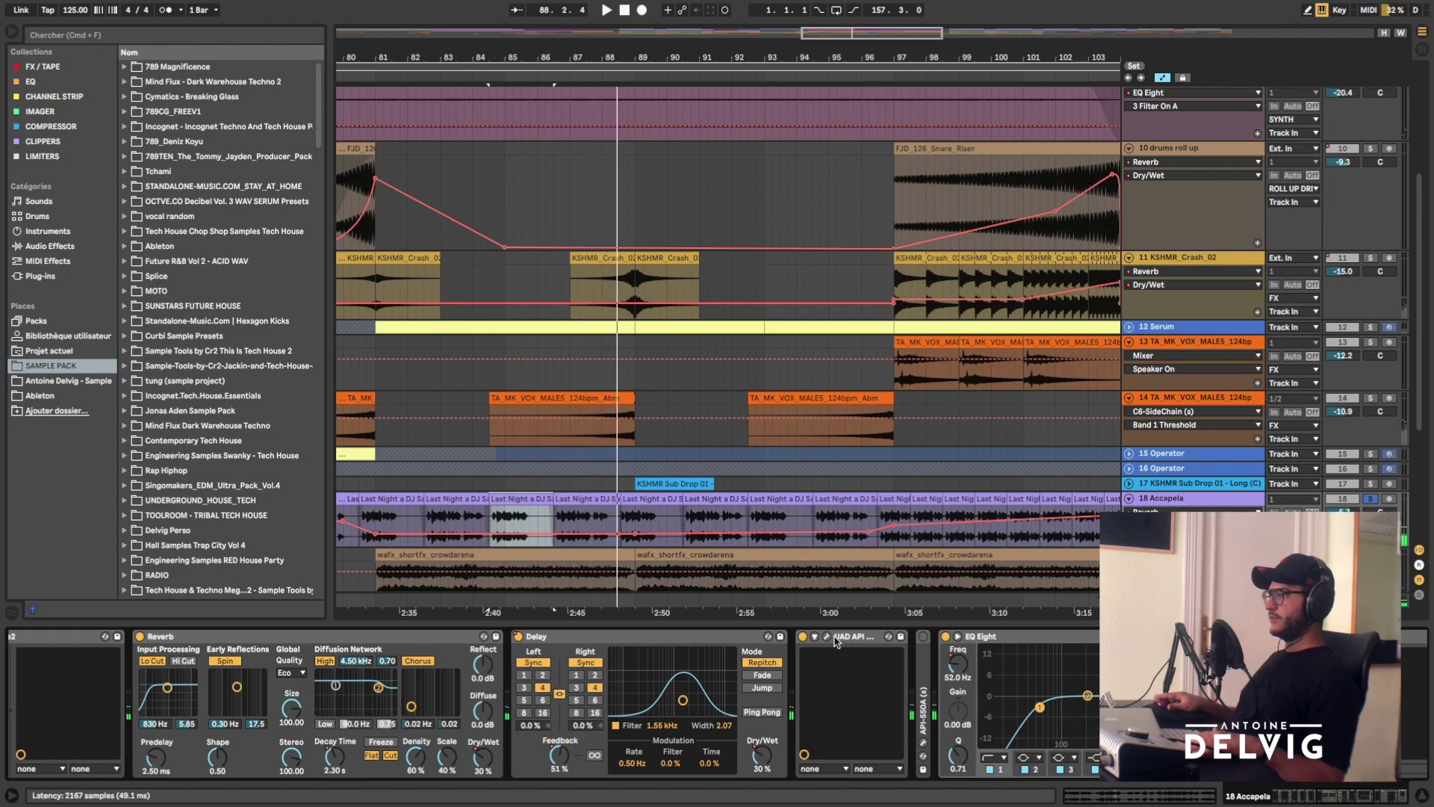
left_click(825, 636)
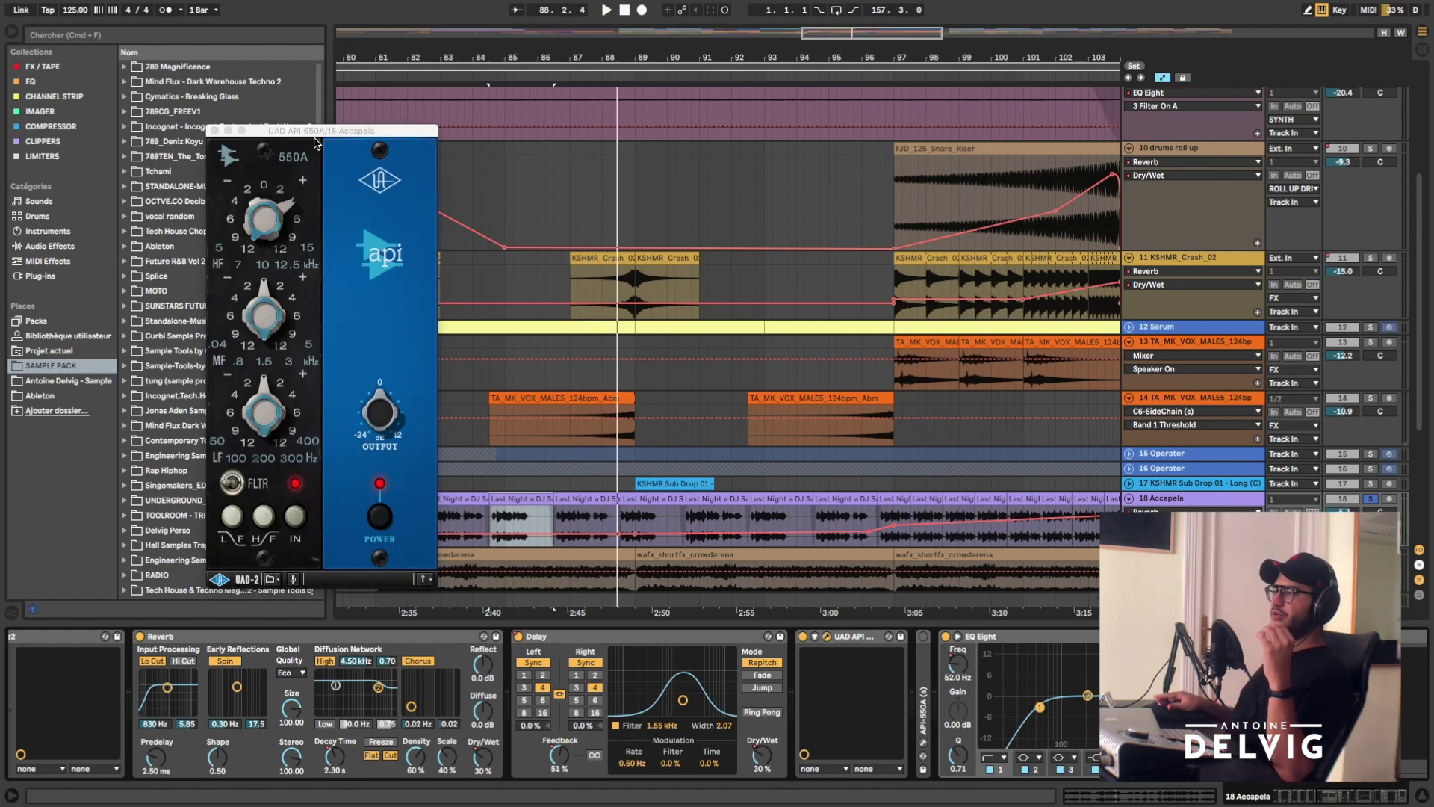
left_click_drag(351, 130, 566, 105)
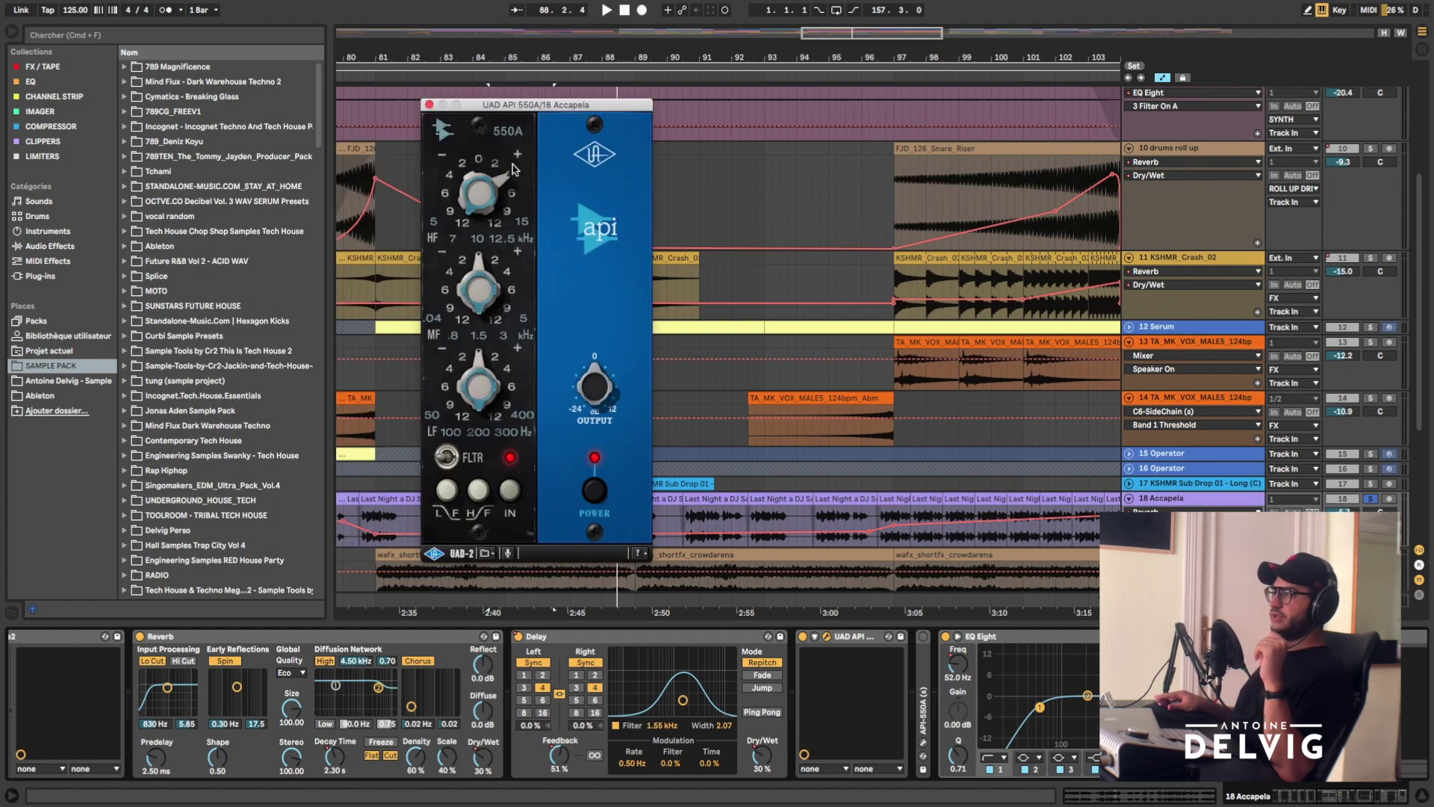
left_click(710, 519)
key("space")
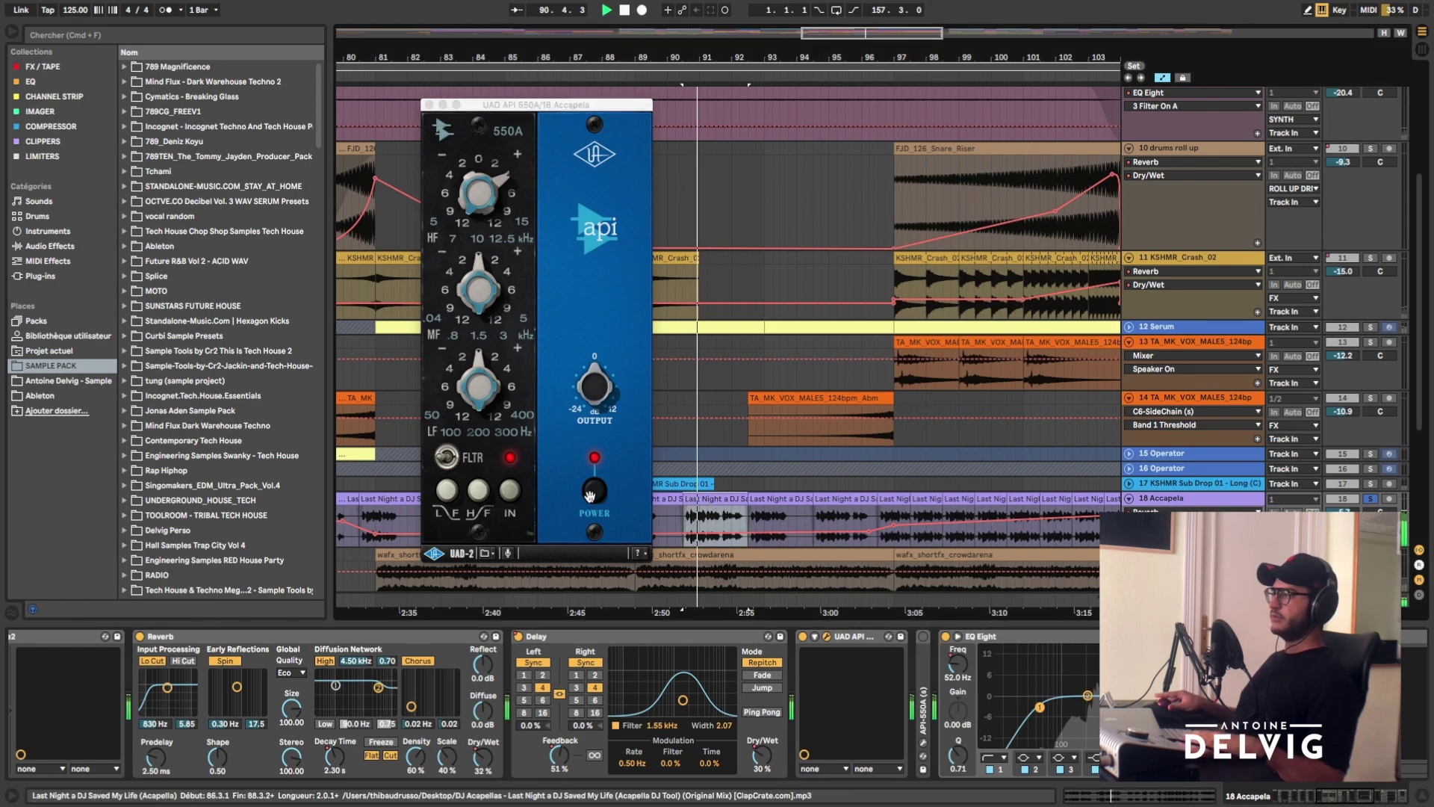
left_click(590, 493)
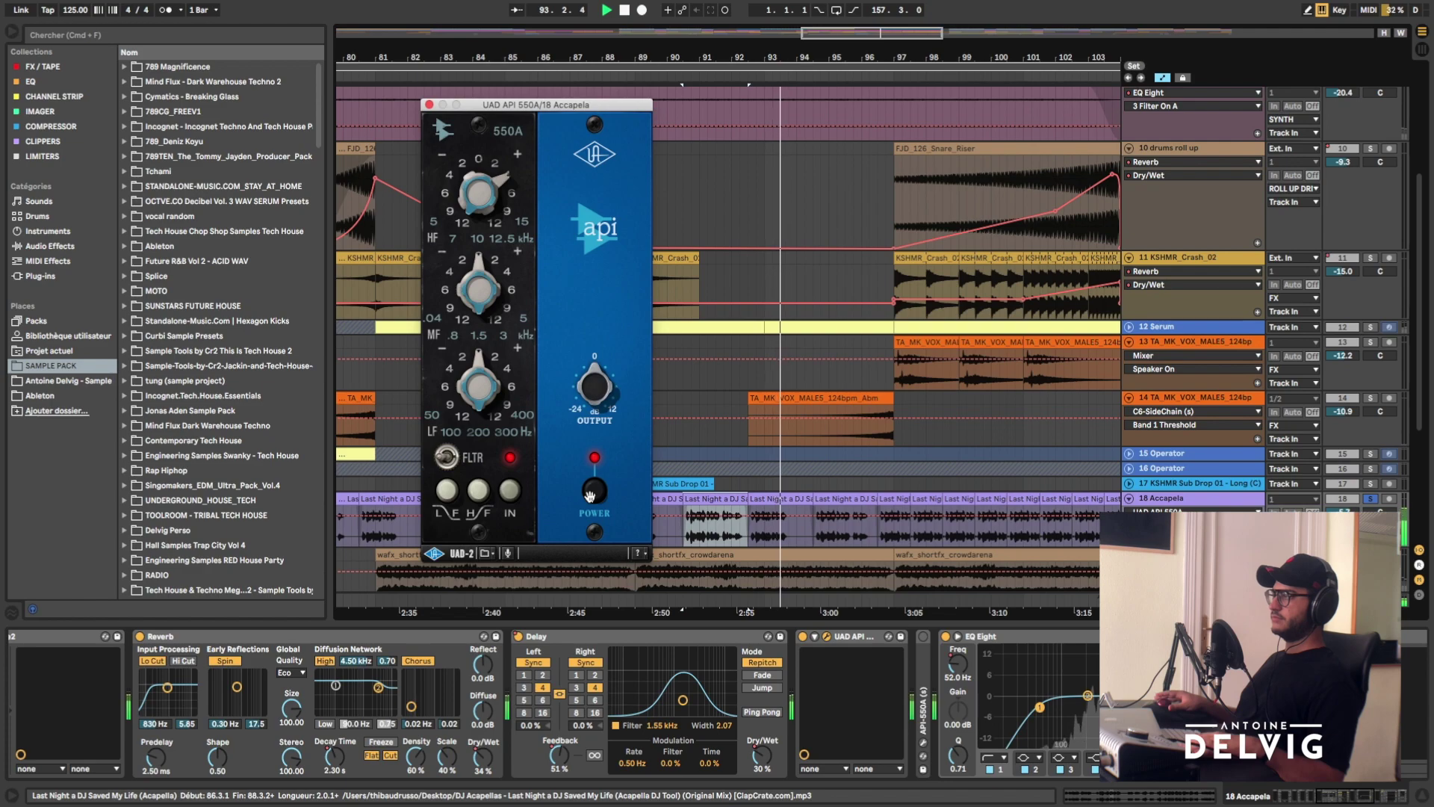
left_click(590, 493)
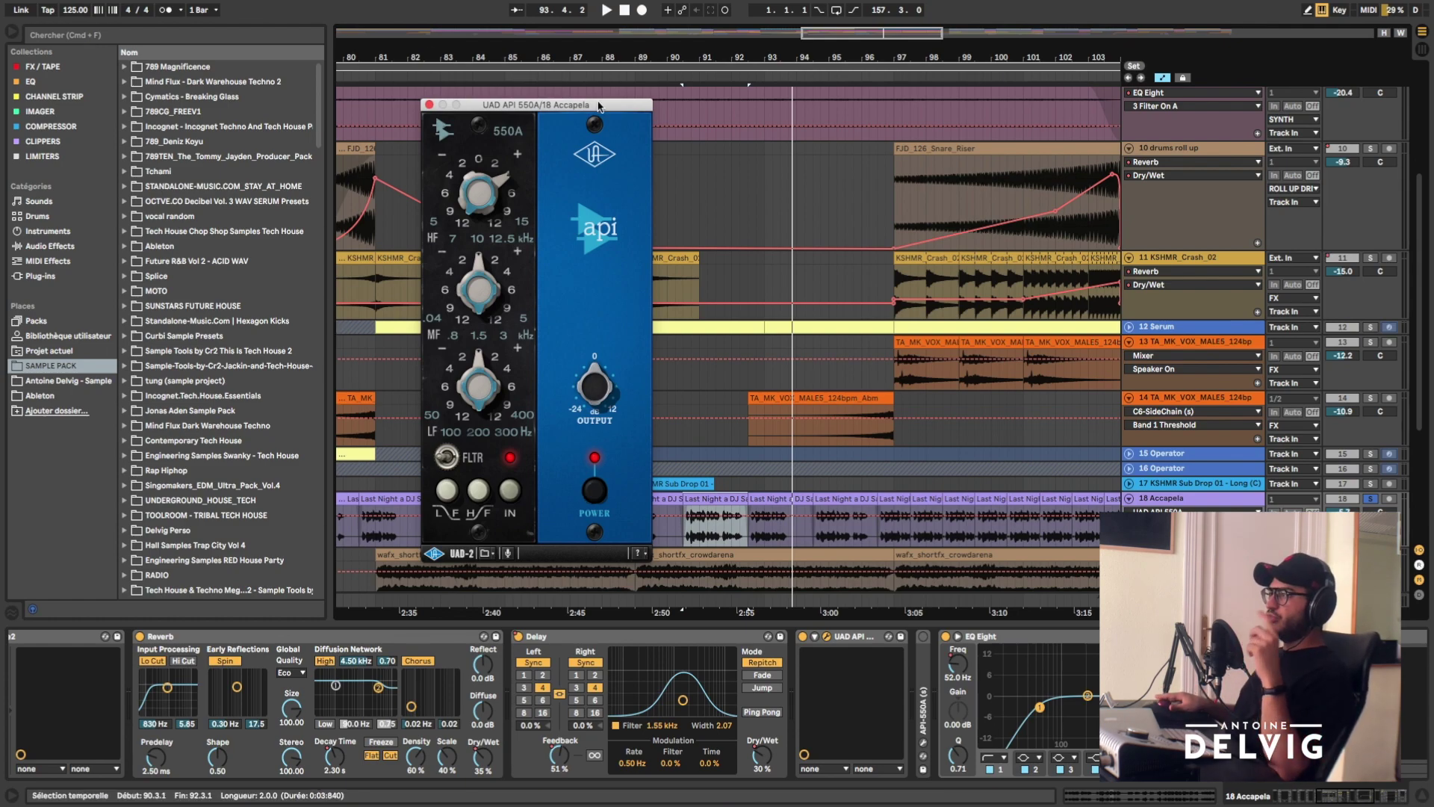
- Show the Waves API-550A side by side with the UAD API 550A to compare their EQ settings
double_click(926, 684)
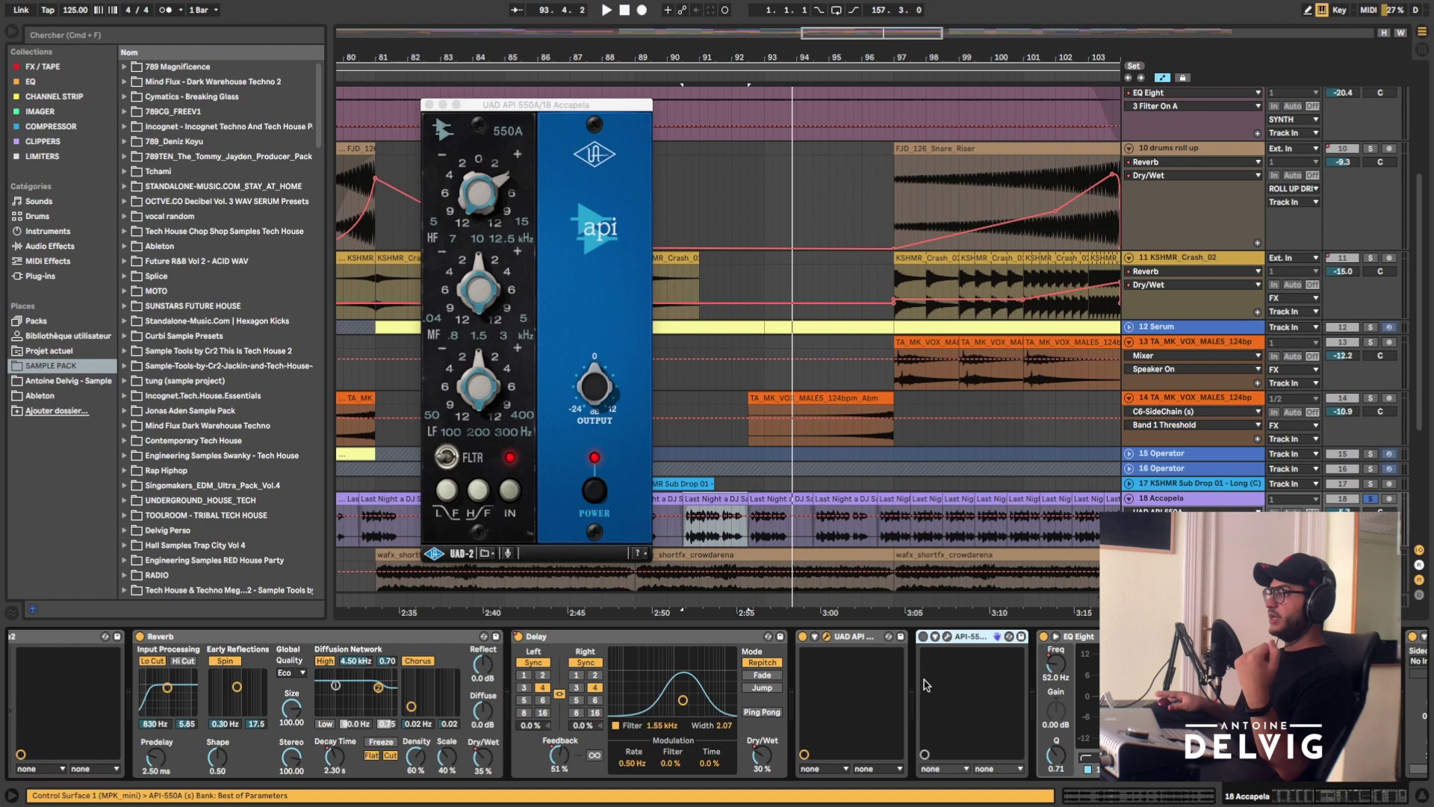
left_click(947, 636)
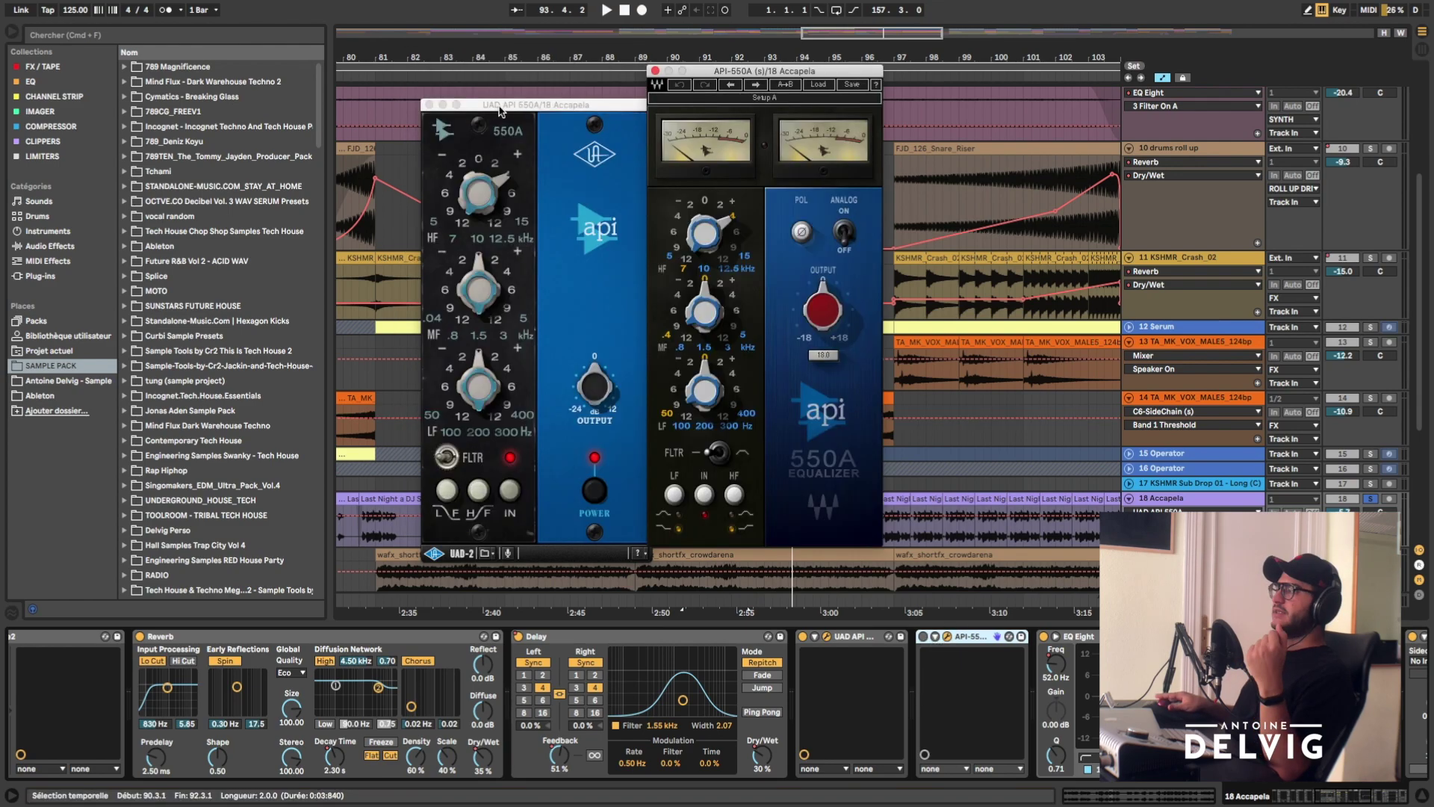
left_click_drag(499, 109, 403, 86)
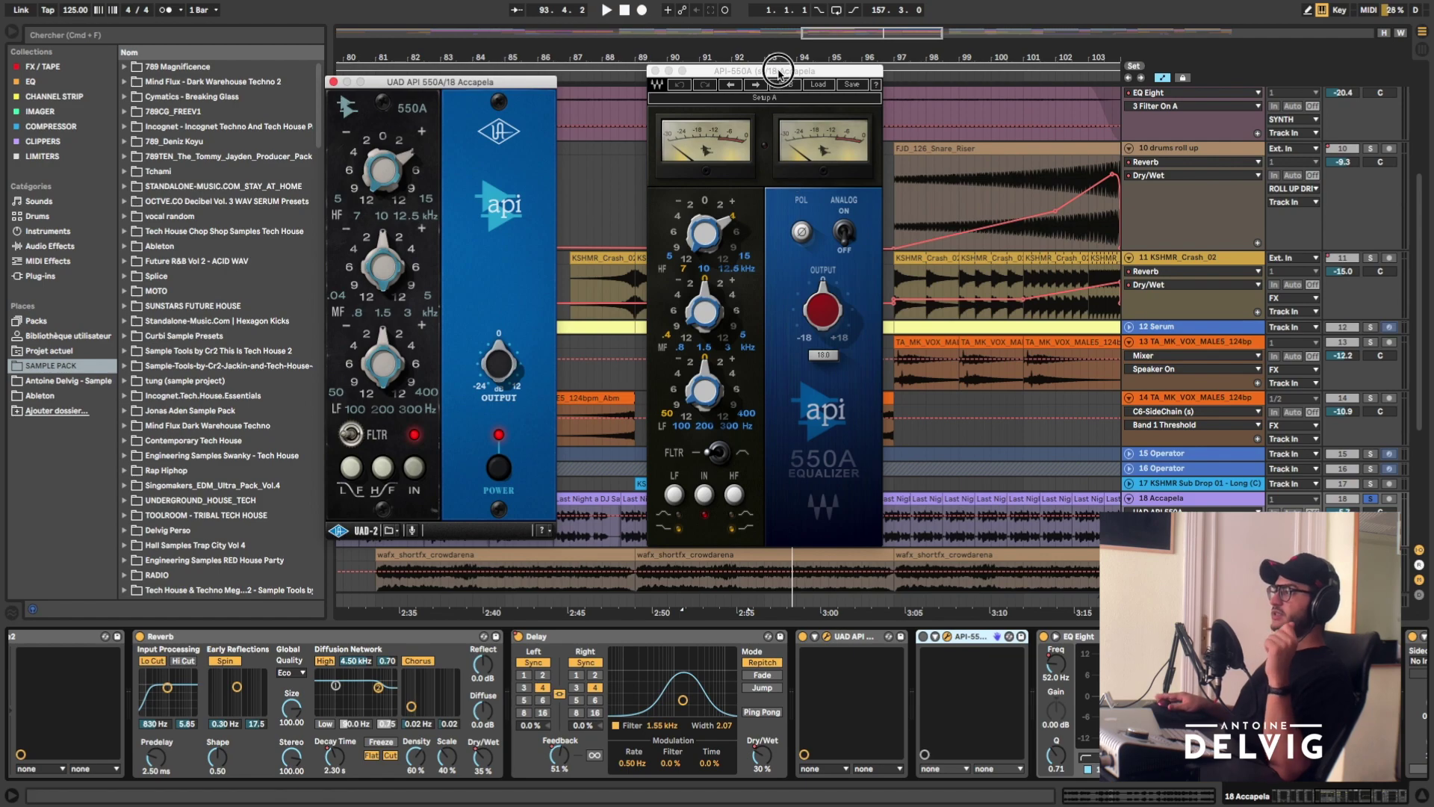
left_click_drag(777, 71, 689, 82)
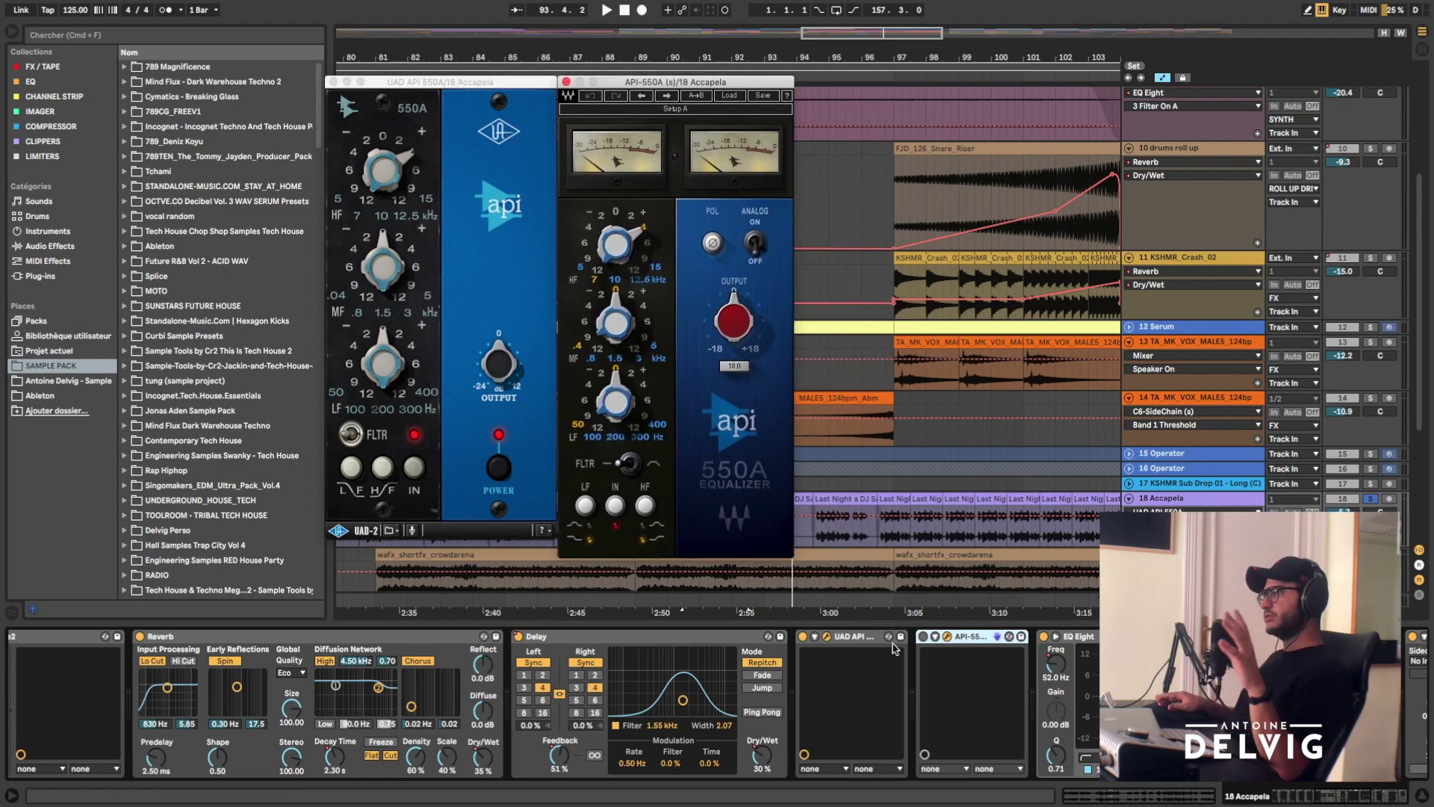
- Turn off and collapse the UAD API 550A, then play the phrase from 90.3, comparing the Waves API-550A on and off
left_click(801, 637)
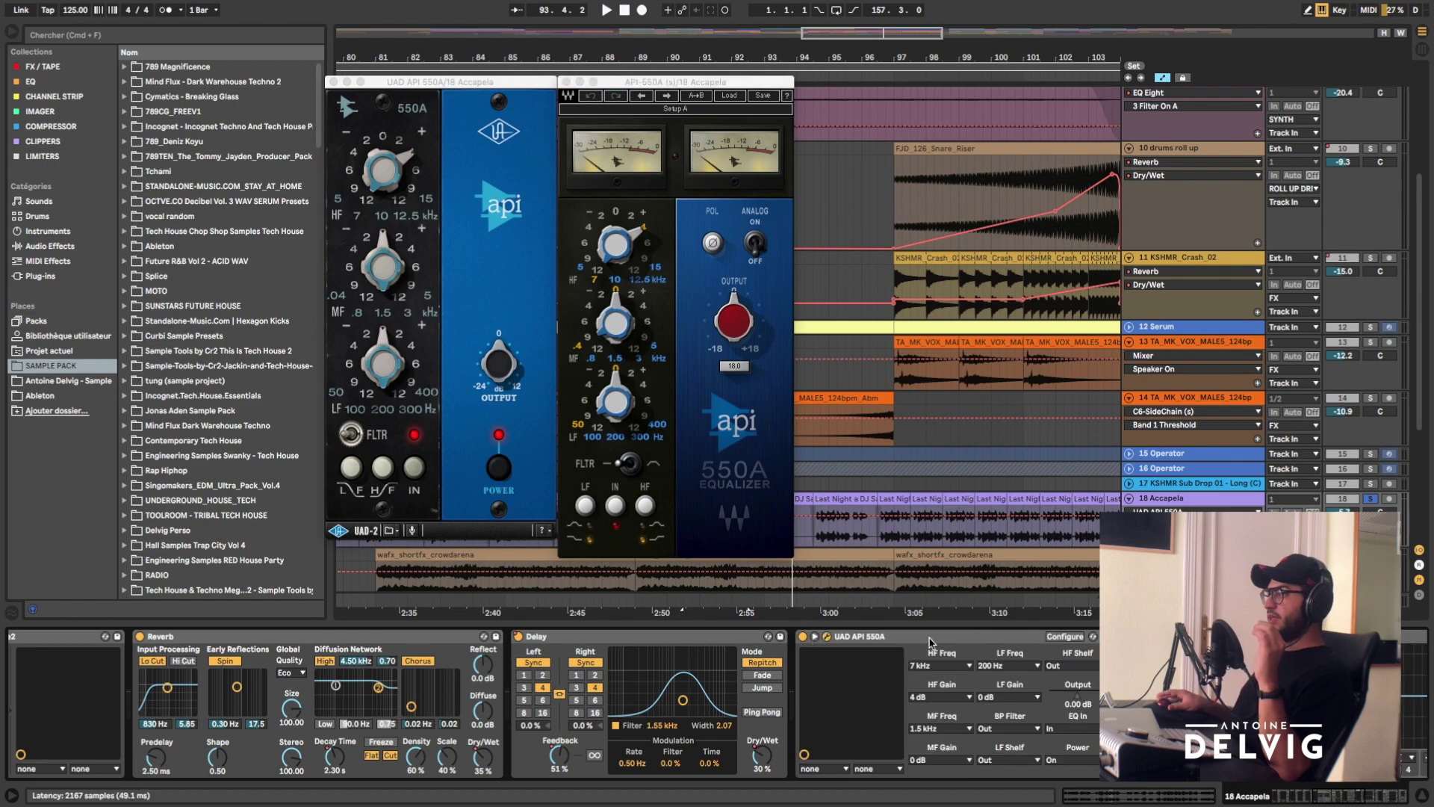
left_click(824, 639)
left_click(814, 639)
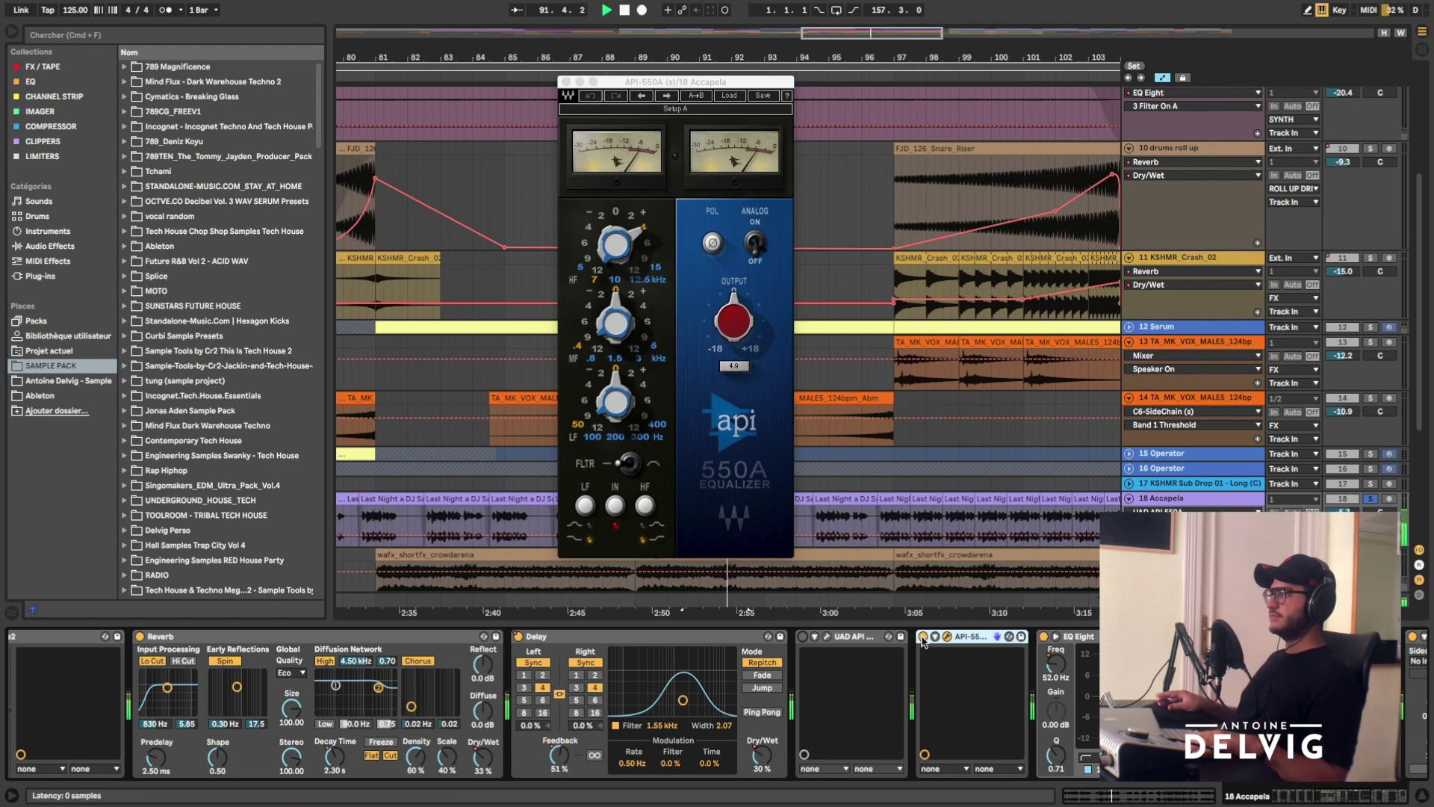
left_click(923, 636)
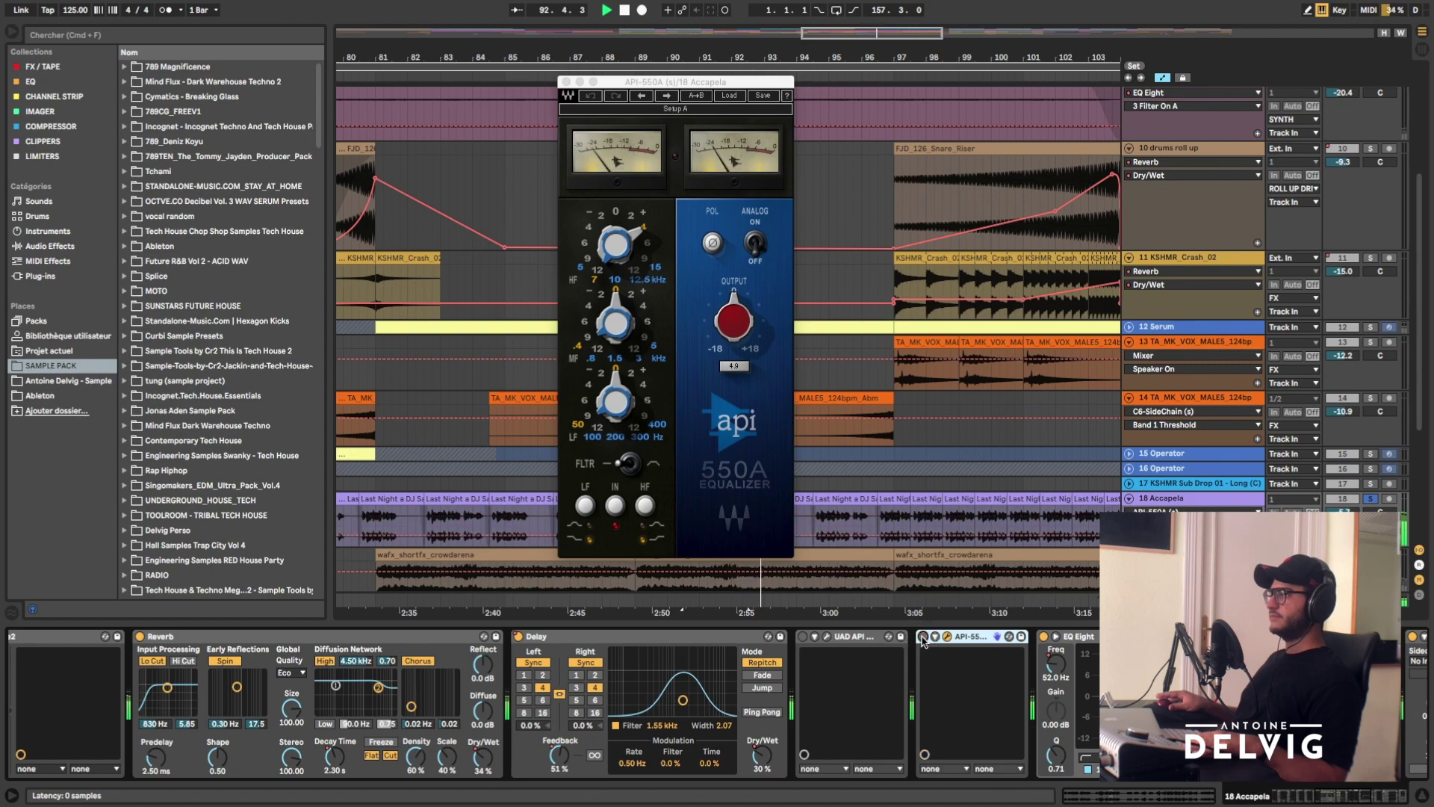
left_click(923, 636)
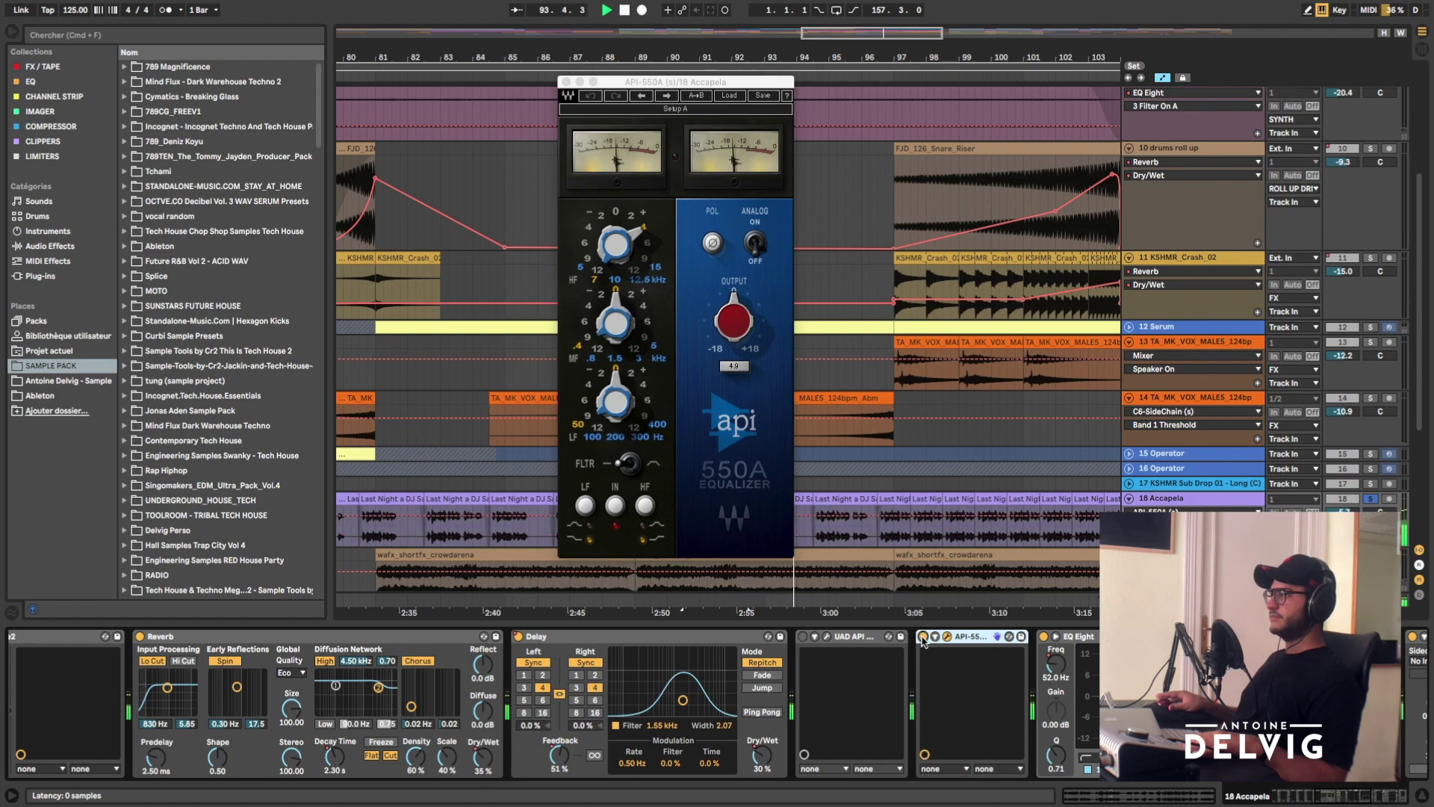
key("space")
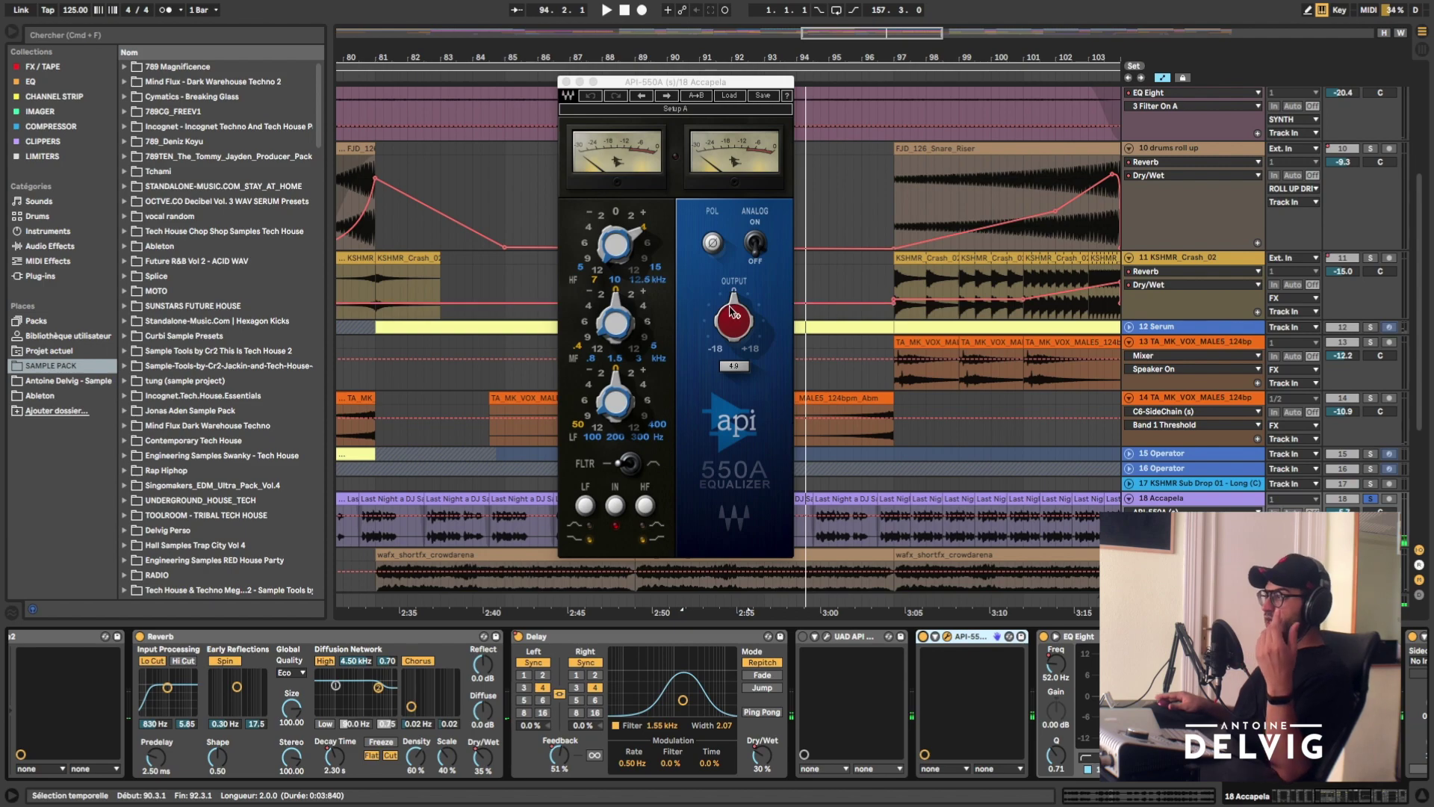
- Turn the UAD API 550A back on and delete the Waves API-550A from the acapella's chain
left_click(924, 636)
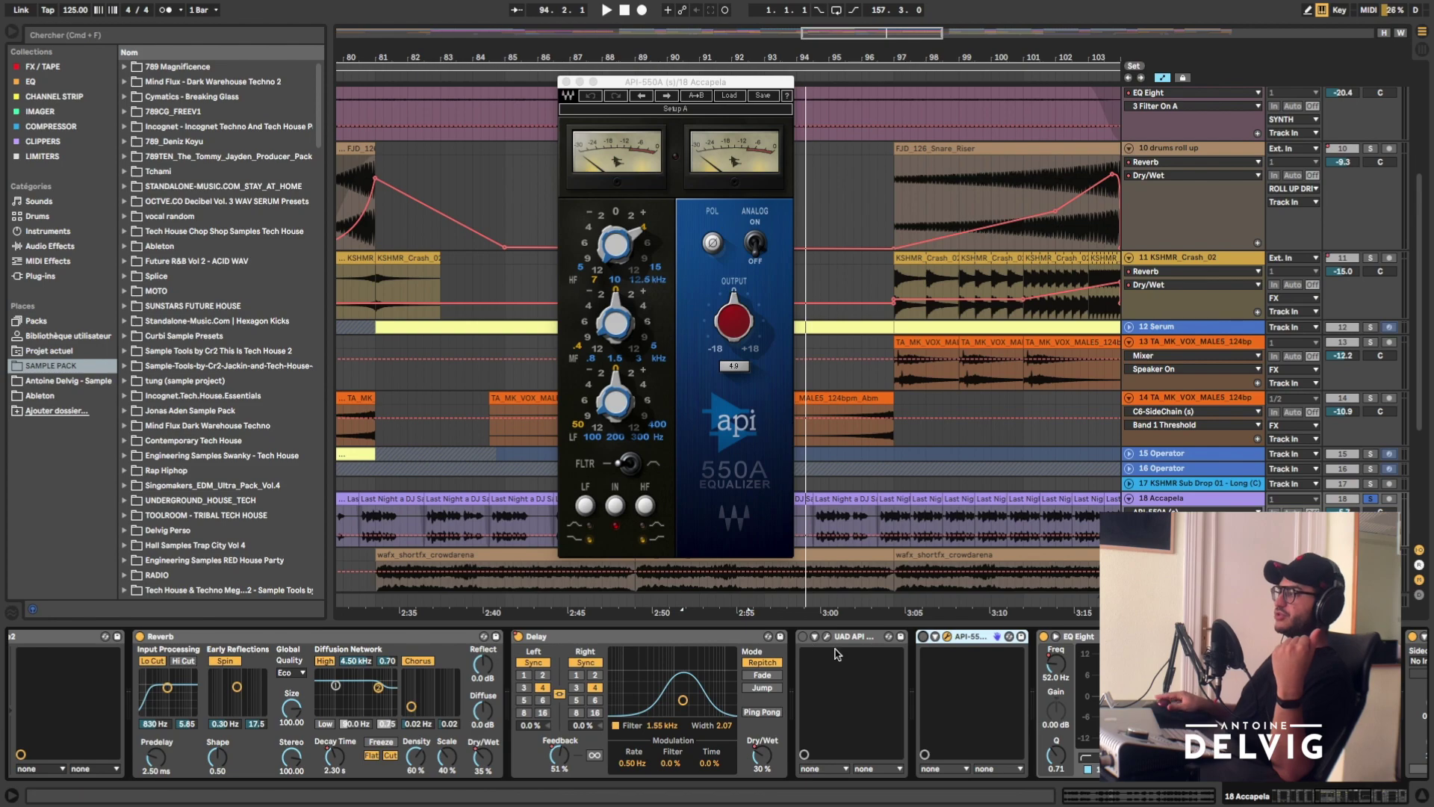
left_click(802, 636)
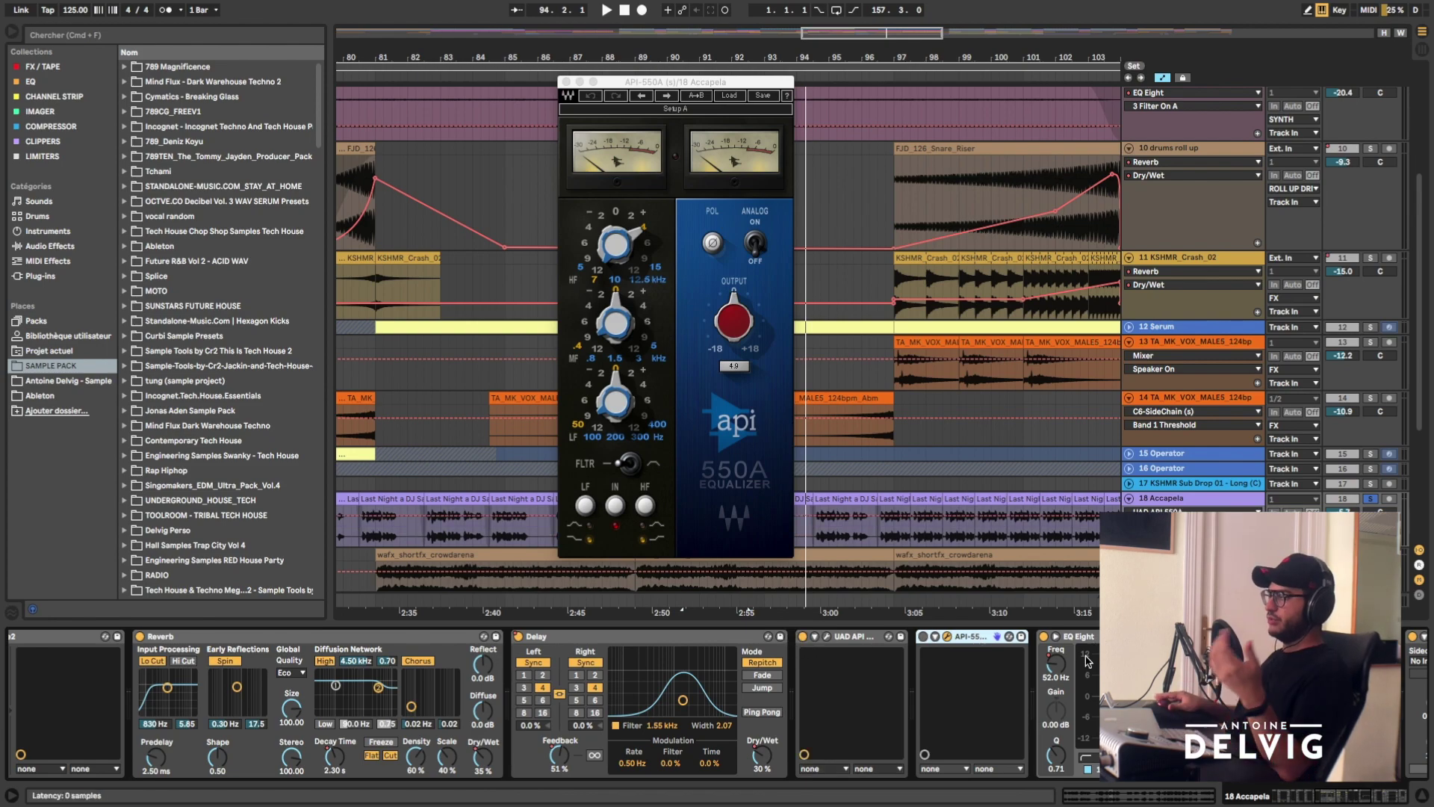
key("Delete")
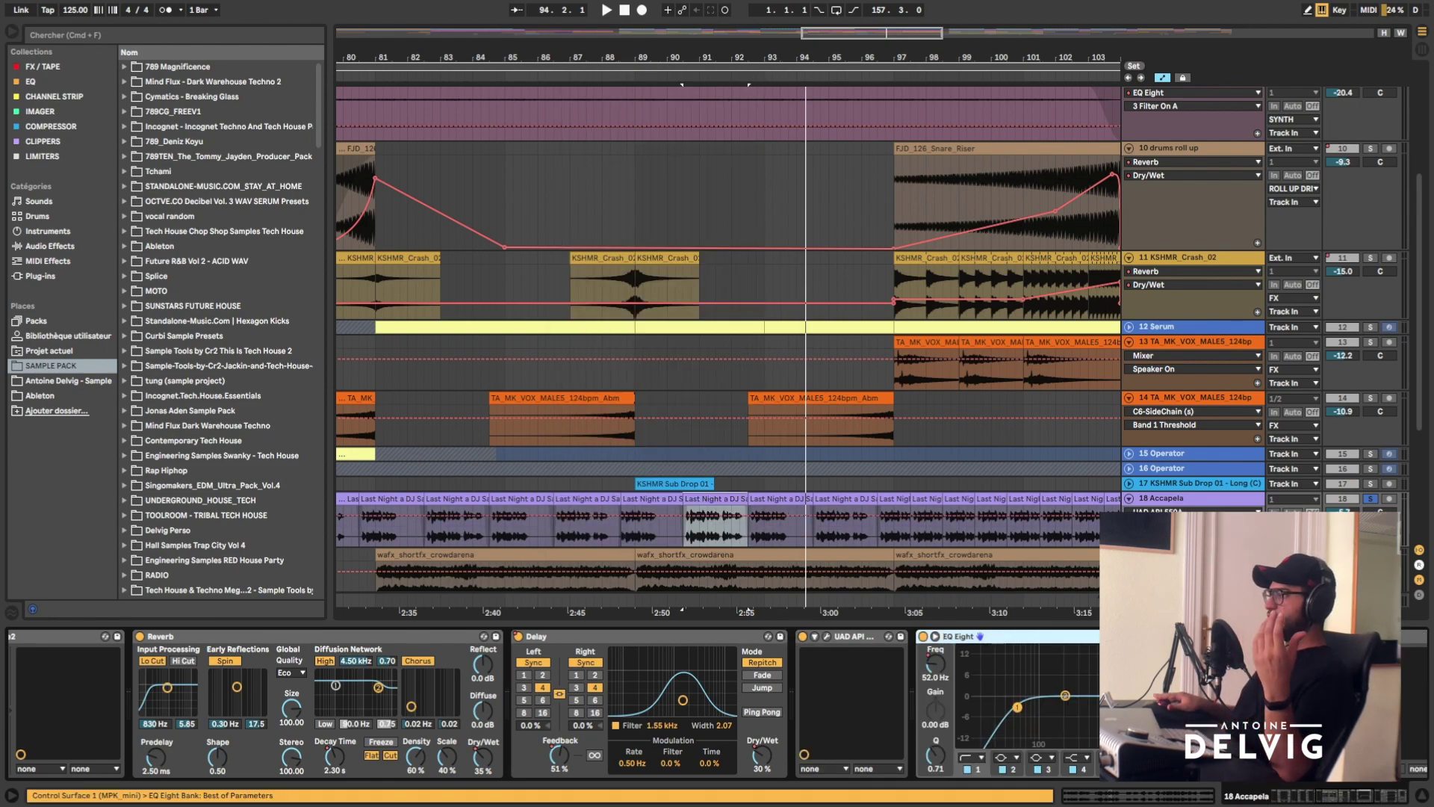
- Examine the EQ Eight frequency automation on track 18 across the whole arrangement and around bars 81 to 115
left_click(1220, 773)
key("w")
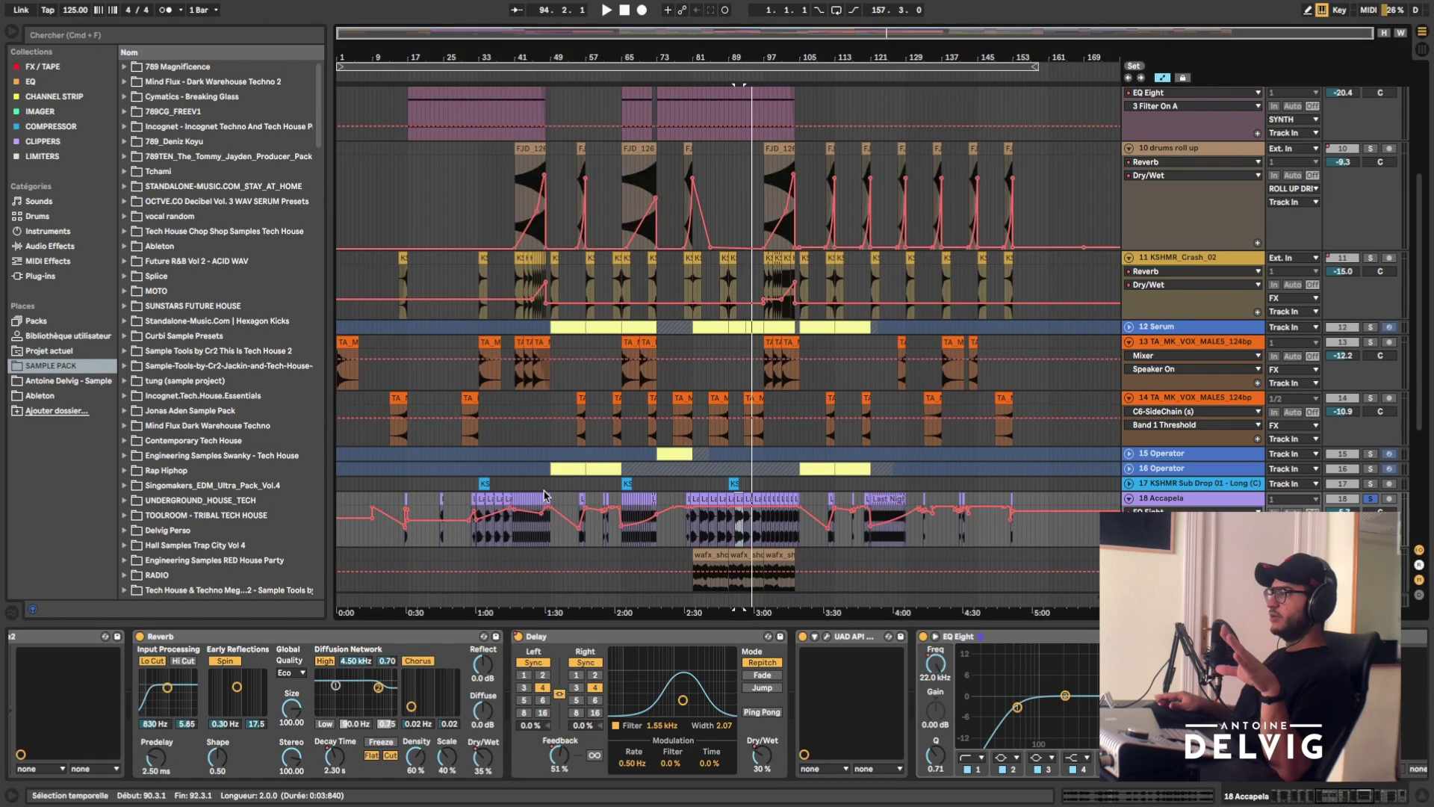
left_click_drag(772, 61, 776, 239)
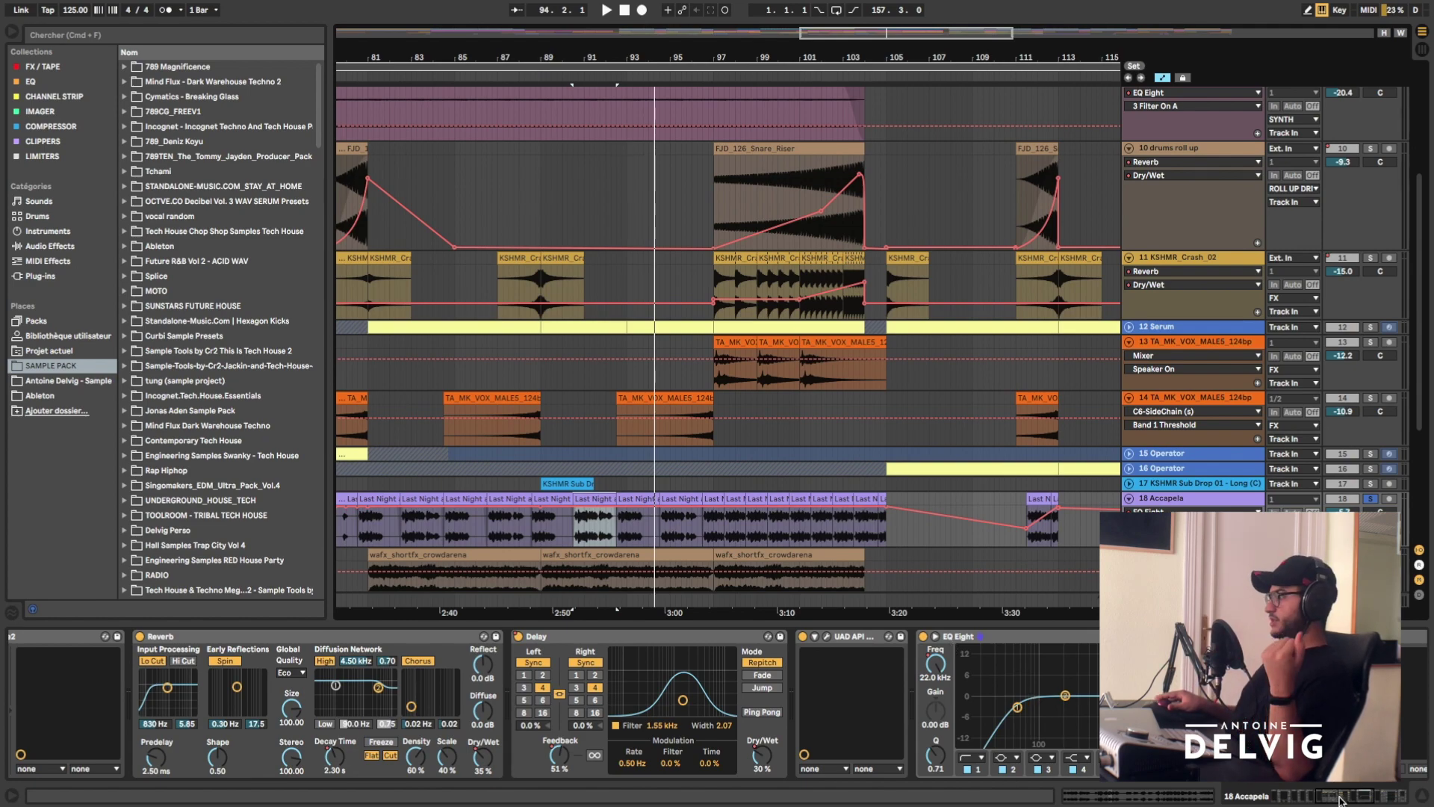
- Examine the acapella's FF Pro-Q 3 bands while playing the phrase from 90.3, and close the plug-in window
left_click_drag(1339, 799, 1371, 796)
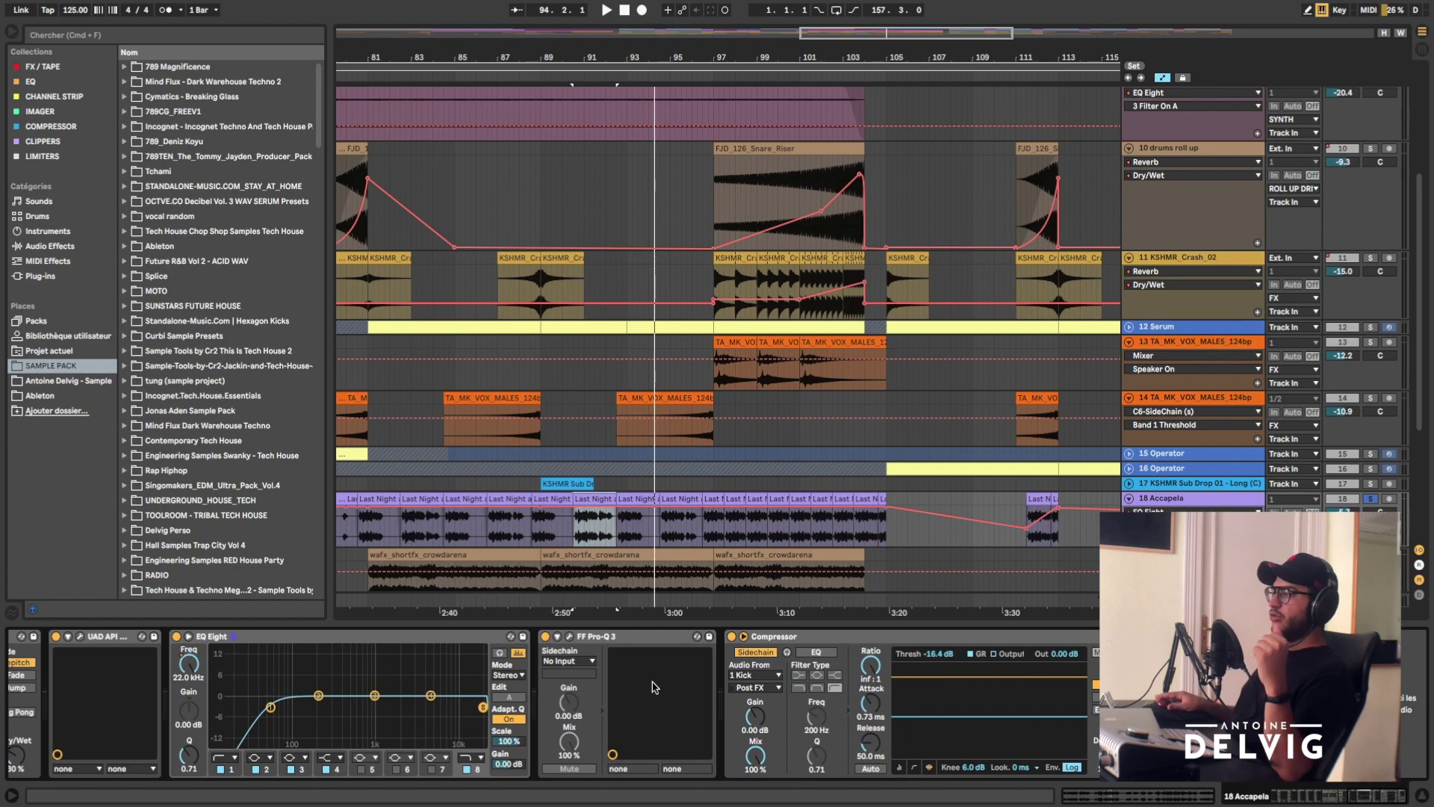
left_click(568, 636)
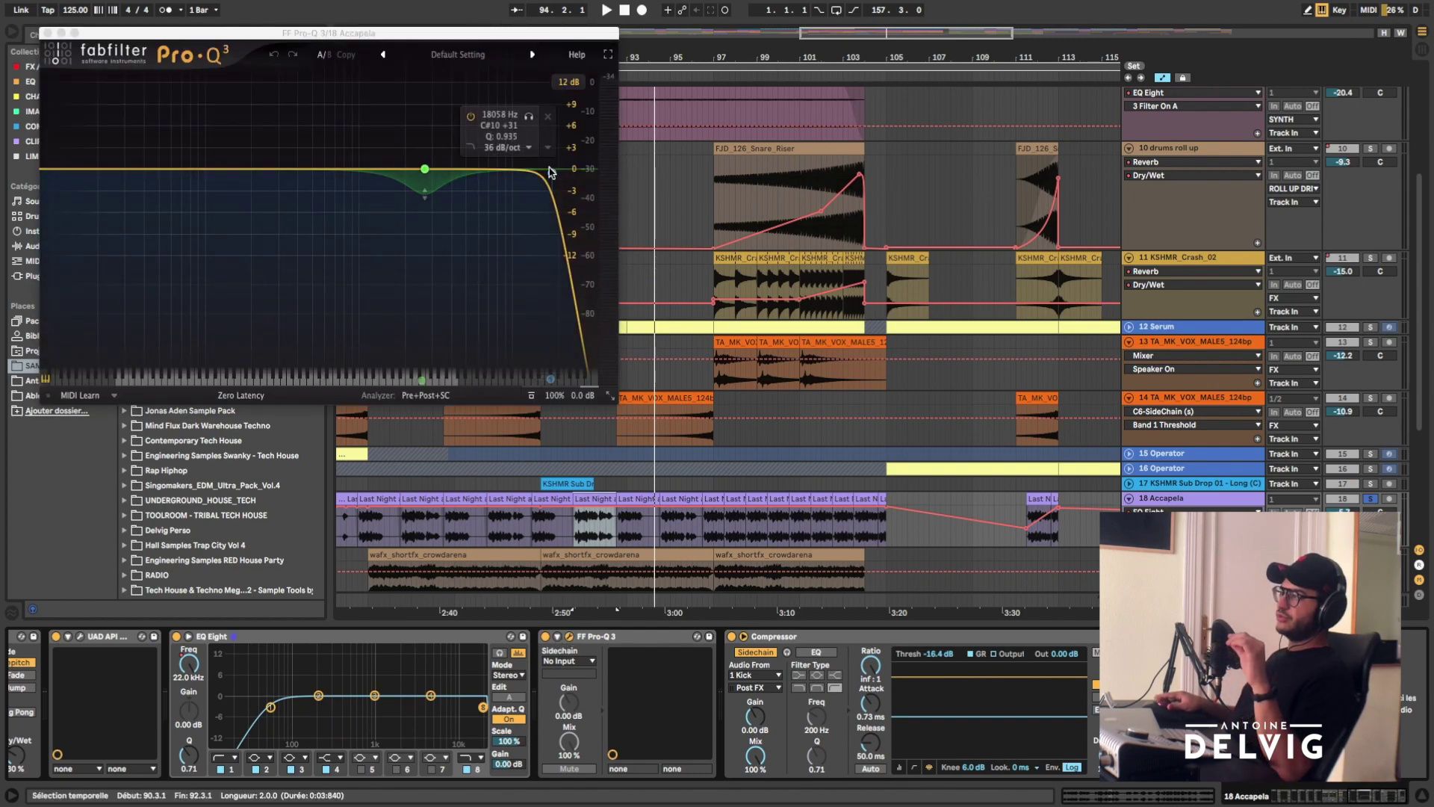
scroll(409, 237, "down", 3)
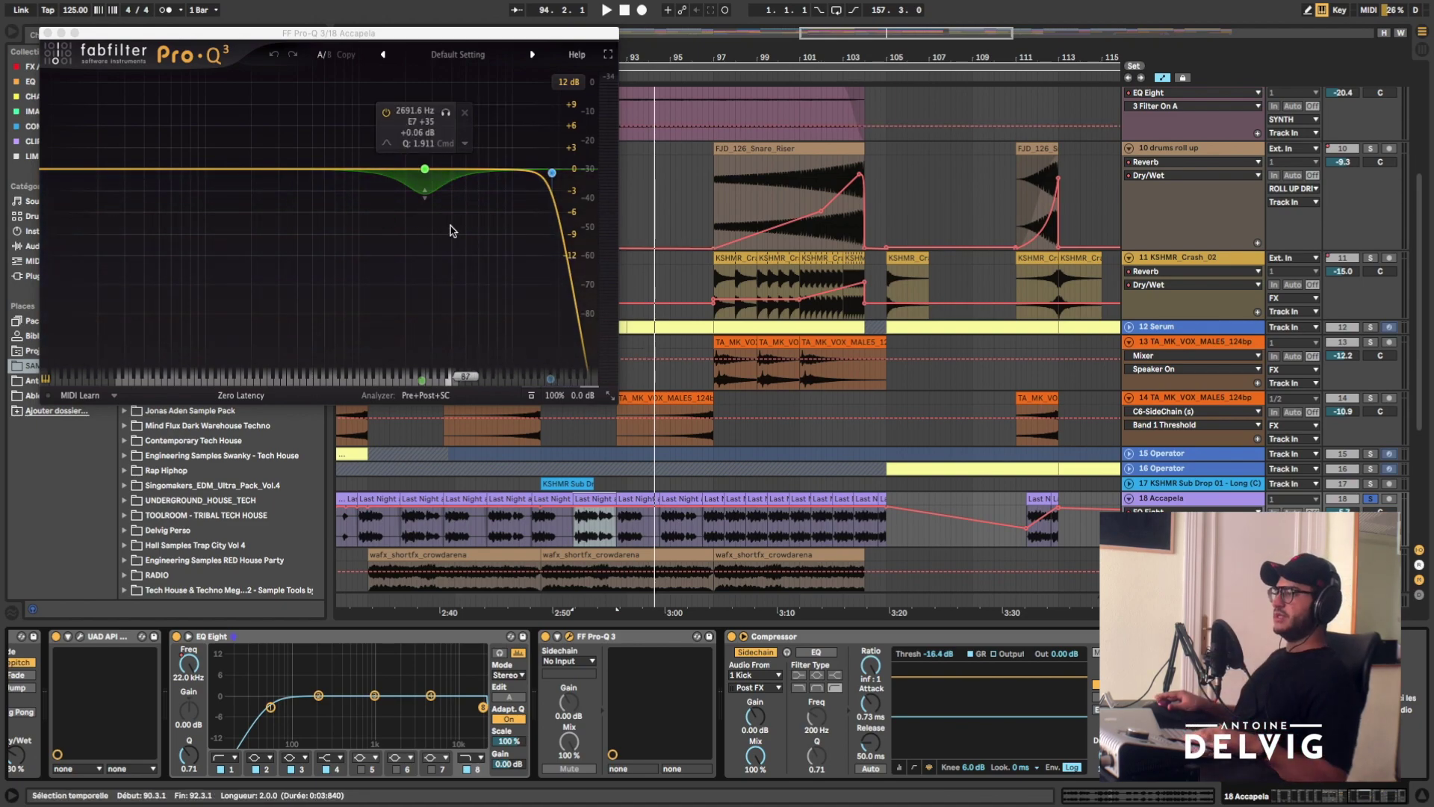
key("space")
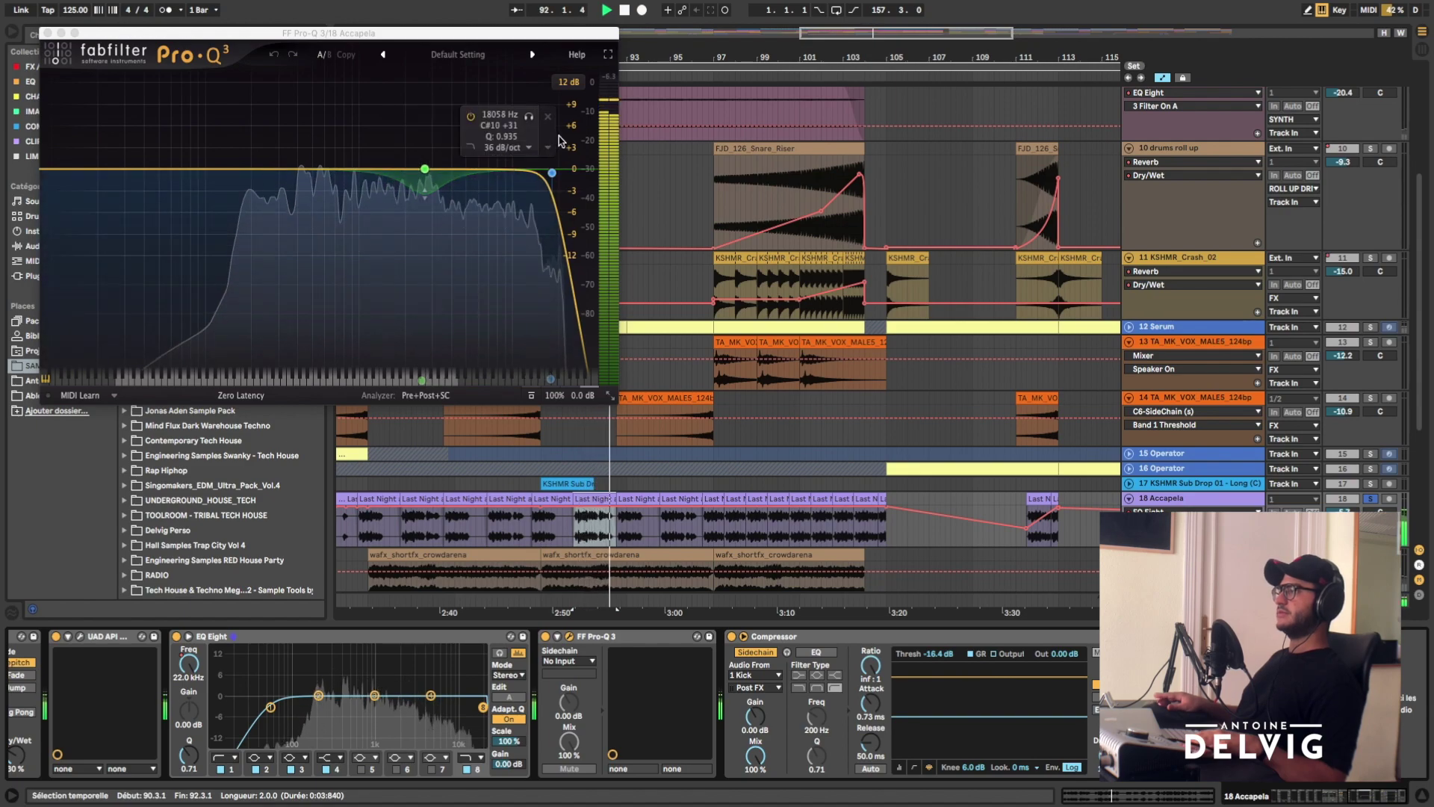
key("space")
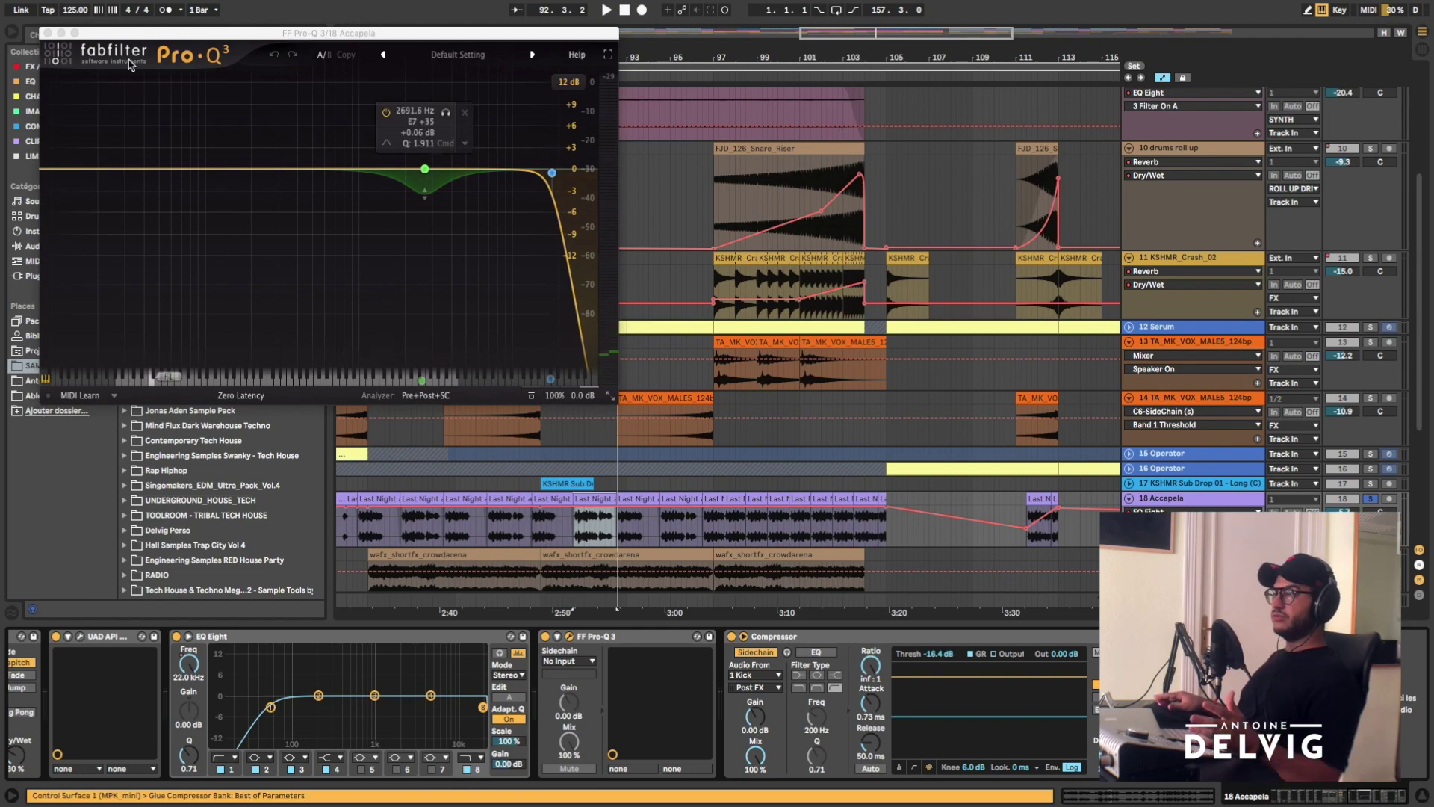
left_click(47, 34)
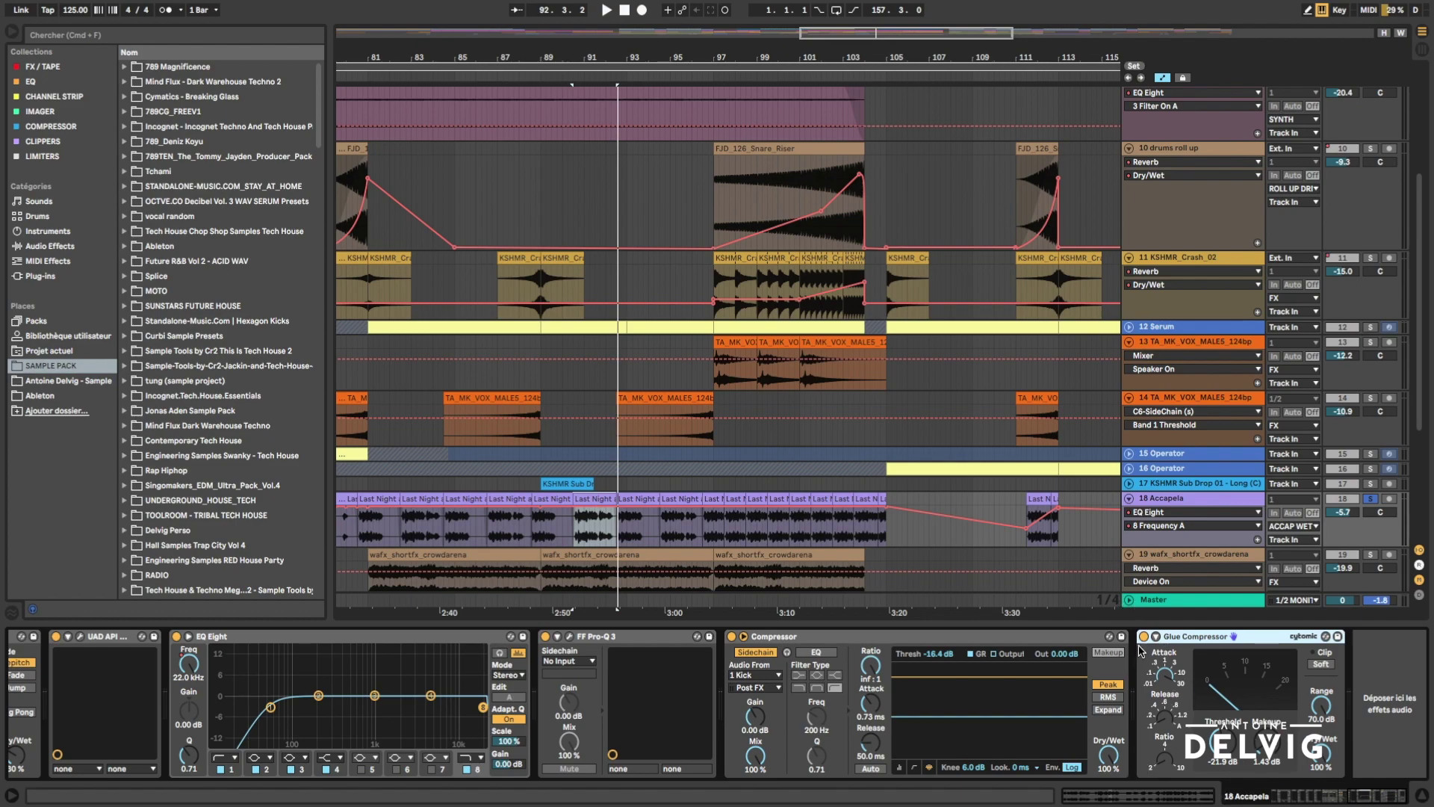
- Play the acapella phrase from 90.3 through the Glue Compressor and inspect that phrase's clip up close
key("space")
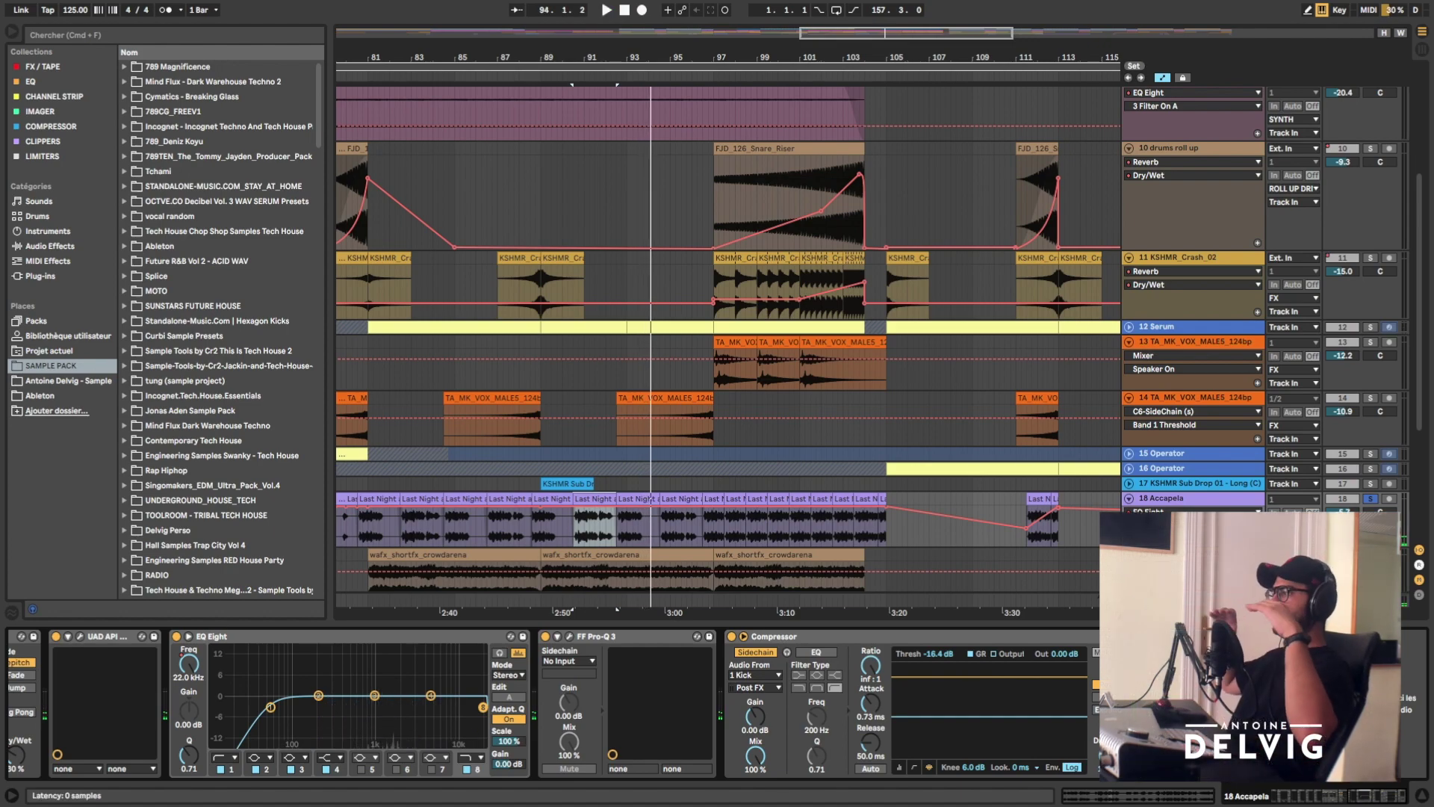
left_click_drag(576, 52, 575, 448)
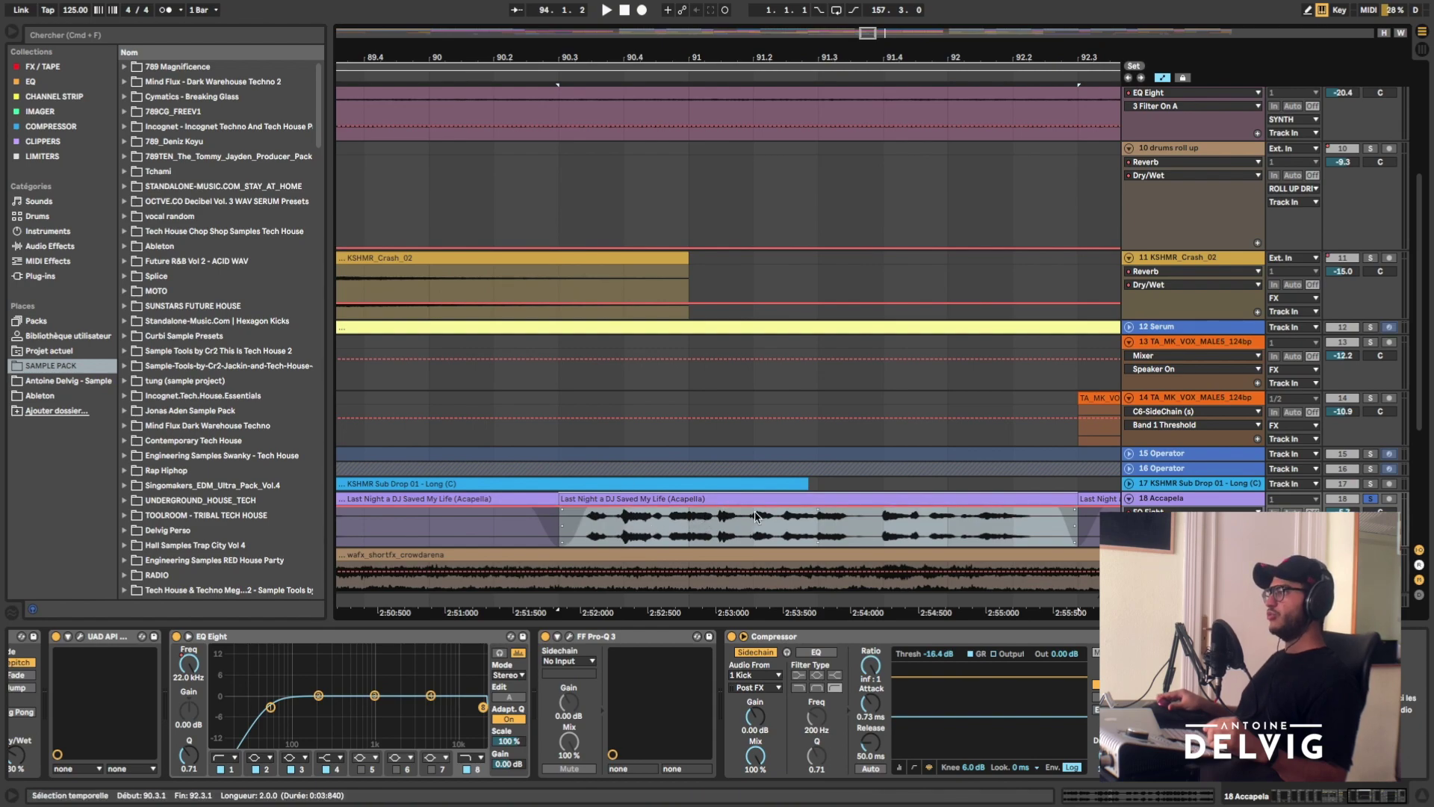
key("minus")
key("minus")
key("minus")
key("minus")
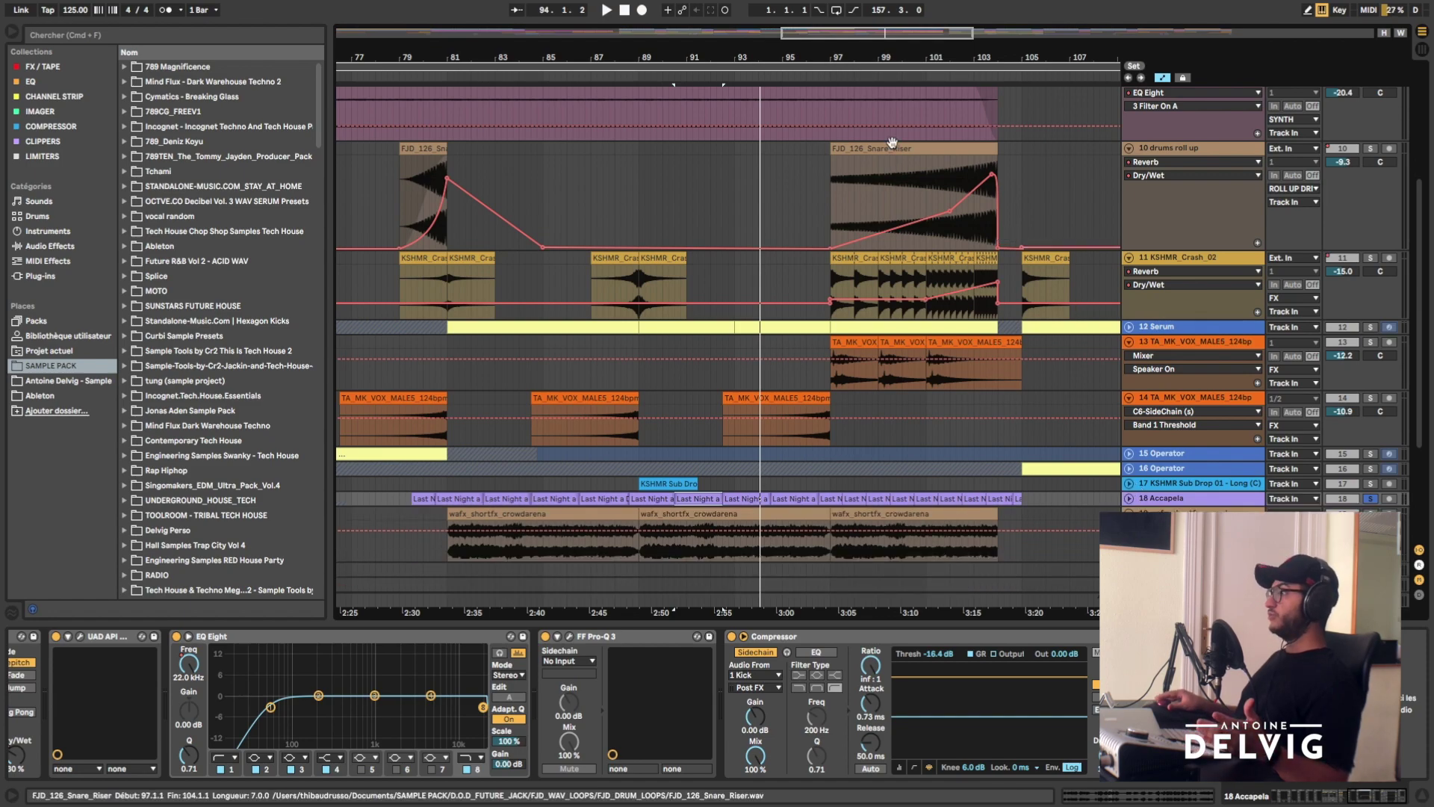
- Show the whole arrangement and fold all the selected tracks to their compact height
key("minus")
key("minus")
scroll(864, 401, "up", 4)
left_click(1182, 291)
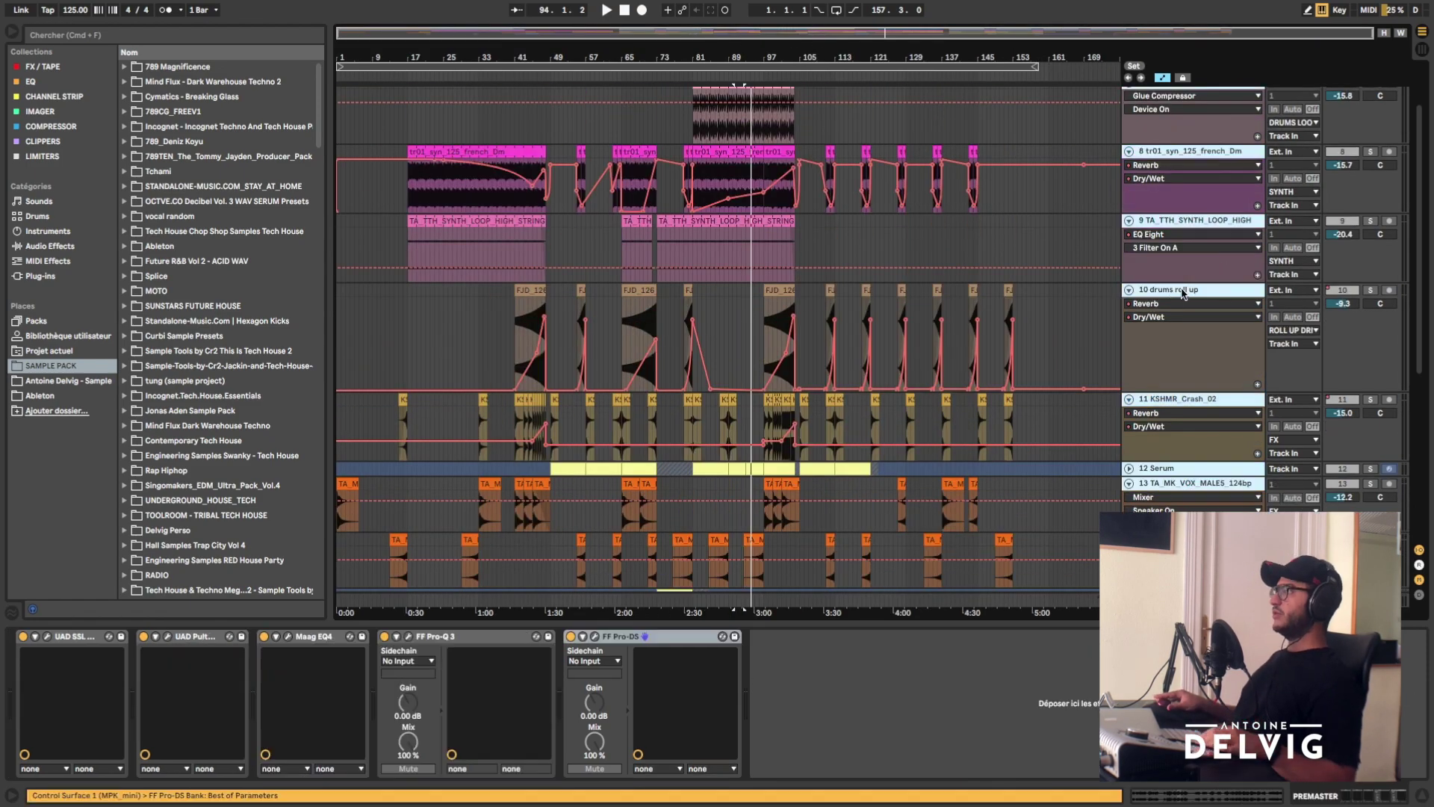
left_click(1129, 291, "alt")
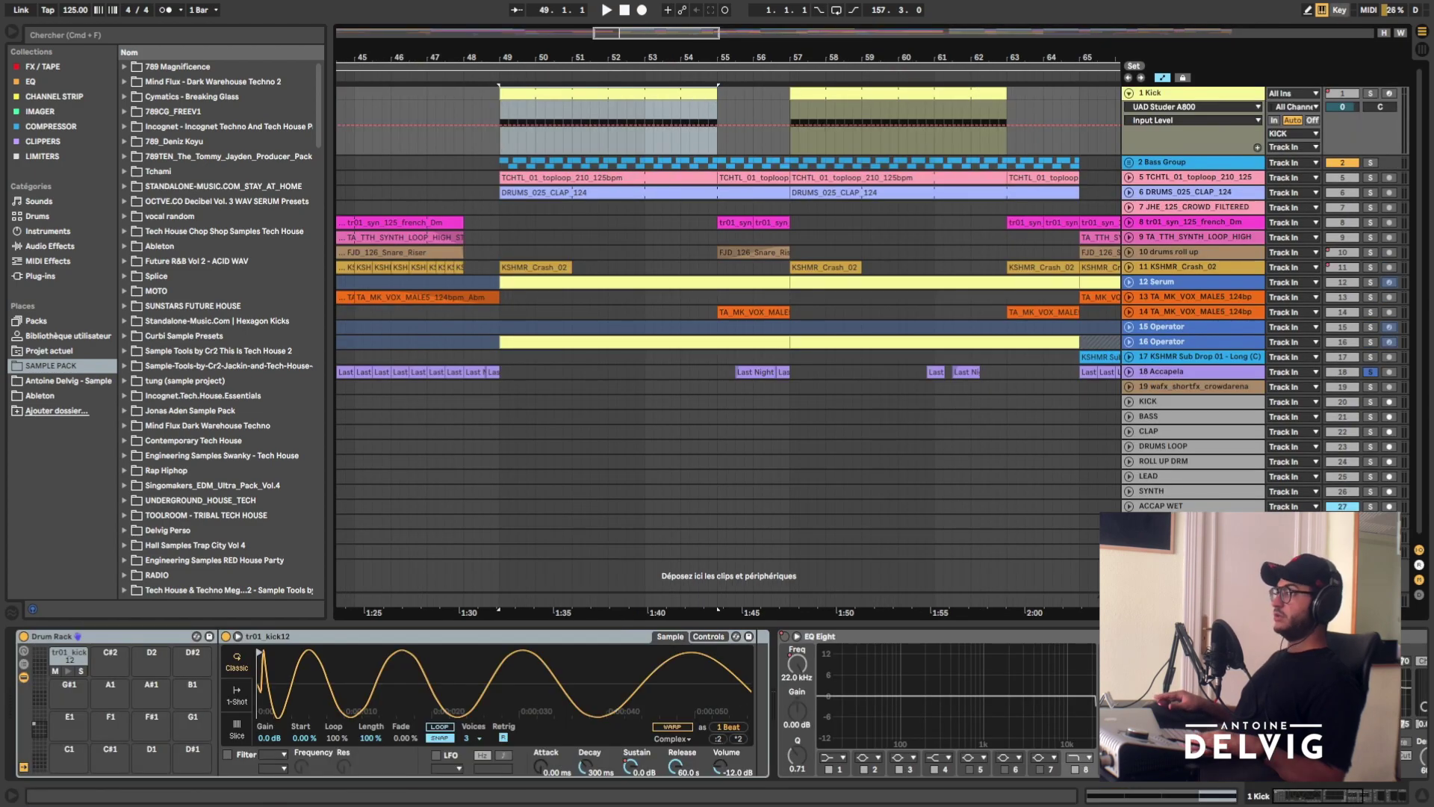
- Play the soloed Kick track from bar 49, unsolo it, and show its EQ Eight and Reverb devices
left_click(1373, 94)
key("space")
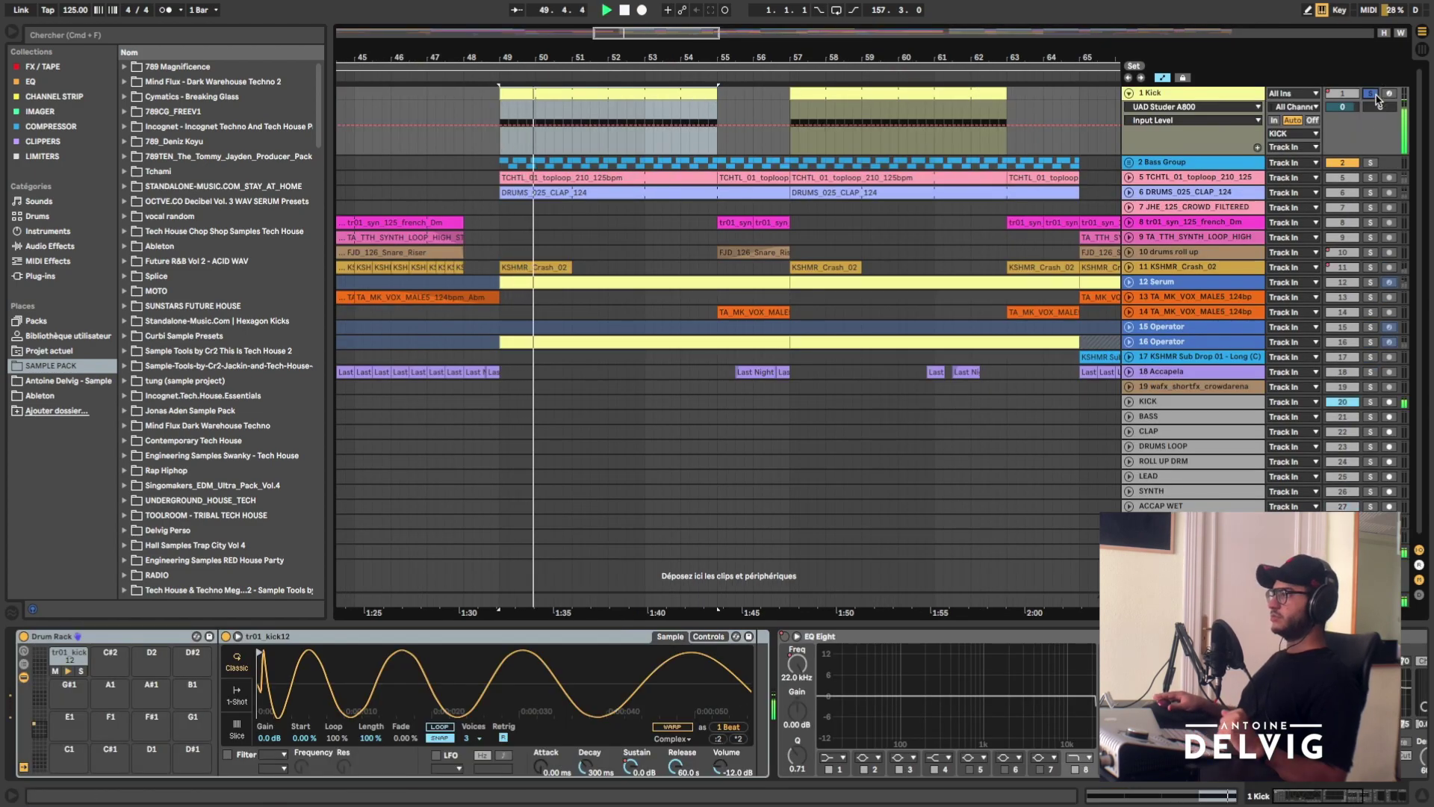
left_click(1376, 97)
scroll(643, 772, "right", 5)
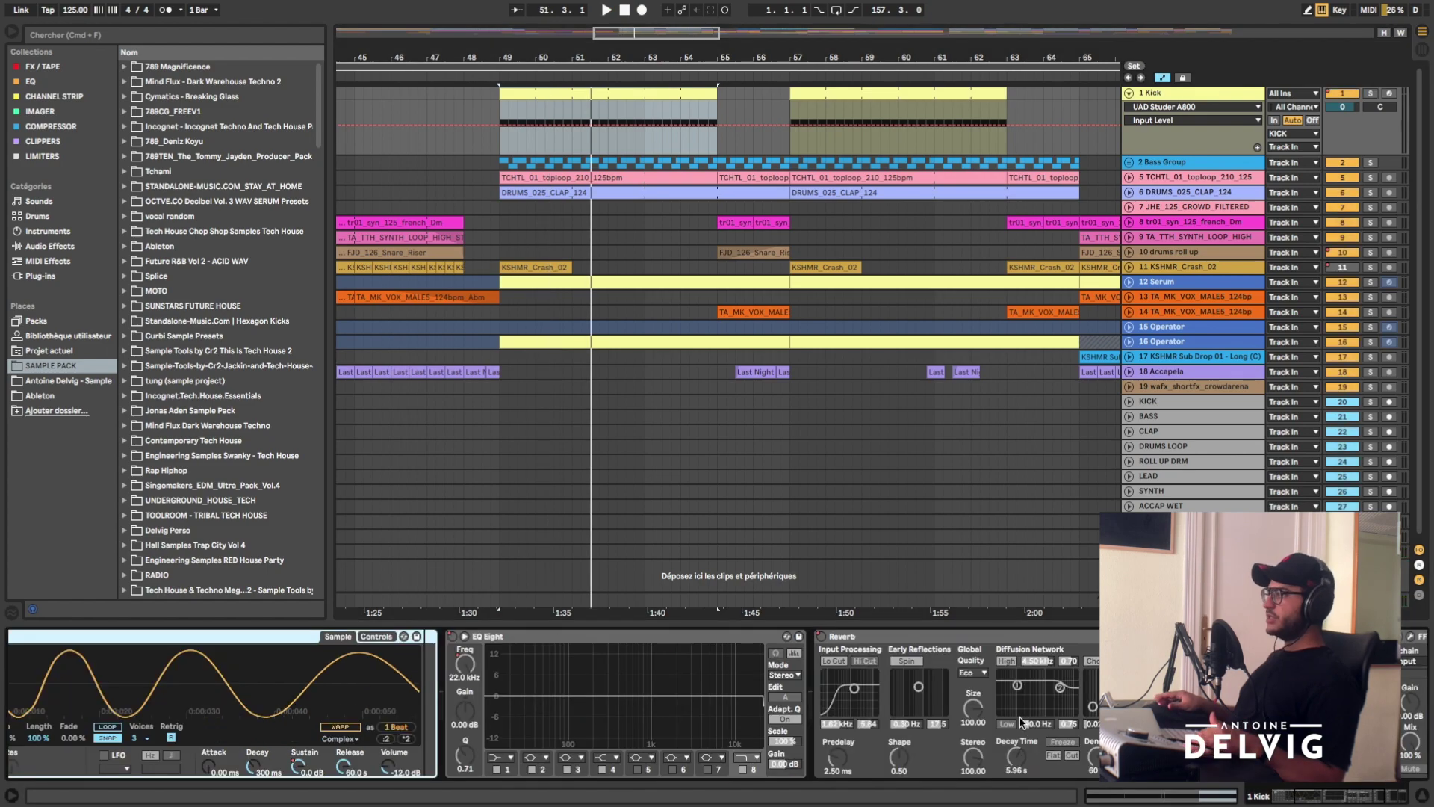
- Play the arrangement from about bar 85 and solo the Kick track to hear its EQ Eight and Reverb processing
left_click_drag(1021, 49, 786, 15)
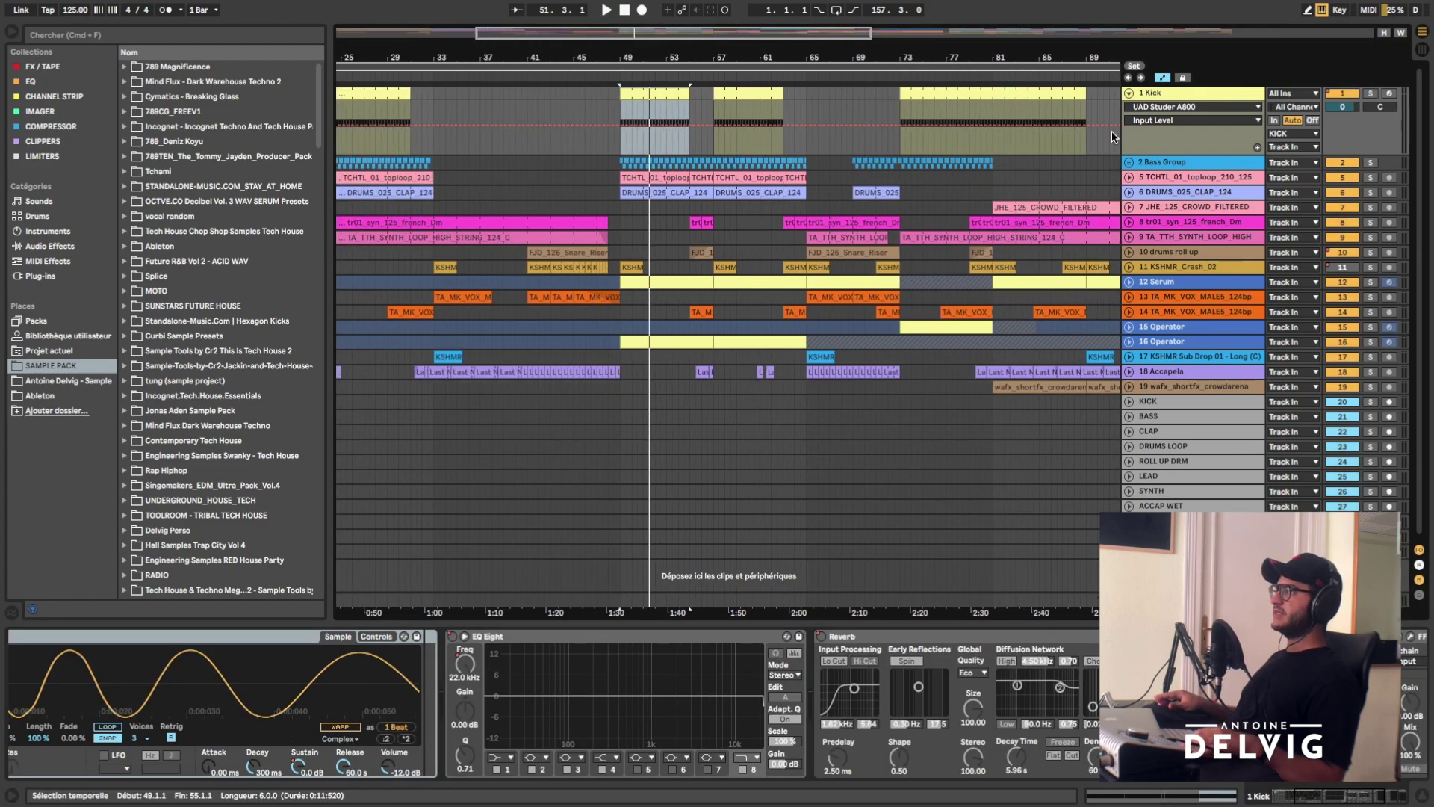
left_click(1044, 149)
key("space")
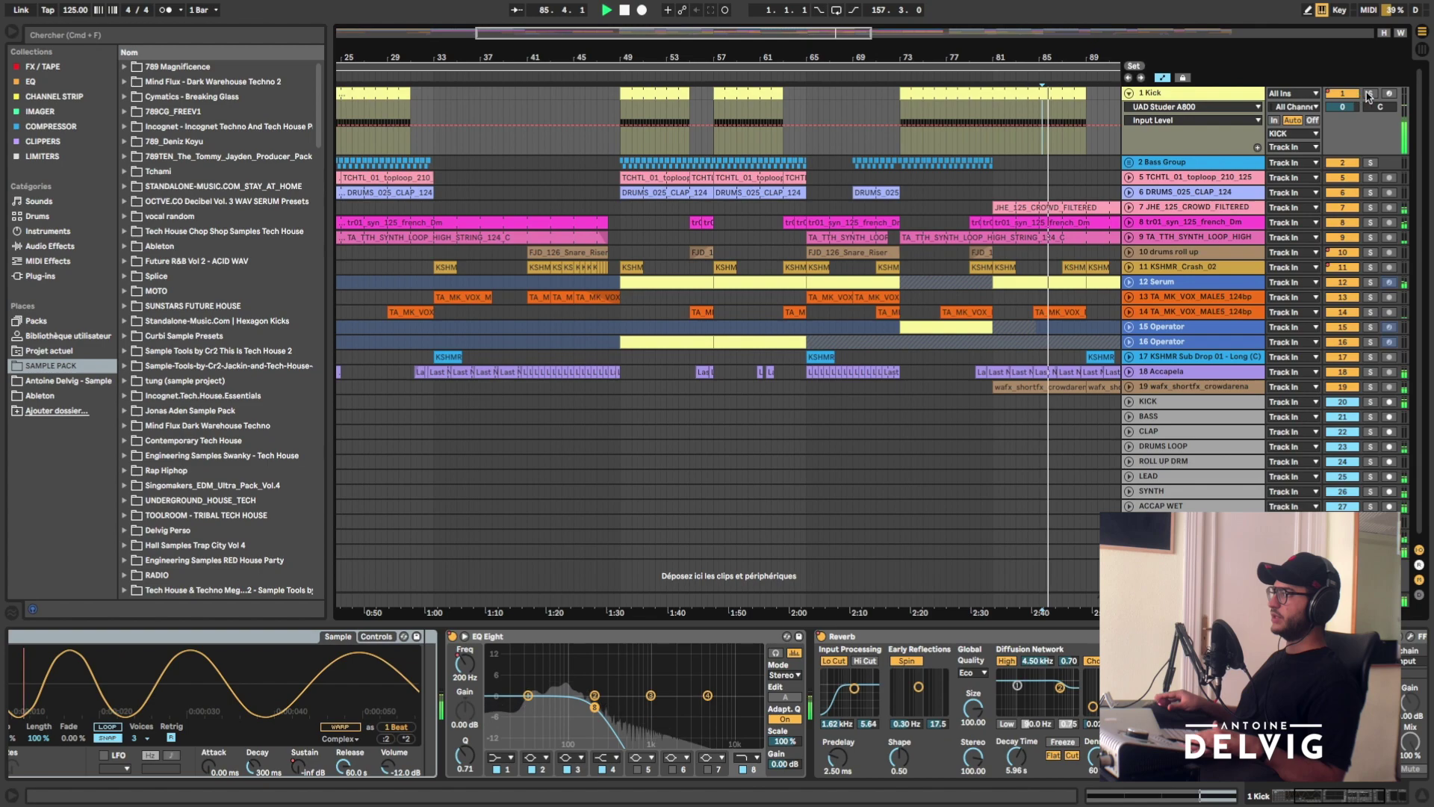
left_click(1369, 95)
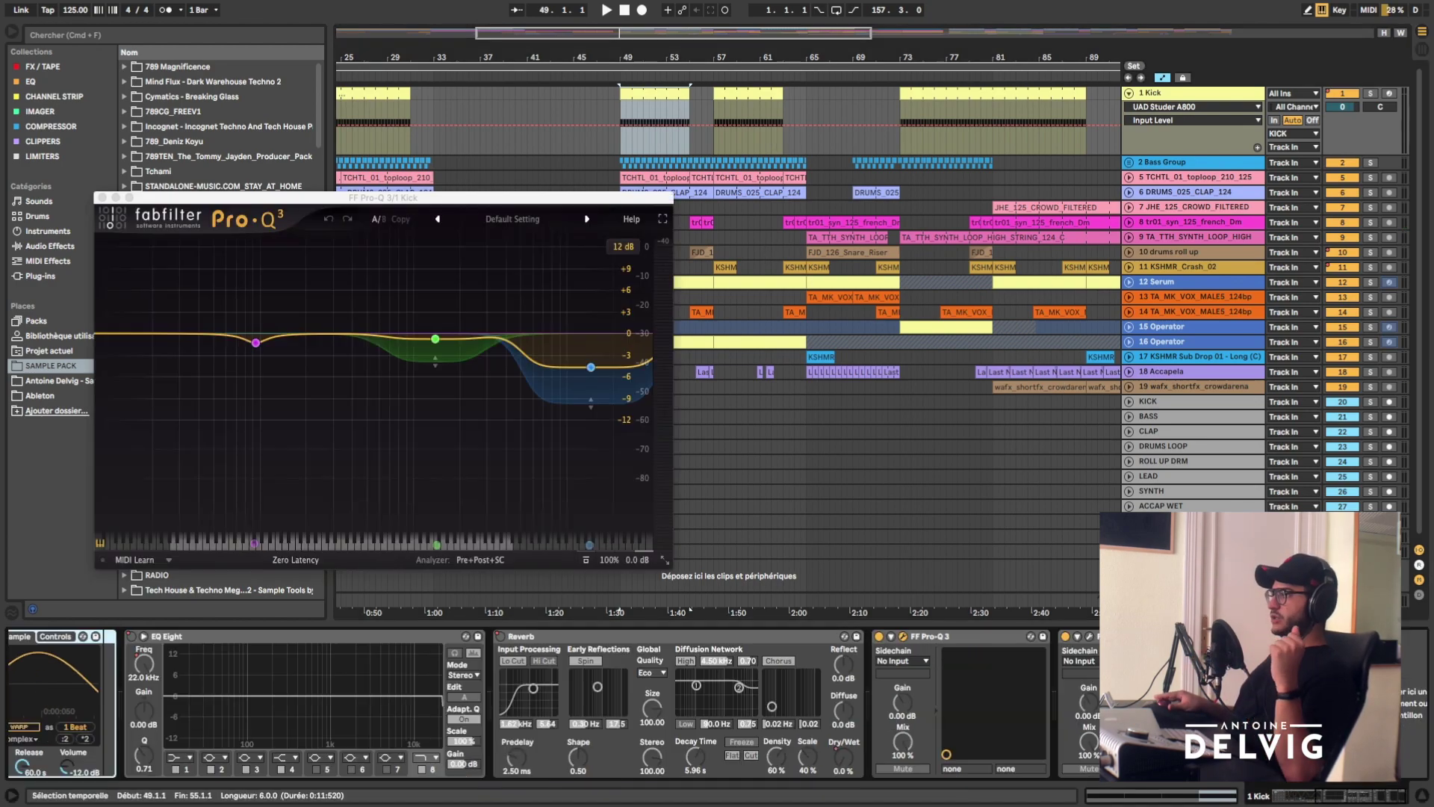
- Show the Kick's two FF Pro-Q 3 instances side by side and audition the soloed kick through them from bar 49
left_click(1089, 635)
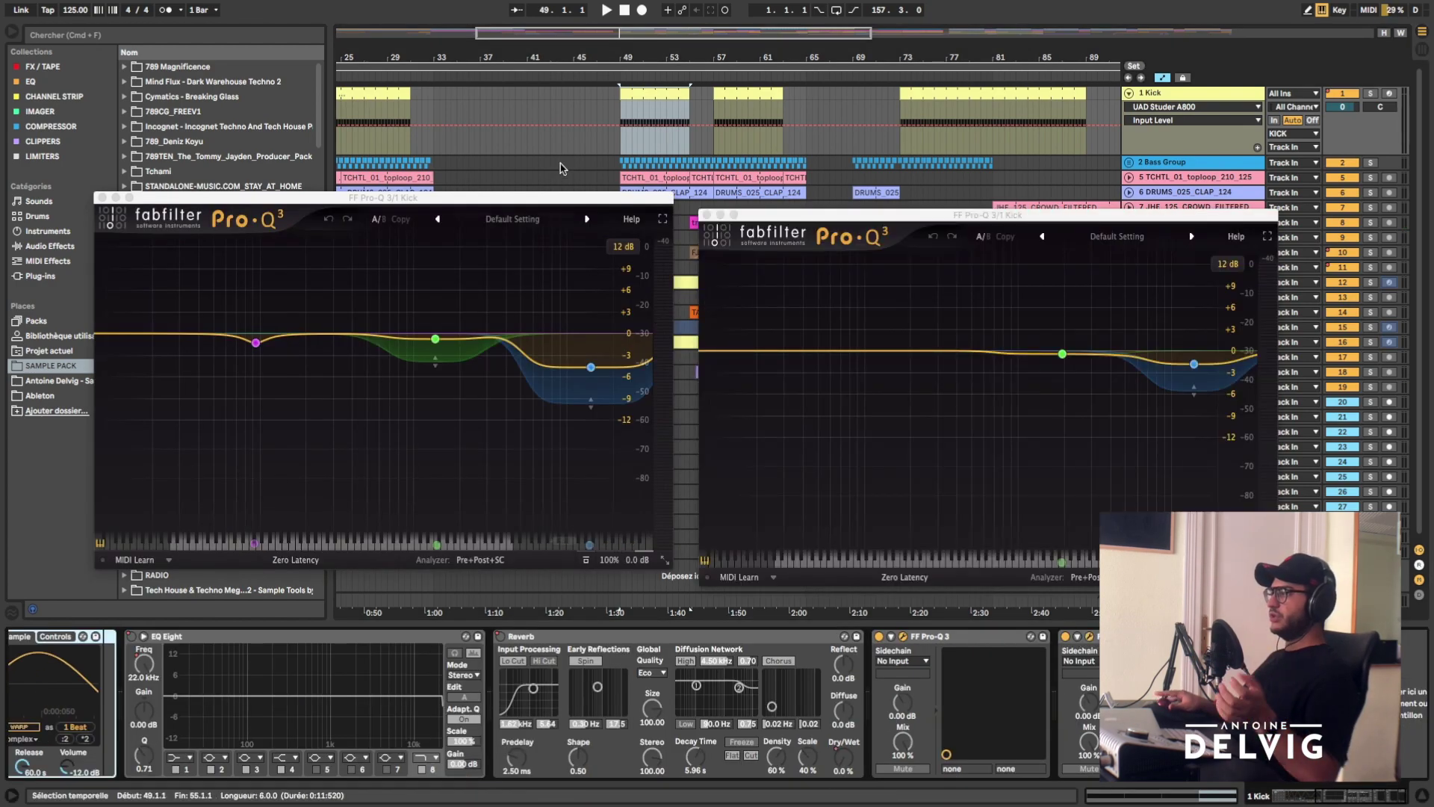
key("space")
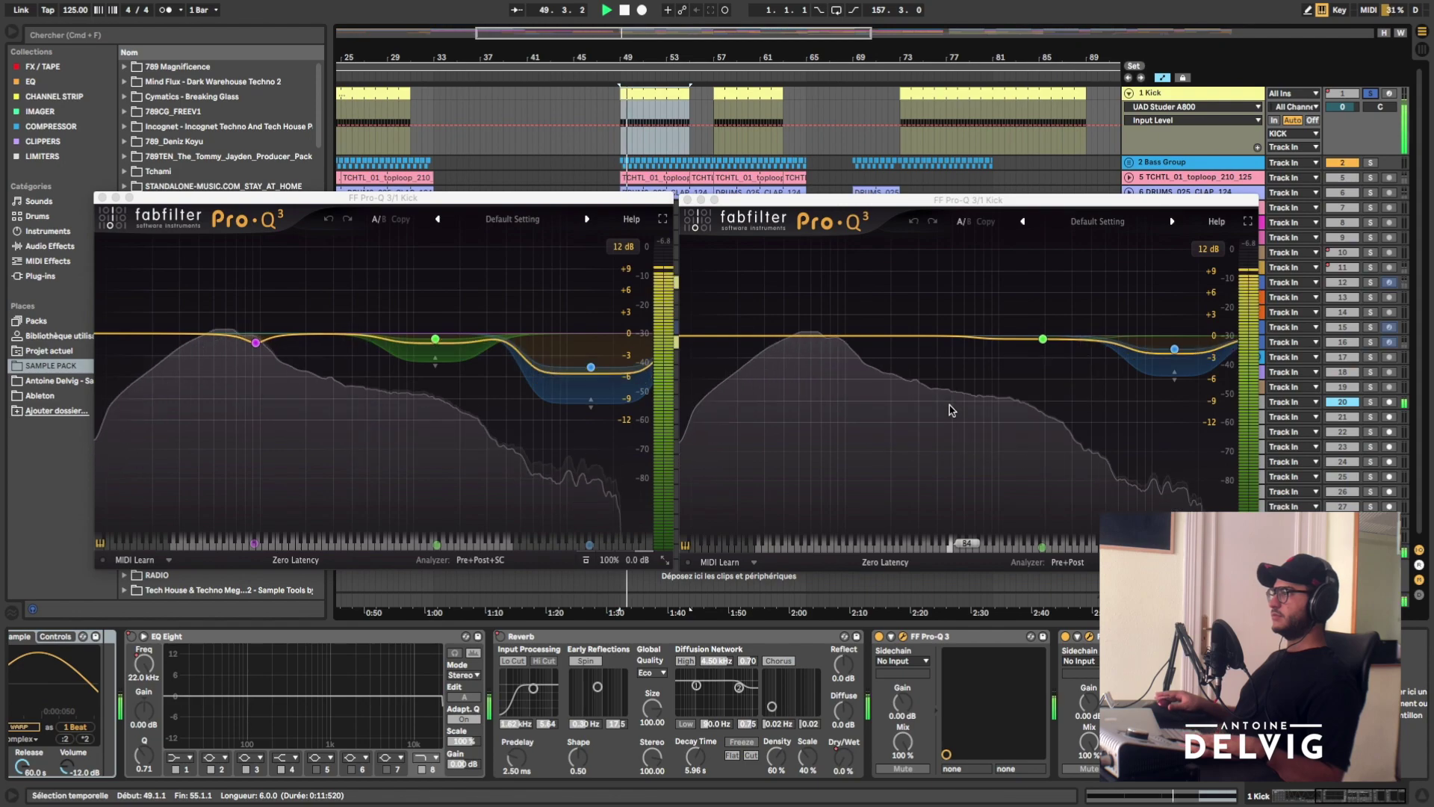
key("space")
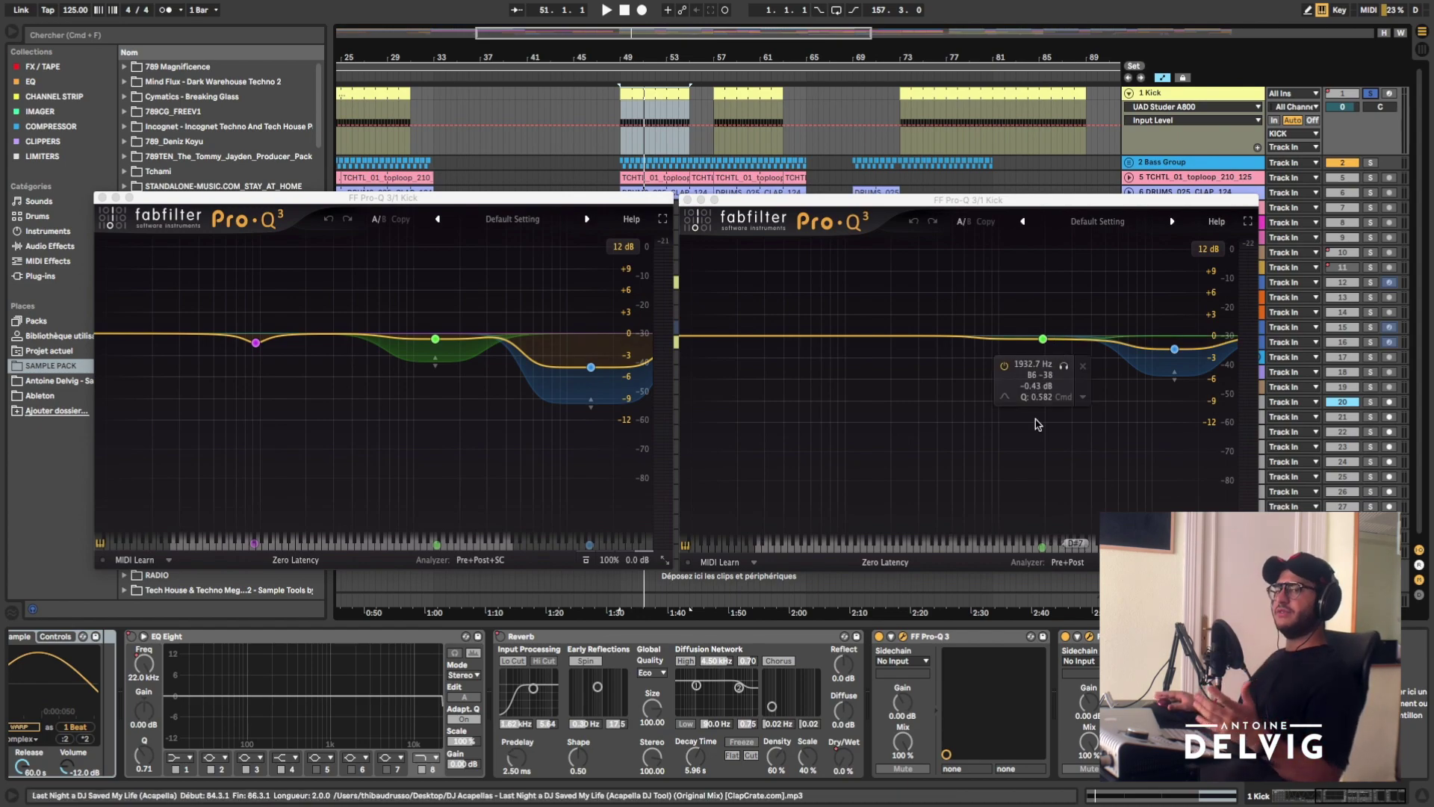
left_click(891, 636)
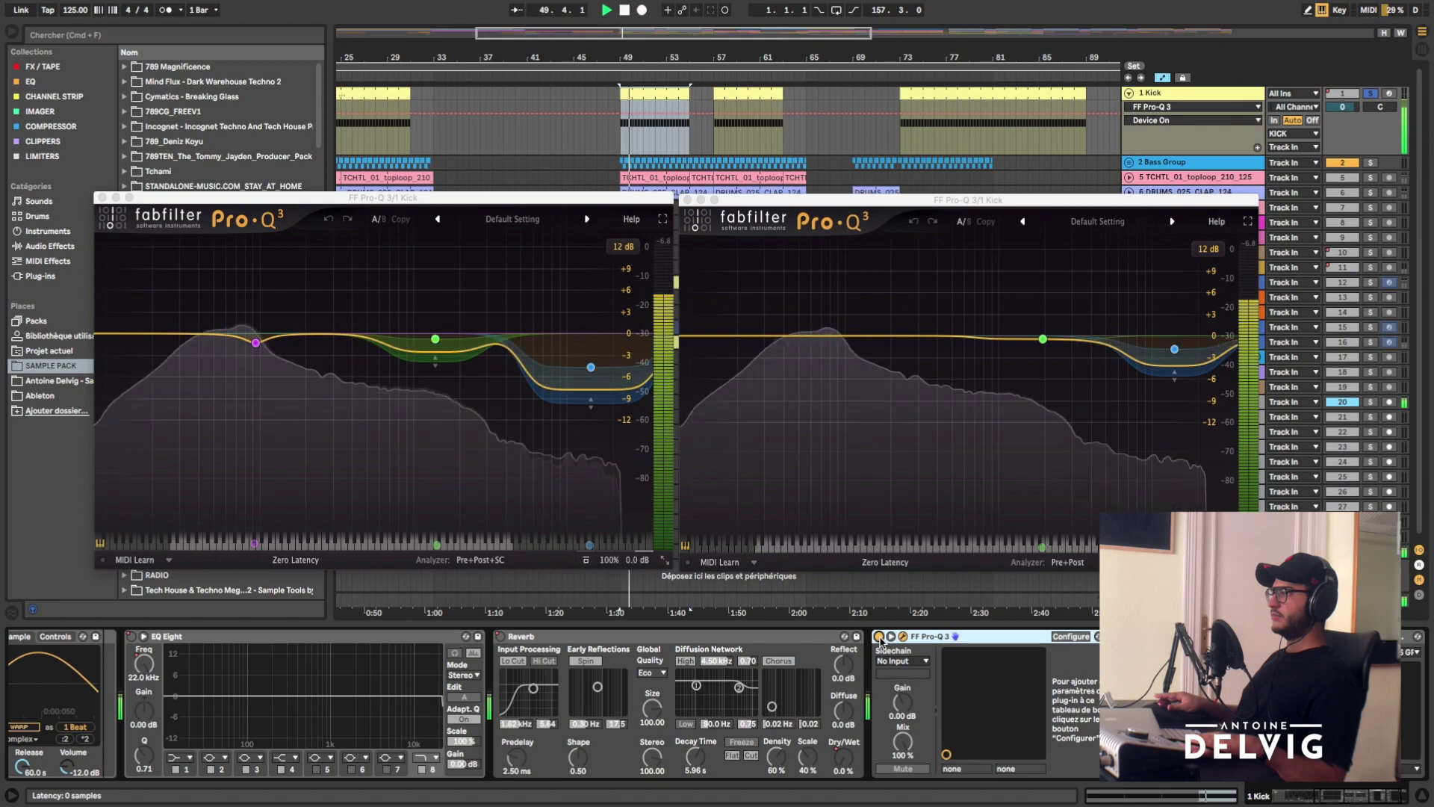
key("space")
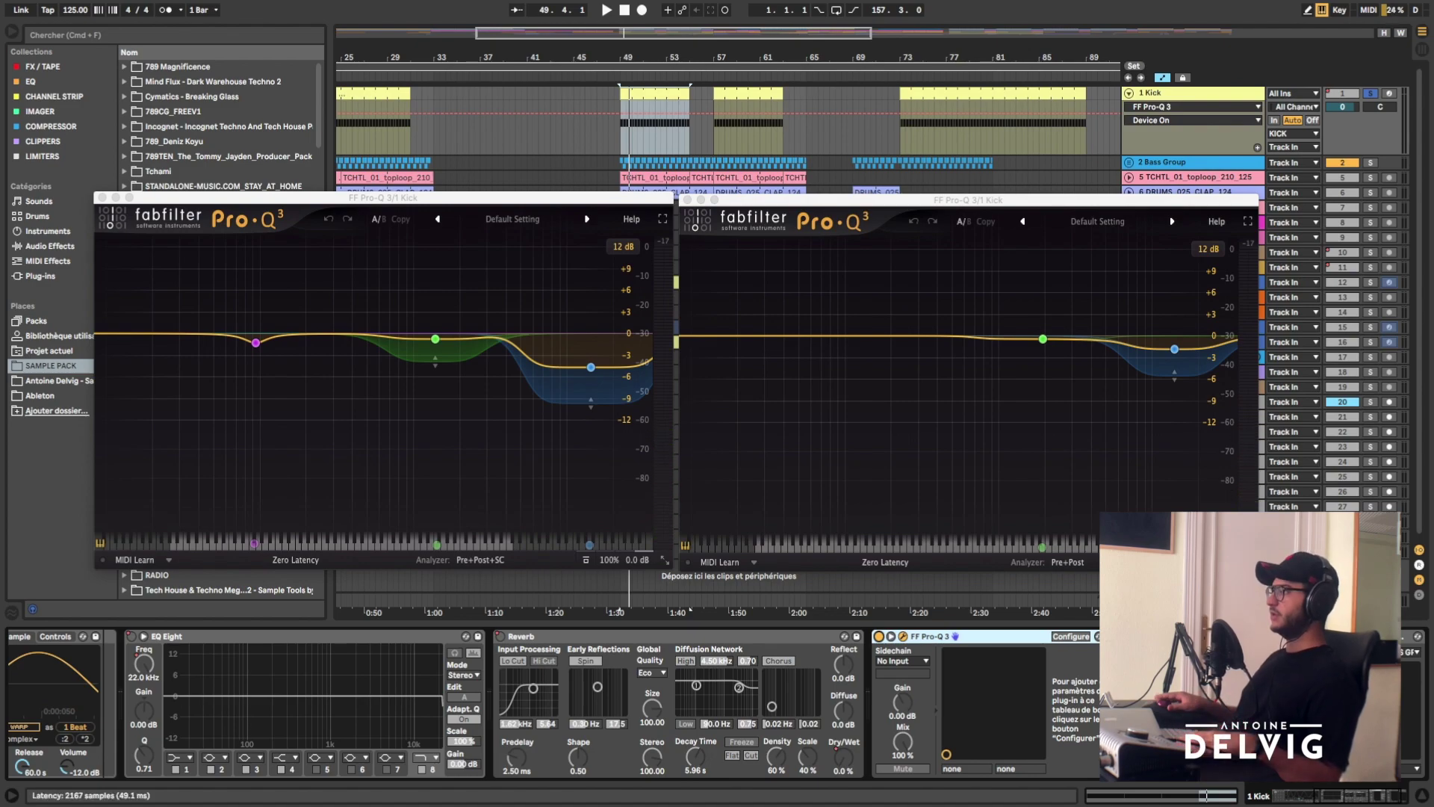
- Close both FF Pro-Q 3 windows and examine the UAD Studer A800 on the Kick, including its hidden panel and IPS setting
left_click(102, 197)
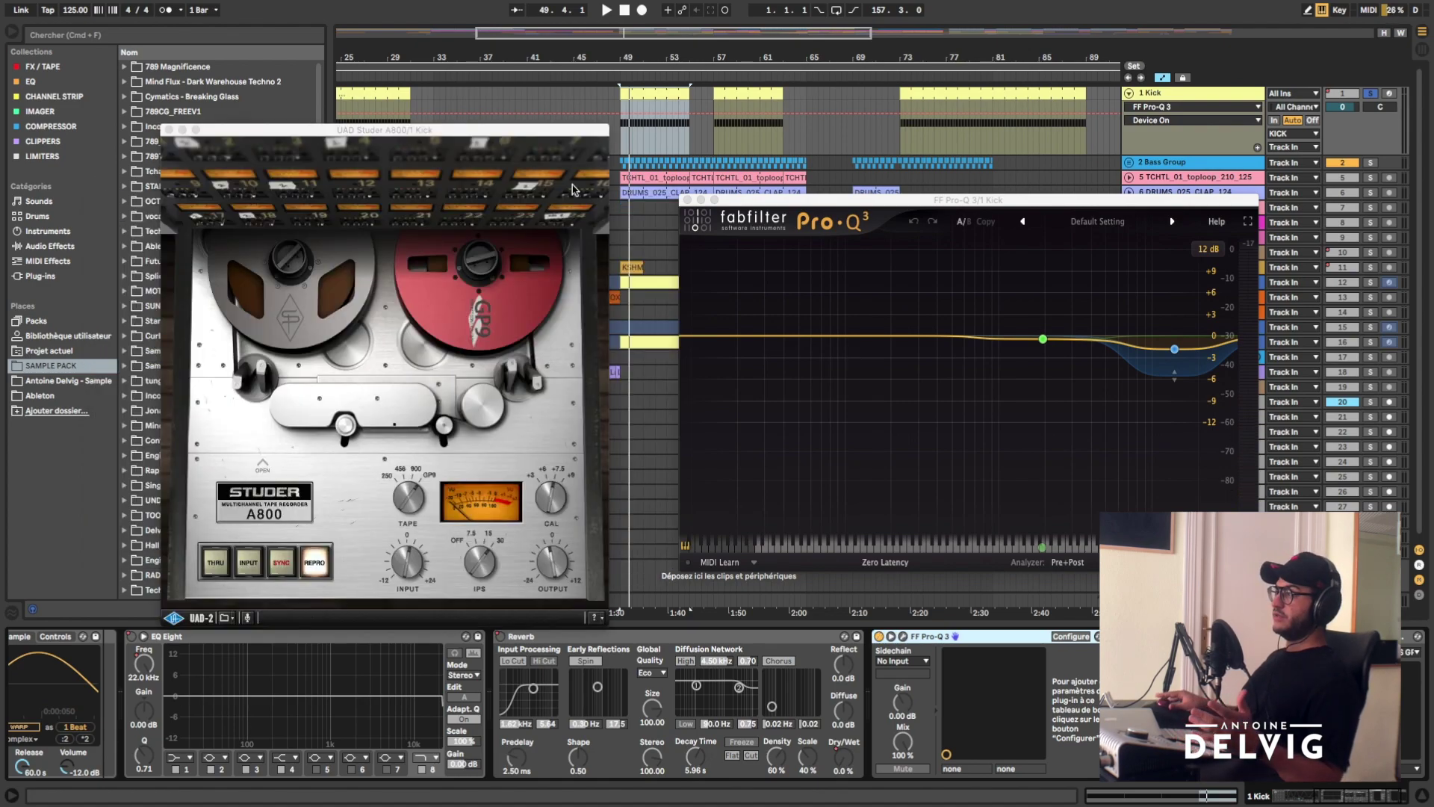
left_click(687, 200)
left_click_drag(418, 130, 459, 122)
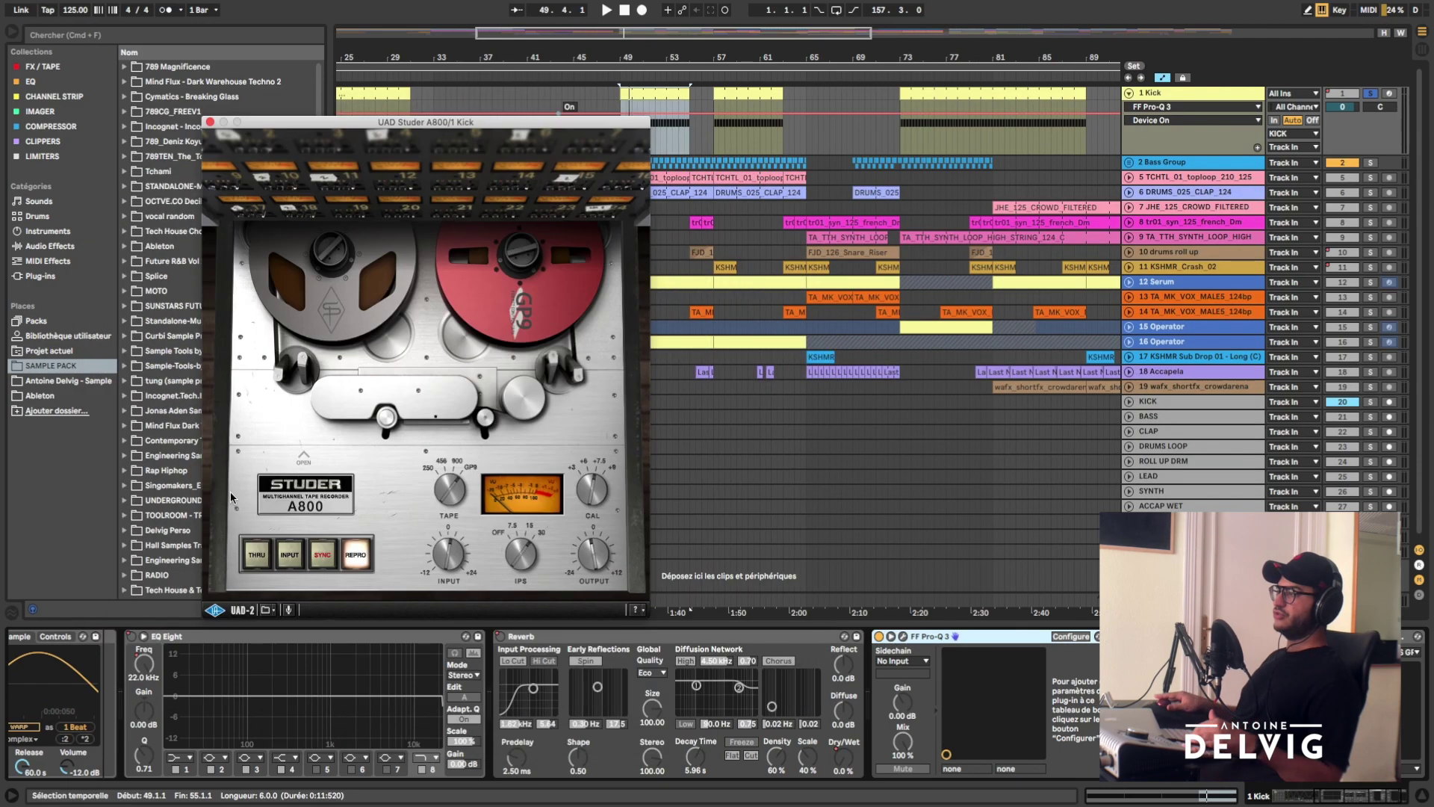
left_click(307, 460)
left_click(308, 462)
left_click(536, 554)
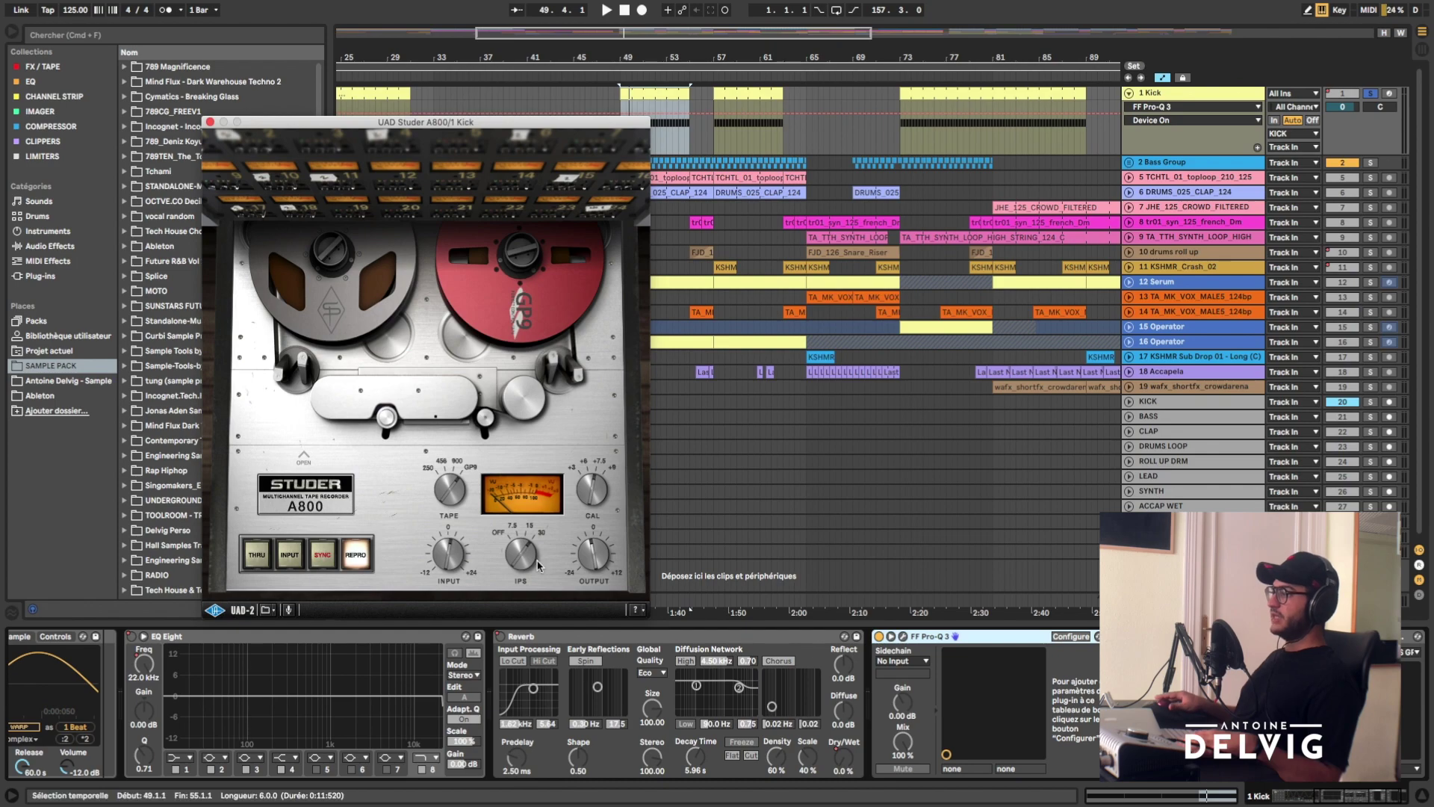
left_click(543, 532)
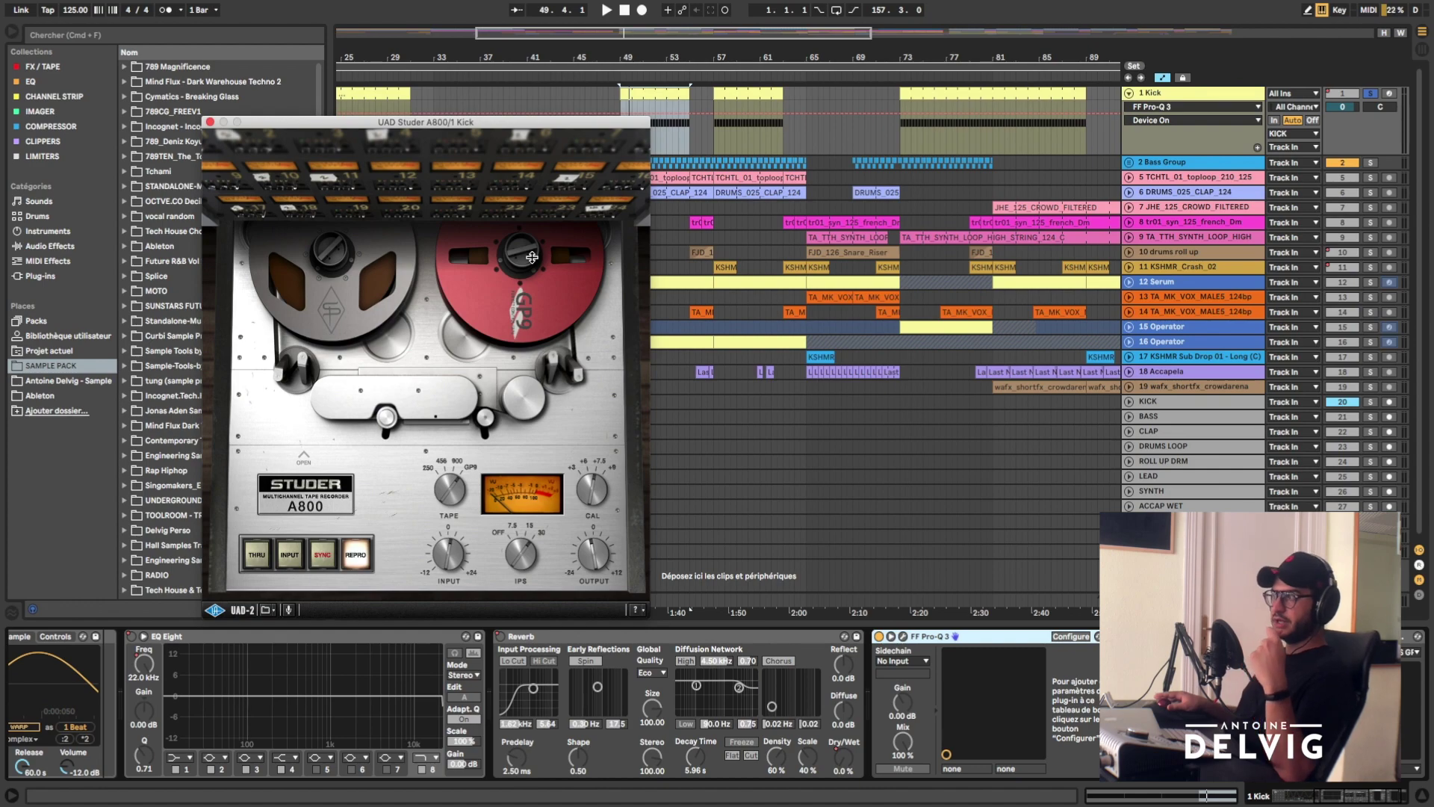
- Audition the soloed kick while switching the Studer A800 between THRU and REPRO, and check the controls in its hidden panel
key("space")
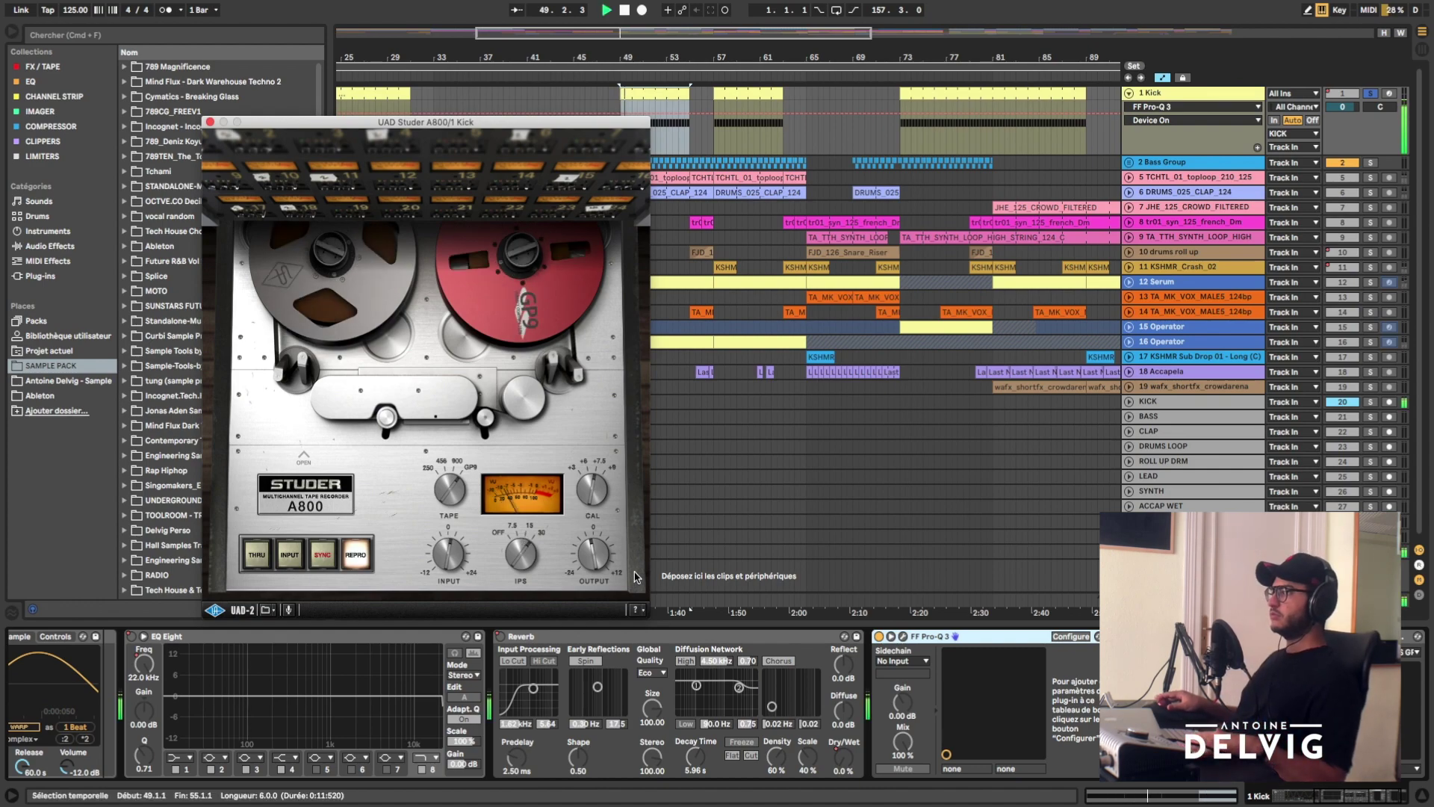
left_click(257, 555)
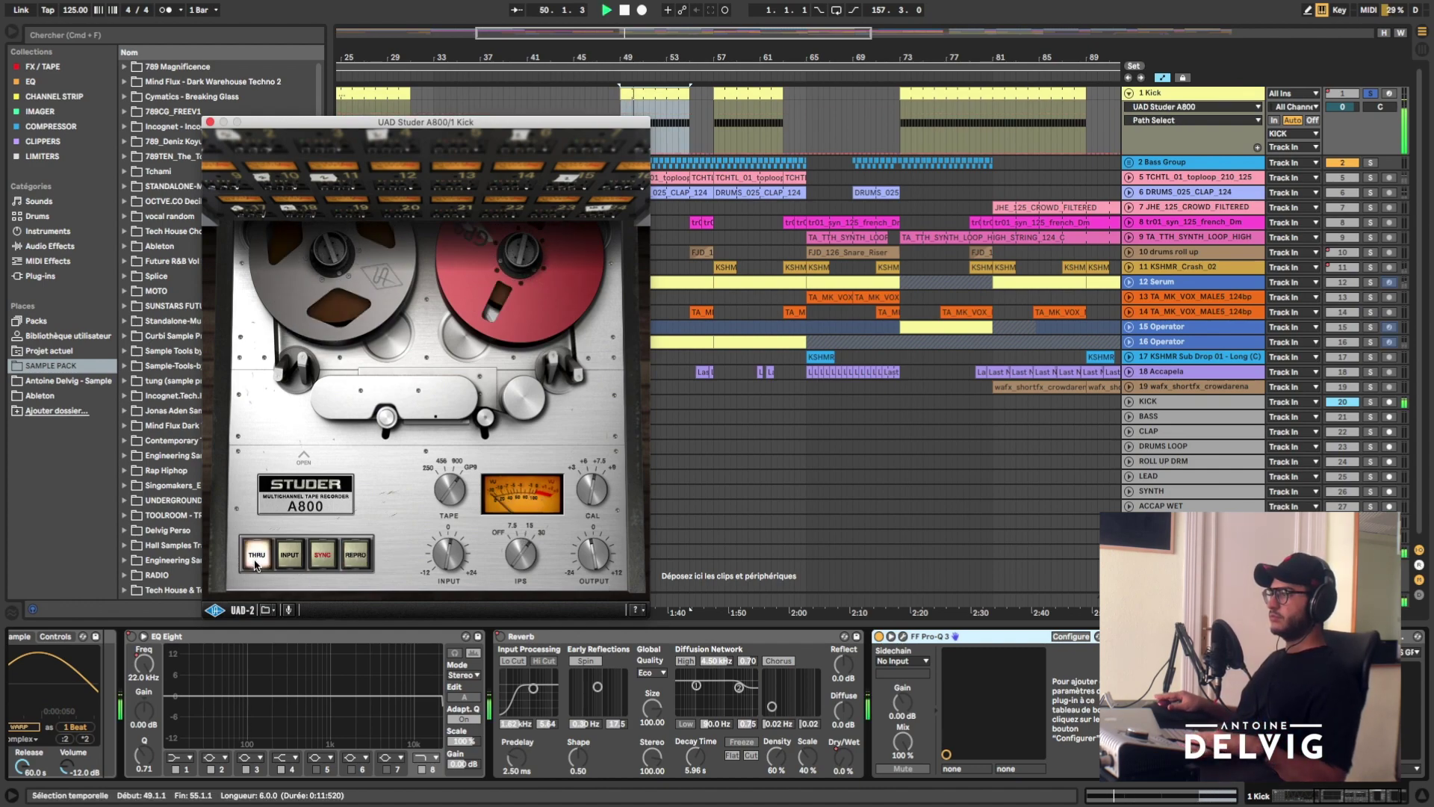
left_click(356, 555)
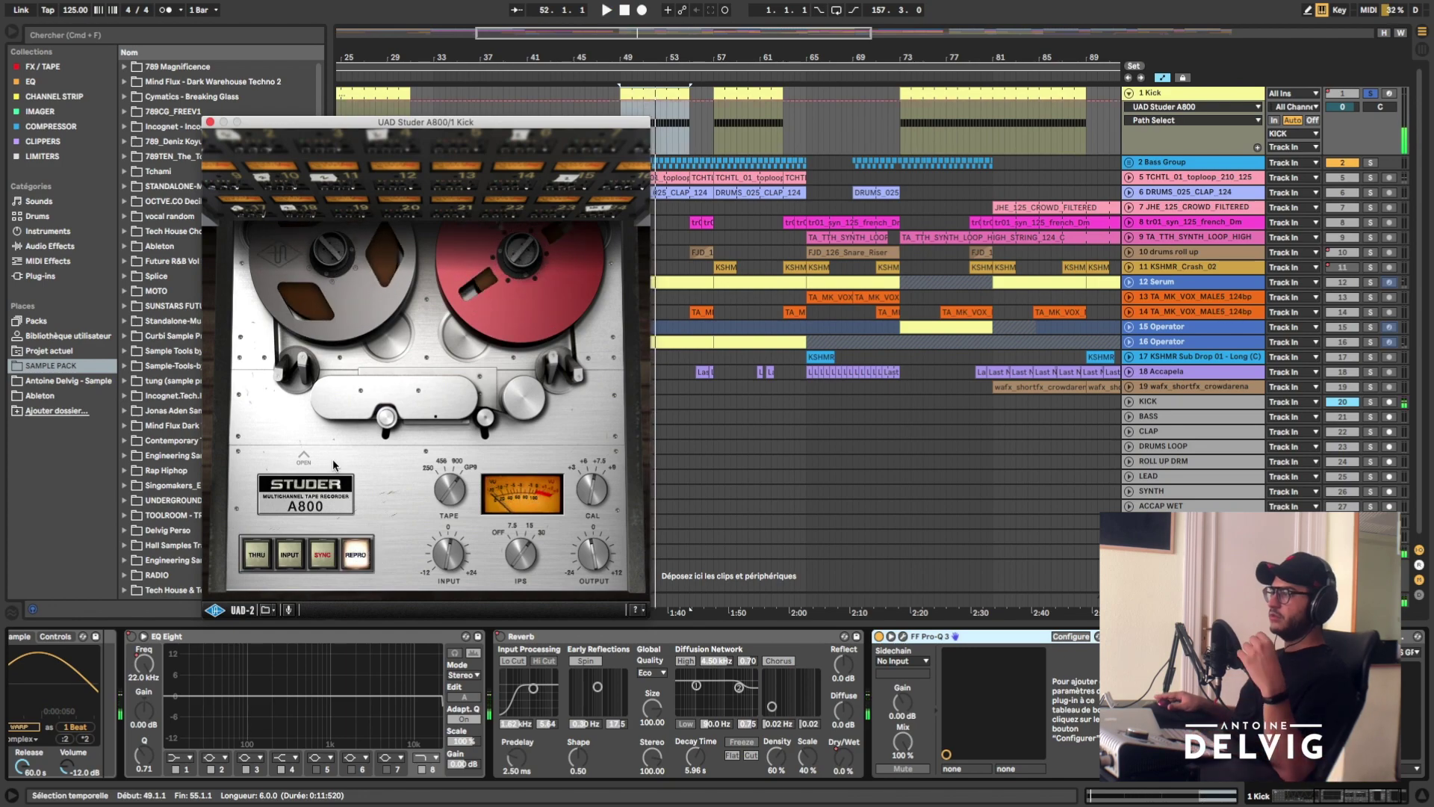
left_click(303, 456)
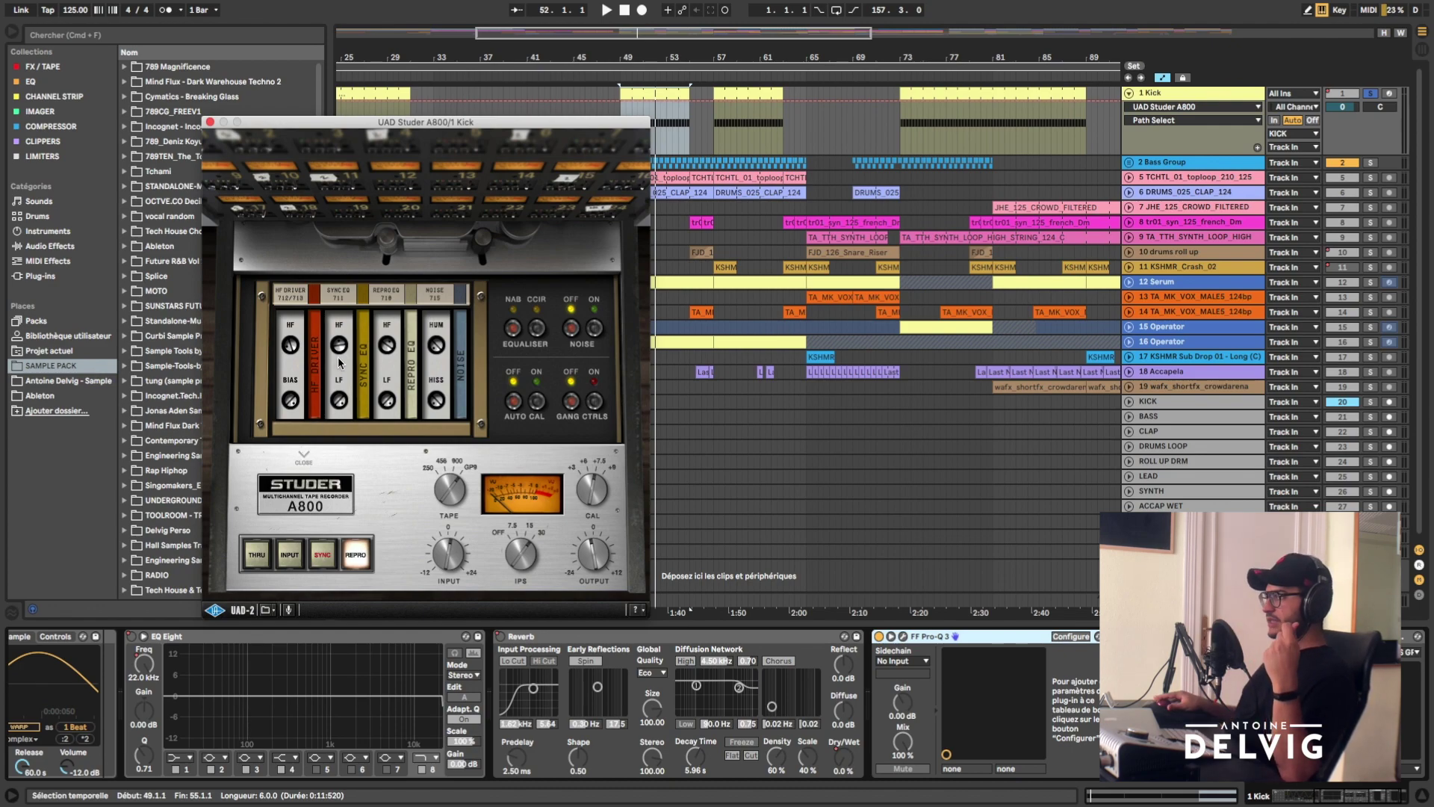
left_click(305, 457)
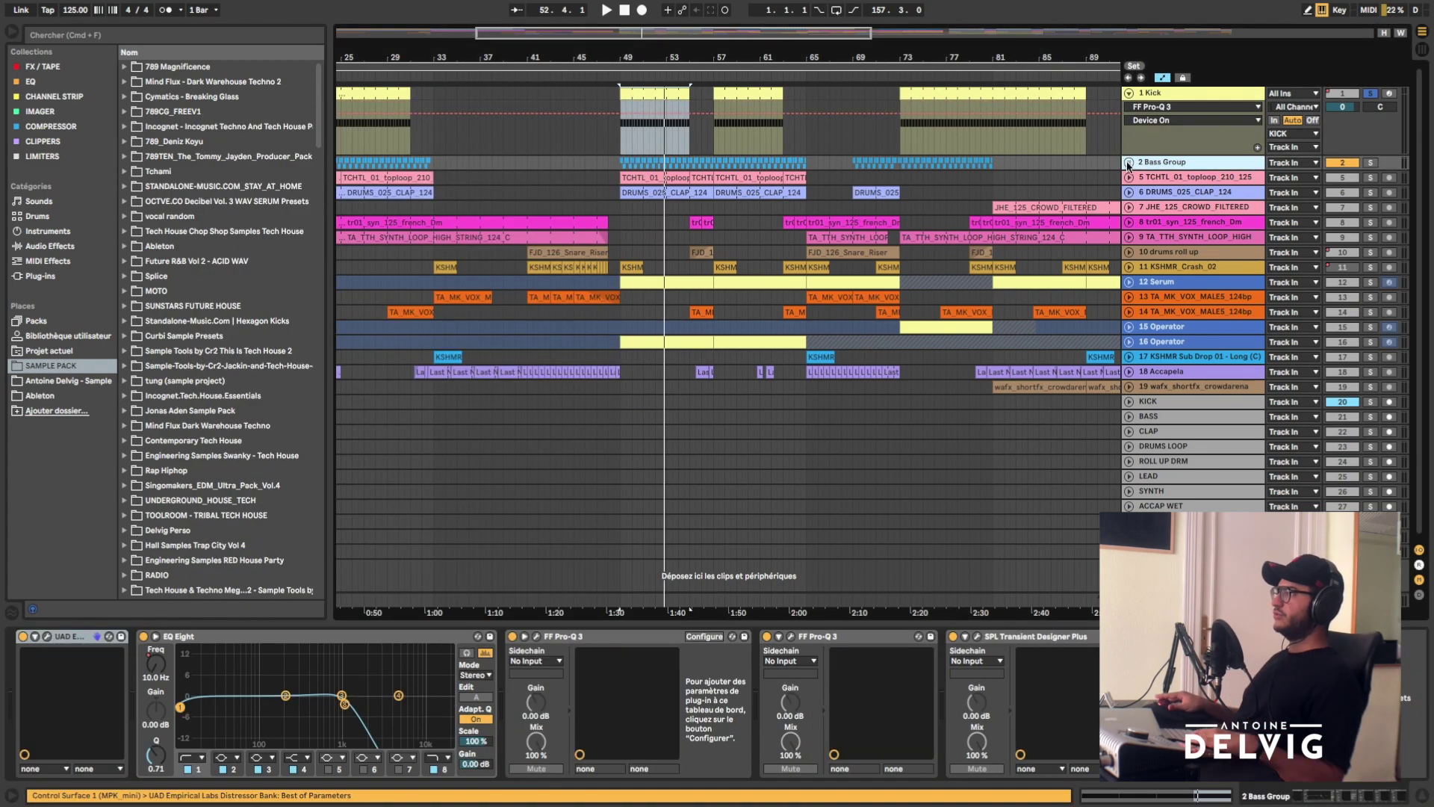
- Unfold the Bass Group and show its effects chain with the arrangement focused around bar 49
left_click(1129, 163)
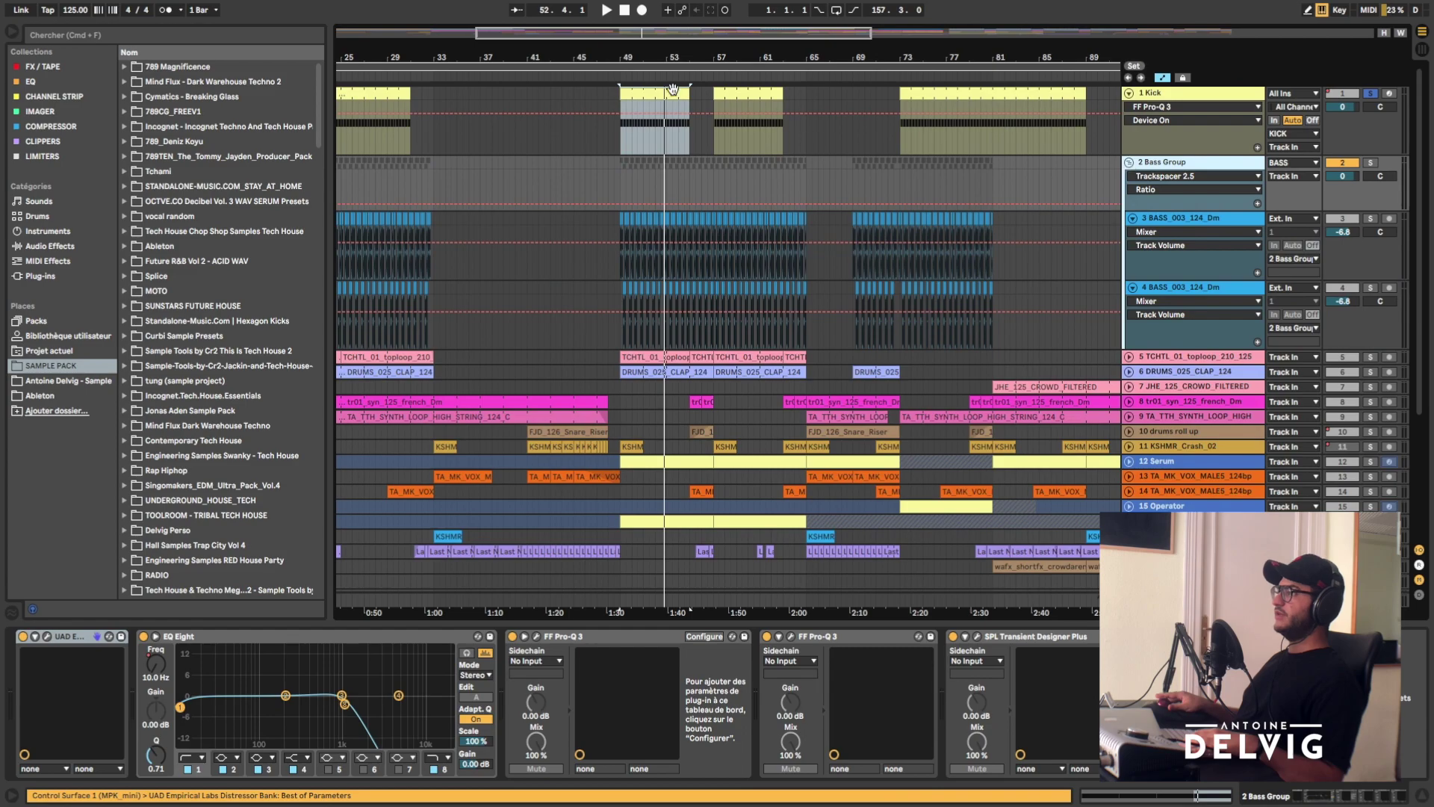
left_click_drag(627, 61, 628, 52)
left_click(618, 88)
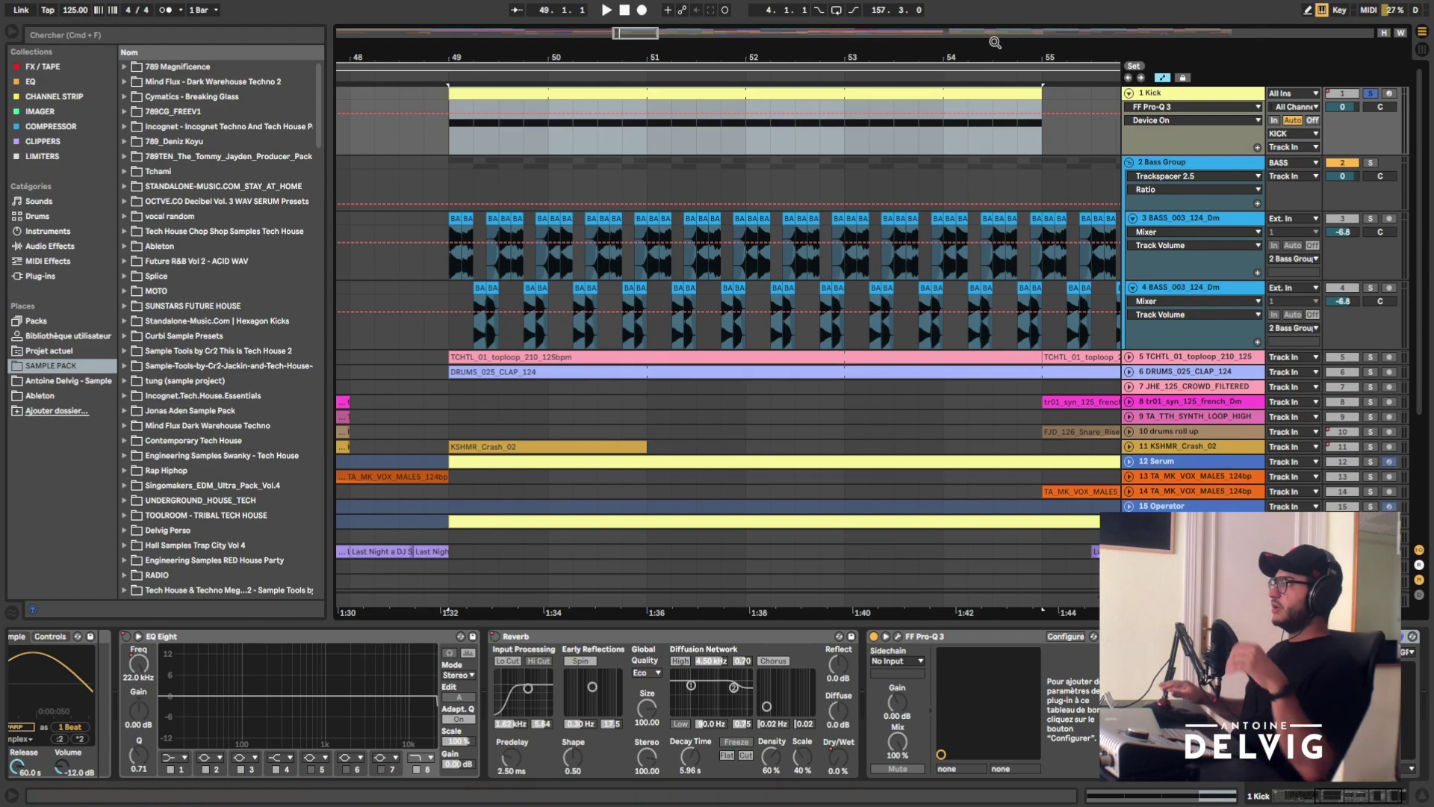
left_click(1169, 164)
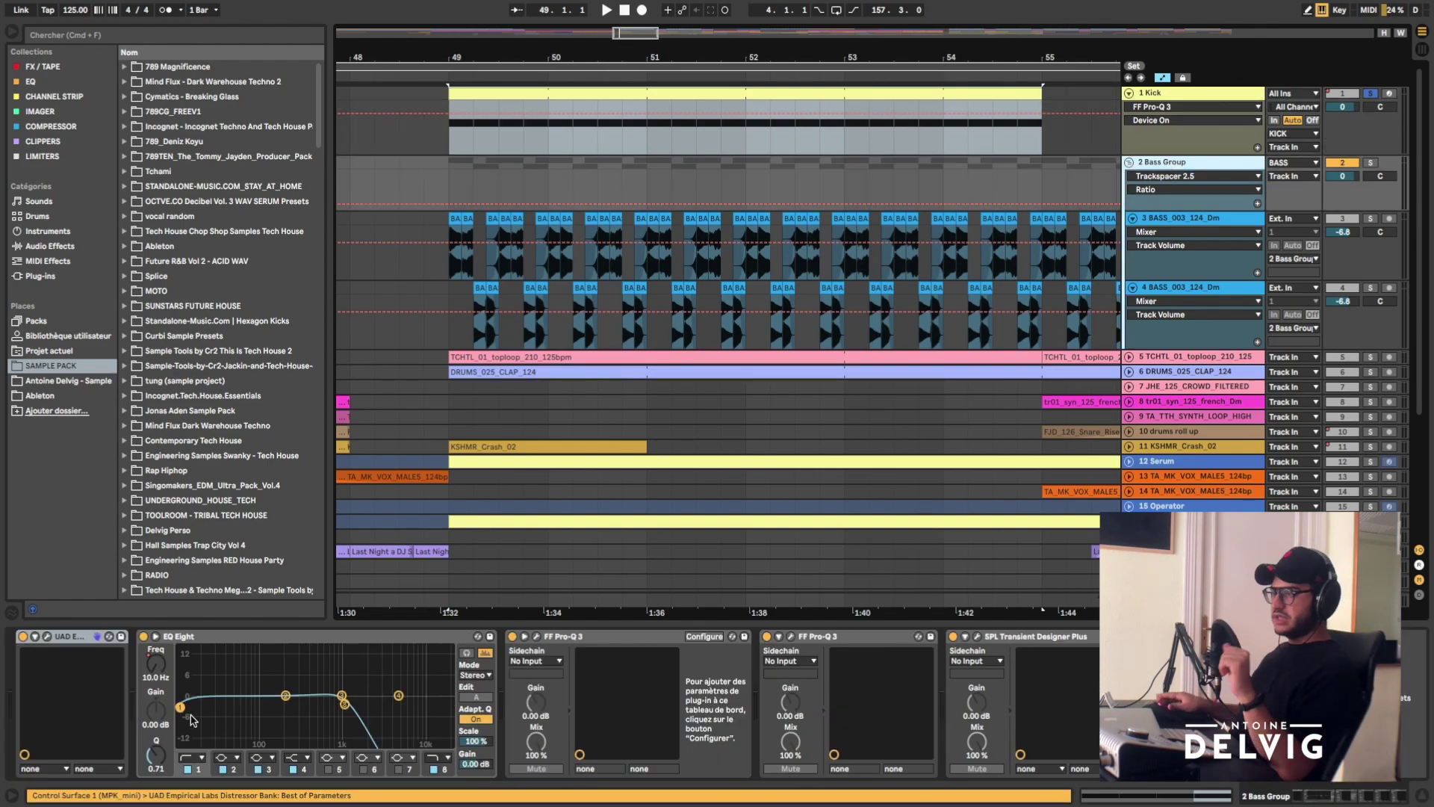
- Examine the first BASS_003_124_Dm clip at bar 49 and its track's Compressor and EQ Eight devices
left_click(450, 213)
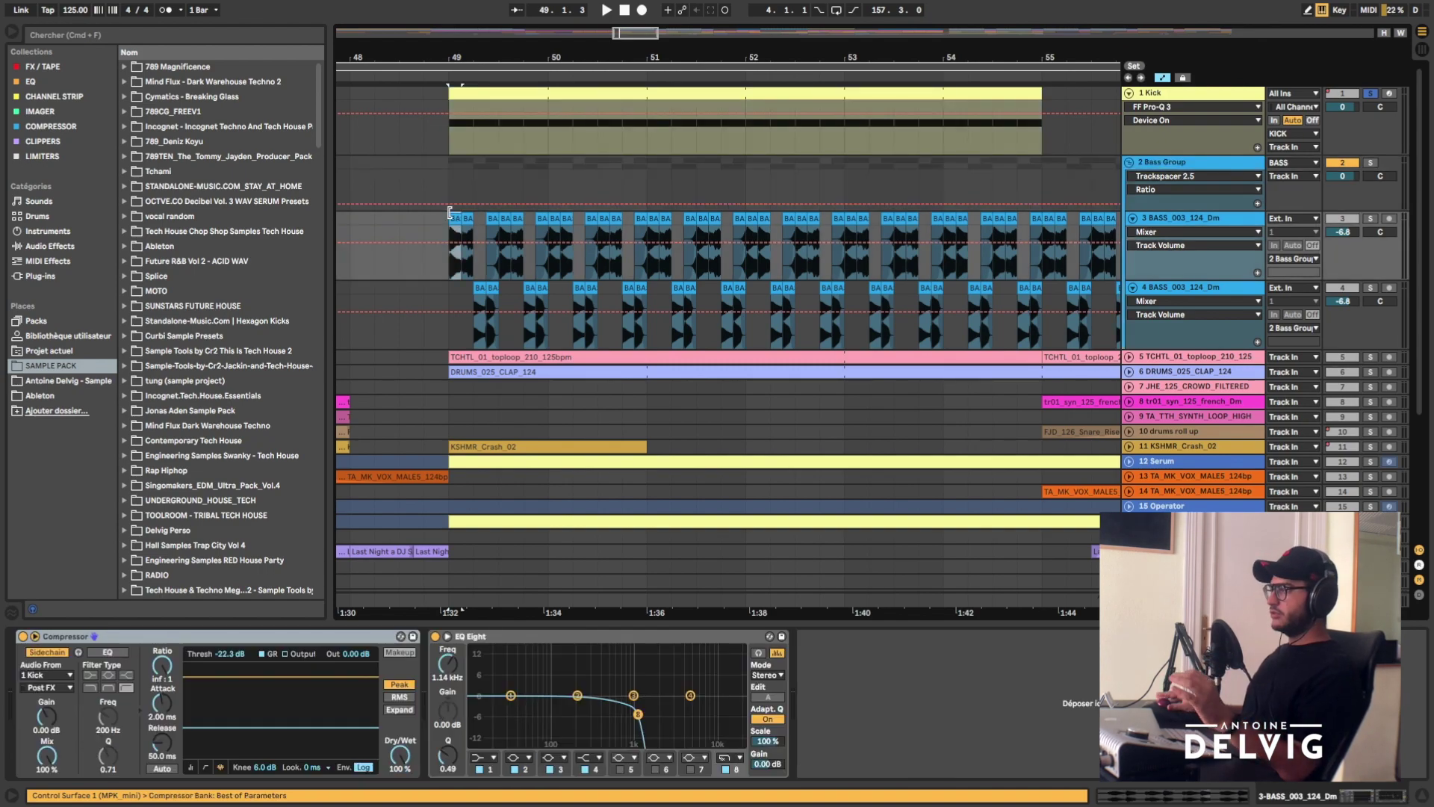
left_click_drag(451, 62, 493, 66)
double_click(512, 218)
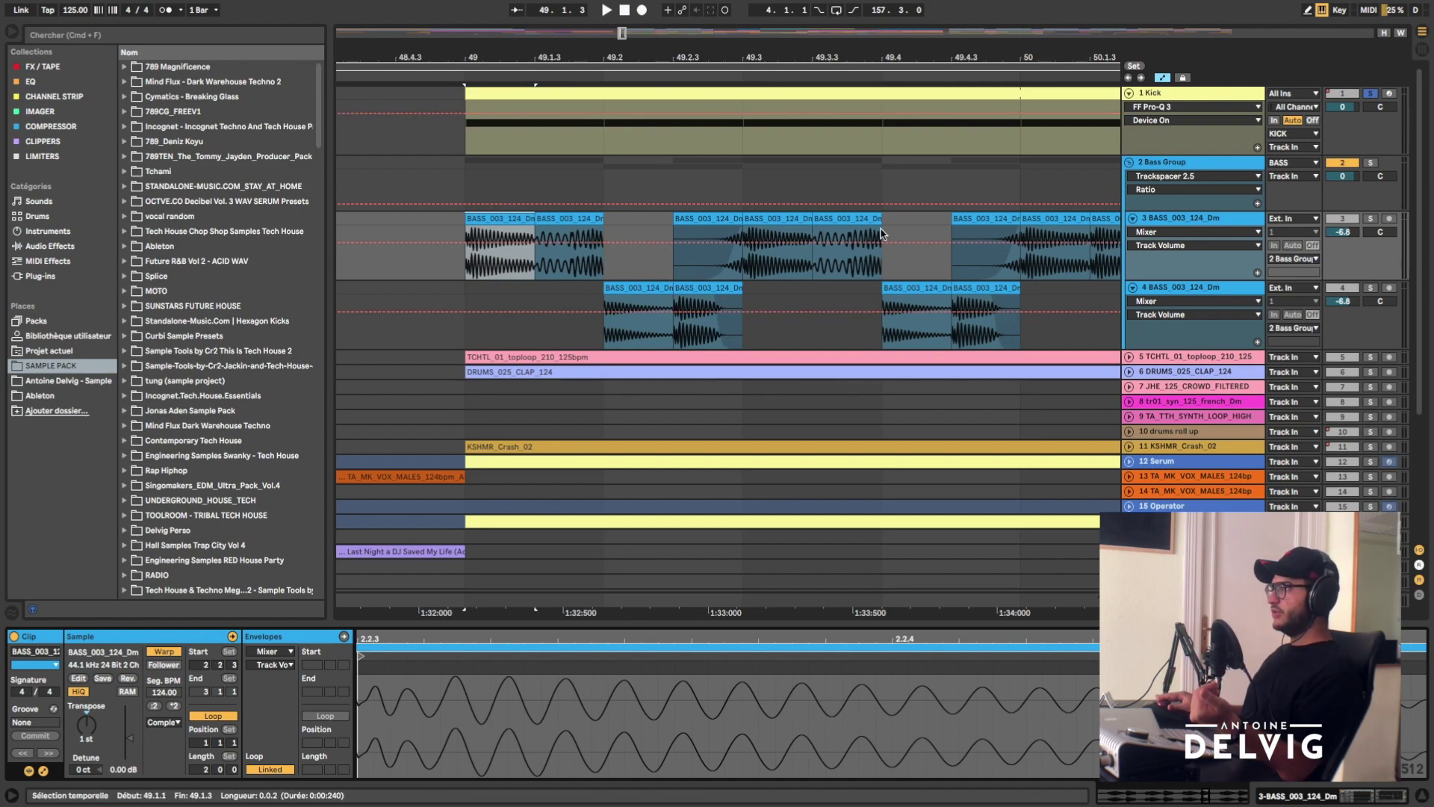
left_click_drag(883, 55, 629, 41)
left_click(1363, 795)
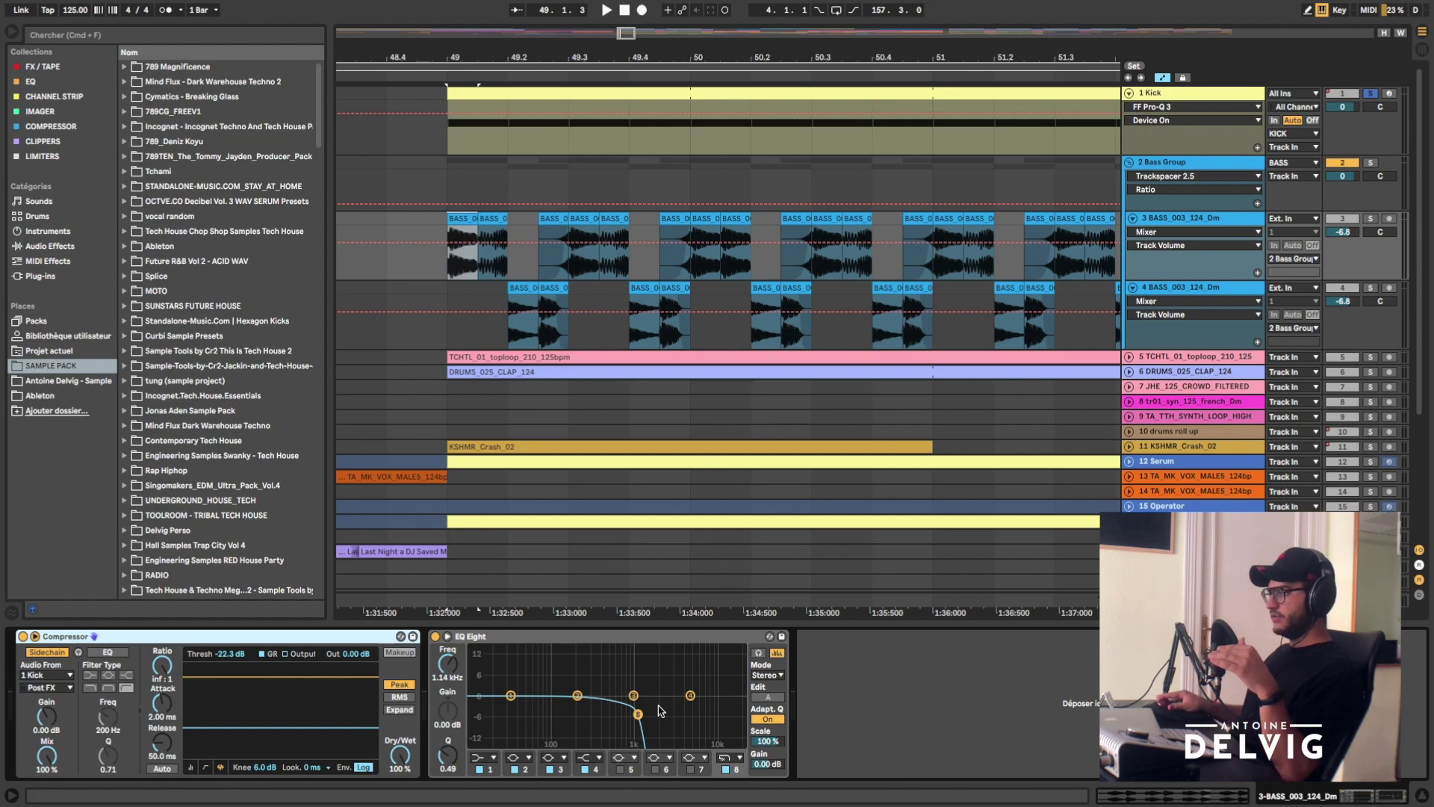
- Review the first bass clip's sample again and bring up the UAD Empirical Labs Distressor on the Bass Group
left_click(1167, 168)
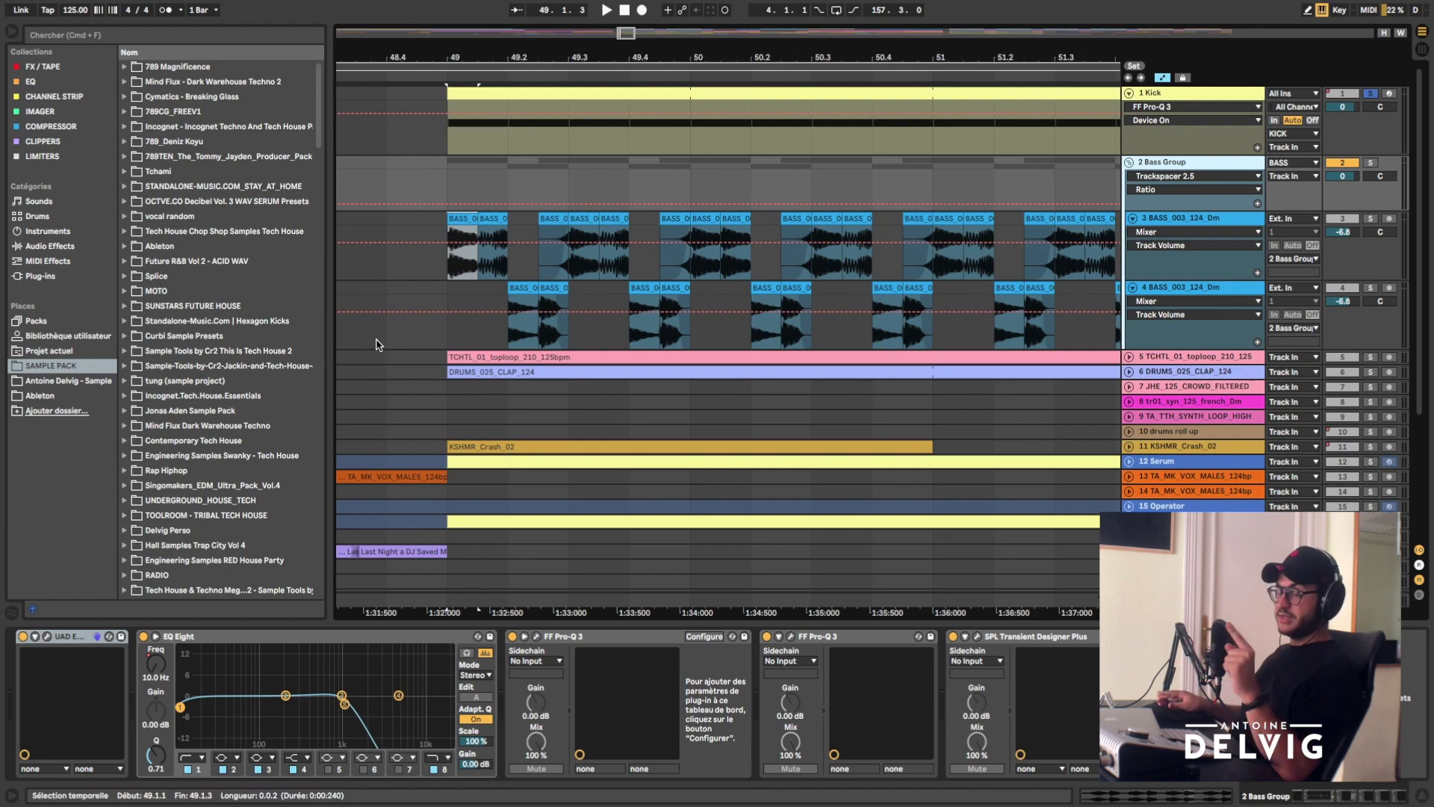
double_click(461, 220)
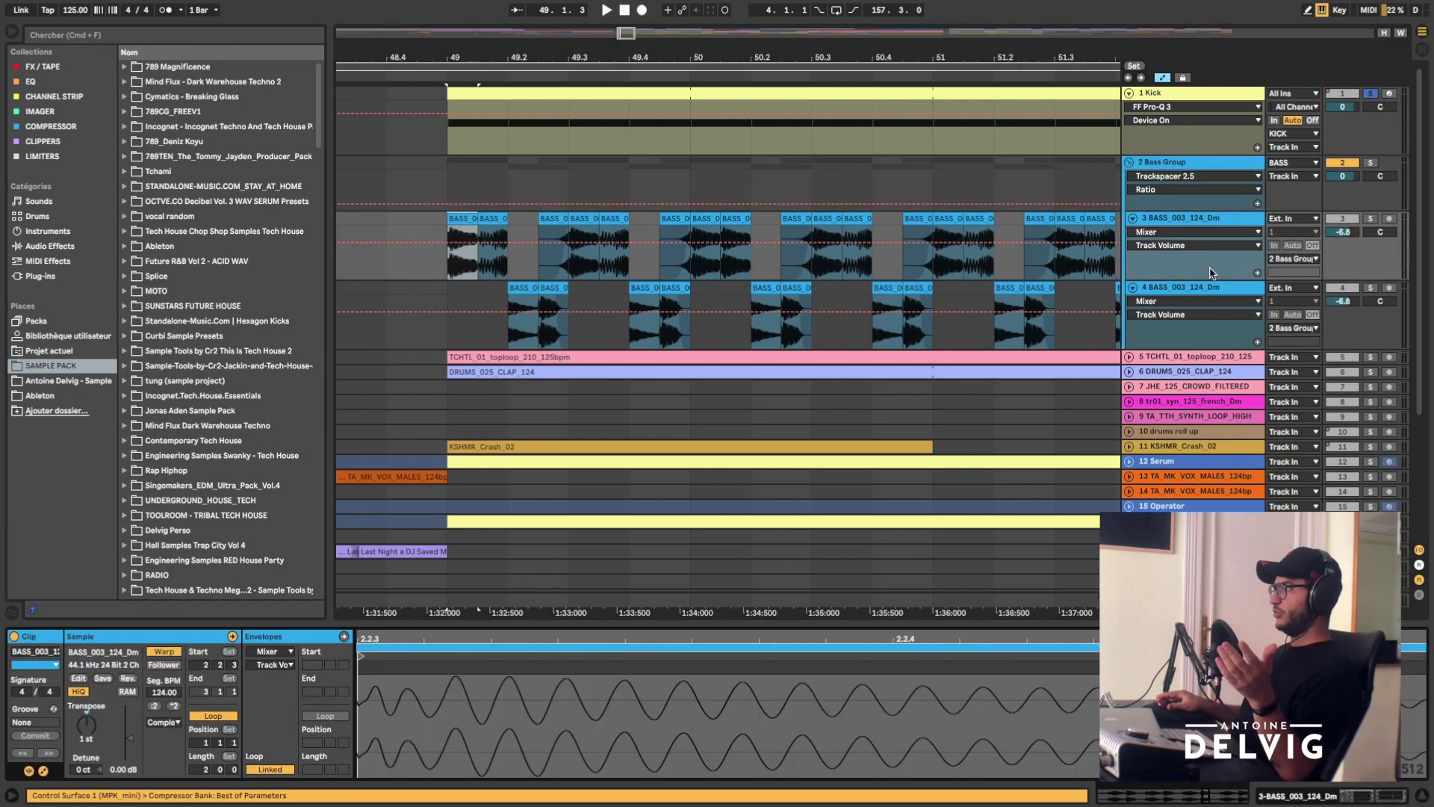
left_click(1193, 161)
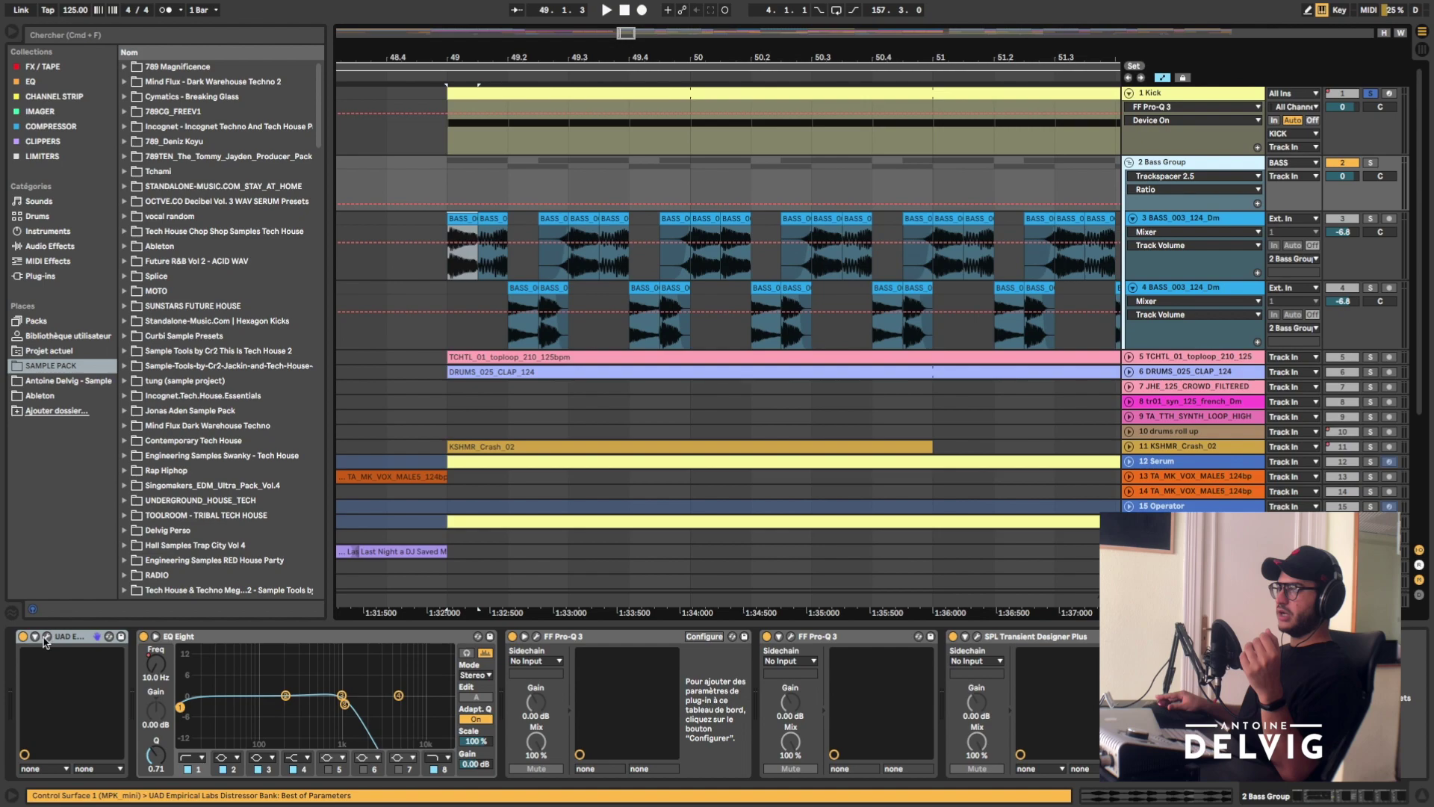
key("super+alt+p")
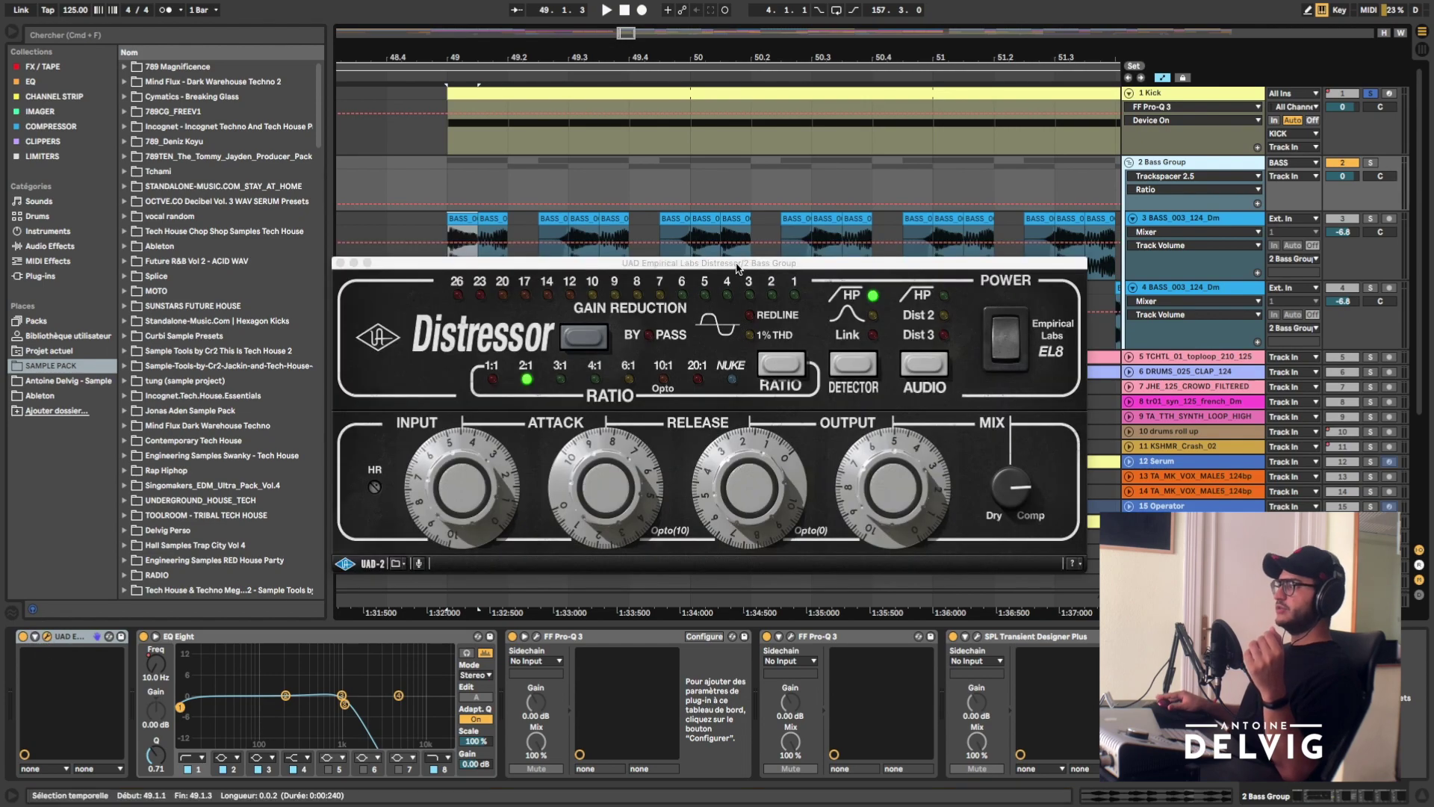
left_click_drag(737, 246, 762, 222)
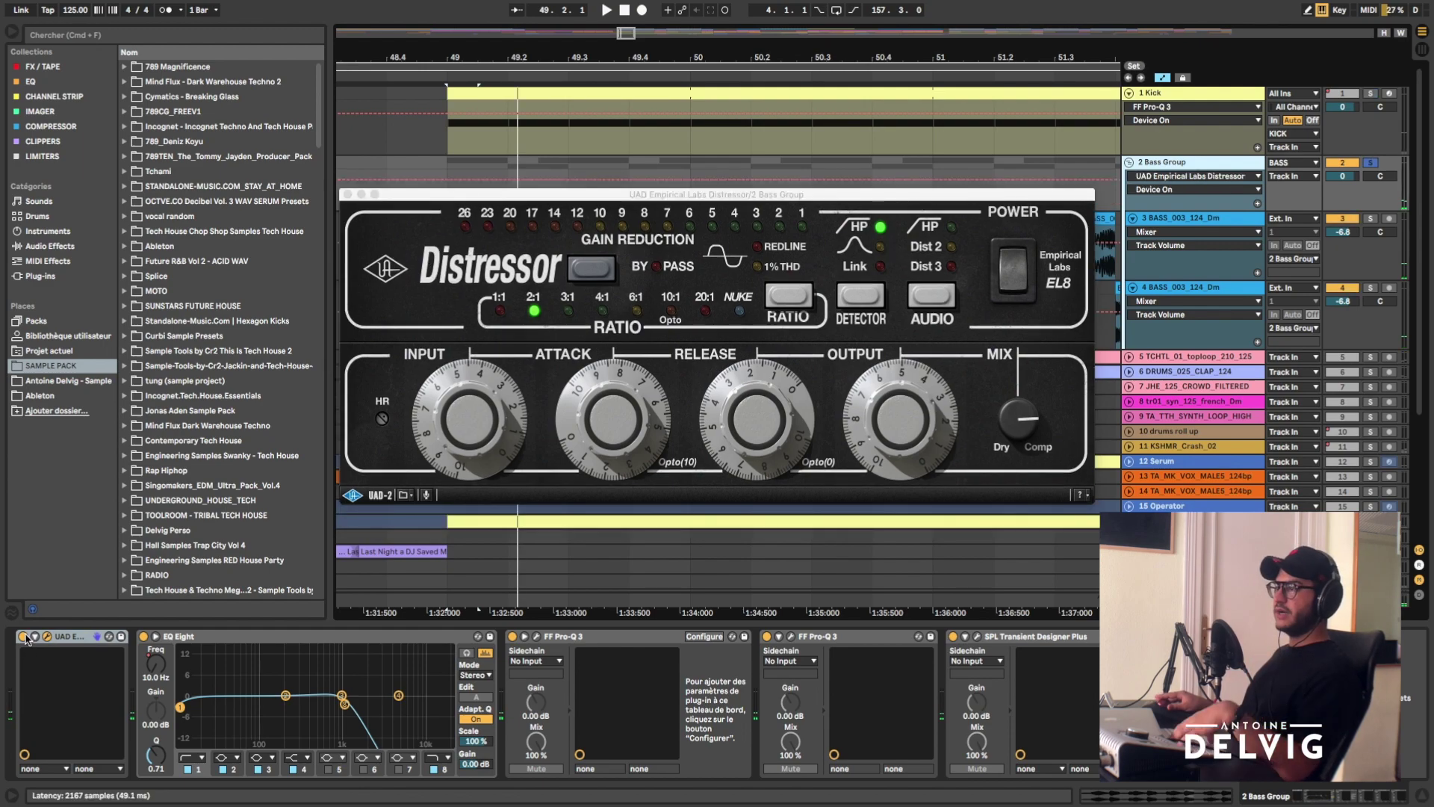
- Play the soloed Bass Group from bar 49 while toggling the Distressor off and on to compare its effect
key("space")
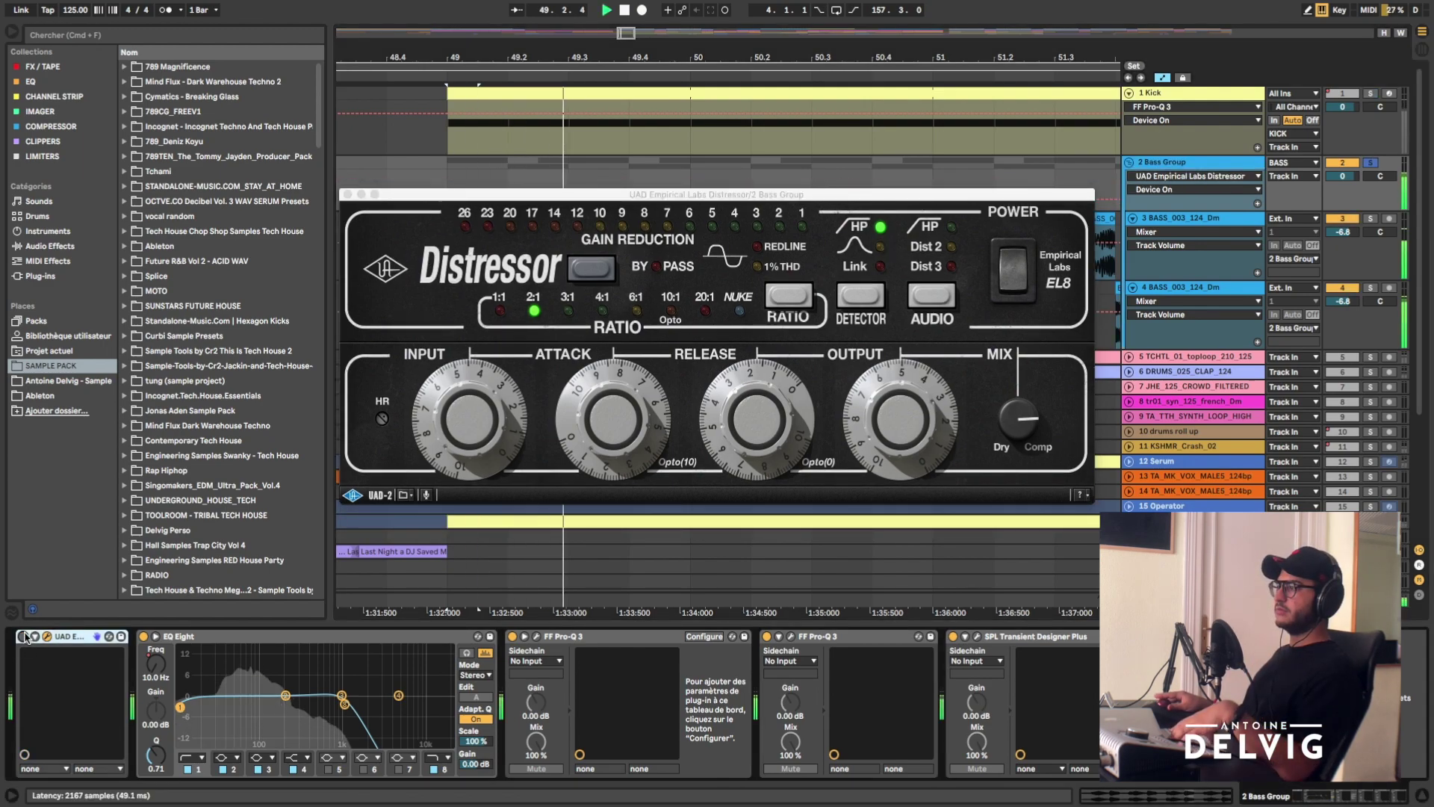
left_click(23, 637)
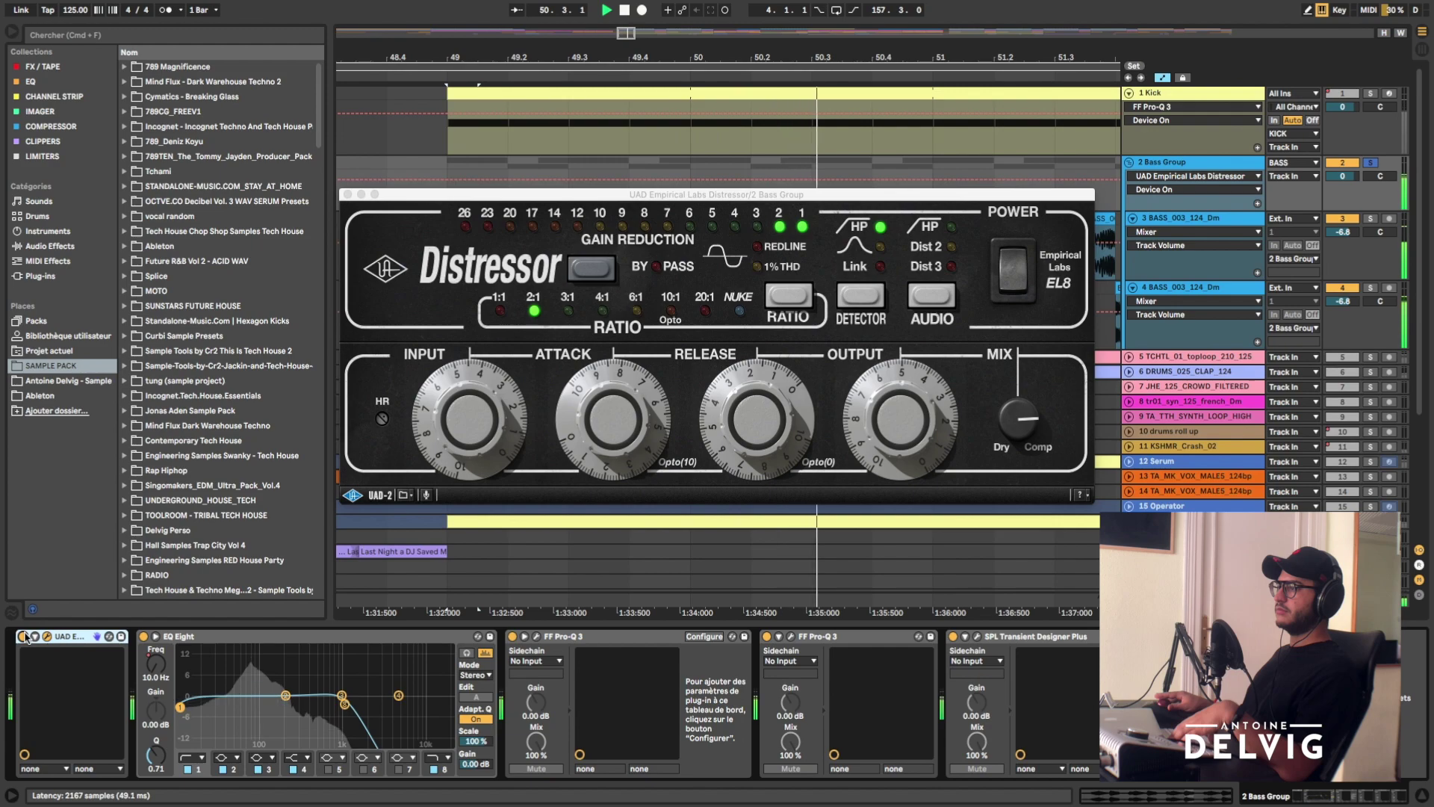
left_click(23, 636)
left_click(23, 637)
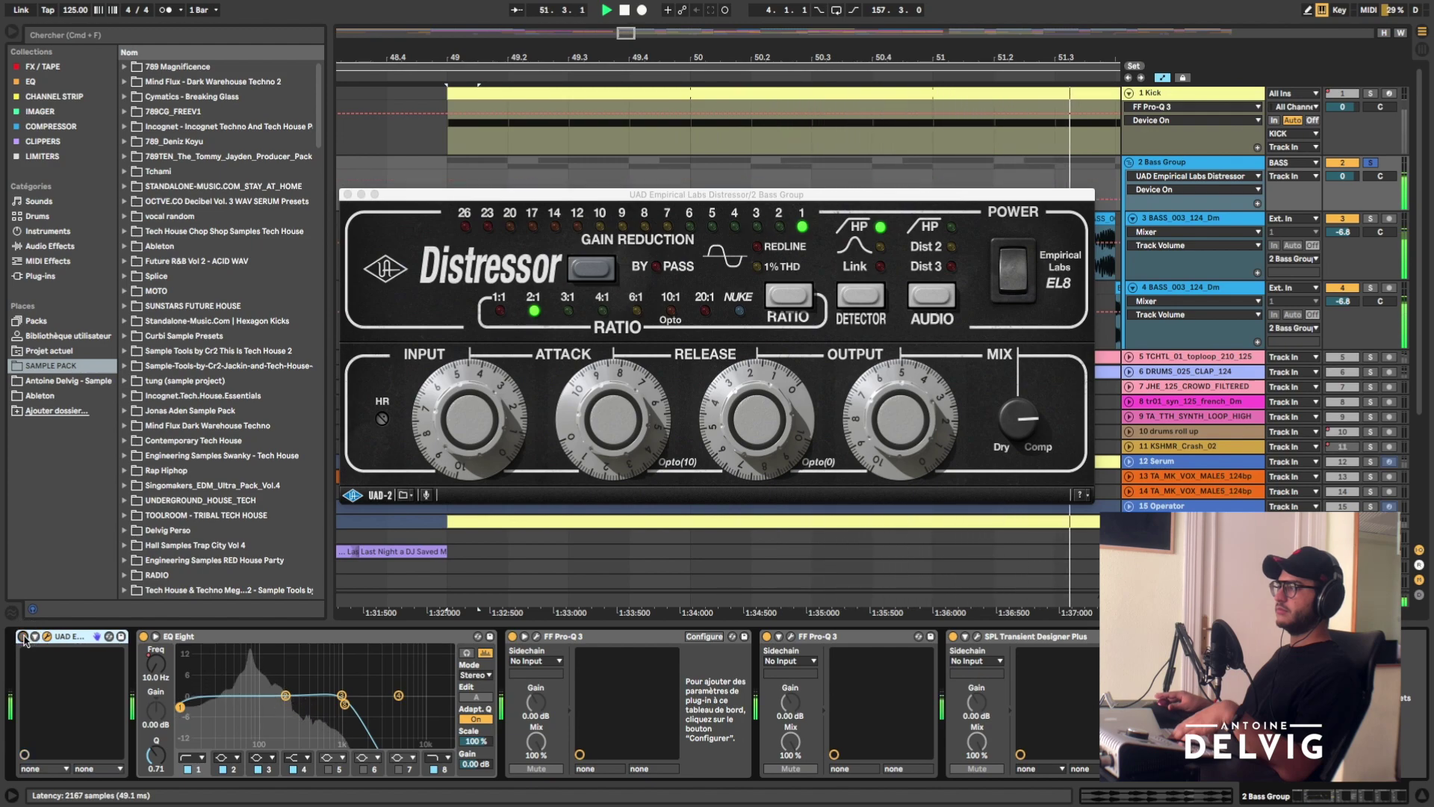
key("space")
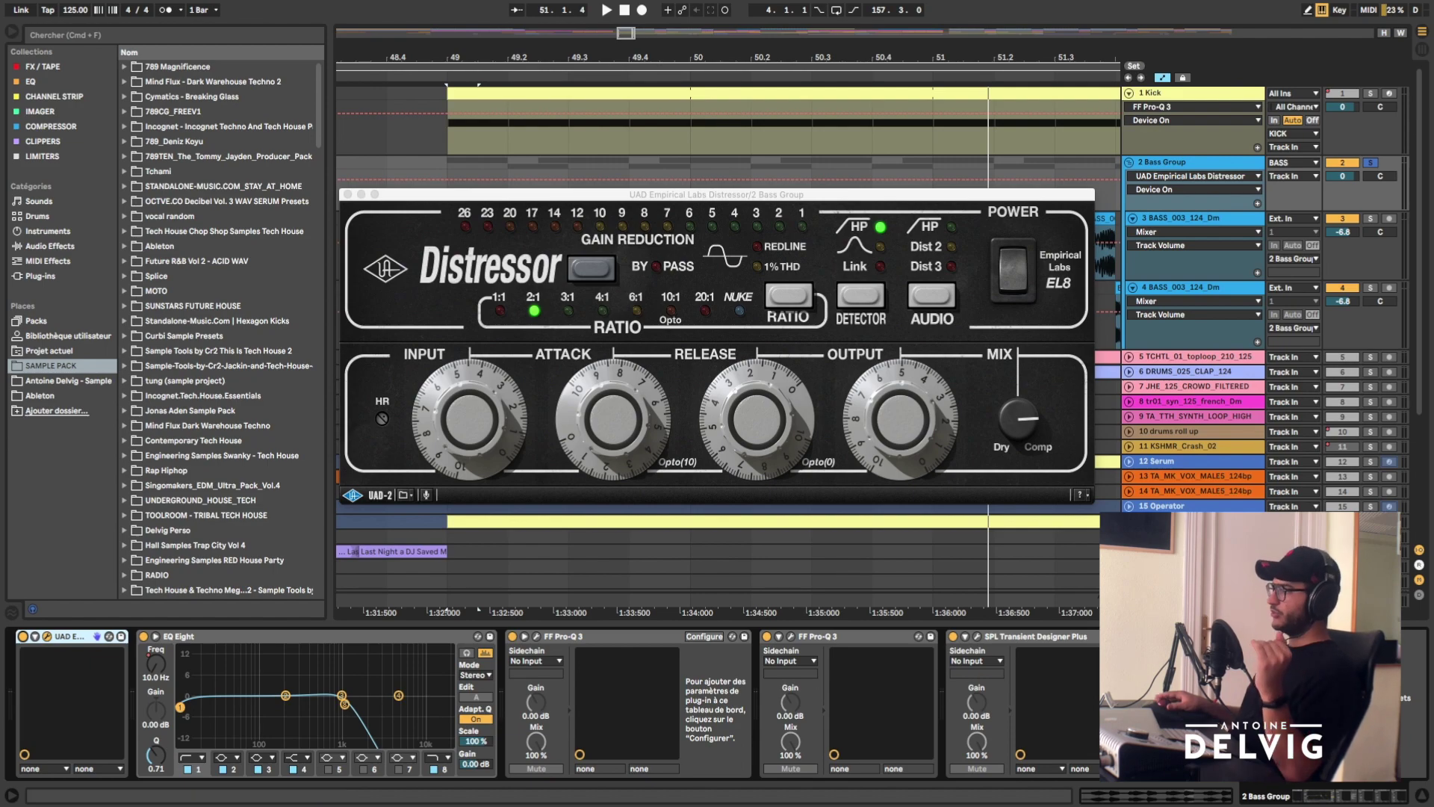
- Replay the soloed bass with both FF Pro-Q 3 instances bypassed and Trackspacer toggled, comparing the Distressor off and on
left_click(1140, 635)
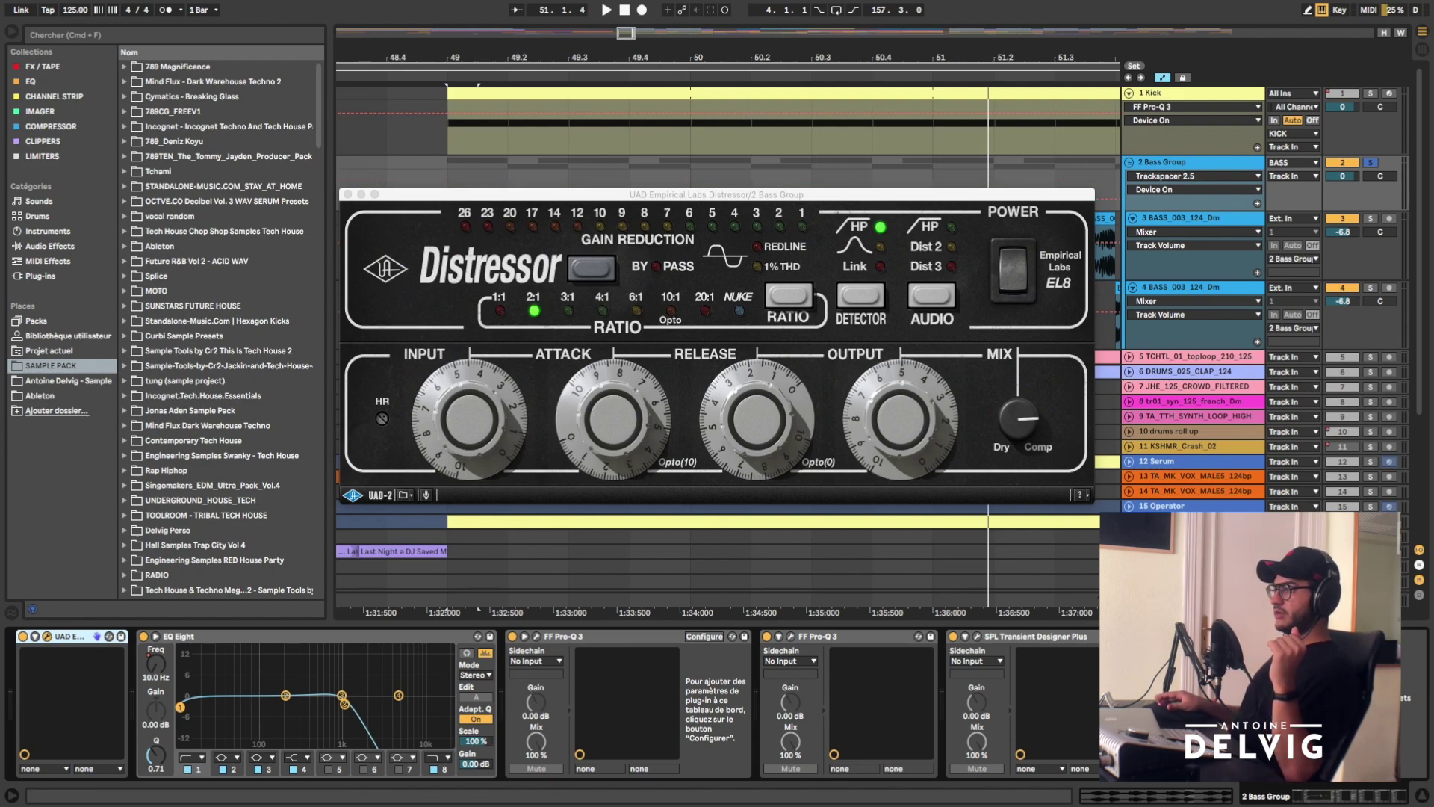
key("space")
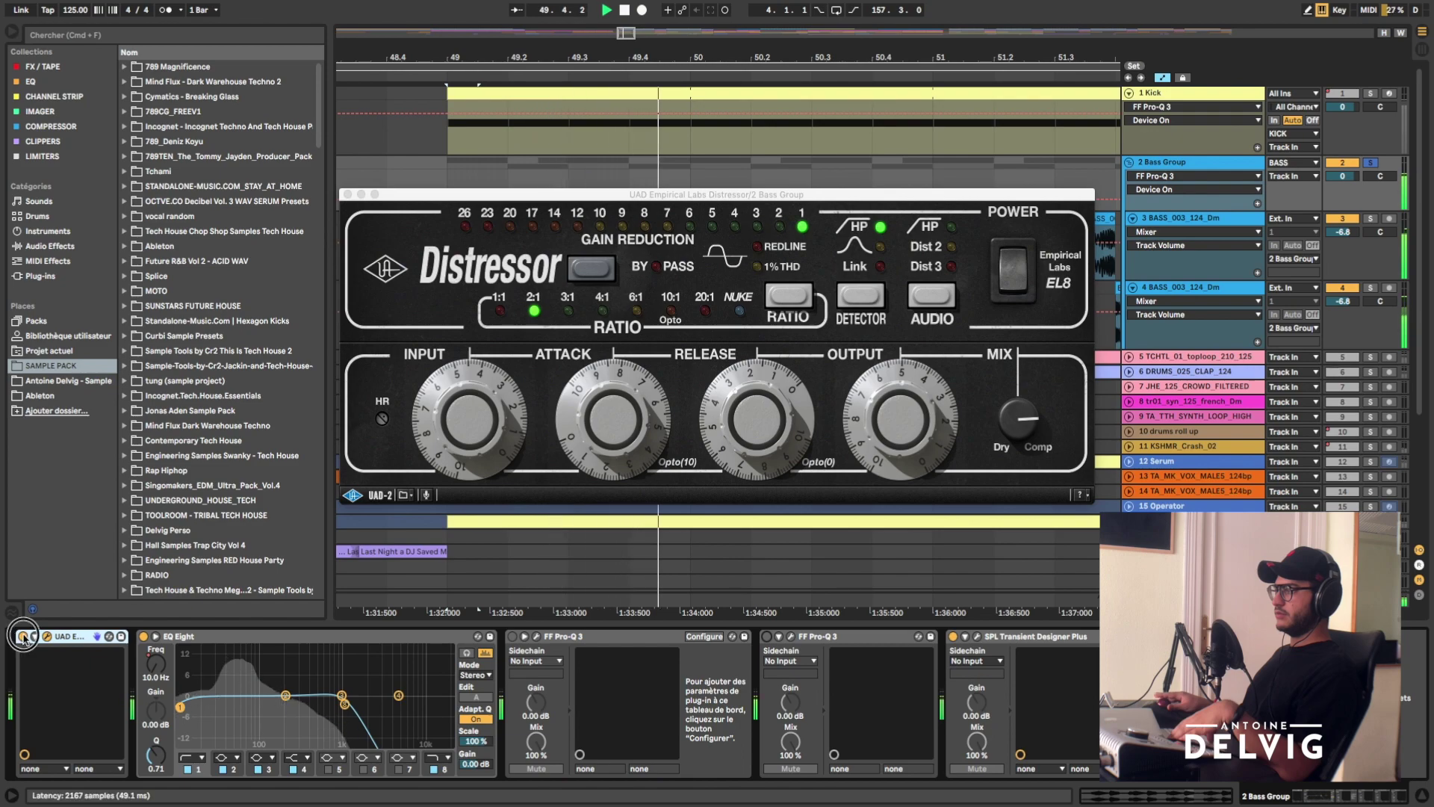
left_click(23, 635)
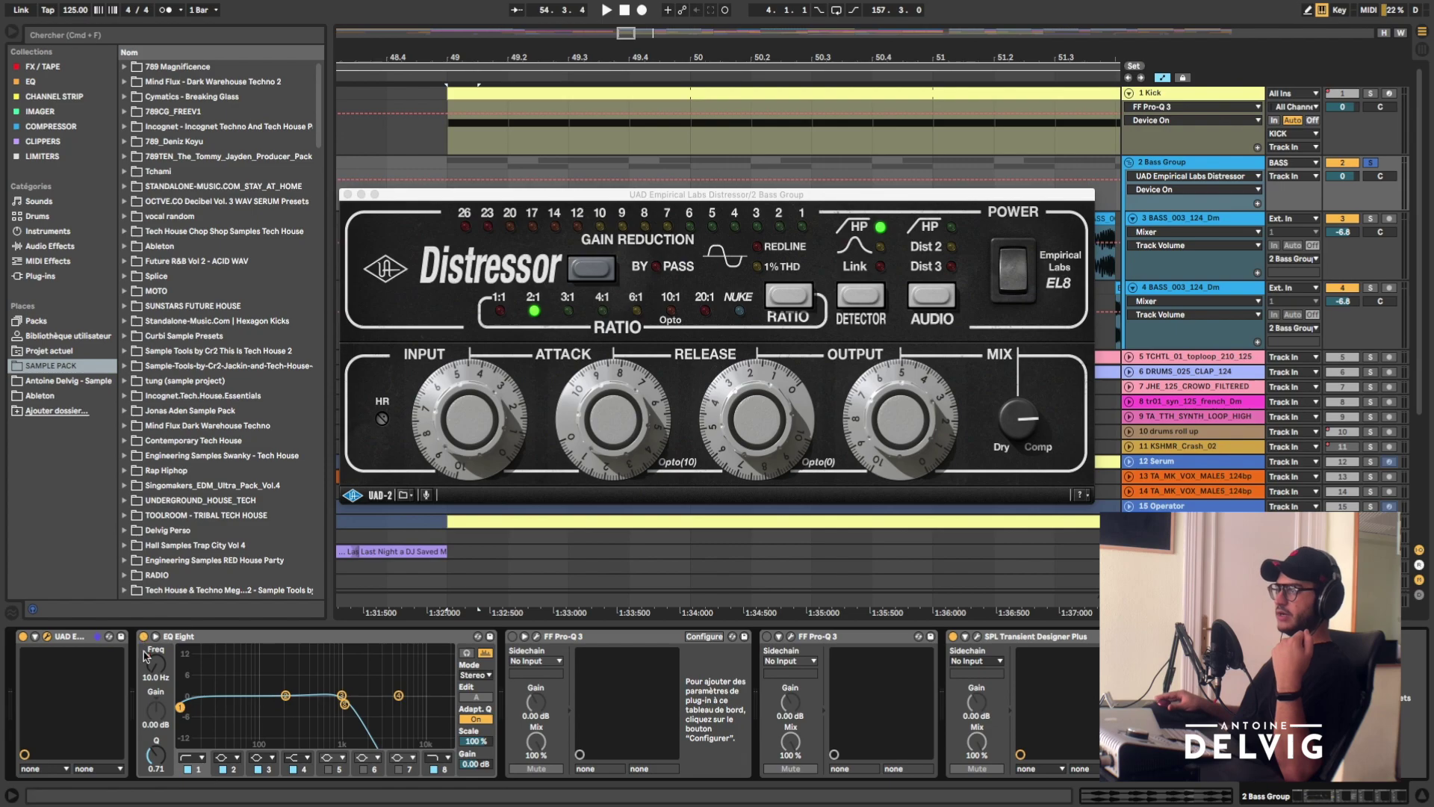
- Close the Distressor and show the EQ Eight 1 Frequency A automation on the Bass Group from bars 49 to 64
left_click(146, 656)
left_click(347, 194)
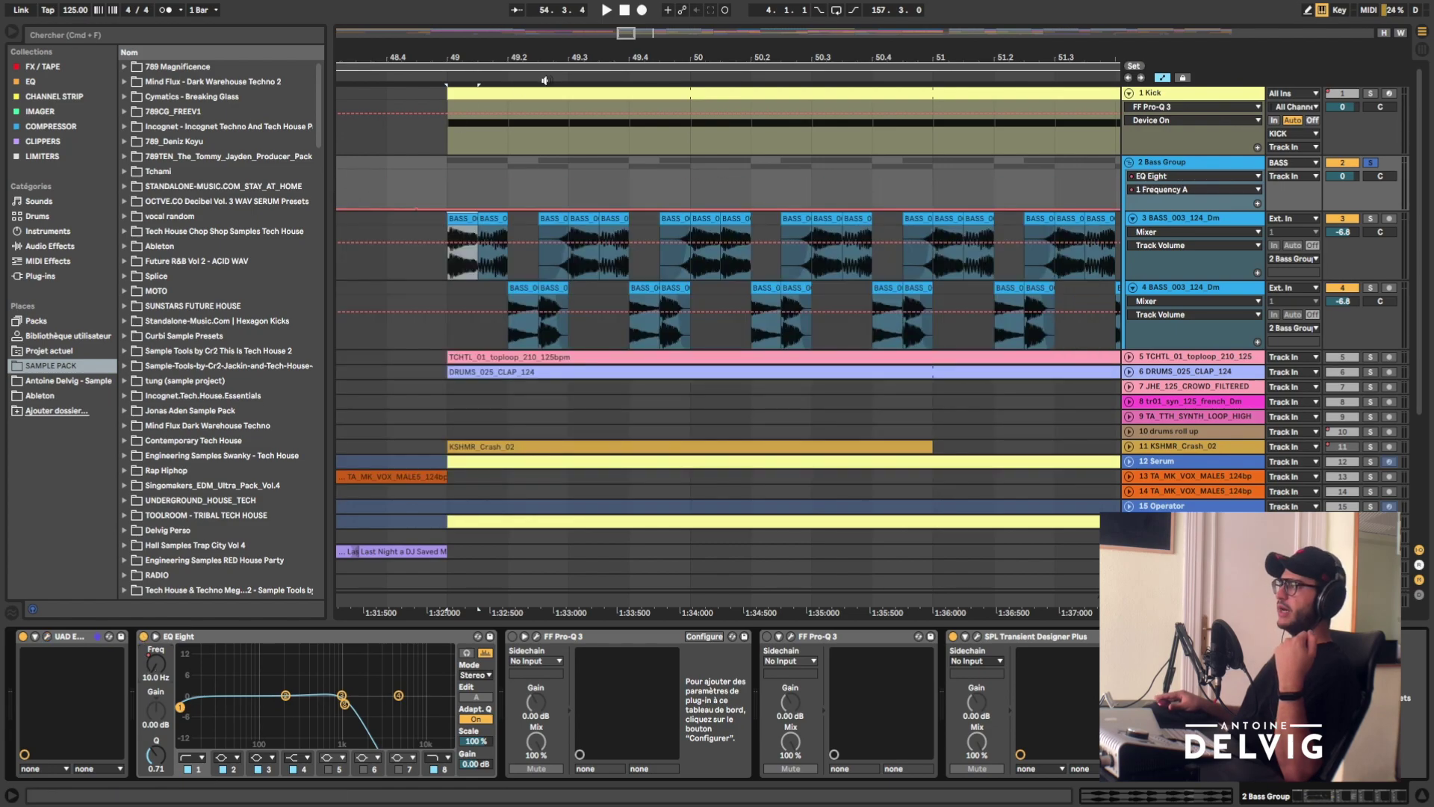
left_click_drag(543, 58, 437, 20)
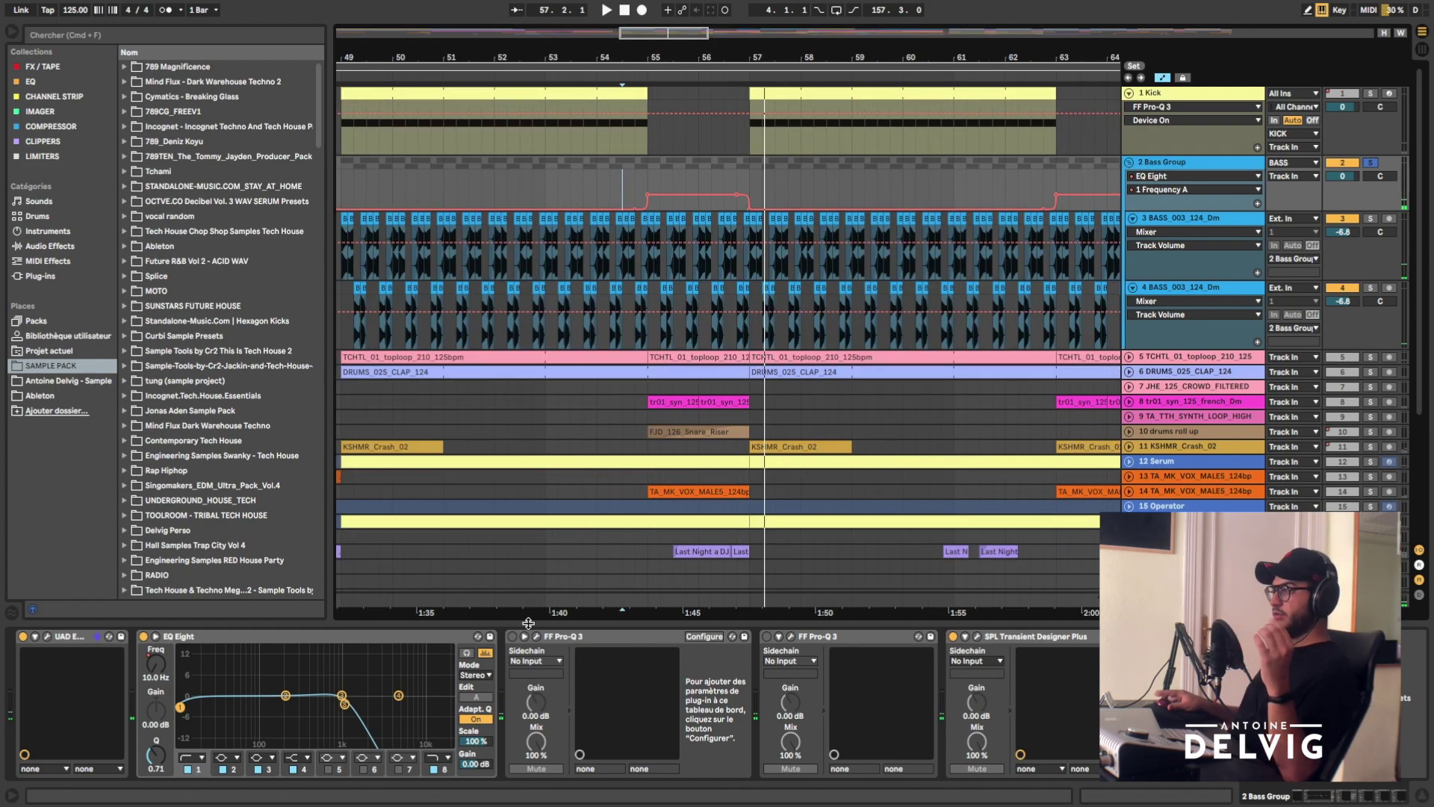
- Turn both FF Pro-Q 3 instances on the Bass Group back on and check the upper bass track's own devices
left_click(513, 636)
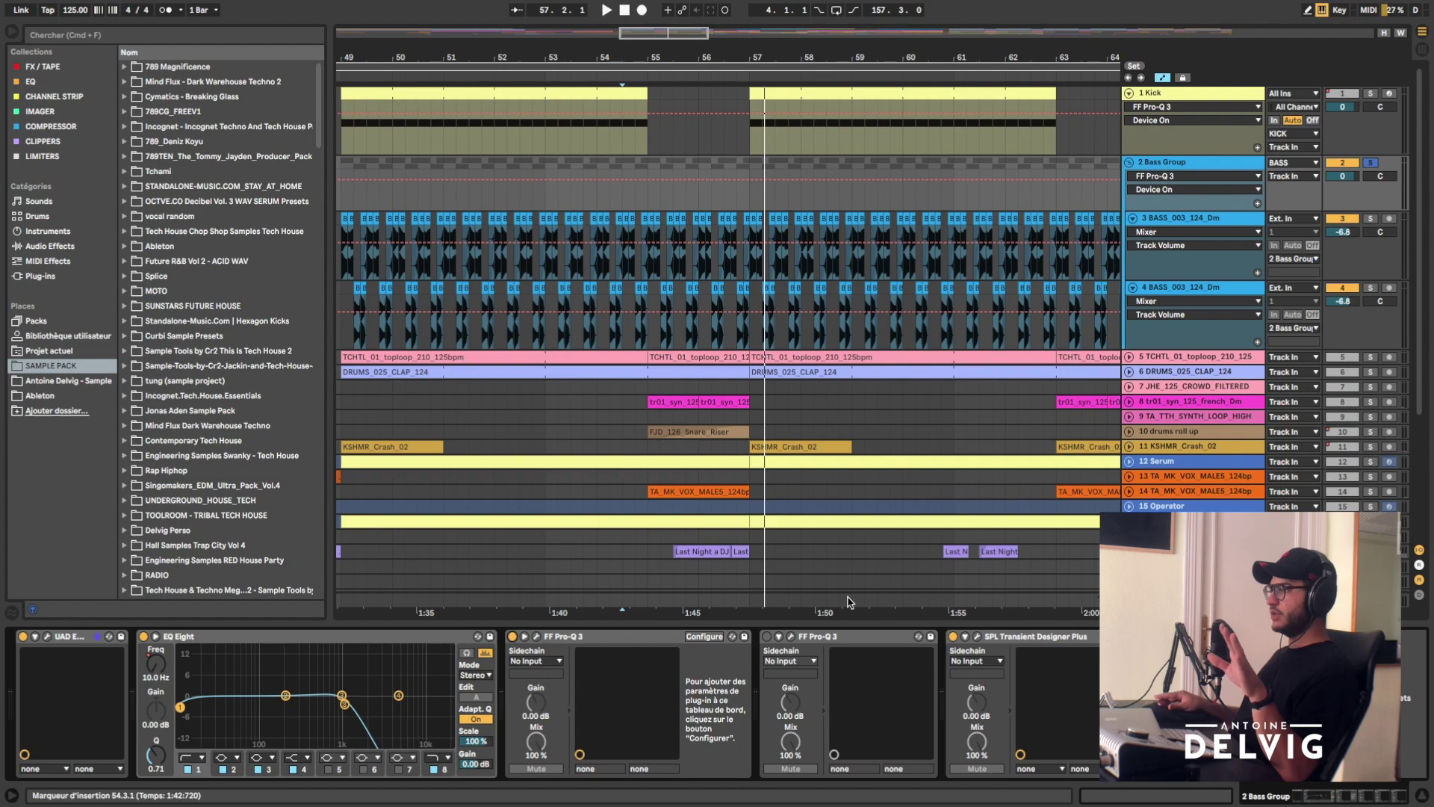
left_click(766, 637)
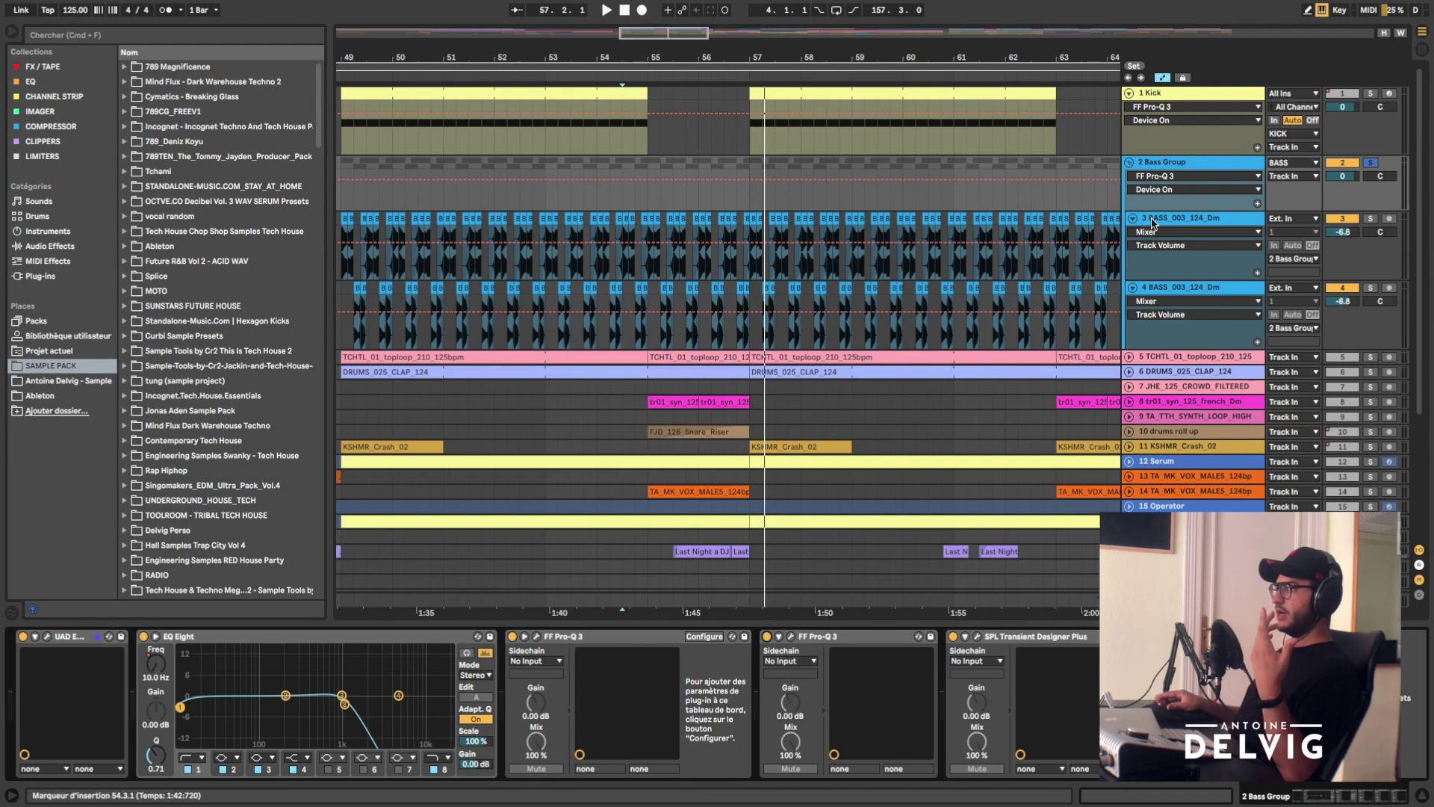
left_click(1188, 216)
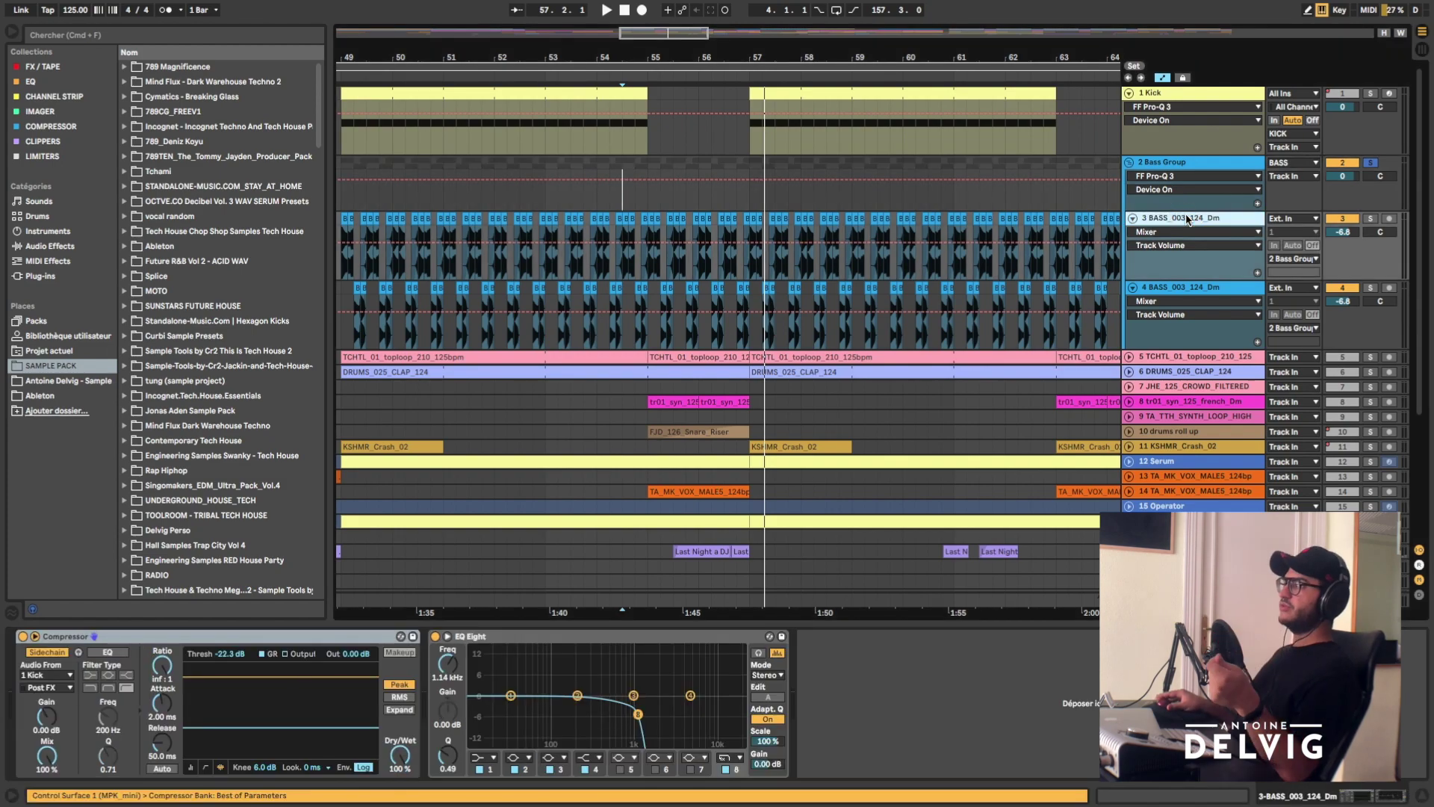
left_click(1158, 165)
- Reopen the Bass Group's Distressor to demonstrate its Mix knob, and close the plug-in window
left_click_drag(586, 57, 849, 75)
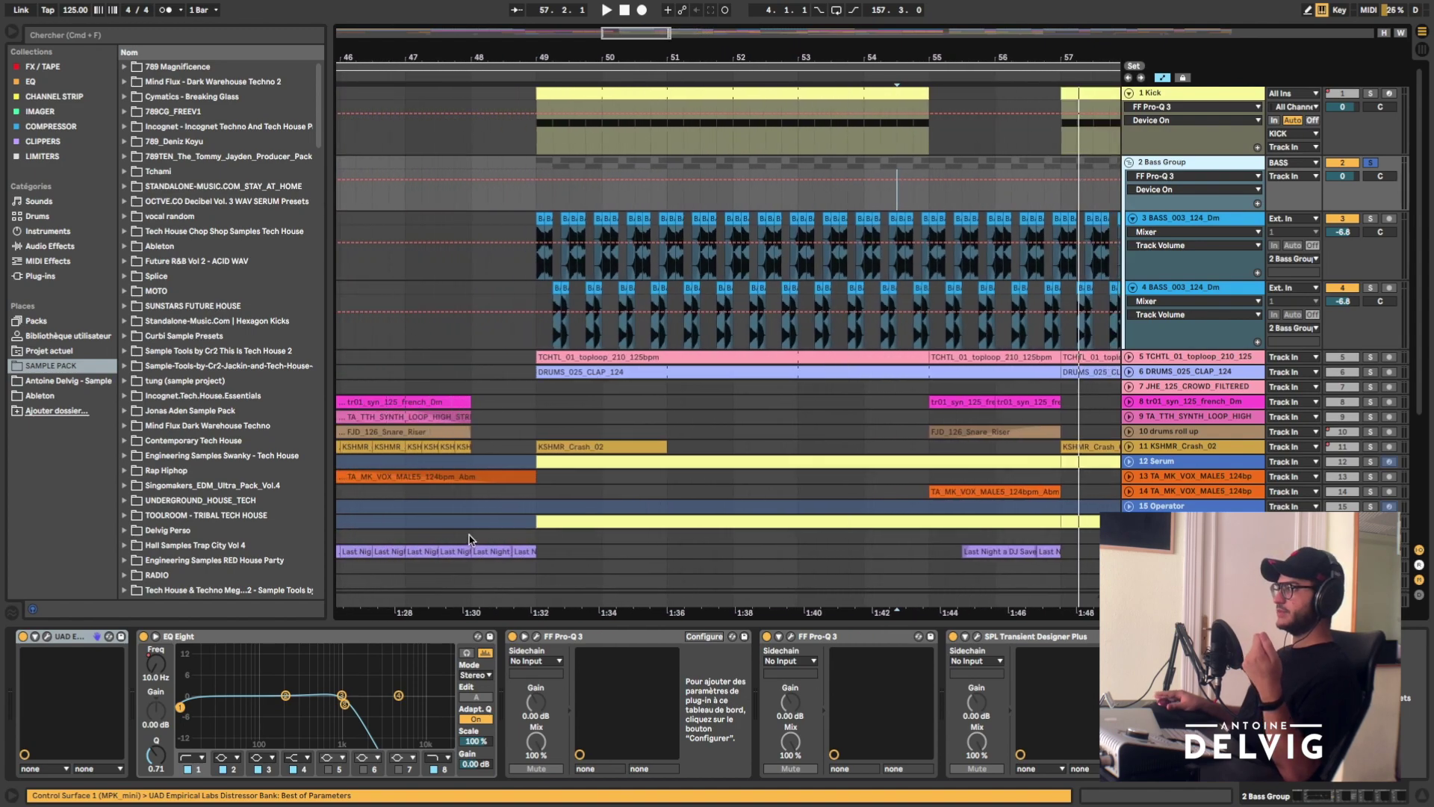
left_click(46, 637)
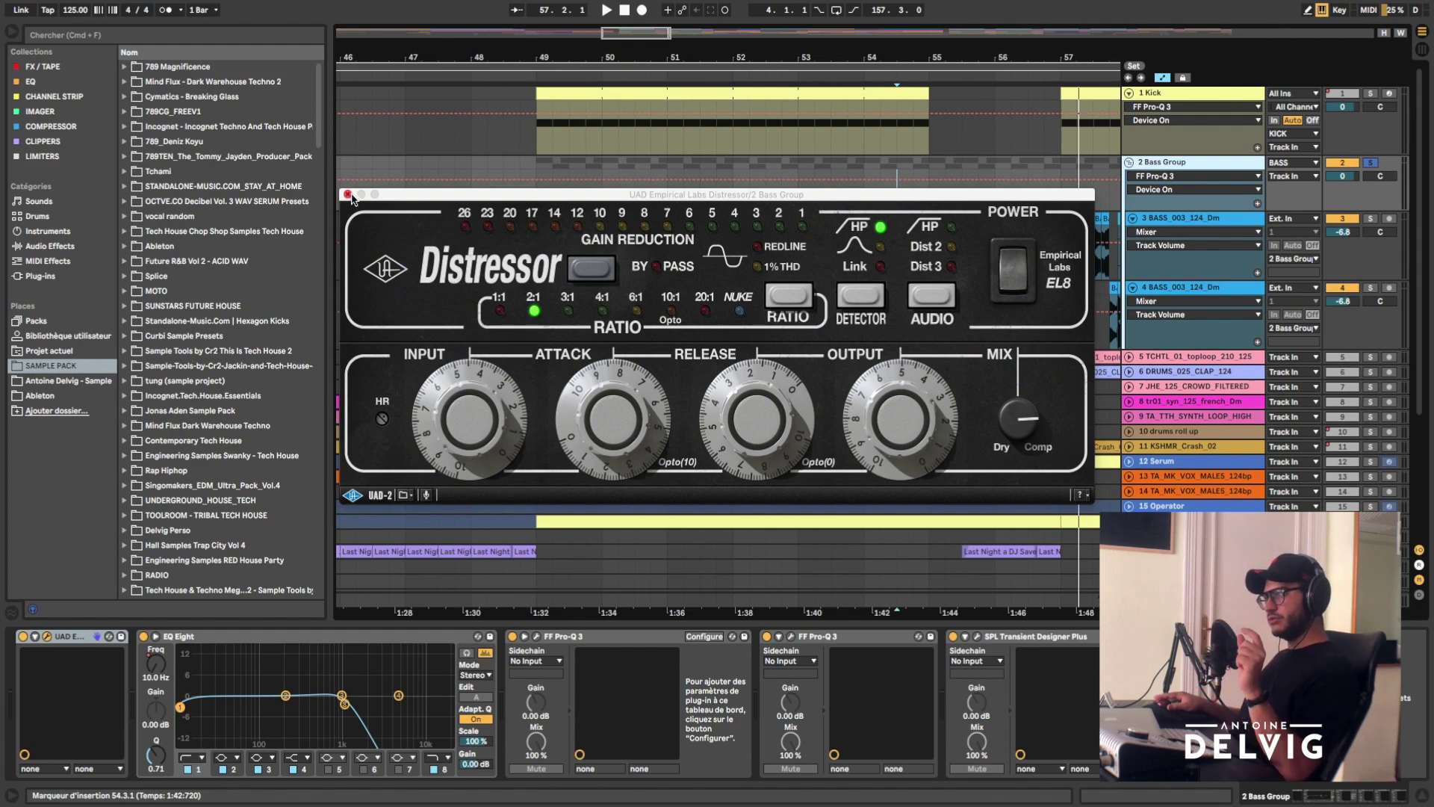
left_click(1023, 415)
mouse_move(1023, 415)
left_mouse_down()
mouse_move(1022, 374)
mouse_move(1029, 422)
left_mouse_up()
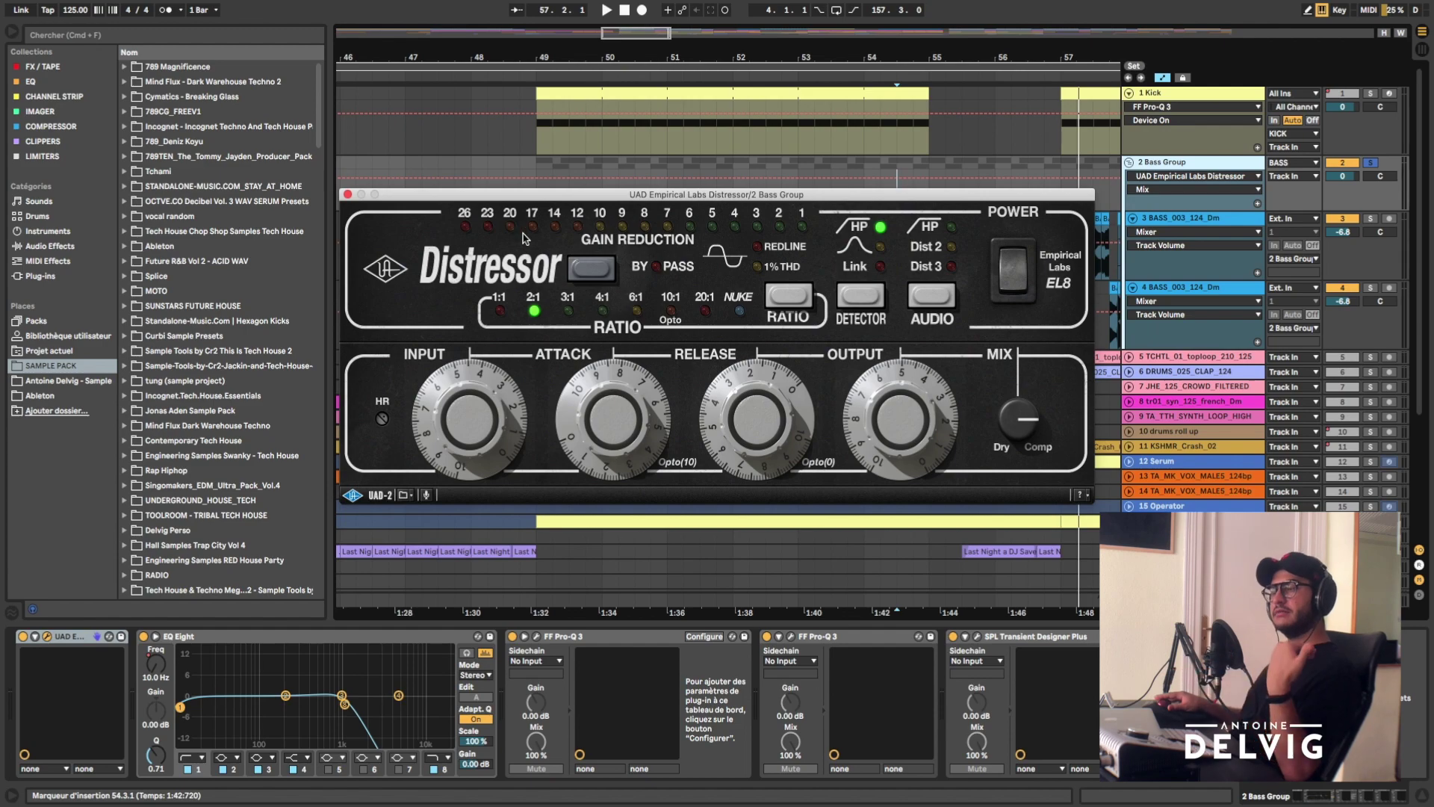
left_click(348, 194)
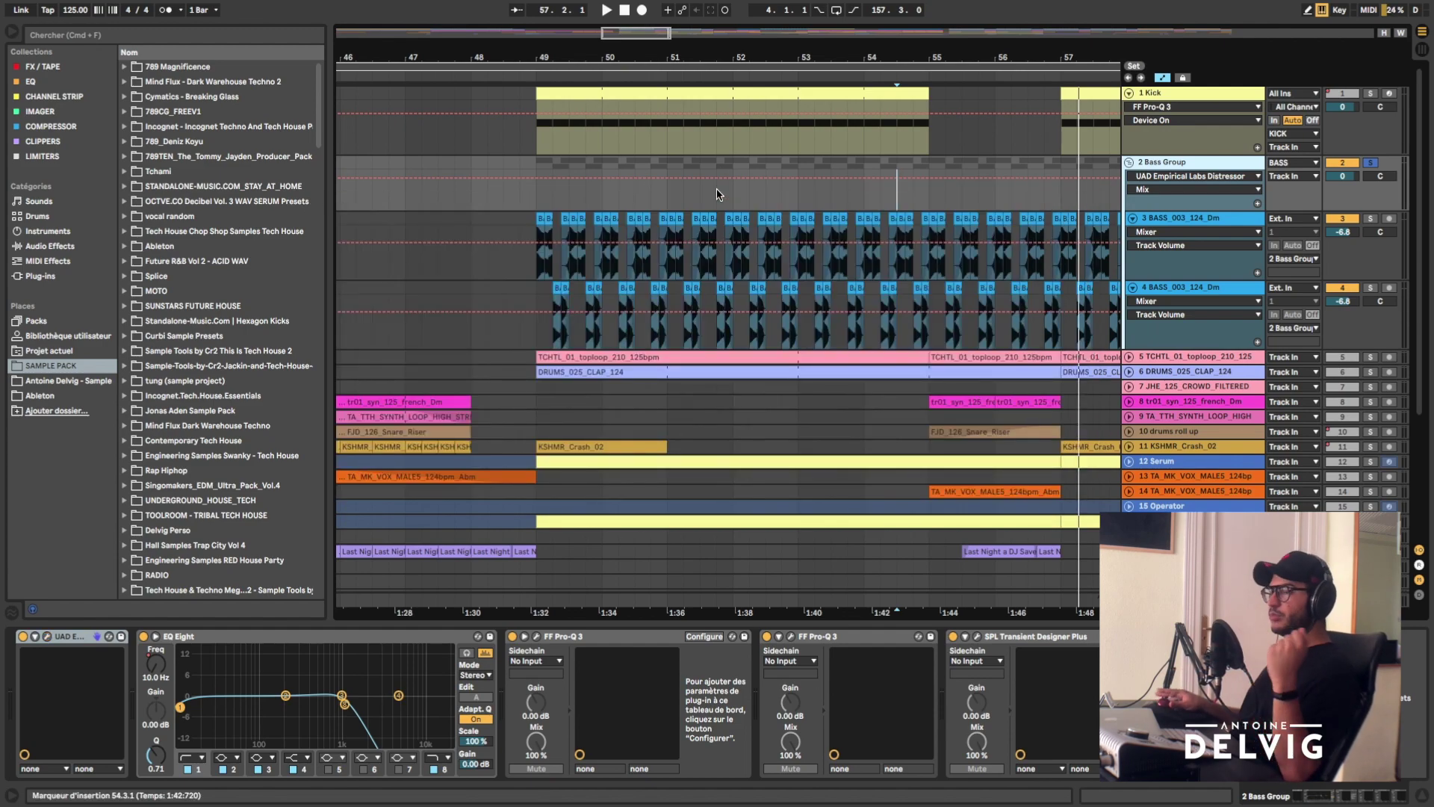
- Show the Bass Group's two FF Pro-Q 3 instances side by side to examine their EQ curves
left_click(790, 636)
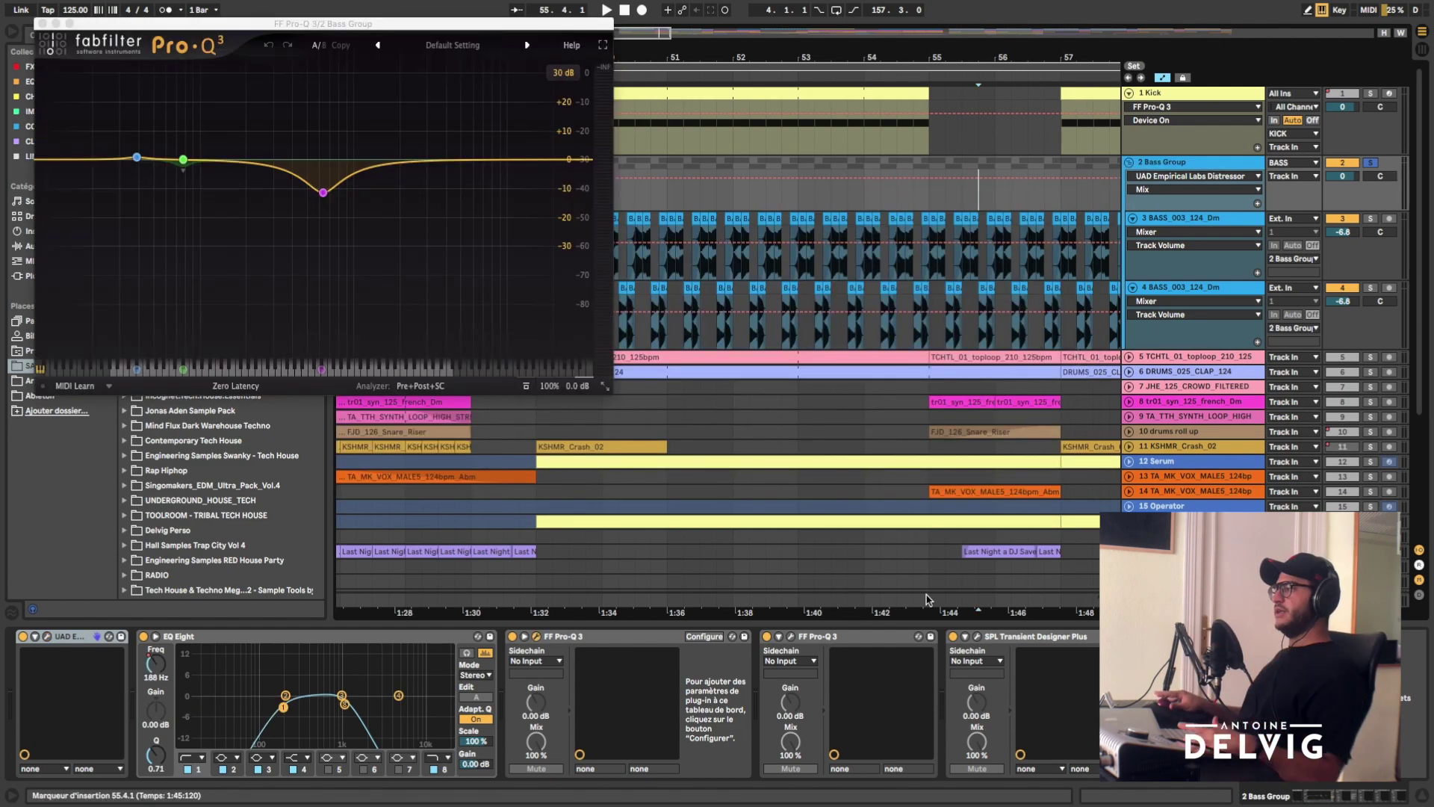
left_click(790, 637)
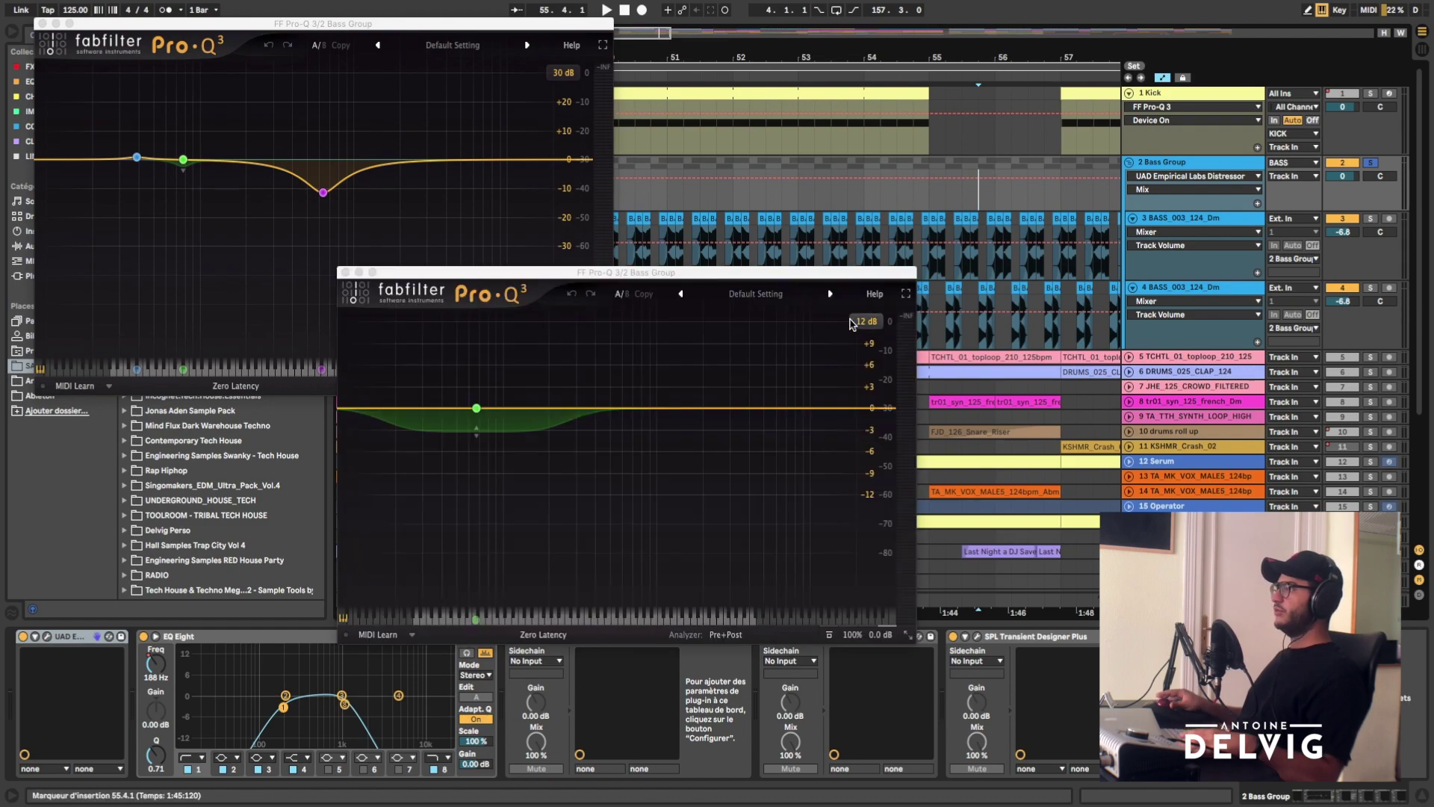
left_click_drag(747, 275, 1101, 174)
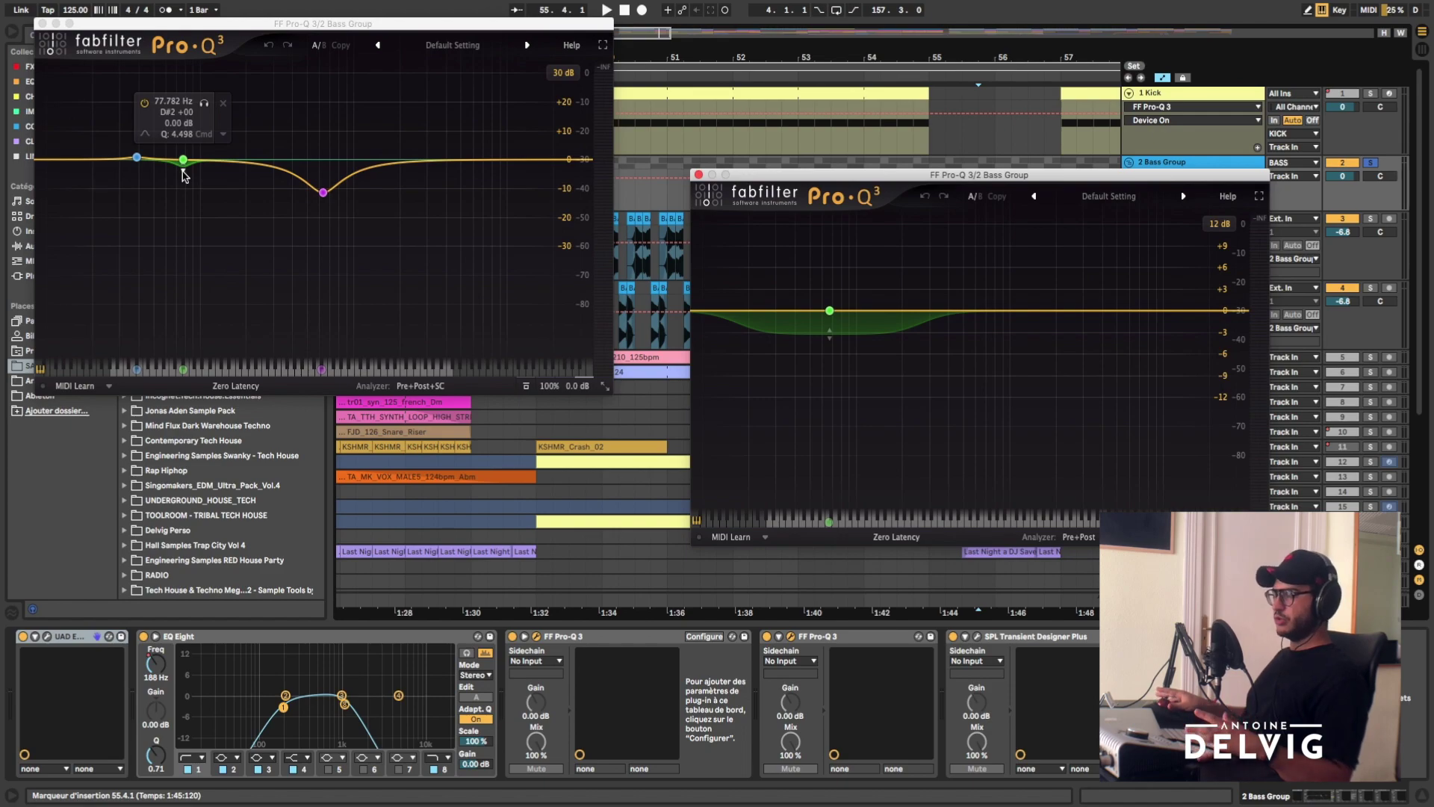
- Play the bass to watch both FF Pro-Q 3 curves react, and hide the plug-in windows
key("space")
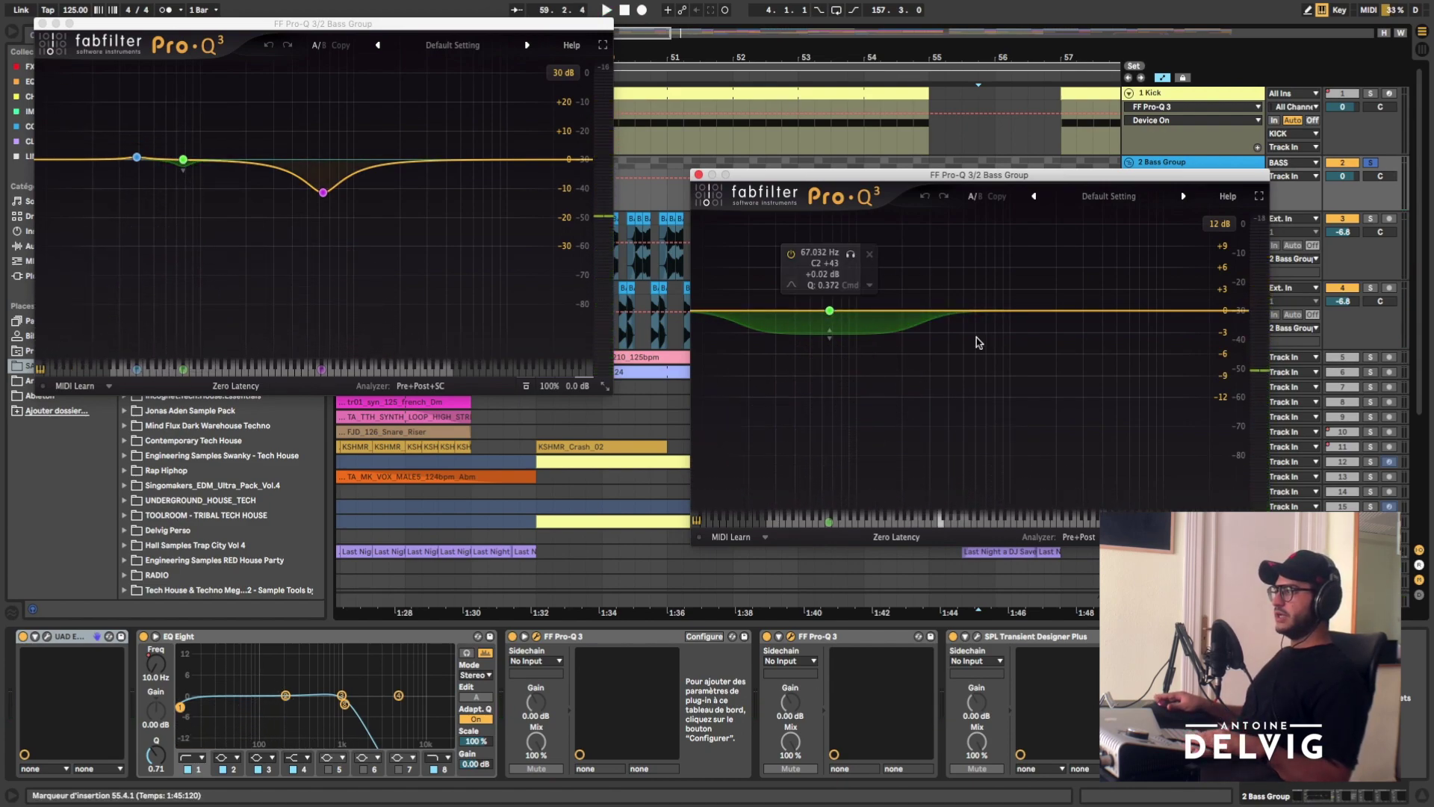
key("space")
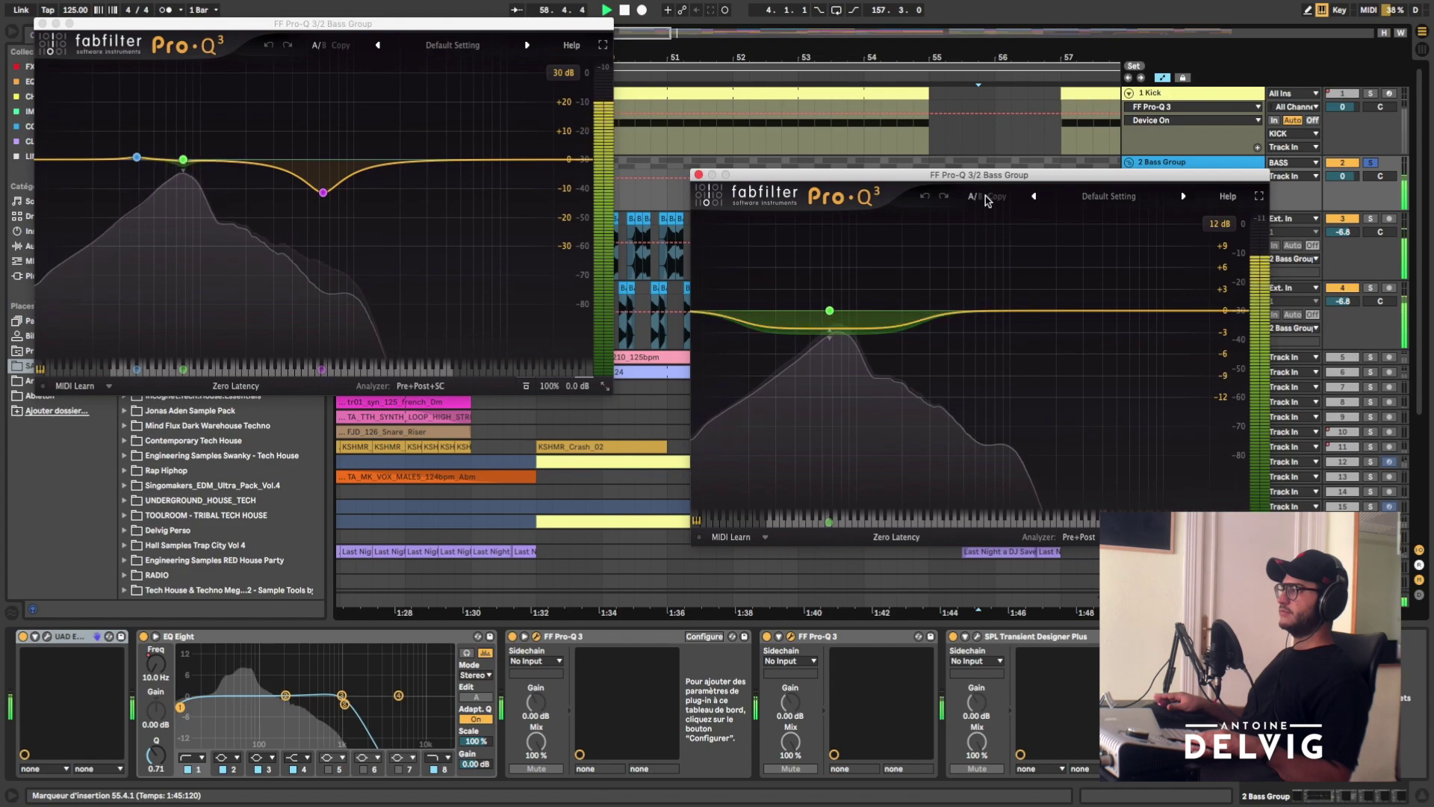
key("super+alt+p")
- Open the Bass Group's SPL Transient Designer Plus, audition its Attack setting from bar 49, and close the plug-in window
left_click(978, 636)
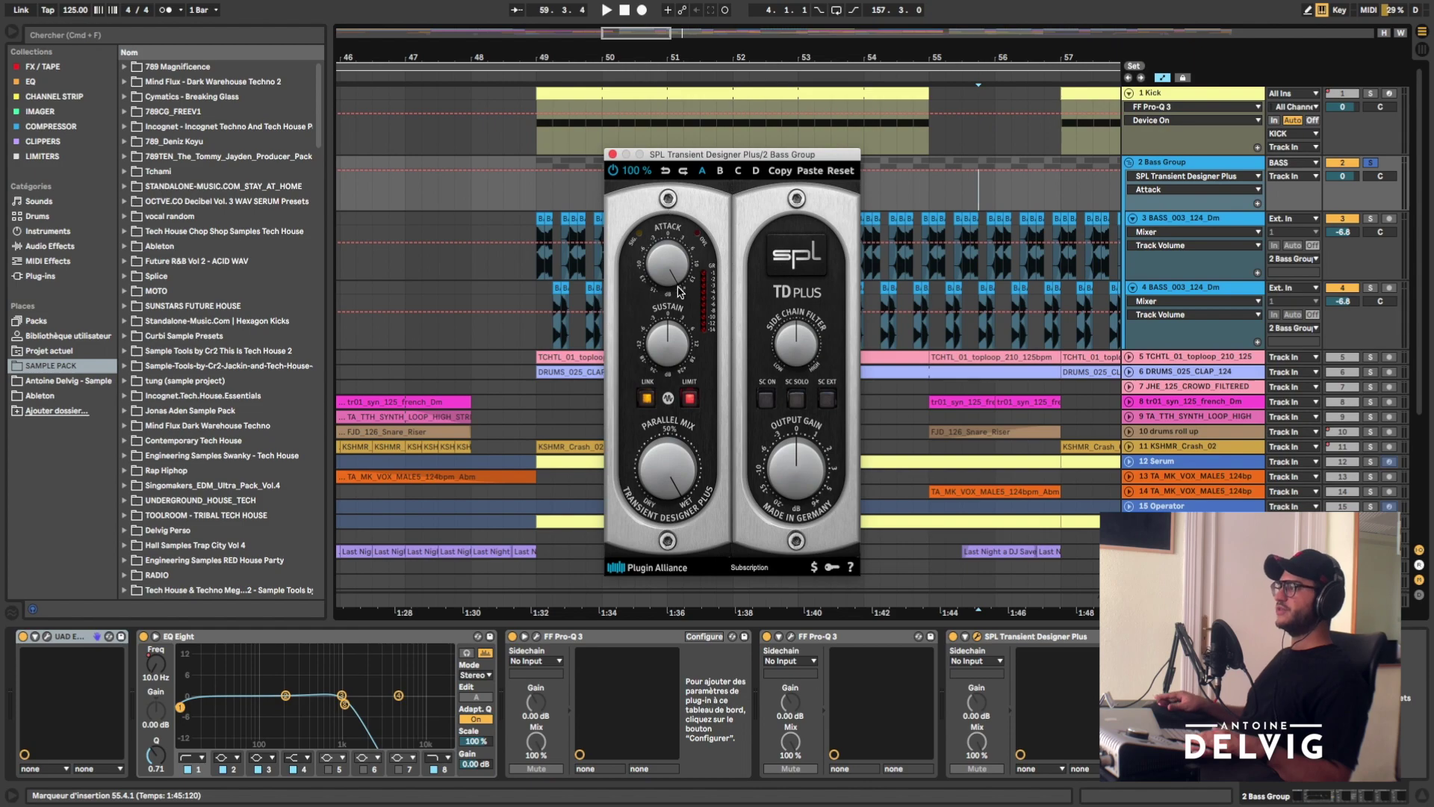
left_click(535, 201)
key("space")
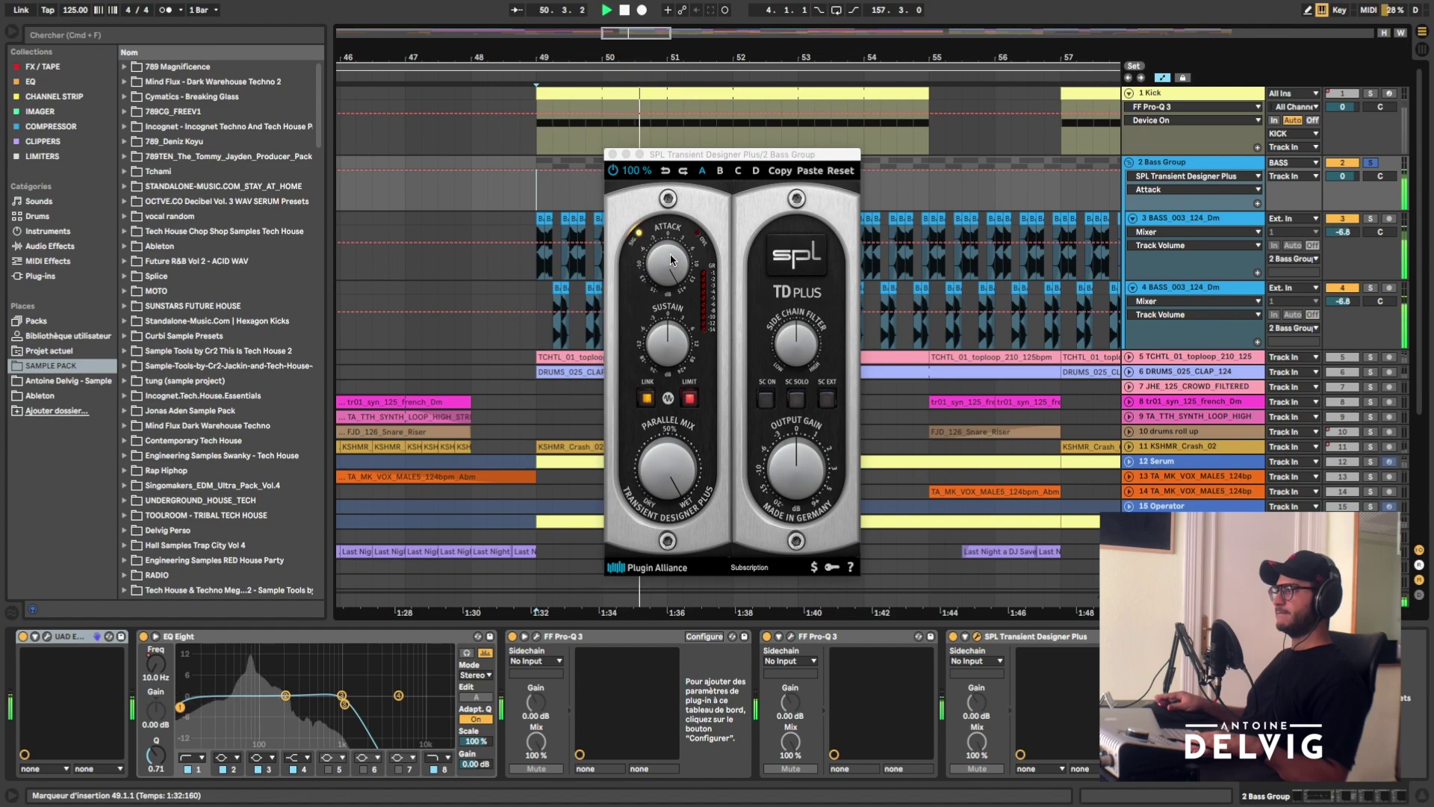
key("space")
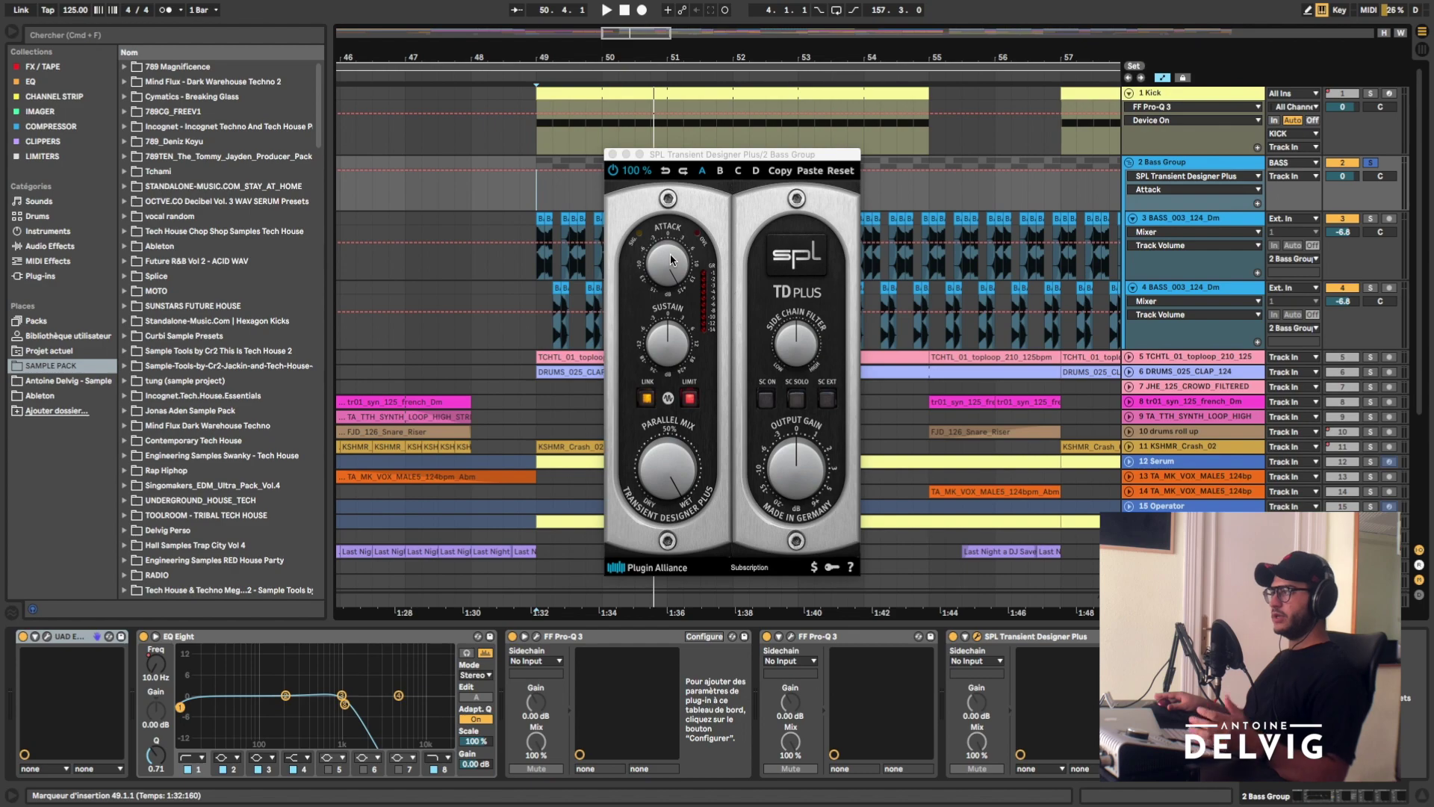
left_click(671, 260)
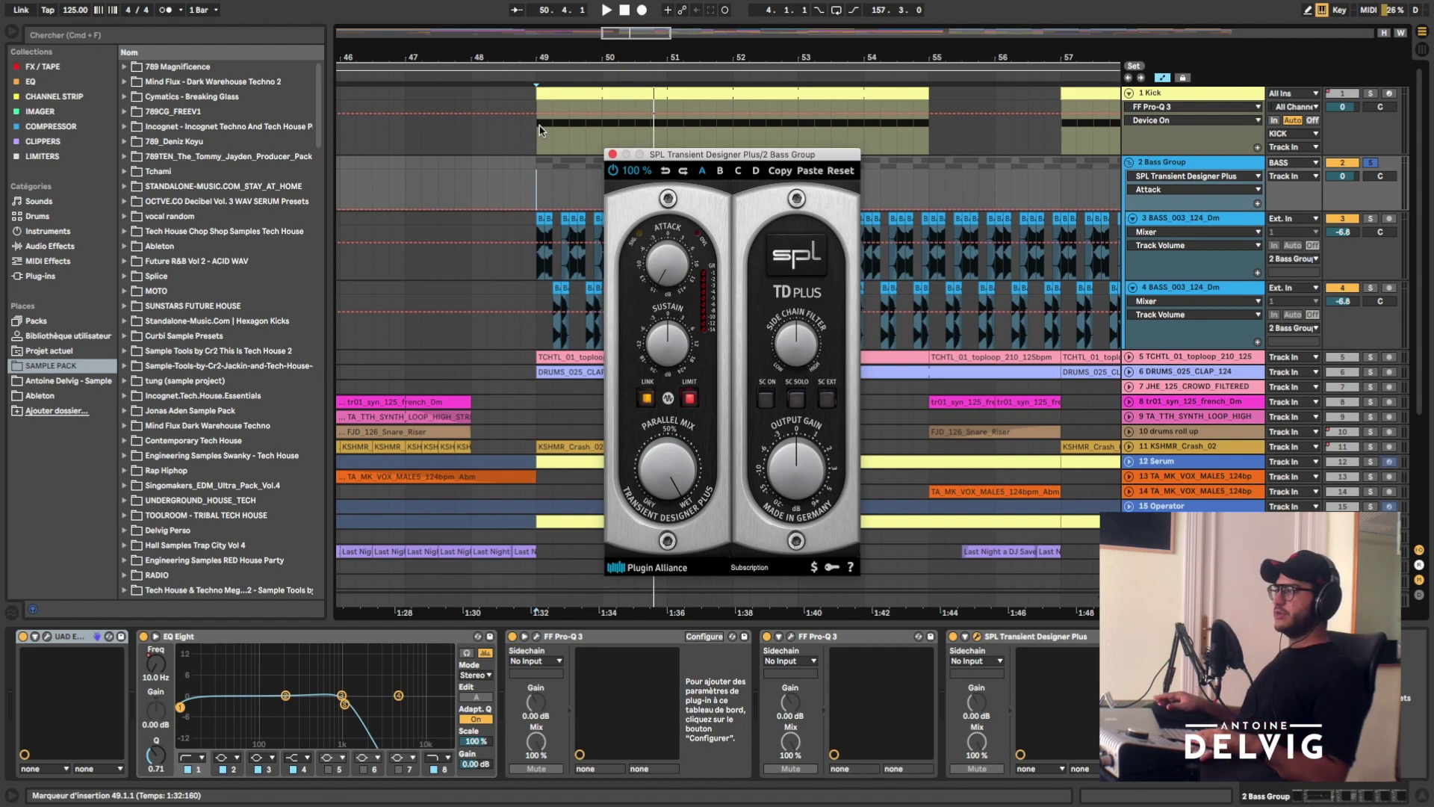
key("space")
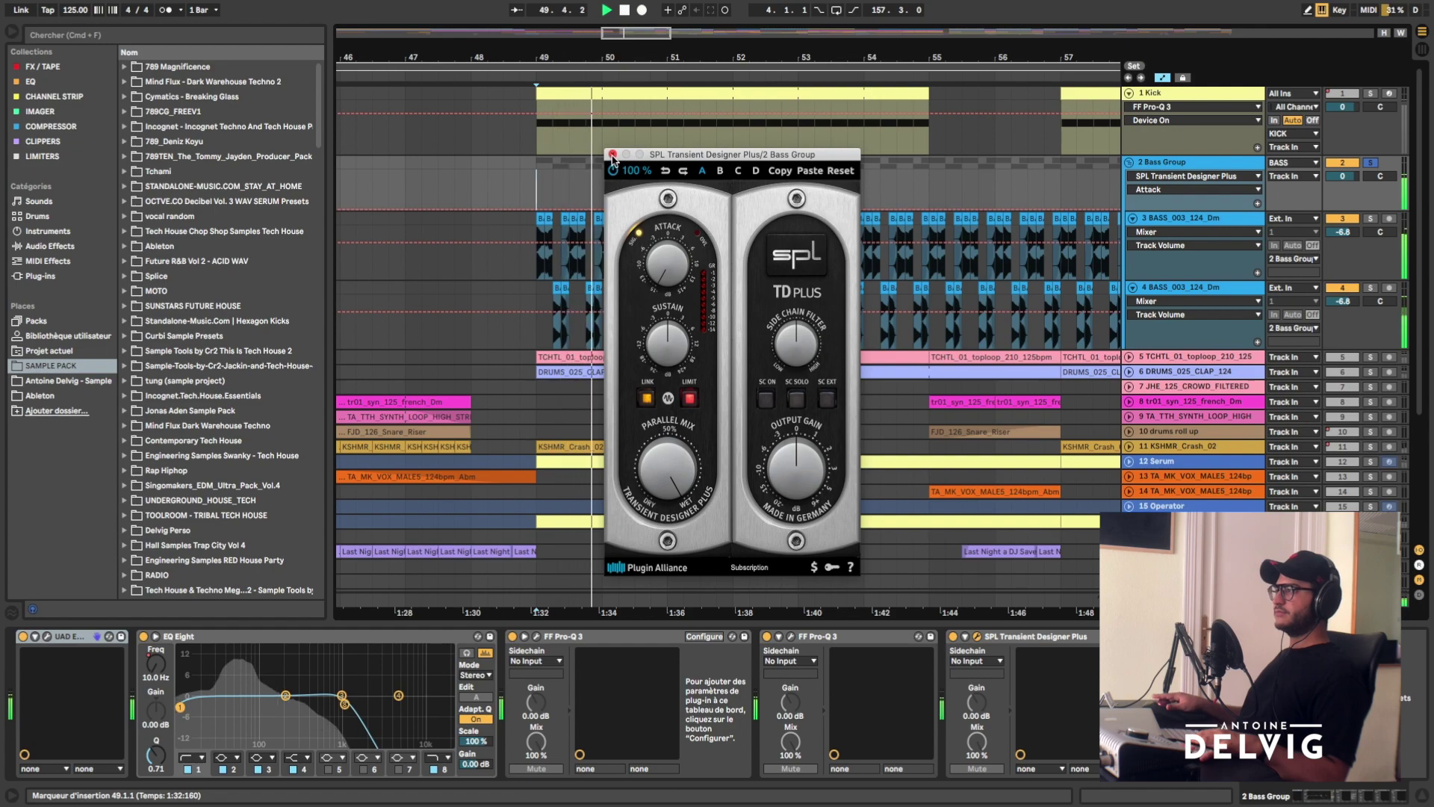
left_click(613, 155)
key("space")
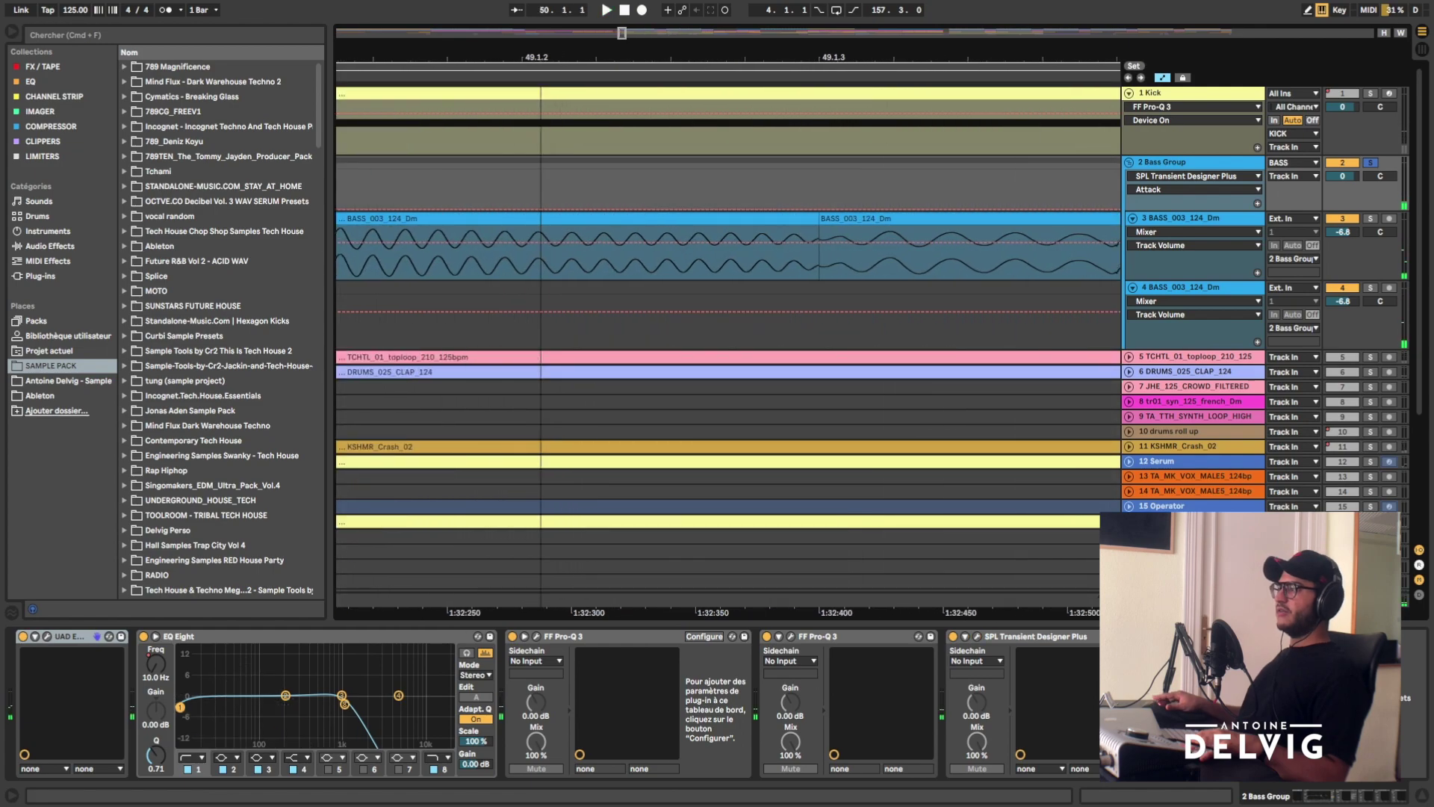
- Hide the automation and examine the starts of the bass clips on both bass tracks around bar 49
left_click_drag(537, 59, 564, 224)
key("a")
left_click(607, 220)
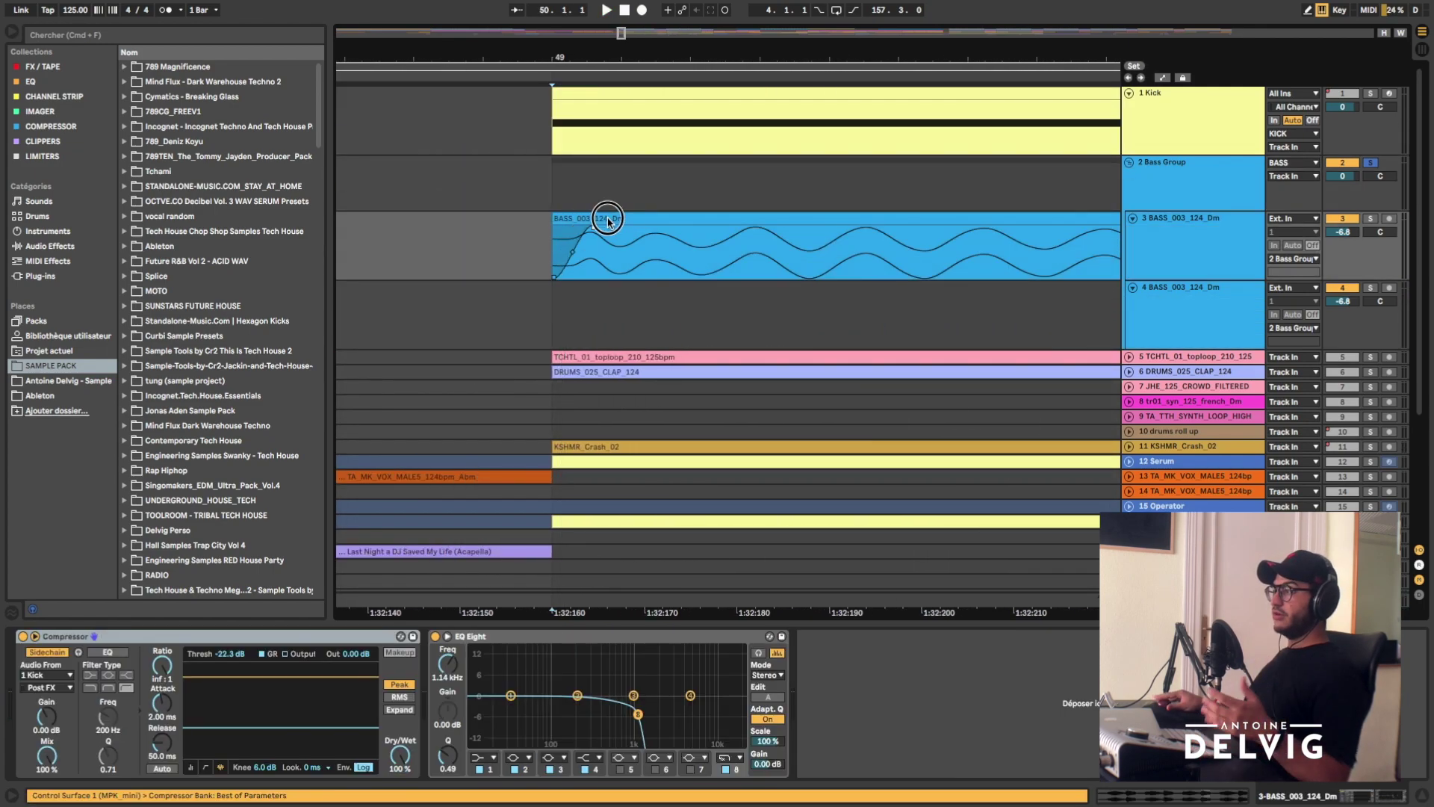
left_click_drag(652, 56, 545, 26)
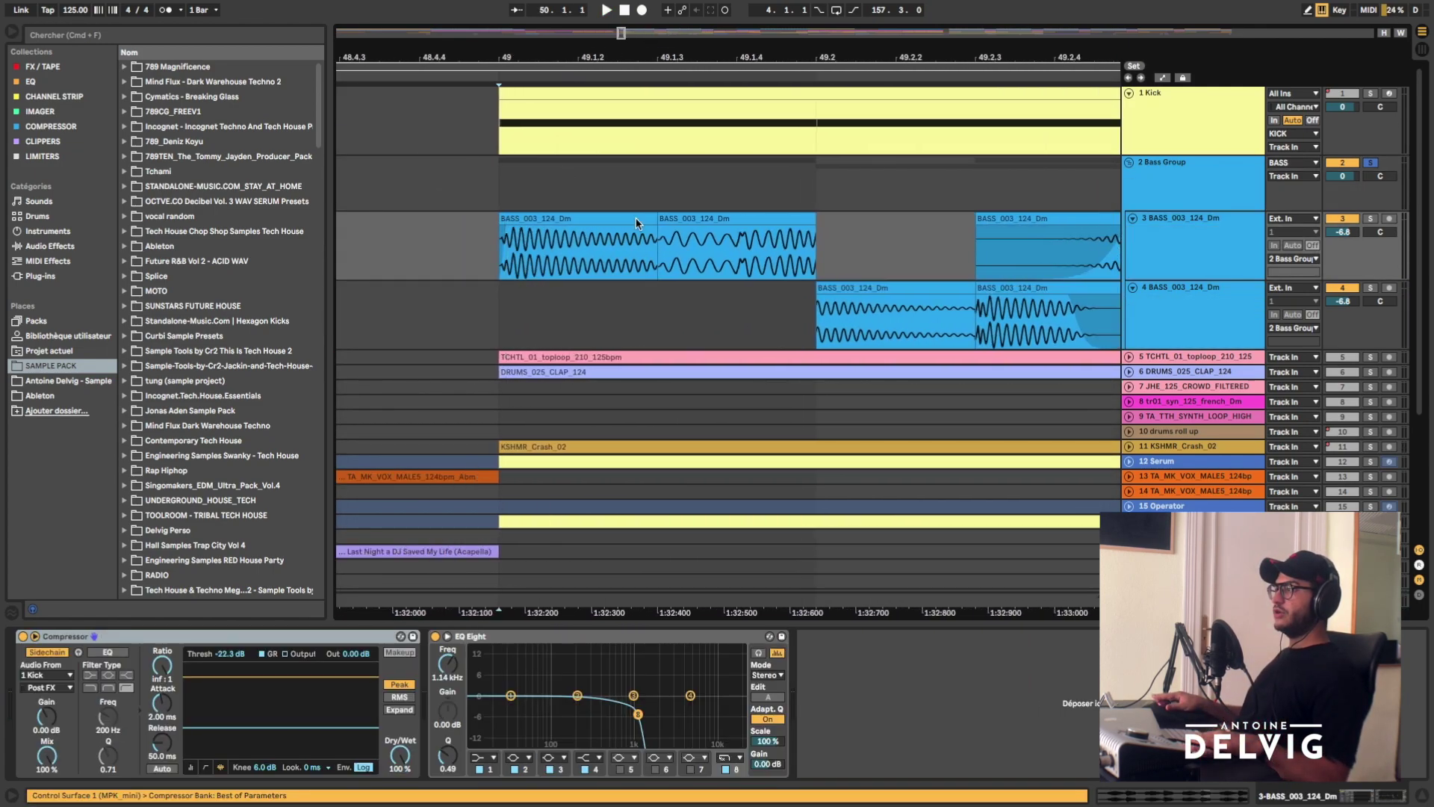
mouse_move(657, 233)
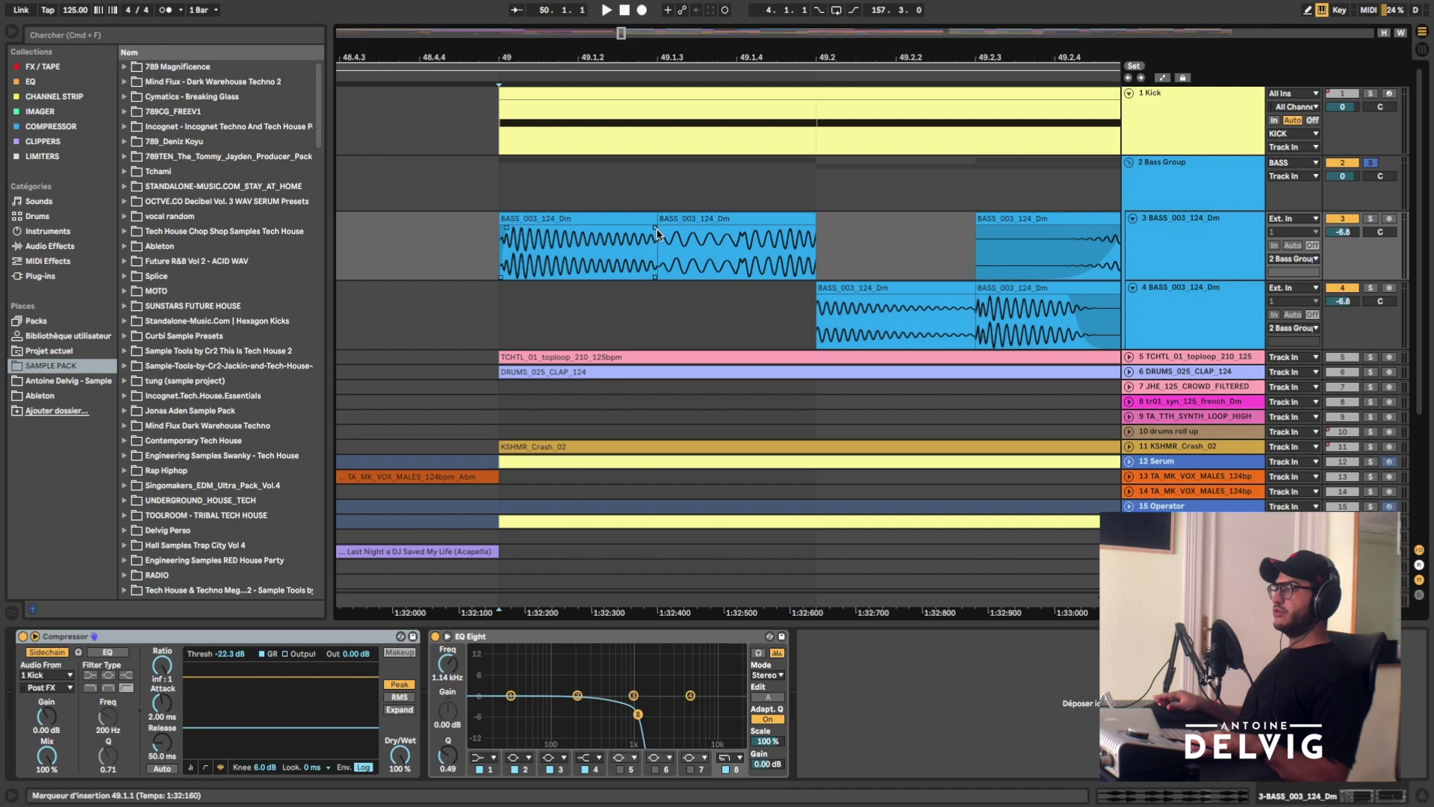
left_click(820, 302)
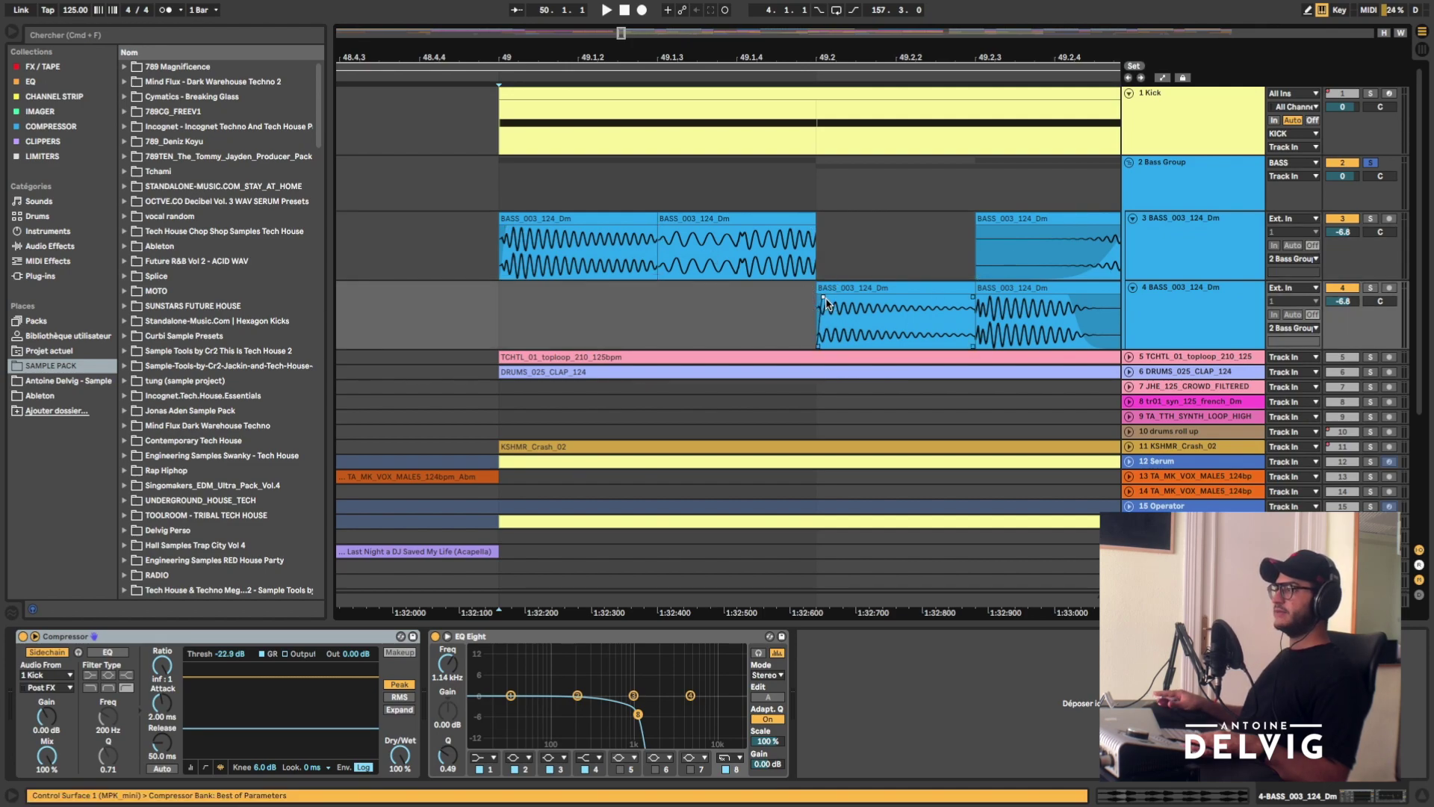
- Audition the upper bass track's first clip at bar 49 and compare its fade-in with the lower track's first clip
left_click(509, 233)
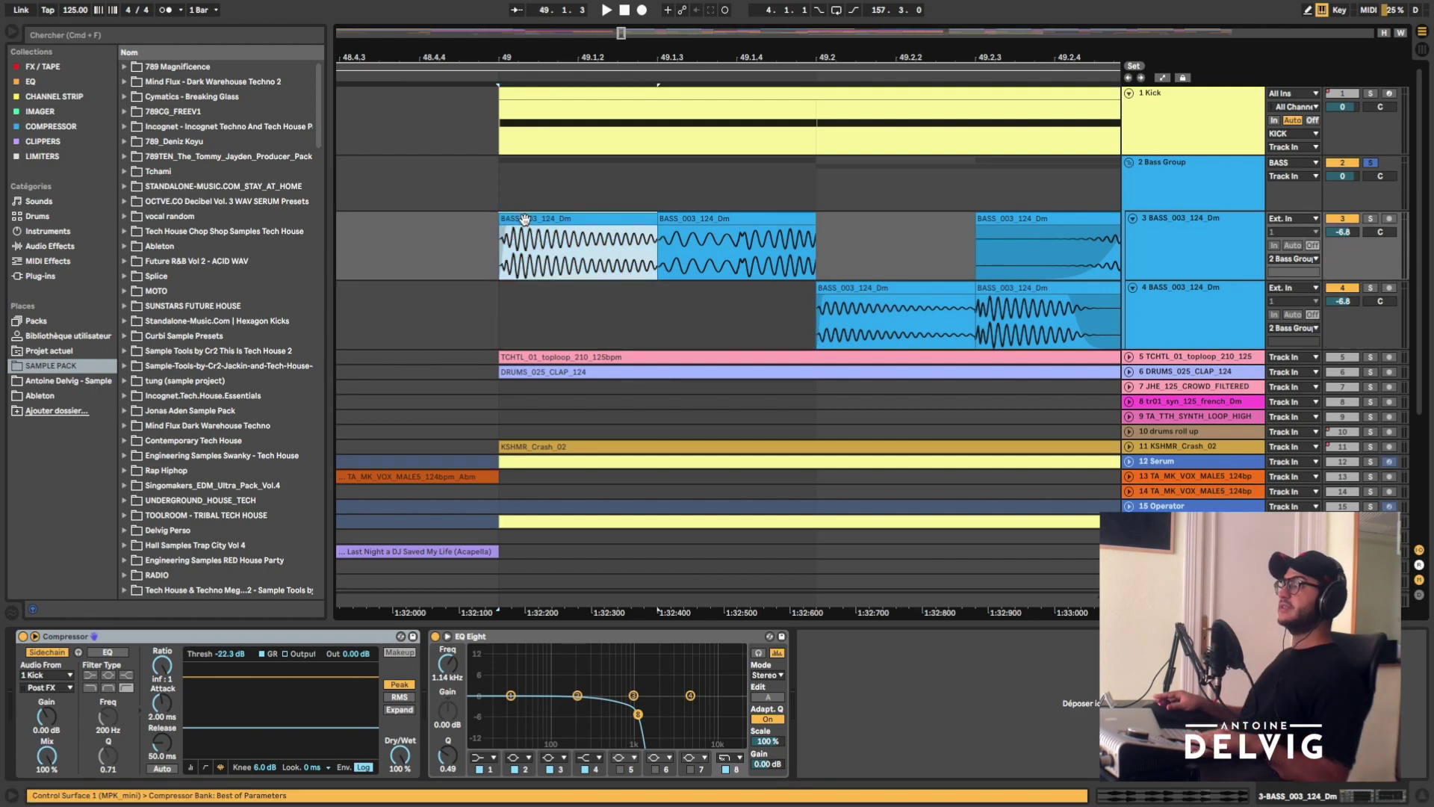
key("space")
mouse_move(508, 228)
left_mouse_down()
mouse_move(429, 234)
mouse_move(506, 227)
left_mouse_up()
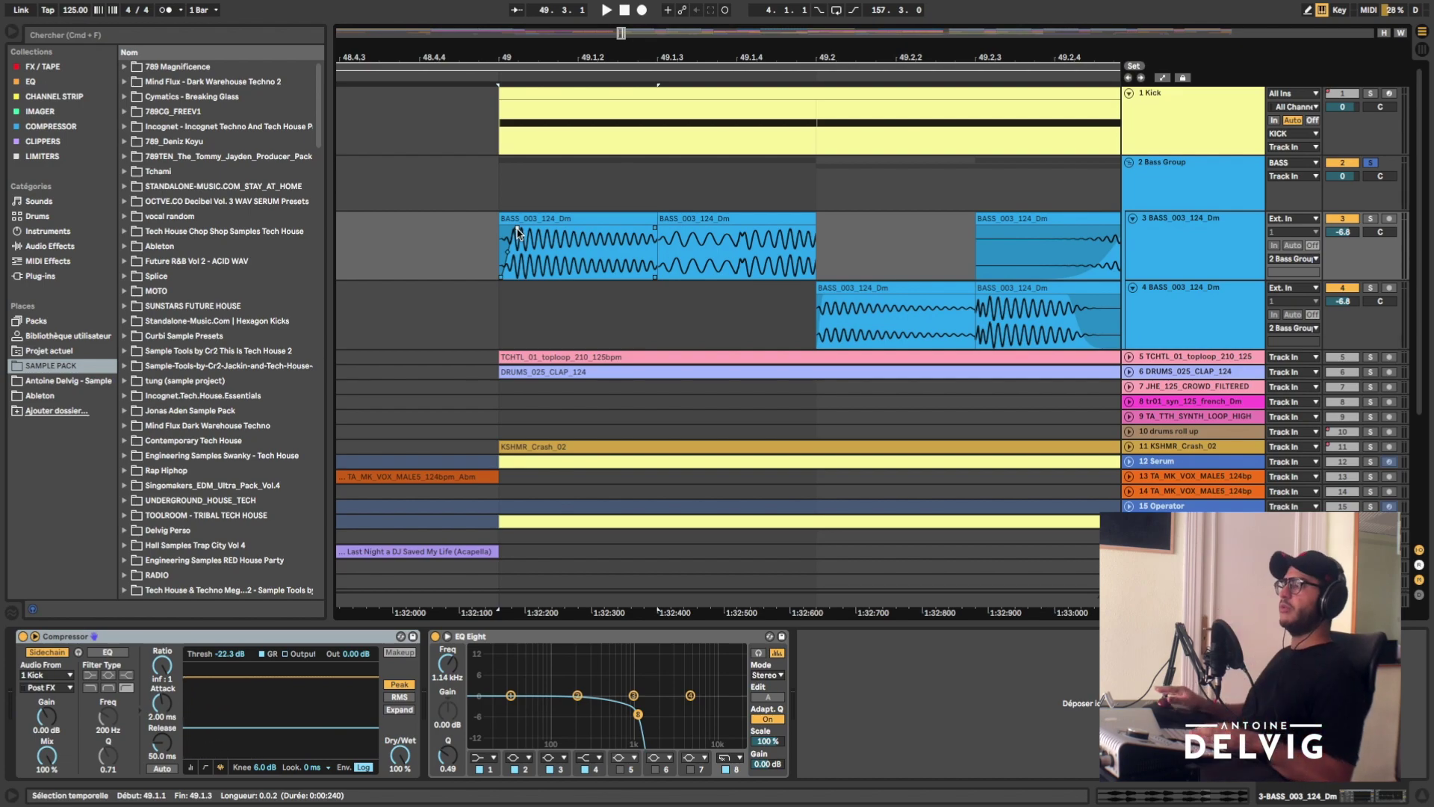
left_click(824, 305)
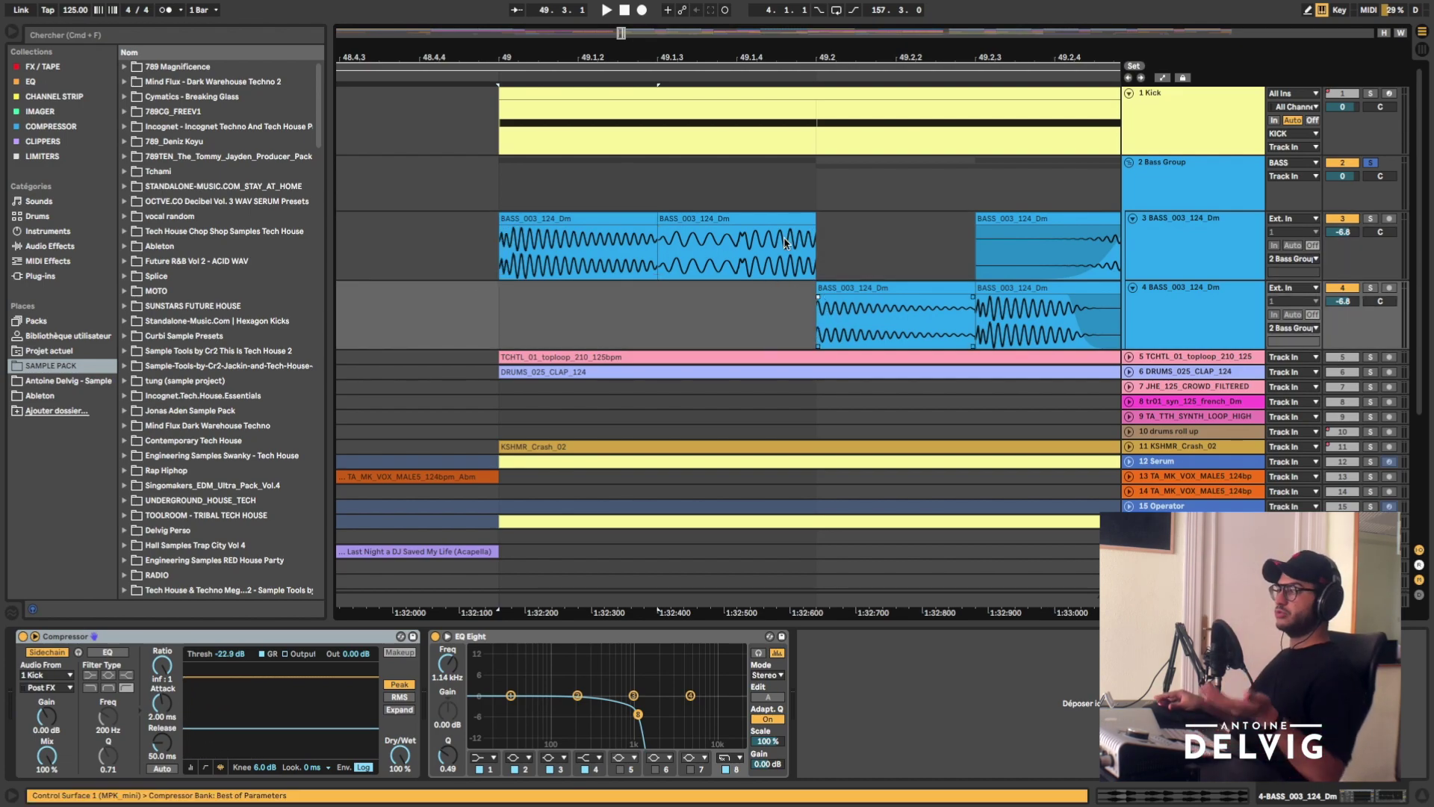
- Open the Bass Group's Trackspacer 2.5 and play from bar 49 to watch its curves react
left_click_drag(775, 50, 516, 28)
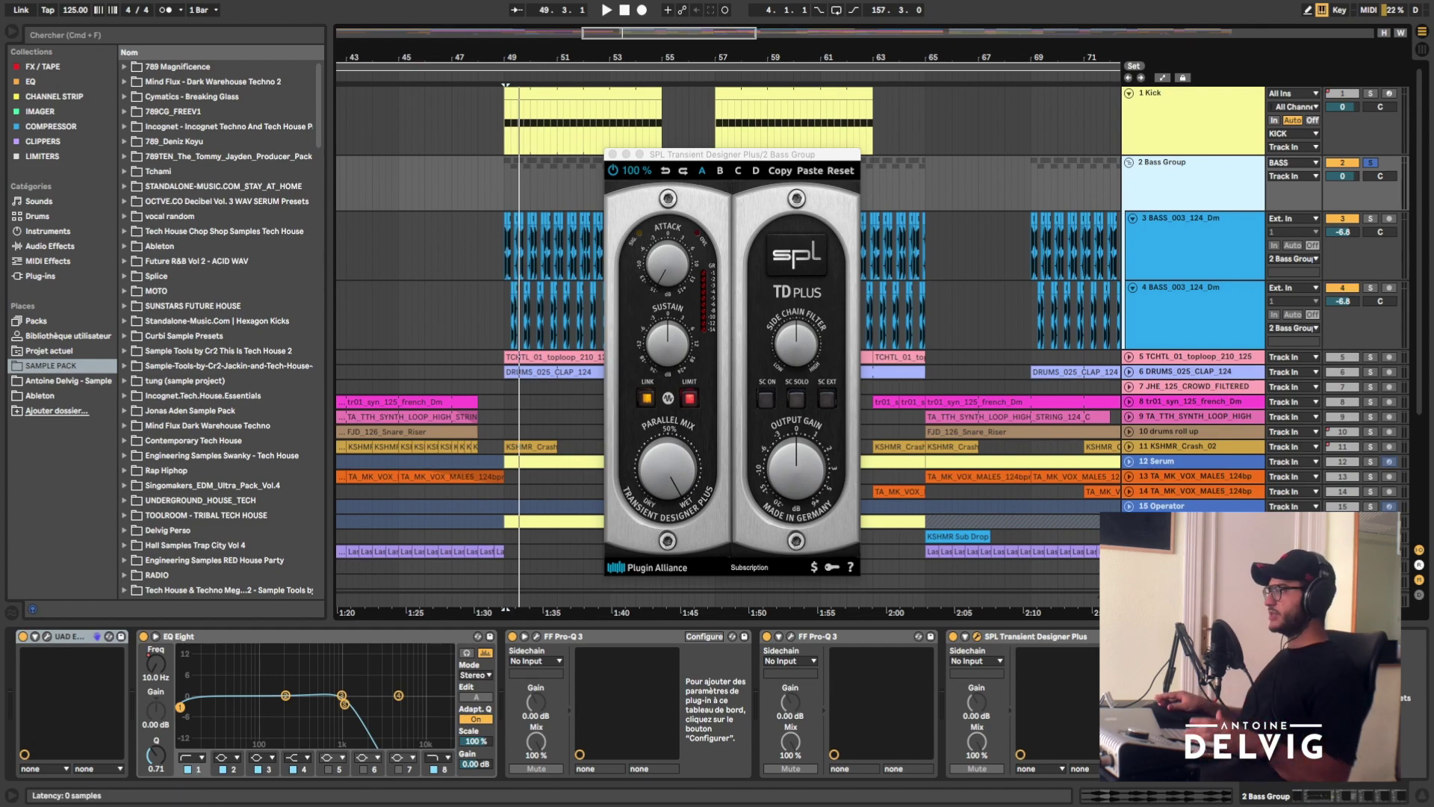
left_click(1164, 635)
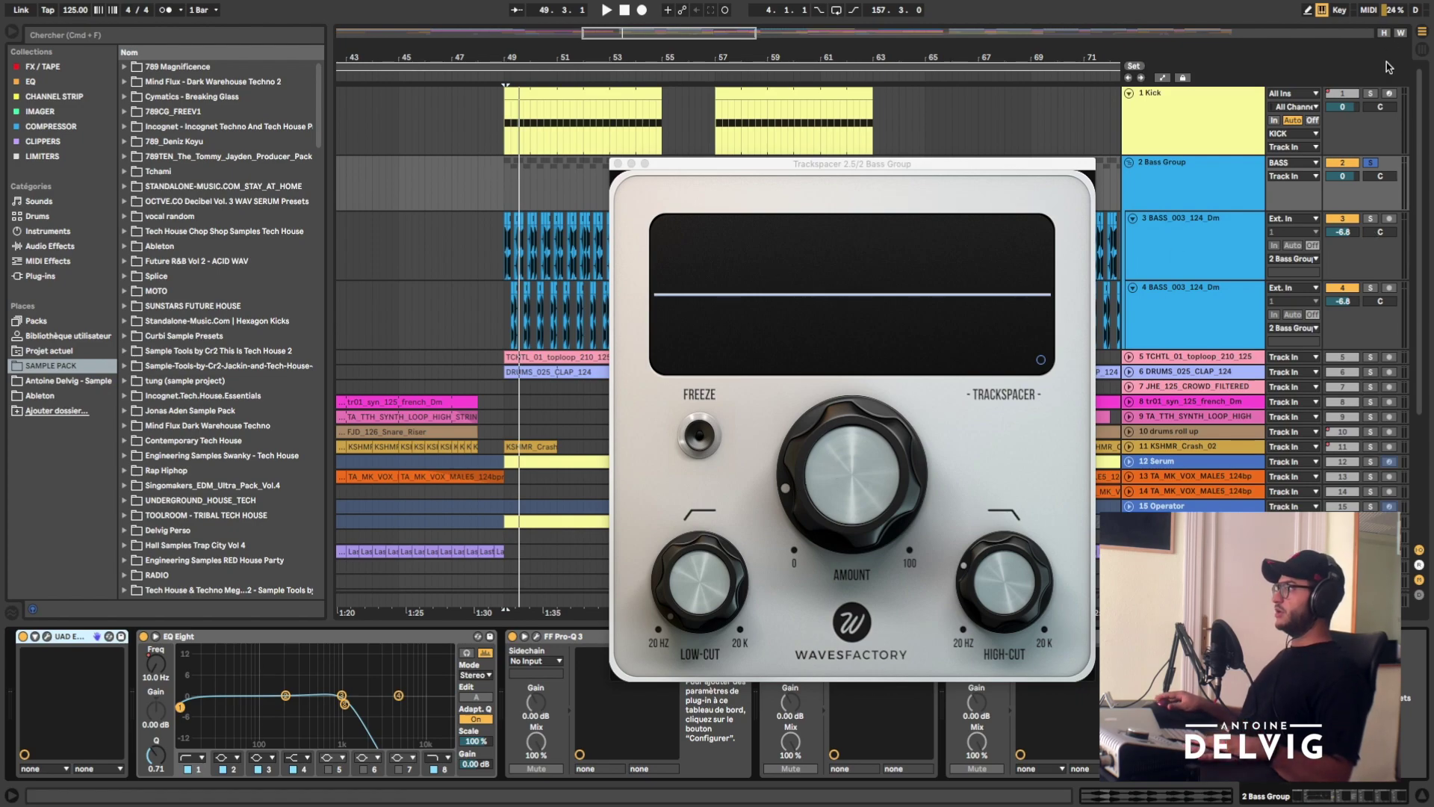
left_click_drag(1030, 163, 583, 166)
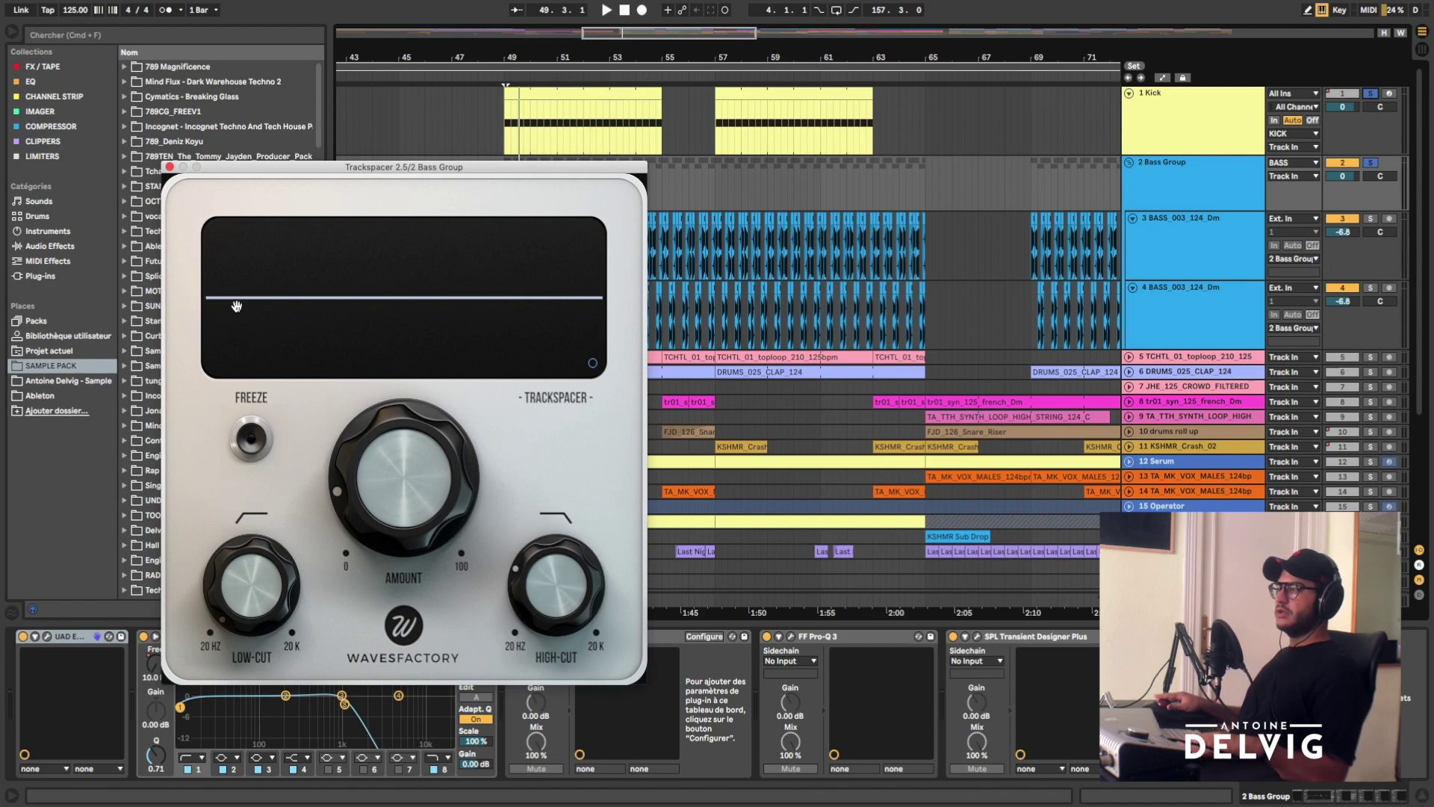
key("space")
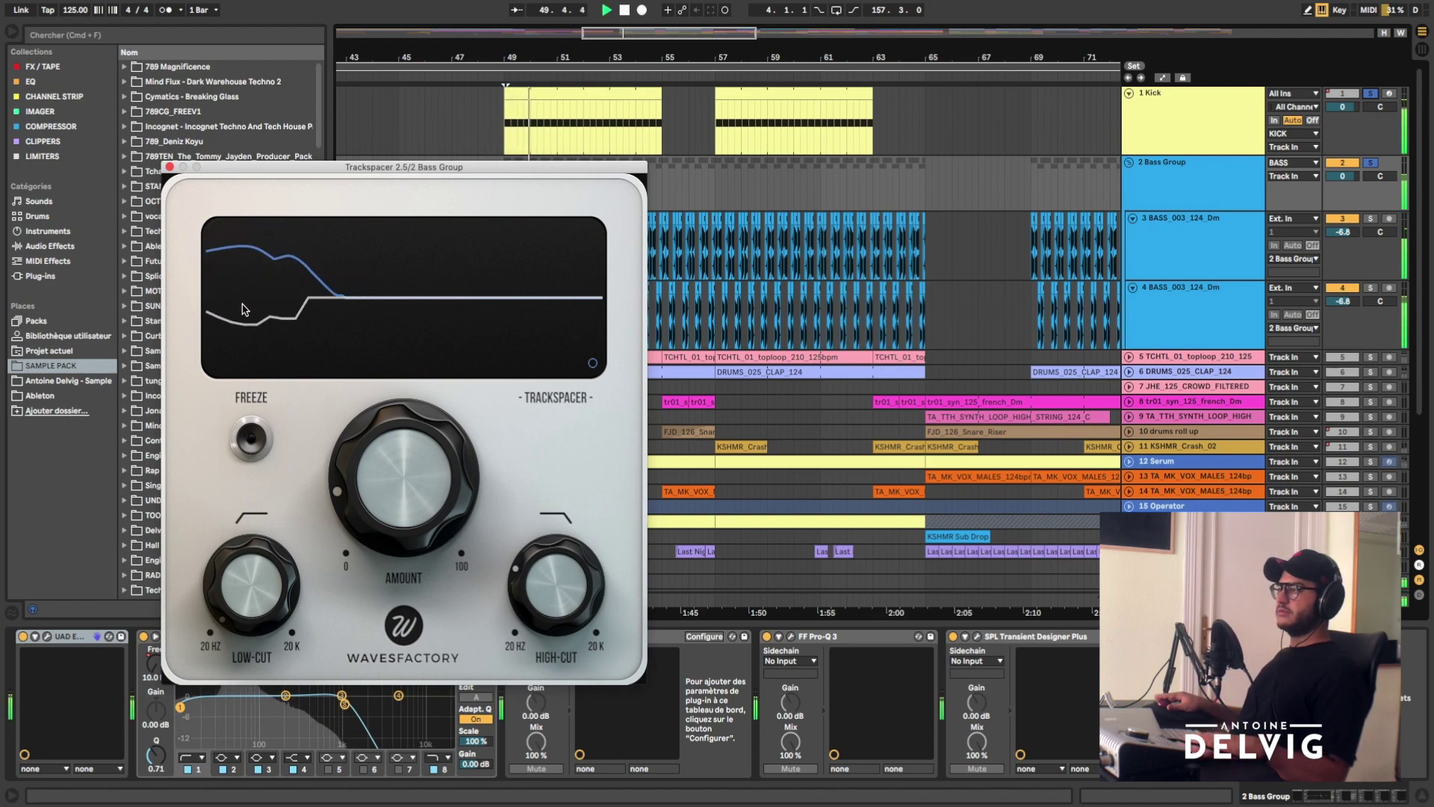
key("space")
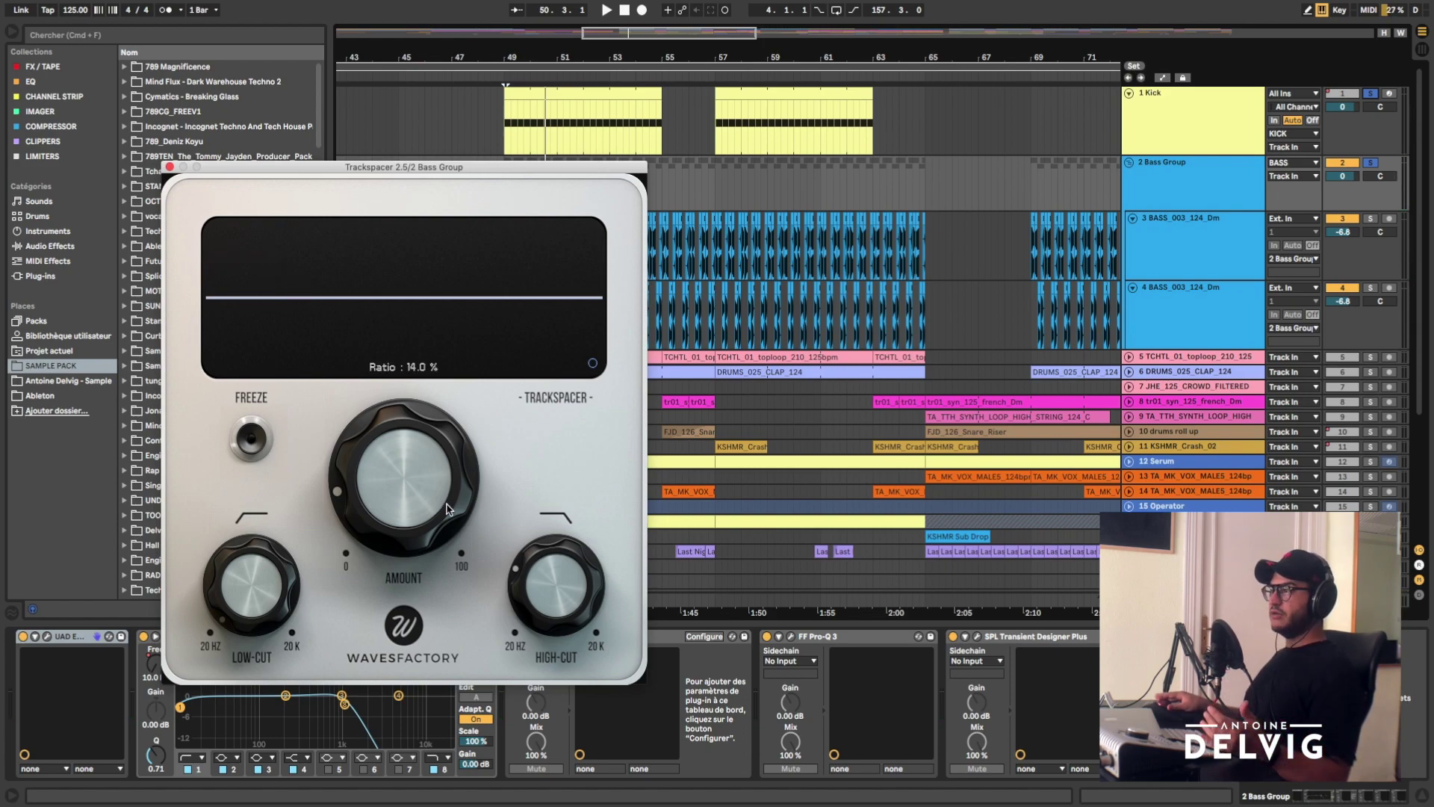
- Check the Attack and Release controls in Trackspacer's Advanced Panel, and return to the main display
mouse_move(526, 618)
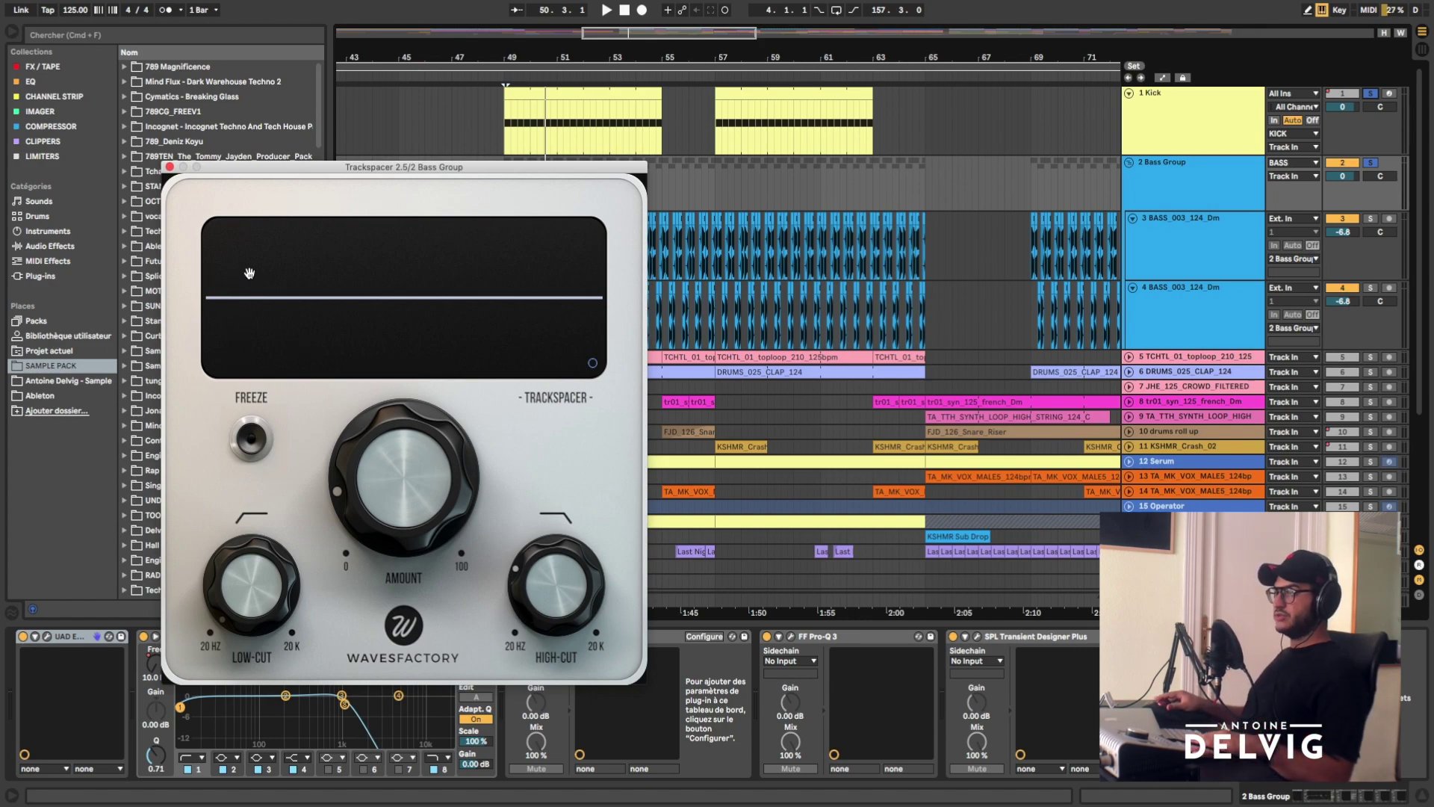
left_click(592, 363)
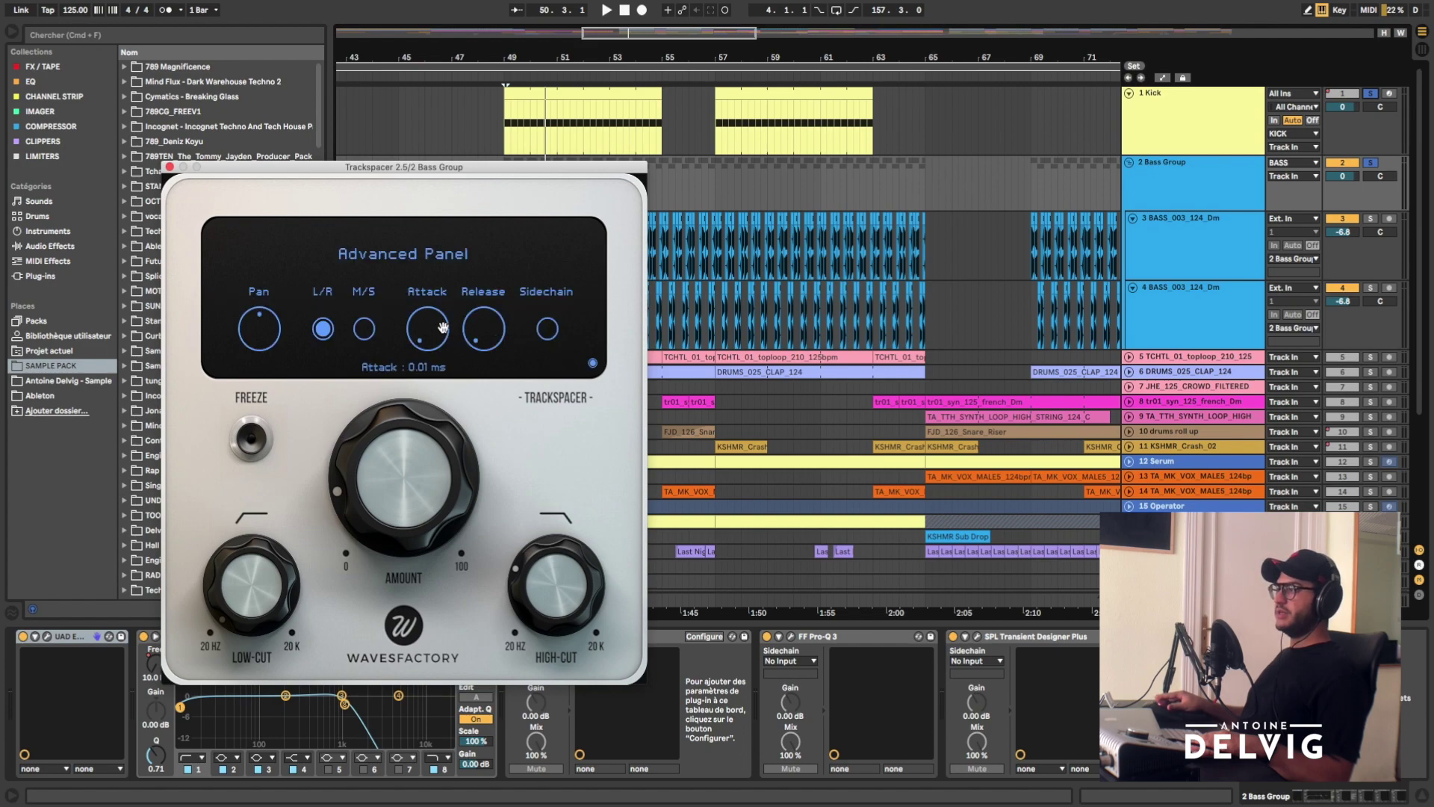
left_click(592, 363)
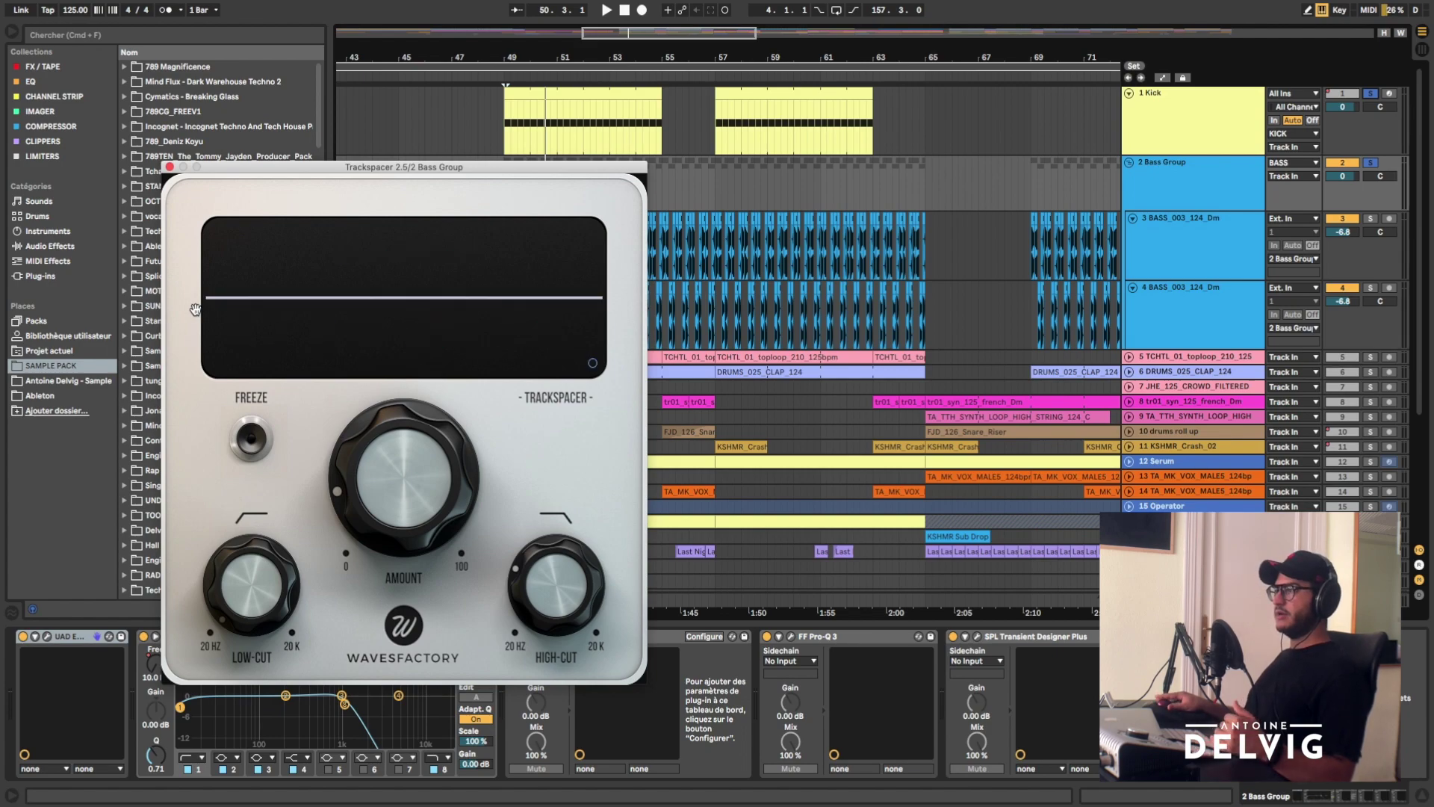
- Audition Trackspacer with its Amount at 100 %, and bring the Amount back down to a low setting during playback
key("space")
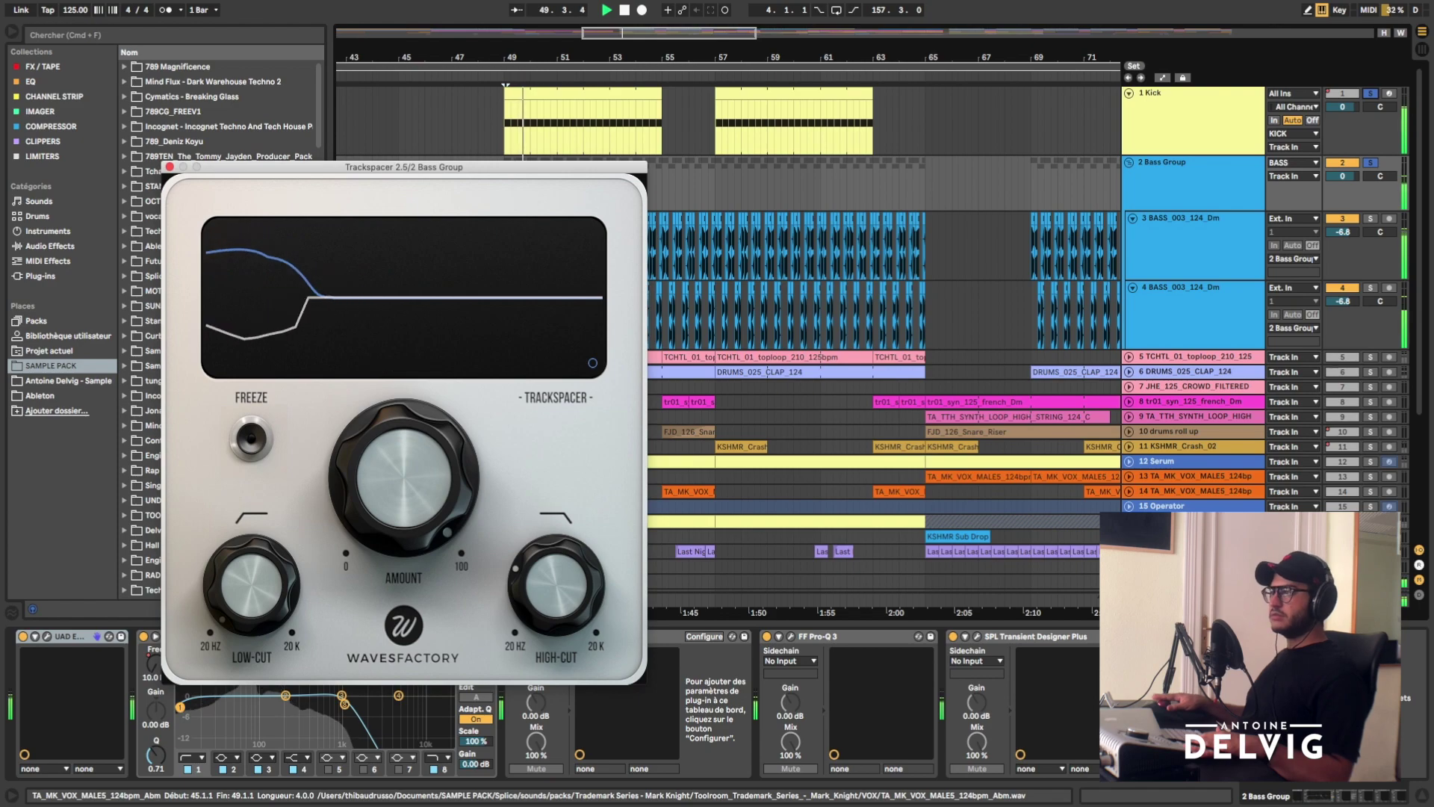
mouse_move(388, 462)
key("space")
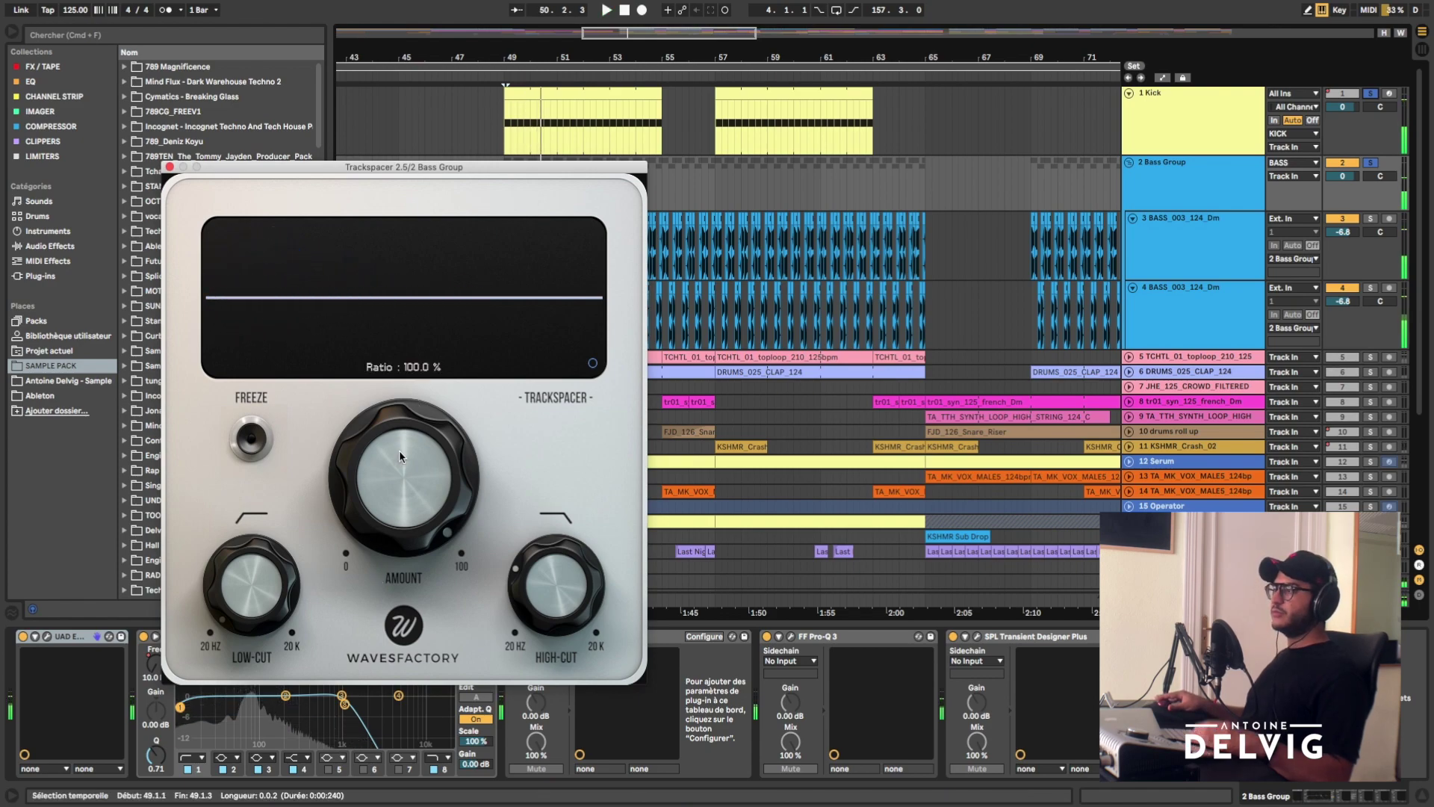
key("space")
left_click_drag(401, 450, 381, 542)
key("space")
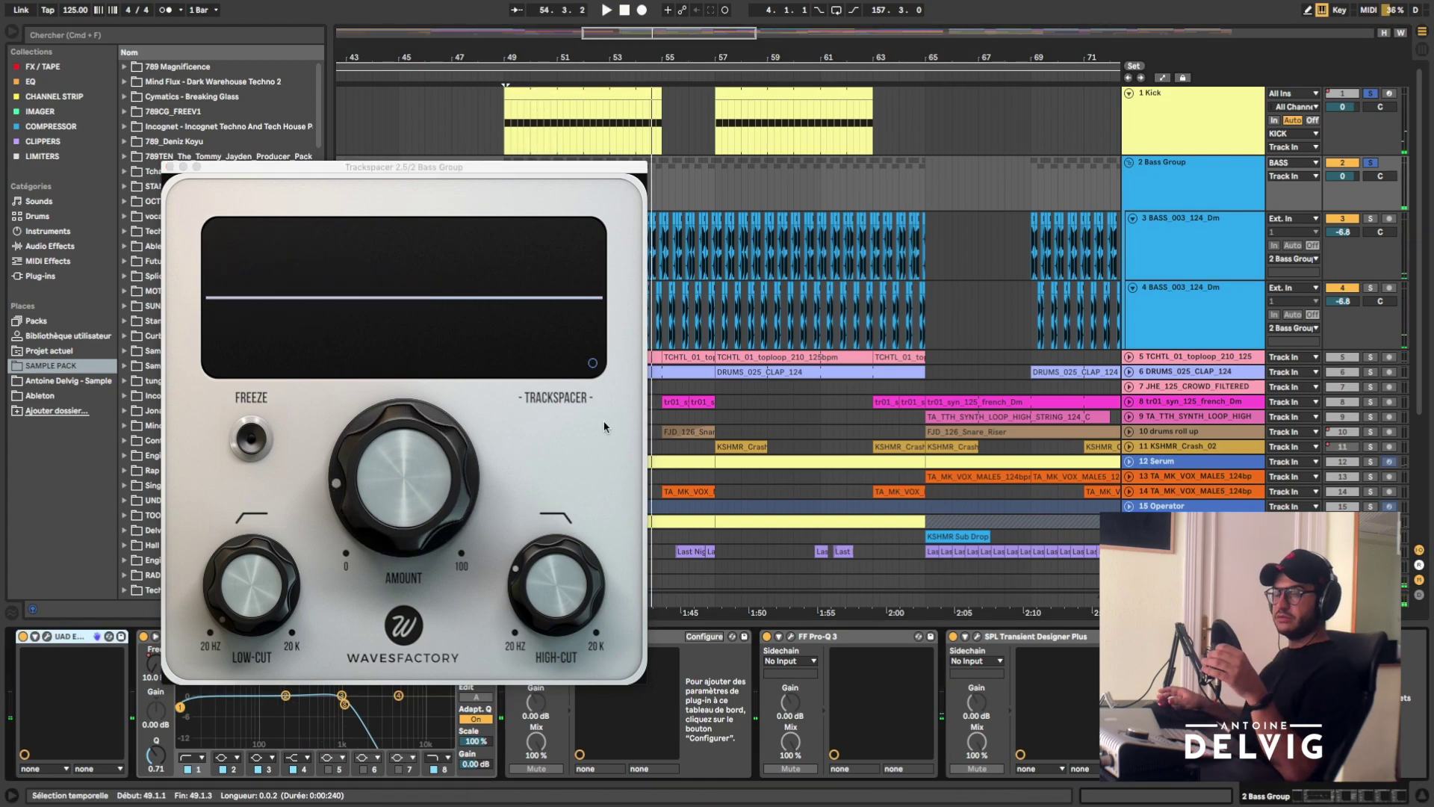
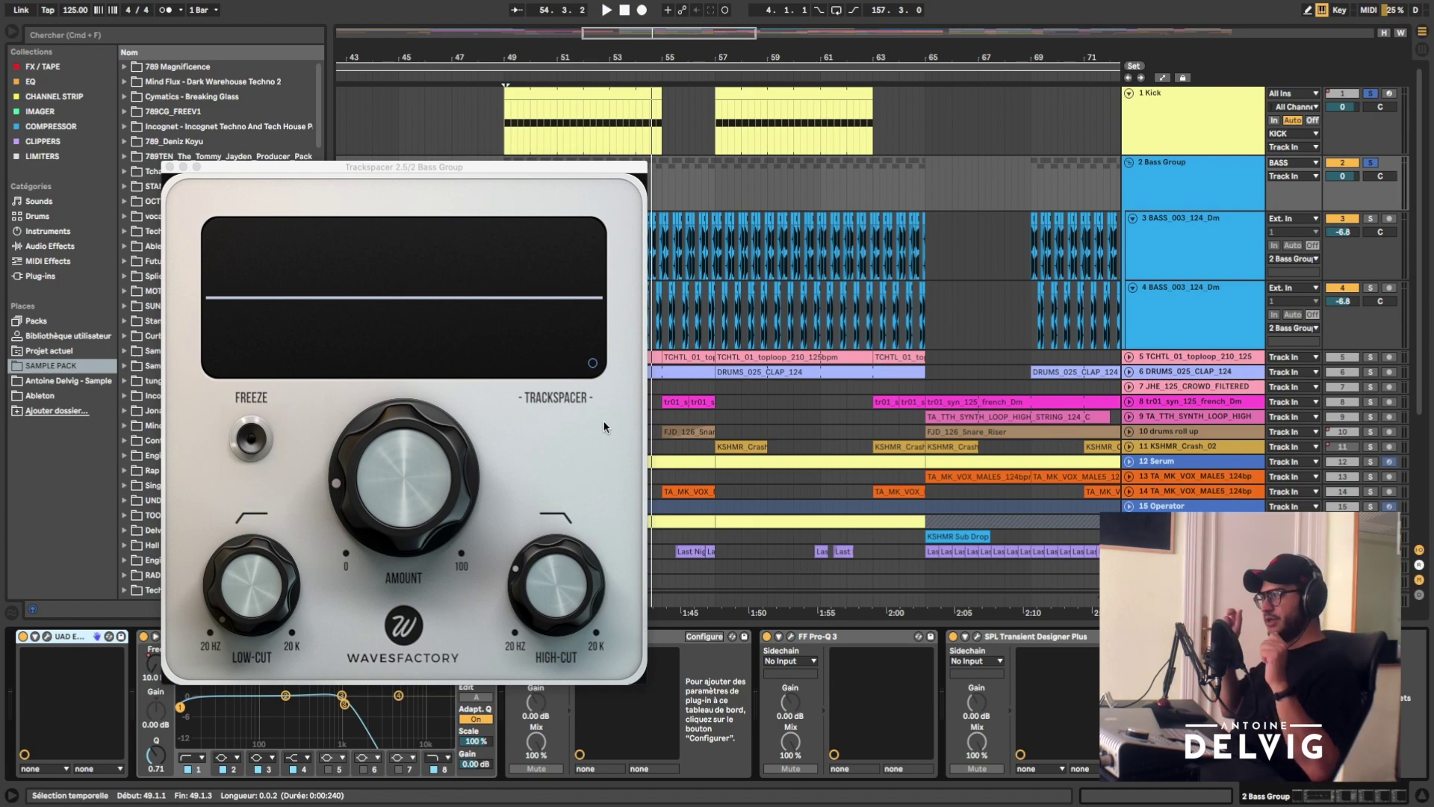
- Close Trackspacer, fold the Bass Group, and solo the top loop and clap tracks together
left_click(424, 498)
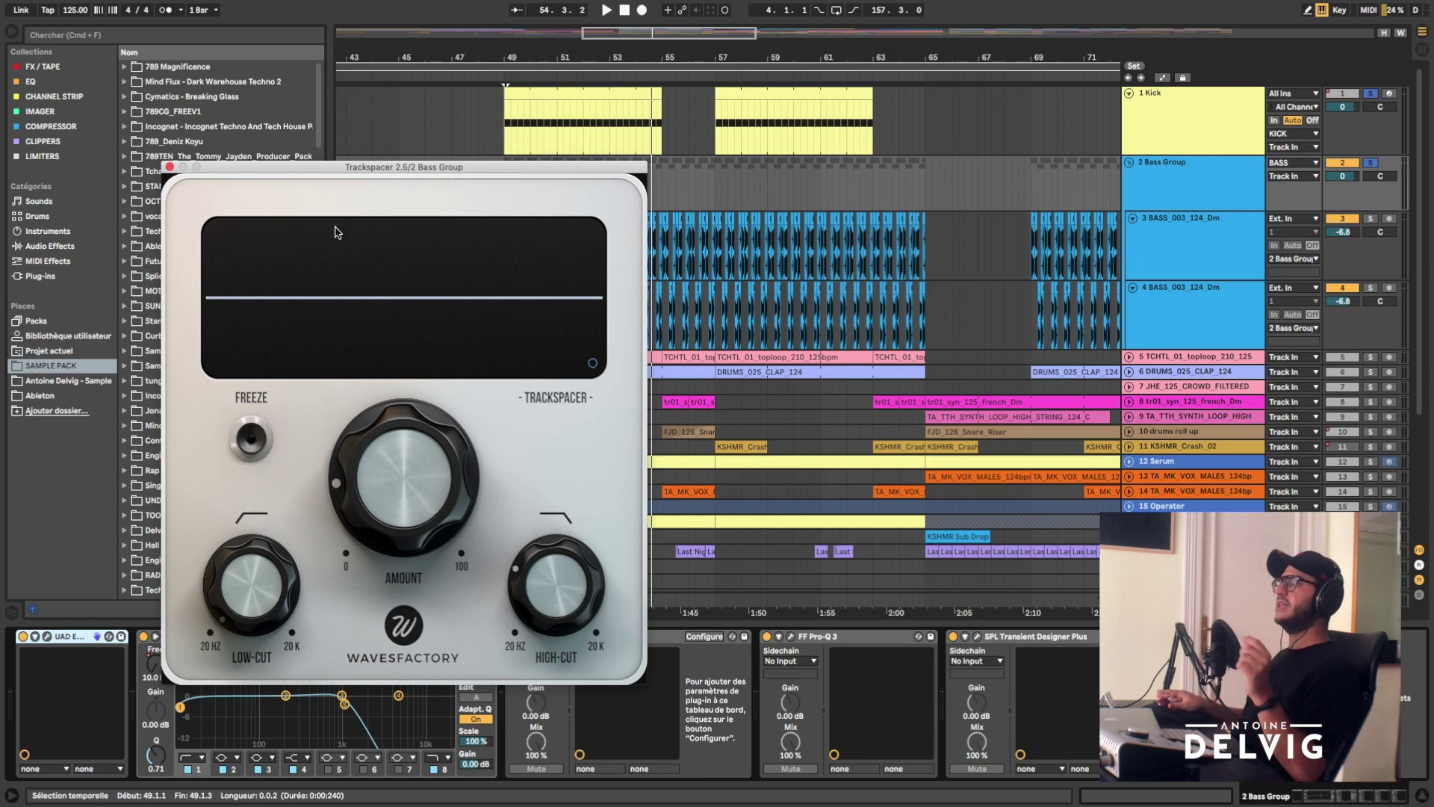
left_click(169, 166)
left_click(1128, 162)
left_click(1157, 179)
key("shift+Down")
key("s")
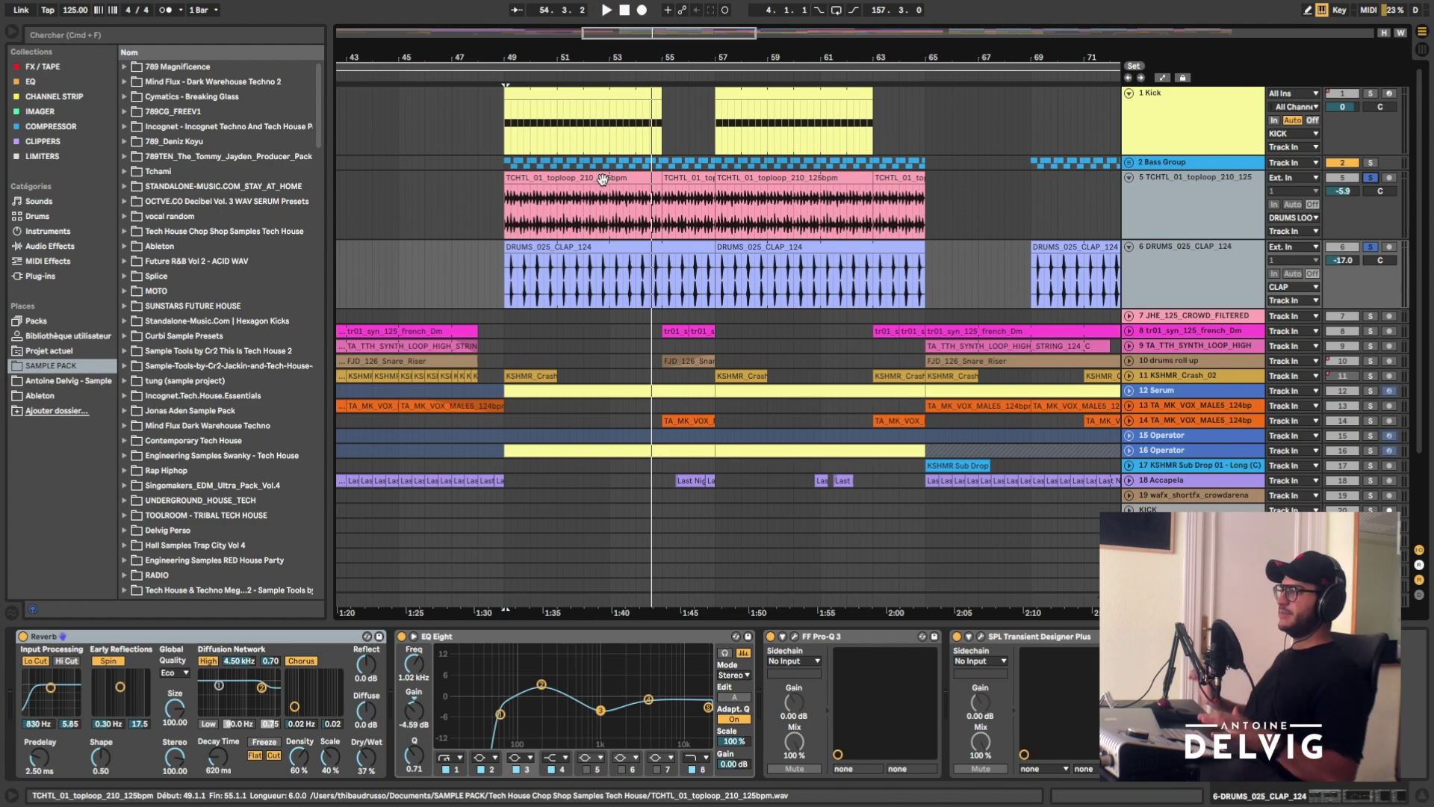
- Audition the top loop and clap from bar 49, and narrow the solo to the top loop with its devices shown
key("space")
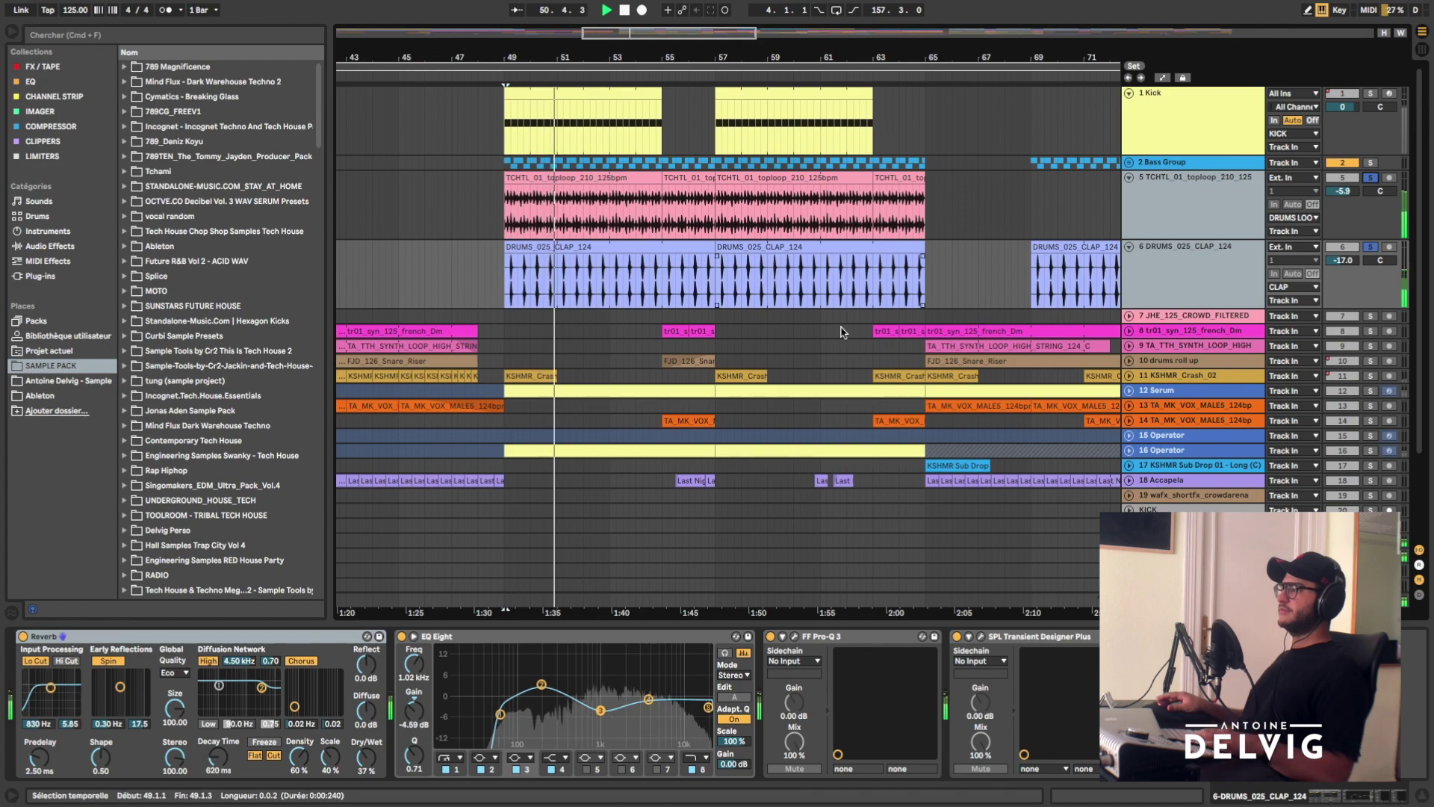
left_click(586, 179)
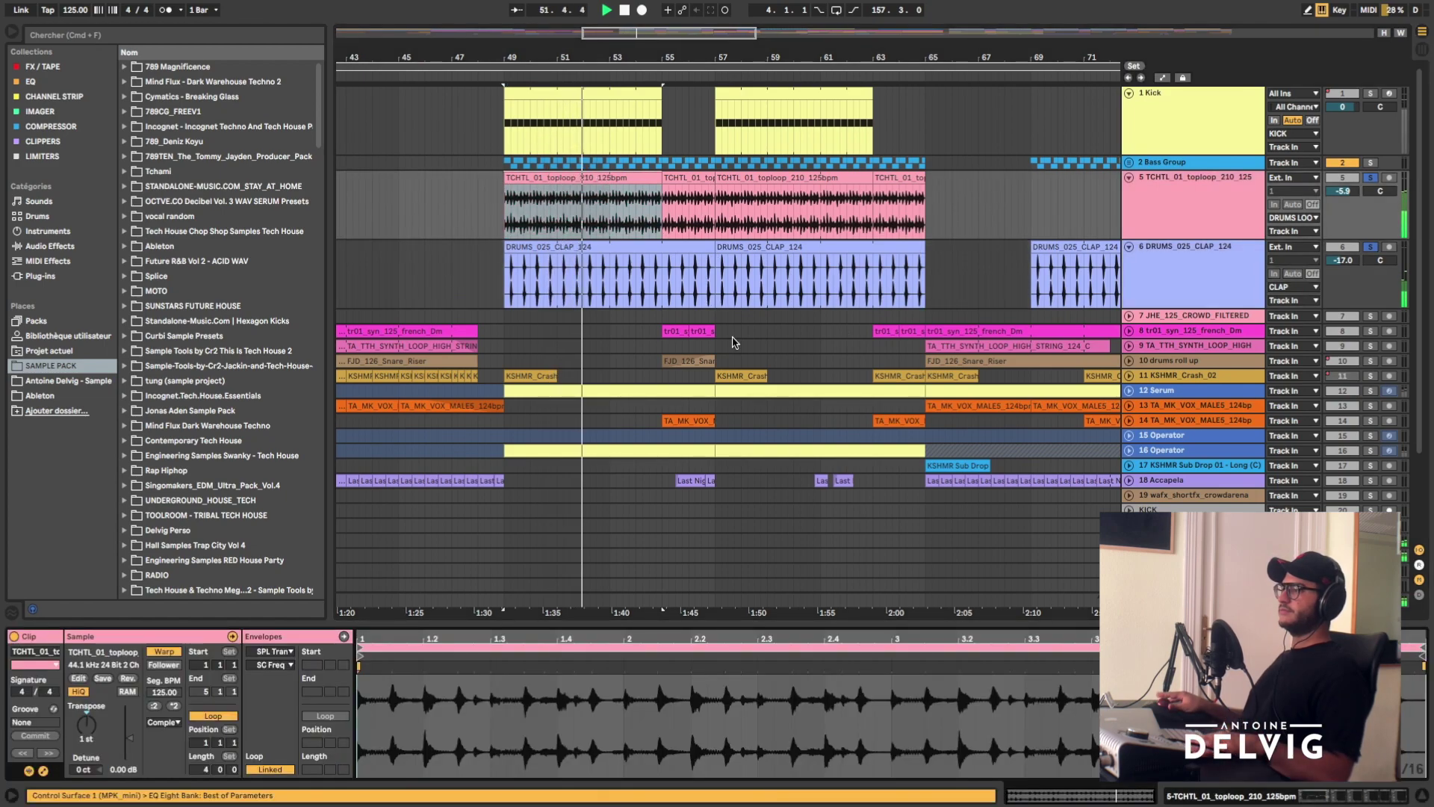
key("shift+Tab")
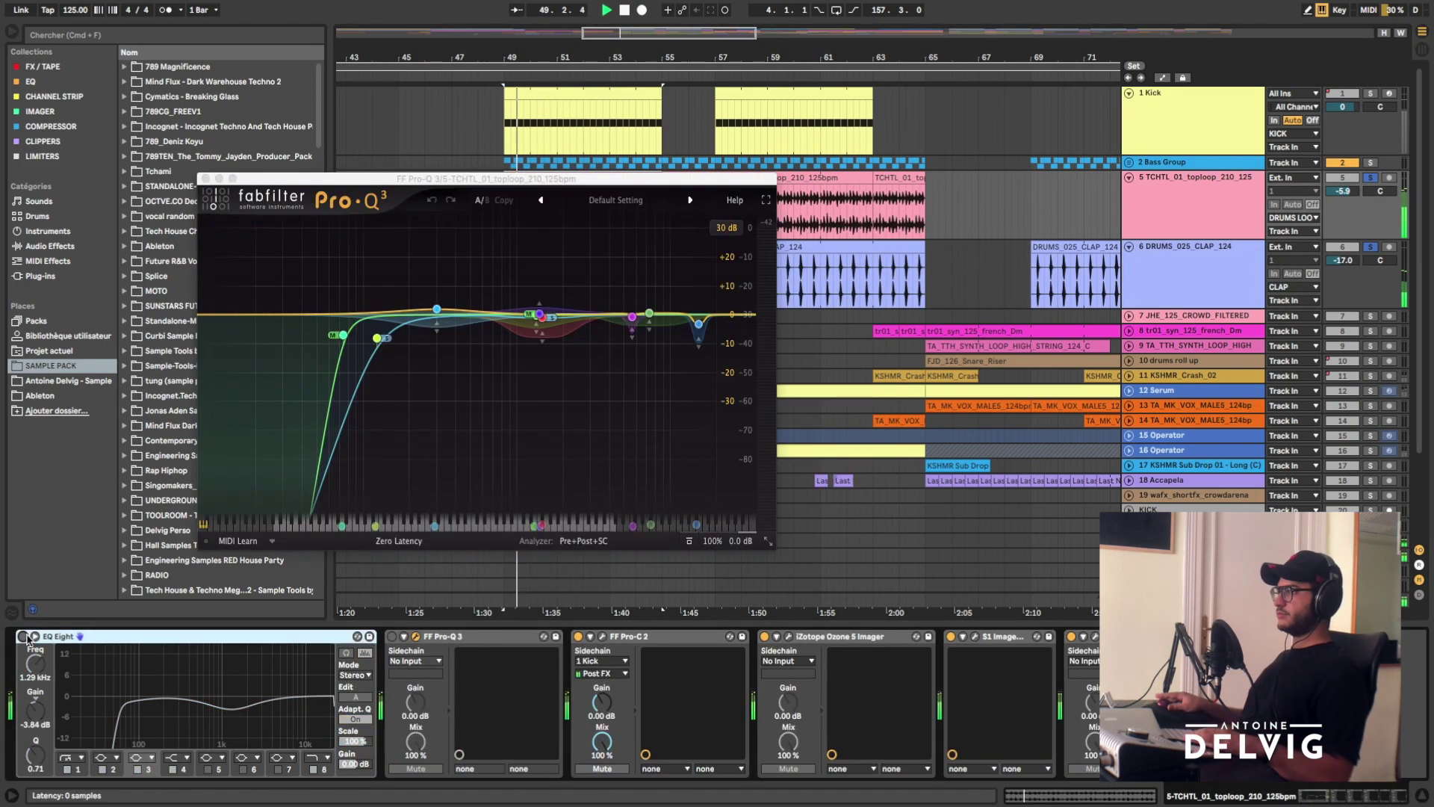
left_click(1373, 178)
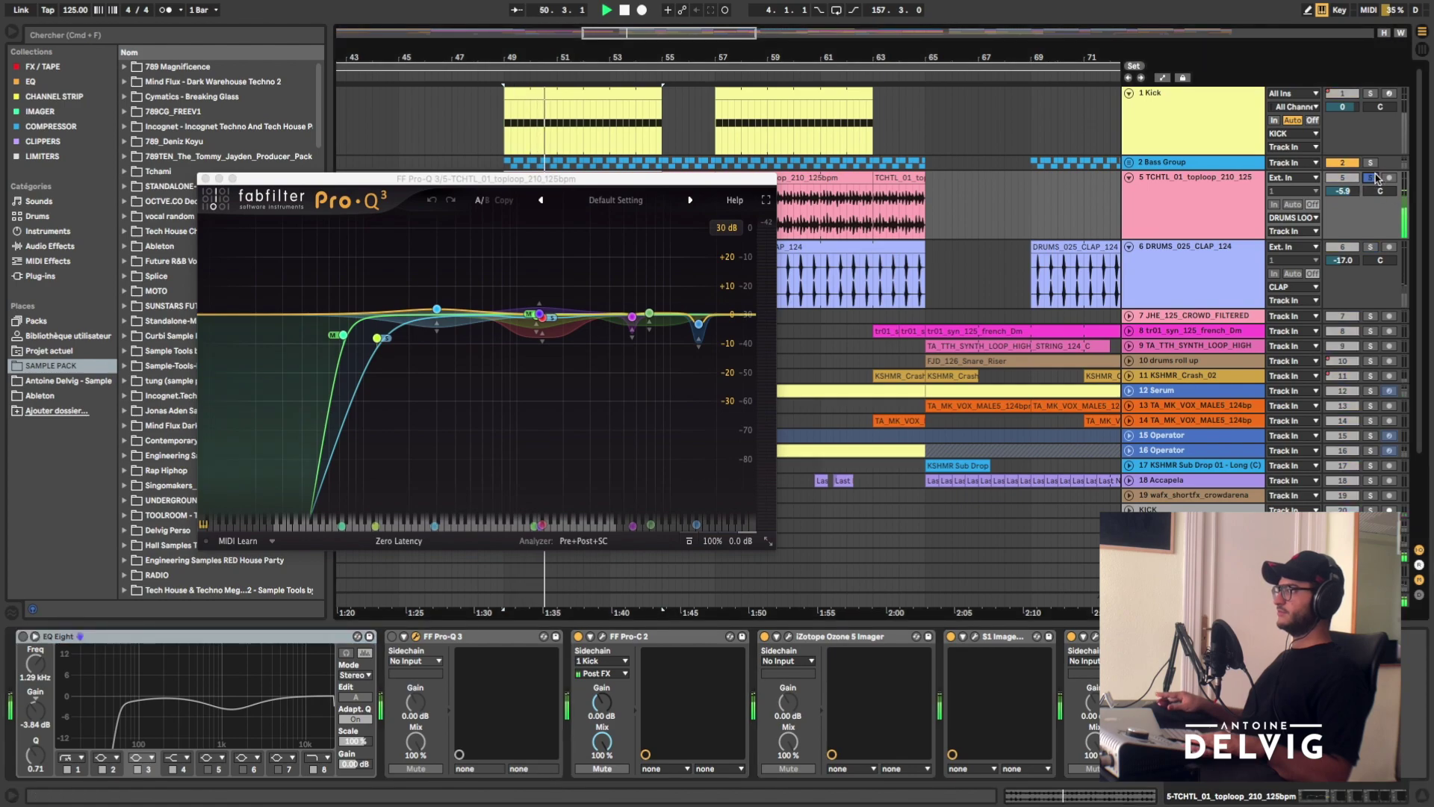
- Switch on the top loop's EQ Eight and FF Pro-Q 3 and audition the loop through both equalizers
left_click(23, 636)
key("space")
left_click(391, 636)
key("space")
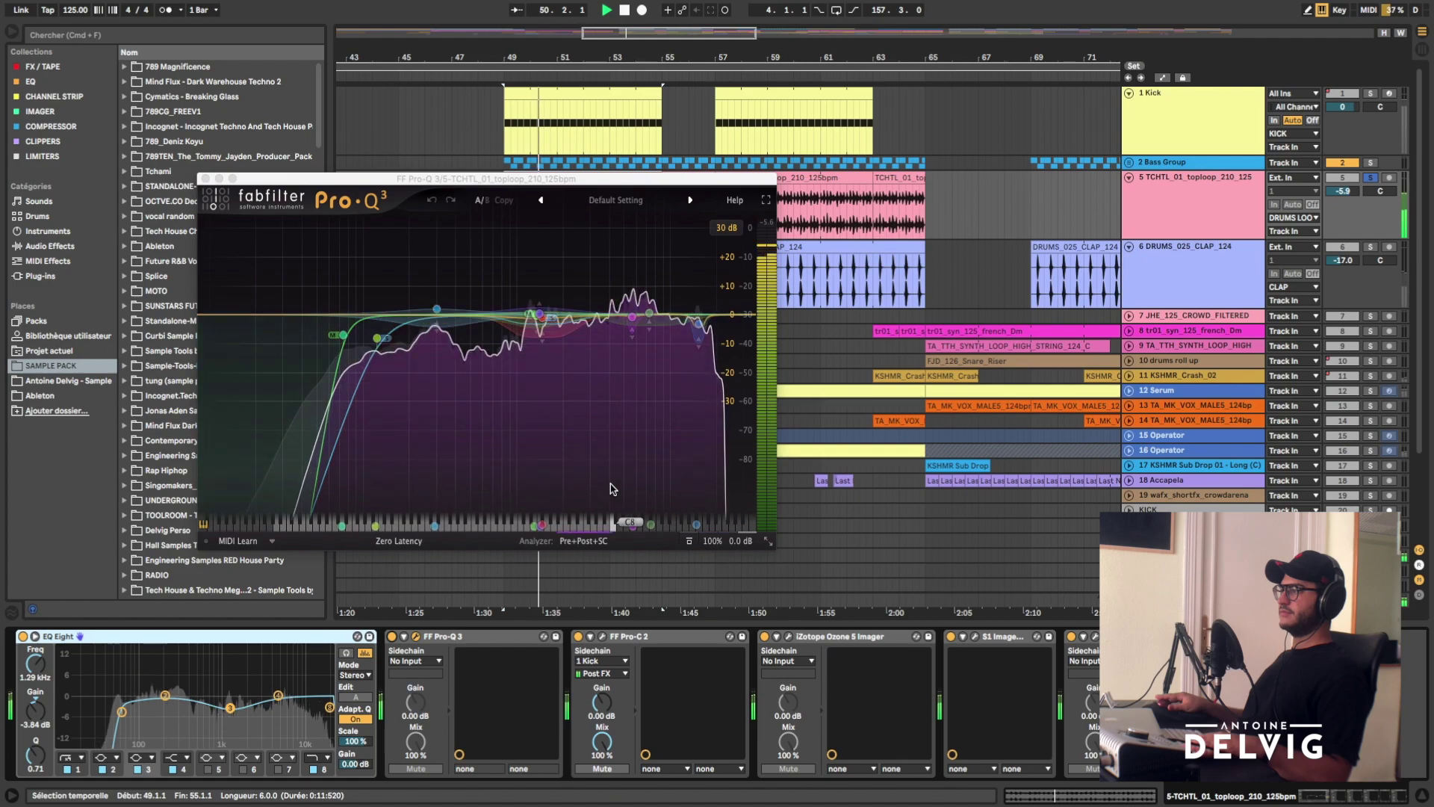
key("space")
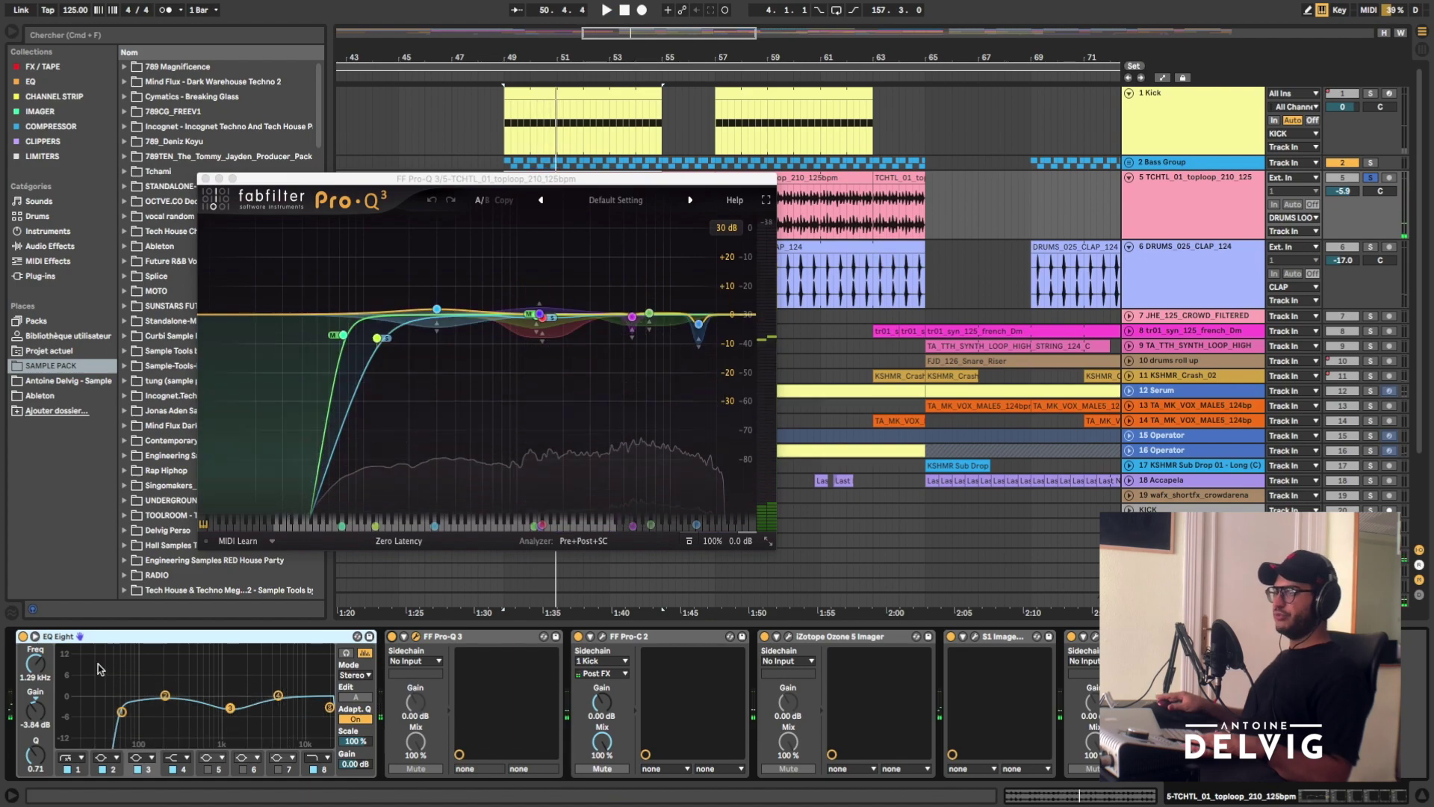
- Inspect the bell bands in the top loop's Pro-Q 3 and select its Mid low-cut band
mouse_move(569, 321)
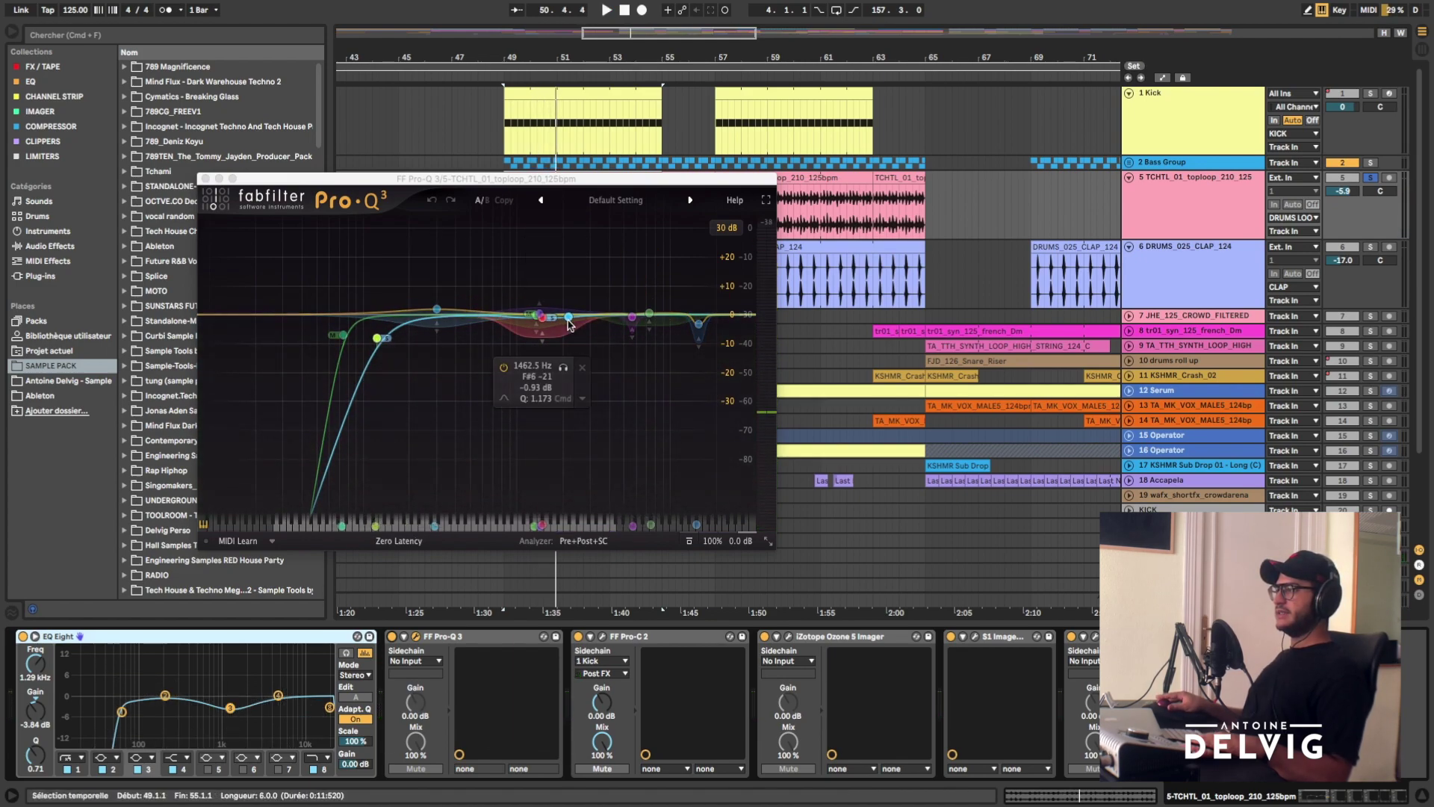
mouse_move(629, 333)
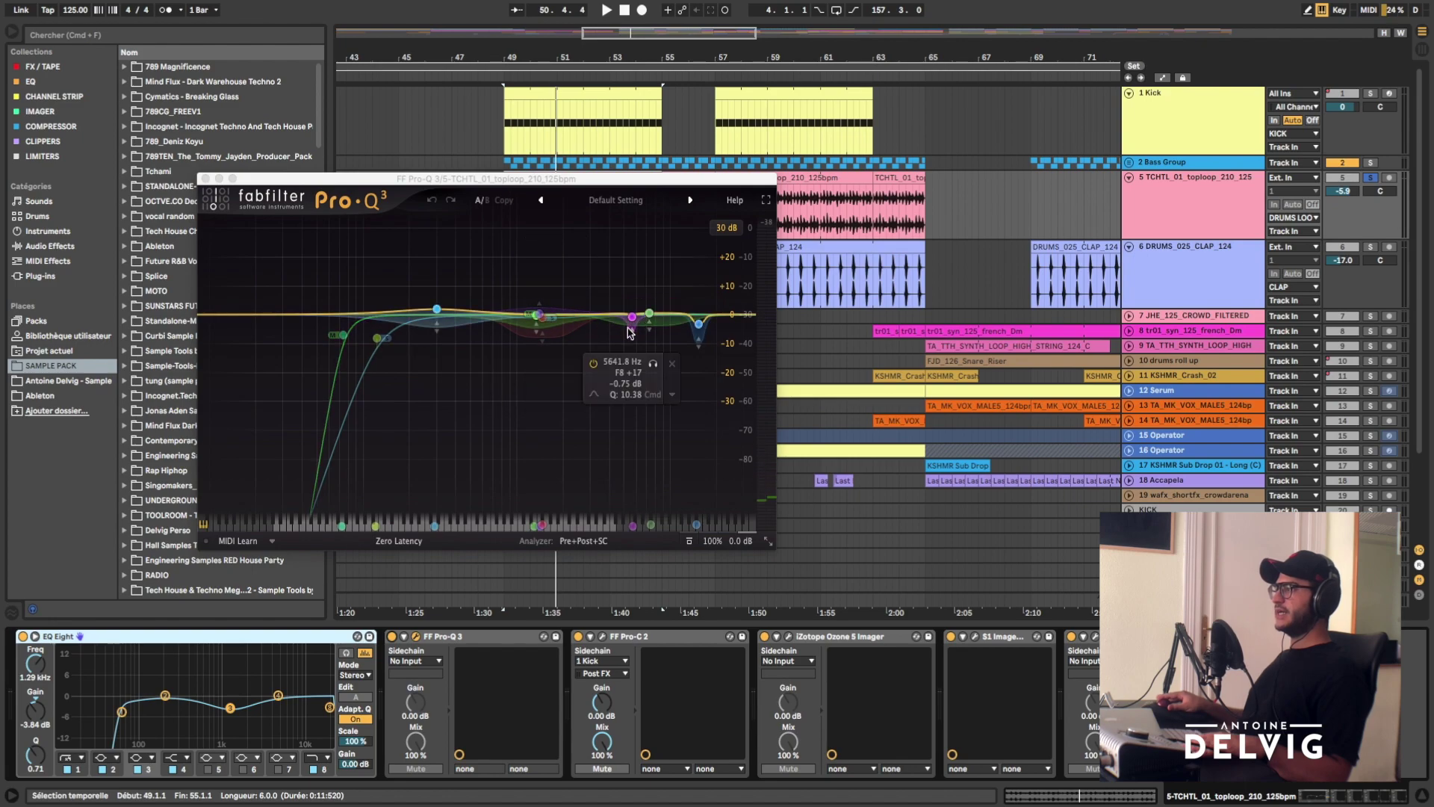
mouse_move(698, 327)
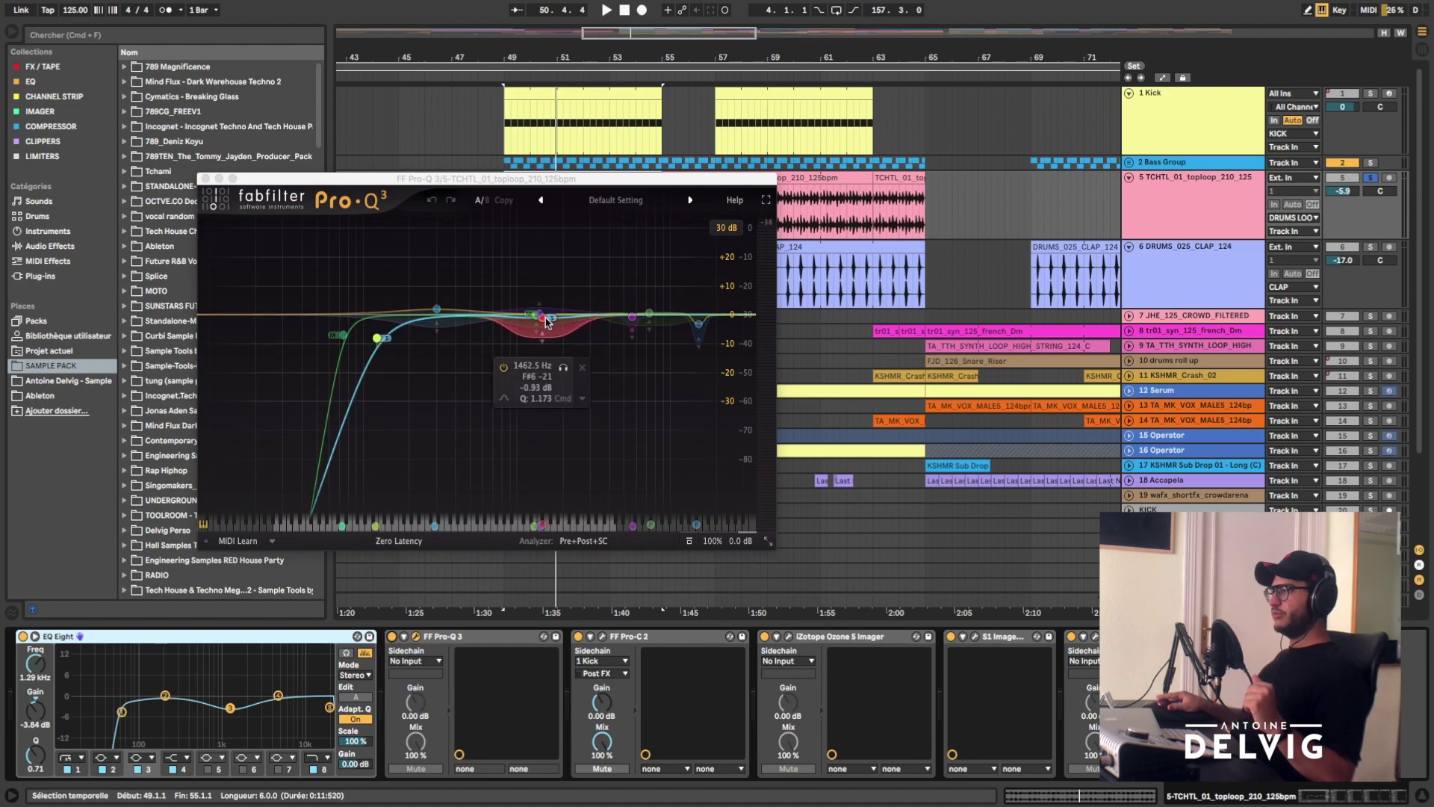
left_click(343, 335)
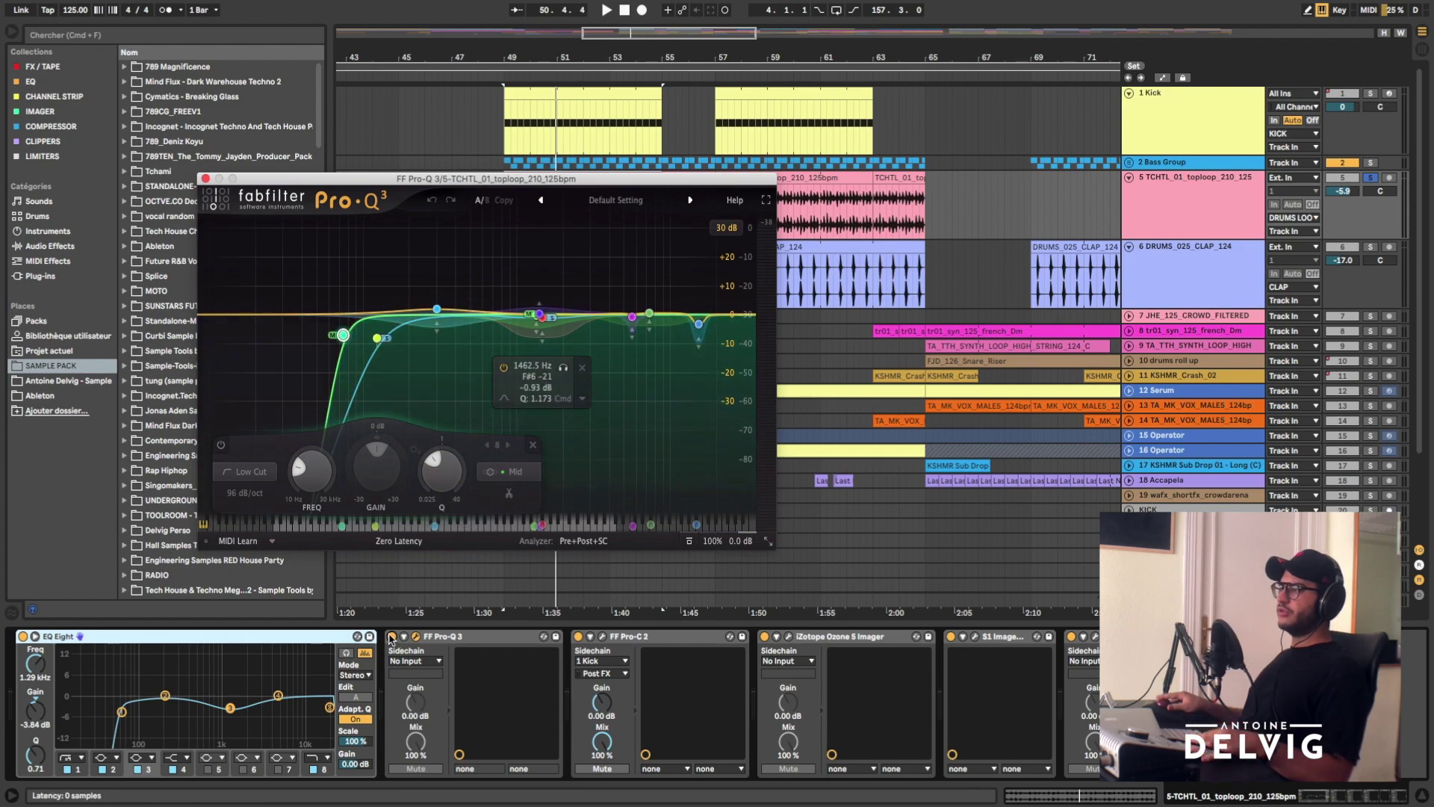
- Compare the top loop with and without Pro-Q 3 from bar 49, check its bands, and close it
key("space")
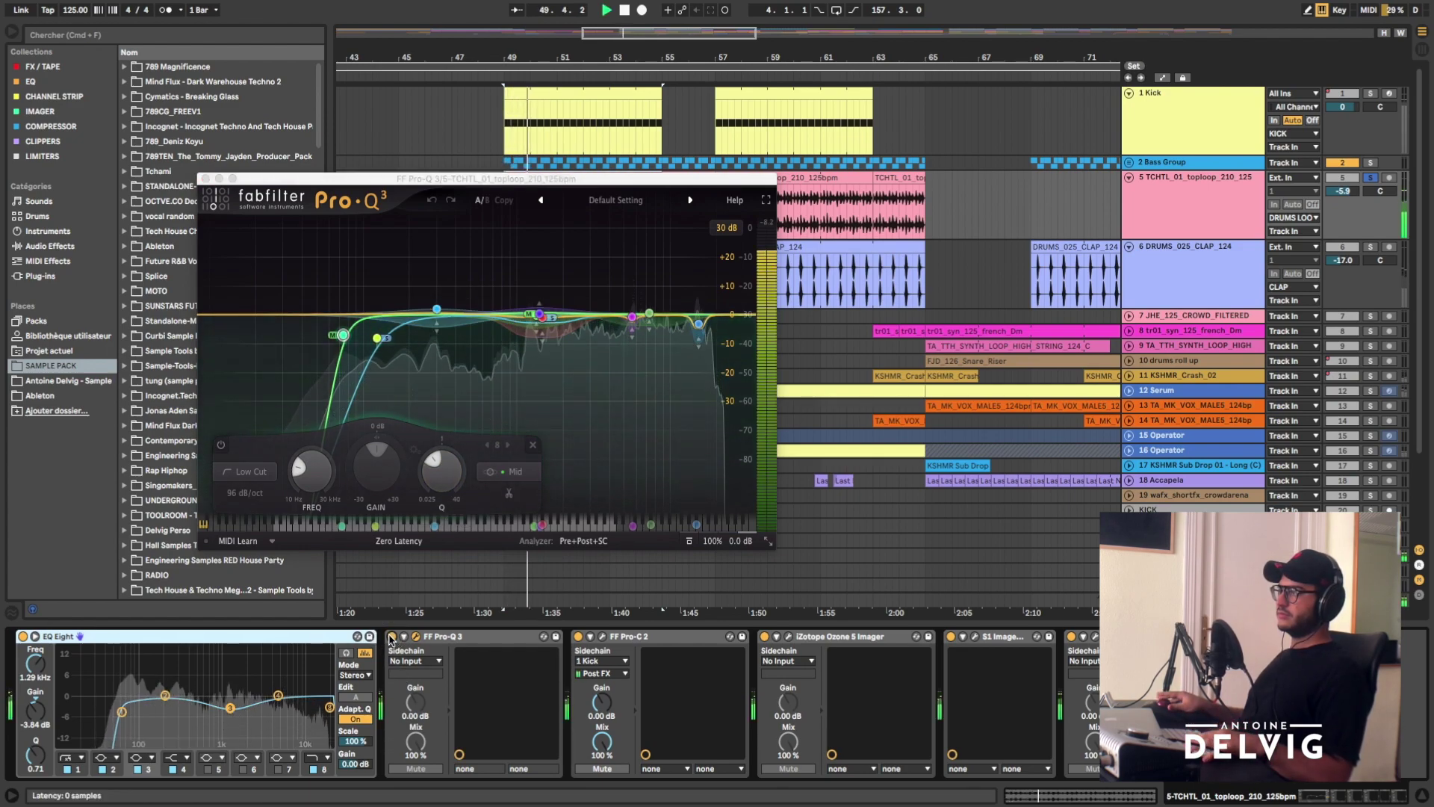
left_click(389, 637)
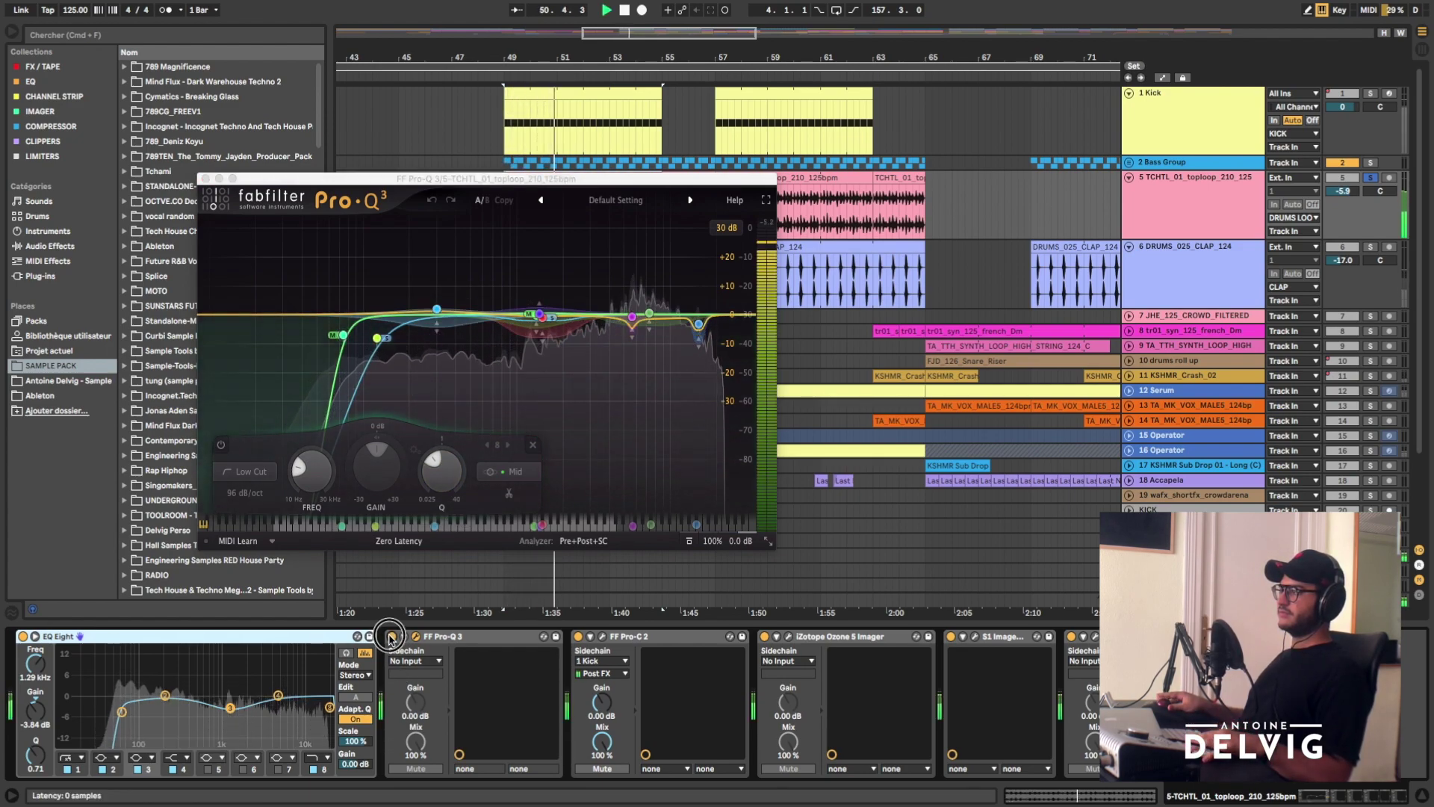
key("space")
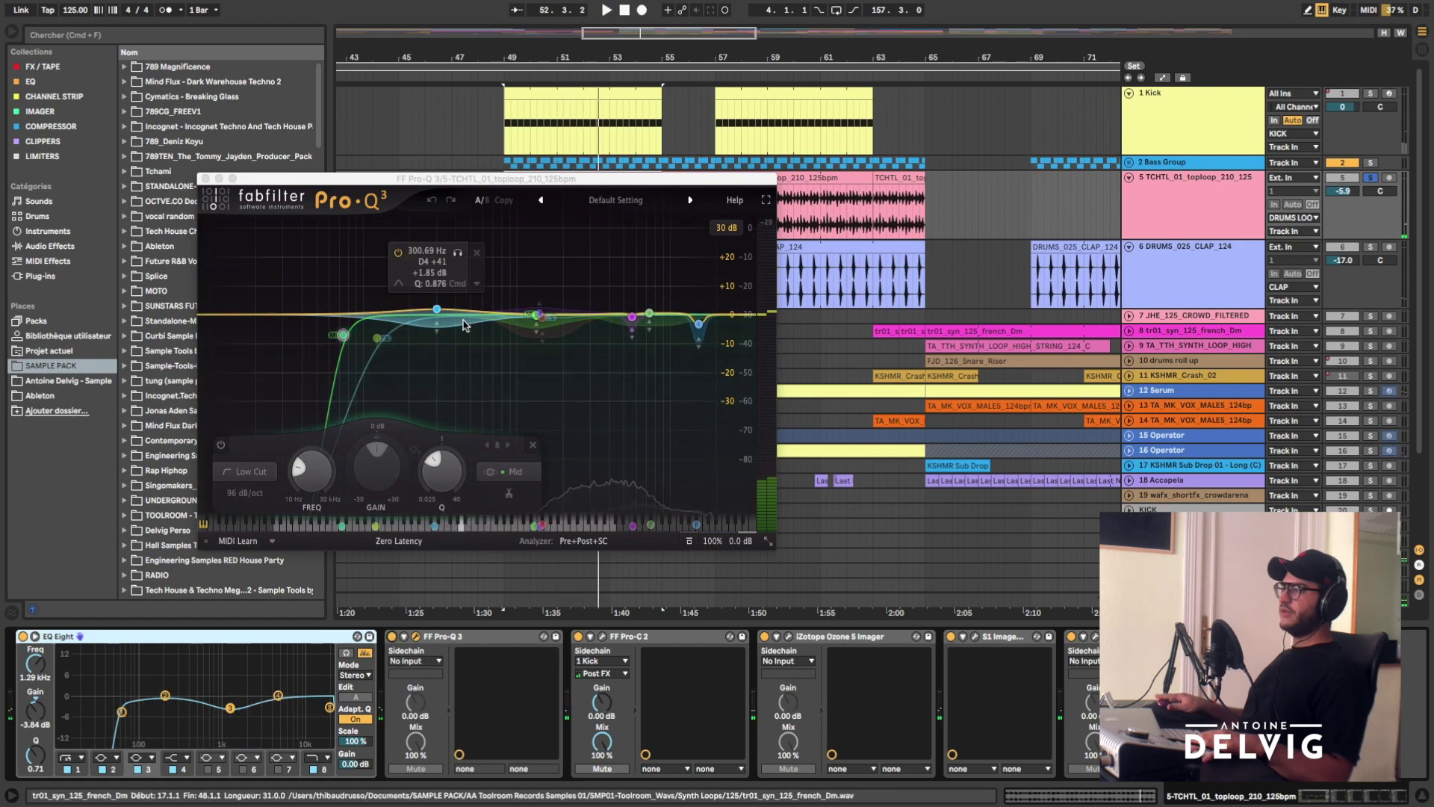
mouse_move(546, 344)
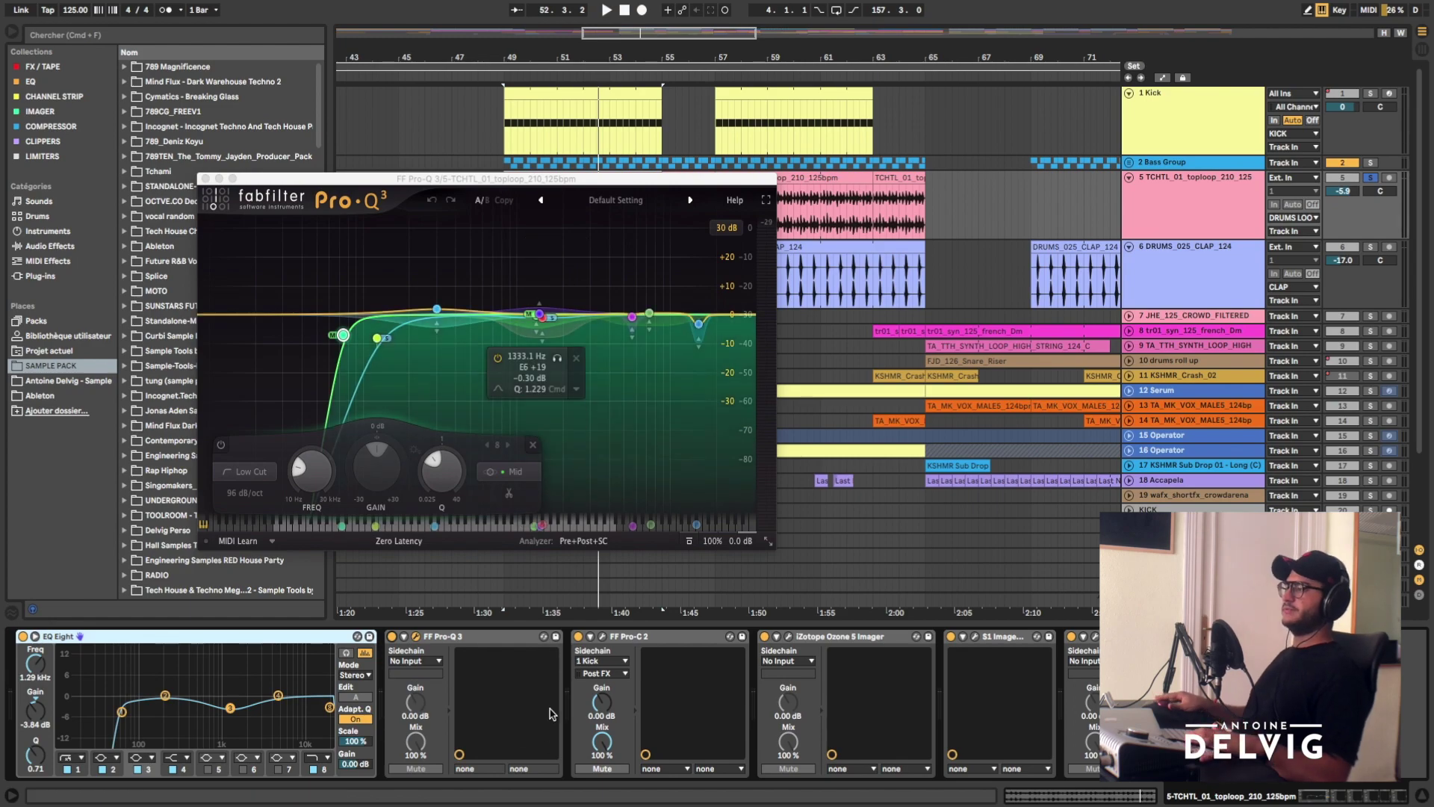
left_click(206, 180)
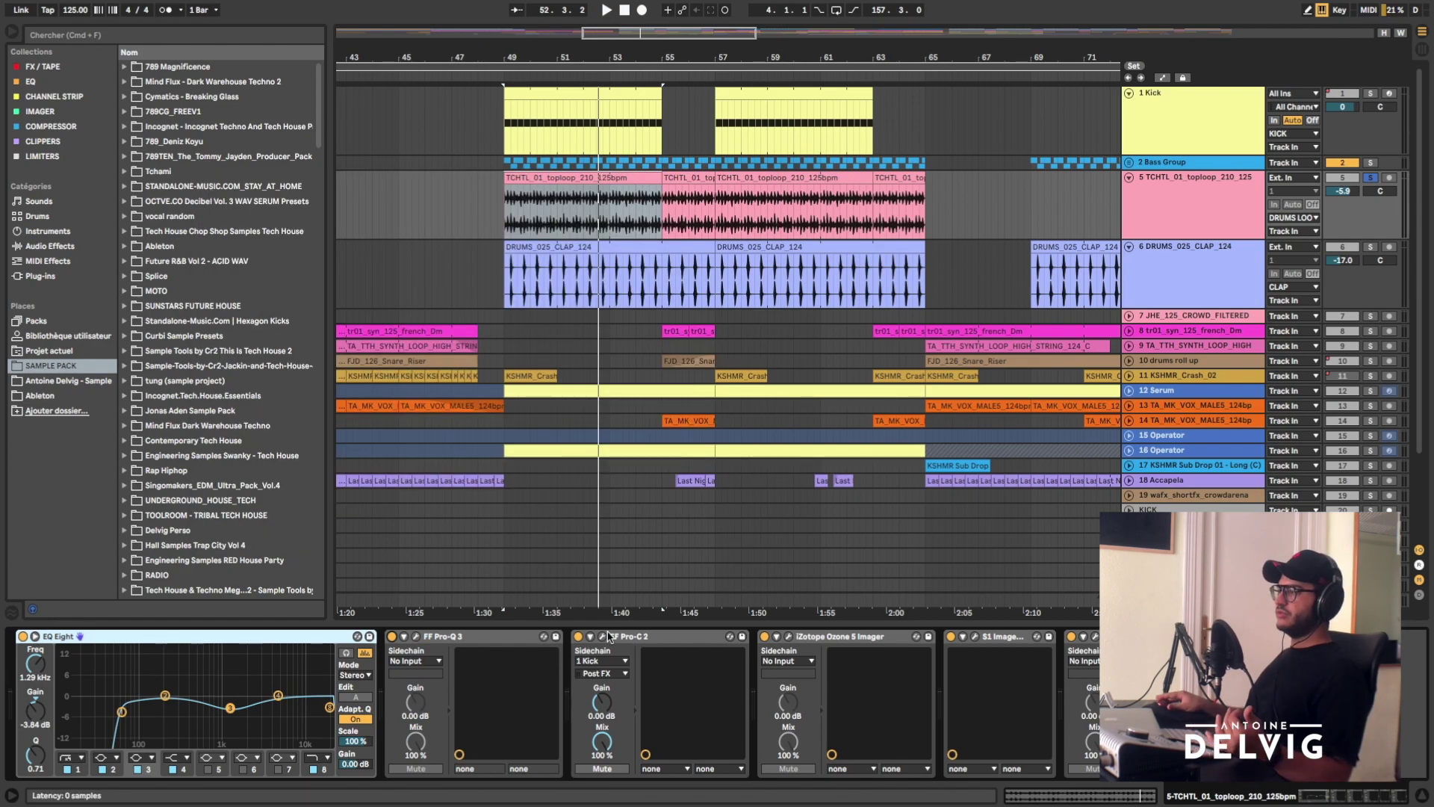
- Open the top loop's FF Pro-C 2, check its compression controls, and play from bar 49 to watch its gain reduction
left_click(605, 635)
left_click_drag(511, 92, 452, 138)
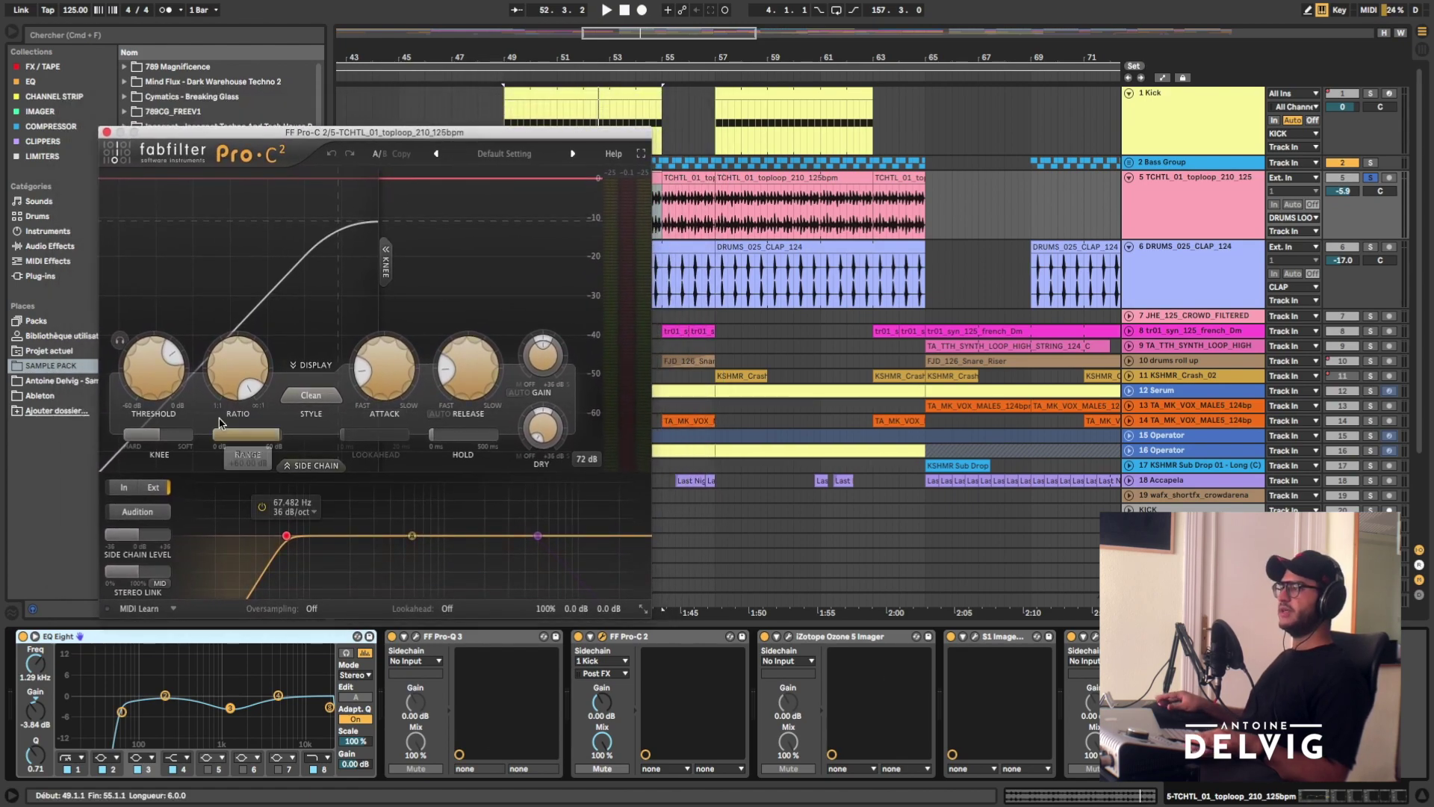
mouse_move(404, 380)
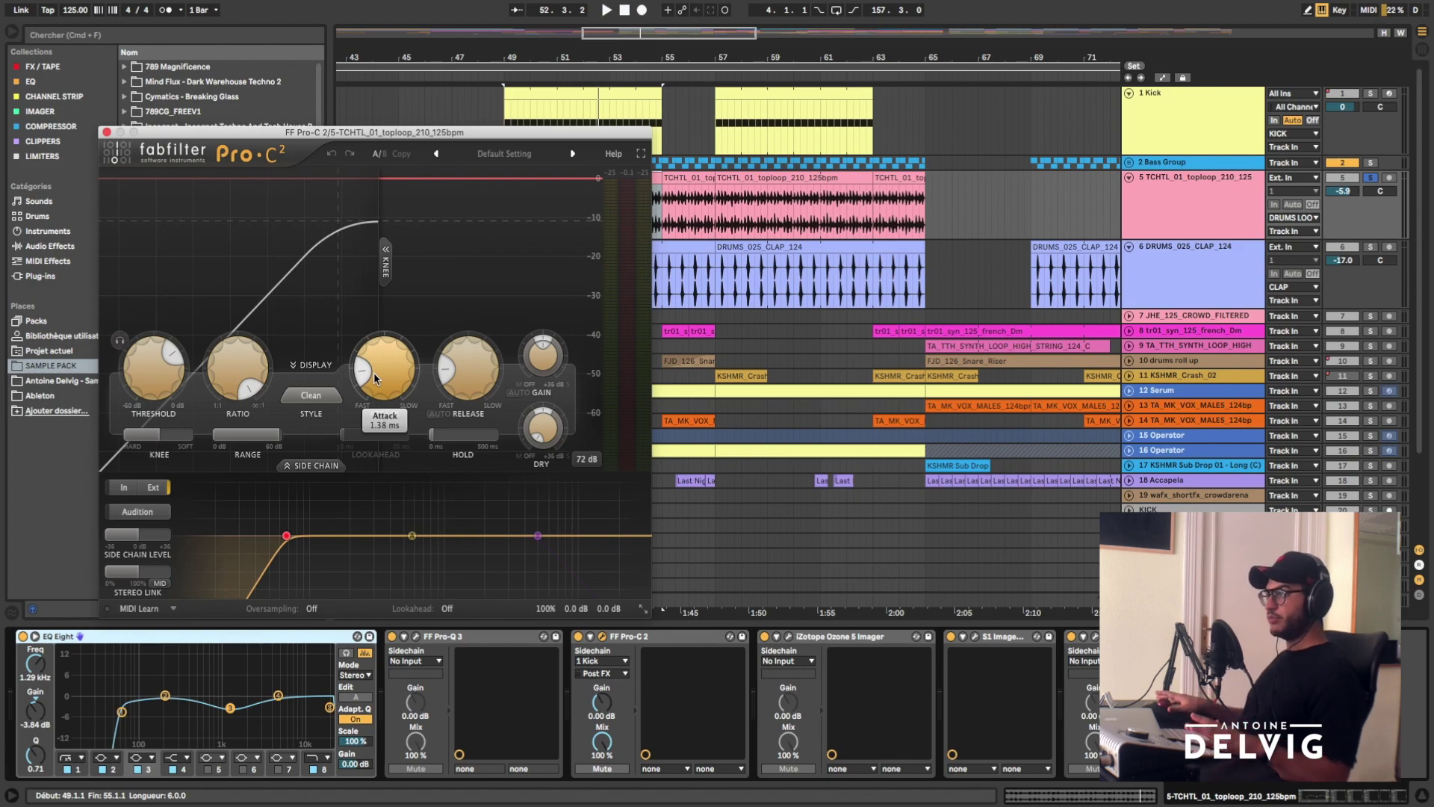
mouse_move(213, 371)
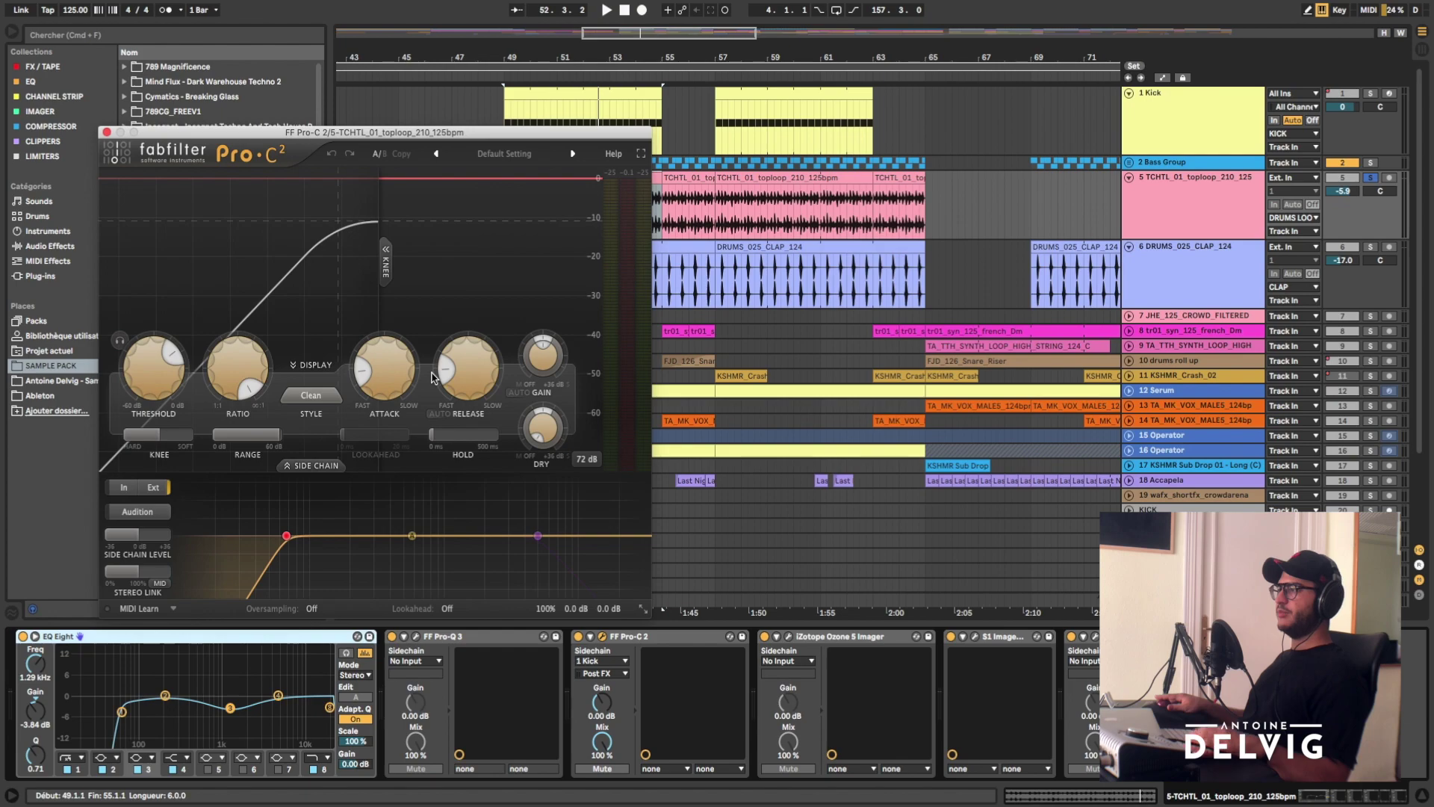
key("space")
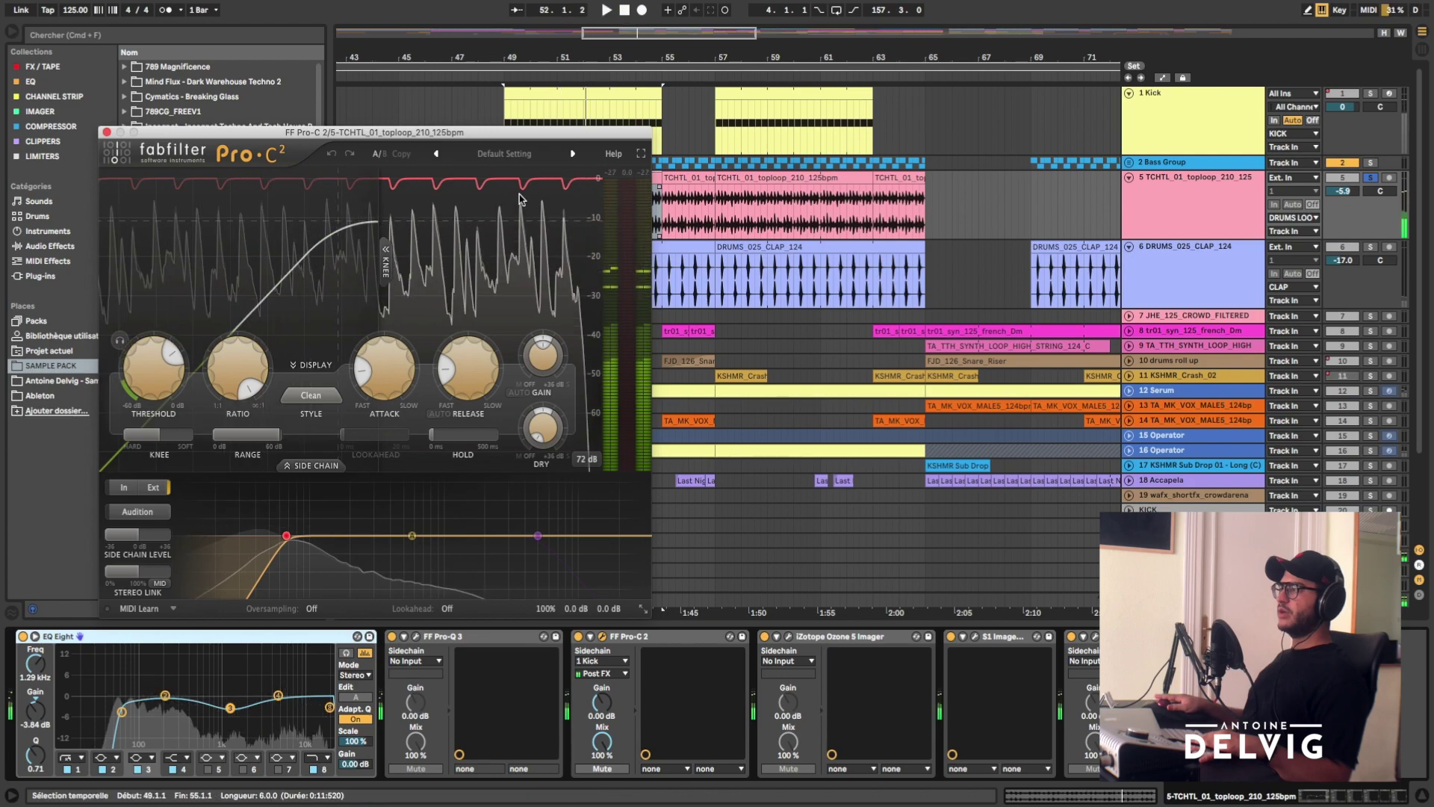
key("space")
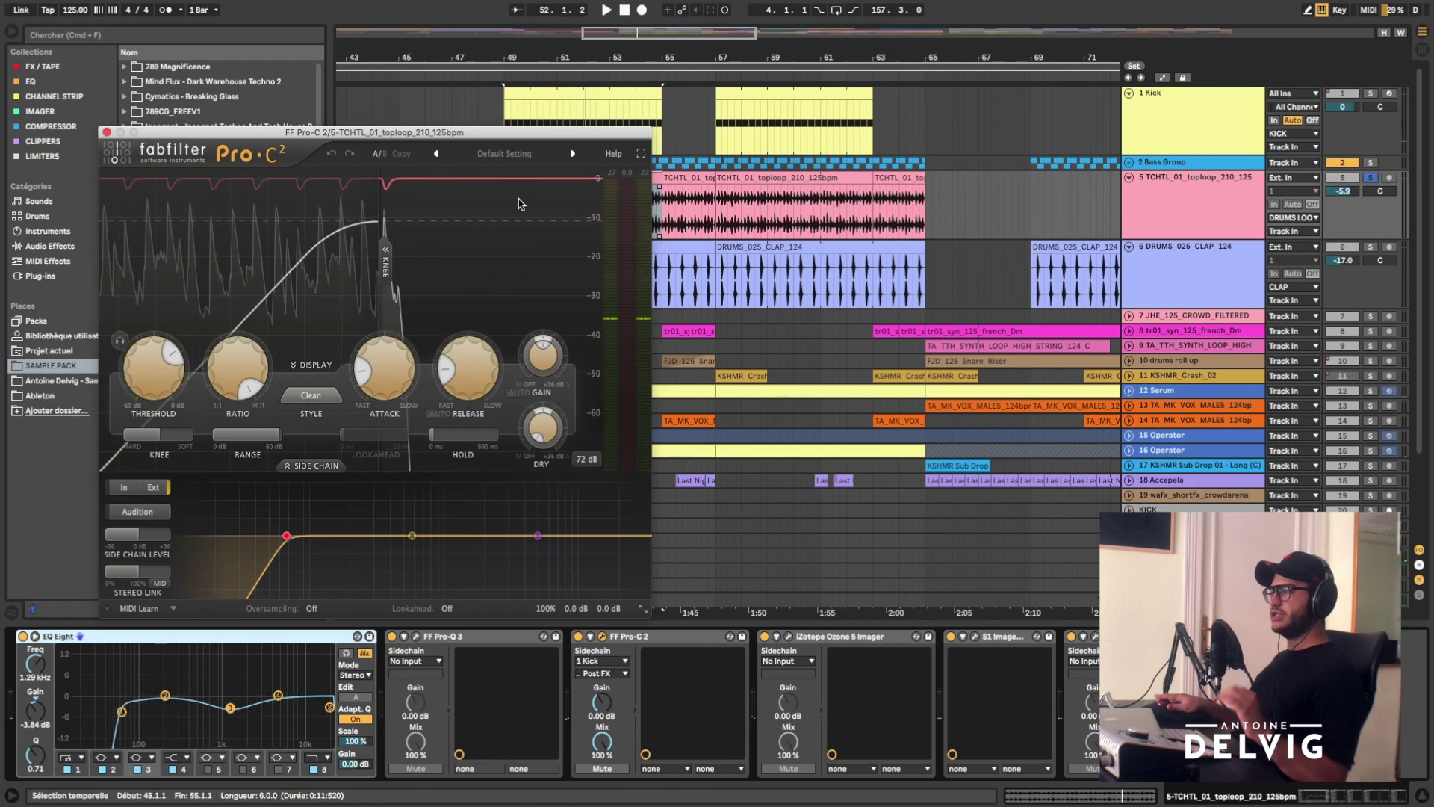
- Try lowering Pro-C 2's side-chain low cut to 20 Hz during playback, and undo the change
mouse_move(286, 535)
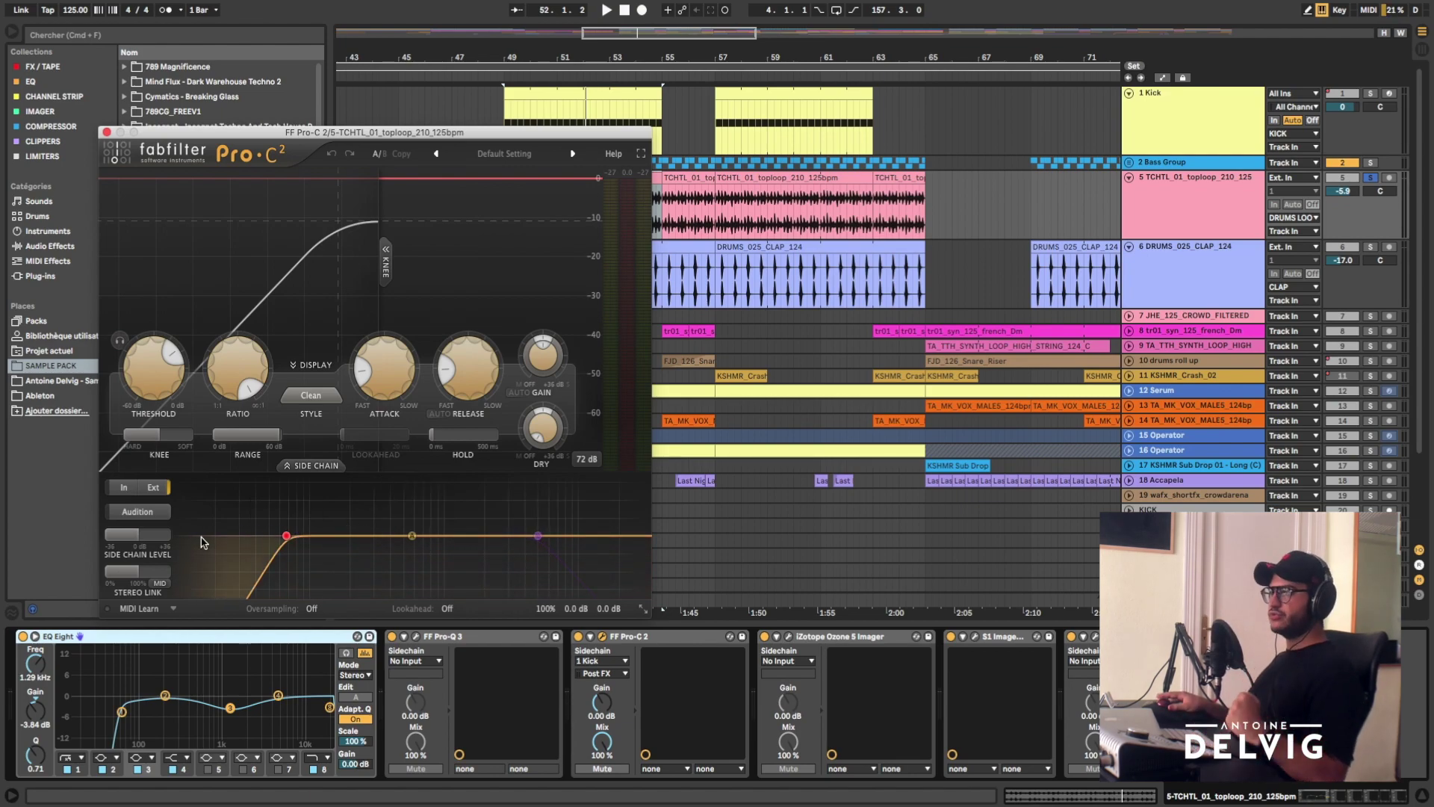
left_click_drag(286, 535, 198, 539)
left_click(515, 113)
key("space")
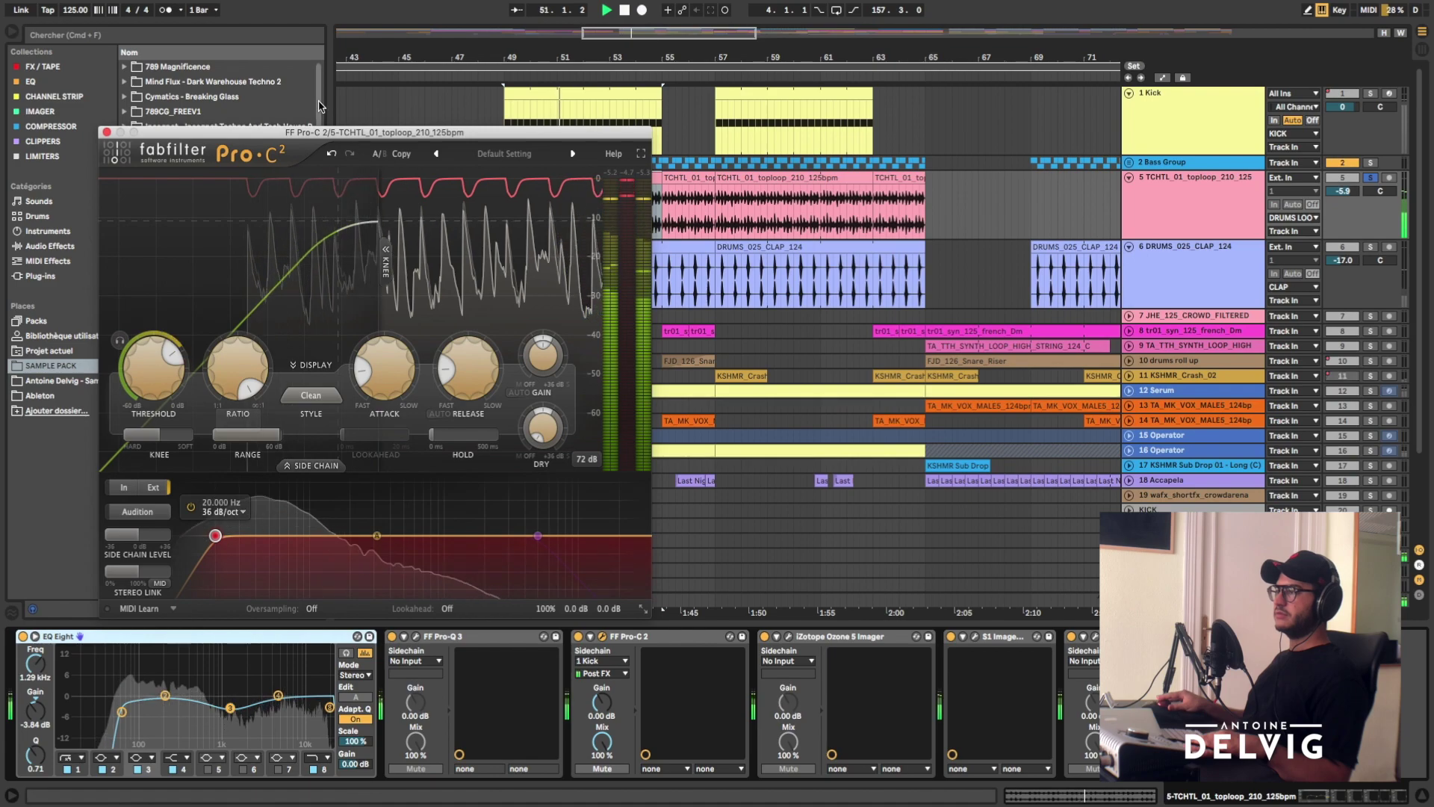
left_click(327, 157)
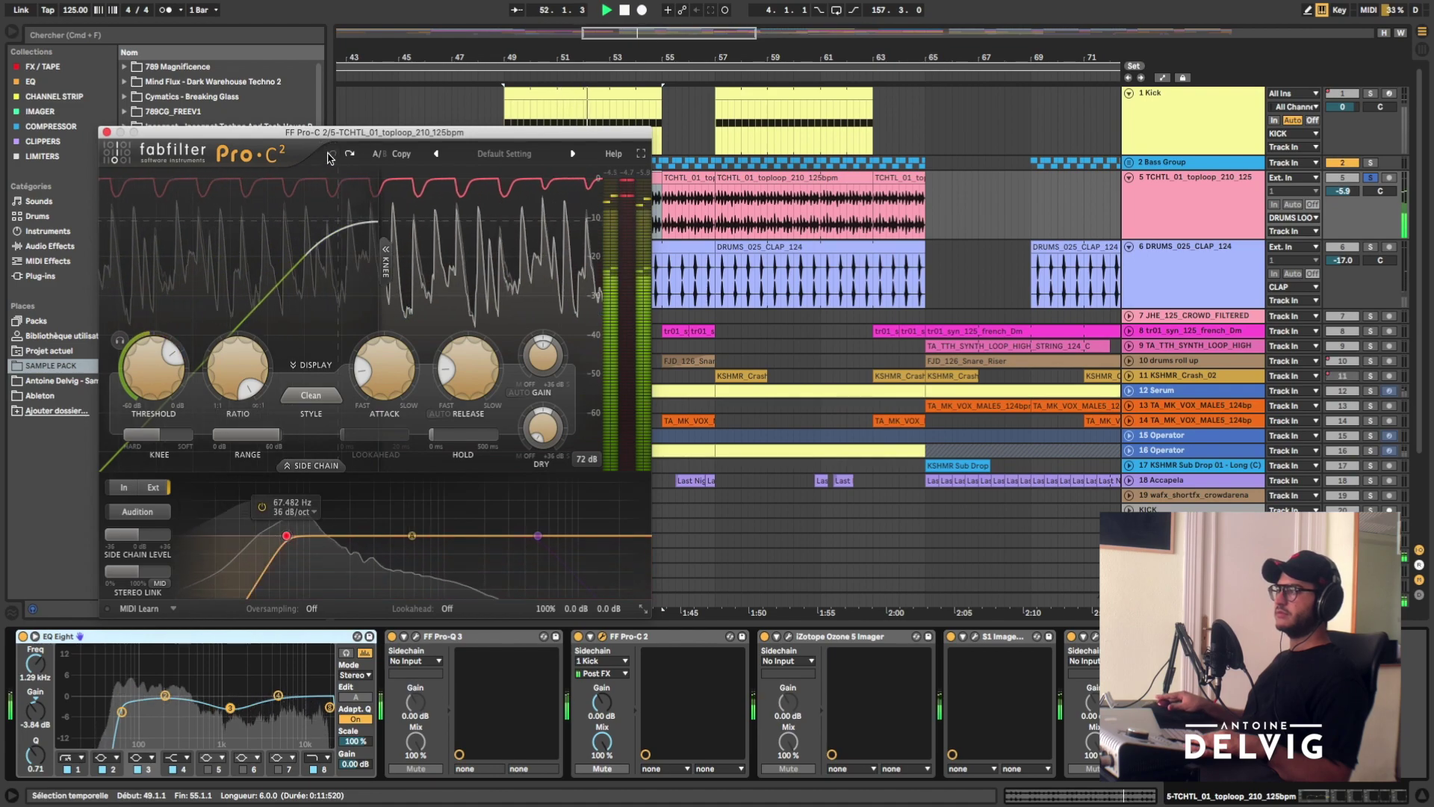
key("space")
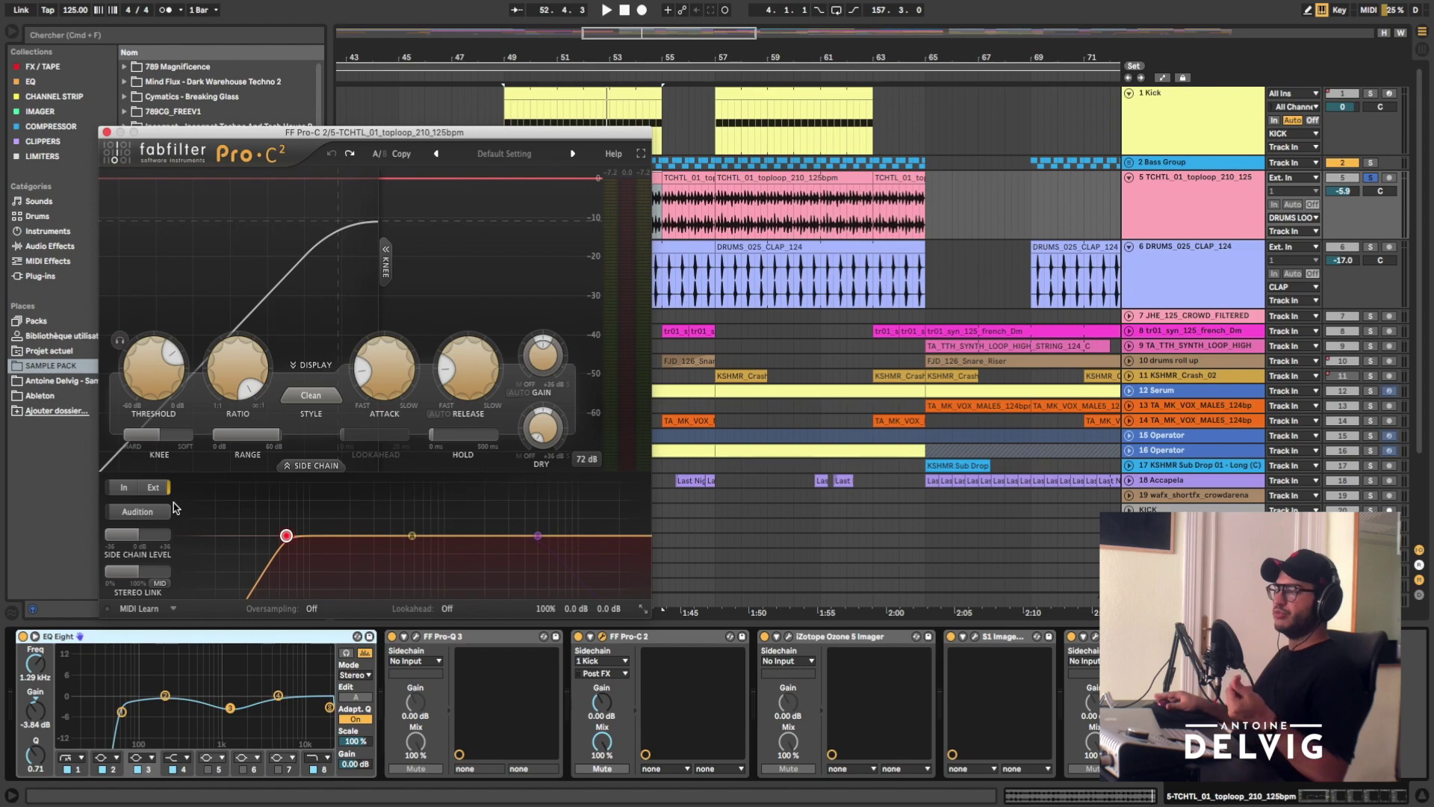
- Close Pro-C 2 and open the top loop's iZotope Ozone 5 Imager and S1 Imager
left_click(107, 132)
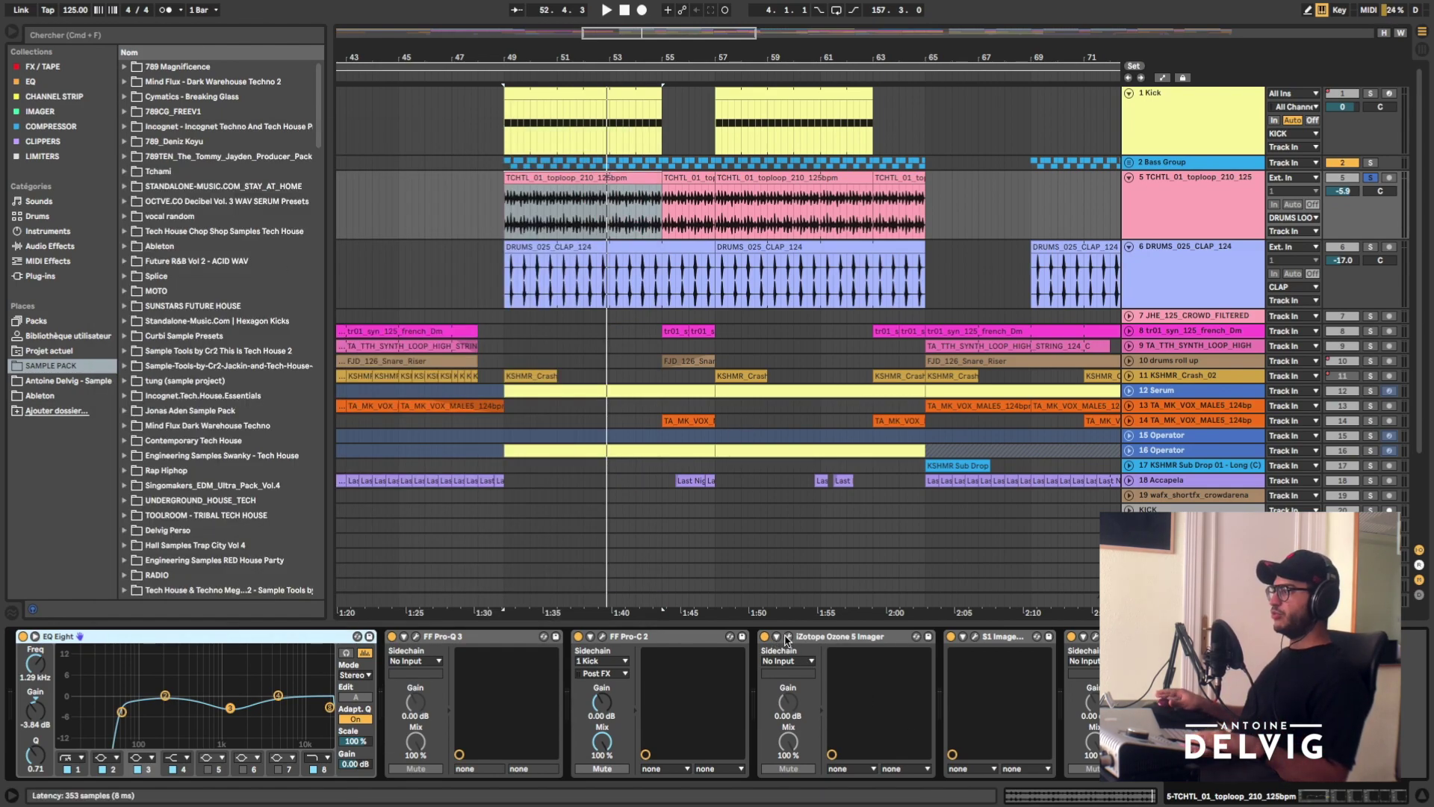
left_click(786, 639)
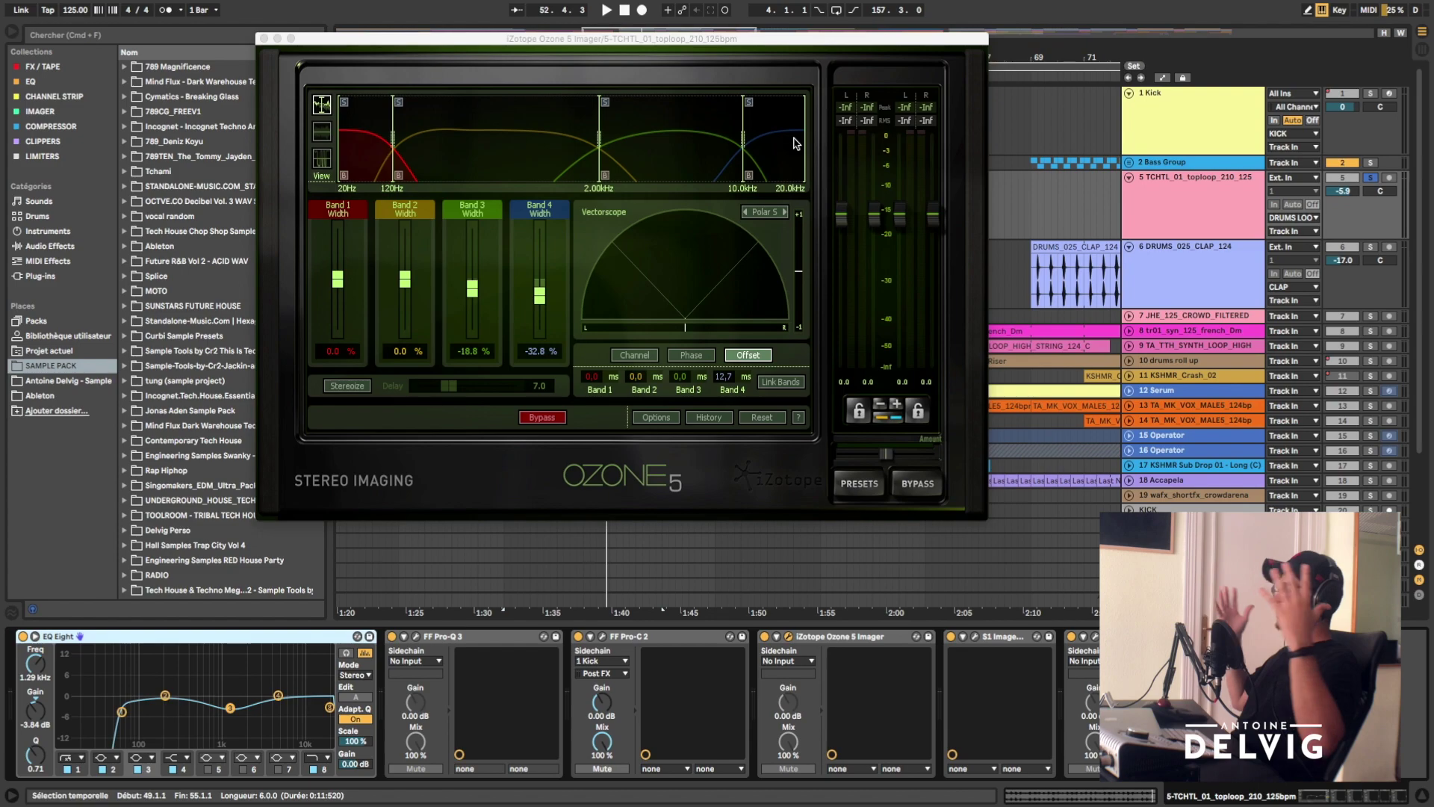
left_click(974, 636)
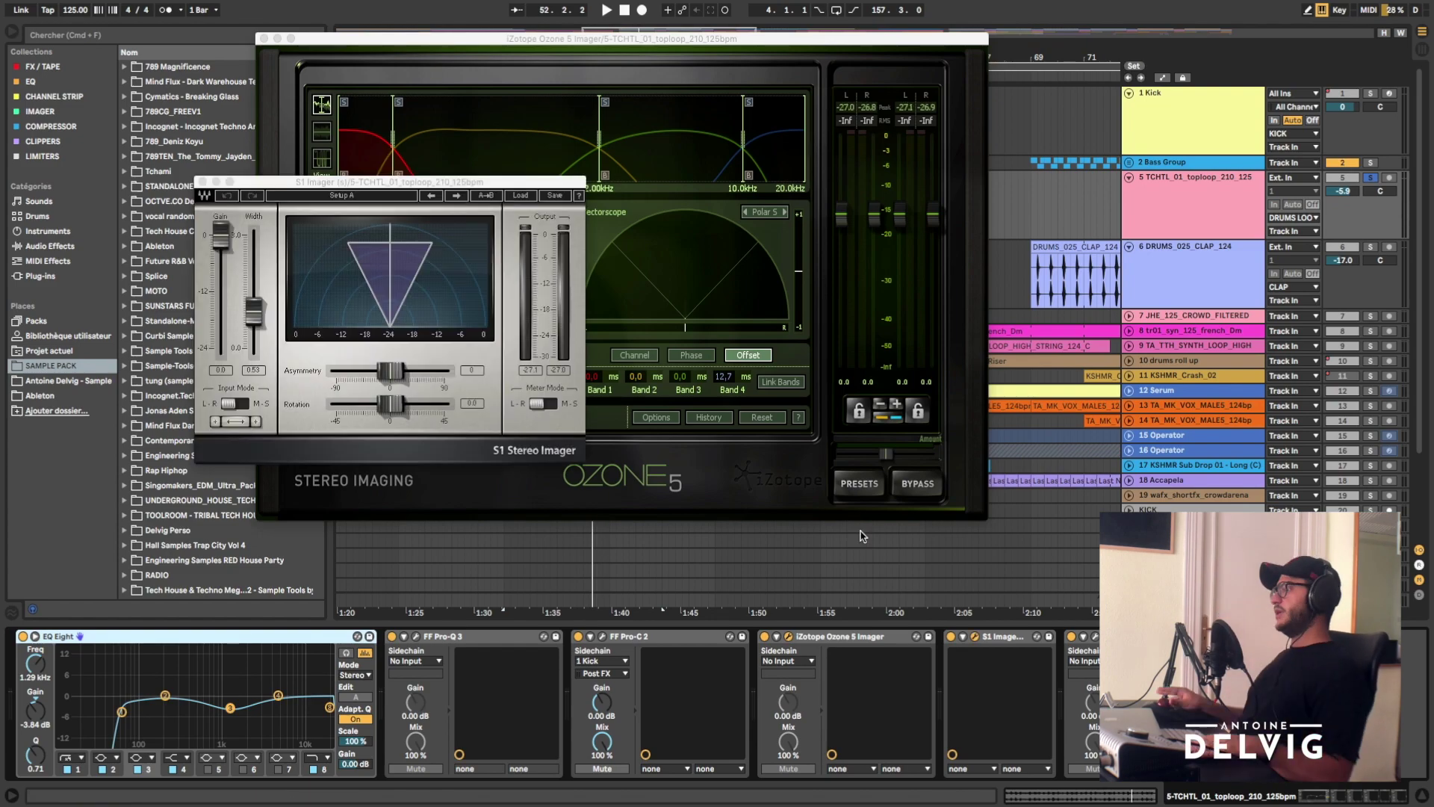
- Compare the top loop's stereo width from bar 49 with S1 Imager bypassed and active
left_click(949, 637)
key("space")
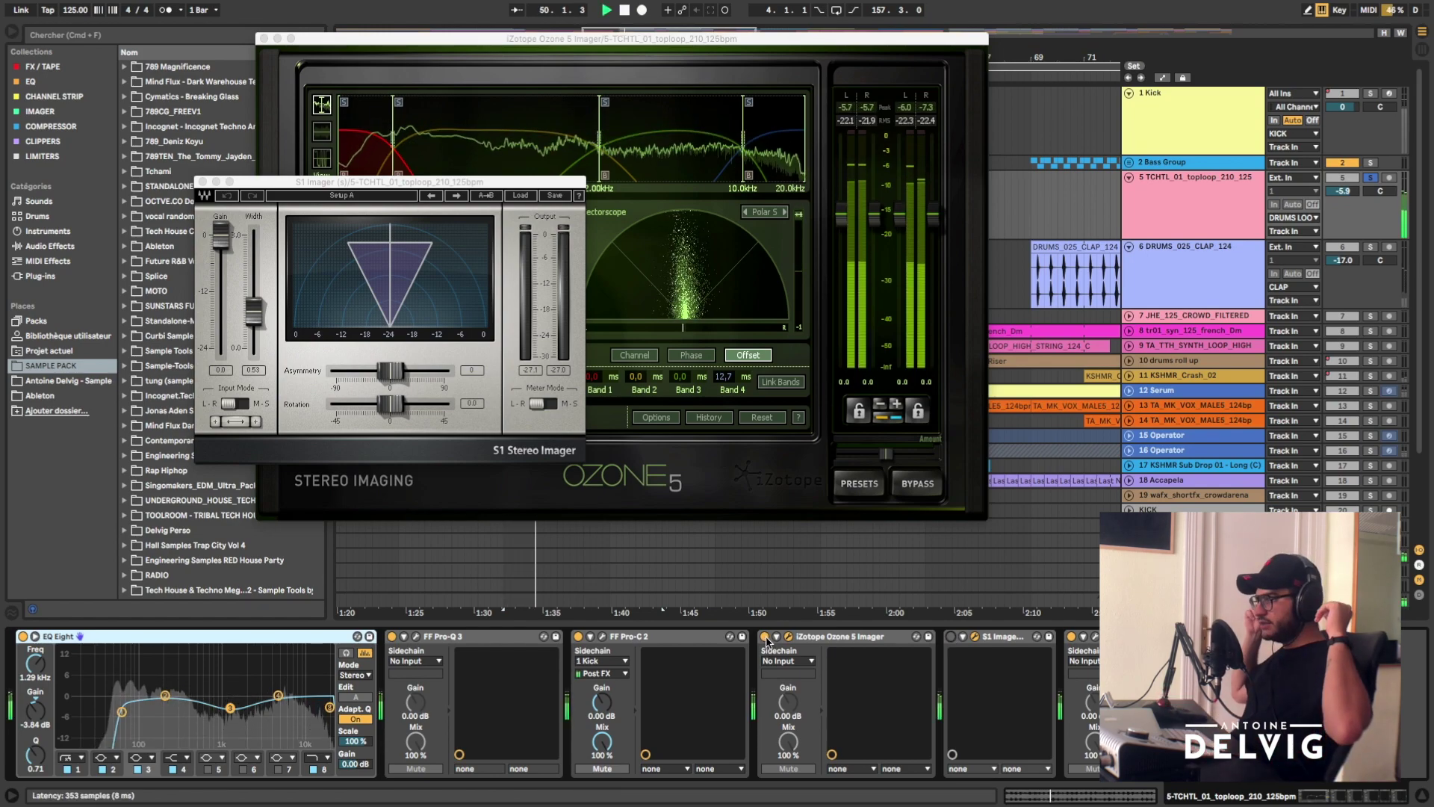
key("space")
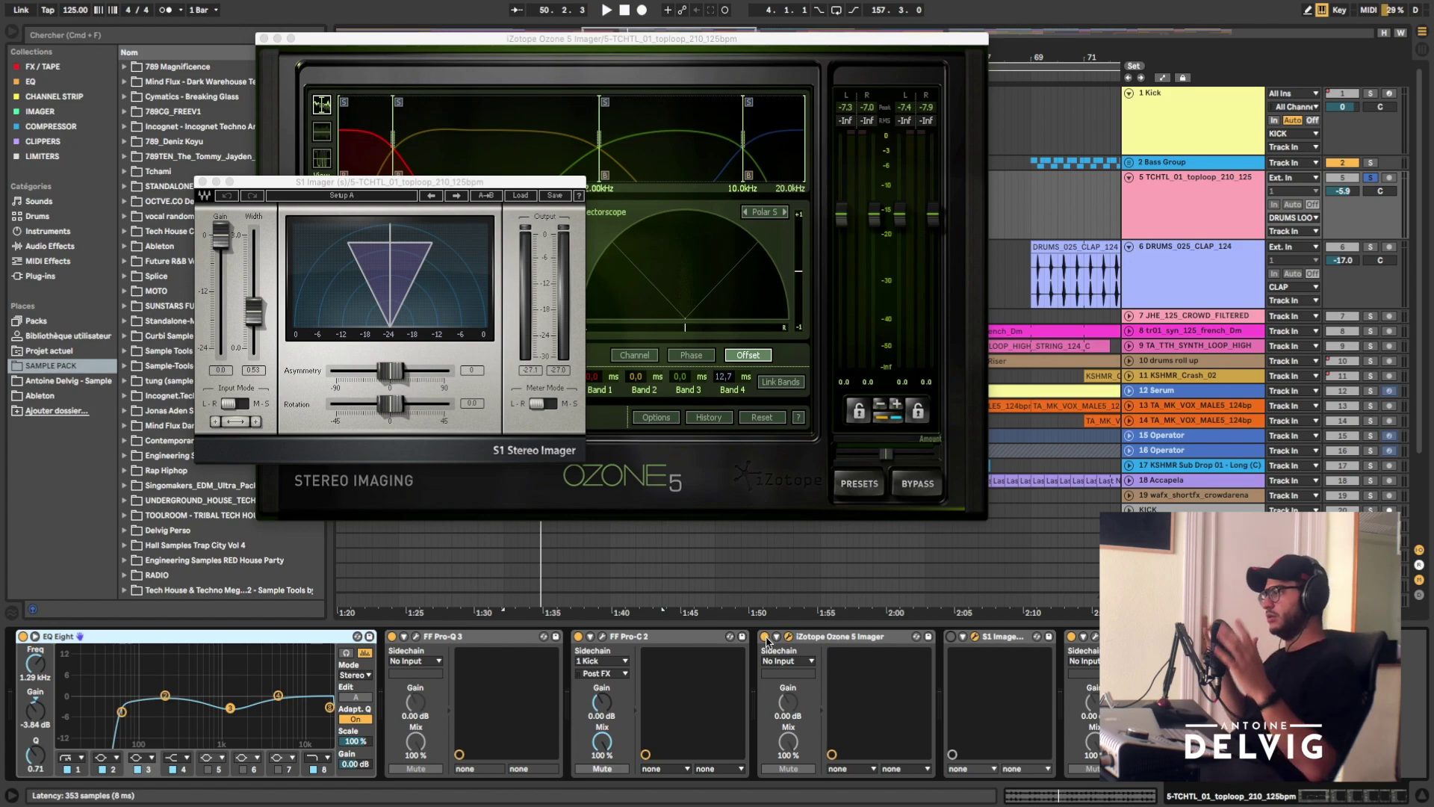
key("space")
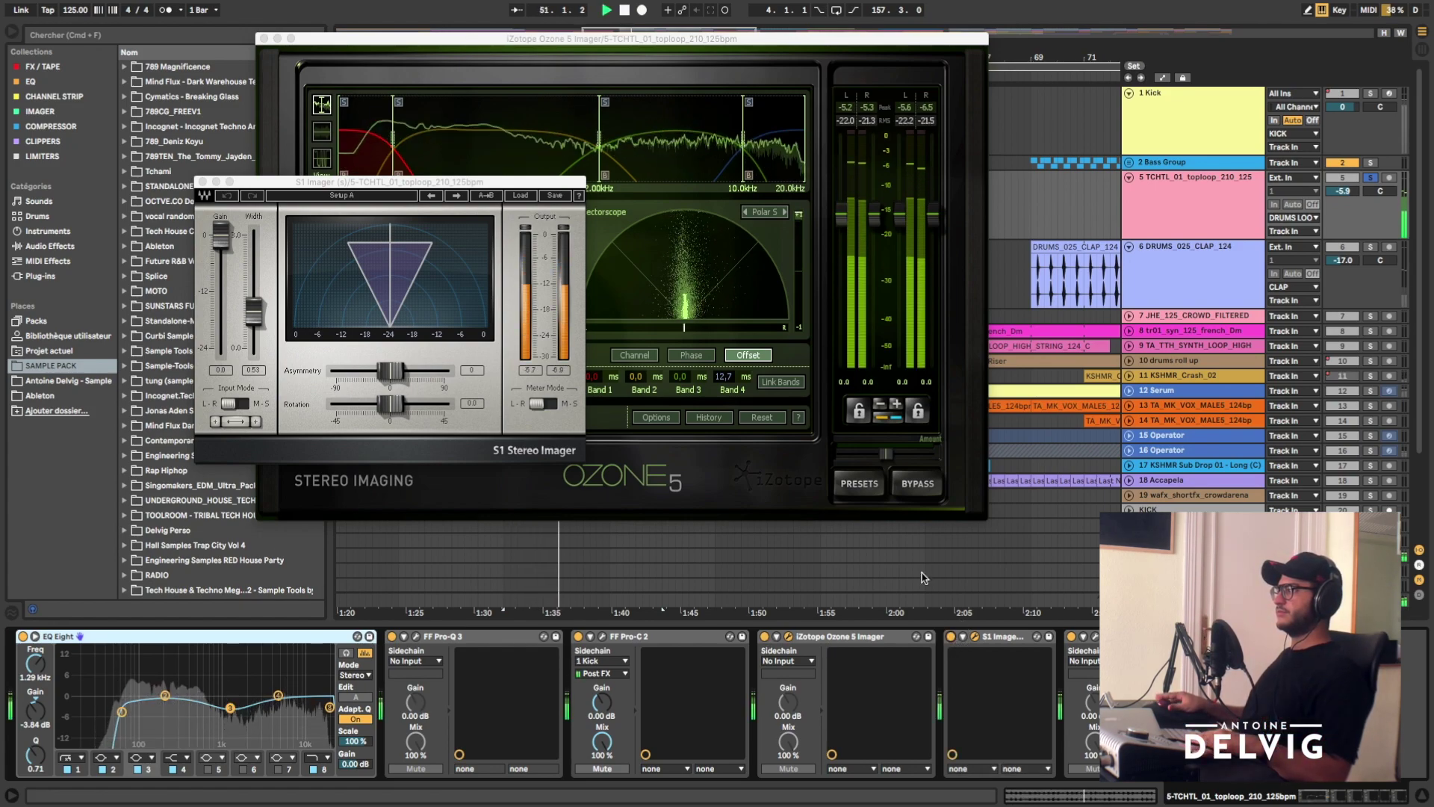
key("space")
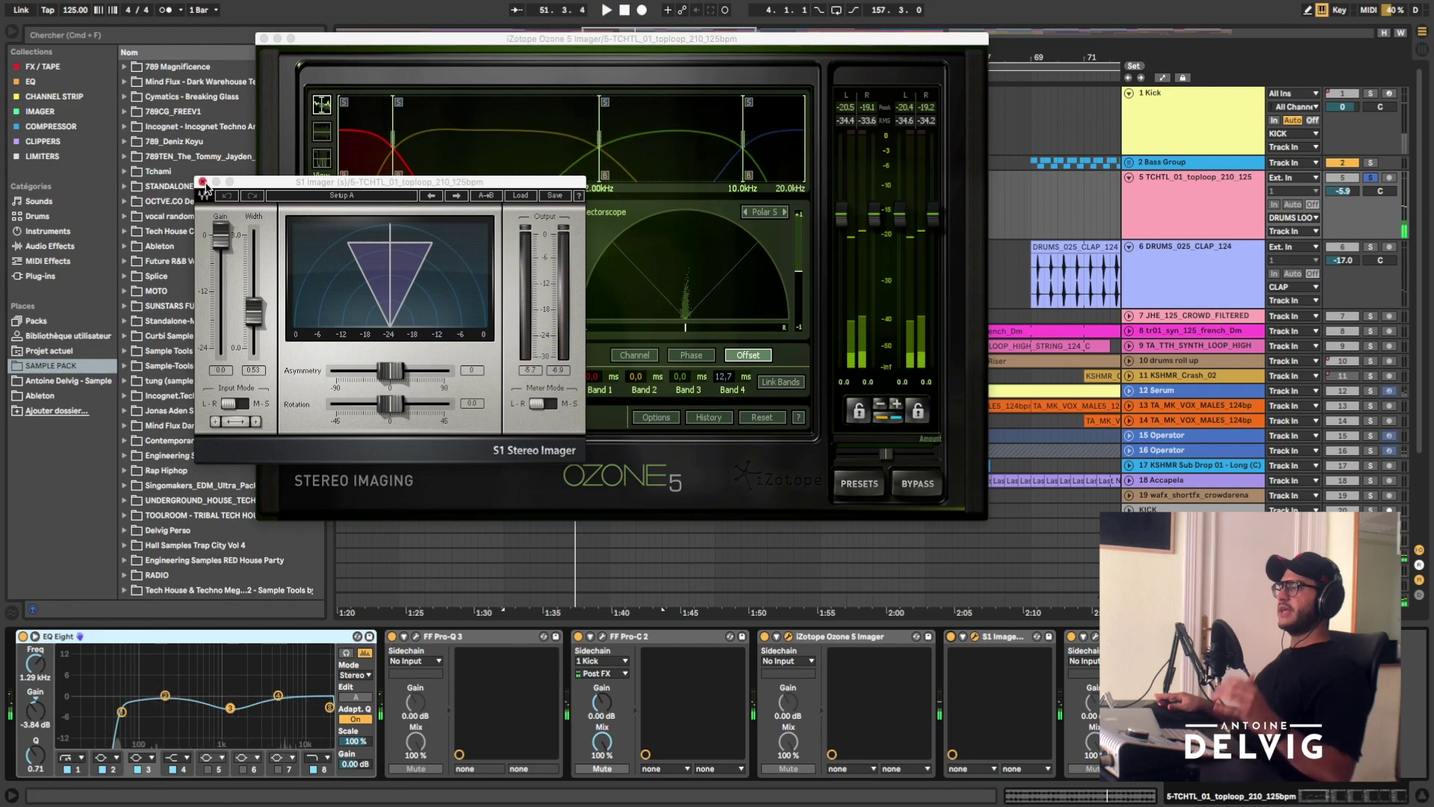
- Close both stereo imagers and open the top loop's SPL Transient Designer Plus
left_click(202, 181)
left_click(261, 38)
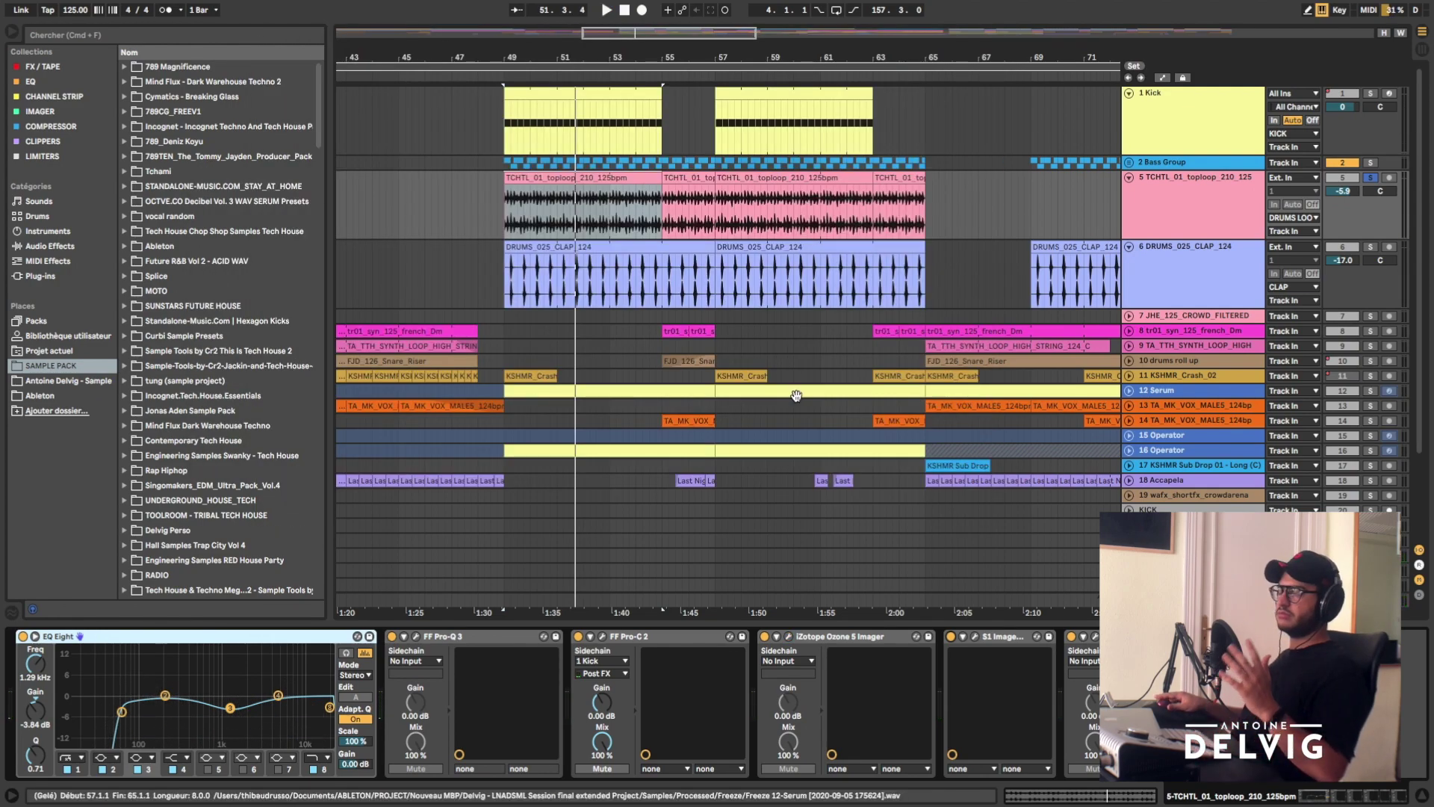
left_click(1091, 640)
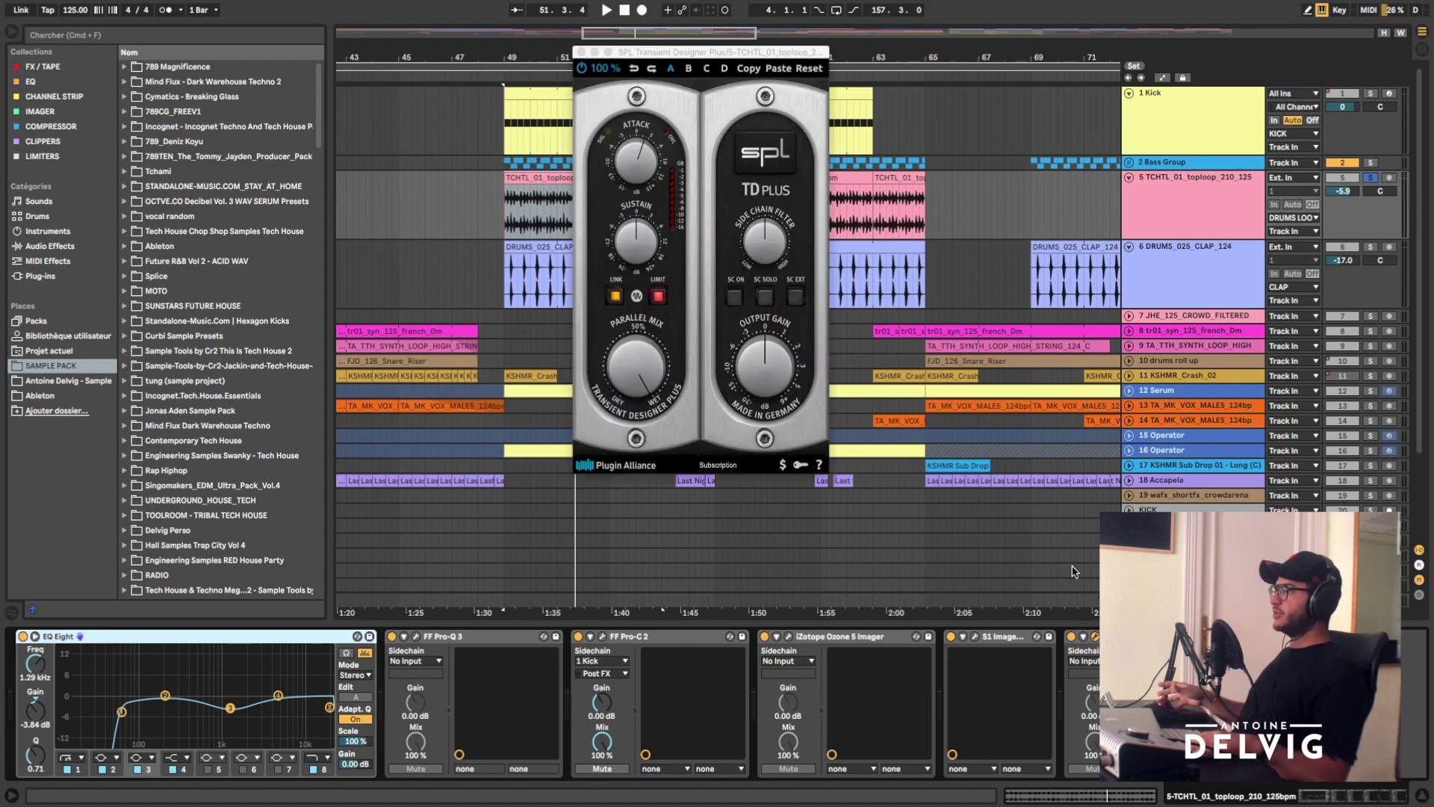
- Adjust the attack in the top loop's SPL Transient Designer Plus during playback, and close the plug-in
key("space")
left_click(640, 138)
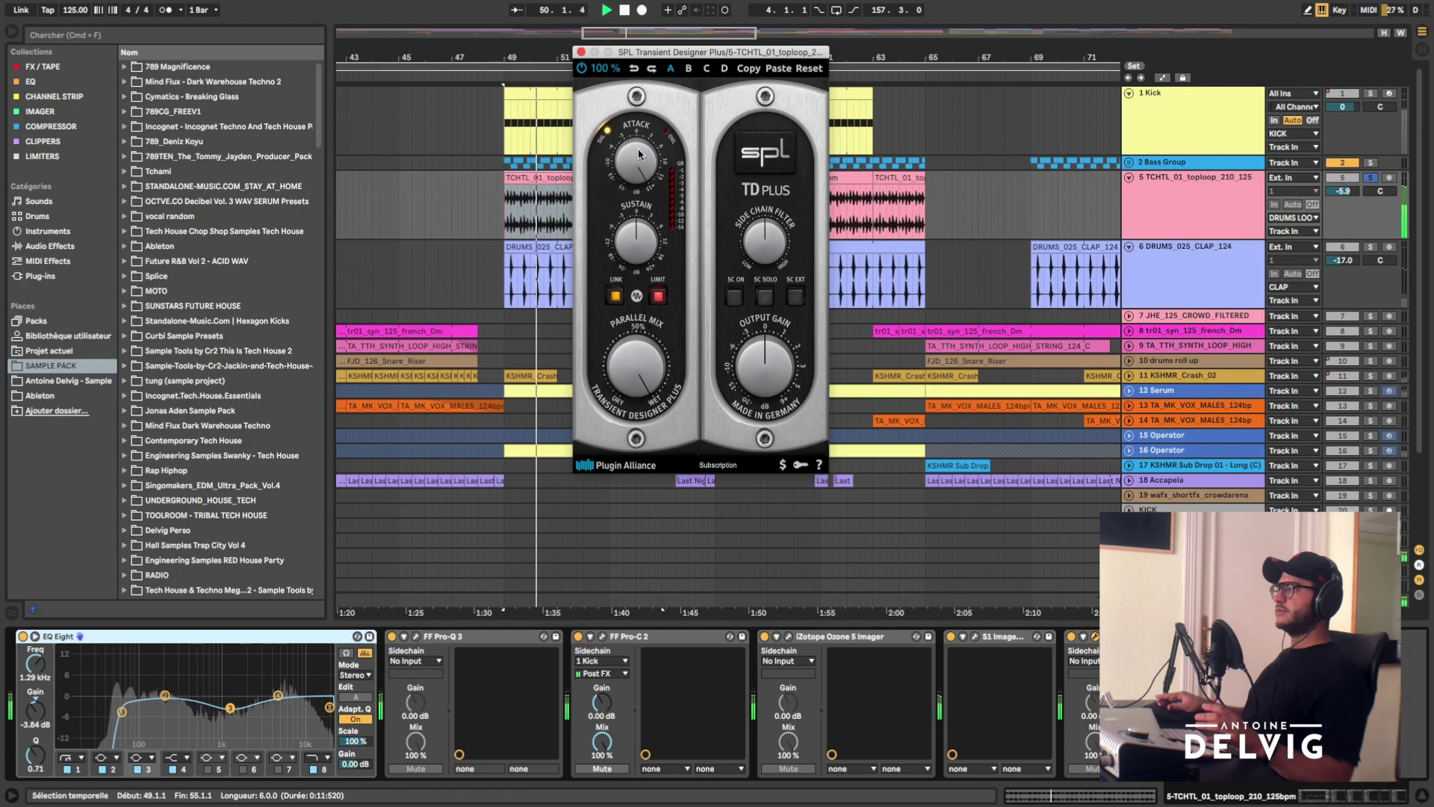
left_click_drag(639, 138, 652, 168)
key("space")
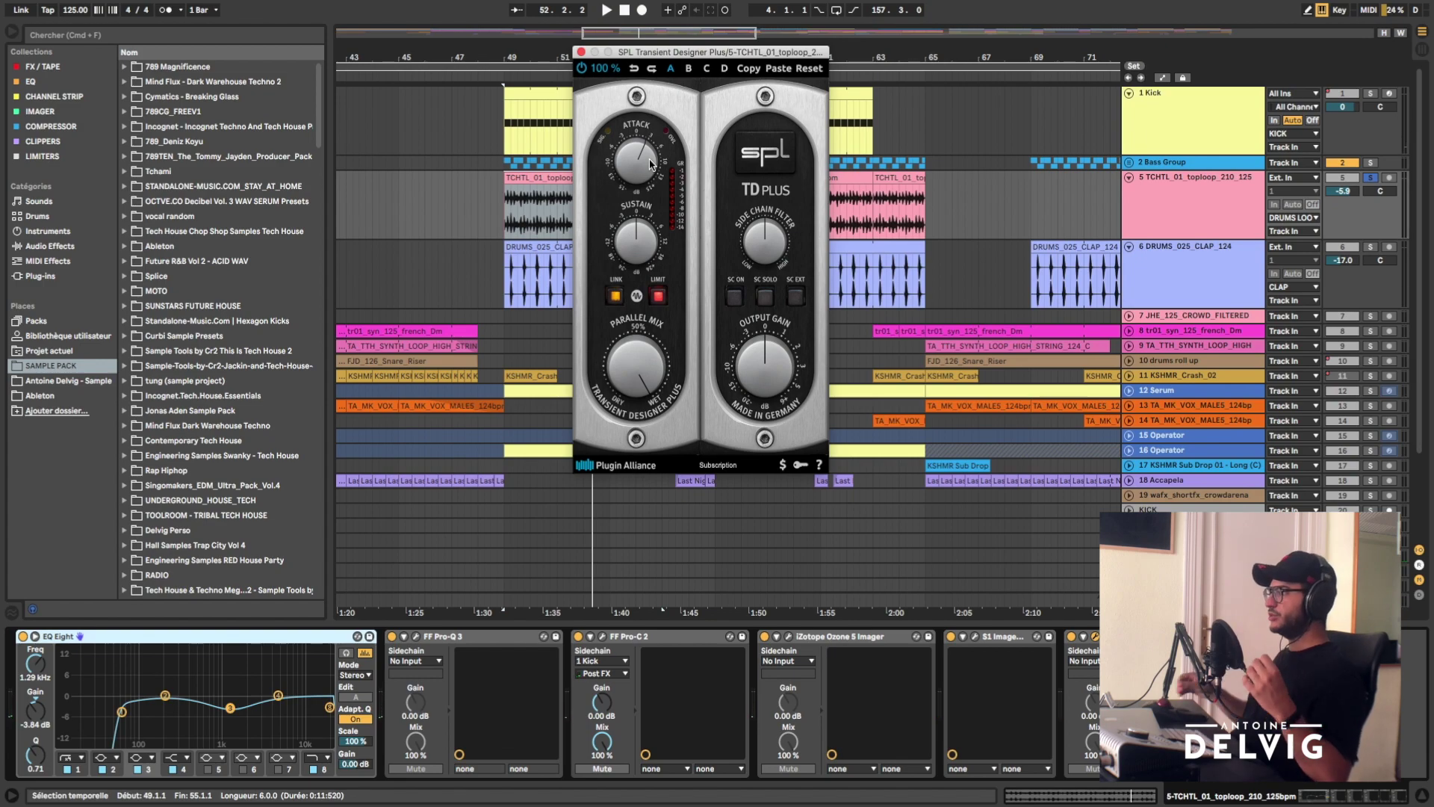
left_click(581, 52)
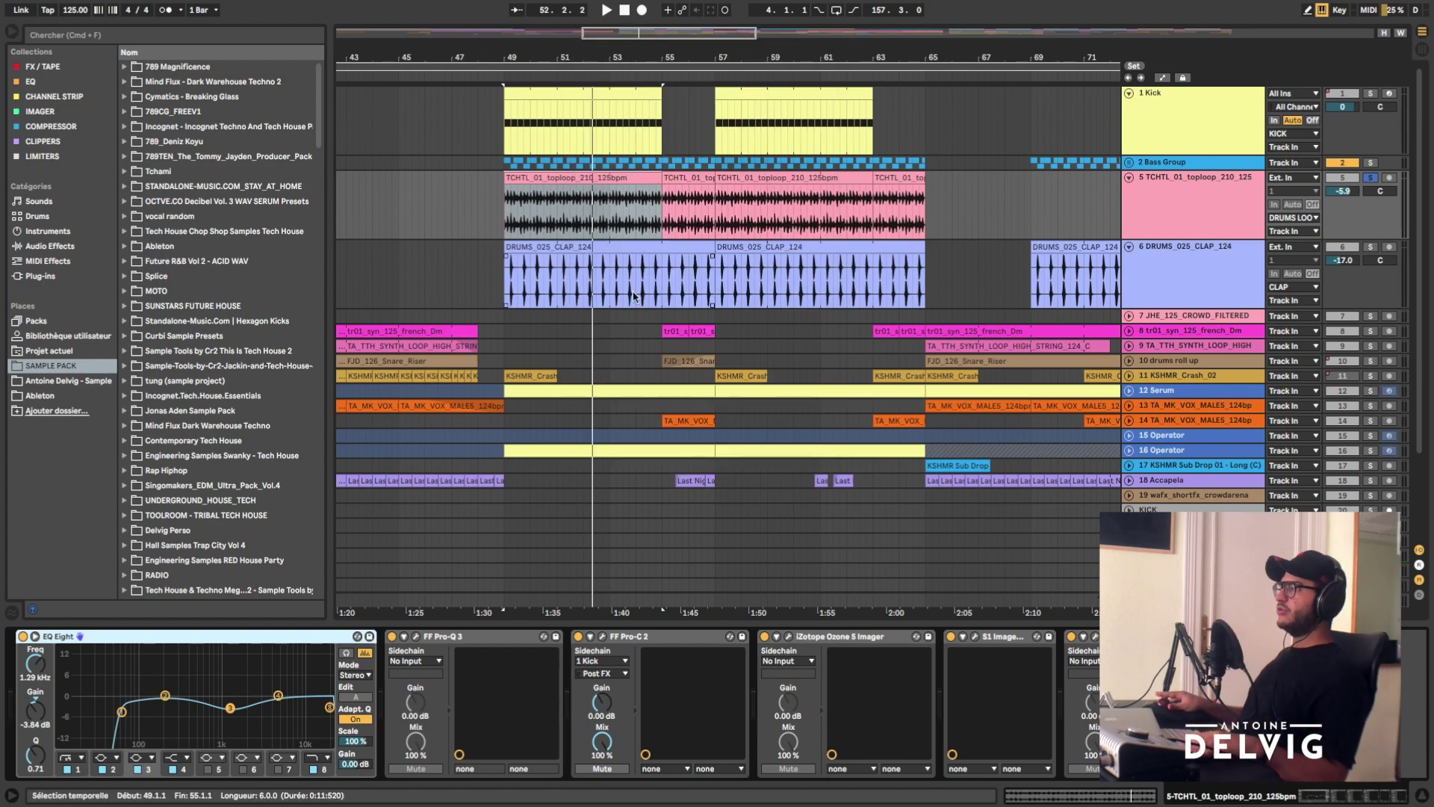
- Solo the clap track and cut its EQ Eight band 3 to about -4.34 dB at 938 Hz during playback
left_click(1301, 253)
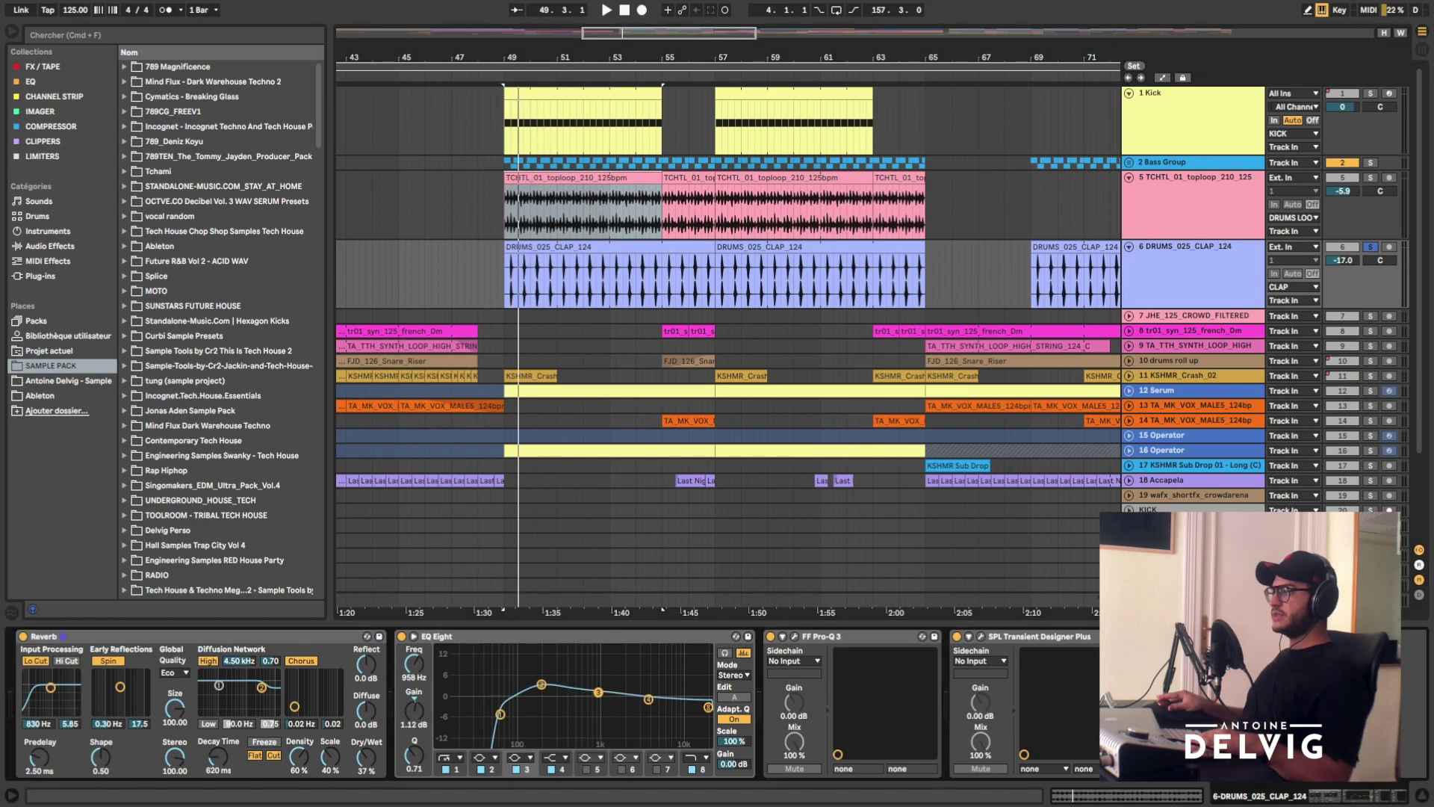
mouse_move(598, 672)
left_mouse_down()
mouse_move(598, 711)
mouse_move(600, 667)
left_mouse_up()
key("space")
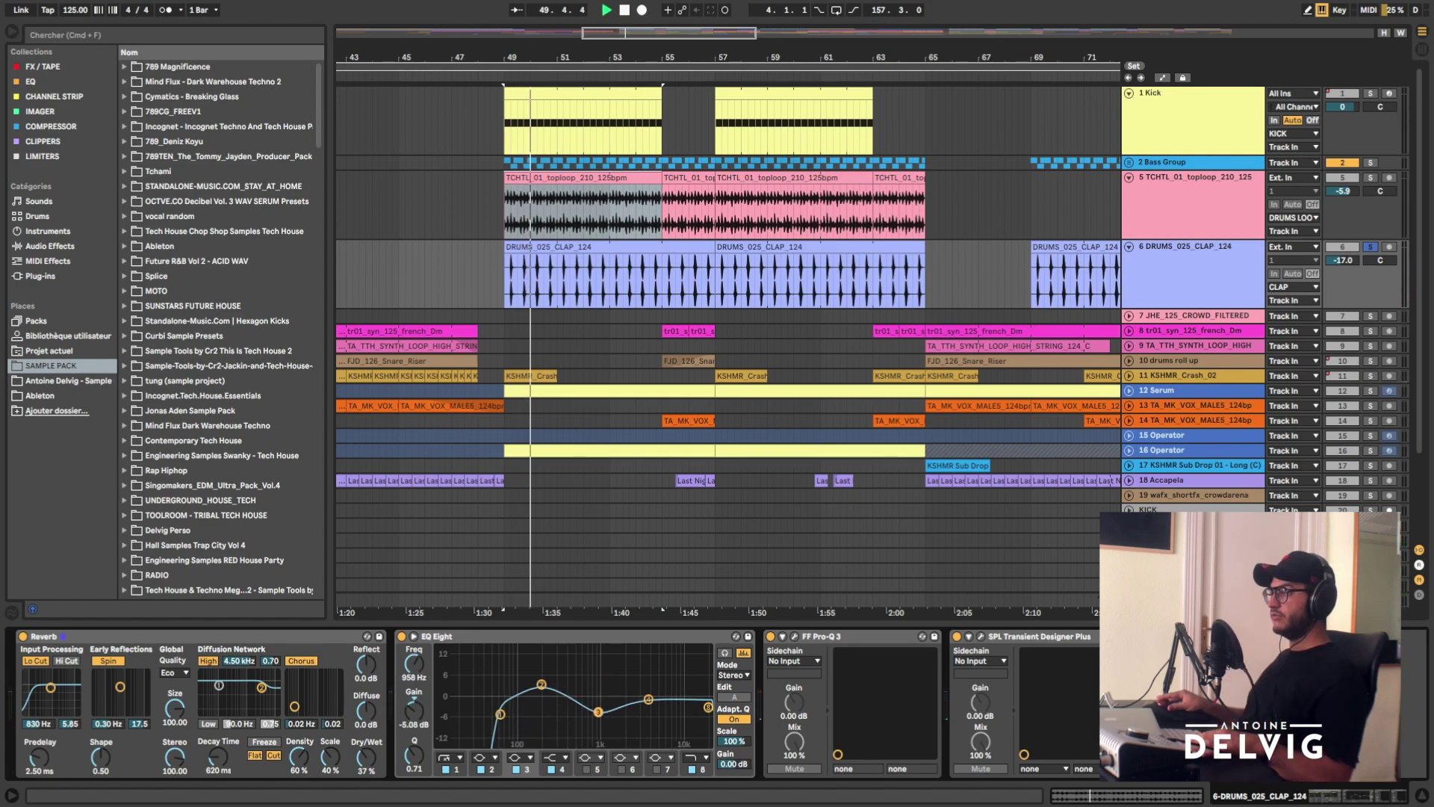
left_click_drag(598, 712, 597, 710)
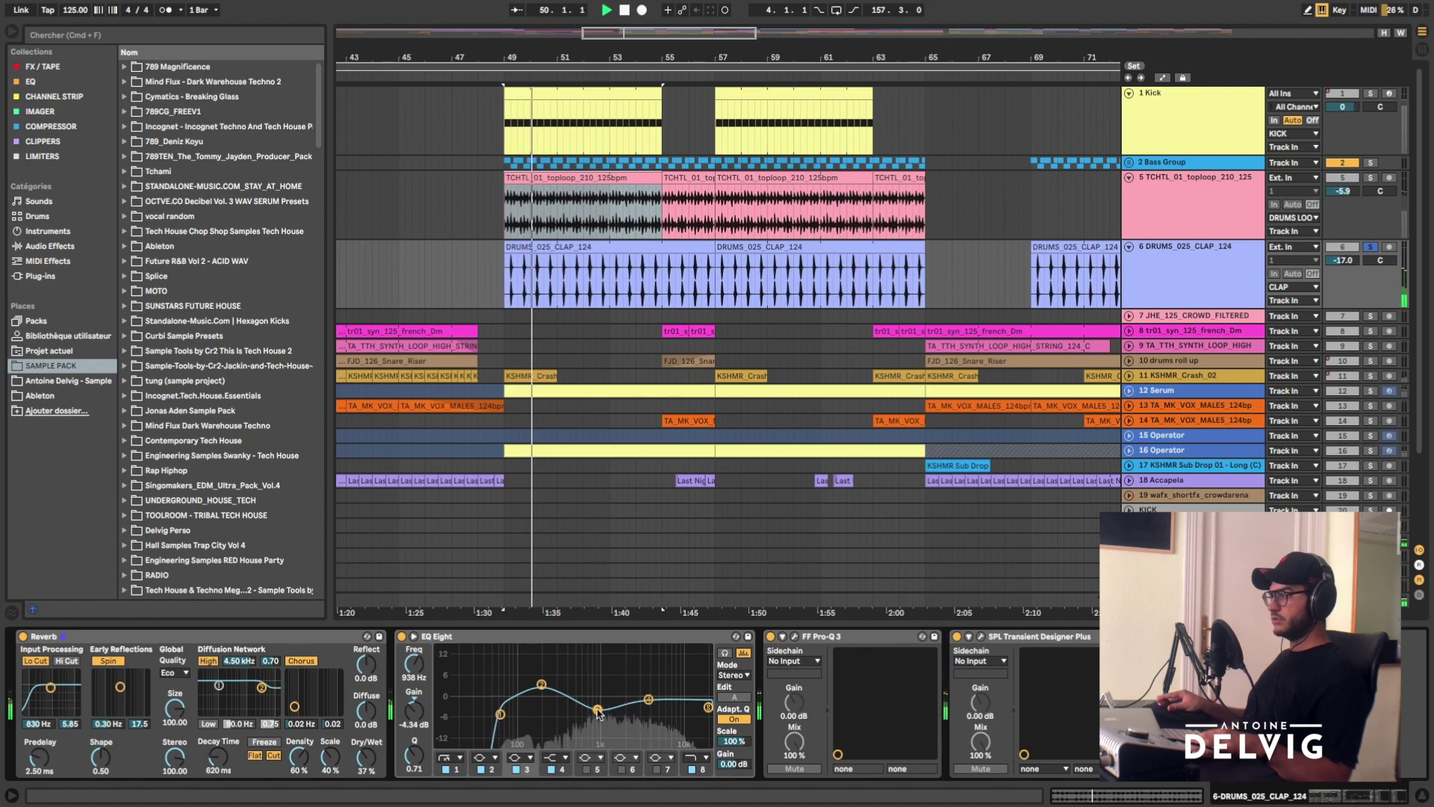
- Solo the top loop alongside the clap and fine-tune the clap's EQ Eight band 3 to -4.59 dB at 938 Hz during playback
left_click(1370, 178)
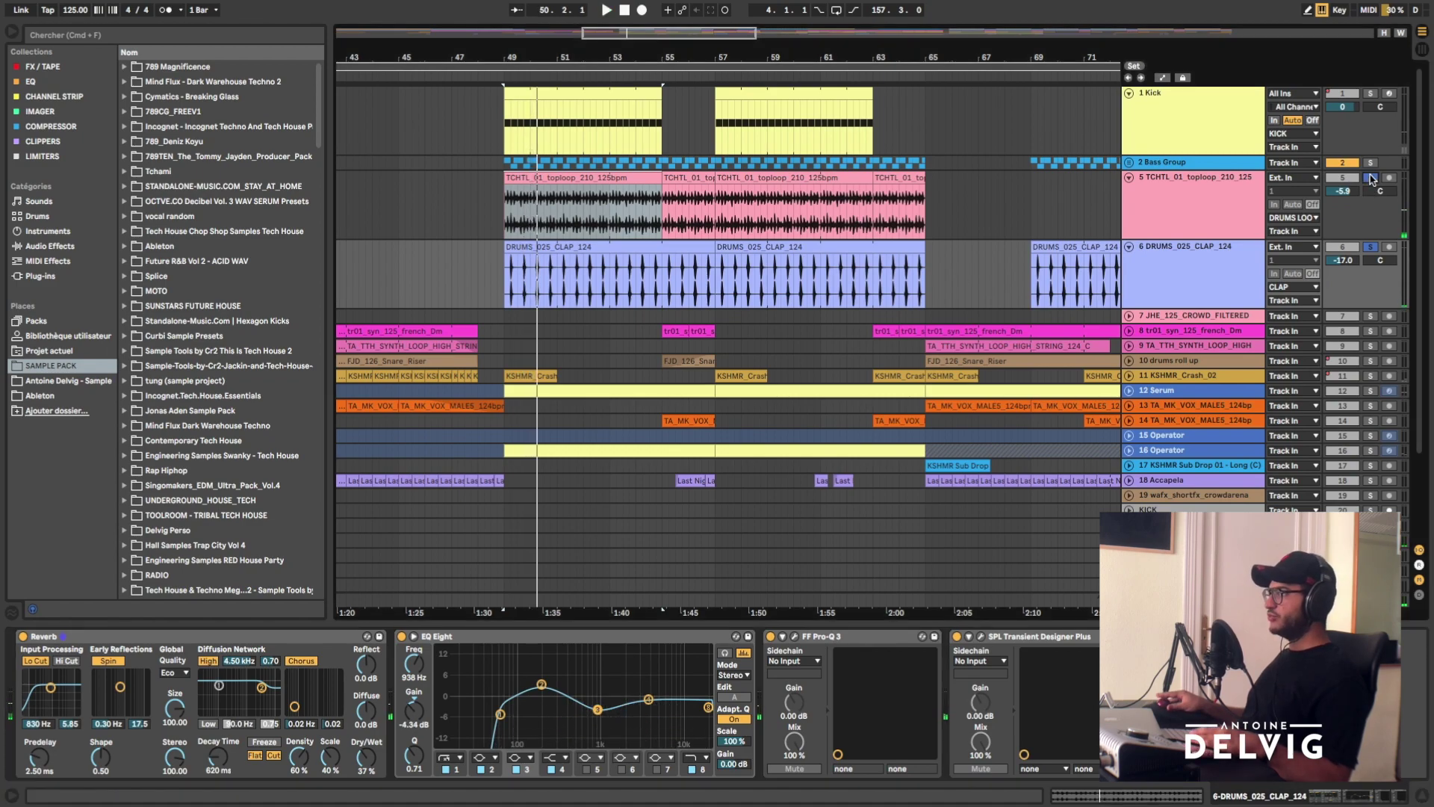
key("space")
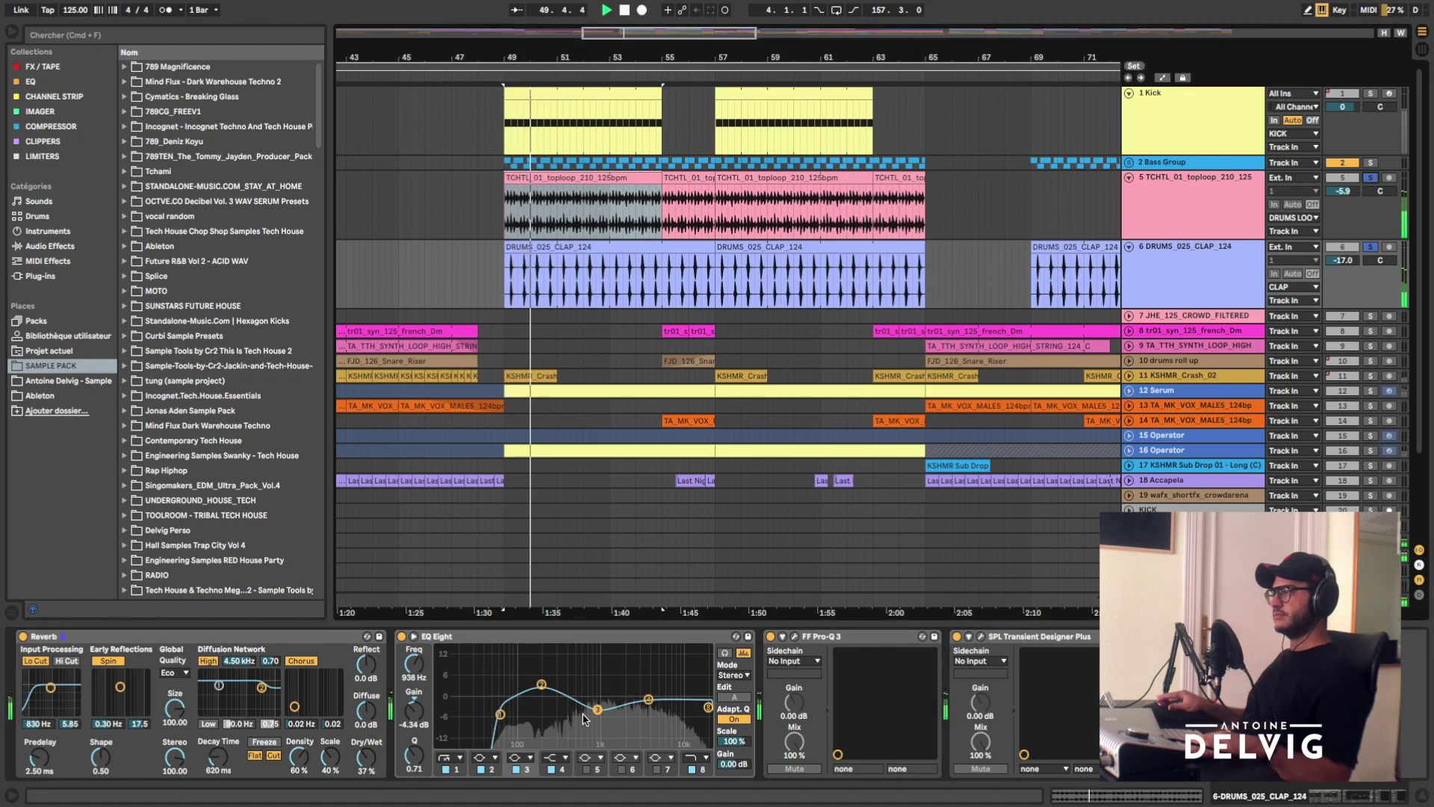
mouse_move(597, 709)
left_mouse_down()
mouse_move(600, 663)
mouse_move(598, 703)
left_mouse_up()
key("space")
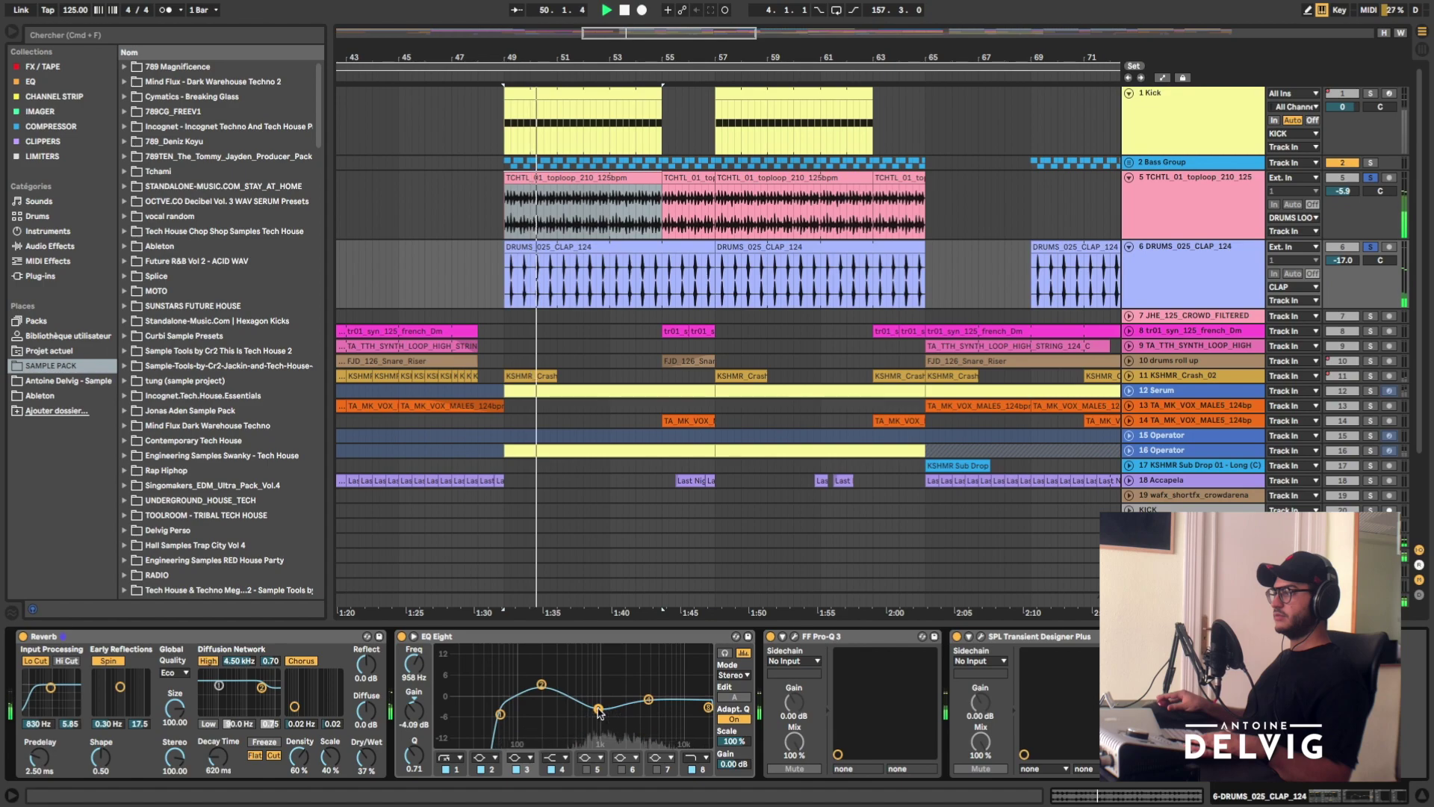
key("space")
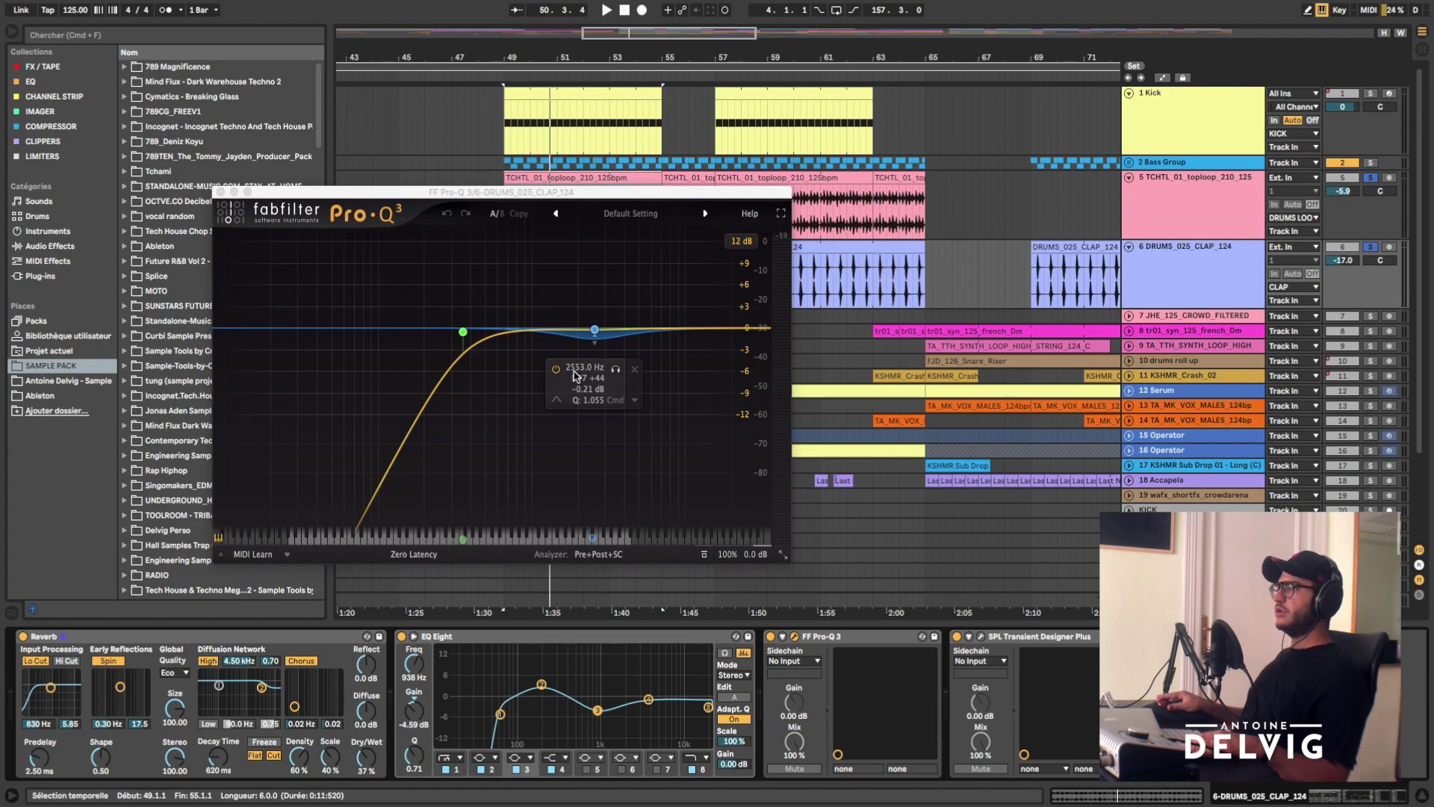
- Audition the clap's Pro-Q 3 with the 2553 Hz band isolated, and check the clap's SPL Transient Designer Plus
key("space")
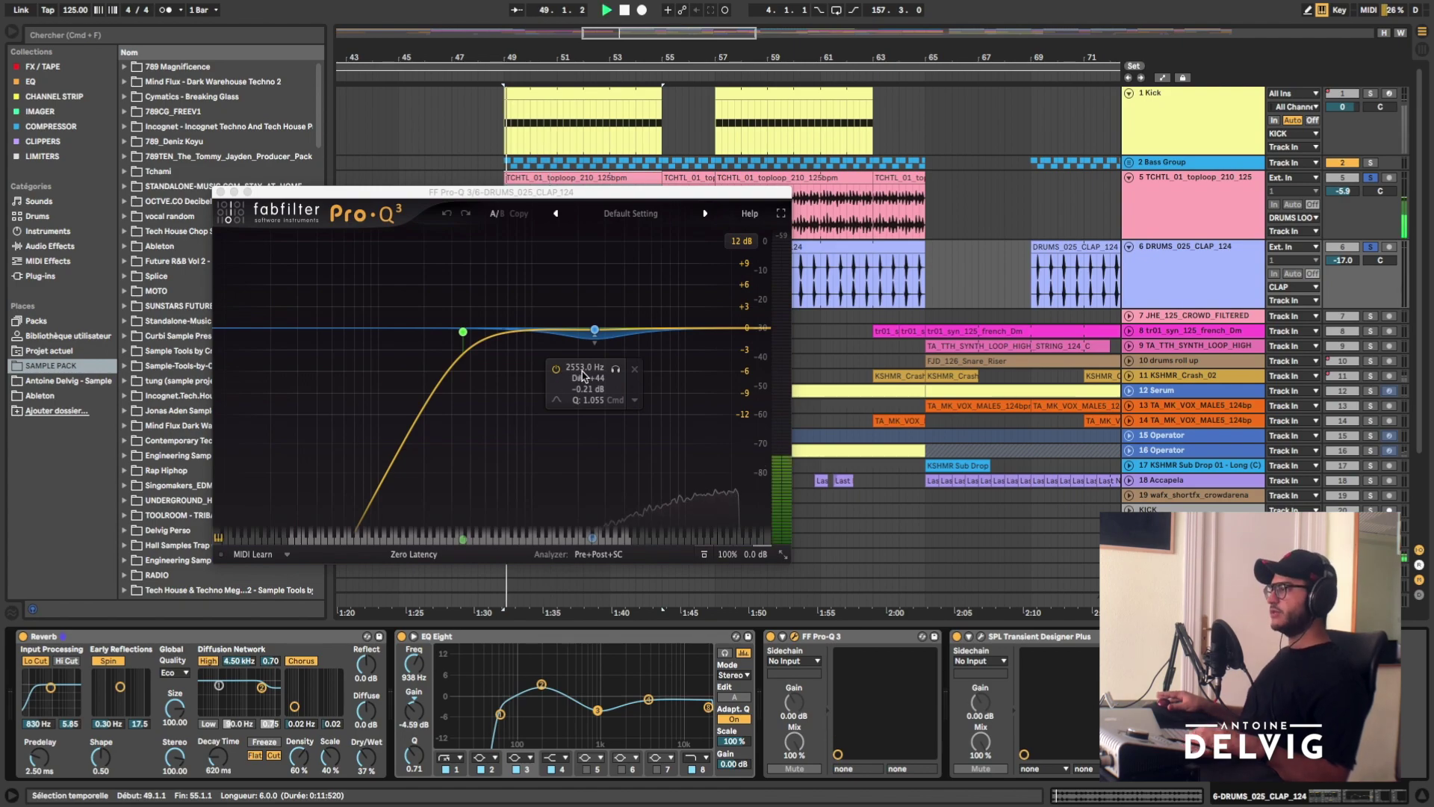
left_click(615, 369)
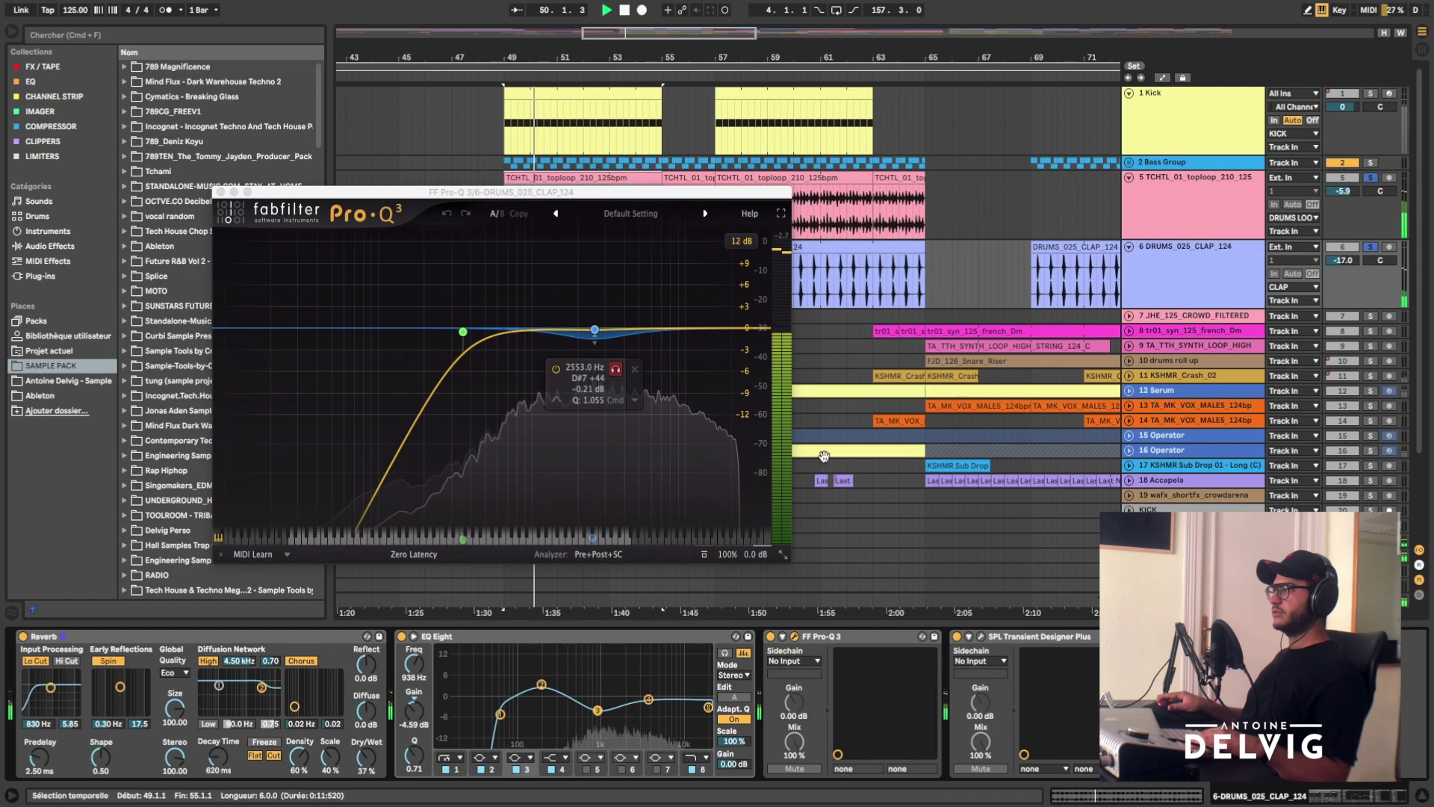
key("space")
left_click(981, 635)
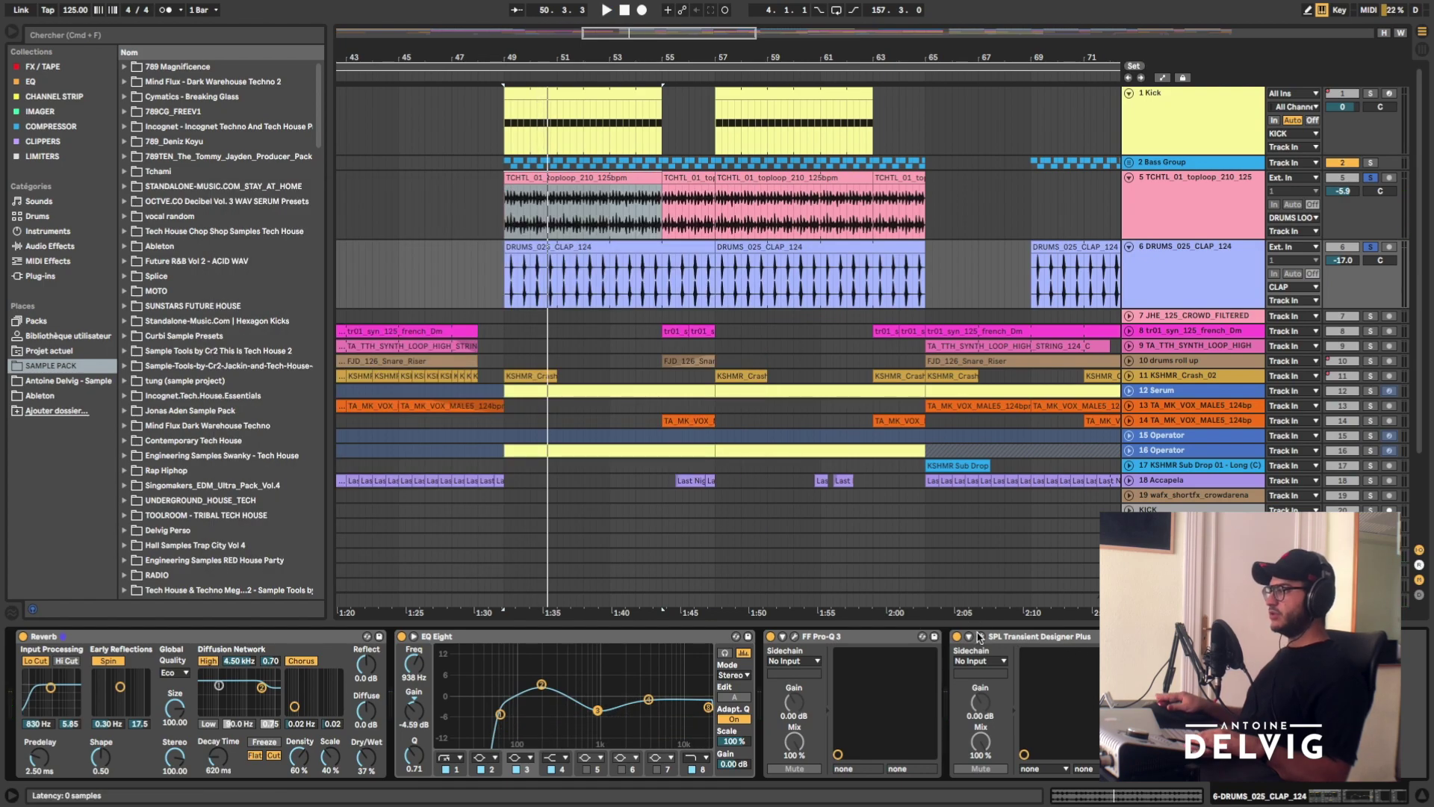
left_click(979, 636)
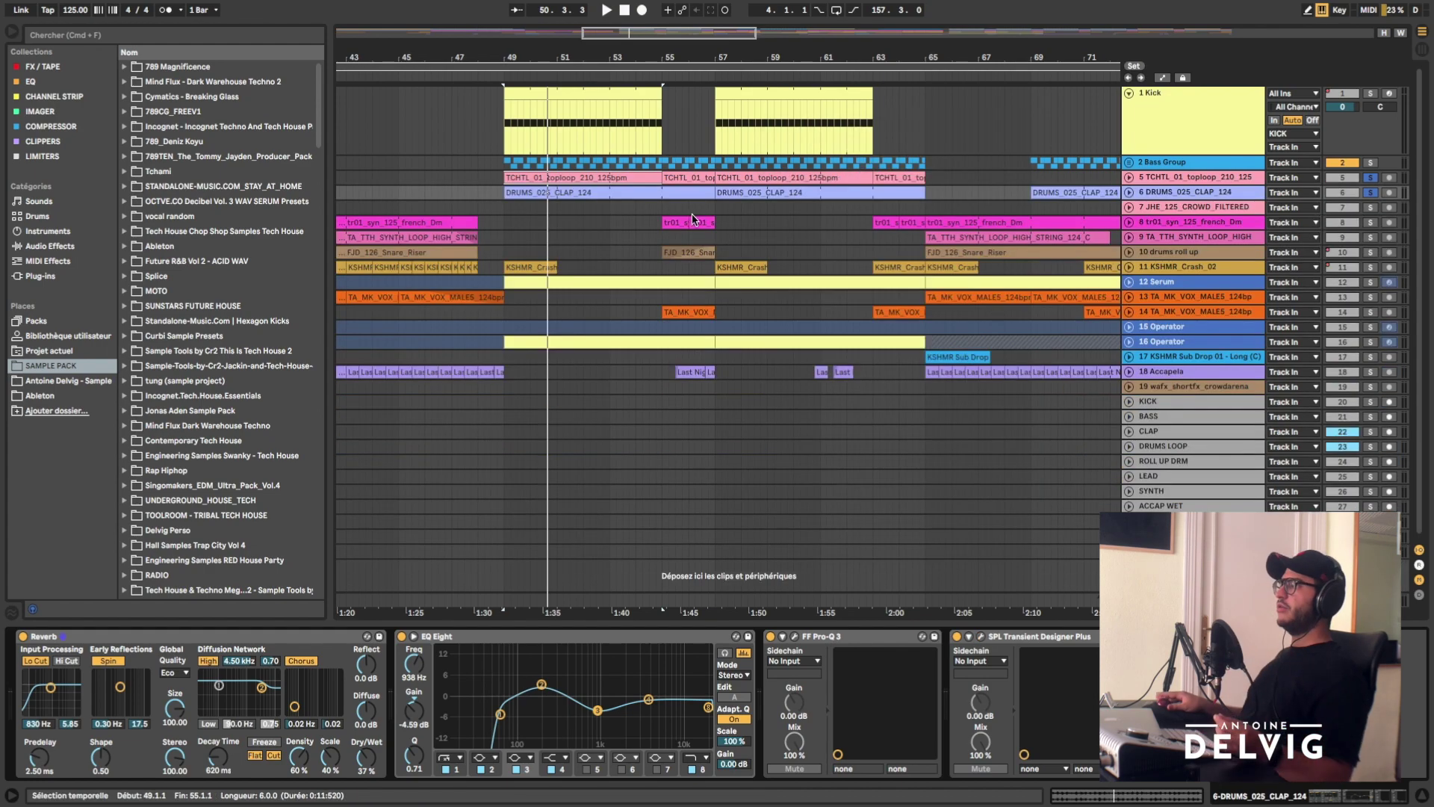
- Unfreeze the Serum track and open its Serum synth
left_click(643, 281)
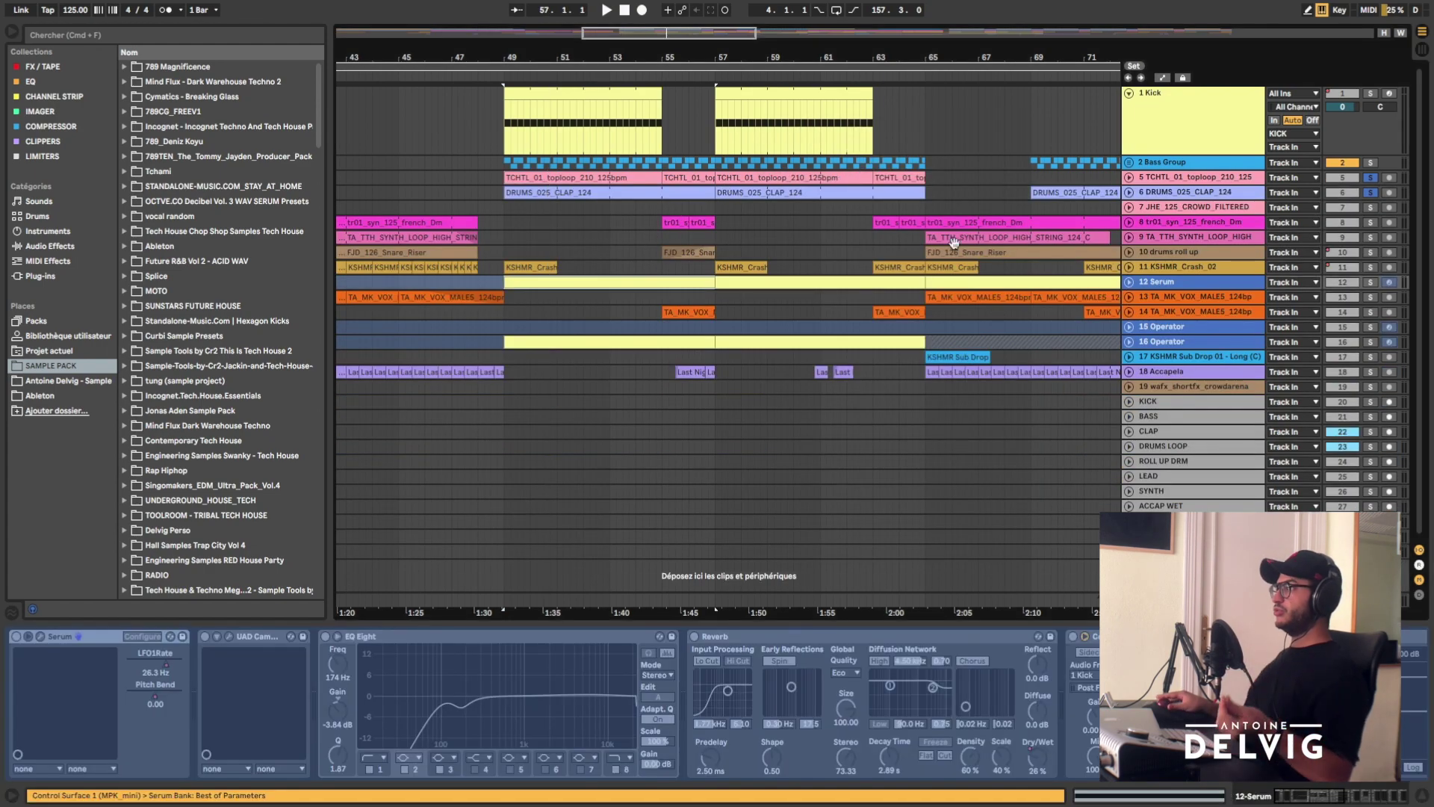
right_click(1210, 283)
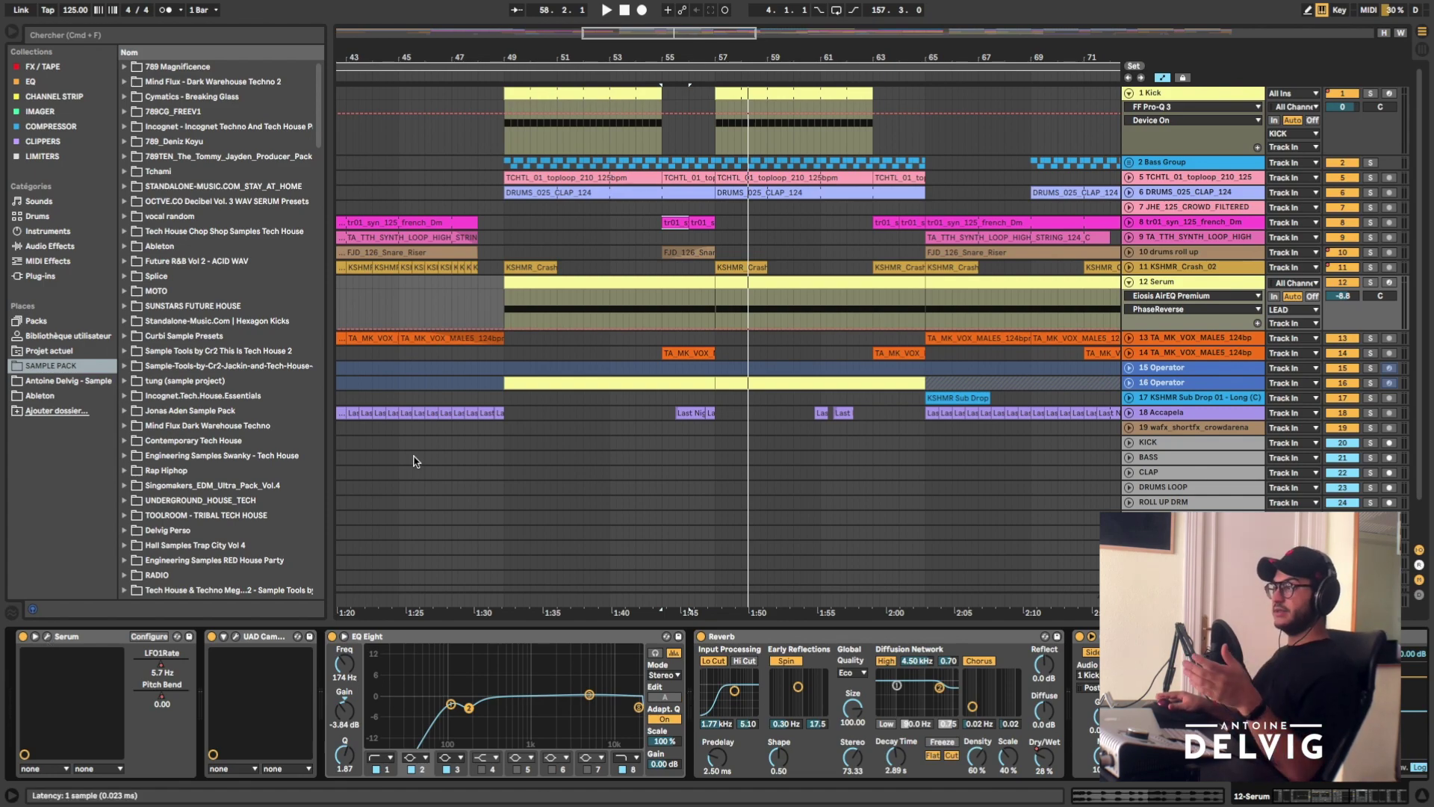
key("super+alt+p")
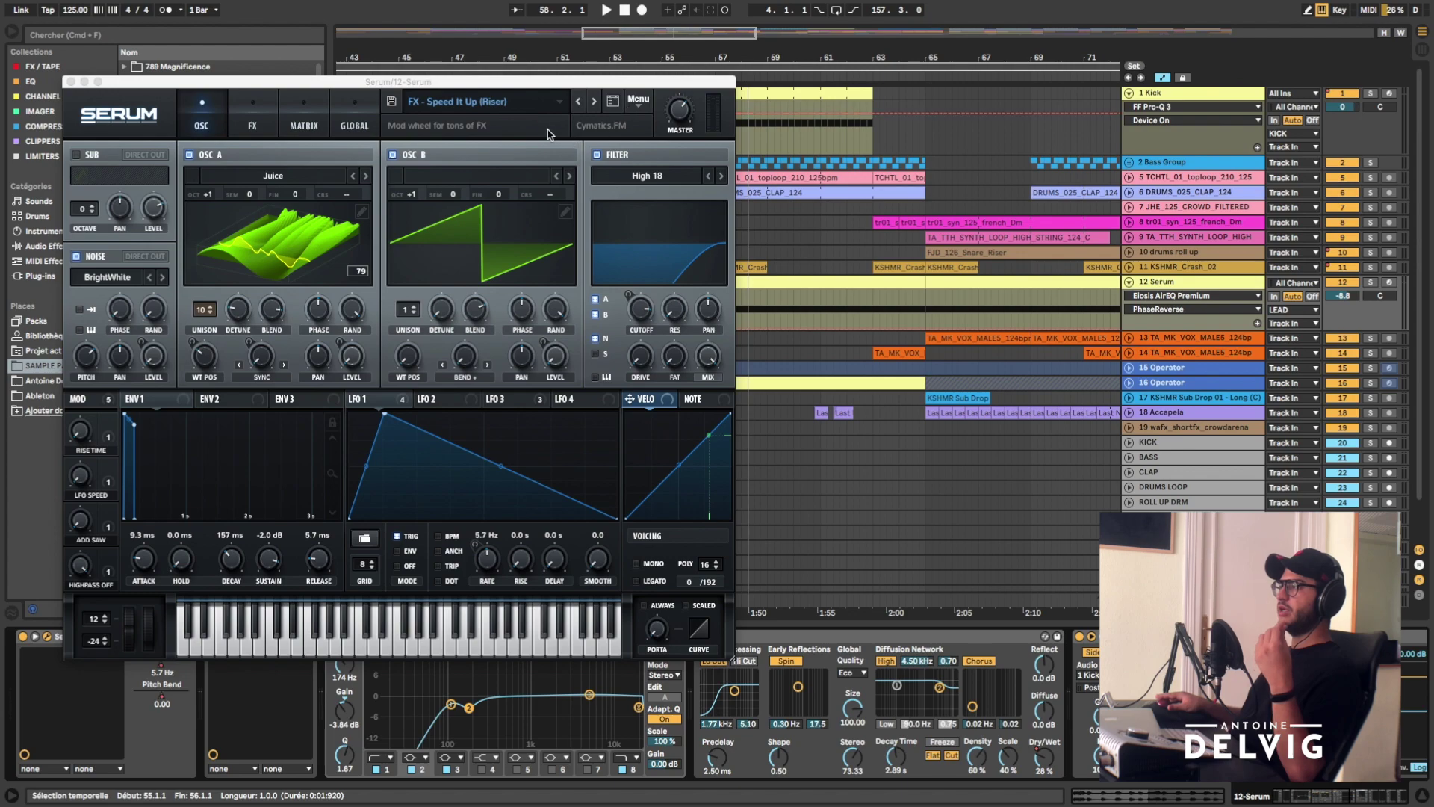
- View Serum's preset list, keep FX - Speed It Up (Riser), and audition the Serum clip from bar 57
left_click(543, 112)
mouse_move(678, 362)
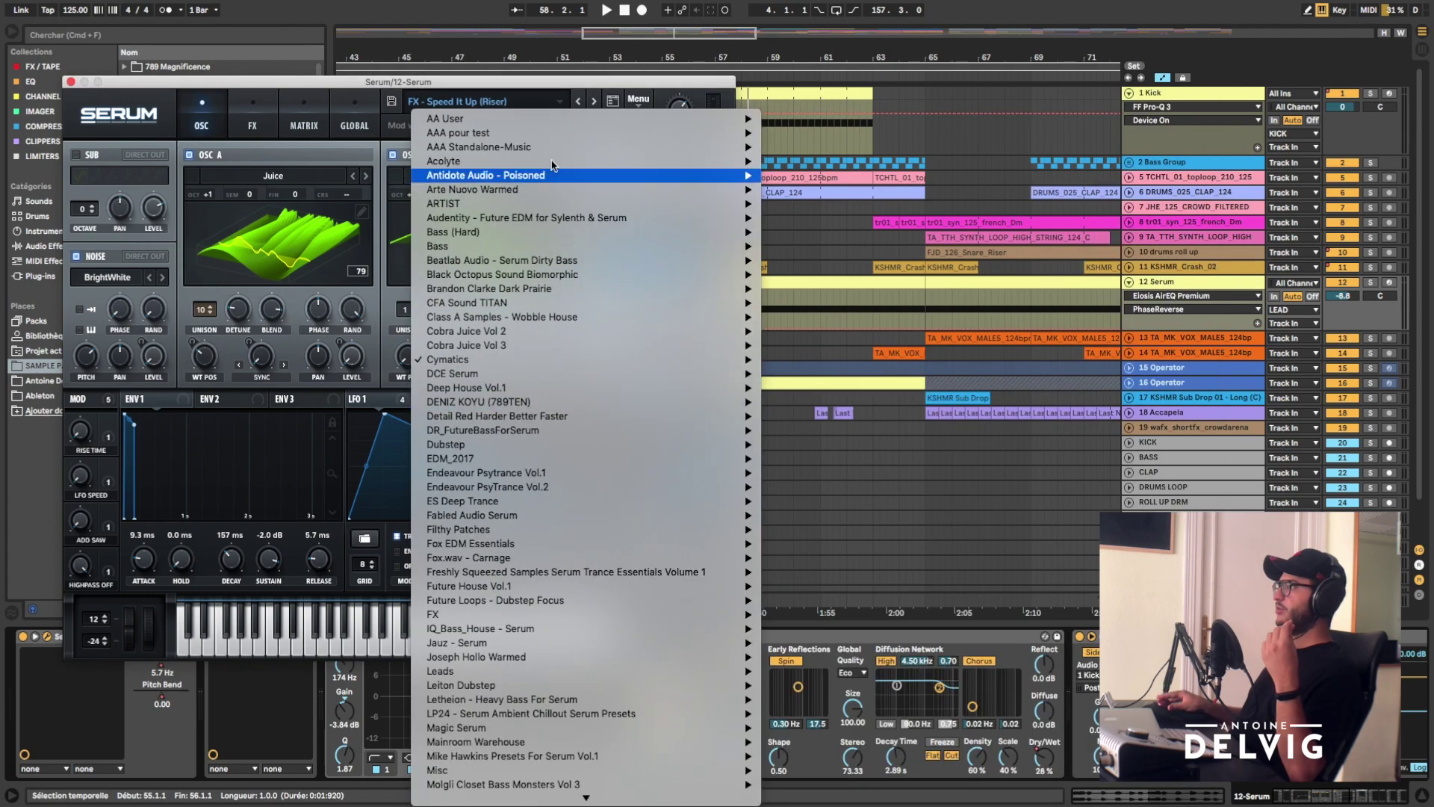
left_click(403, 448)
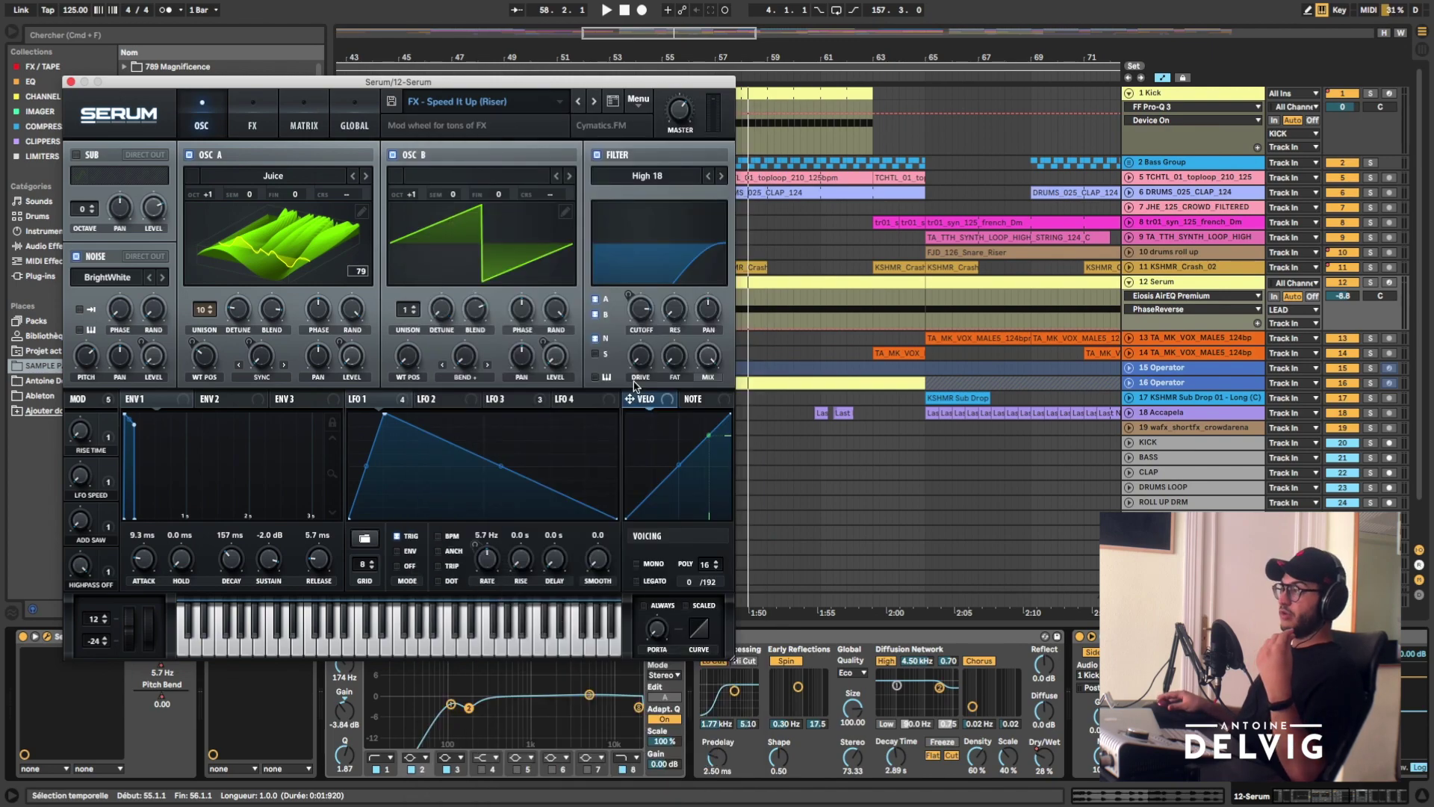
left_click(794, 282)
key("space")
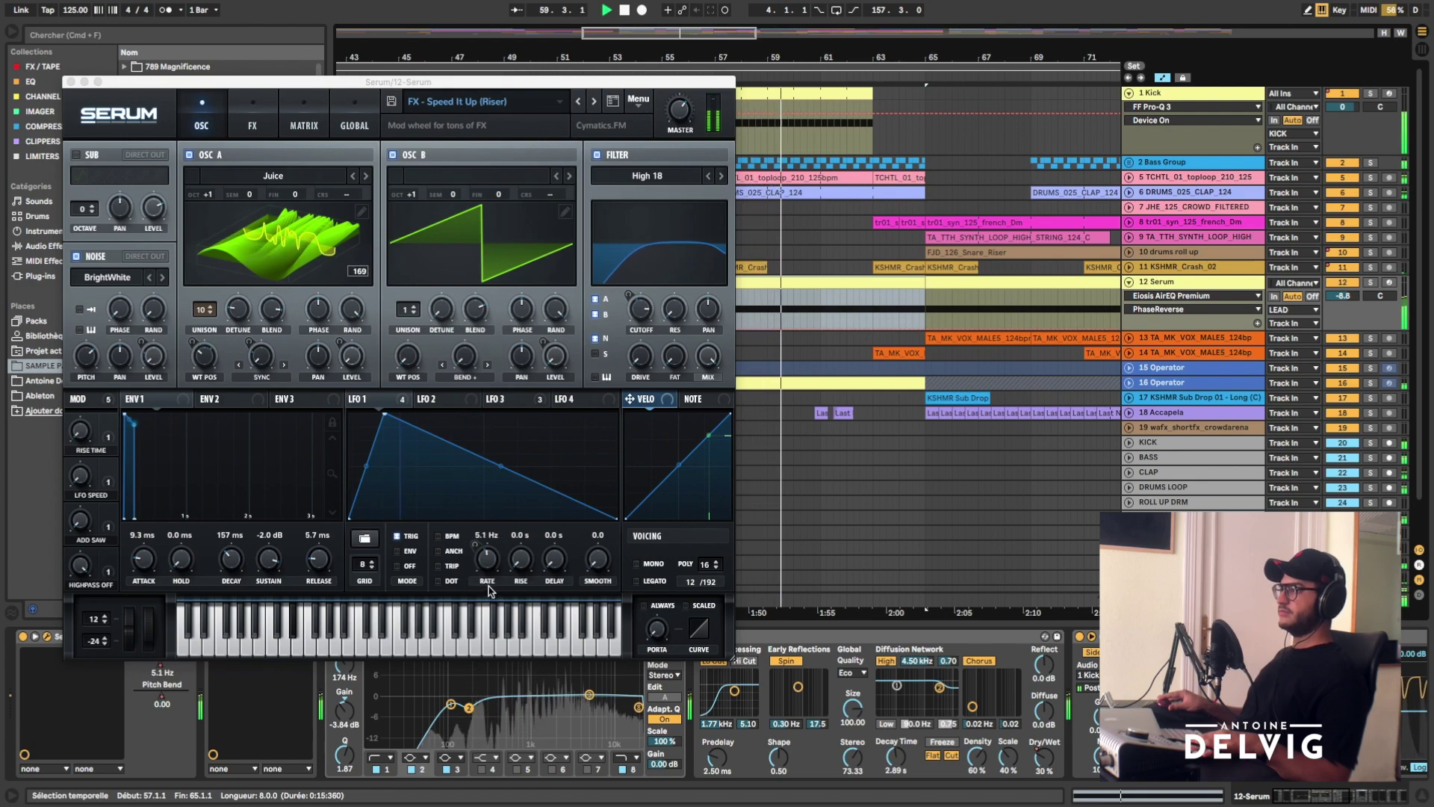
key("space")
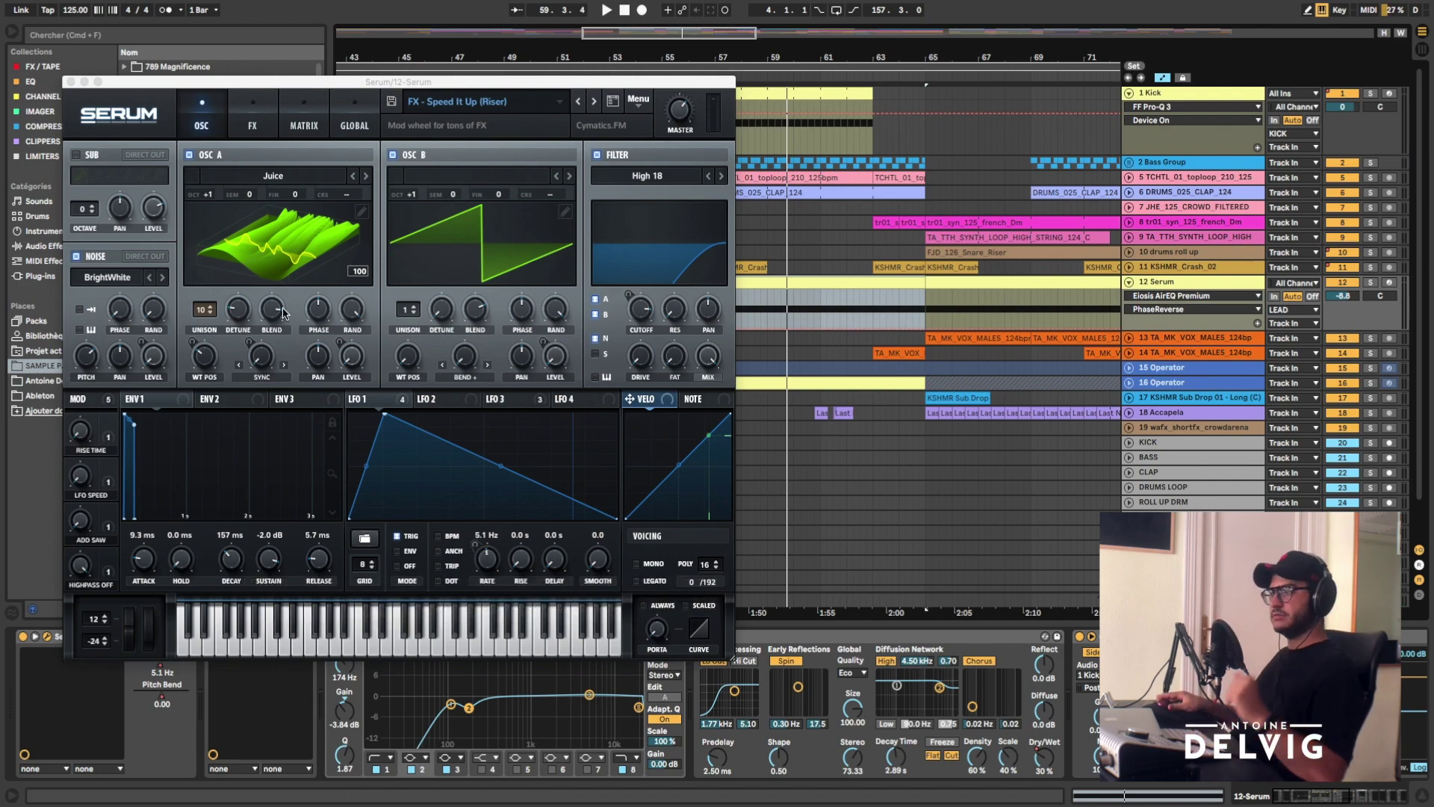
- Show Serum's Pitch Bend automation and inspect the curve between bars 63 and 65
left_click(137, 638)
left_click(882, 300)
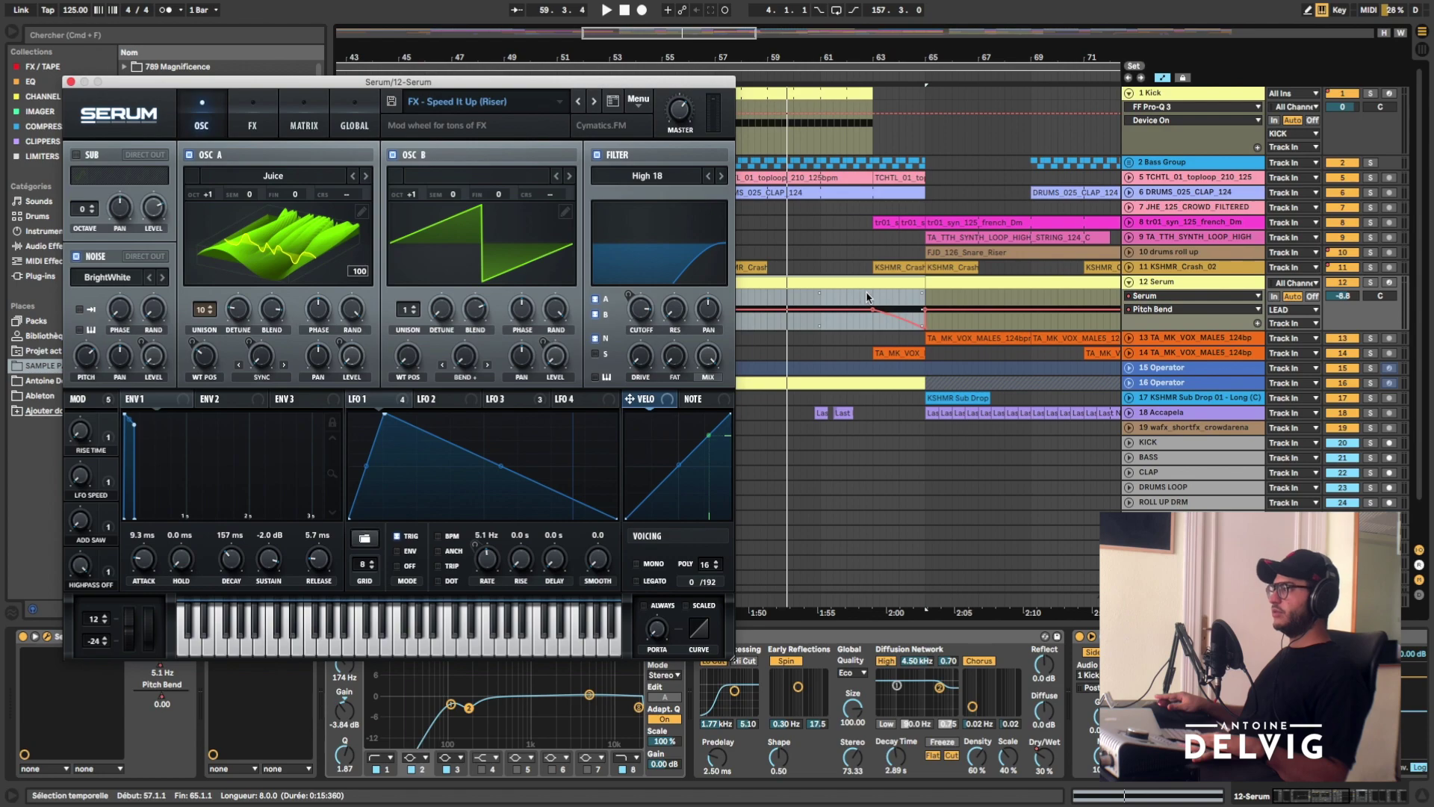
left_click(873, 298)
key("space")
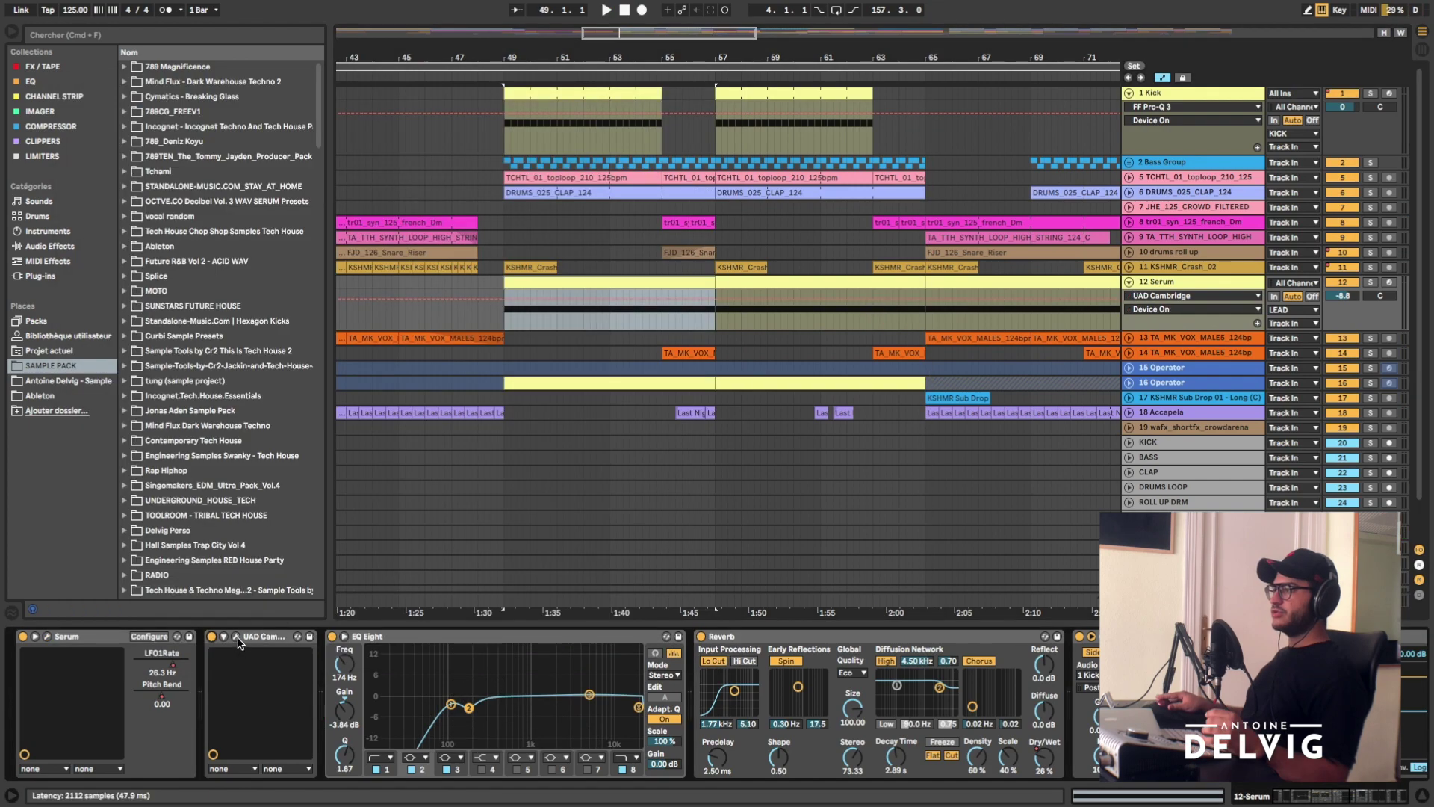
- Inspect the Serum track's UAD Cambridge equaliser, switch it back on and close its window
left_click(237, 638)
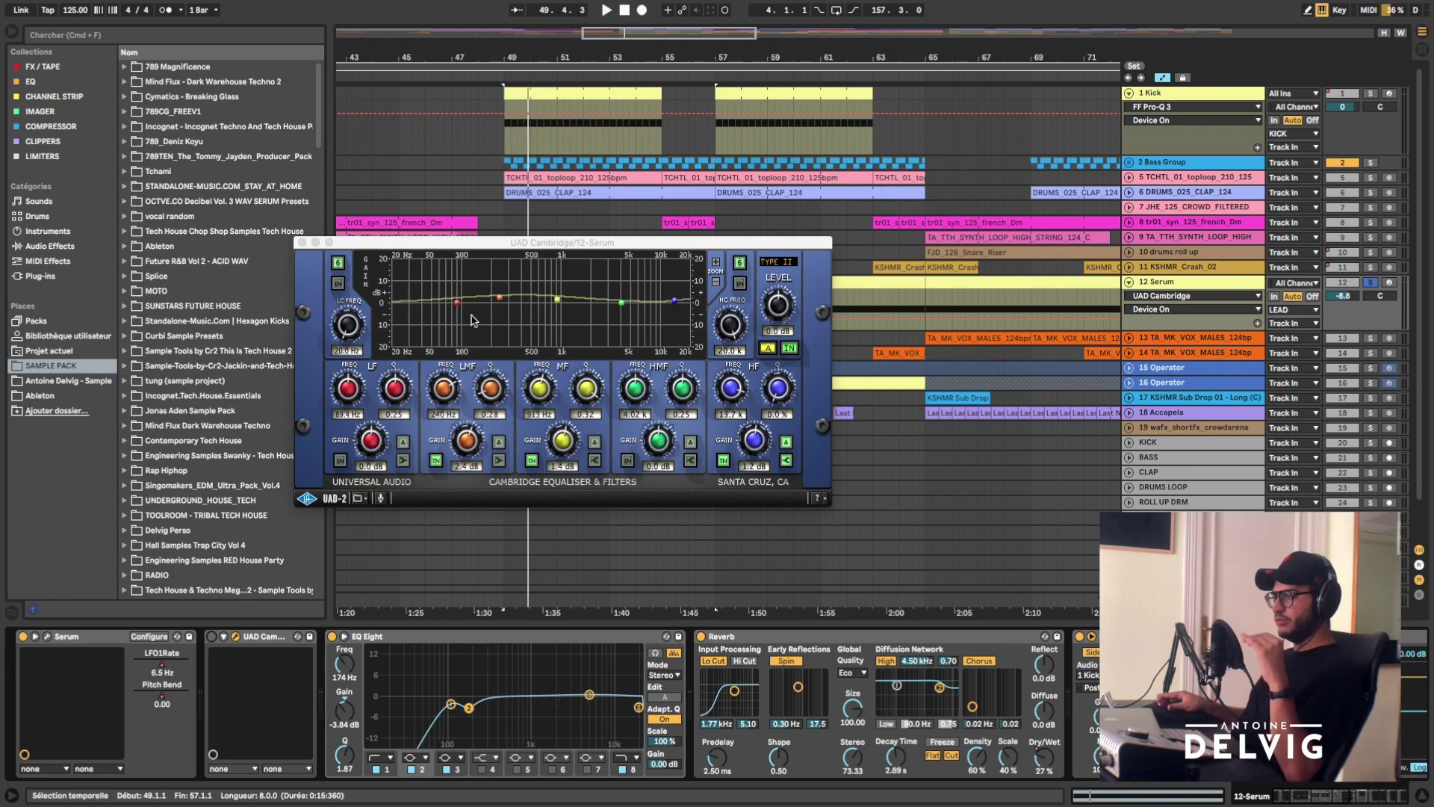
left_click(212, 636)
left_click(235, 636)
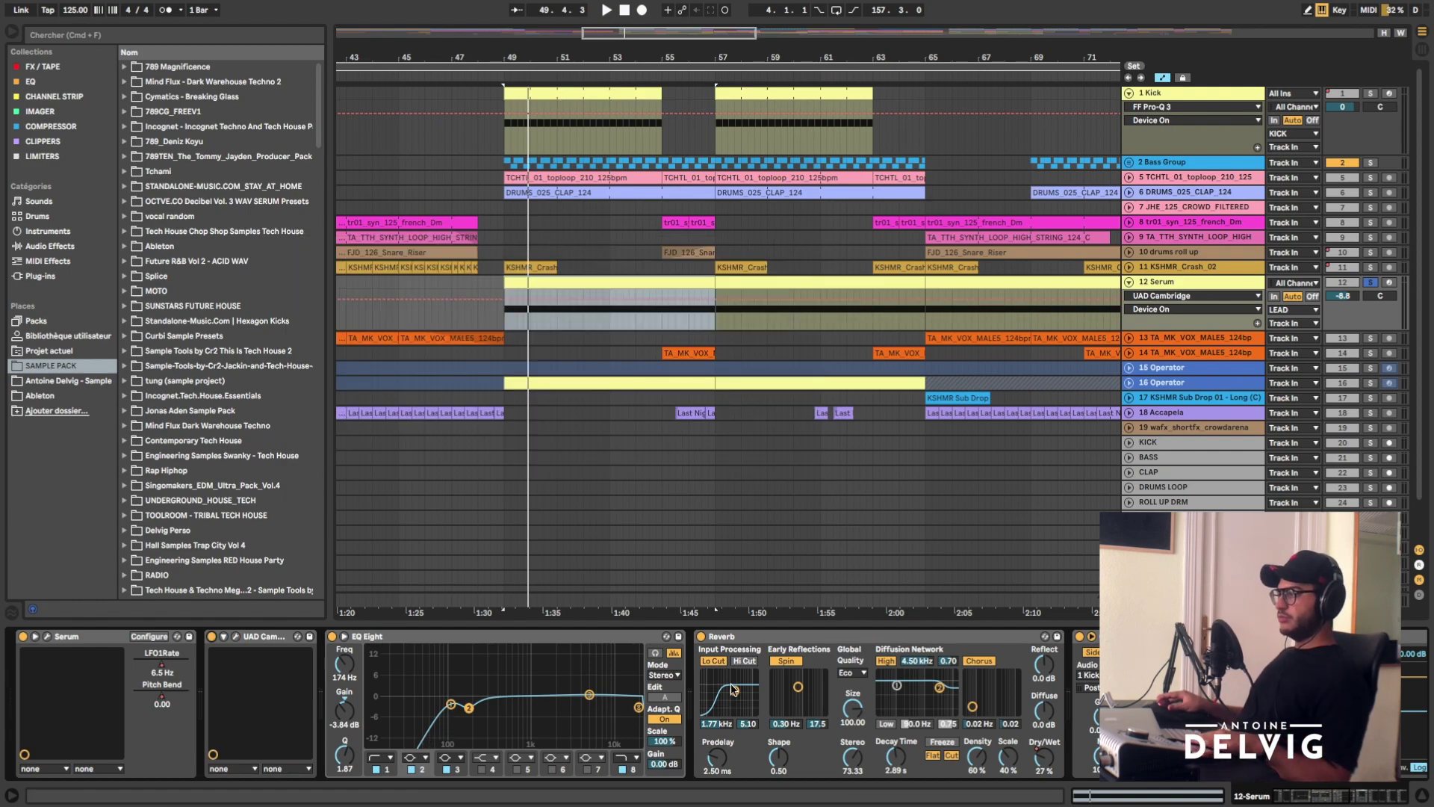
- Play the soloed Serum track from bar 49 while checking its EQ Eight spectrum
key("space")
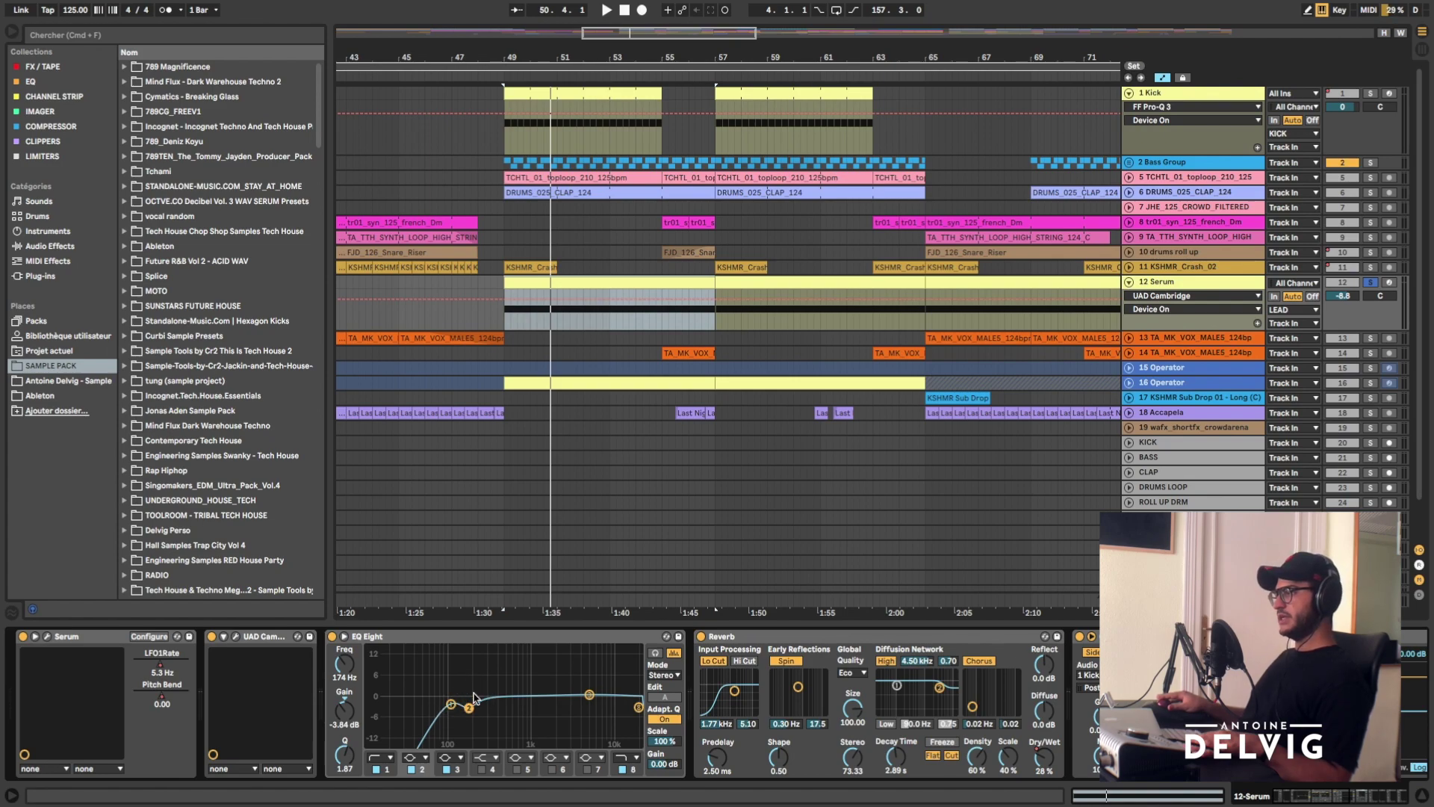
key("space")
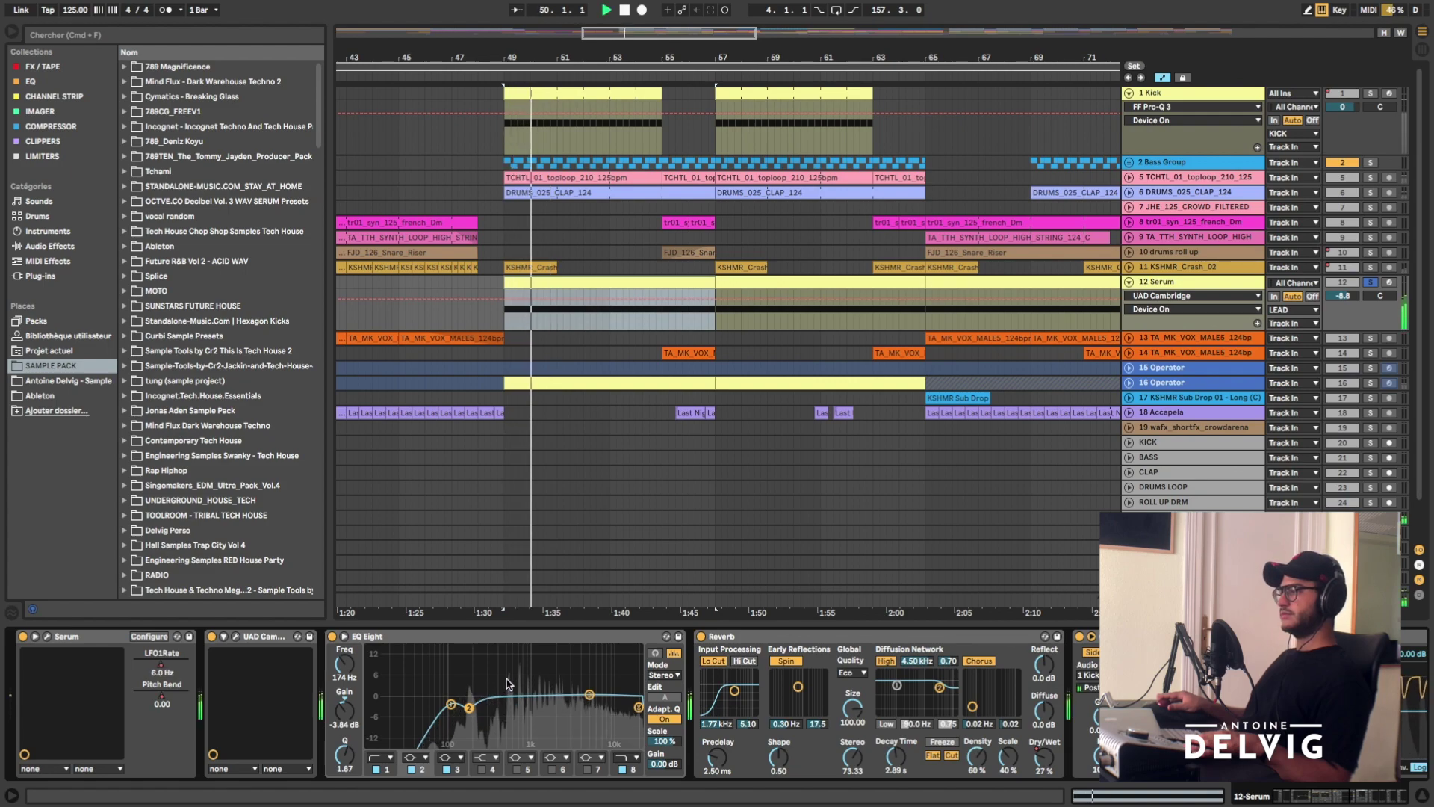
key("space")
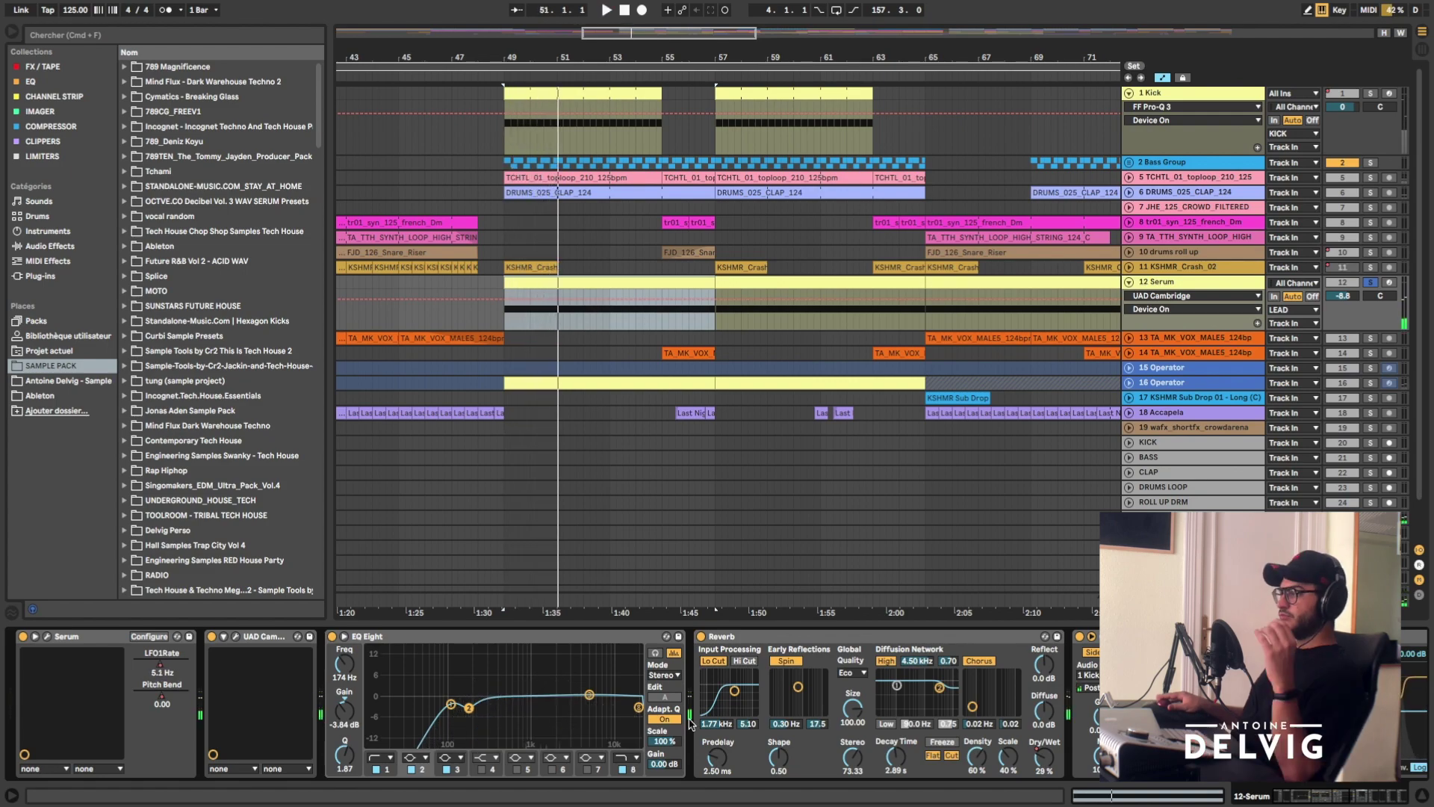
- Show the Serum track's automation for EQ Eight's 8 Frequency A and the Reverb's Dry/Wet
left_click(634, 770)
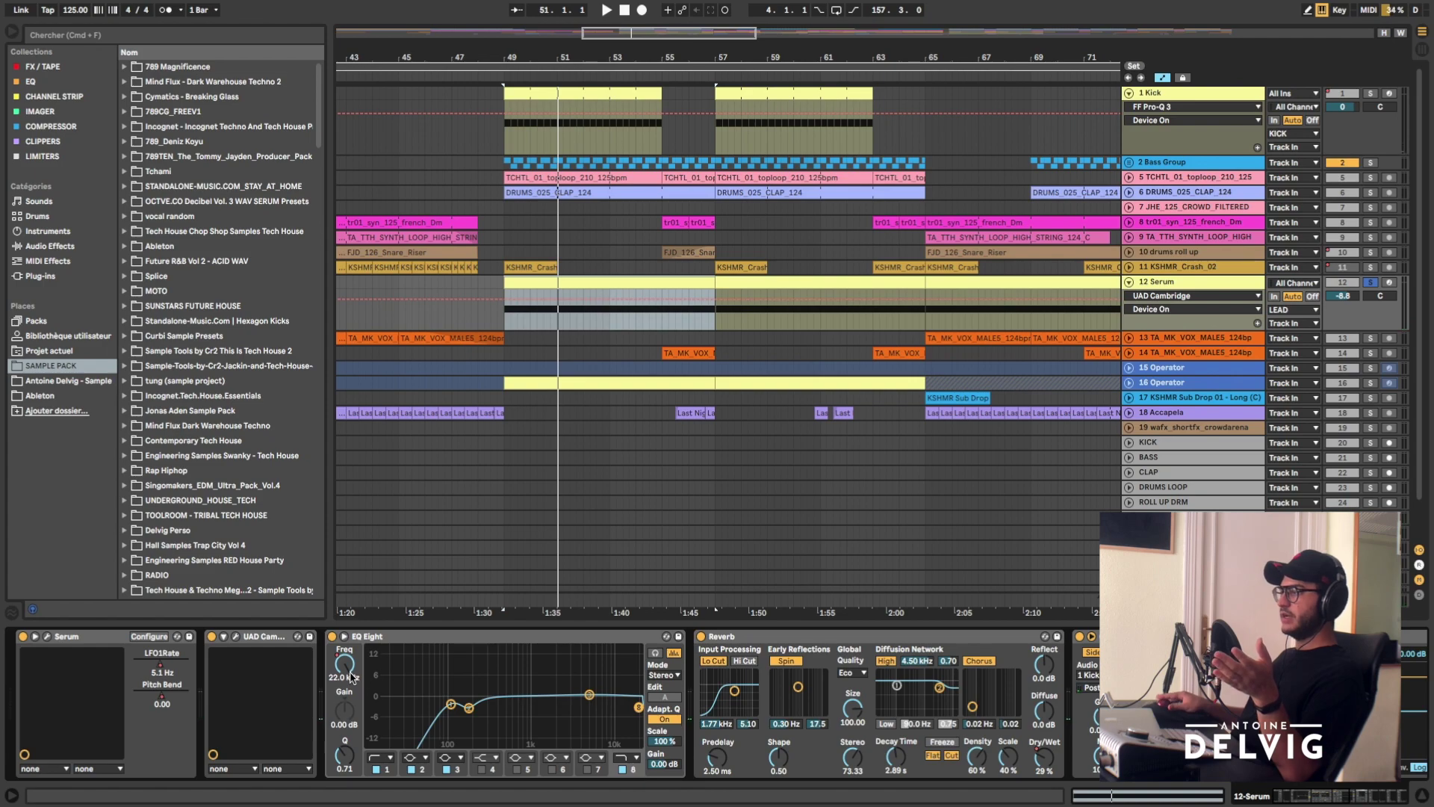
left_click(351, 676)
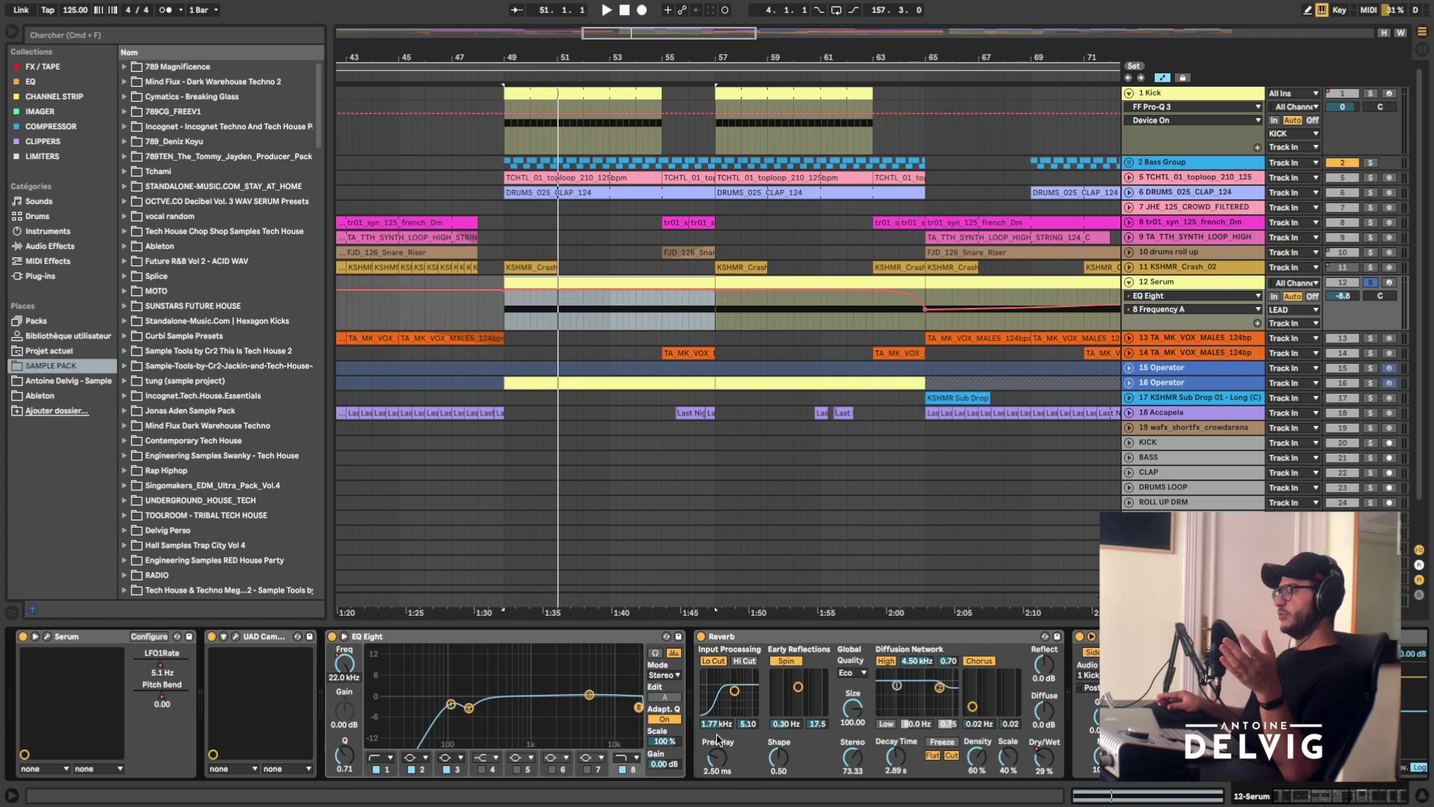
left_click(1053, 761)
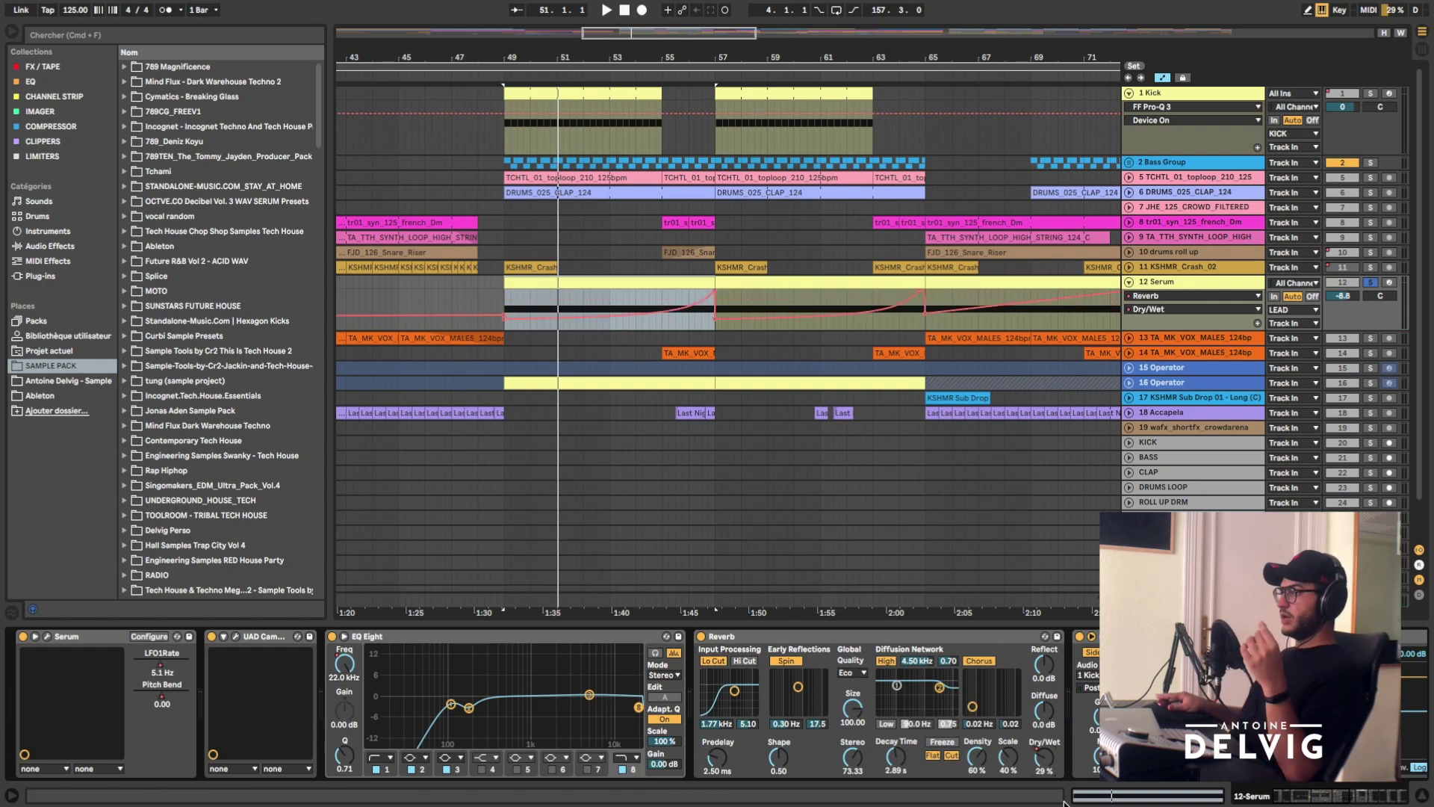
left_click(642, 321)
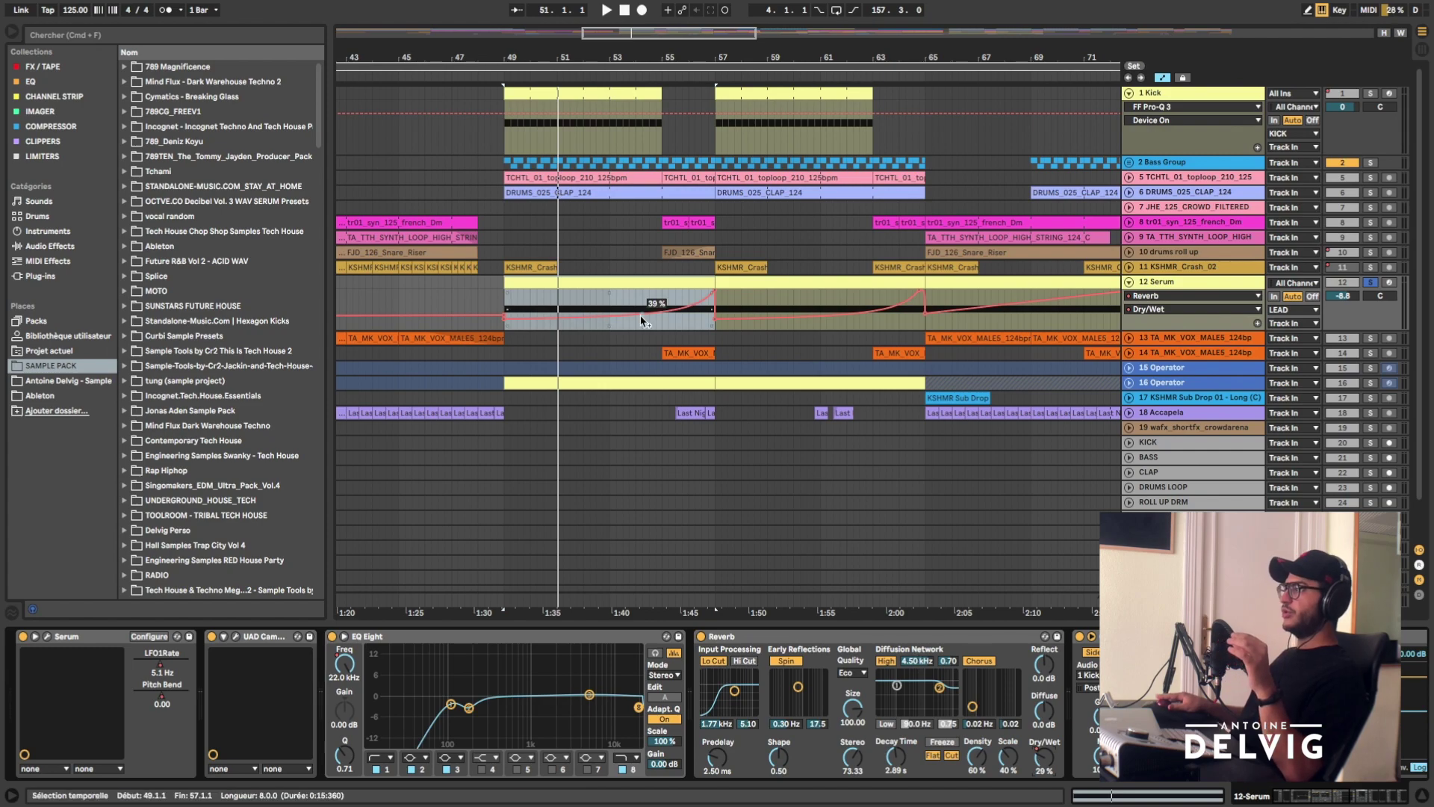
- Expand the Serum track Compressor's sidechain settings from 1 Kick, and audition the ducking on the way to Glue Compressor
scroll(647, 639, "right", 6)
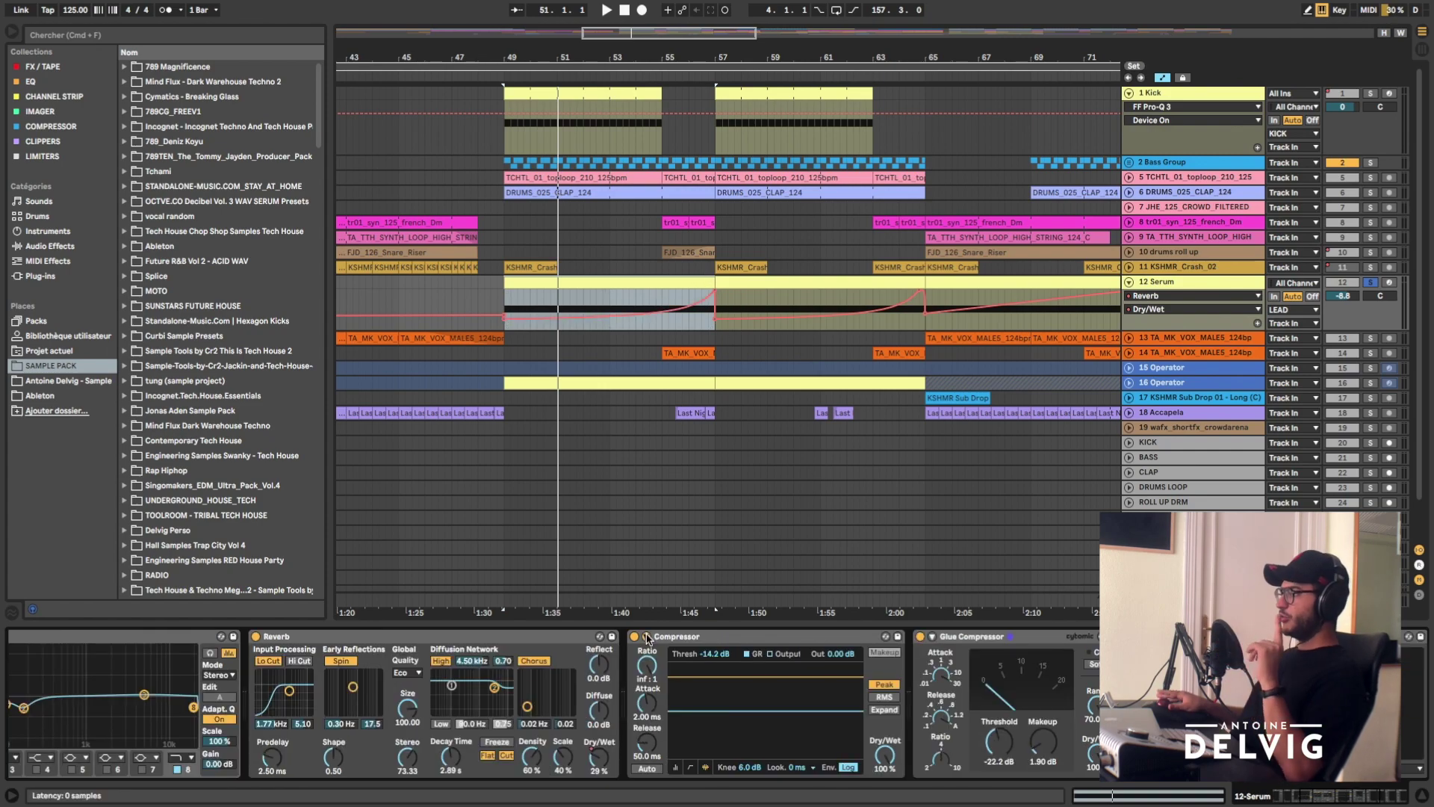
left_click(647, 639)
key("space")
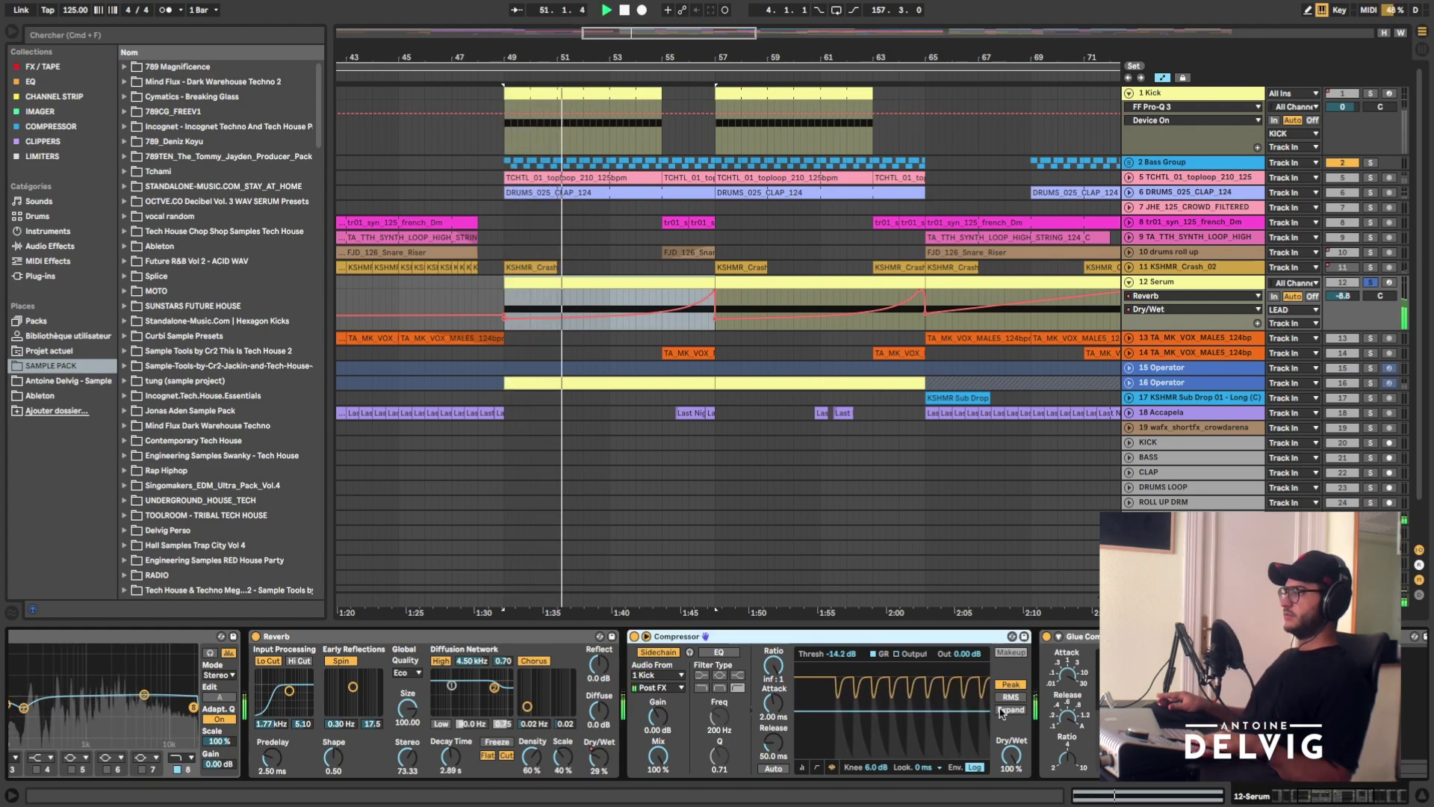
scroll(573, 698, "right", 7)
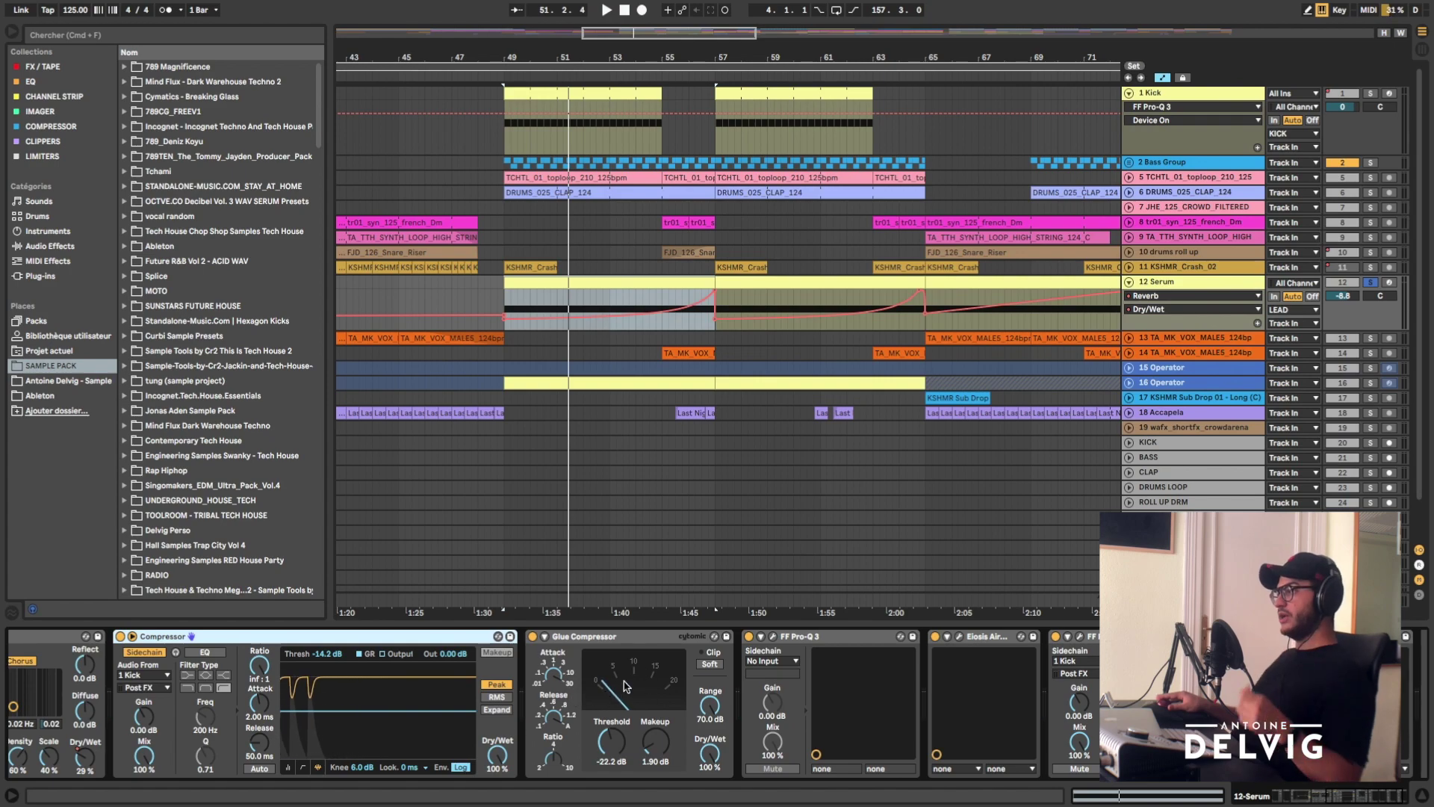
- Stop playback and open the Serum track's FabFilter Pro-Q 3 to examine its low cut, high cut and dynamic bands
key("space")
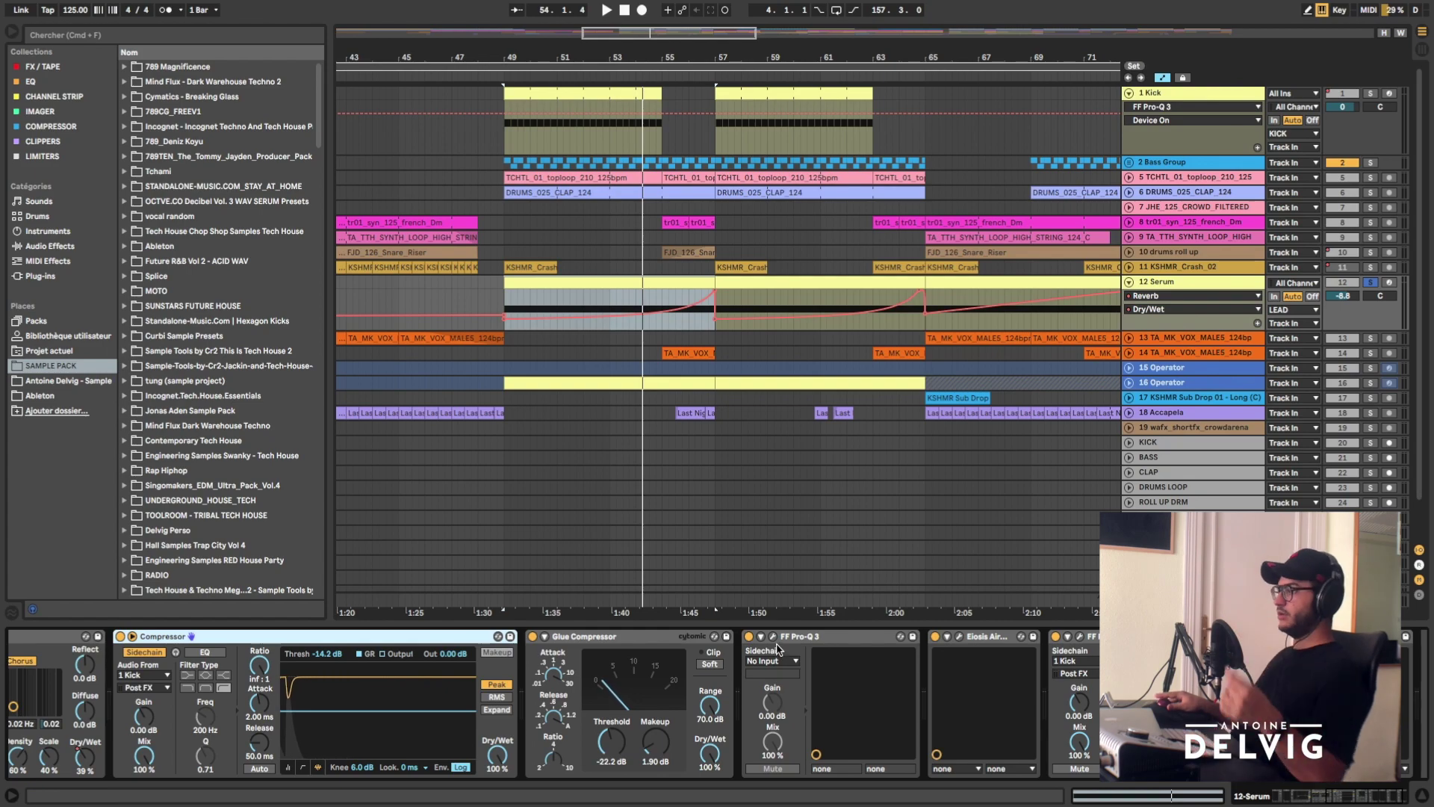
left_click(773, 636)
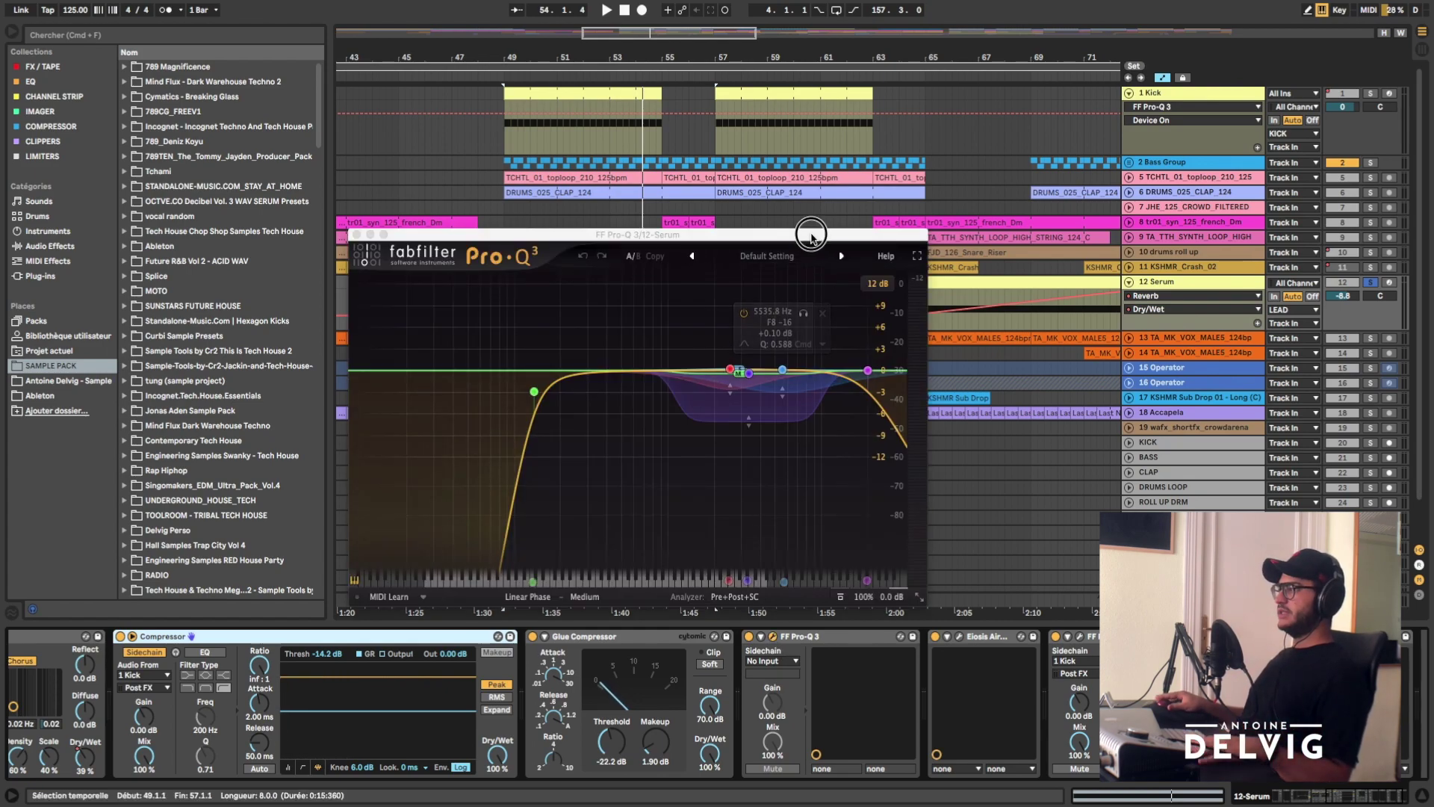
left_click_drag(809, 231, 564, 187)
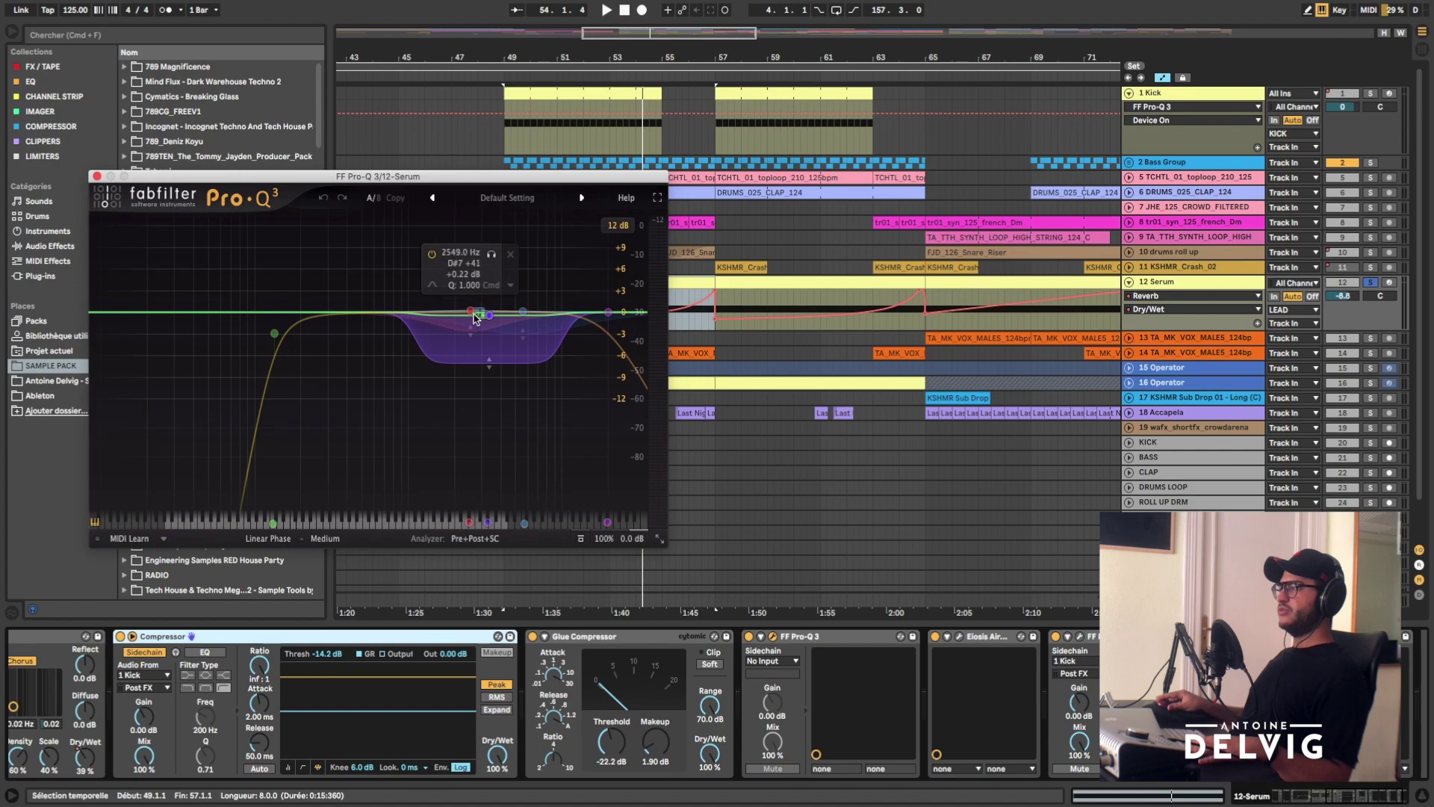
left_click(522, 312)
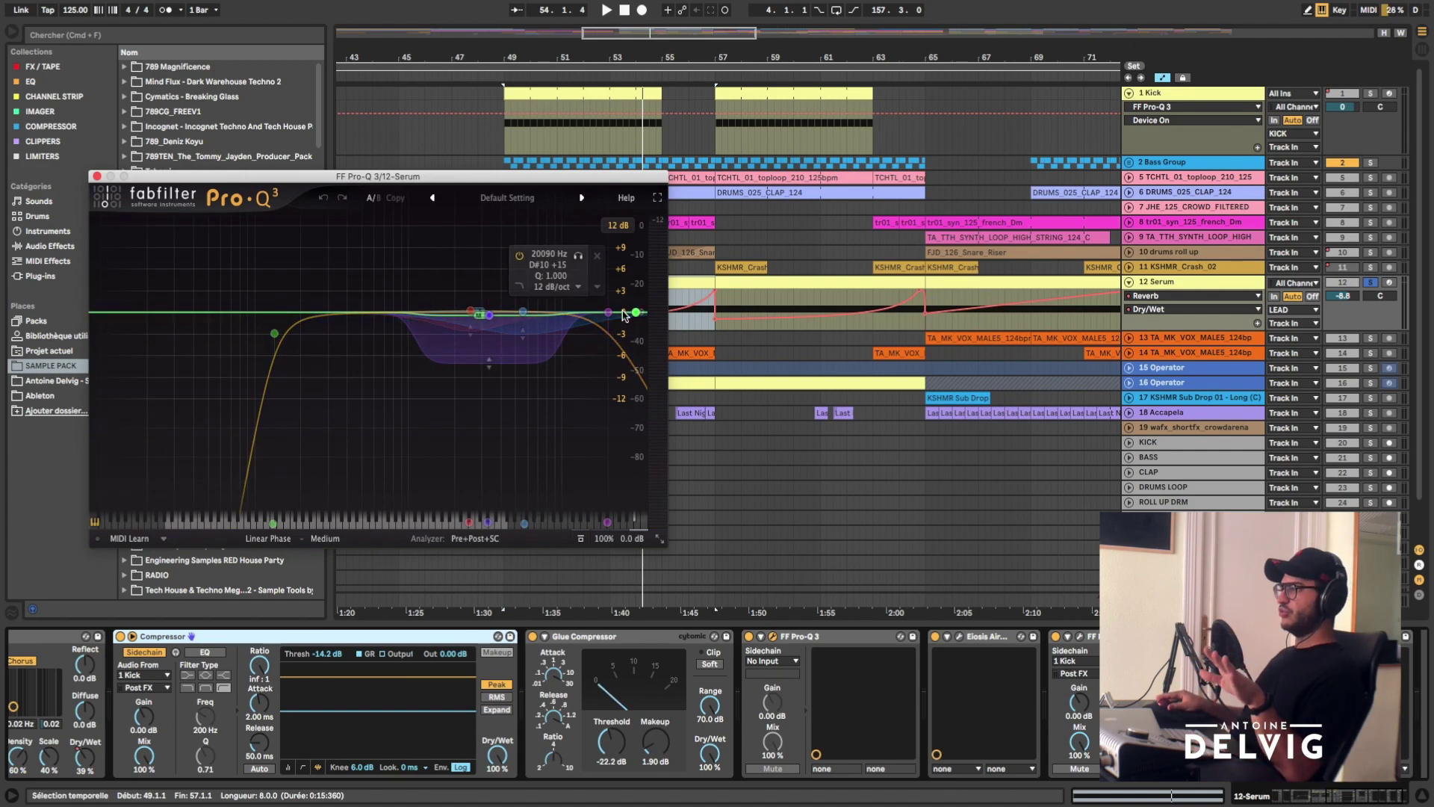
mouse_move(617, 387)
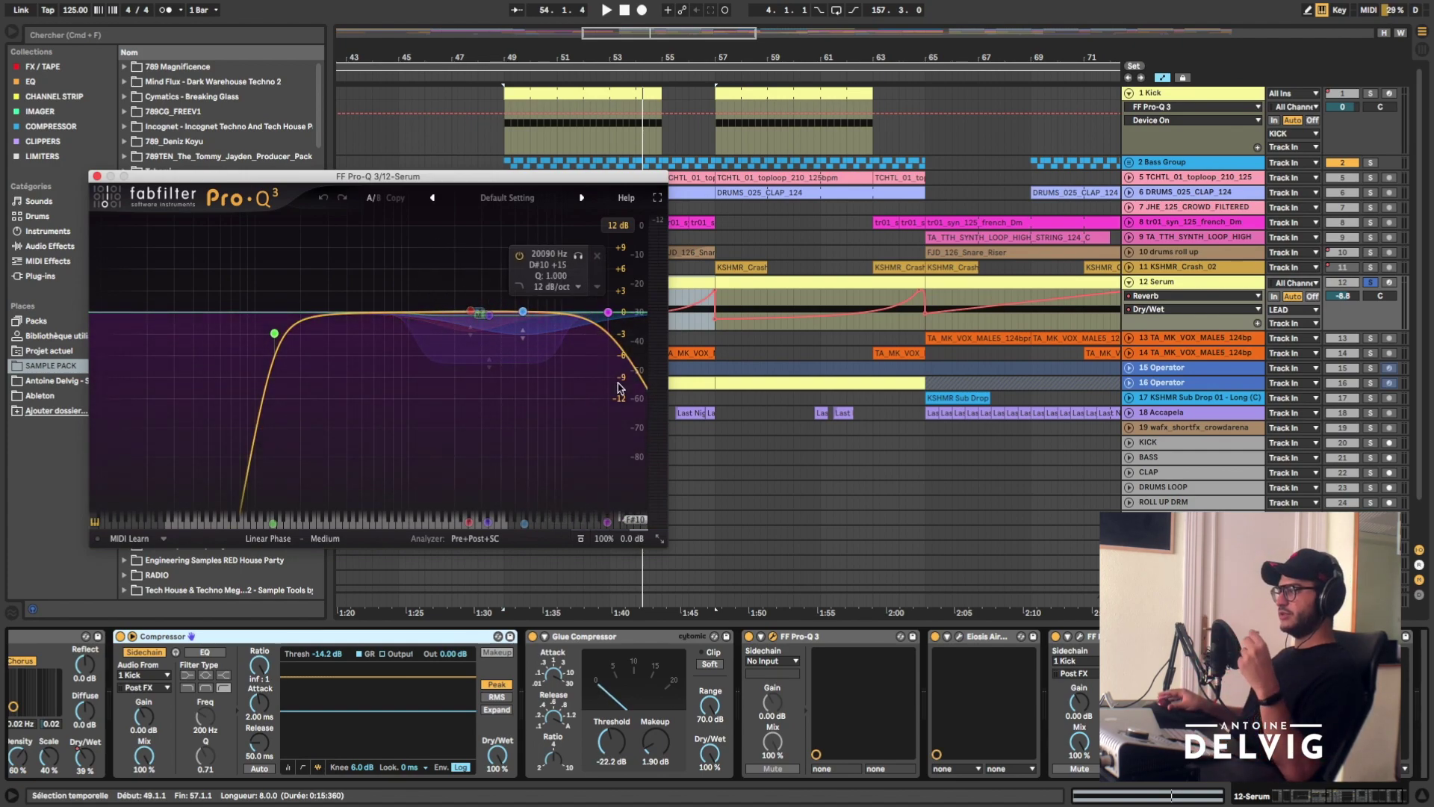
mouse_move(512, 406)
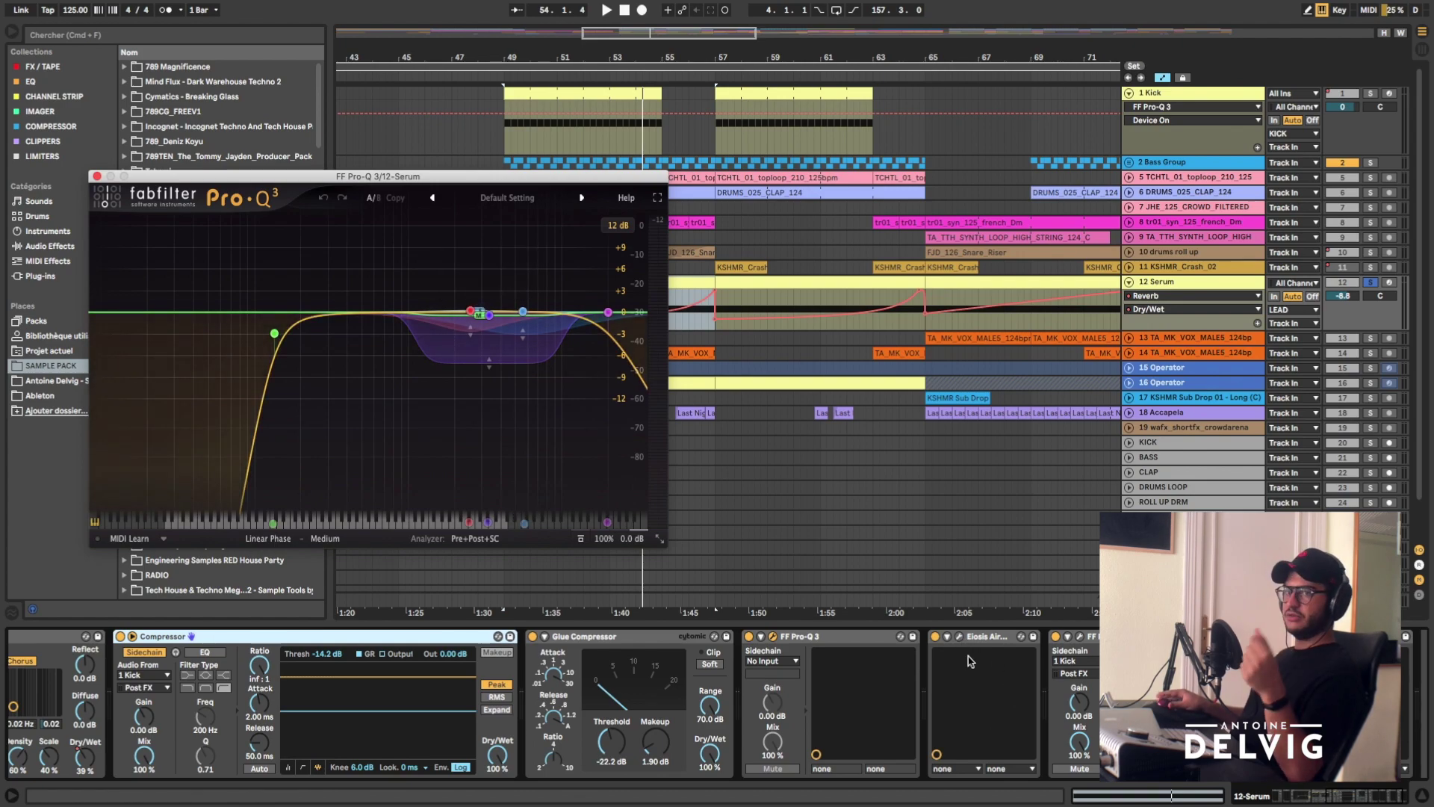
mouse_move(255, 285)
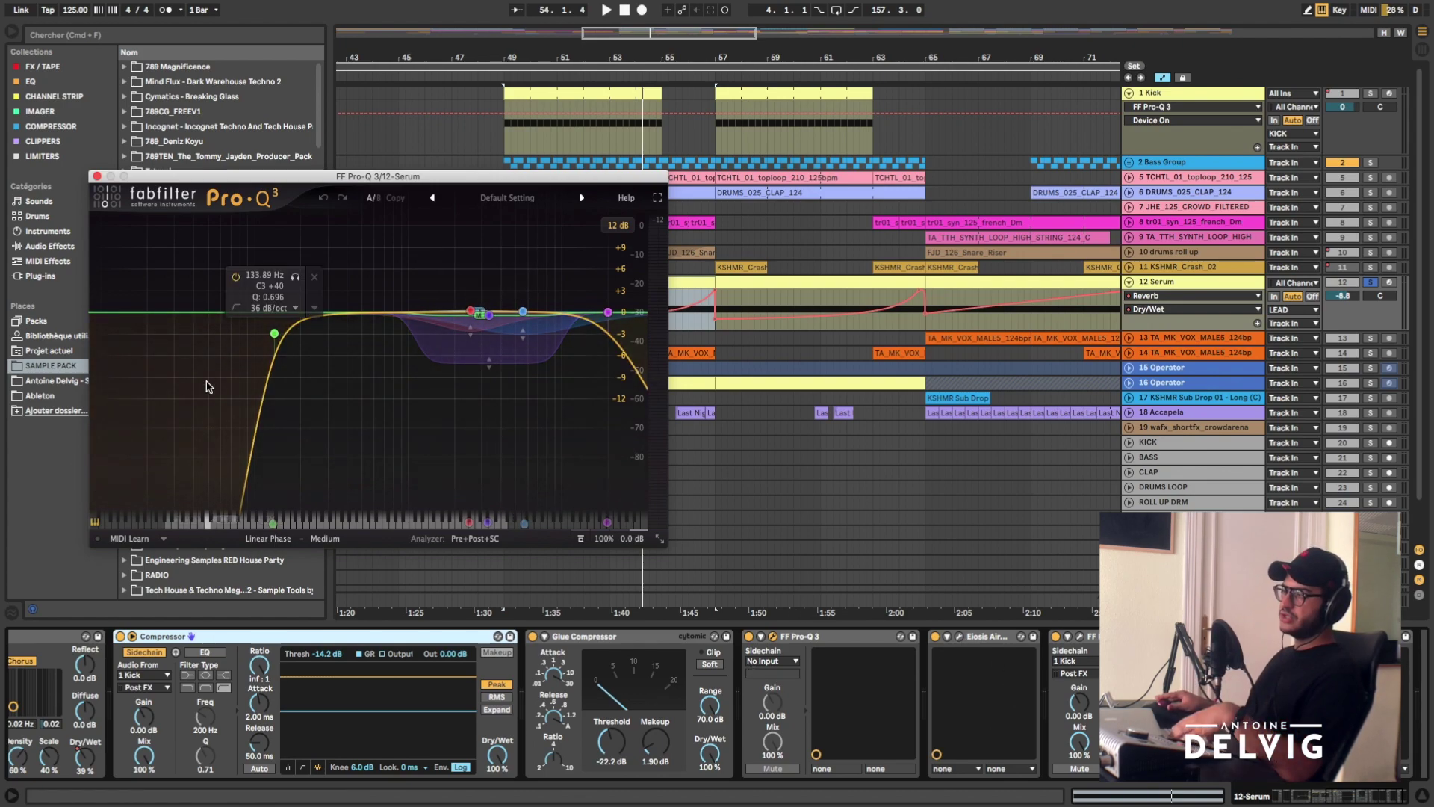
- Play the soloed Serum track from bar 49 with Pro-Q 3 bypassed, and switch the equaliser back on to compare
left_click(749, 637)
key("space")
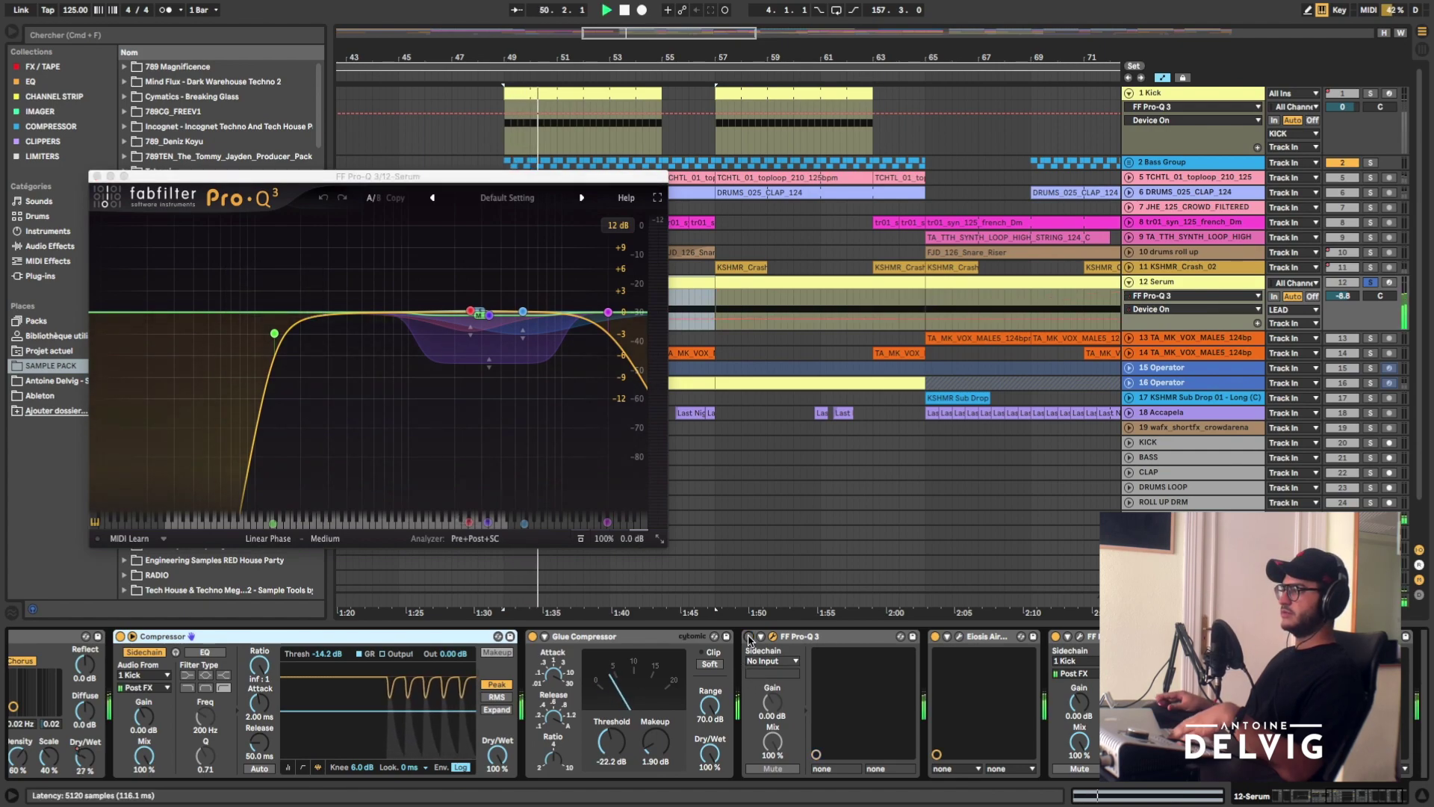
left_click(749, 637)
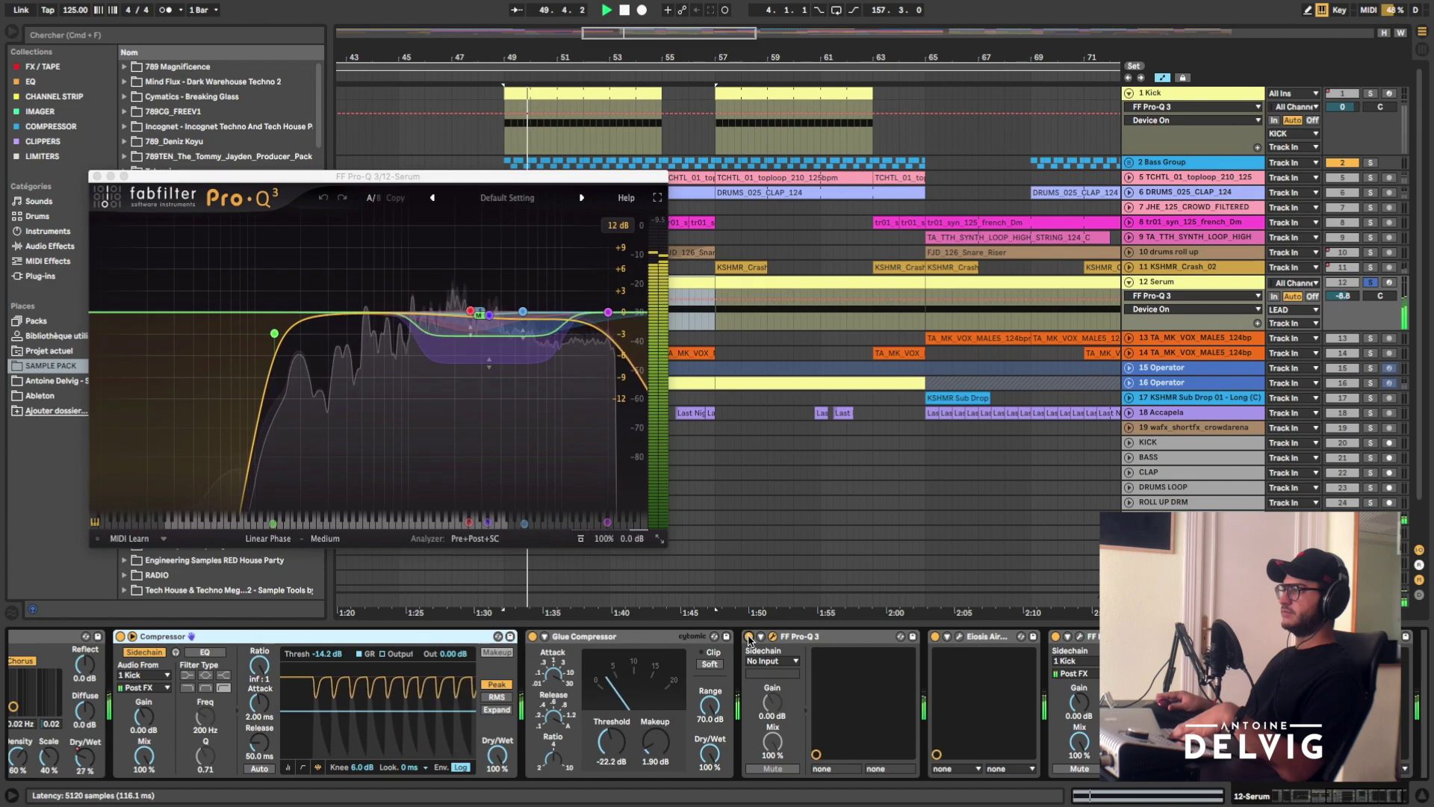
- Reduce the dynamic range of Pro-Q 3's band at 3352.7 Hz during playback, and close the equaliser's window
mouse_move(487, 368)
left_click_drag(487, 369, 487, 353)
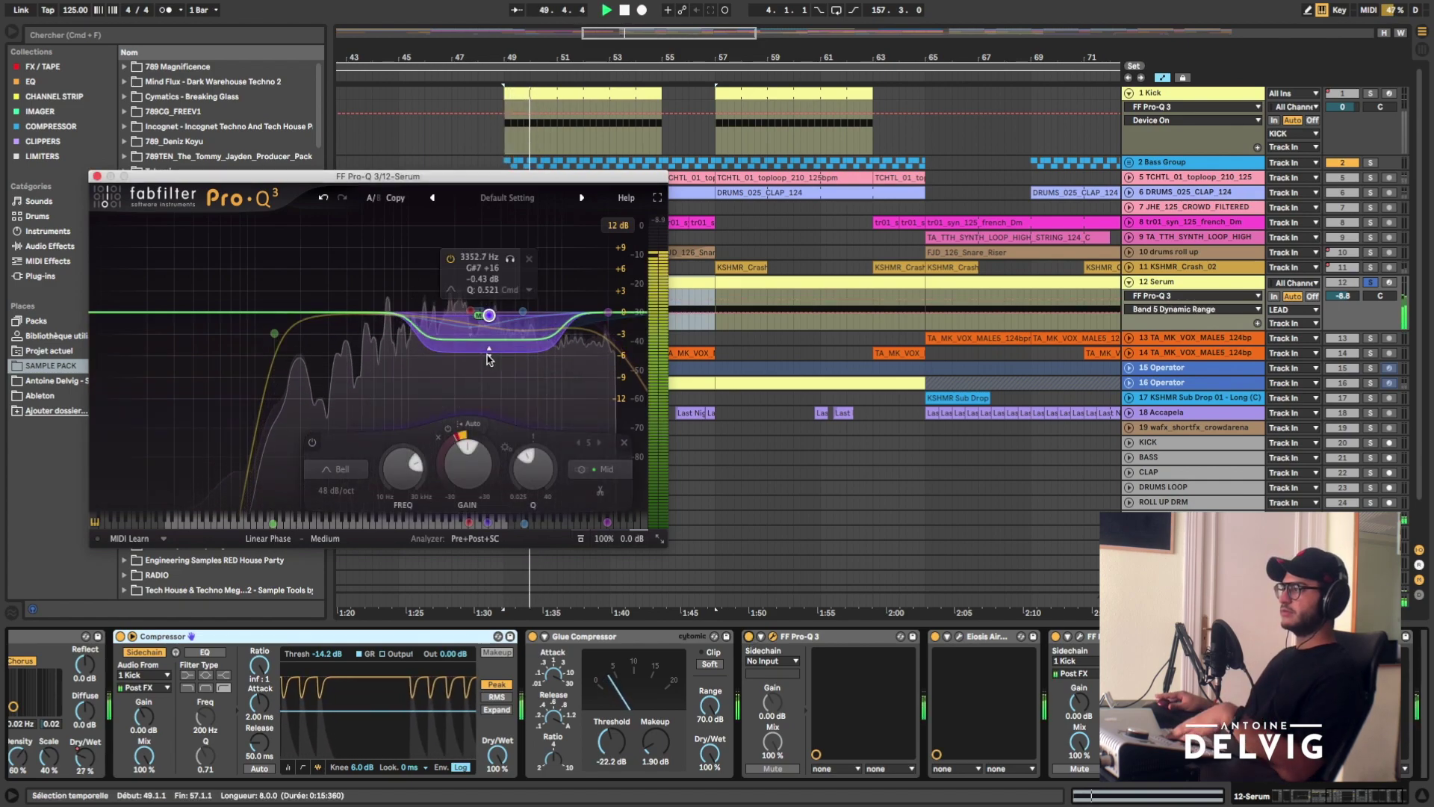
key("space")
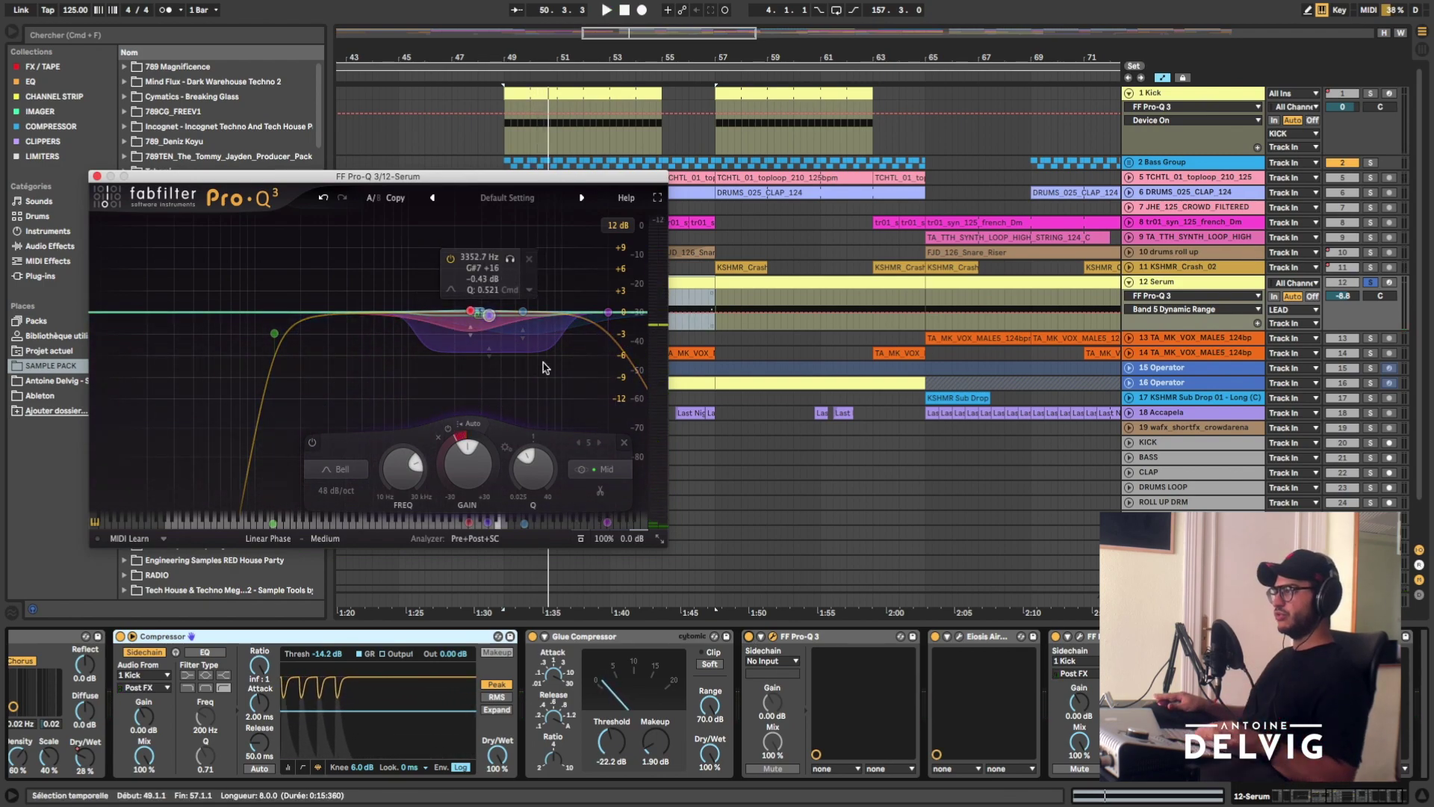
left_click(96, 176)
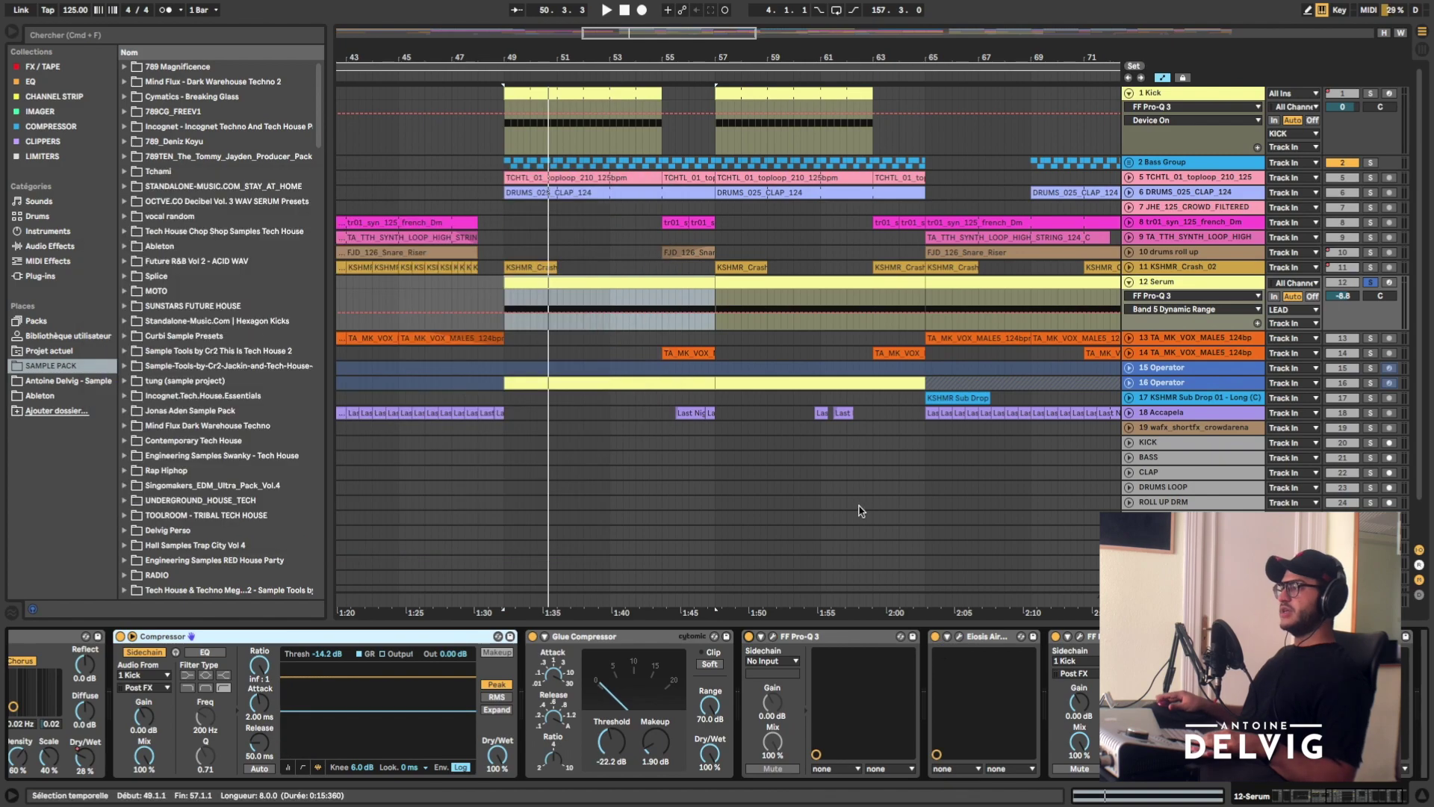
- Open Eiosis AirEQ on the Serum track and compare the lead with the equaliser bypassed and active
left_click(961, 638)
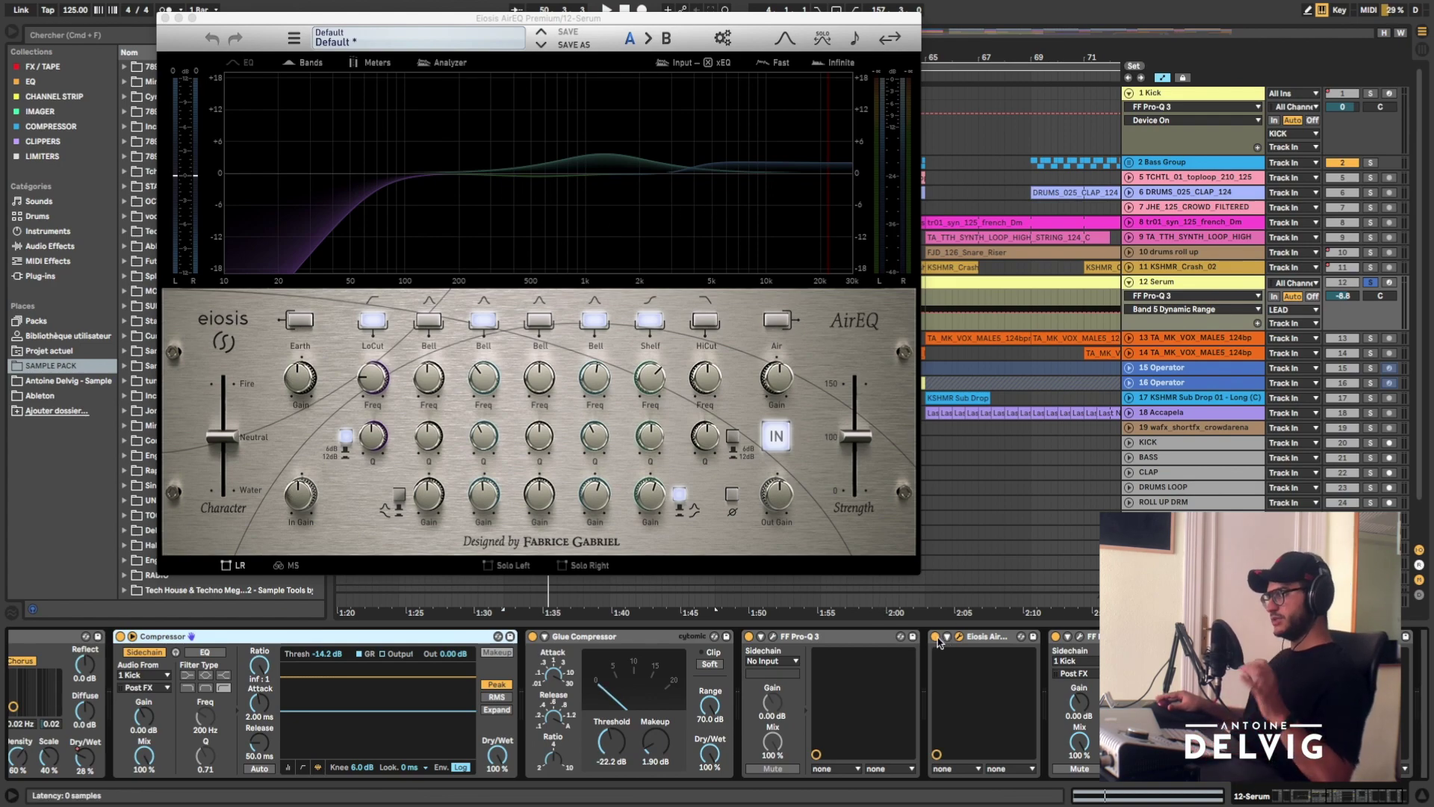
left_click(936, 637)
key("space")
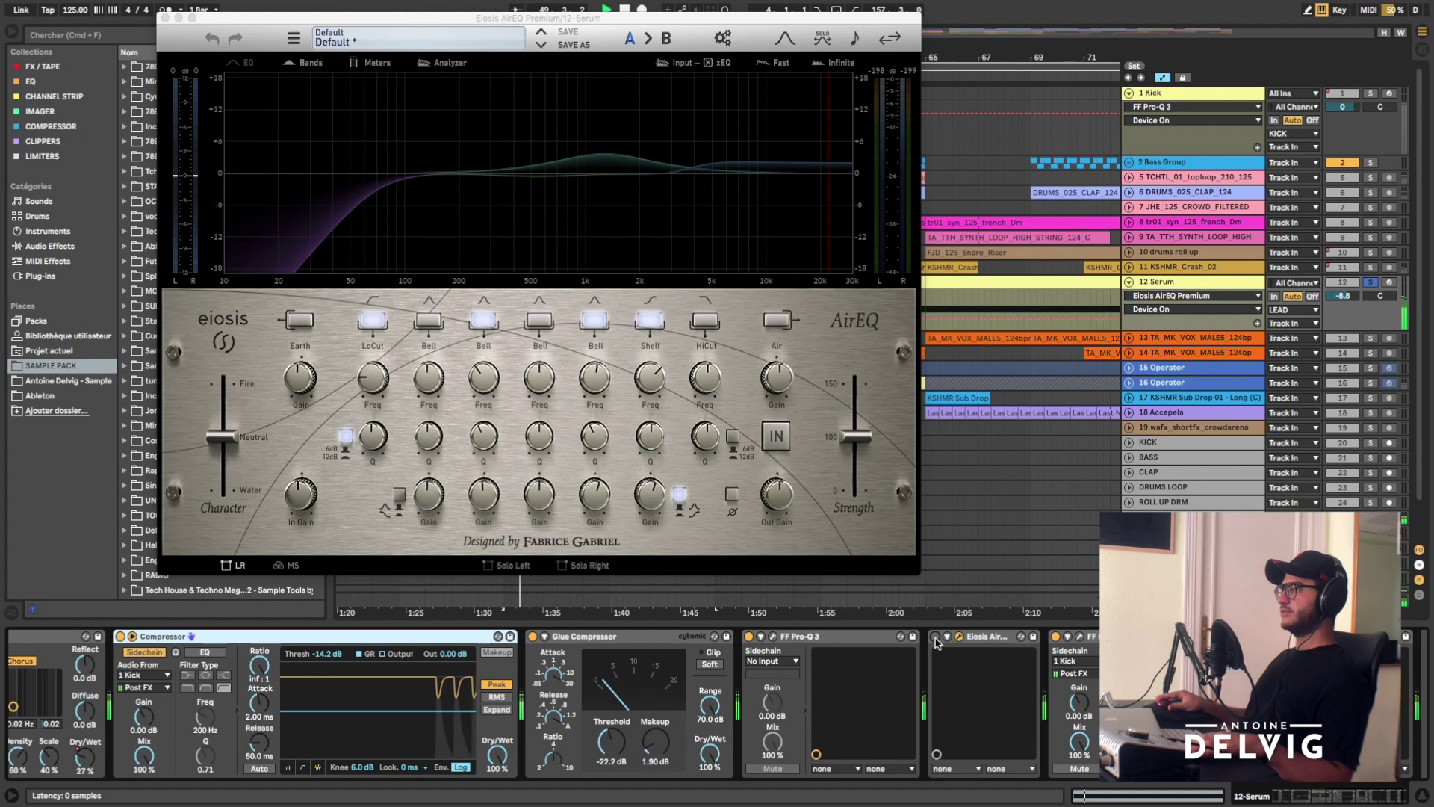
left_click(936, 637)
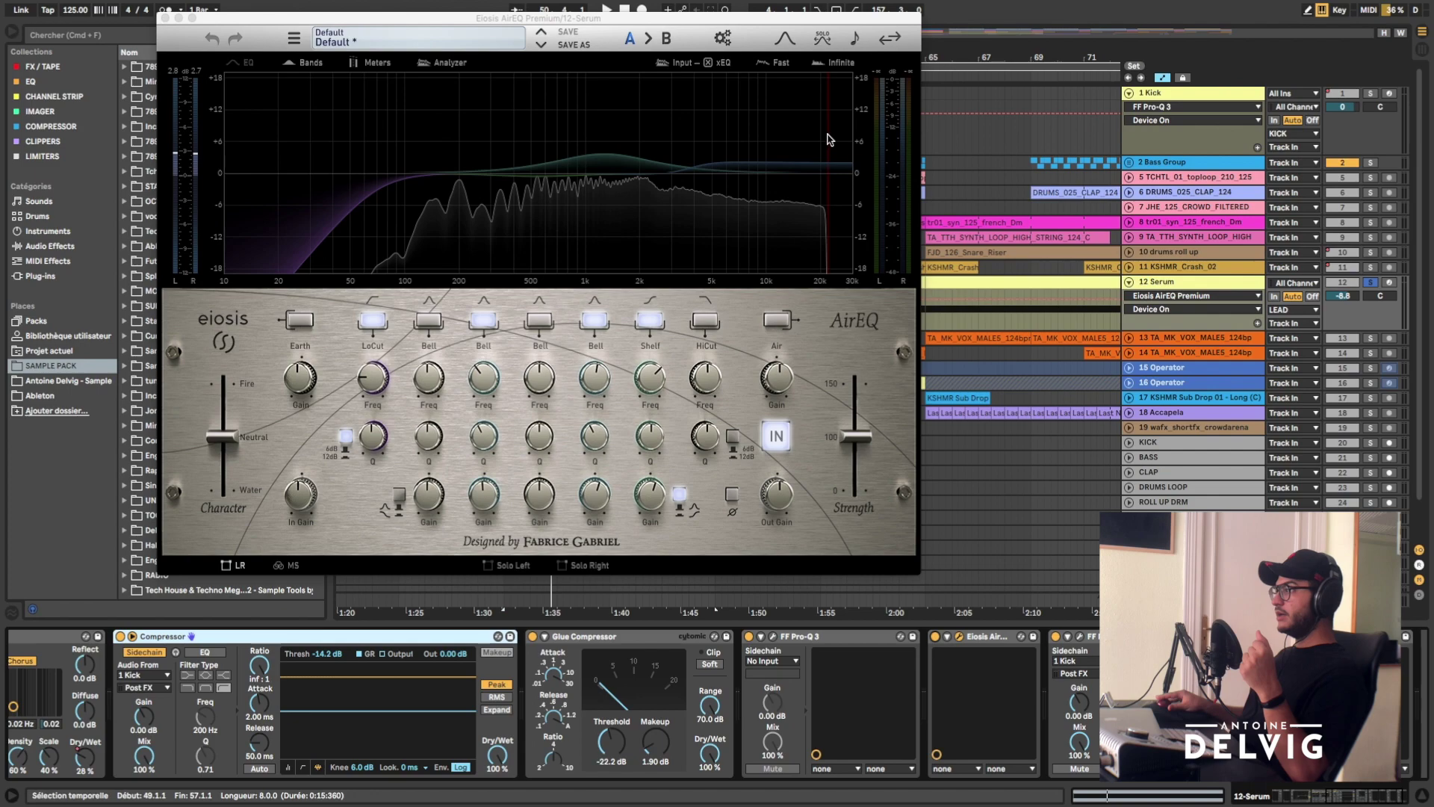
- Try out AirEQ's Air band, compare the equaliser against bypass once more and close its window
left_click(660, 495)
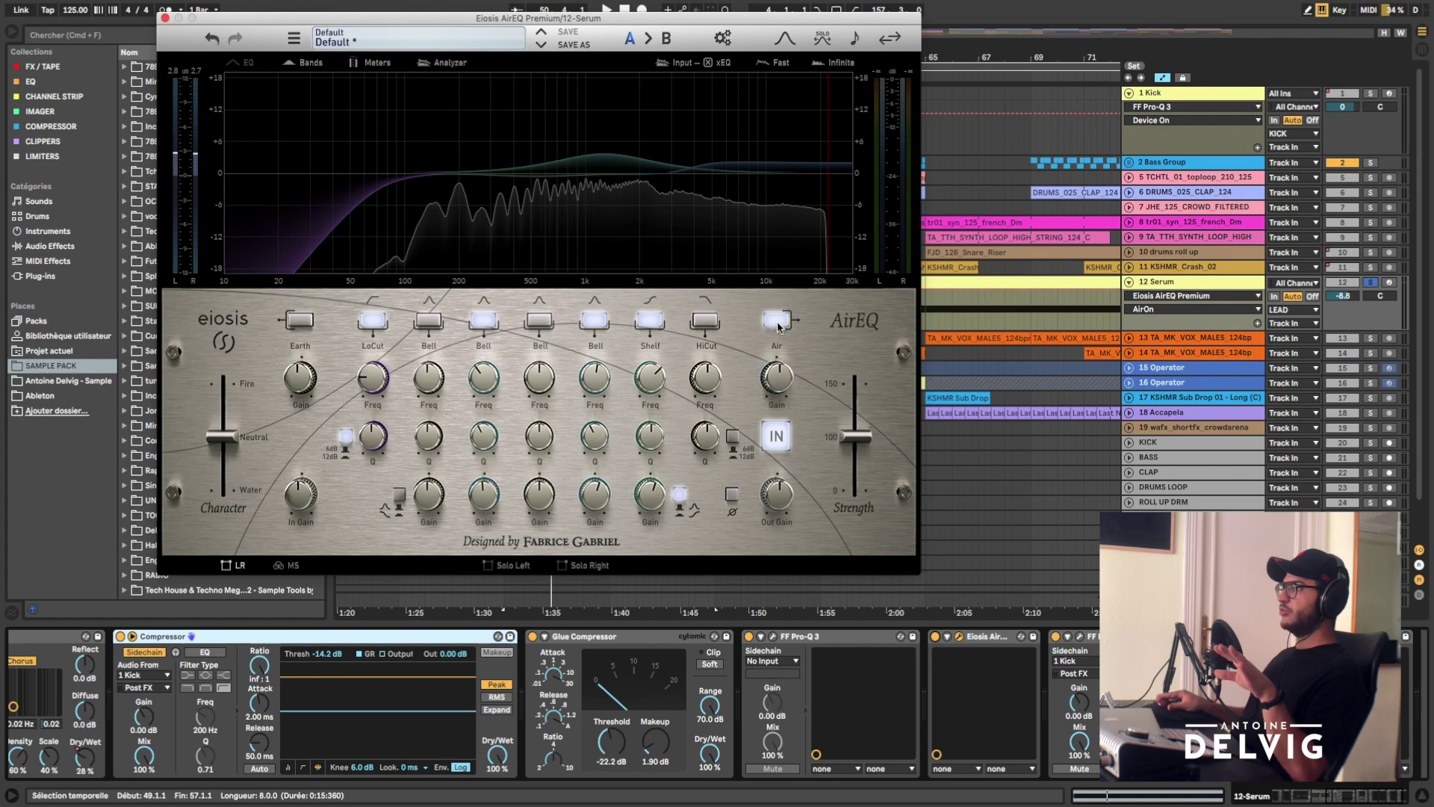
left_click_drag(773, 381, 768, 384)
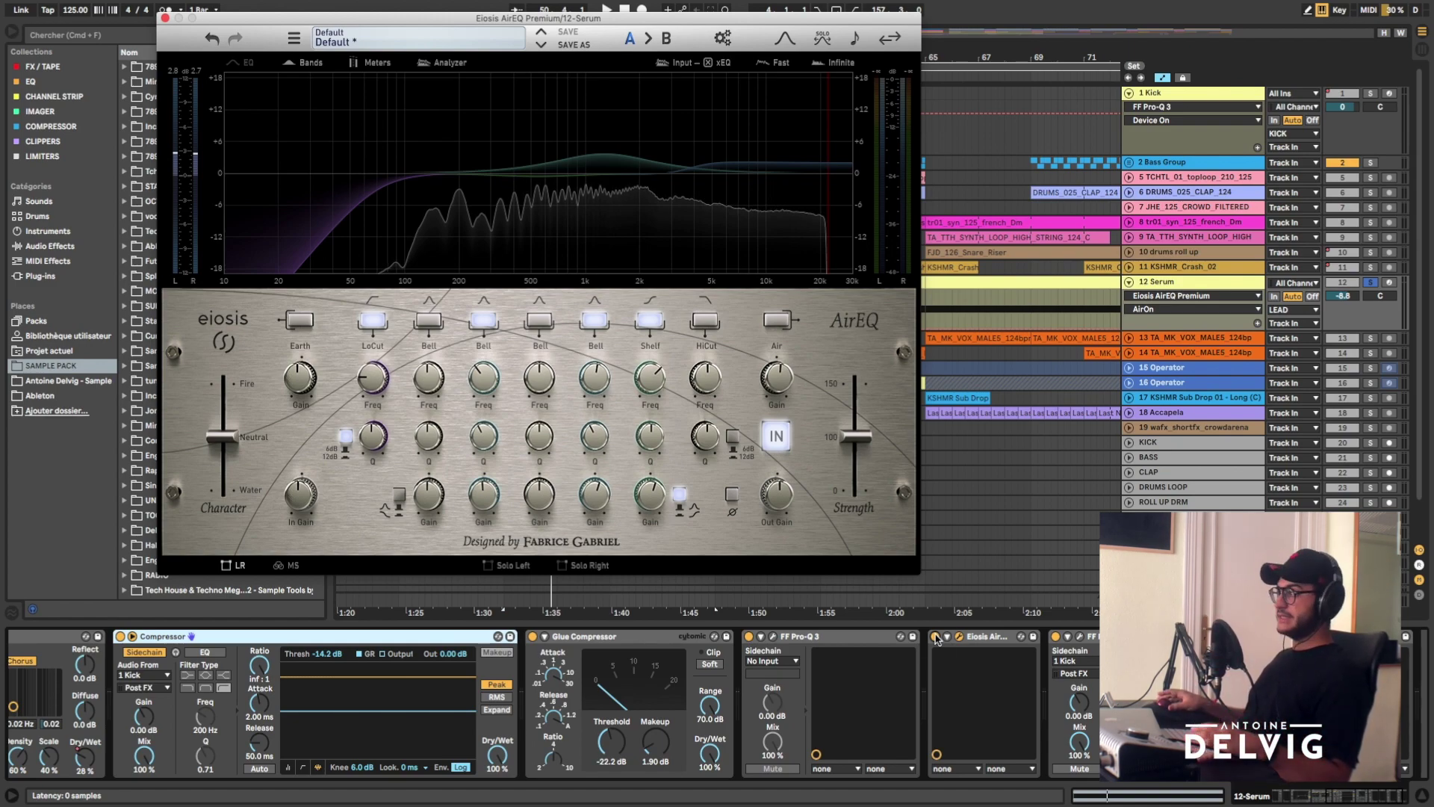
left_click(936, 636)
key("space")
left_click(936, 637)
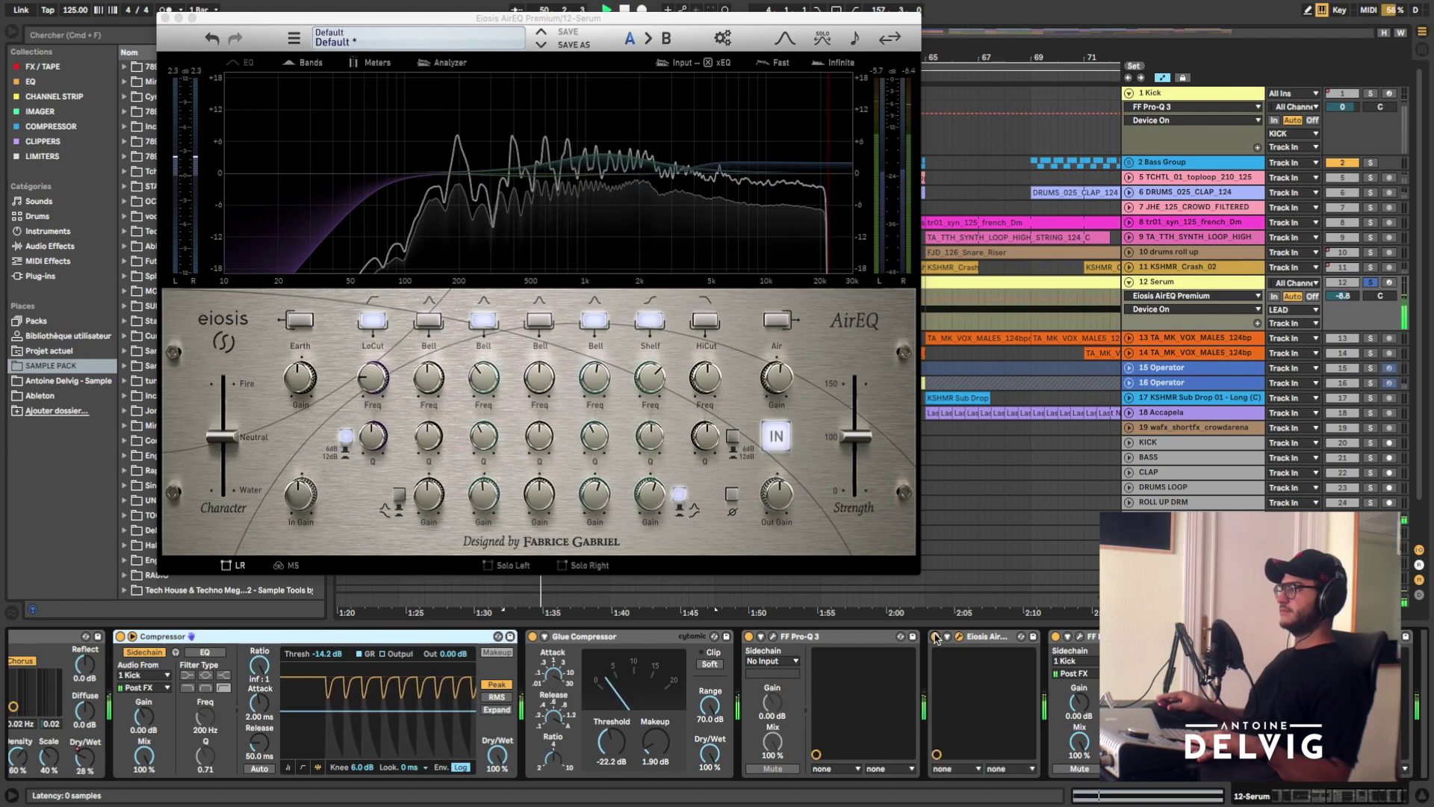
left_click(166, 17)
- Open the Serum track's FabFilter Pro-C 2, audition its external sidechain compression from bar 49 and hide its window
left_click(1079, 636)
left_click_drag(413, 218, 643, 124)
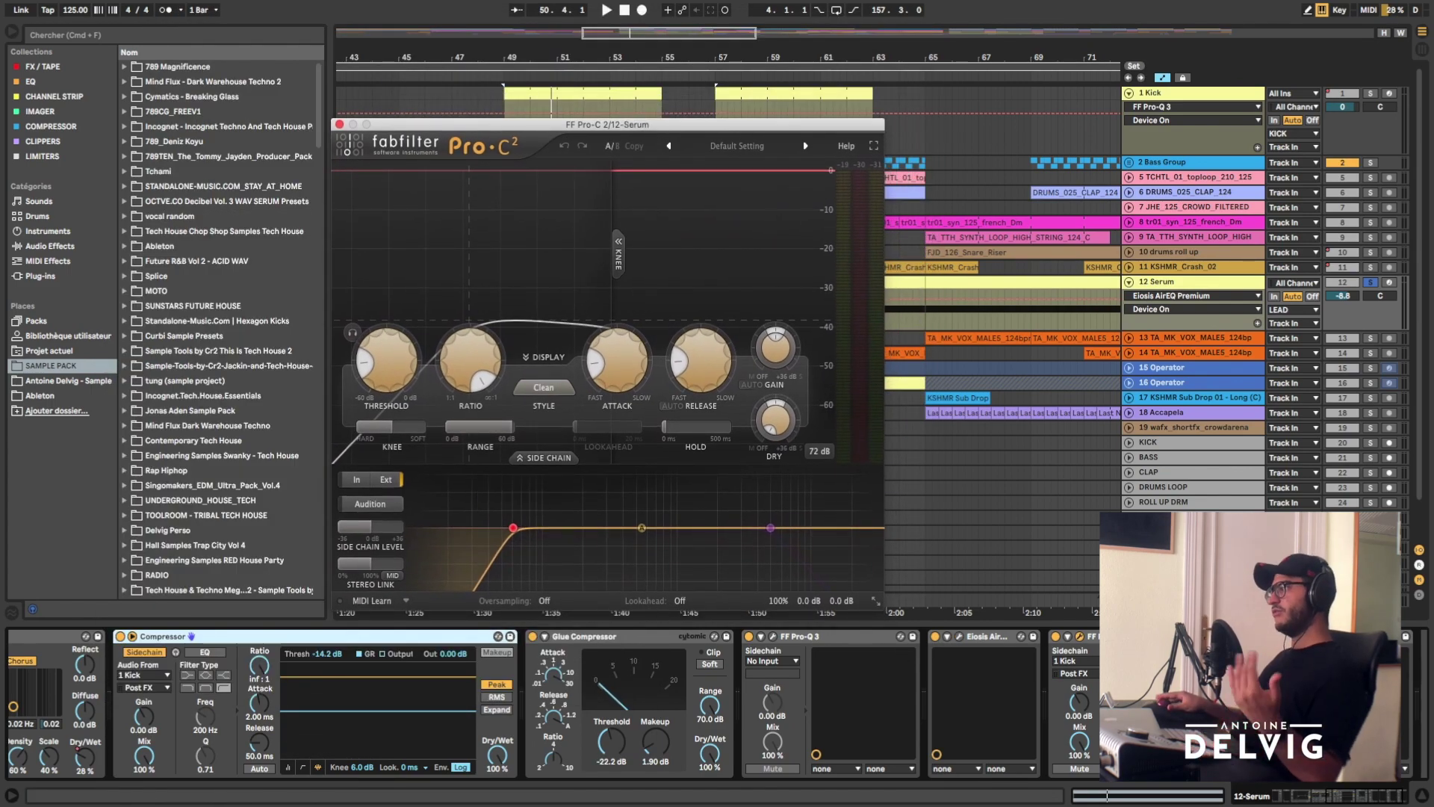
key("space")
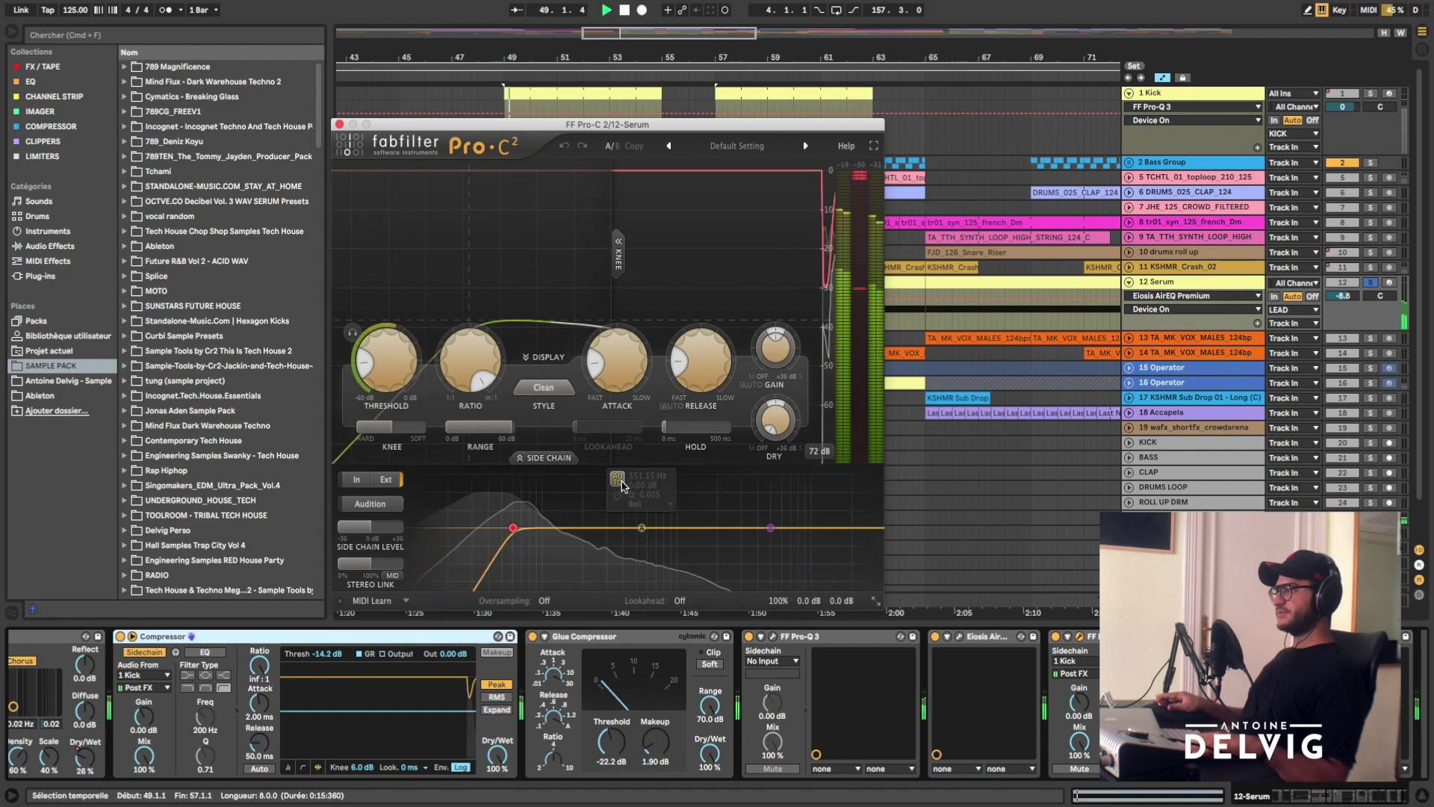
key("space")
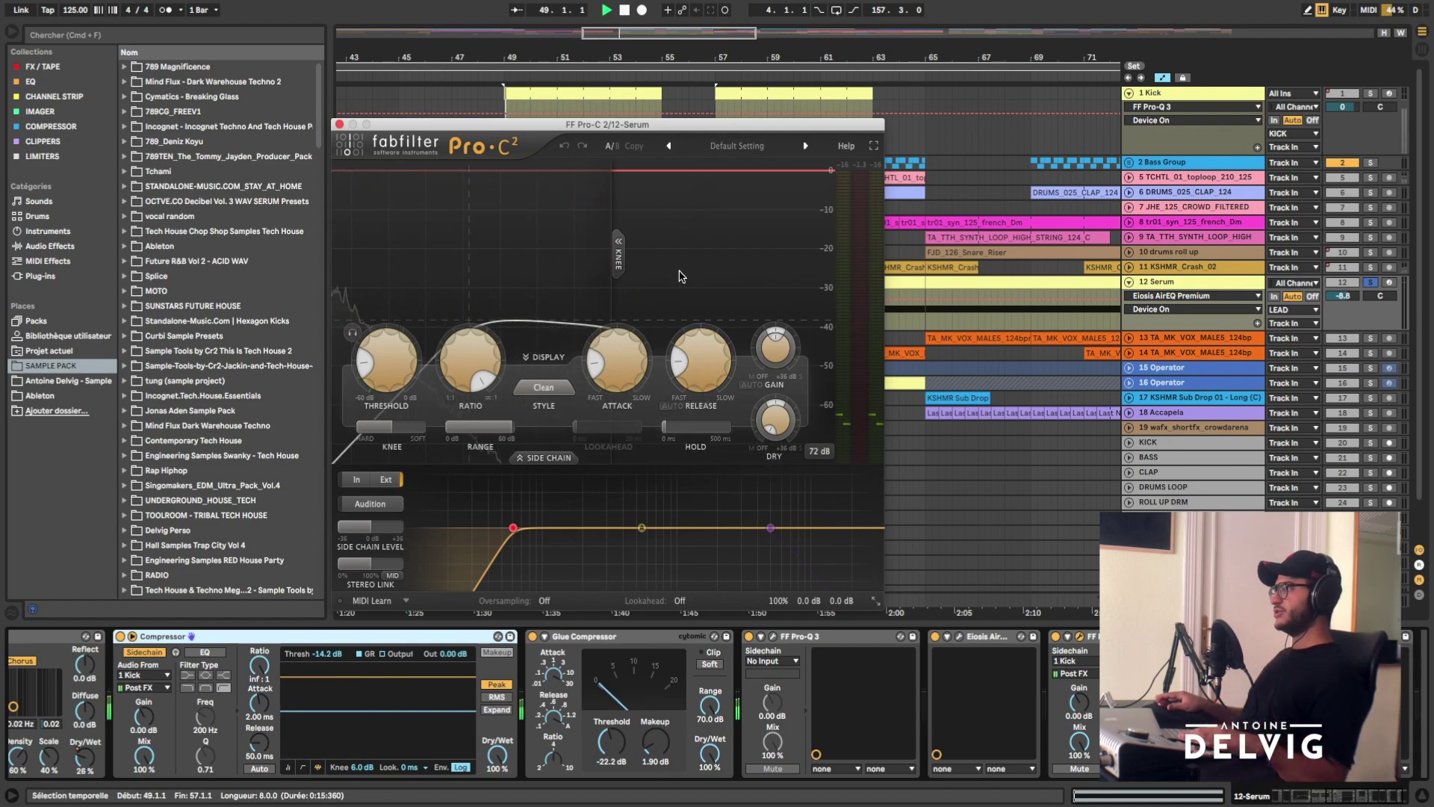
key("space")
scroll(770, 702, "right", 2)
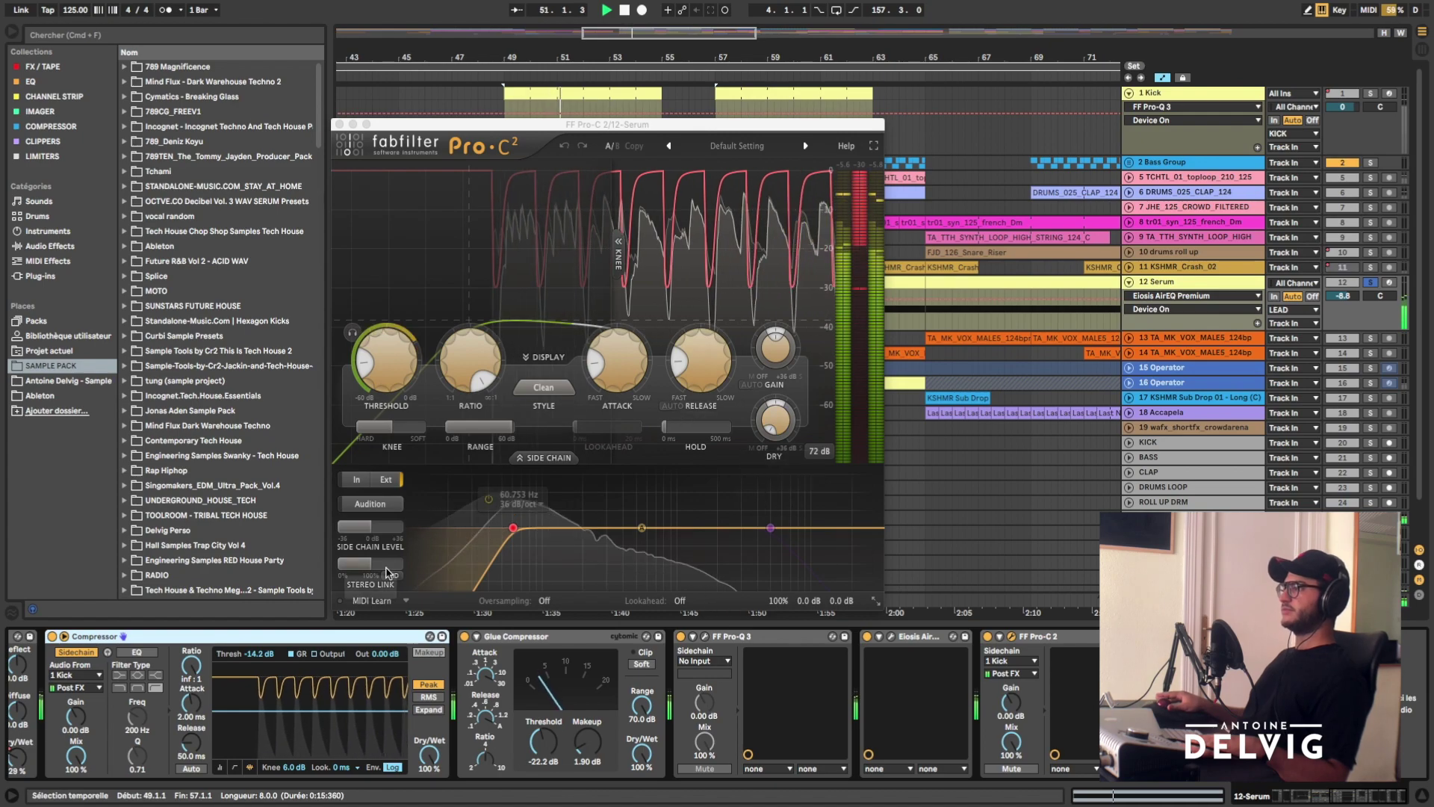
key("space")
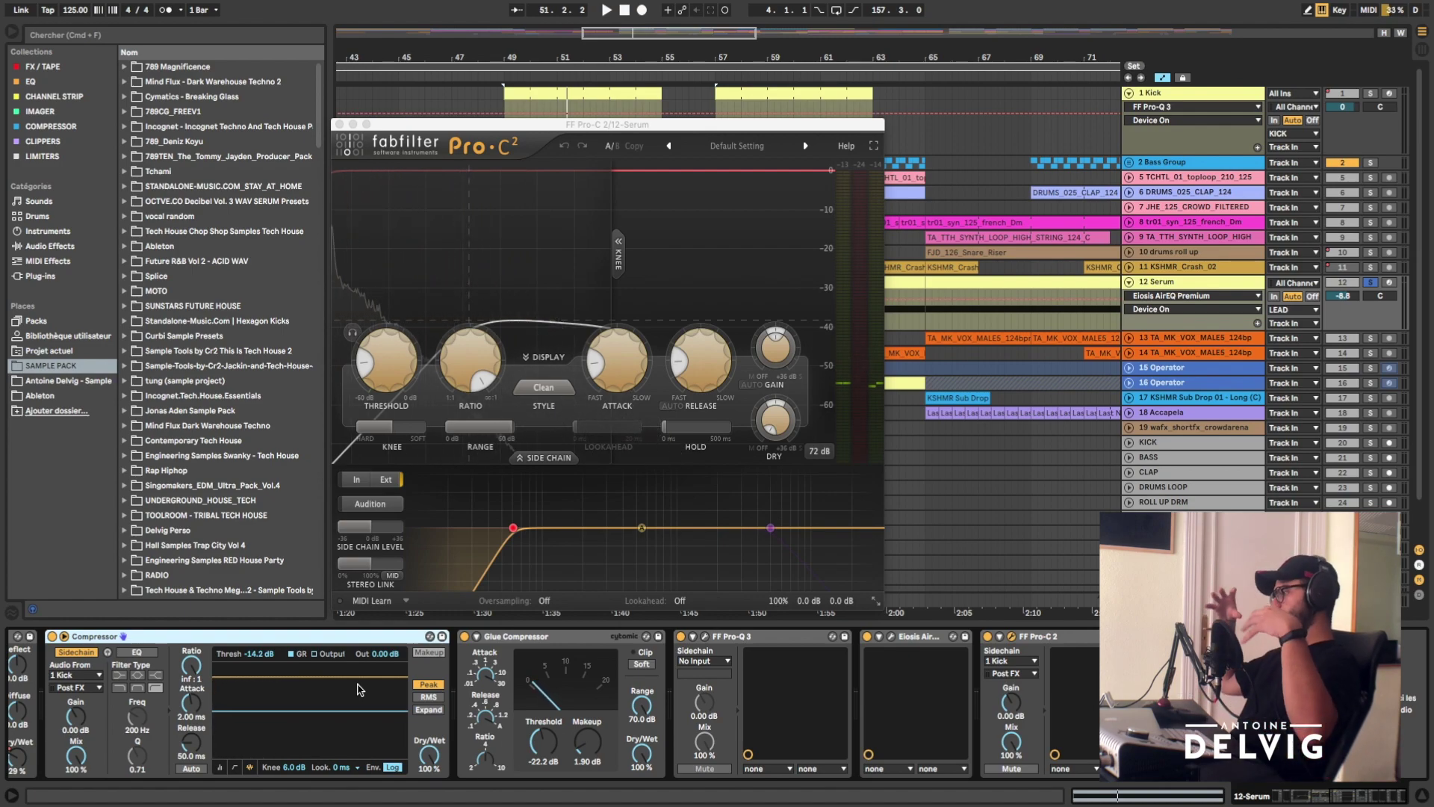
key("super+alt+p")
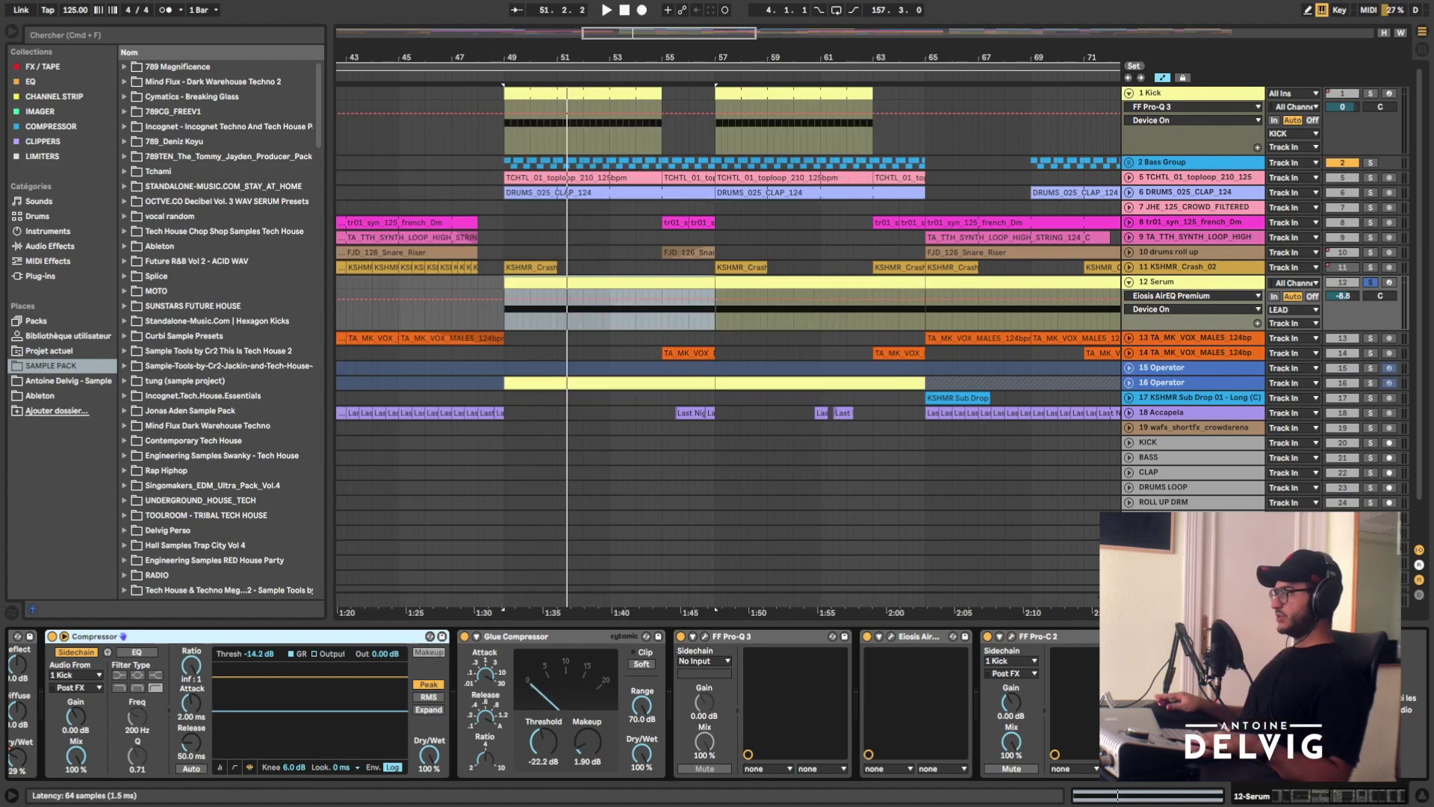
- Open the Serum track's C6-SideChain and play bars 93 to 97 to watch its multiband gain reduction
left_click(1197, 636)
left_click_drag(361, 41, 370, 88)
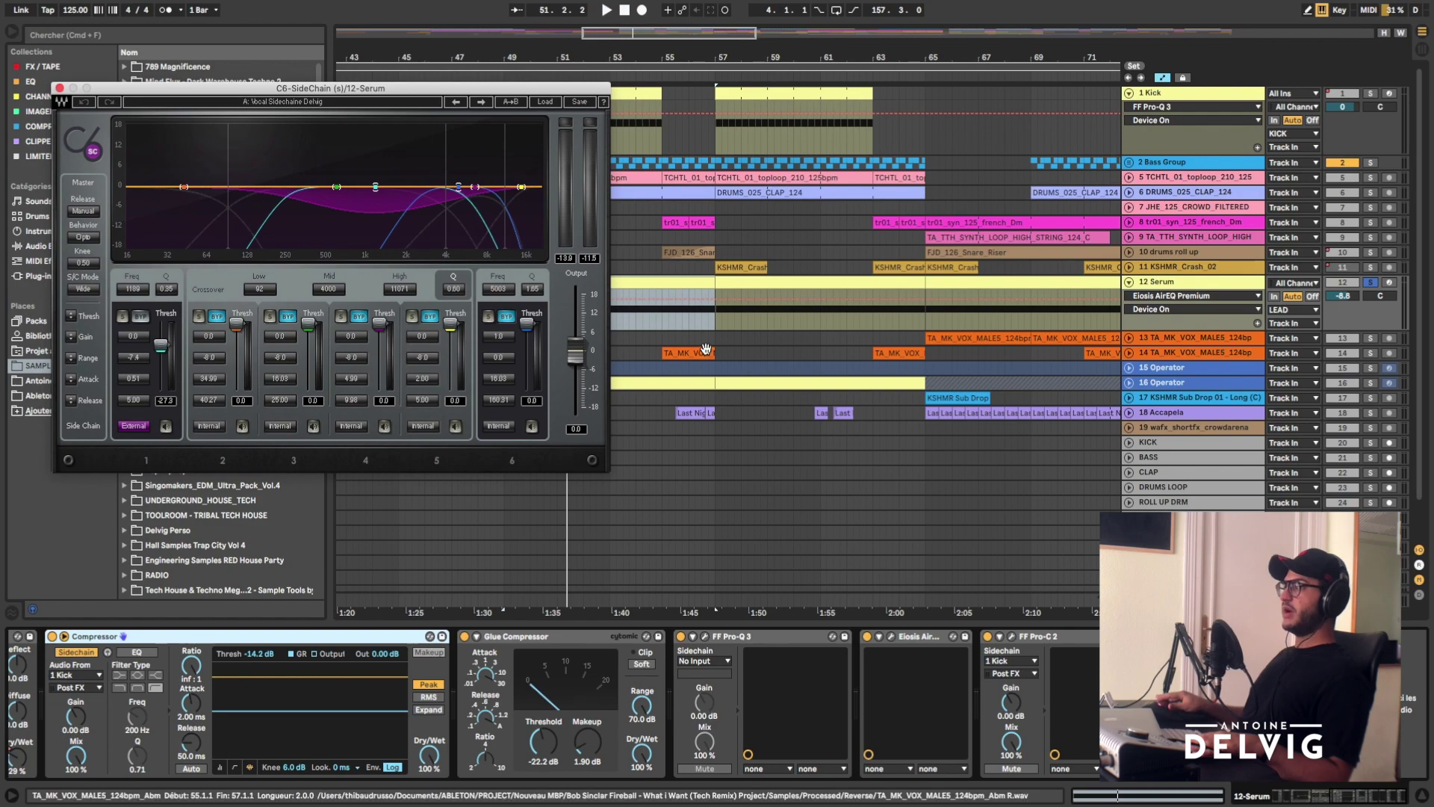
left_click(881, 281)
left_click_drag(996, 57, 816, 30)
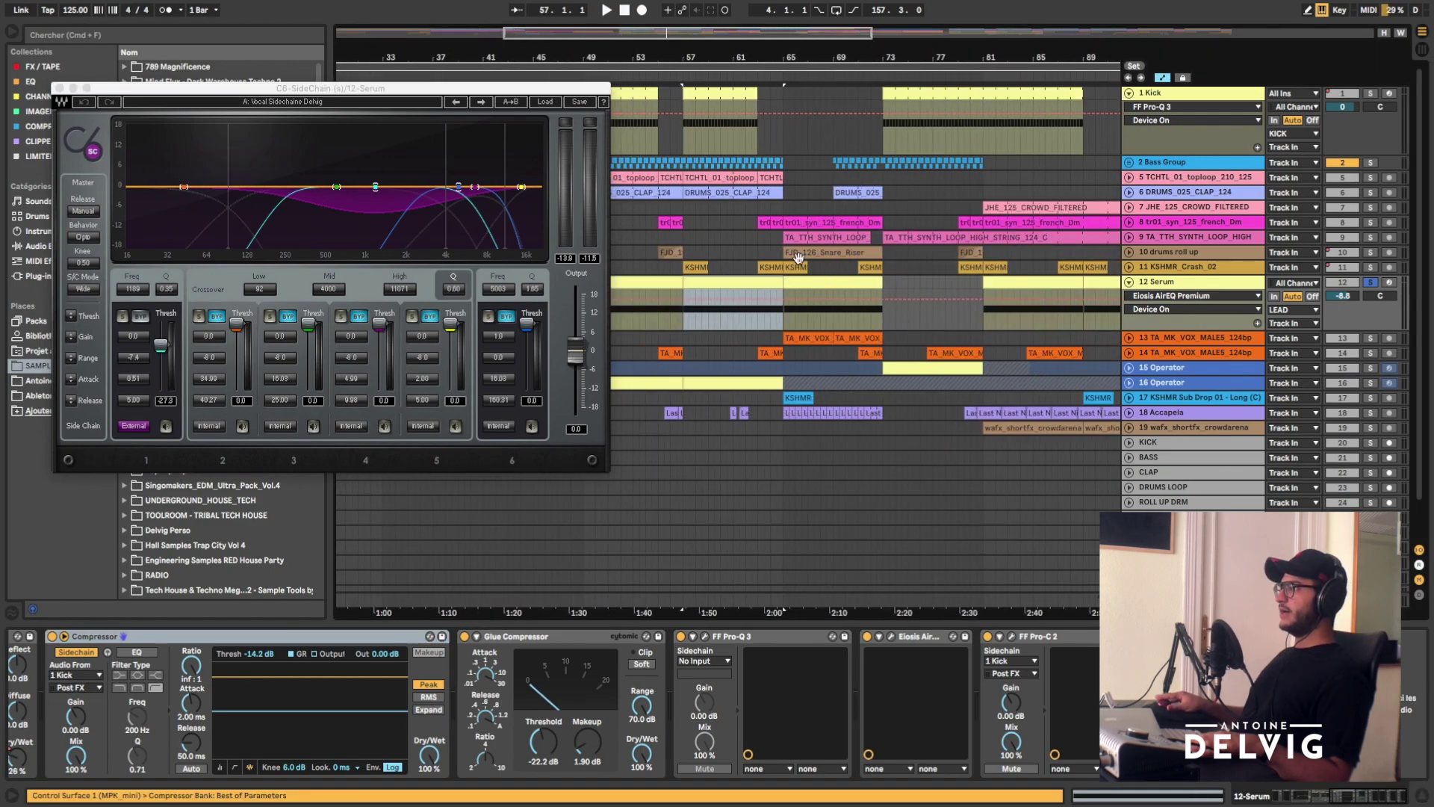
scroll(798, 257, "down", 3)
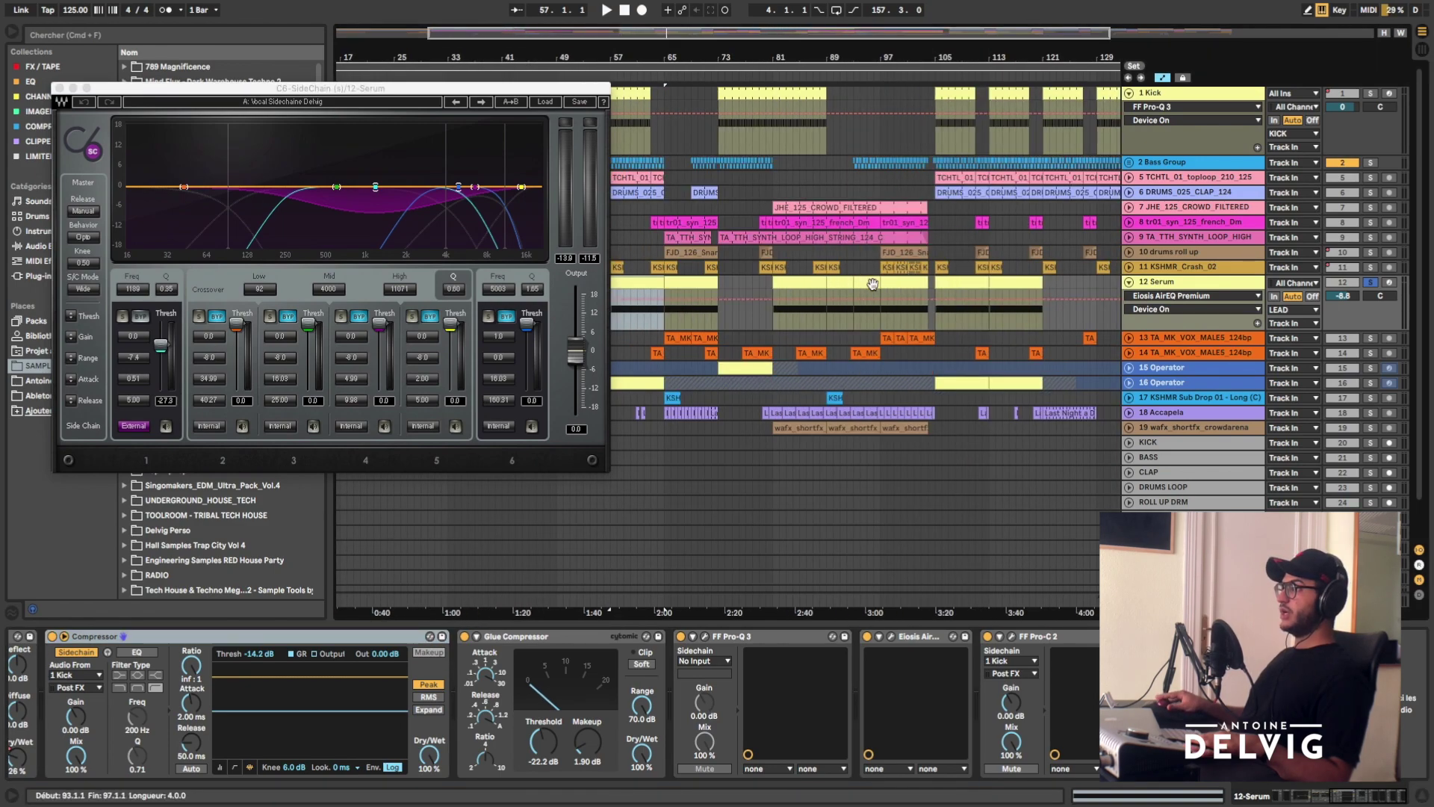
key("space")
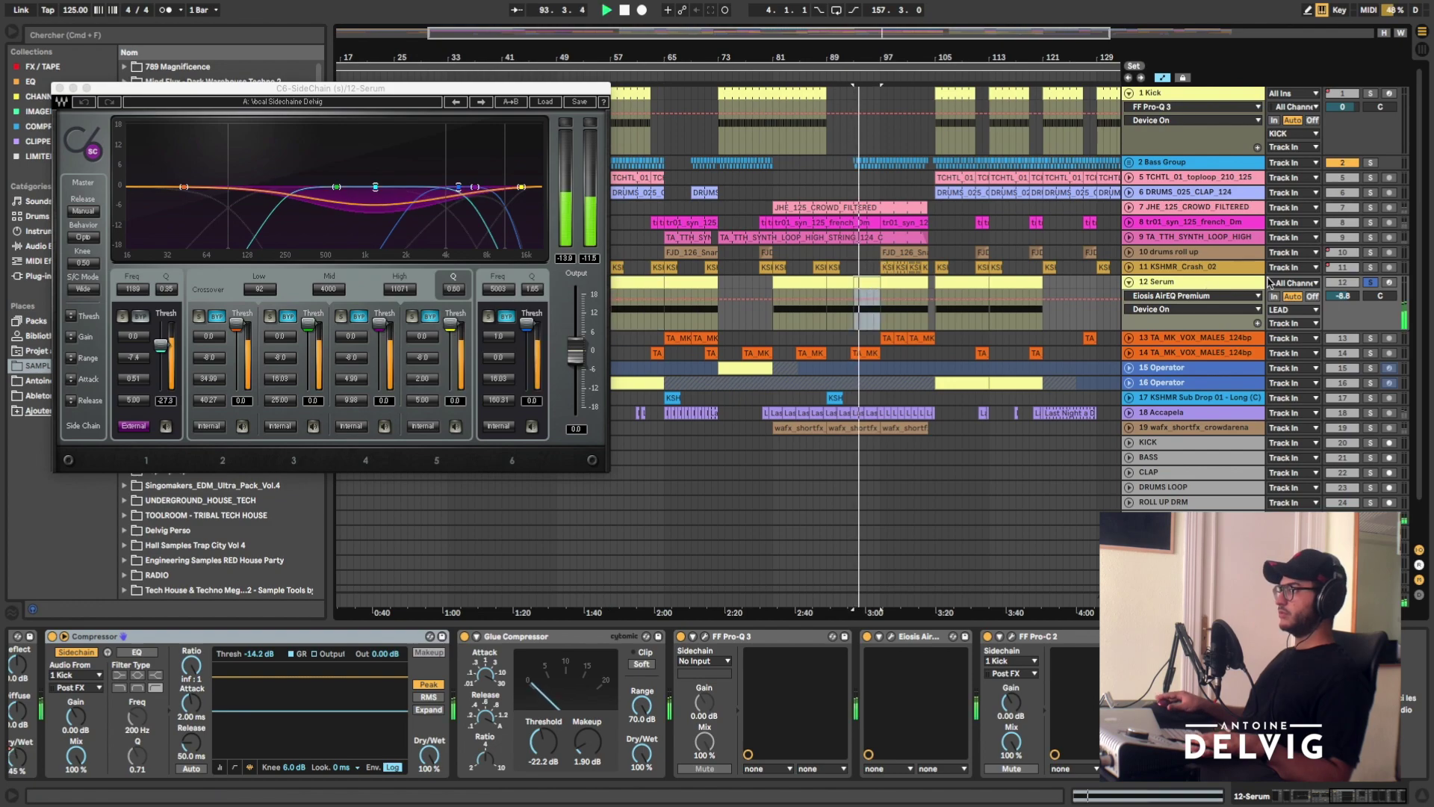
- Unsolo the Serum track, close the C6-SideChain window and fold the track's automation lanes in the arrangement
left_click(1371, 284)
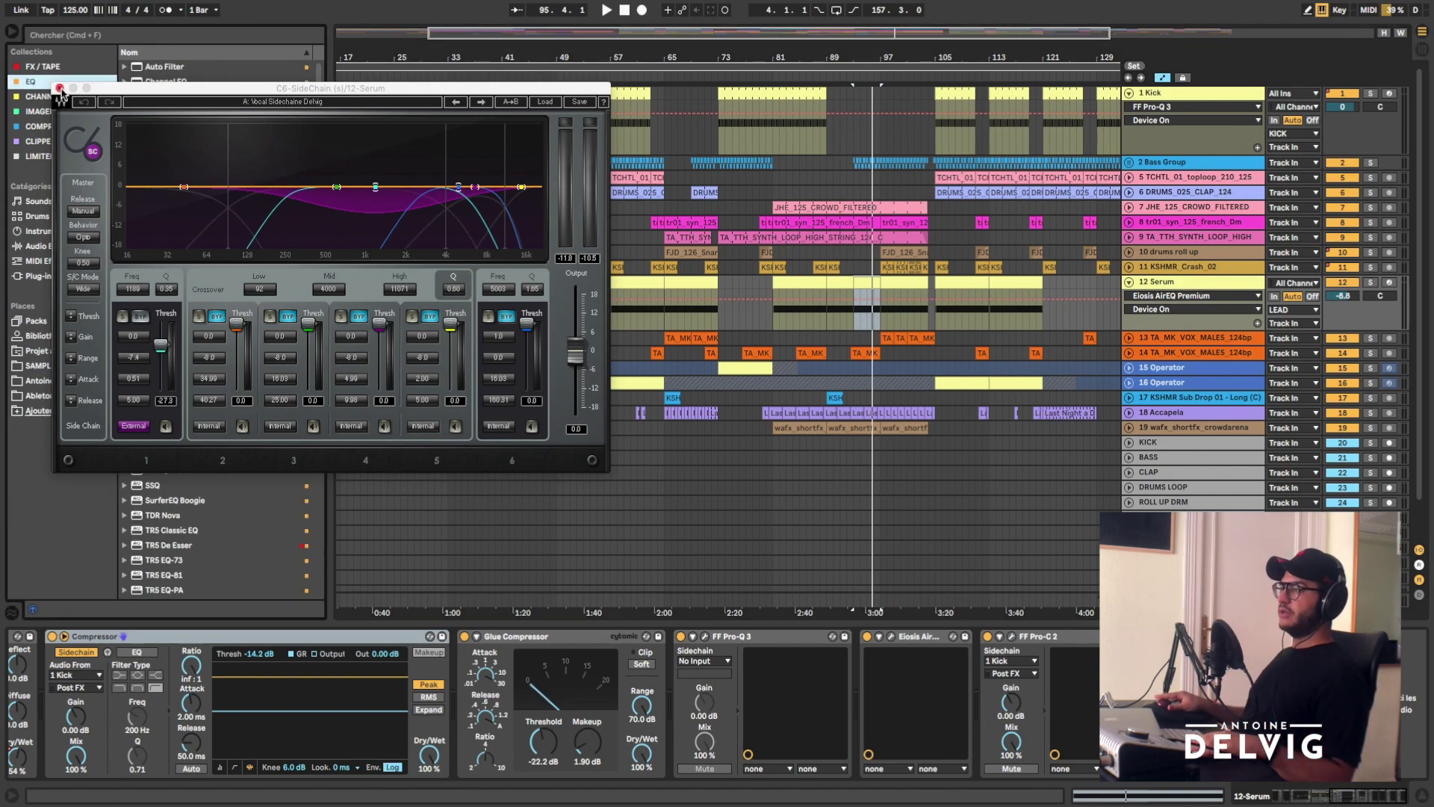
left_click(64, 87)
left_click(42, 276)
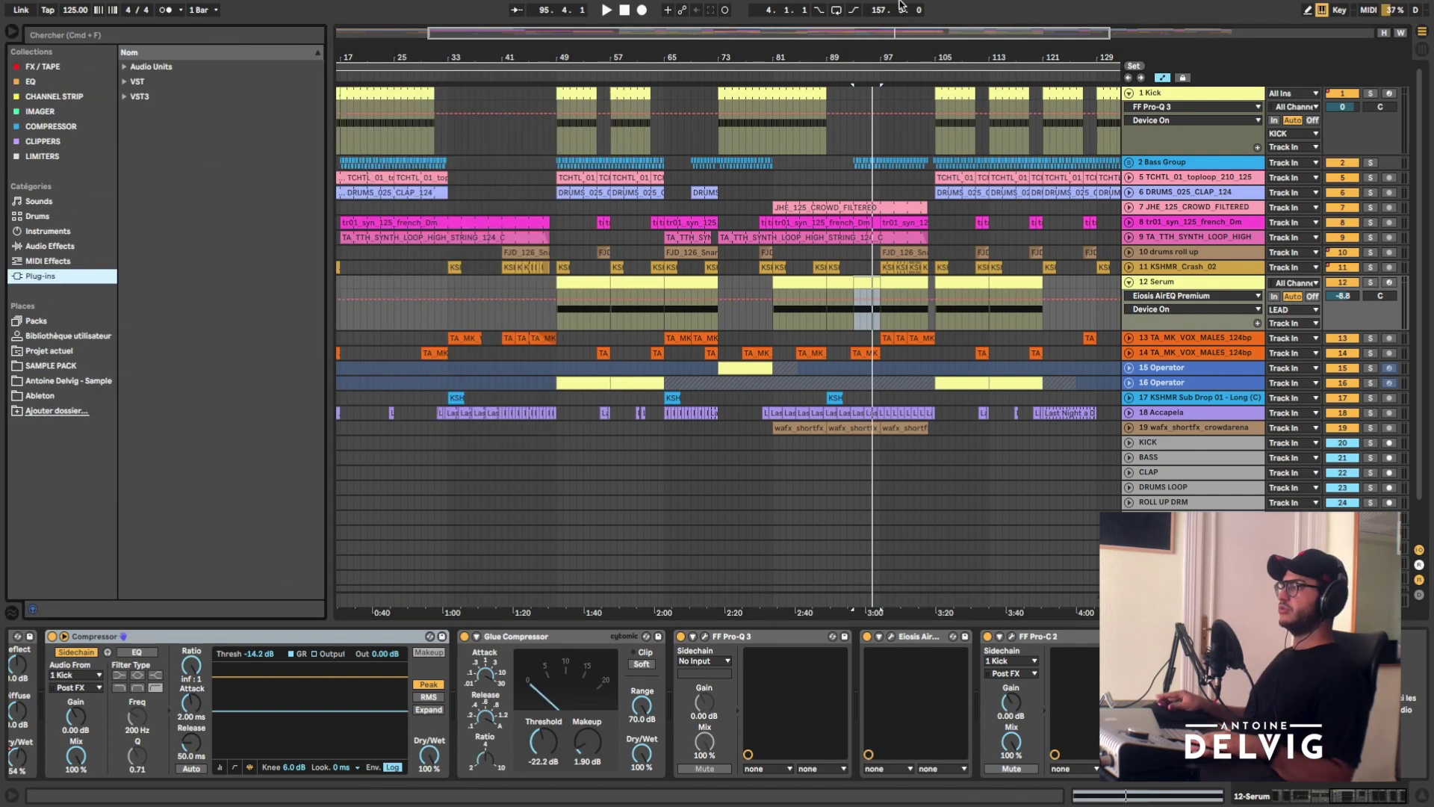
left_click_drag(670, 57, 739, 74)
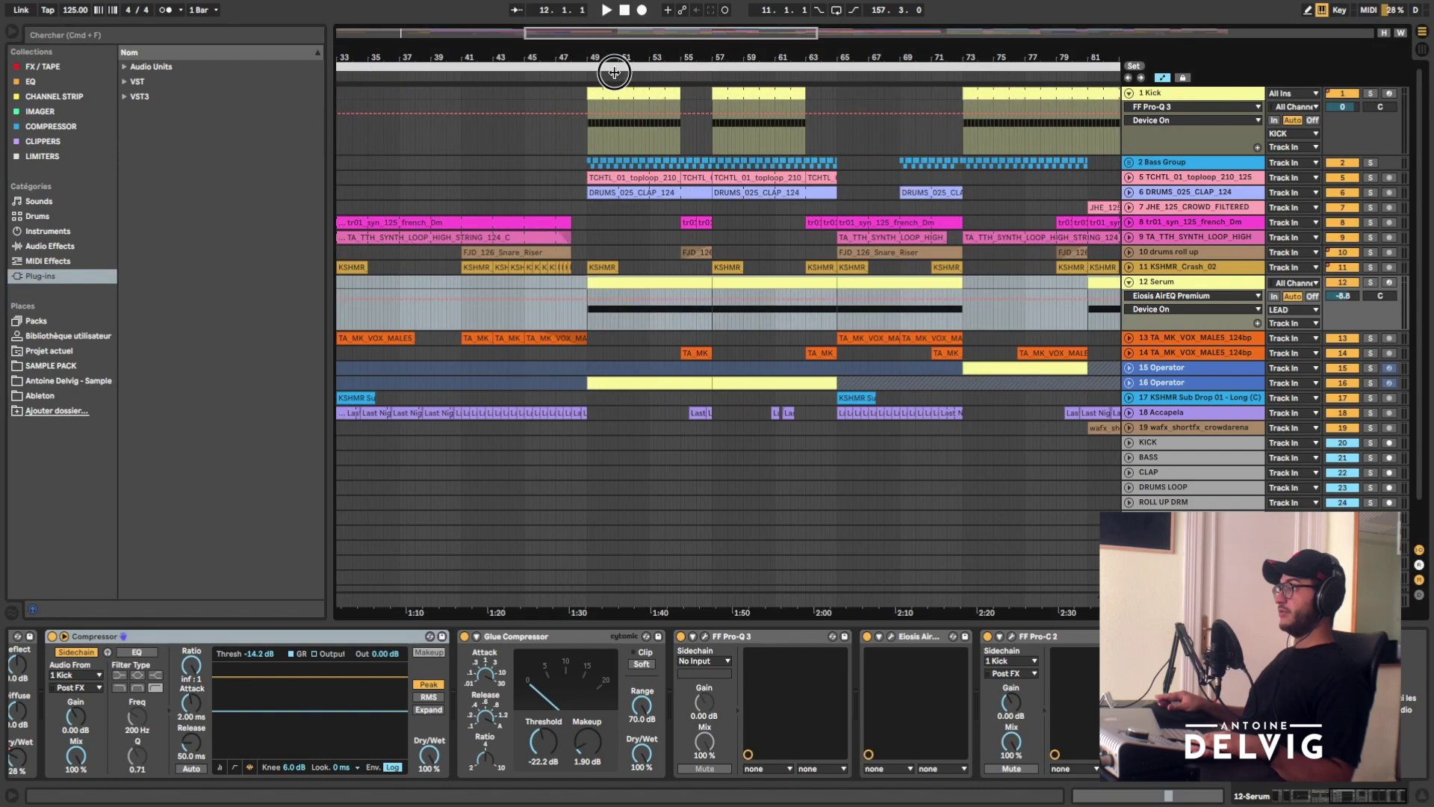
left_click(749, 316)
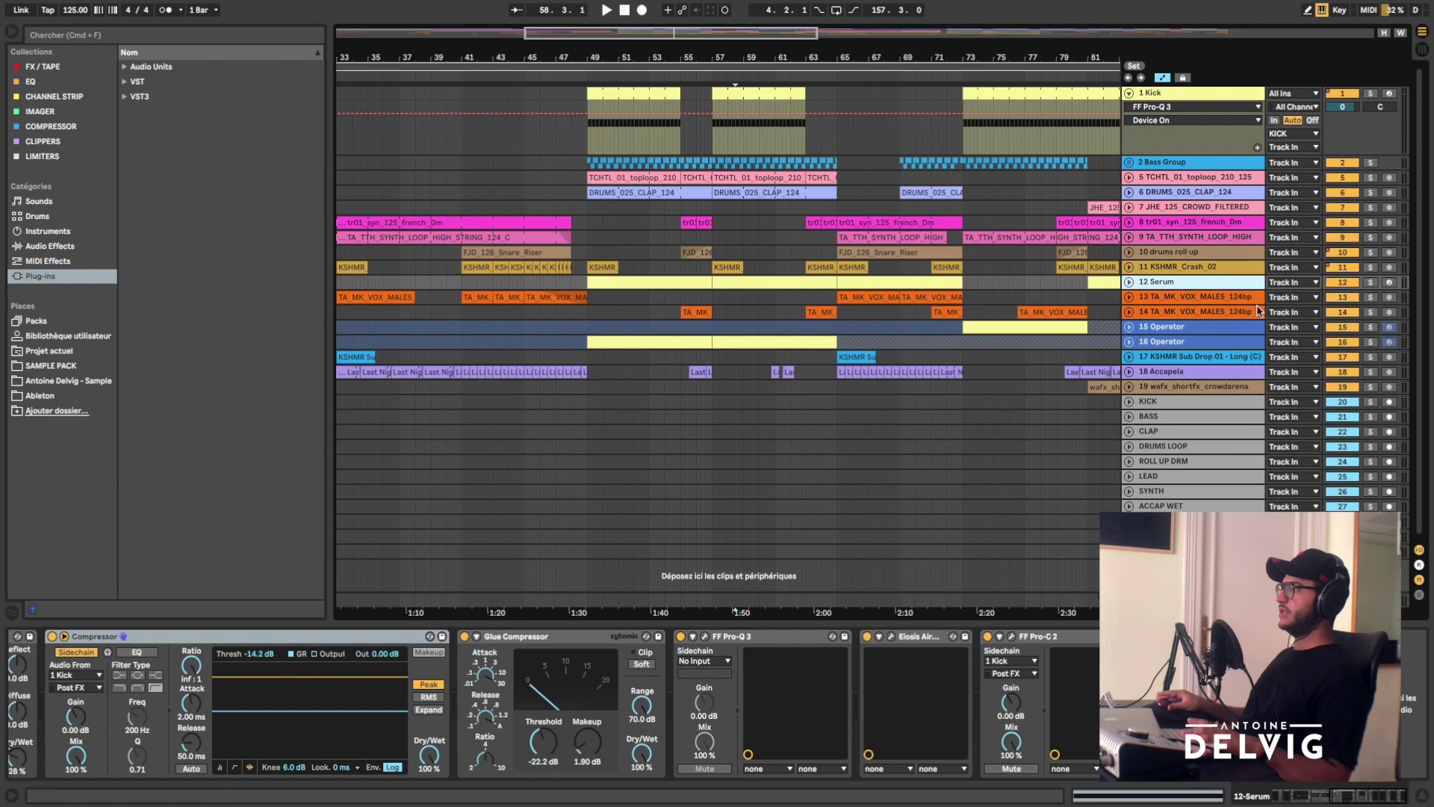
- Solo the 16 Operator track and play its clip from bar 57
left_click(1173, 342)
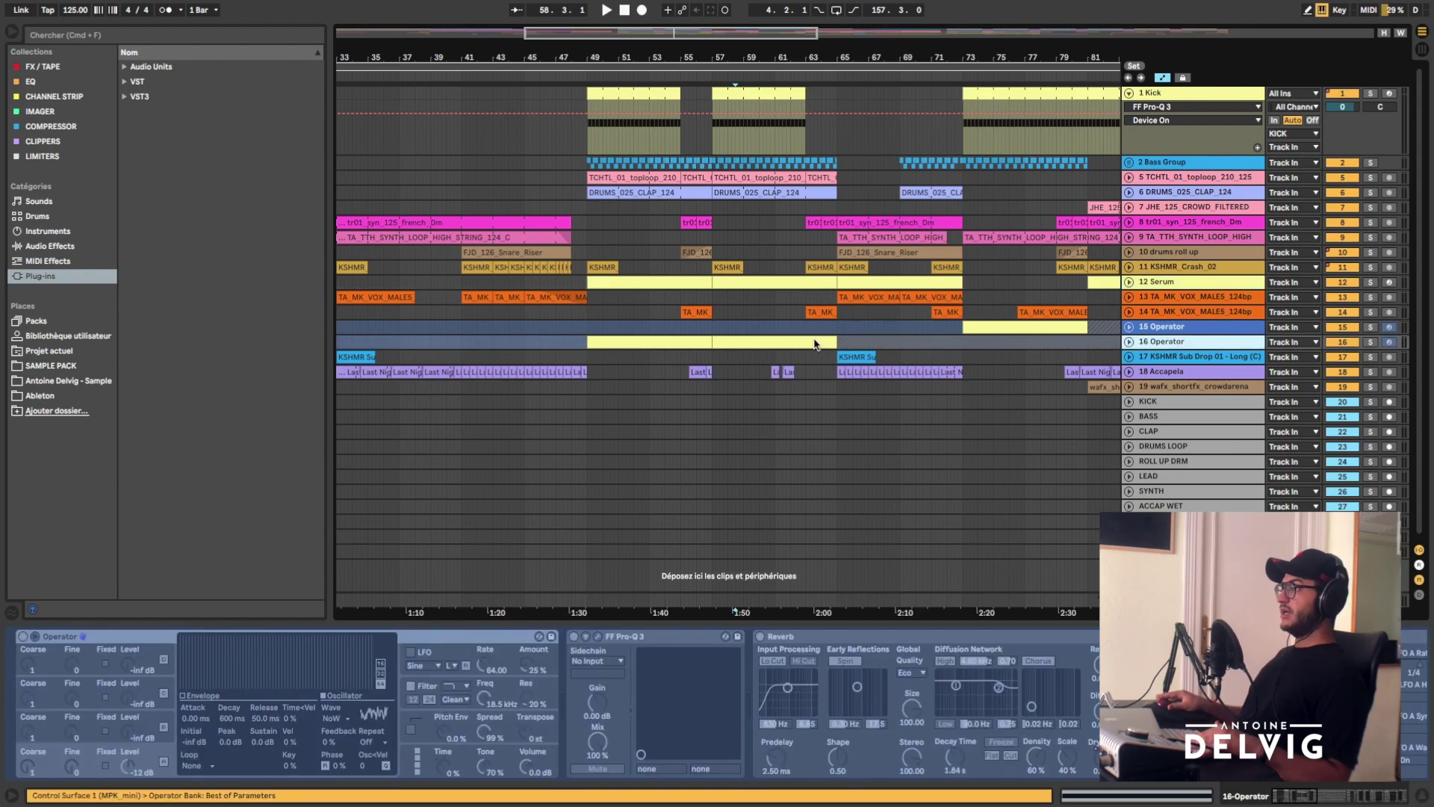
left_click(814, 344)
key("space")
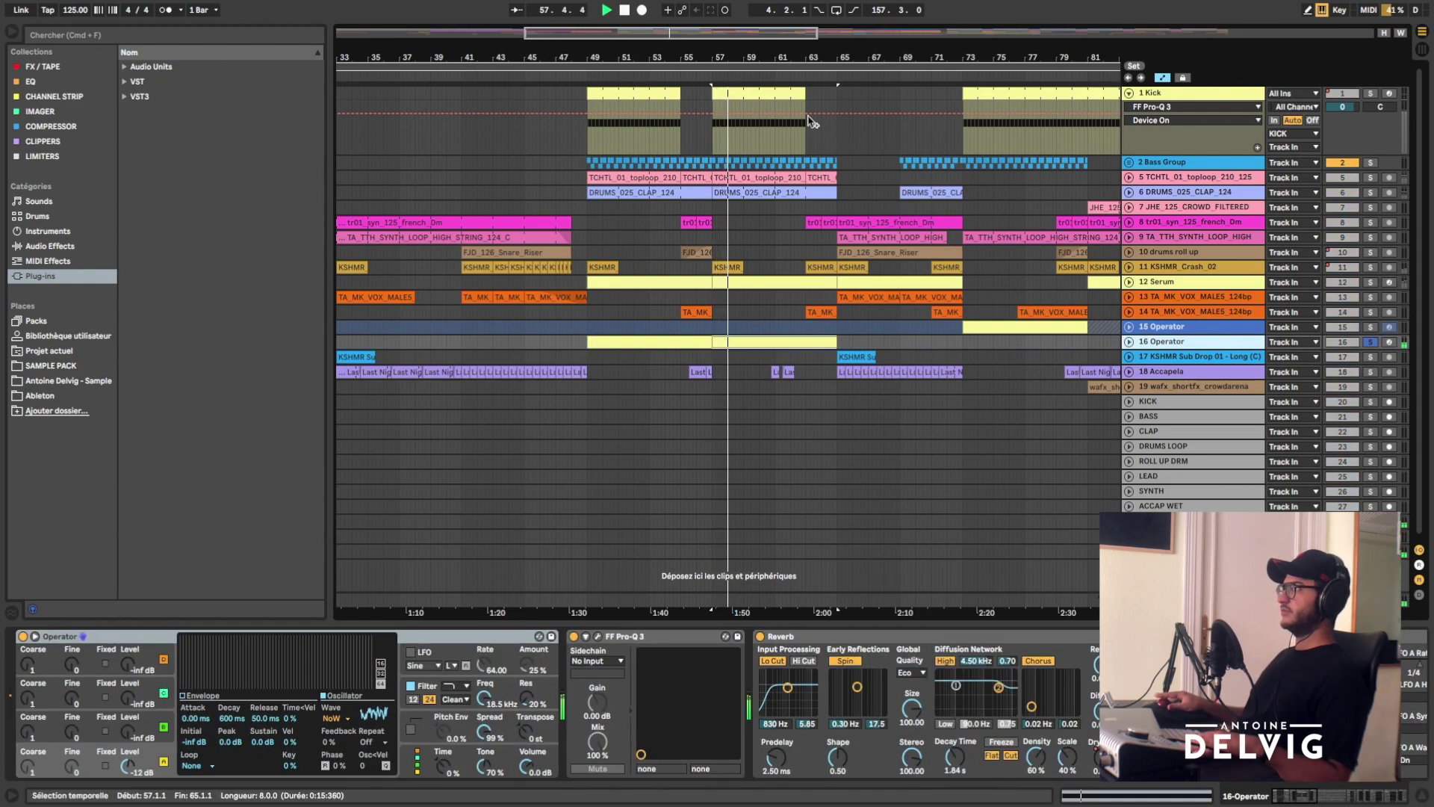
left_click_drag(774, 58, 773, 127)
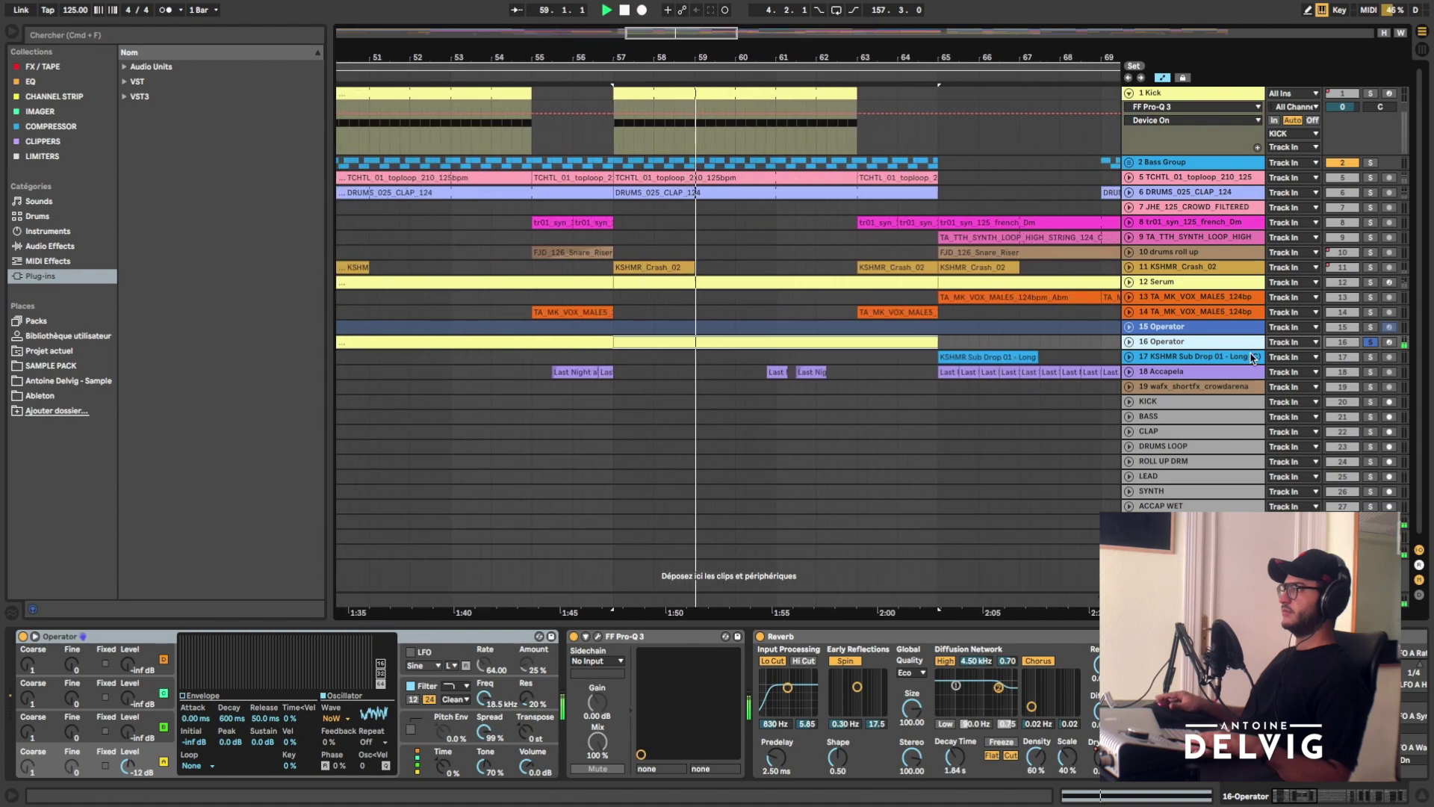
- Open the 16 Operator track's first FabFilter Pro-Q 3, compare the sound with the EQ off and on, and hide its window
key("space")
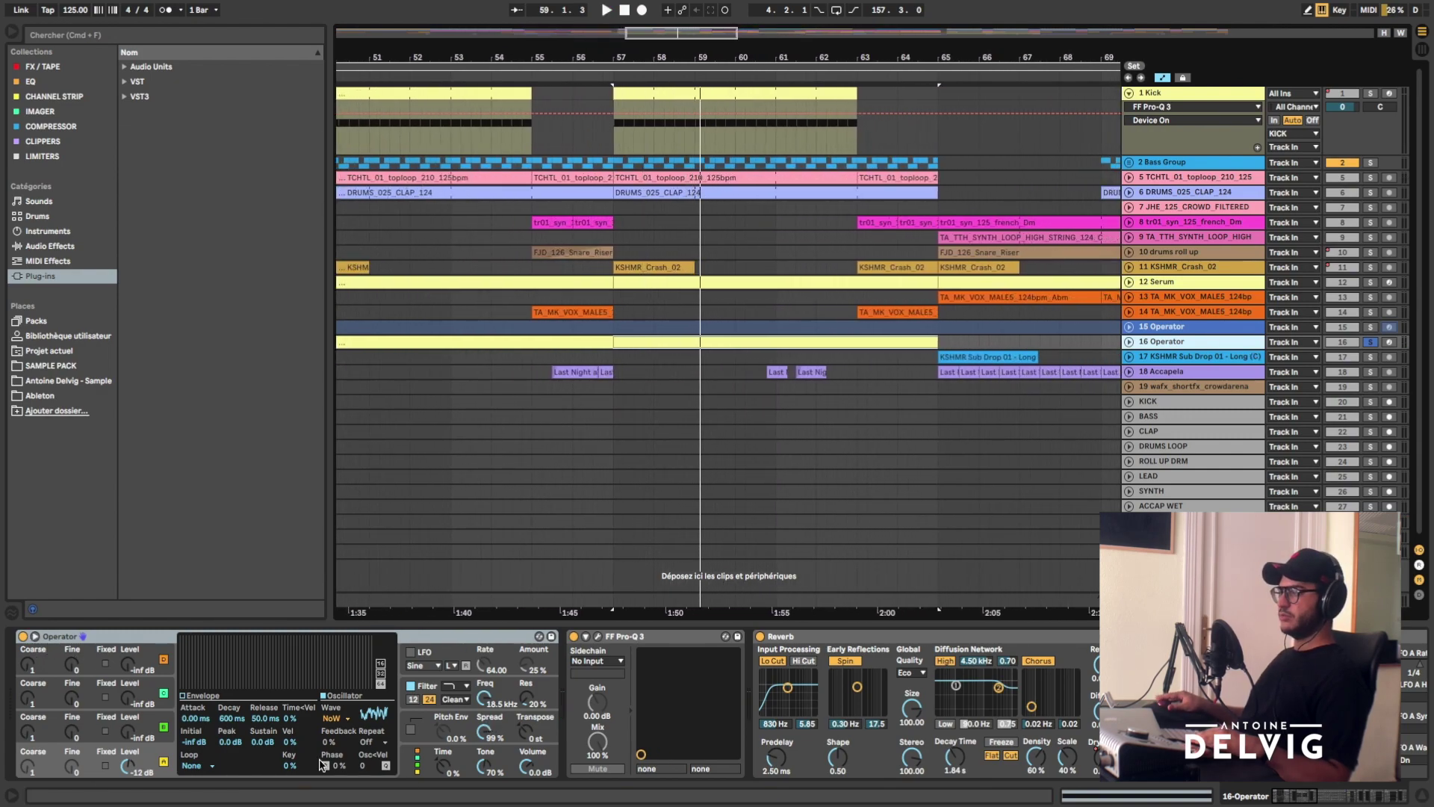
left_click(593, 644)
left_click(597, 637)
key("space")
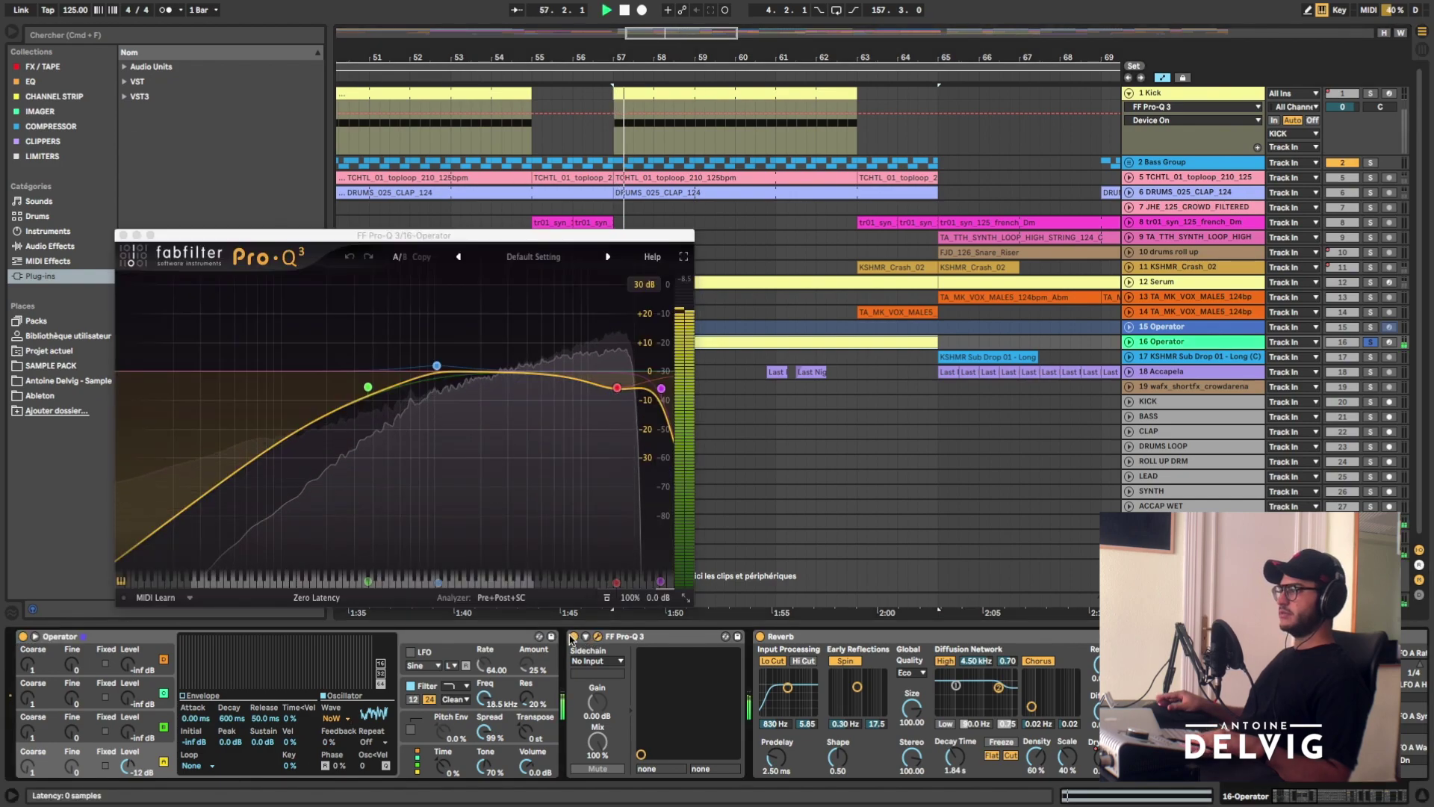
left_click(571, 637)
key("space")
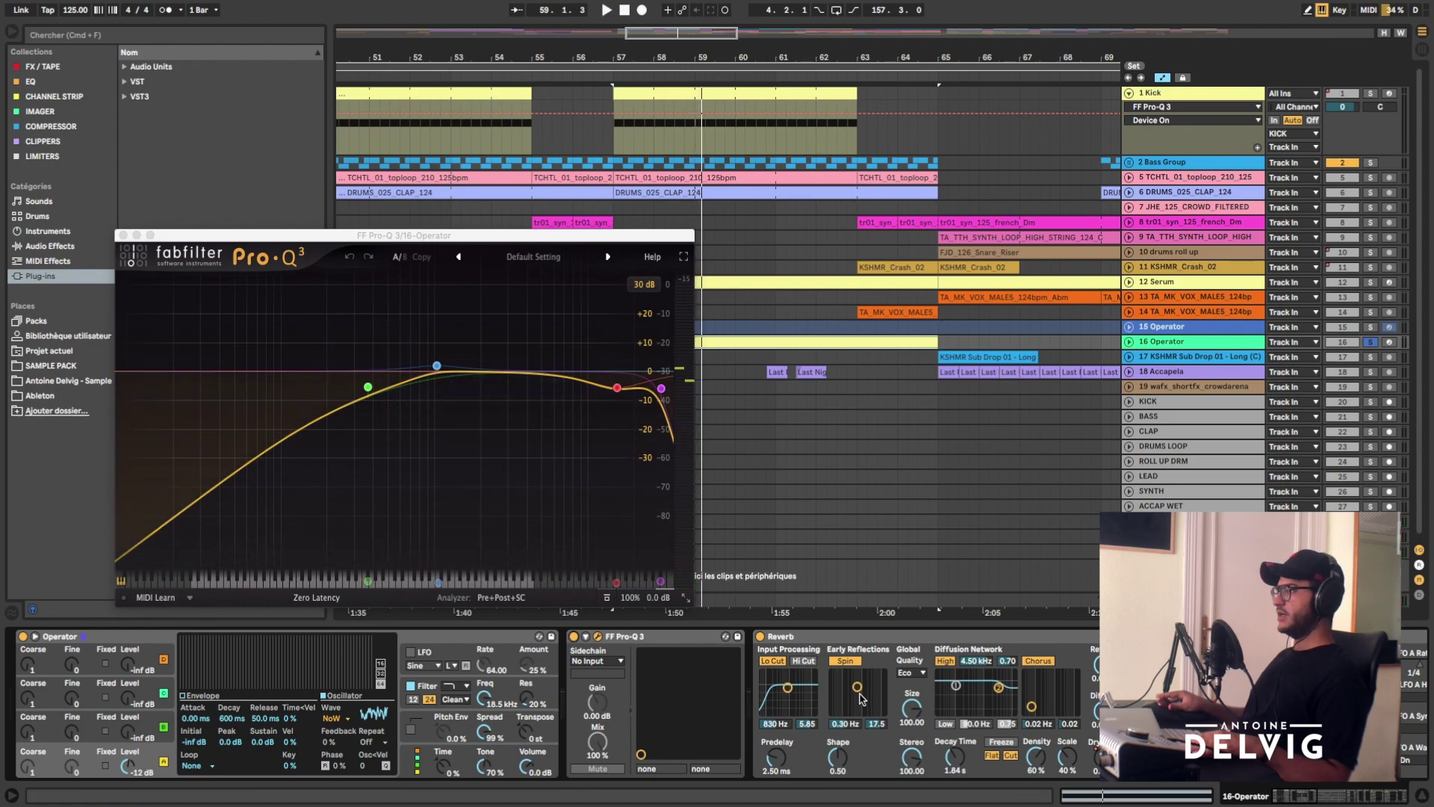
key("alt+super+p")
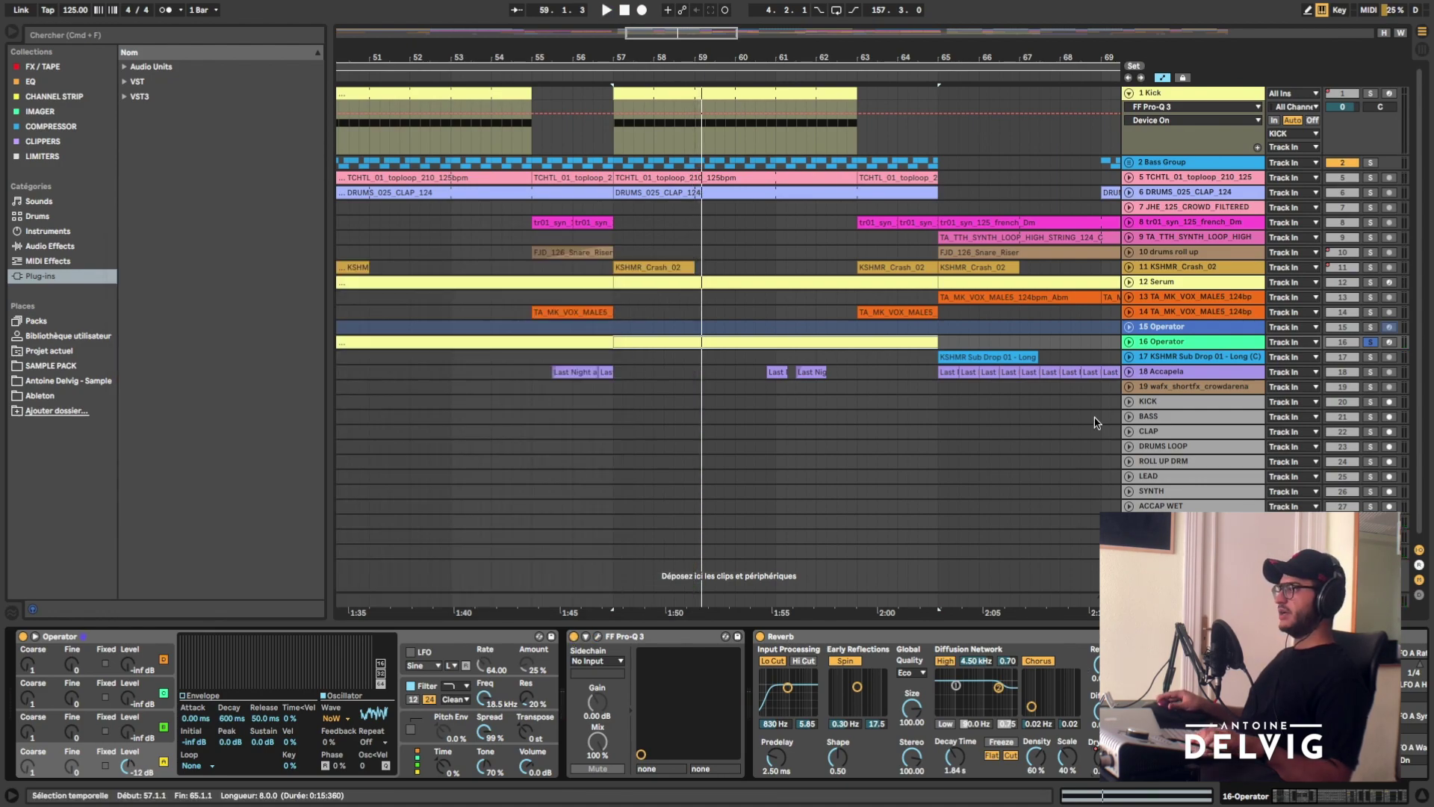
- Unfold the 16 Operator track to show its Reverb Dry/Wet automation and play the build-up from bar 61
left_click(1129, 342)
key("space")
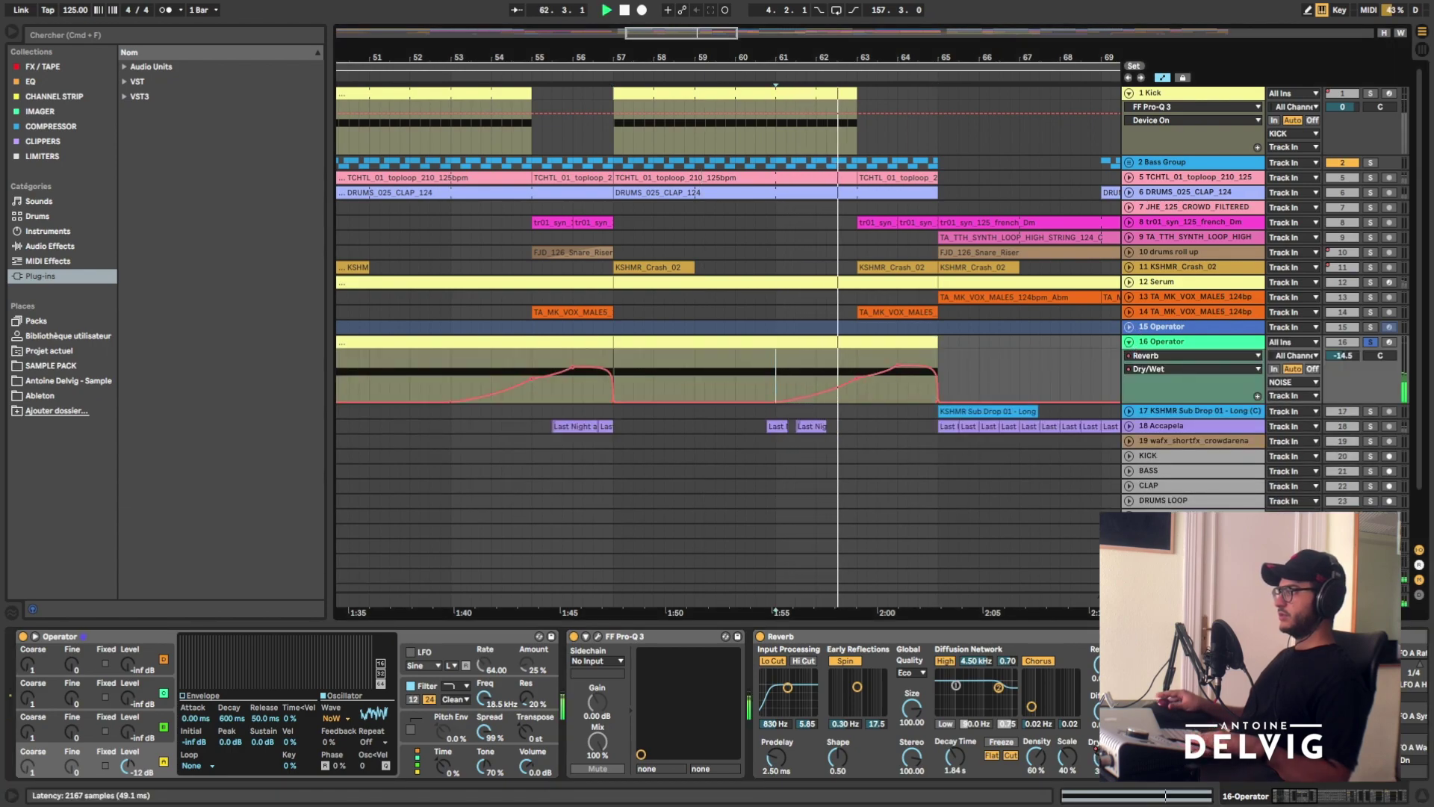
key("super+alt+p")
- Inspect the 16 Operator track's UAD Moog Multimode Filter XL while playing from bar 63, and close its window
left_click_drag(929, 350, 245, 171)
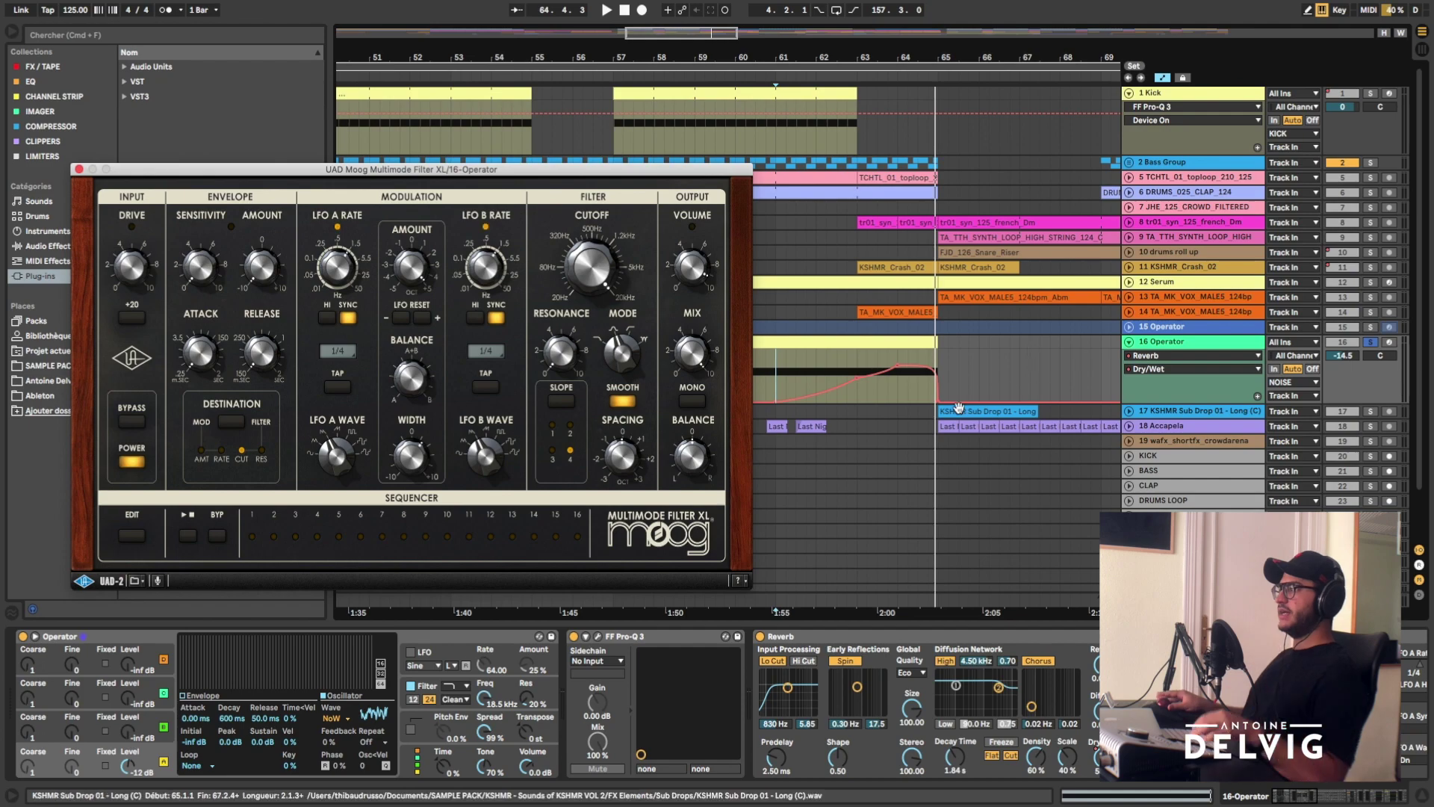
left_click(891, 385)
left_click(857, 396)
key("space")
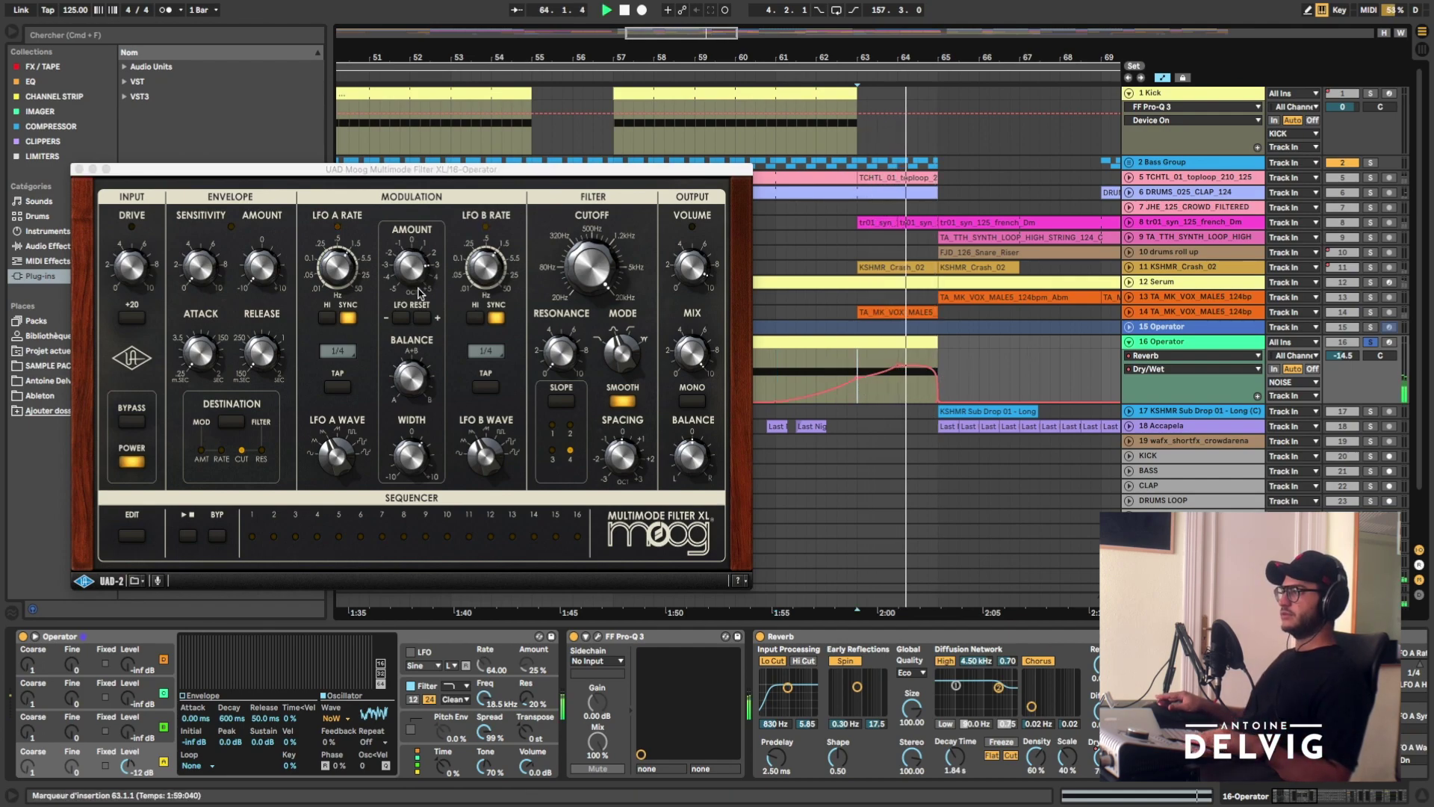
key("space")
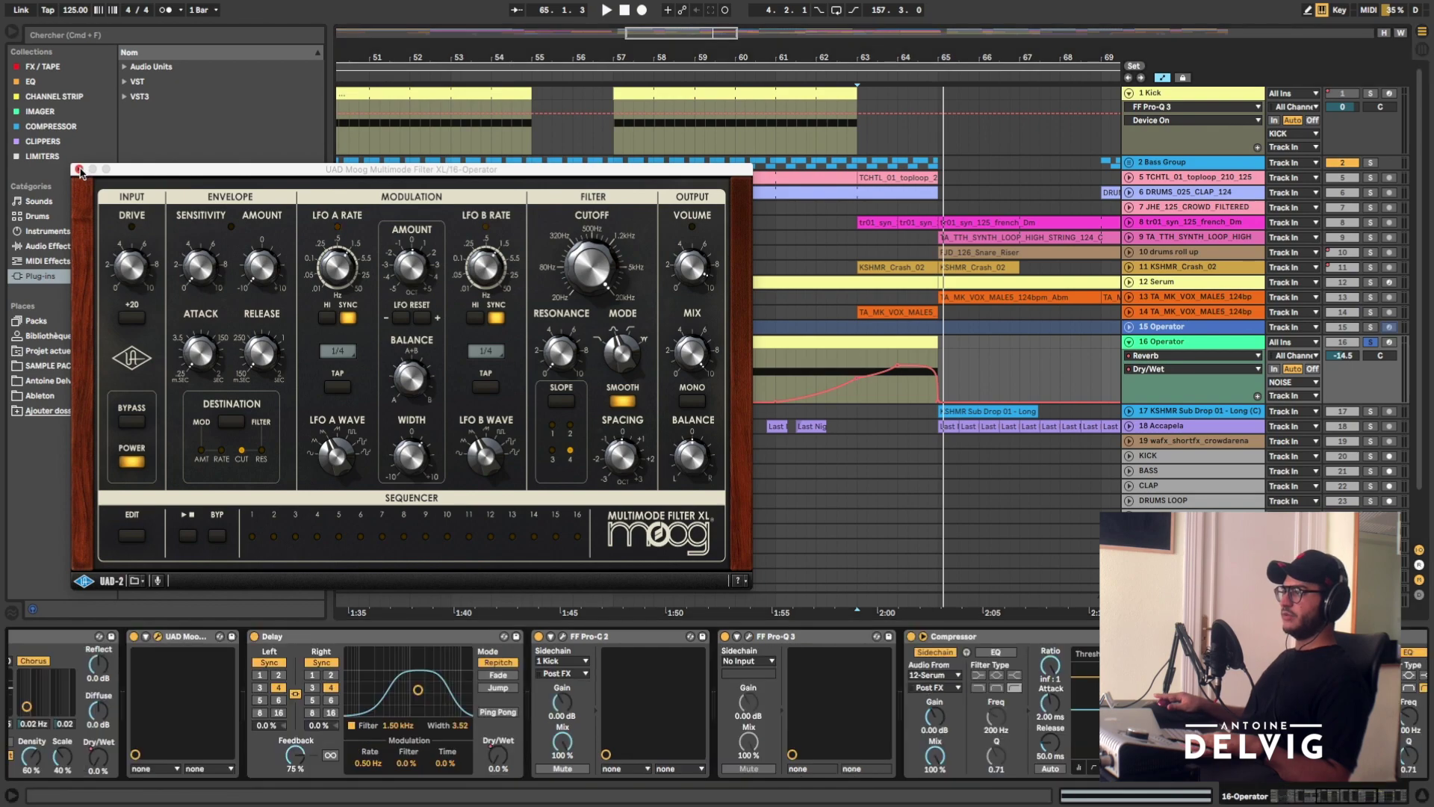
left_click(79, 170)
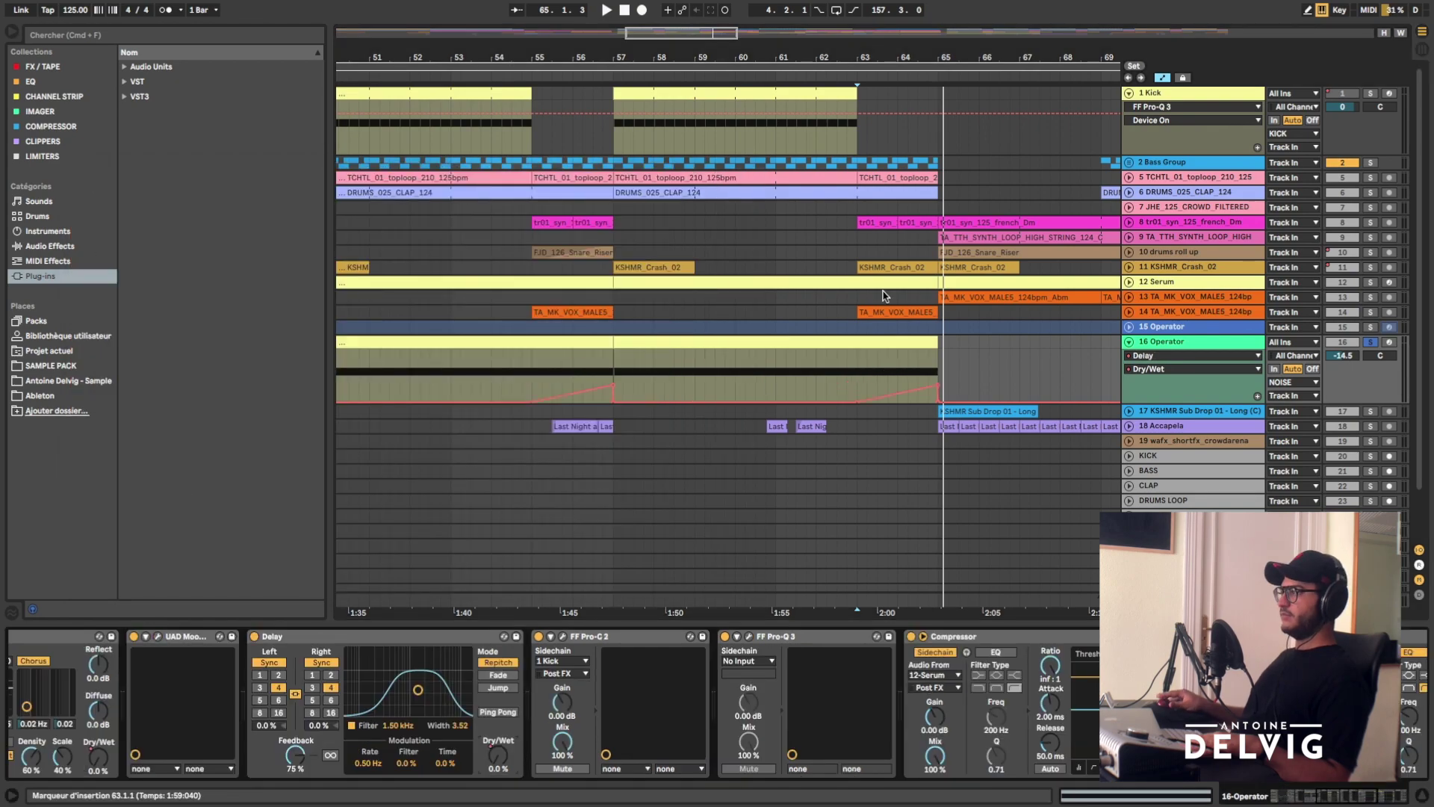
- Unfold the automation lanes of tracks 8 and 14, unsolo the 16 Operator track and play the full transition from bar 63
key("space")
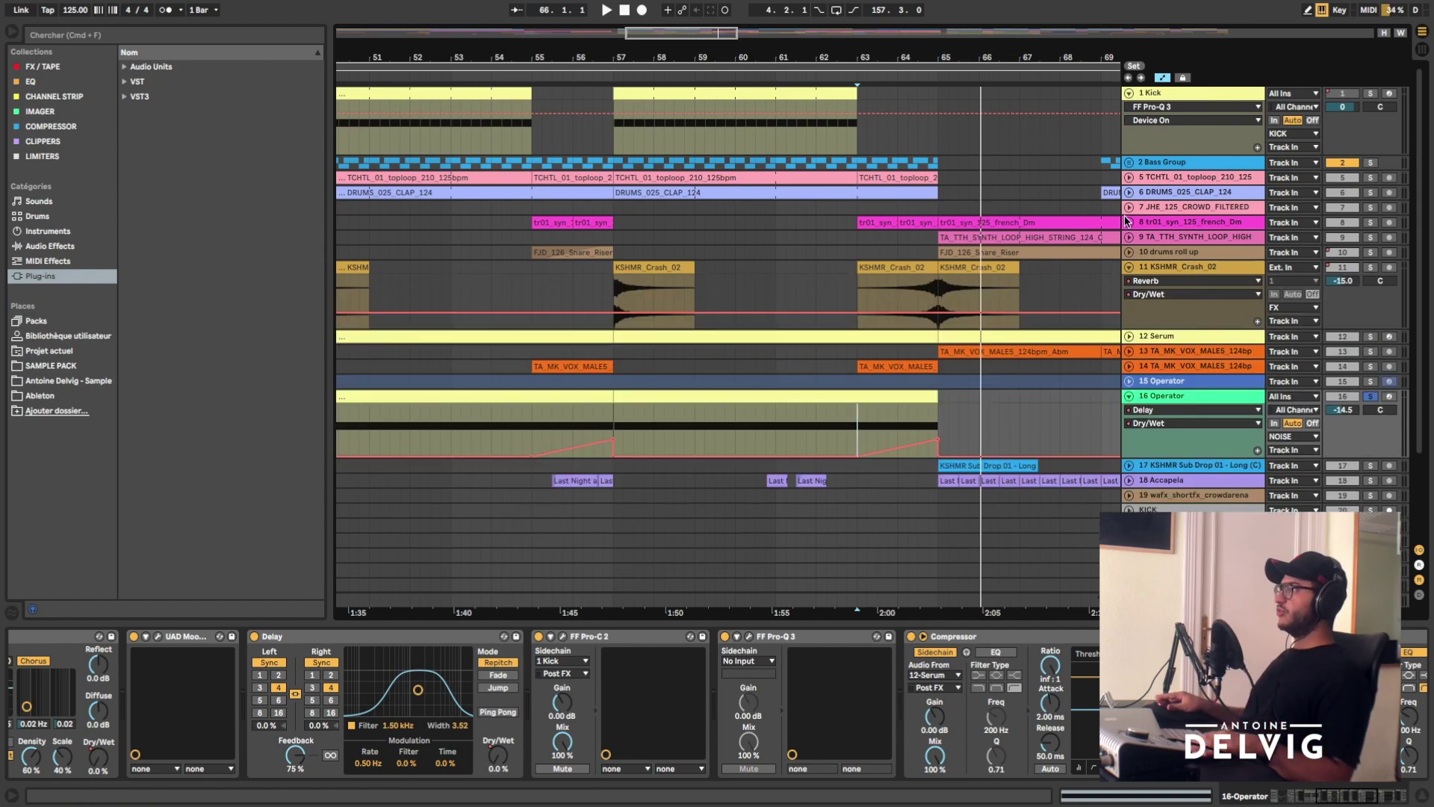
left_click(1128, 222)
left_click(1129, 424)
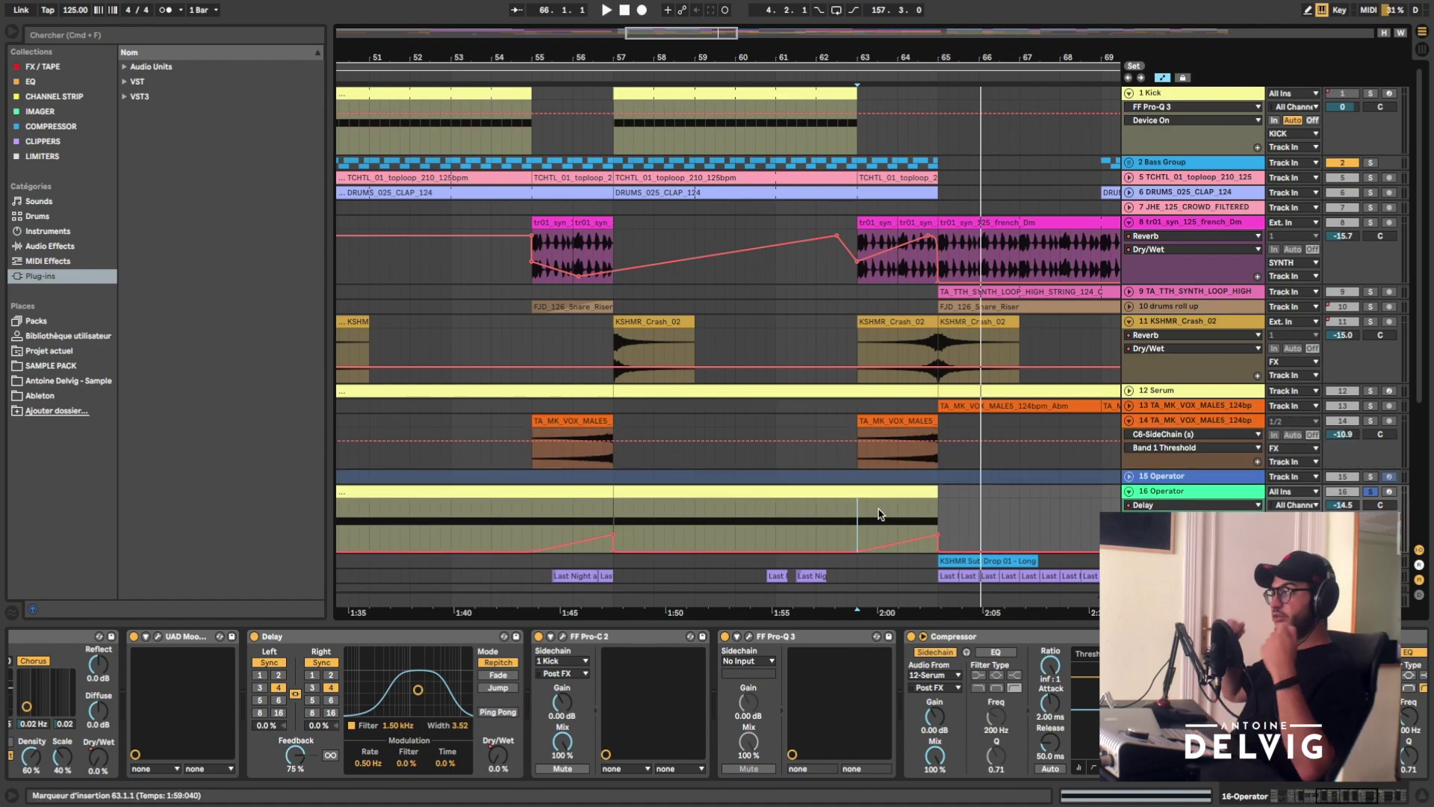
key("space")
left_click(1371, 491)
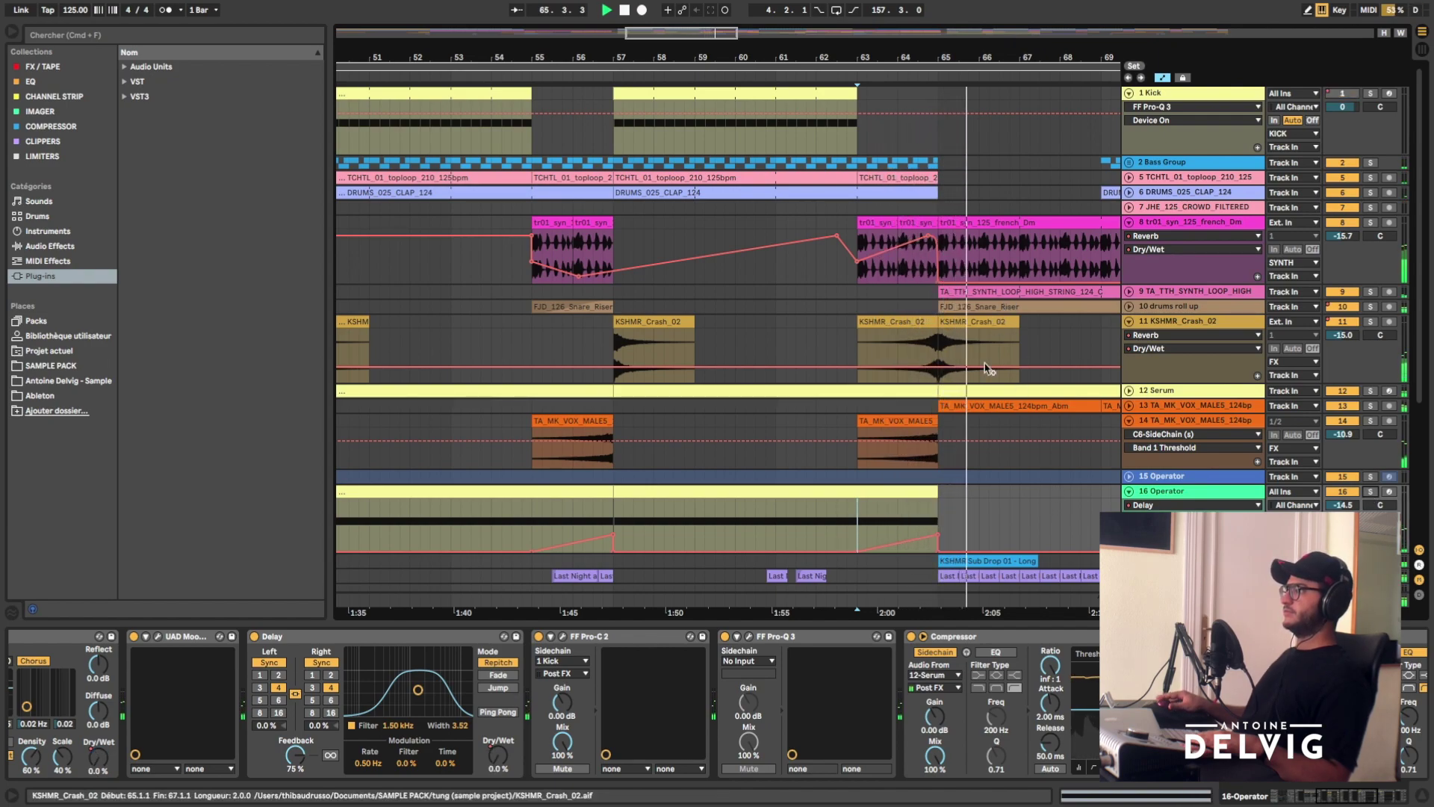
- Open the 16 Operator track's FabFilter Pro-C 2, play from bar 57 to watch its kick-triggered sidechain compression, and close its window
left_click(899, 486)
key("space")
left_click(417, 635)
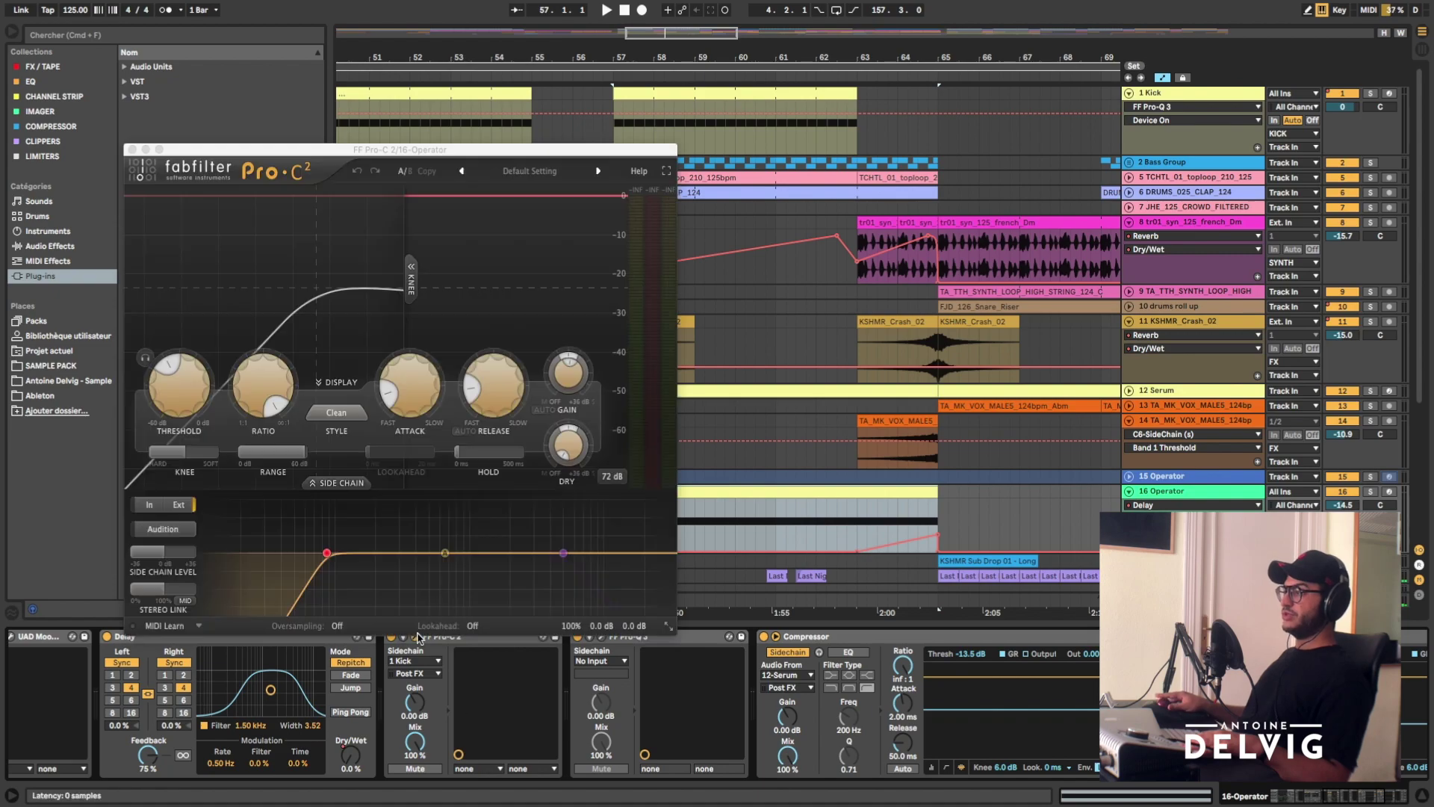
key("space")
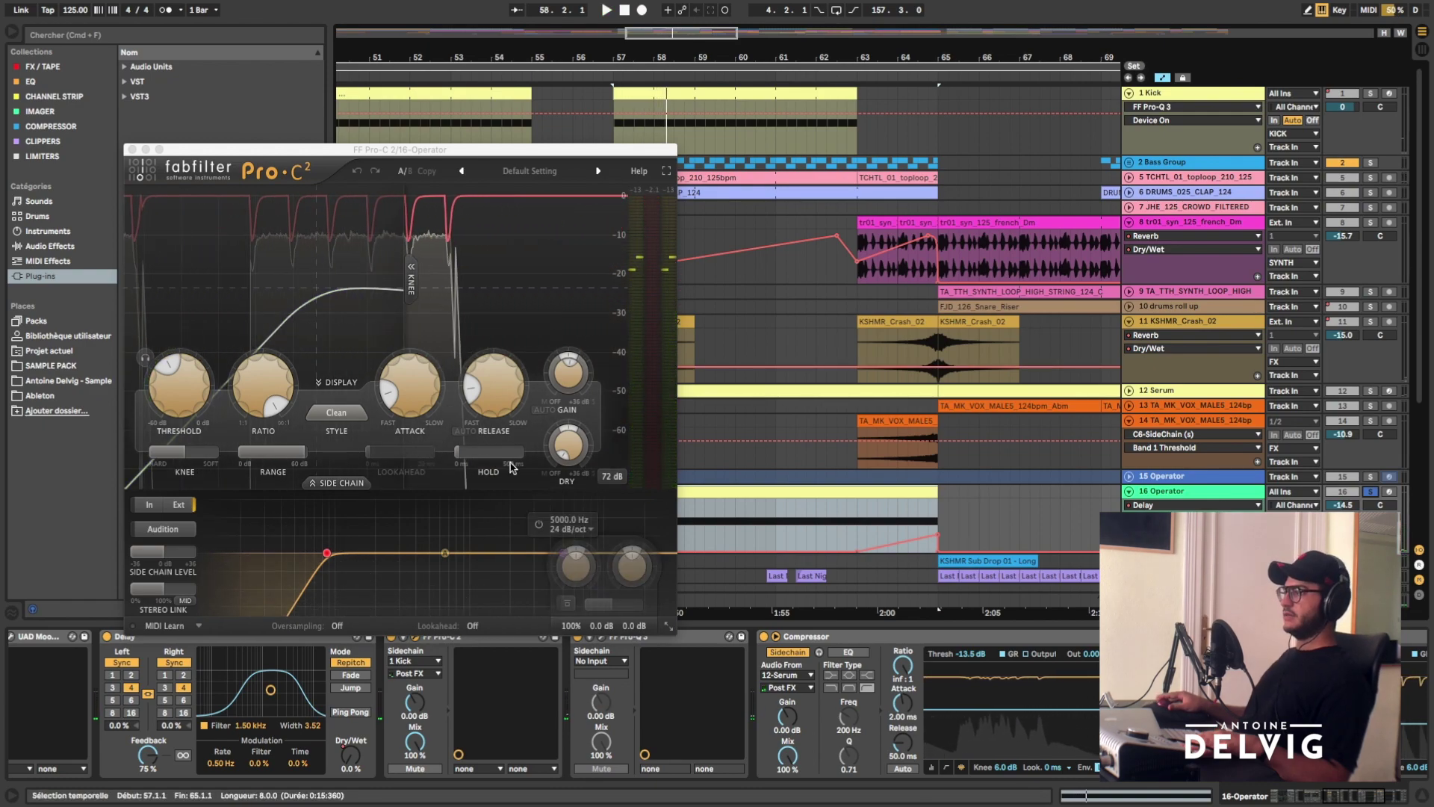
left_click(132, 149)
- Open the 16 Operator track's second FabFilter Pro-Q 3, inspect its dynamic bands and compare playback with the EQ off and on
left_click(600, 635)
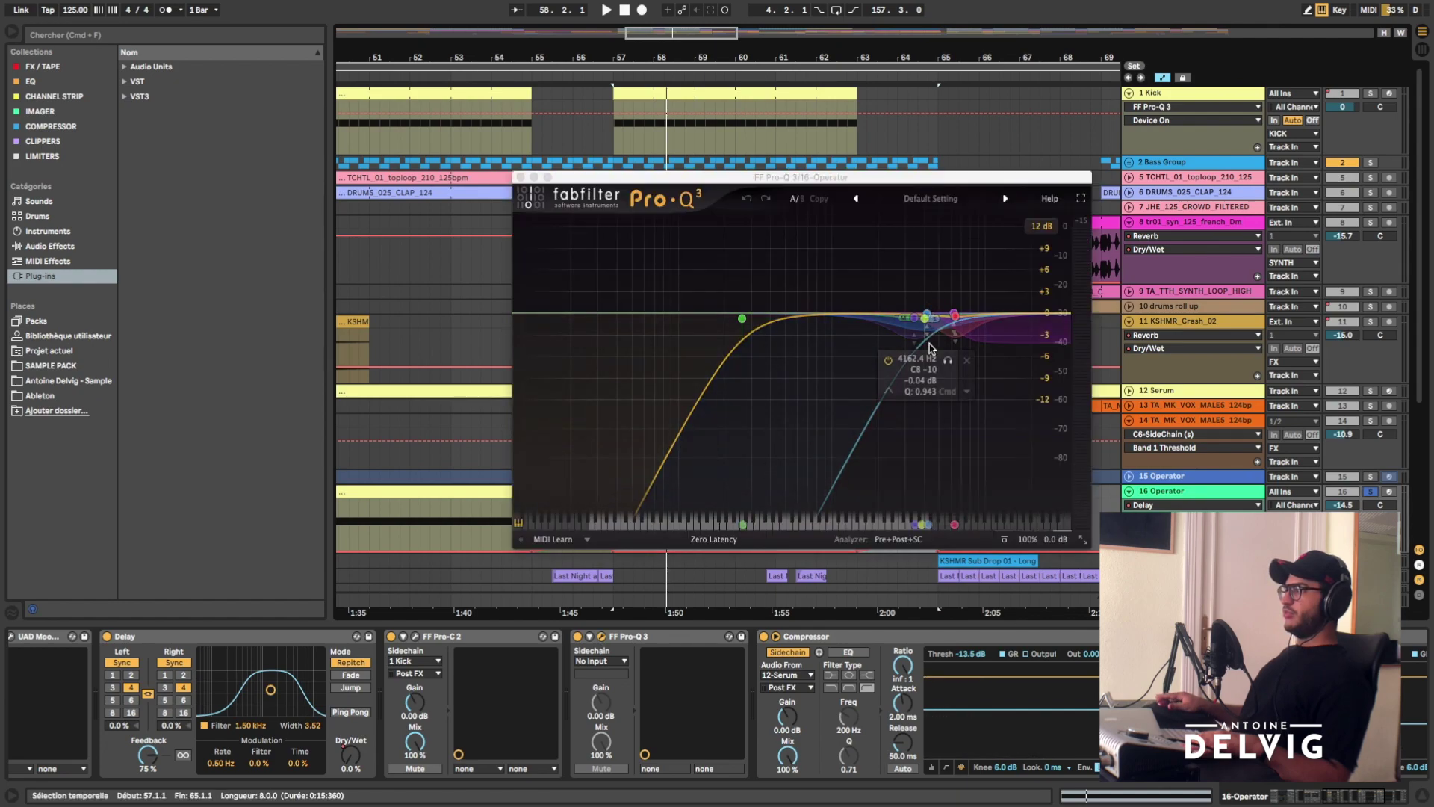
left_click(928, 318)
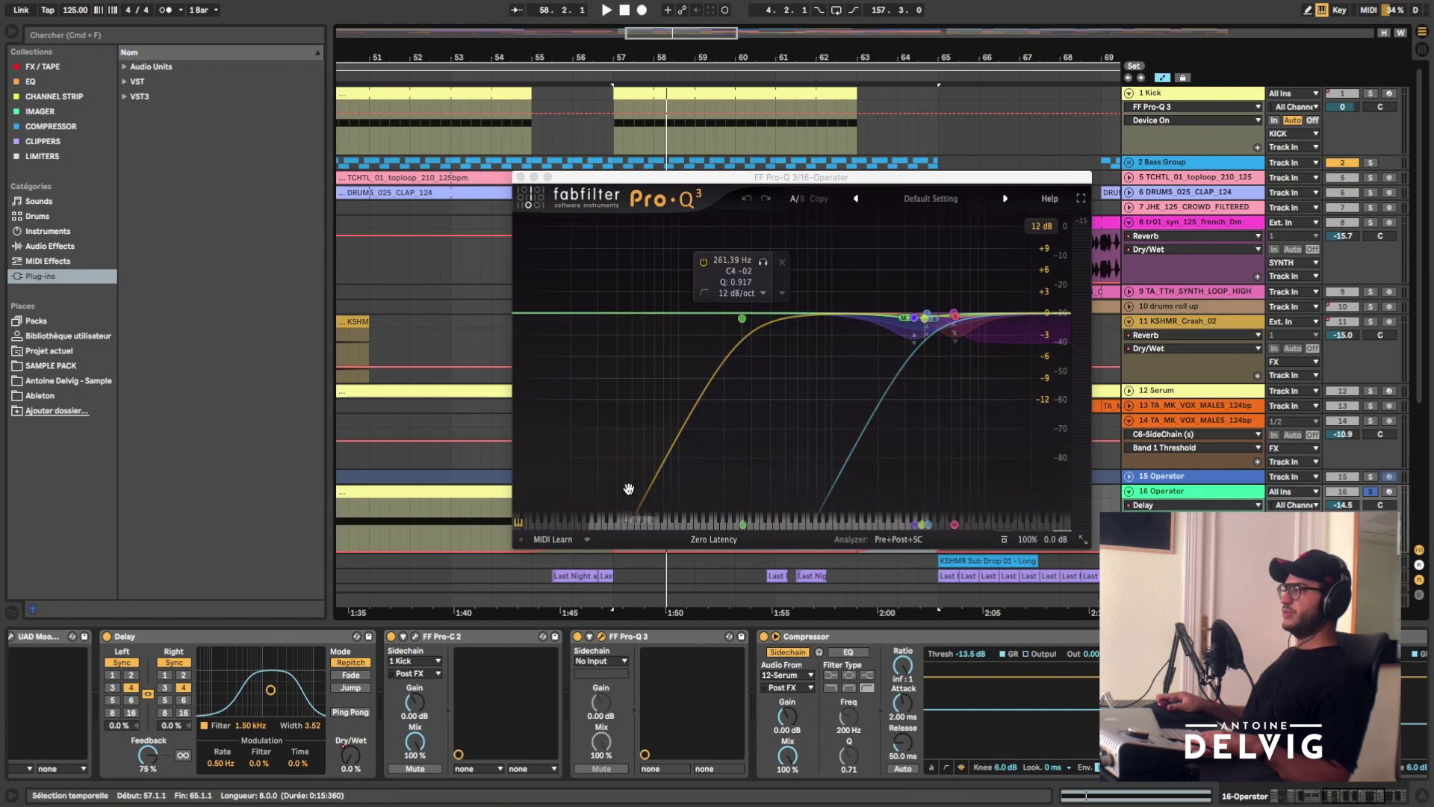
mouse_move(675, 446)
mouse_move(943, 525)
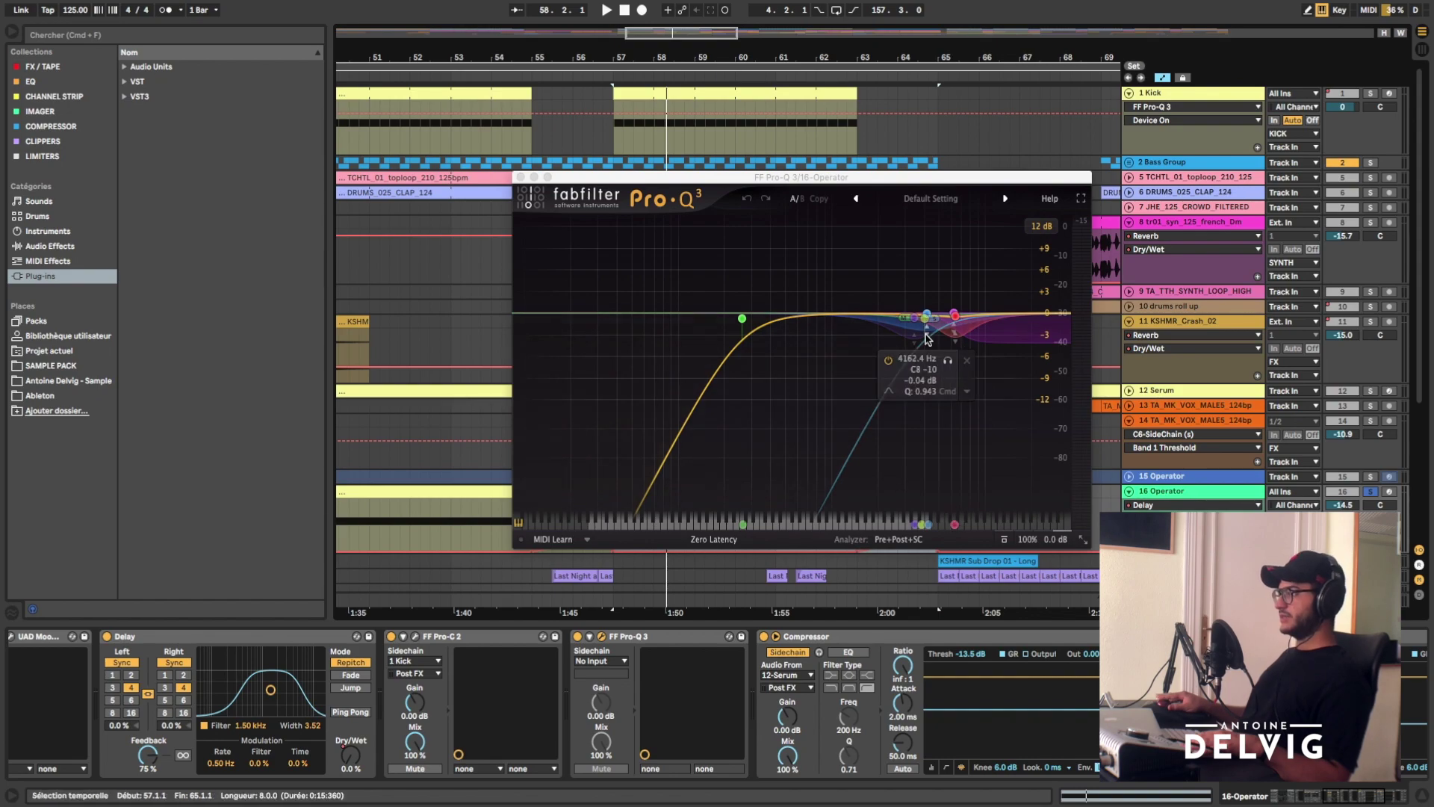
key("space")
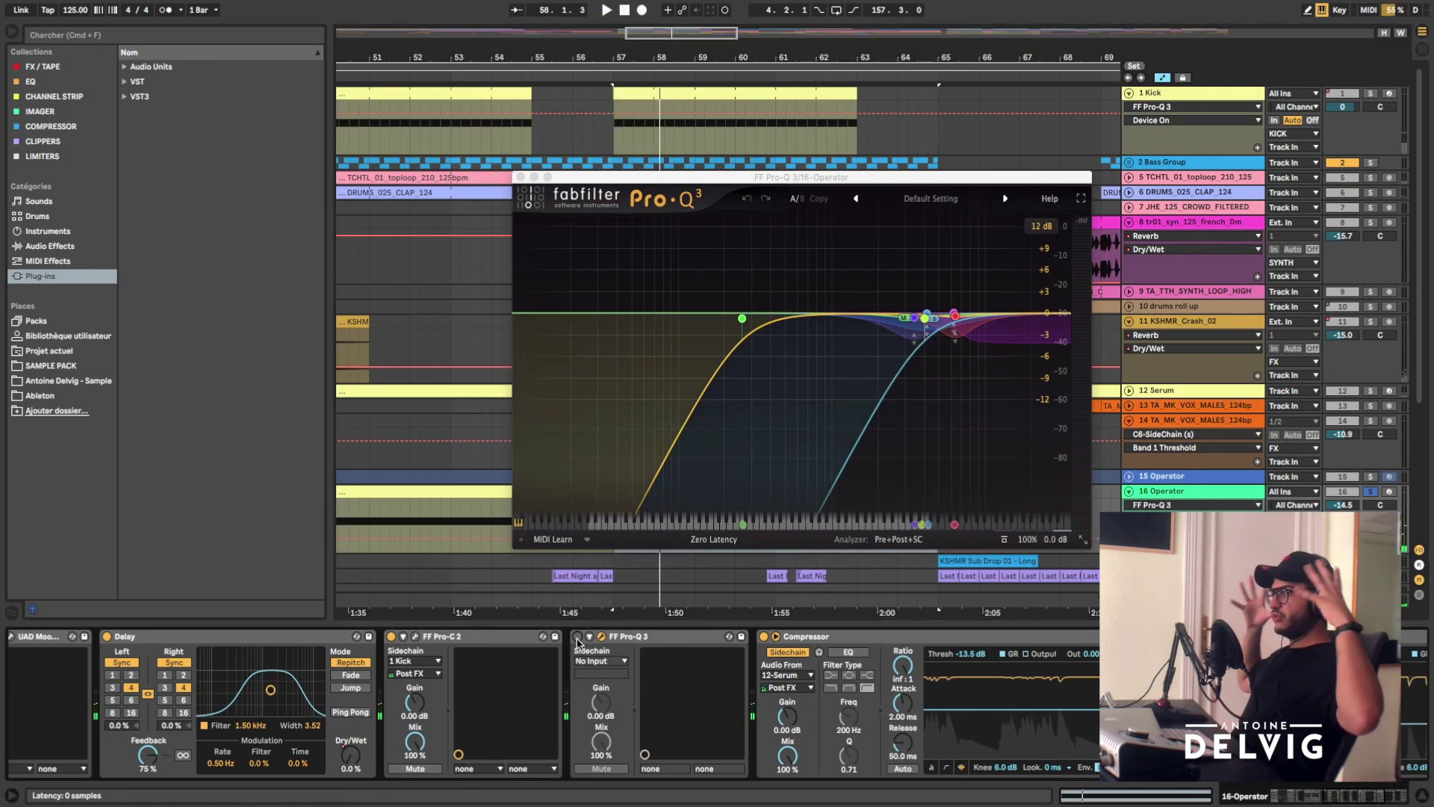
left_click(577, 637)
key("space")
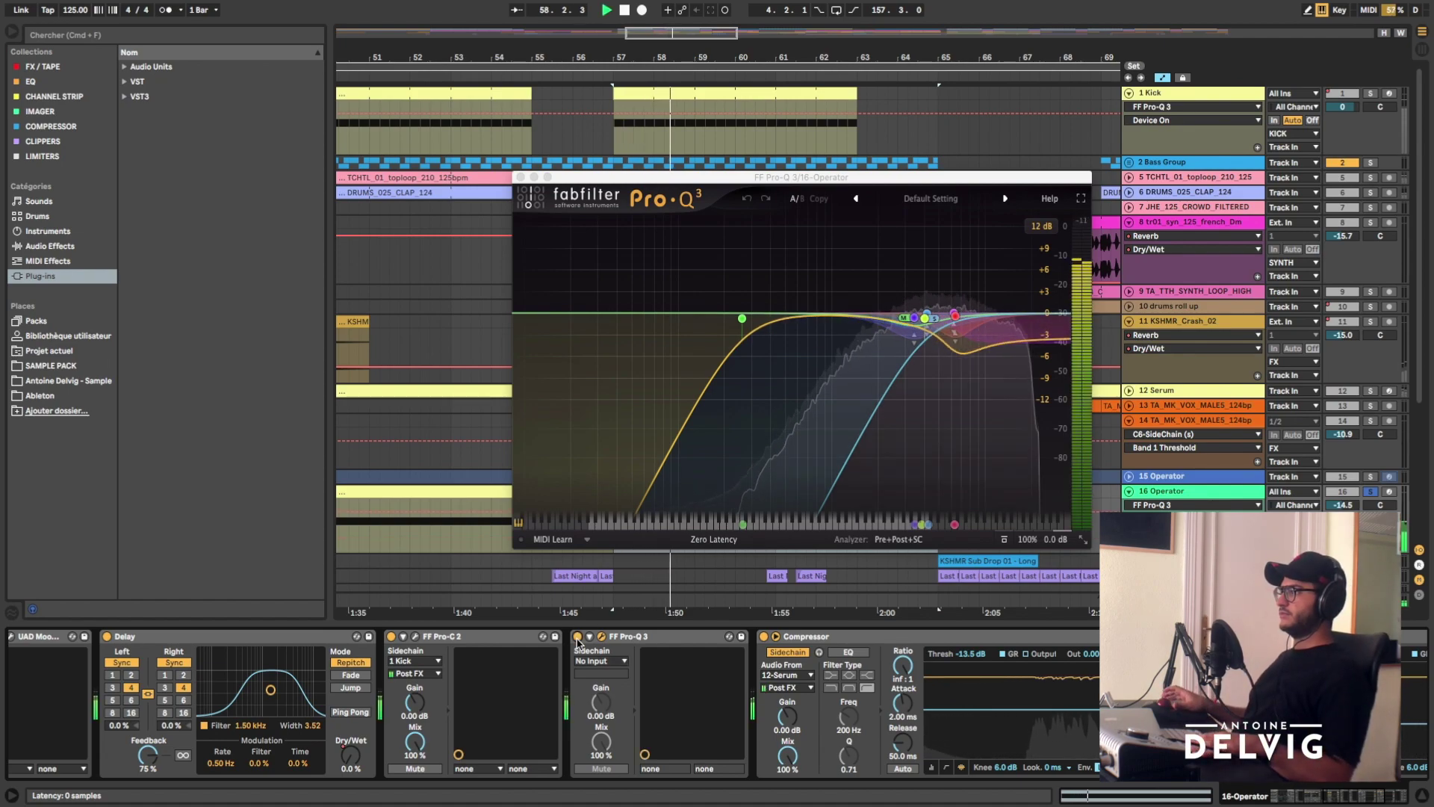
key("space")
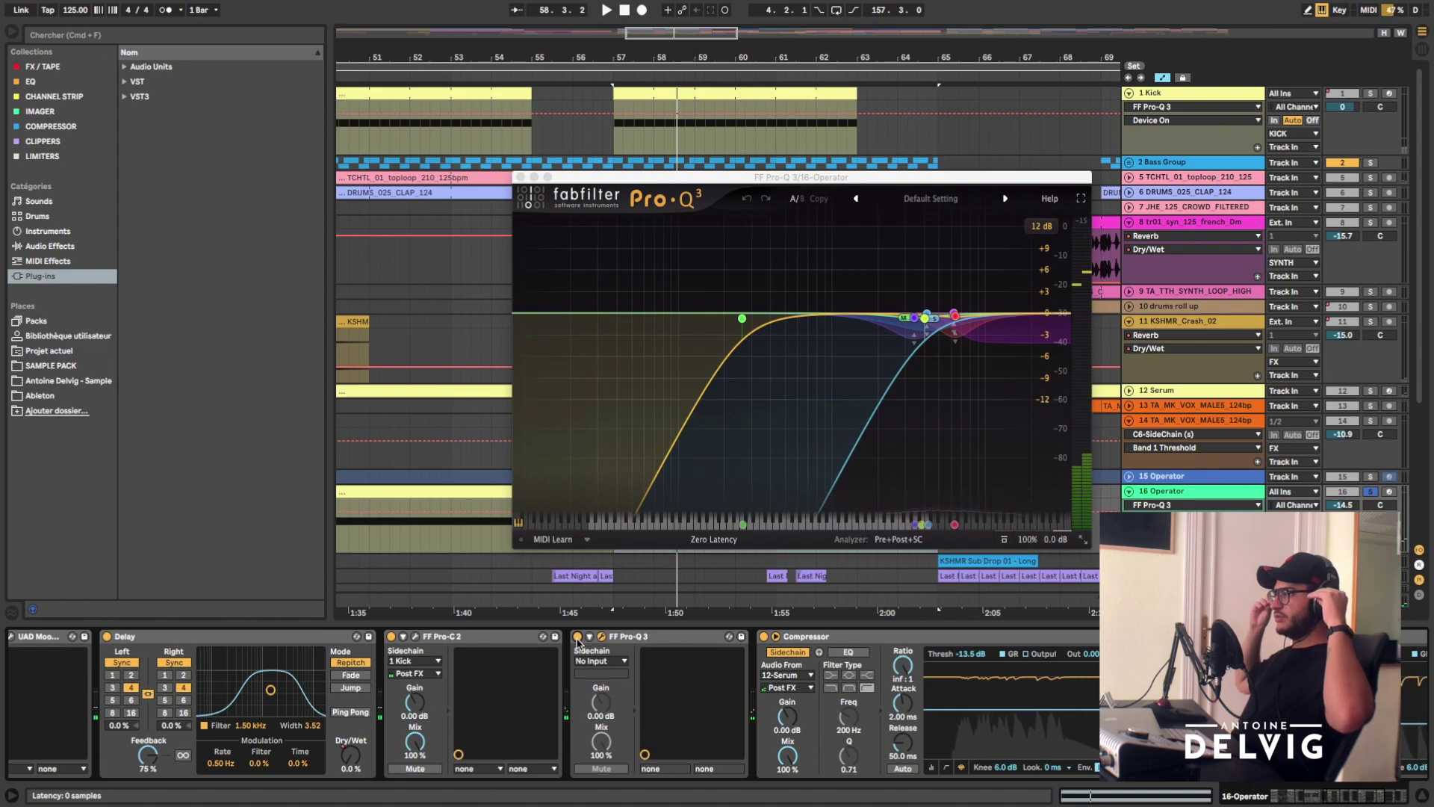
- Select the Compressor sidechained from 12-Serum, solo the Serum track alongside 16 Operator and play both from bar 57
left_click(764, 639)
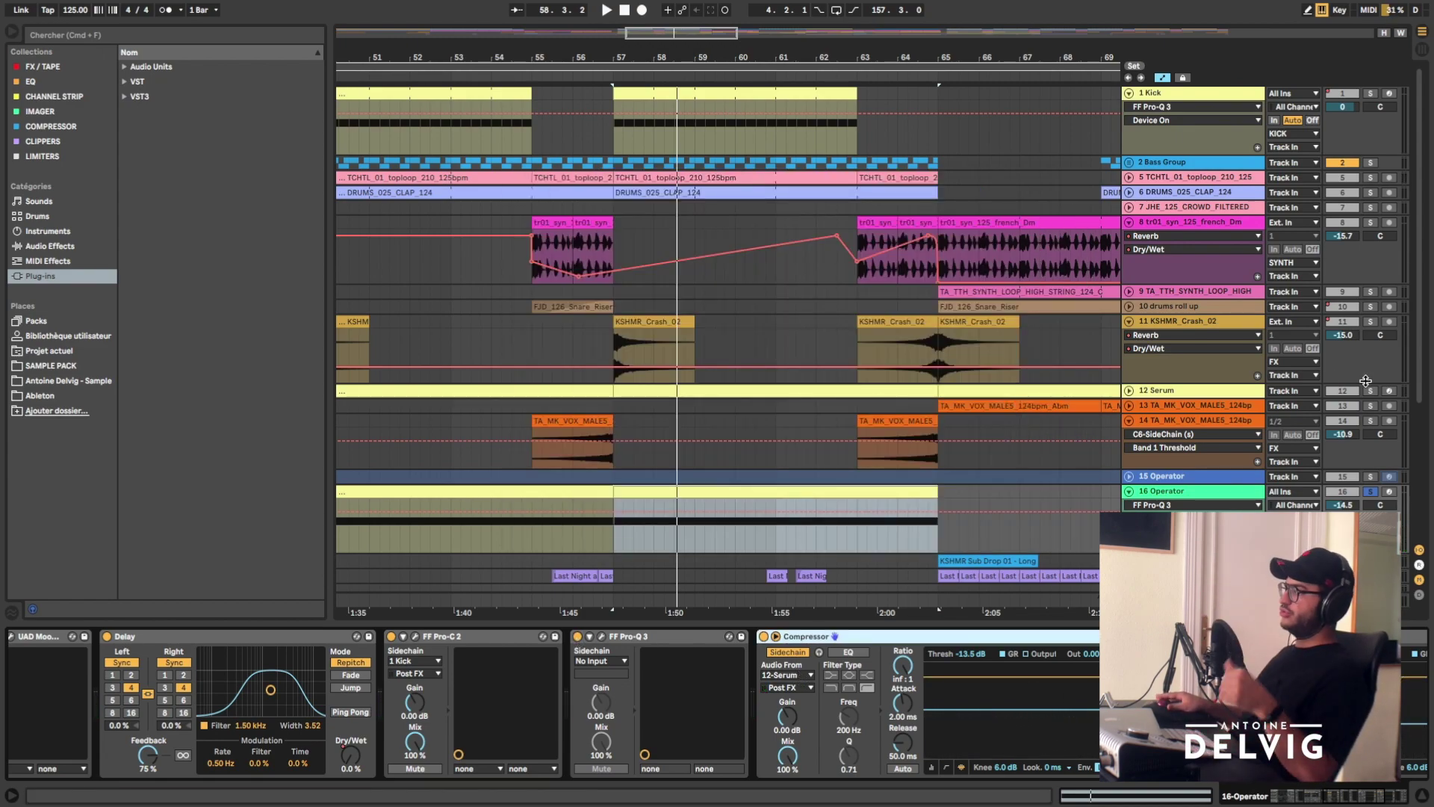
left_click(1371, 389)
key("space")
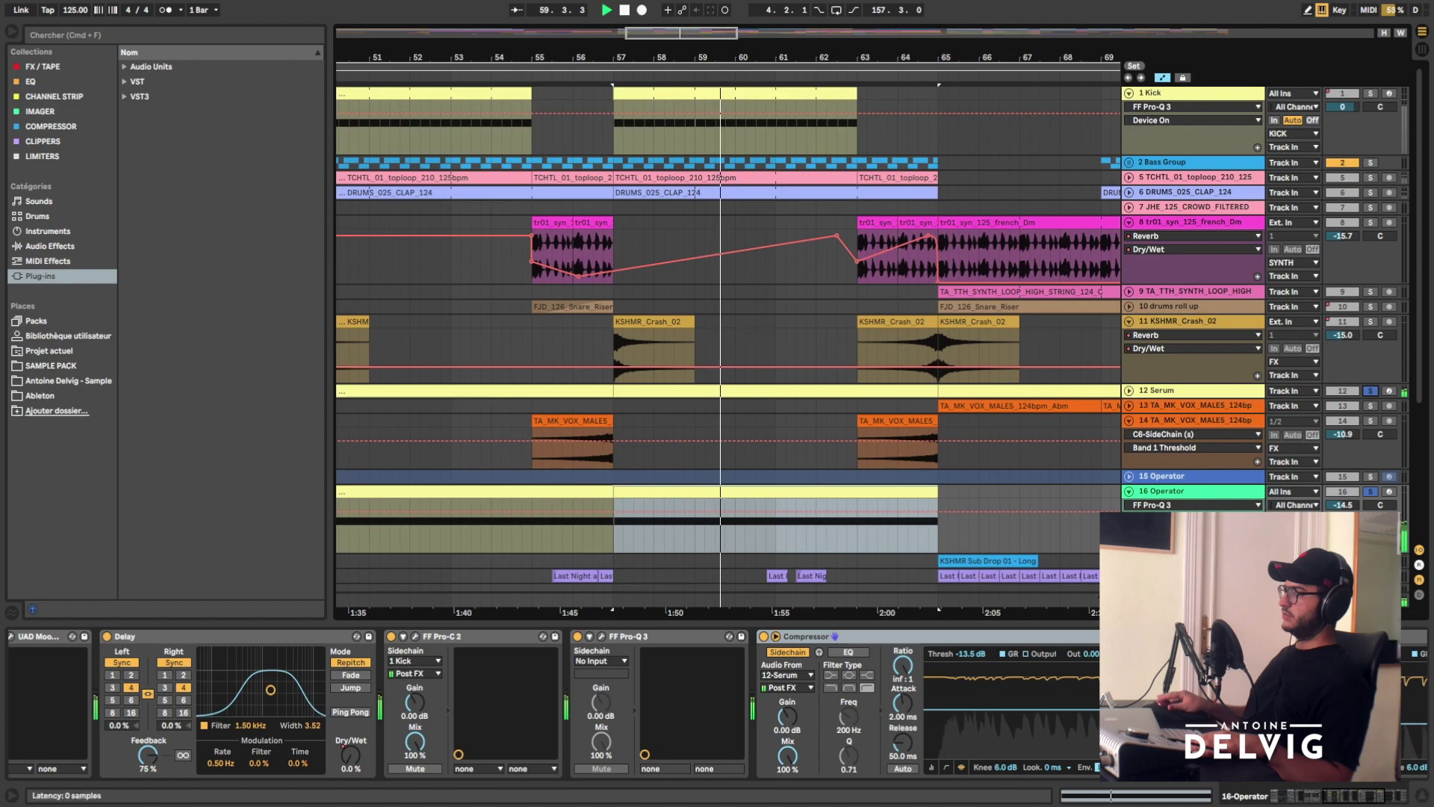
key("space")
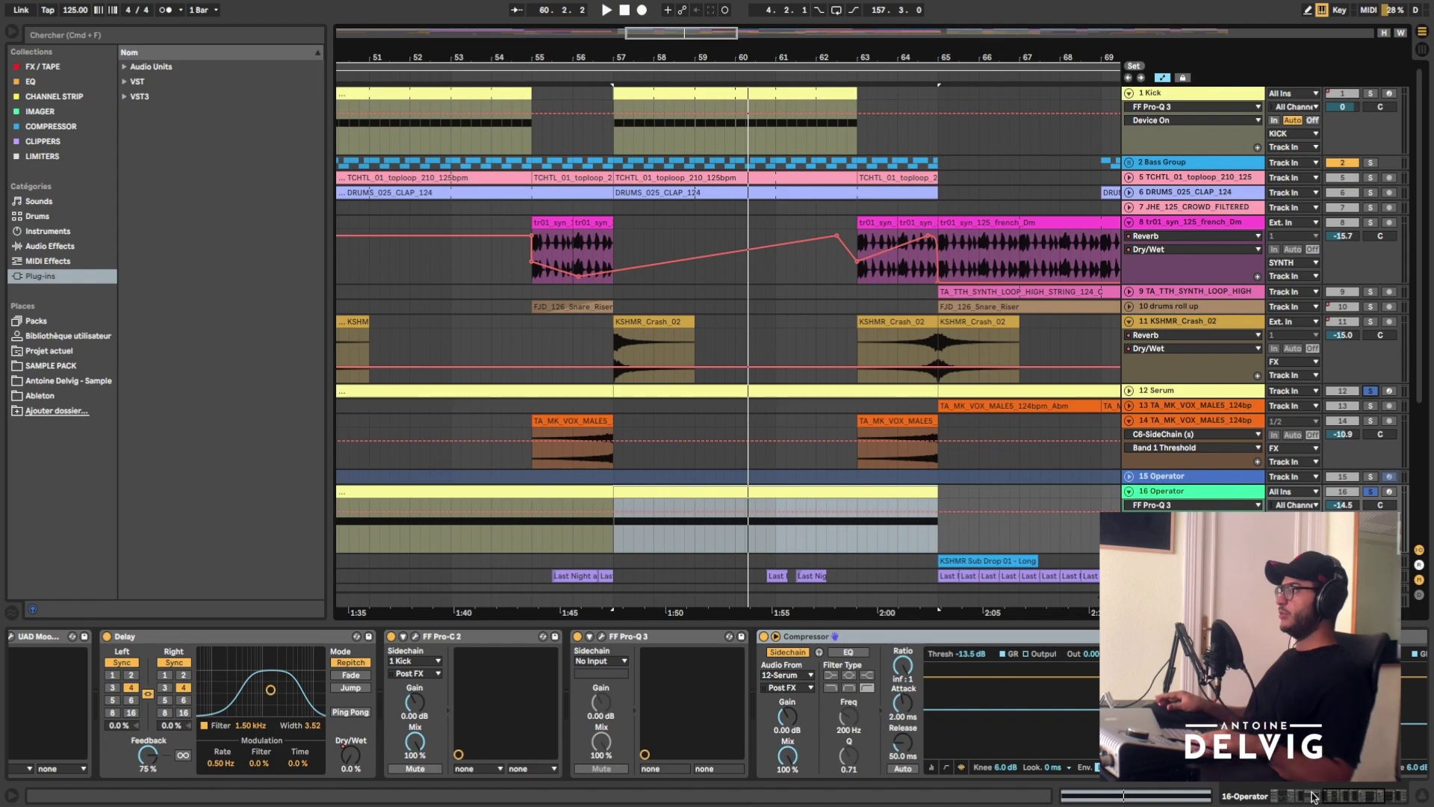
- Review the 16 Operator track's kick-sidechained Compressor and S1 Stereo Imager during playback, and close the imager's window
left_click(1337, 793)
left_click_drag(1337, 794, 1415, 793)
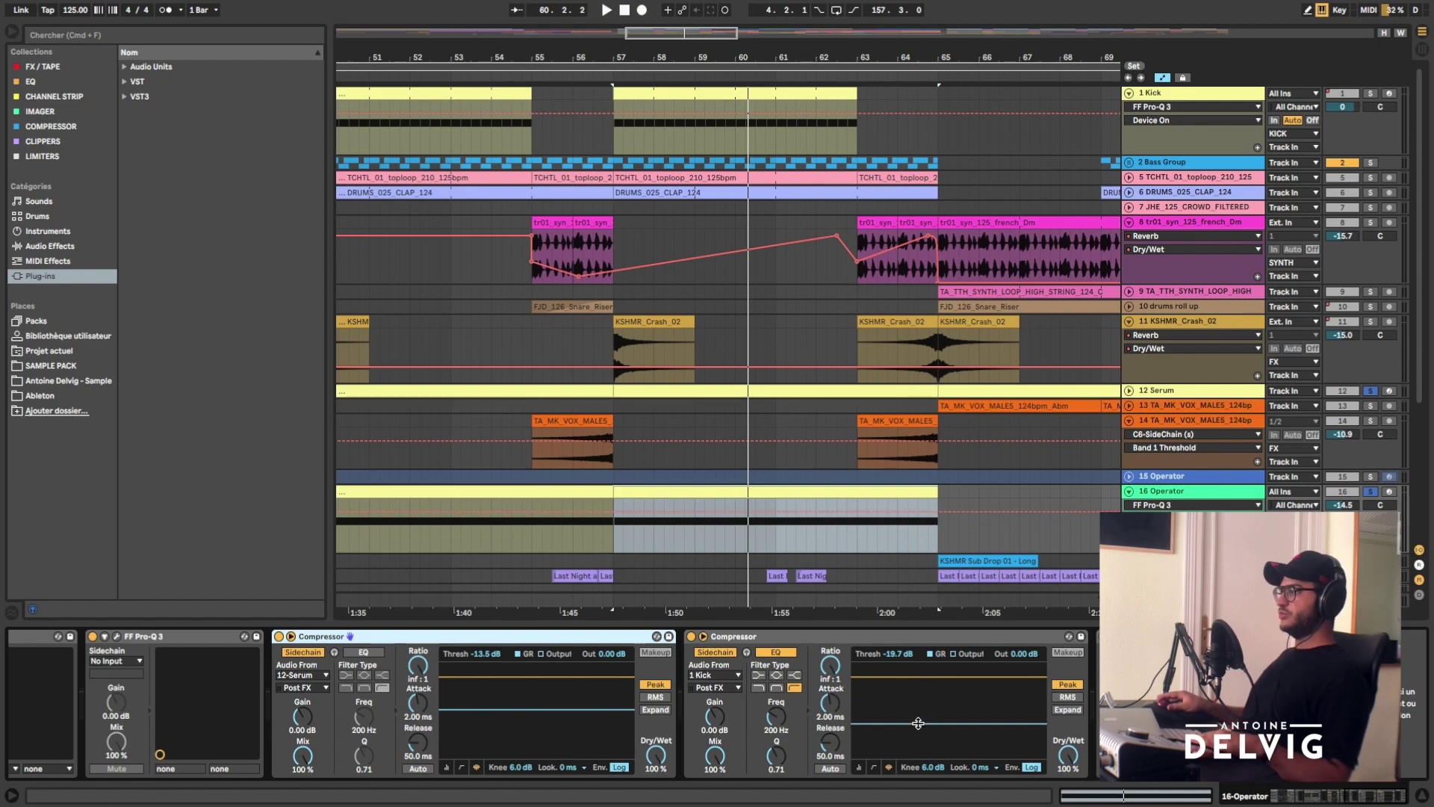
key("space")
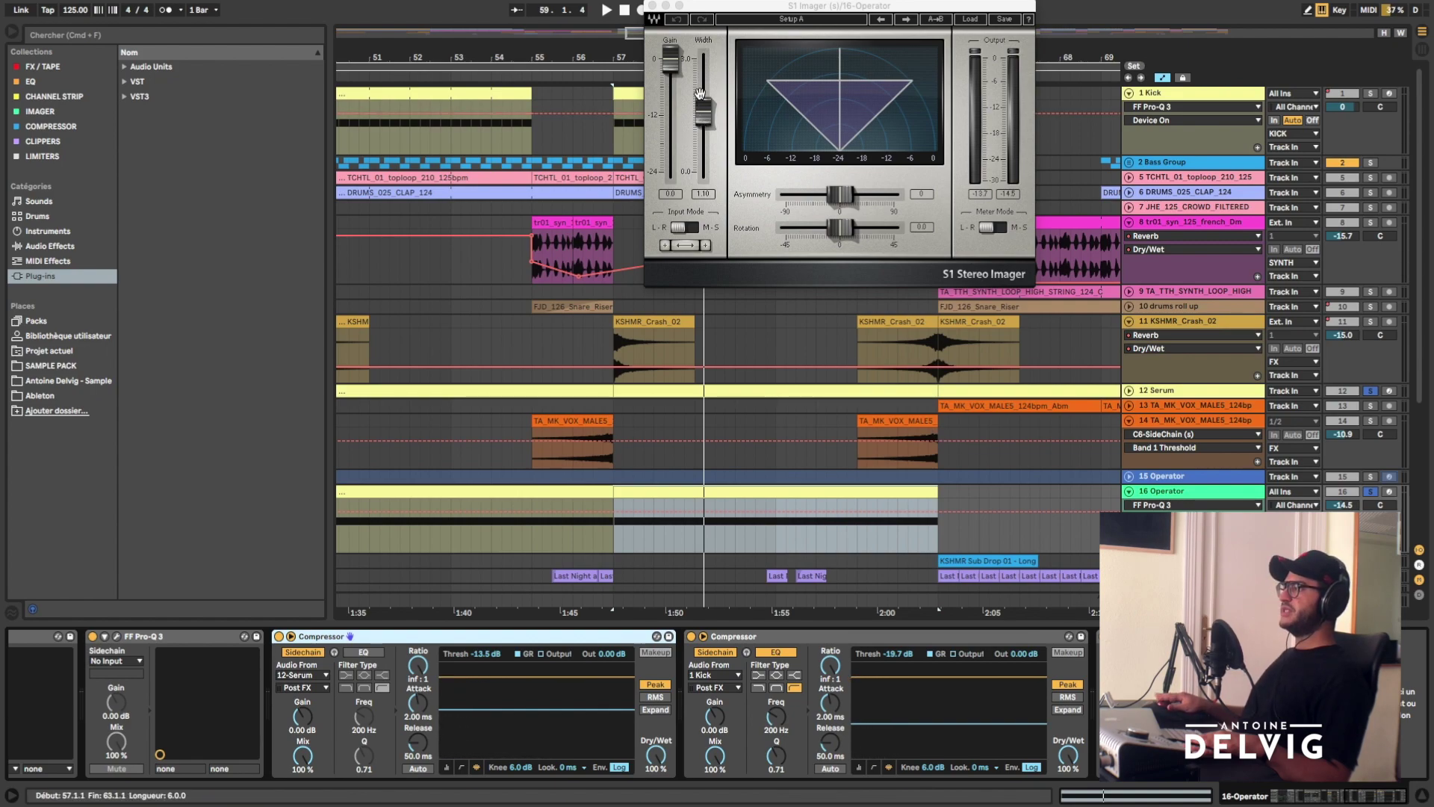
left_click(652, 5)
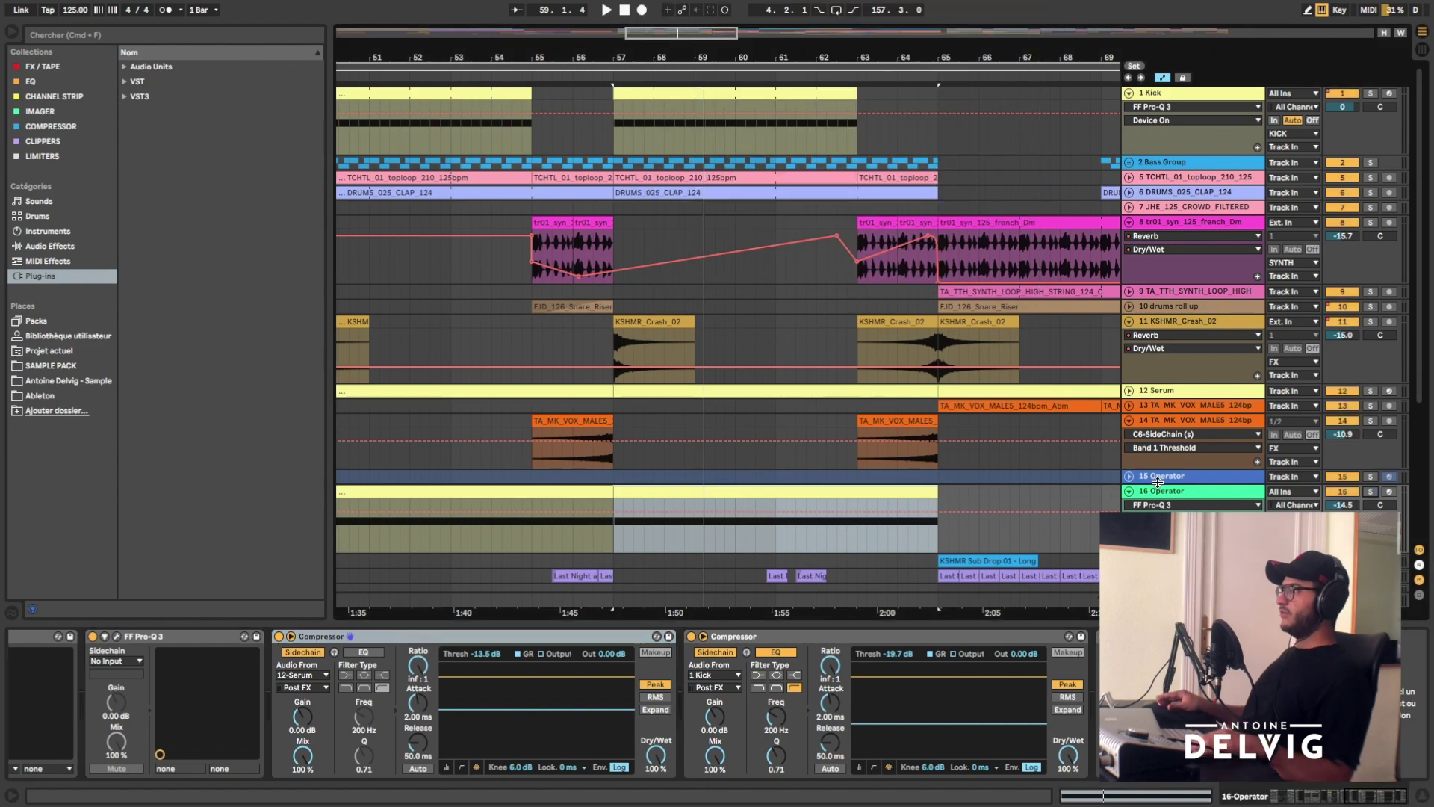
- Select the 15 Operator track, fold the 16 Operator track's automation lane and unfold the 15 Operator's lane
left_click(1161, 478)
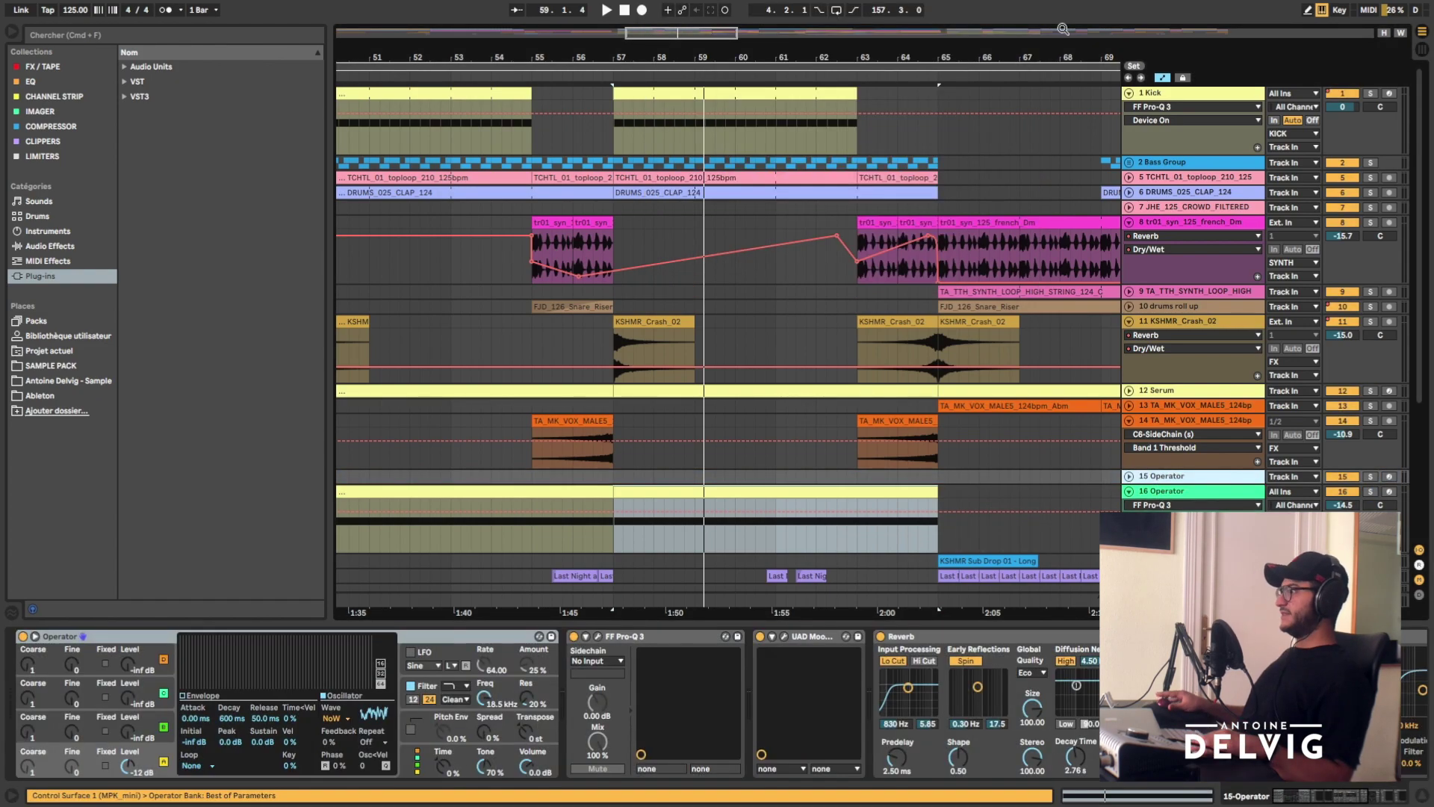
key("minus")
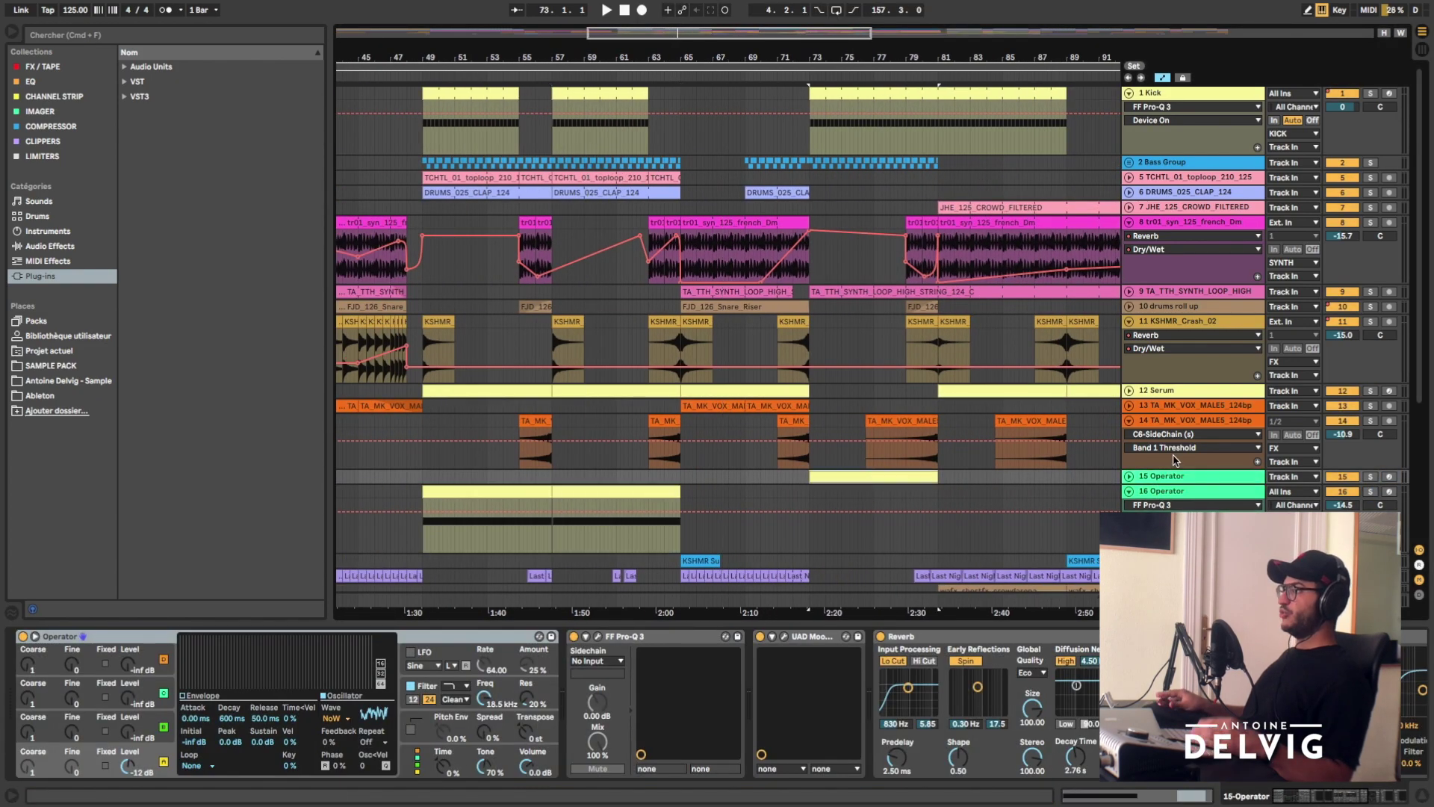
left_click(1161, 476)
left_click(1128, 490)
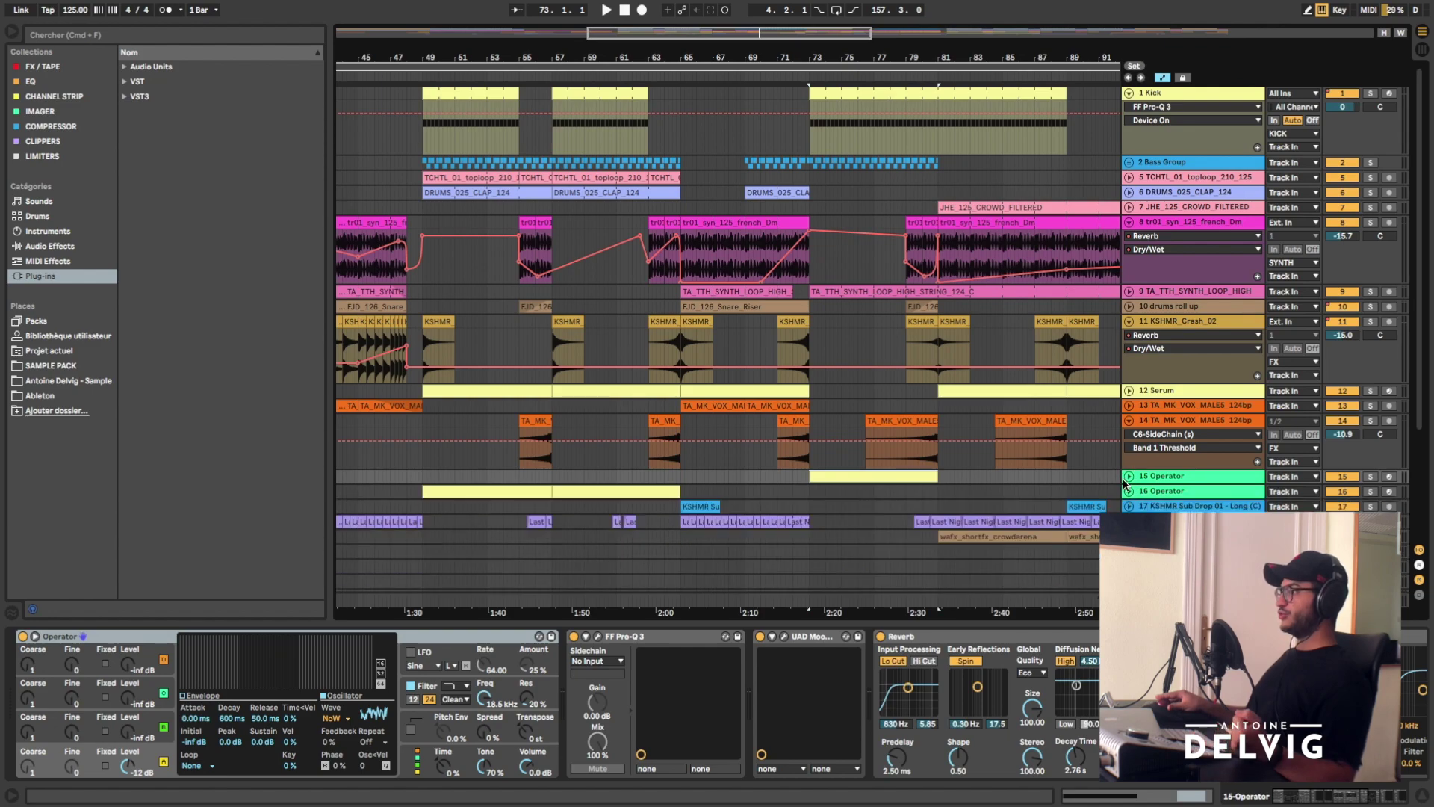
left_click(1128, 475)
- Audition the 15 Operator clip from bar 73 with its UAD Moog Multimode Filter XL open, and show the Delay Dry/Wet automation
left_click(793, 421)
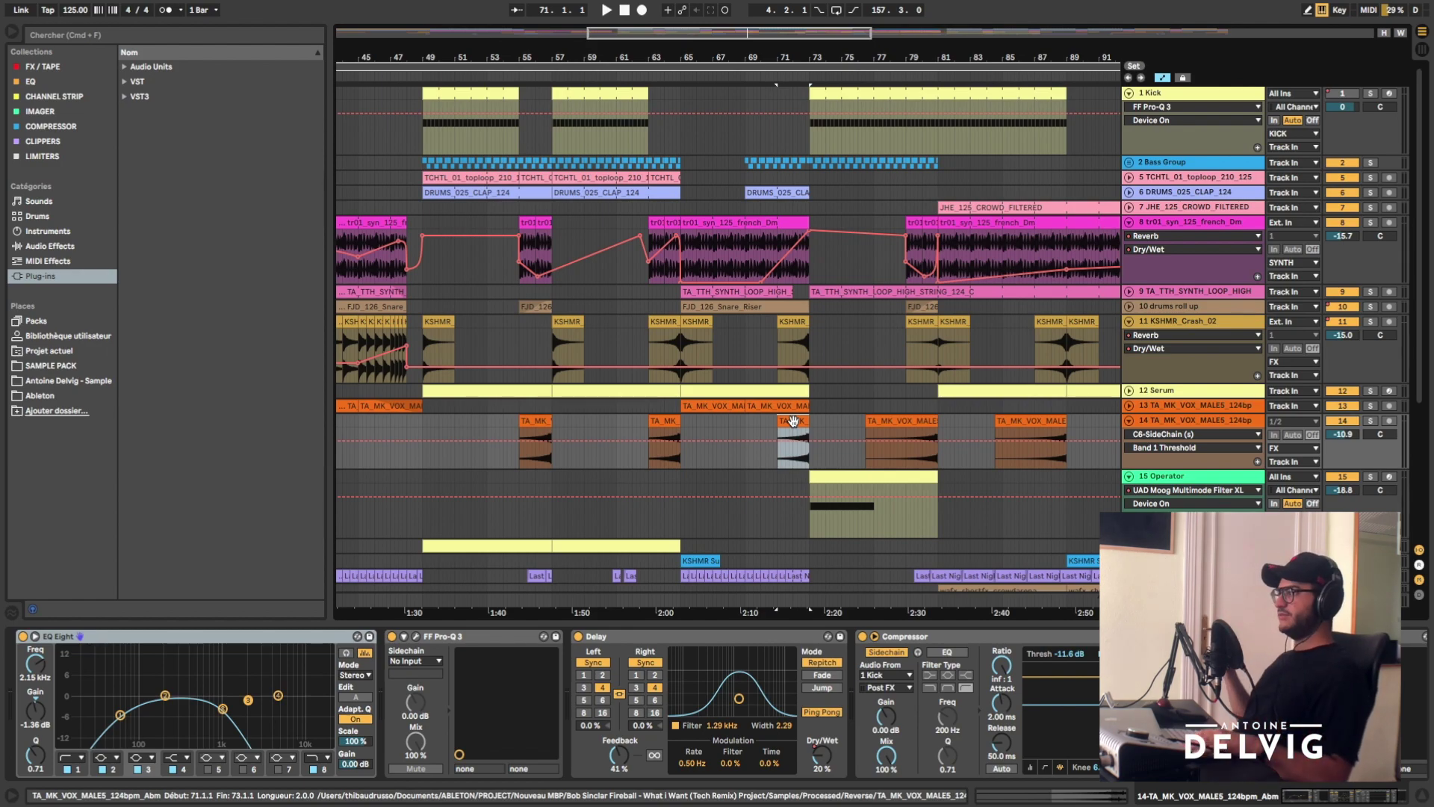
left_click(840, 491)
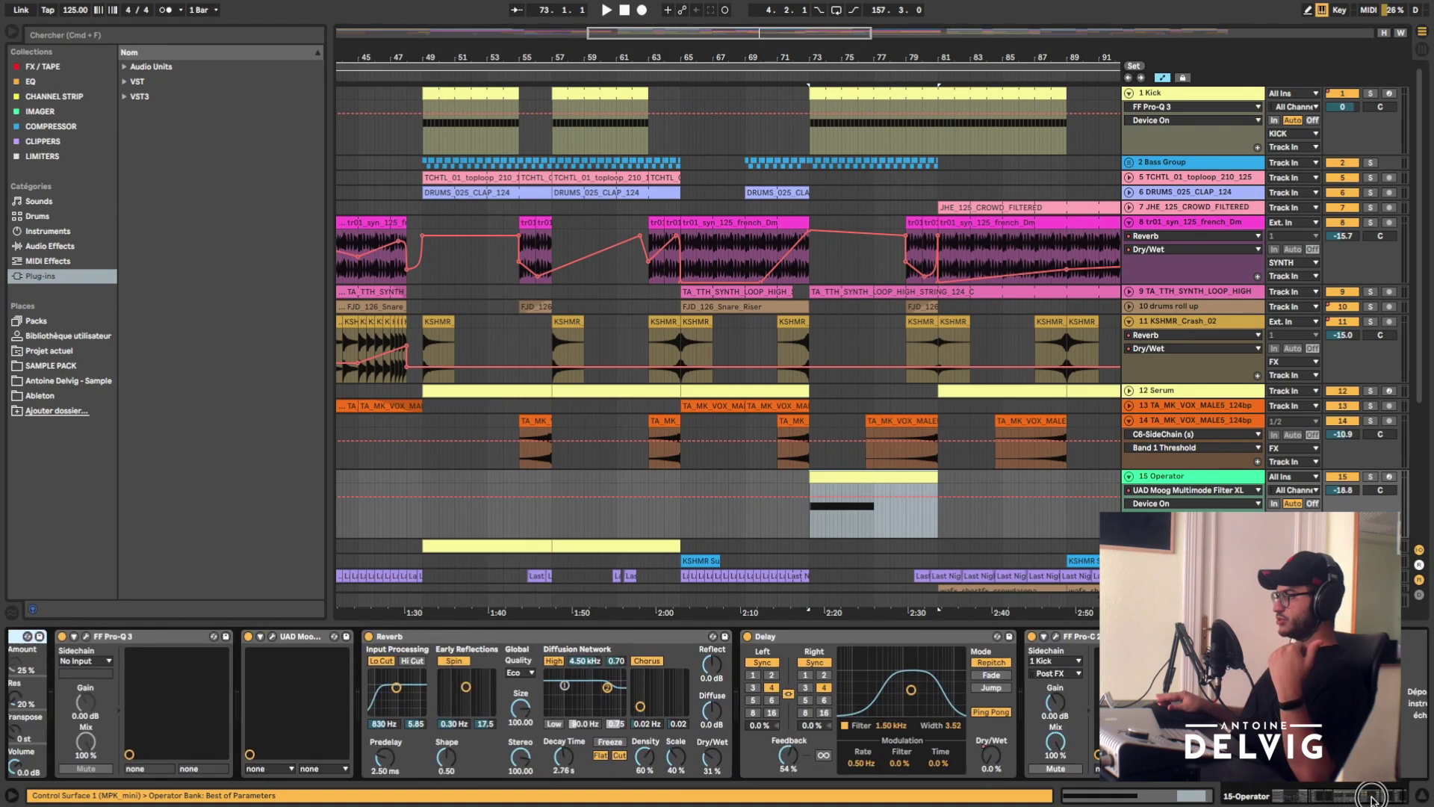
left_click(782, 637)
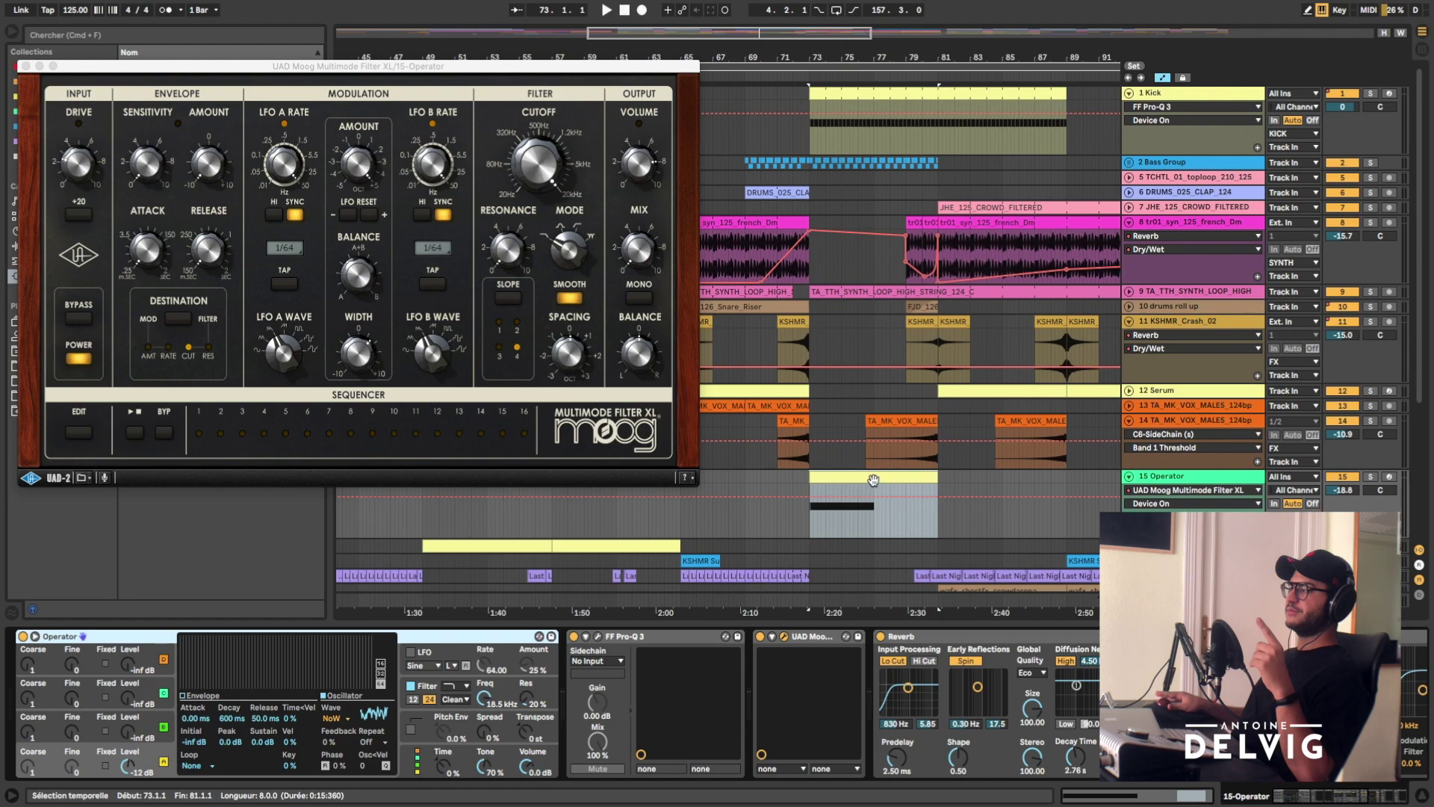
key("space")
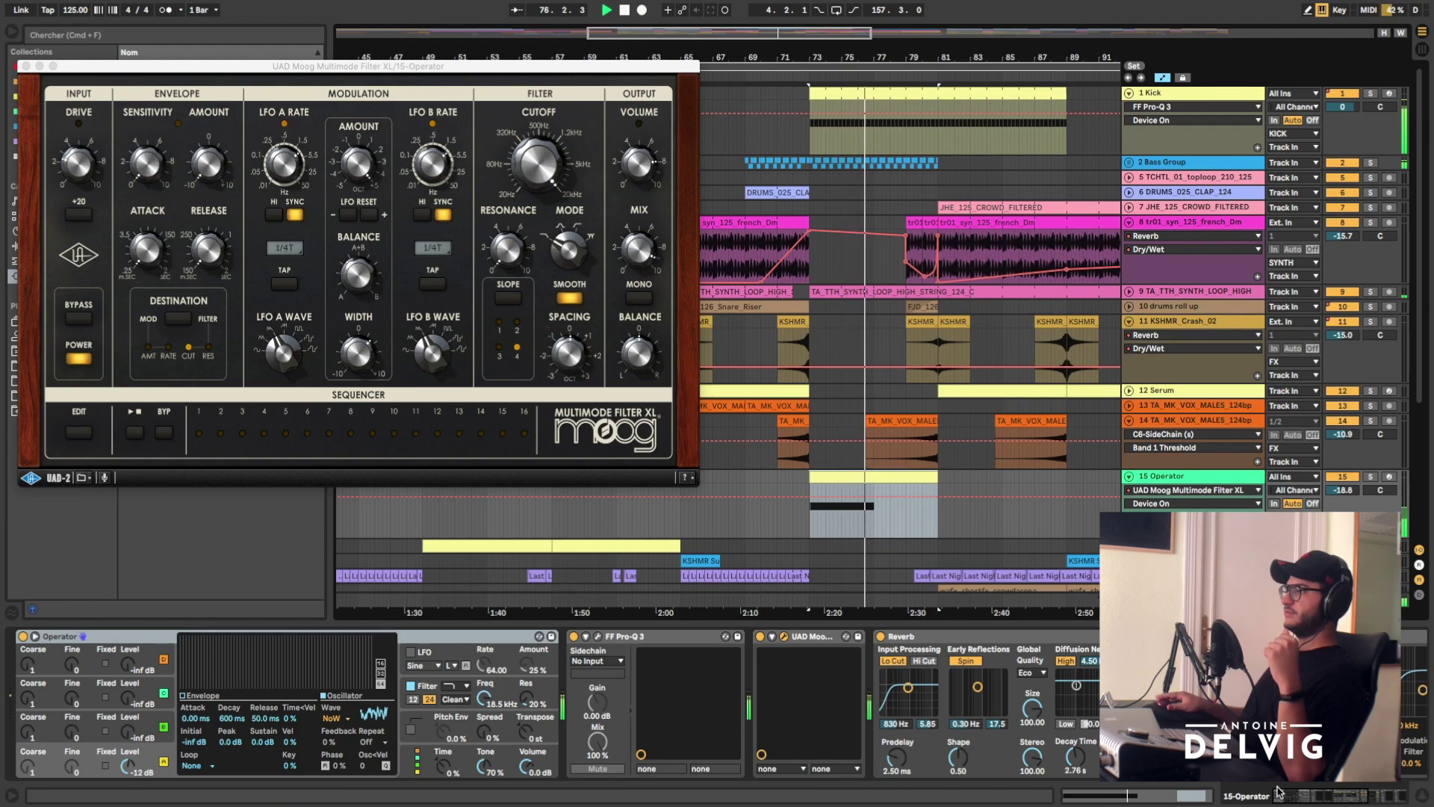
left_click_drag(1277, 791, 1297, 793)
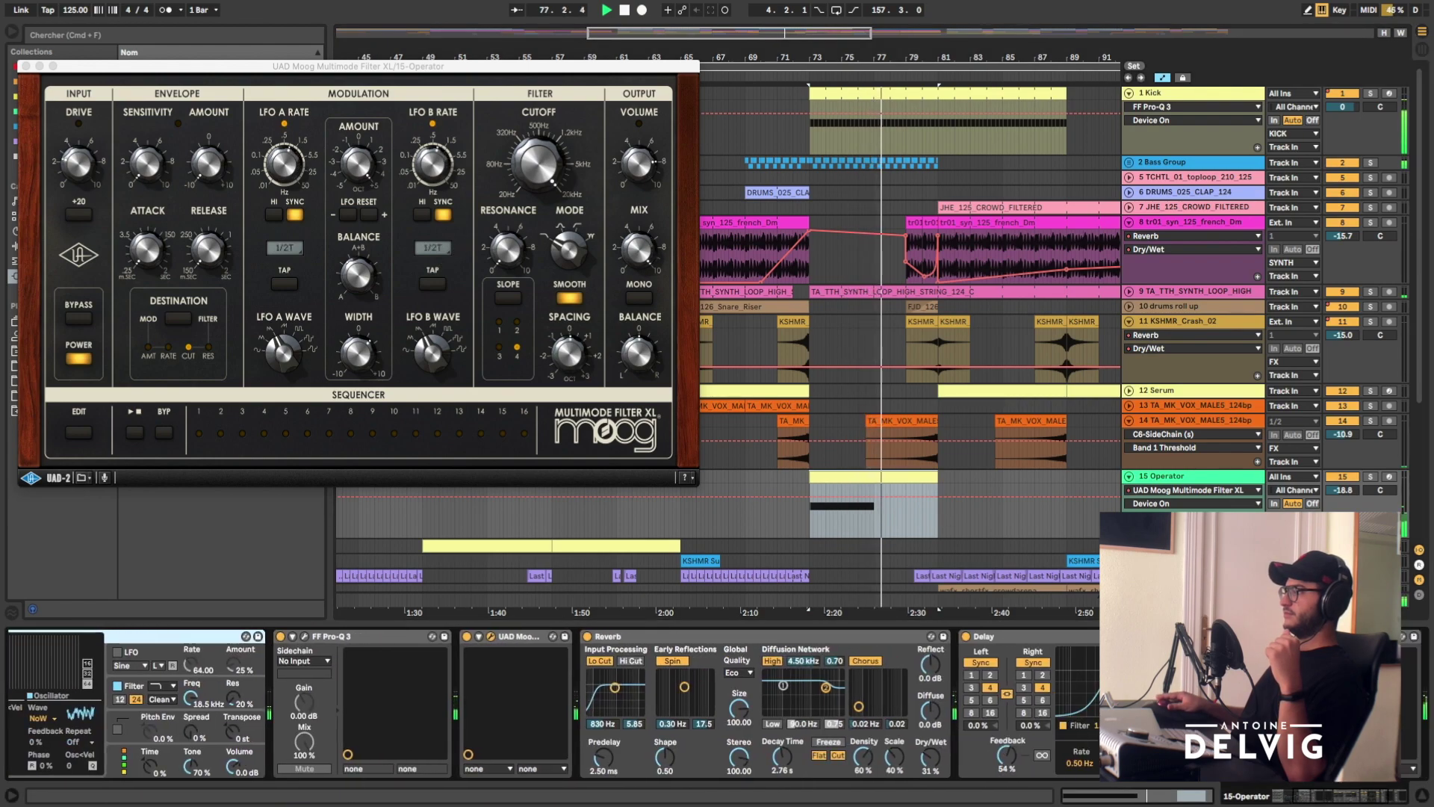
left_click(1210, 756)
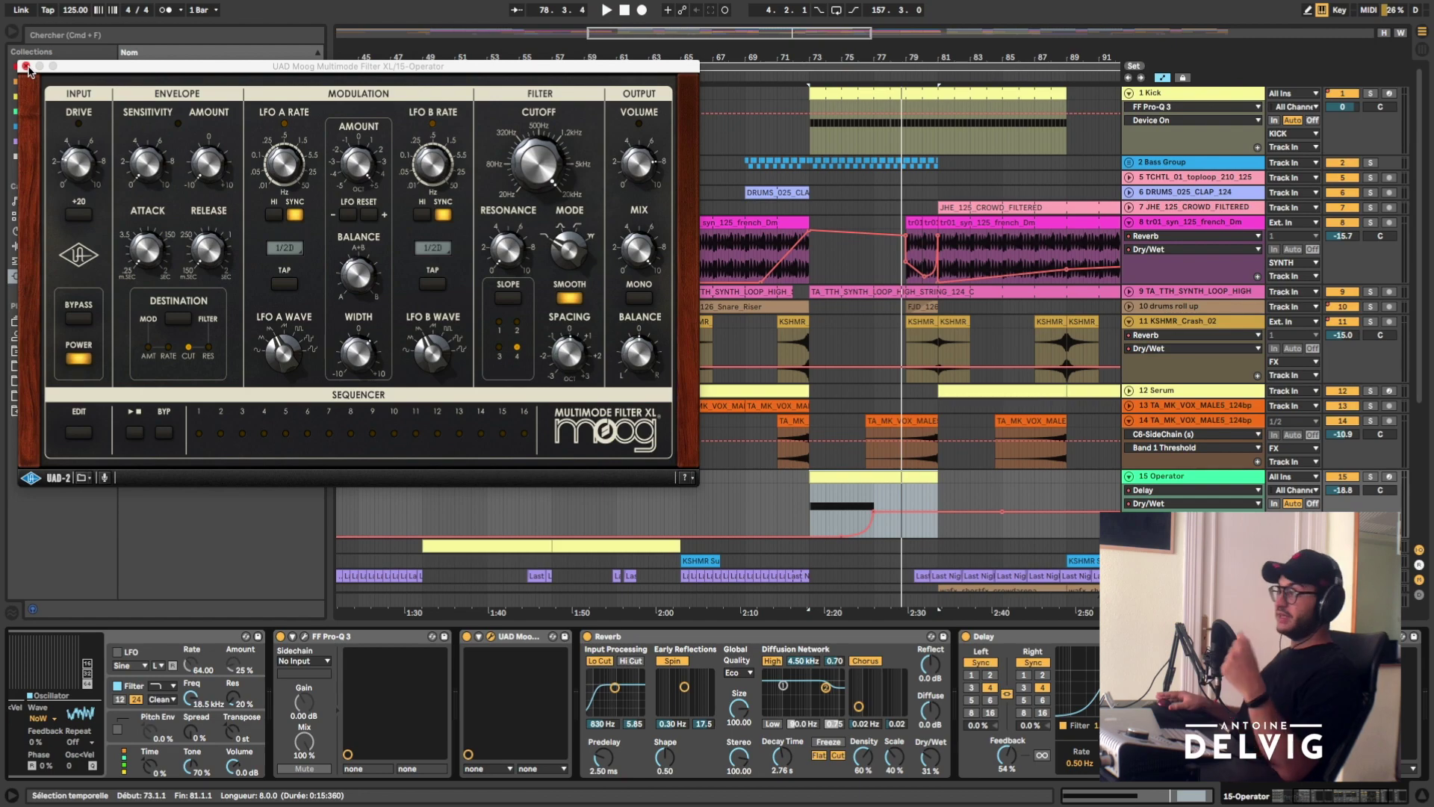
- Close the Moog Multimode Filter window and fold the 15 Operator, 14 TA_MK_VOX_MALES, 1 Kick and 11 KSHMR_Crash_02 tracks
left_click(26, 66)
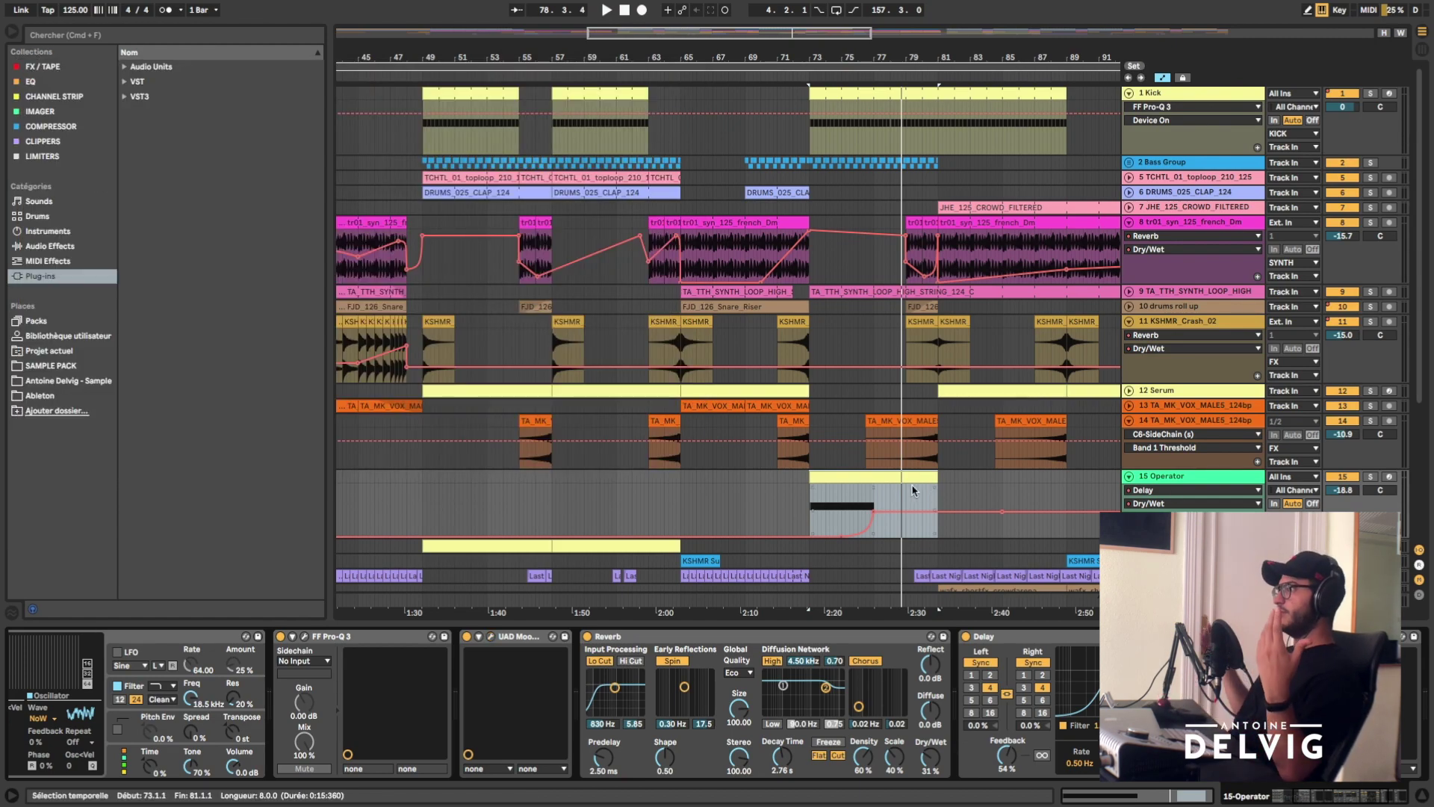
left_click(975, 489)
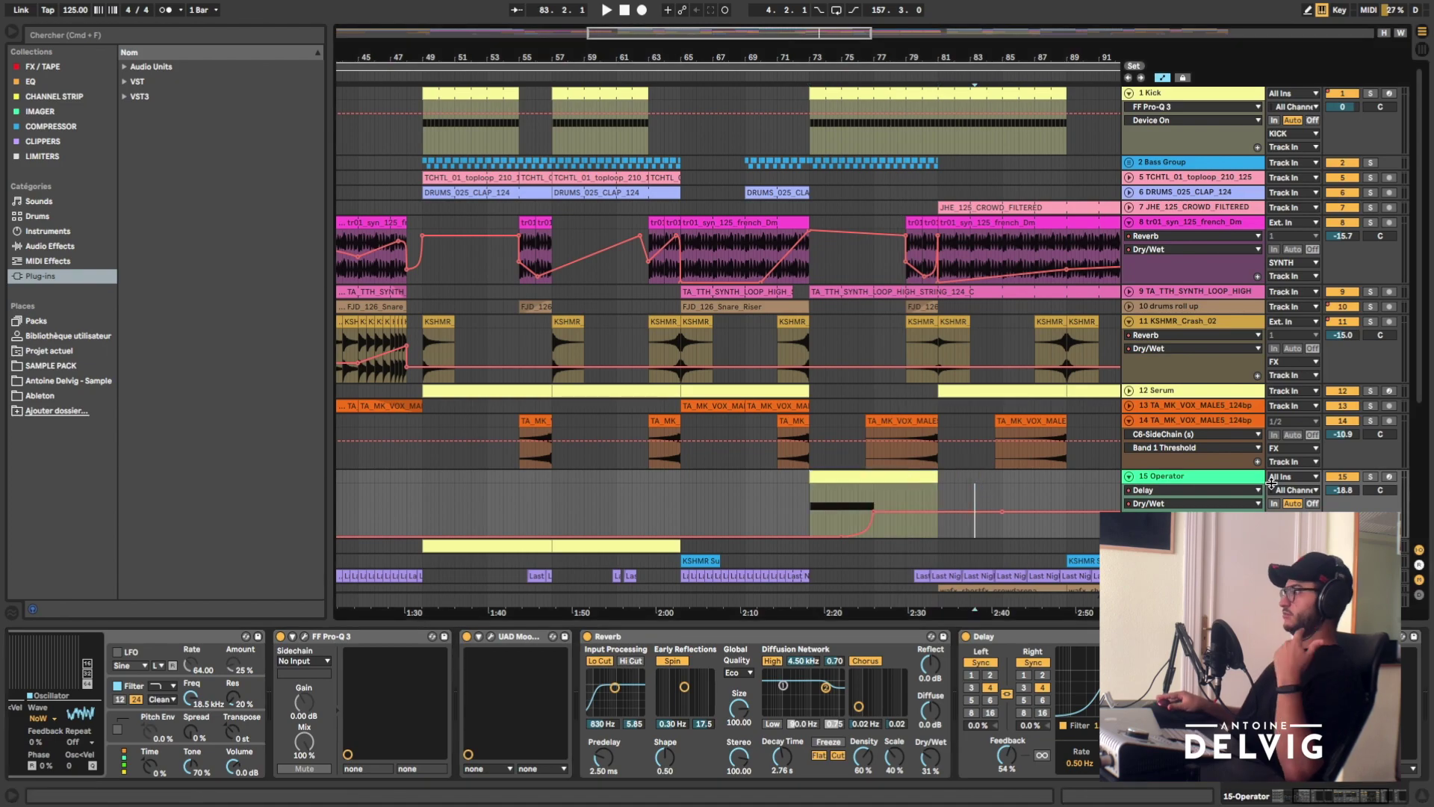
left_click(1128, 476)
left_click(1127, 420)
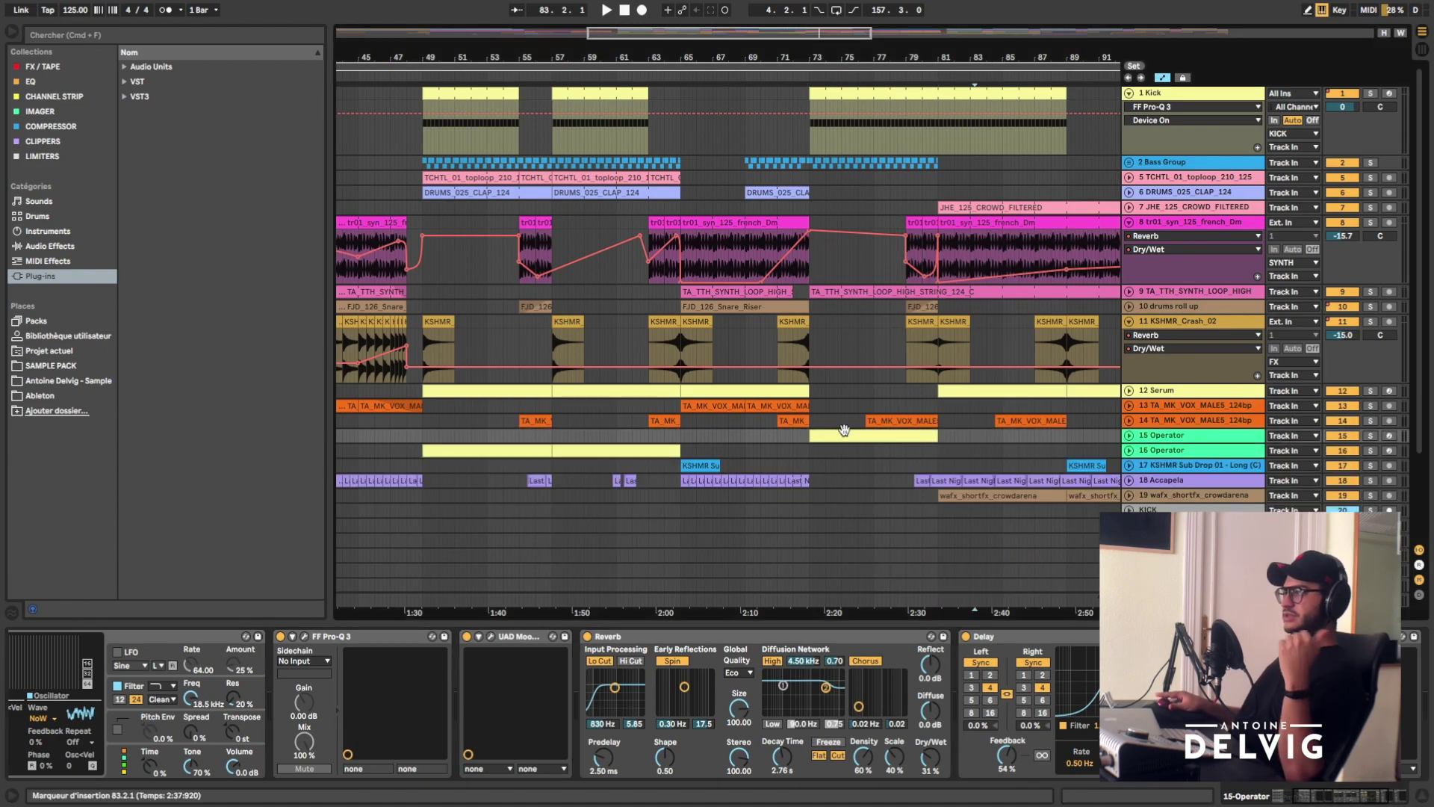
left_click(1130, 94)
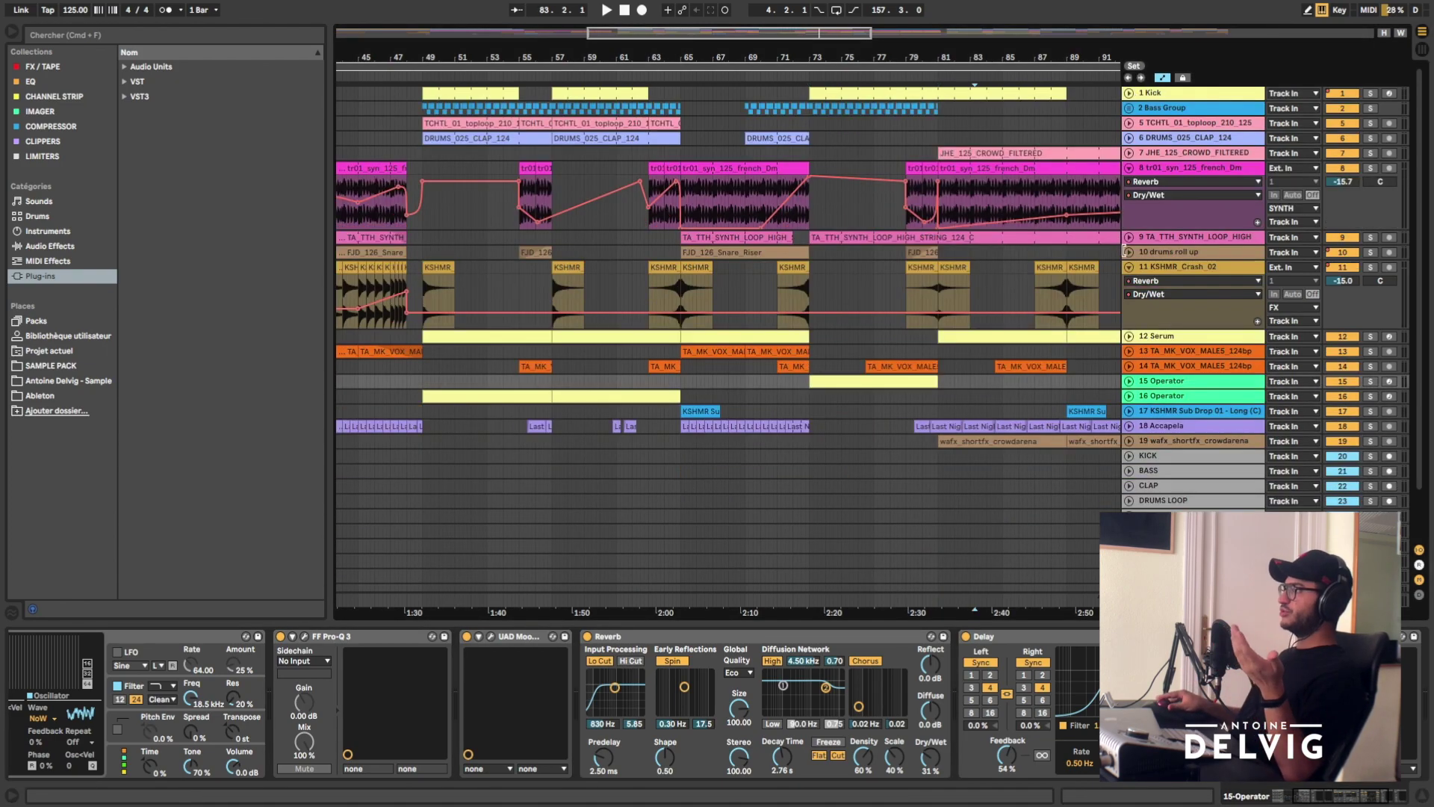
left_click(1129, 268)
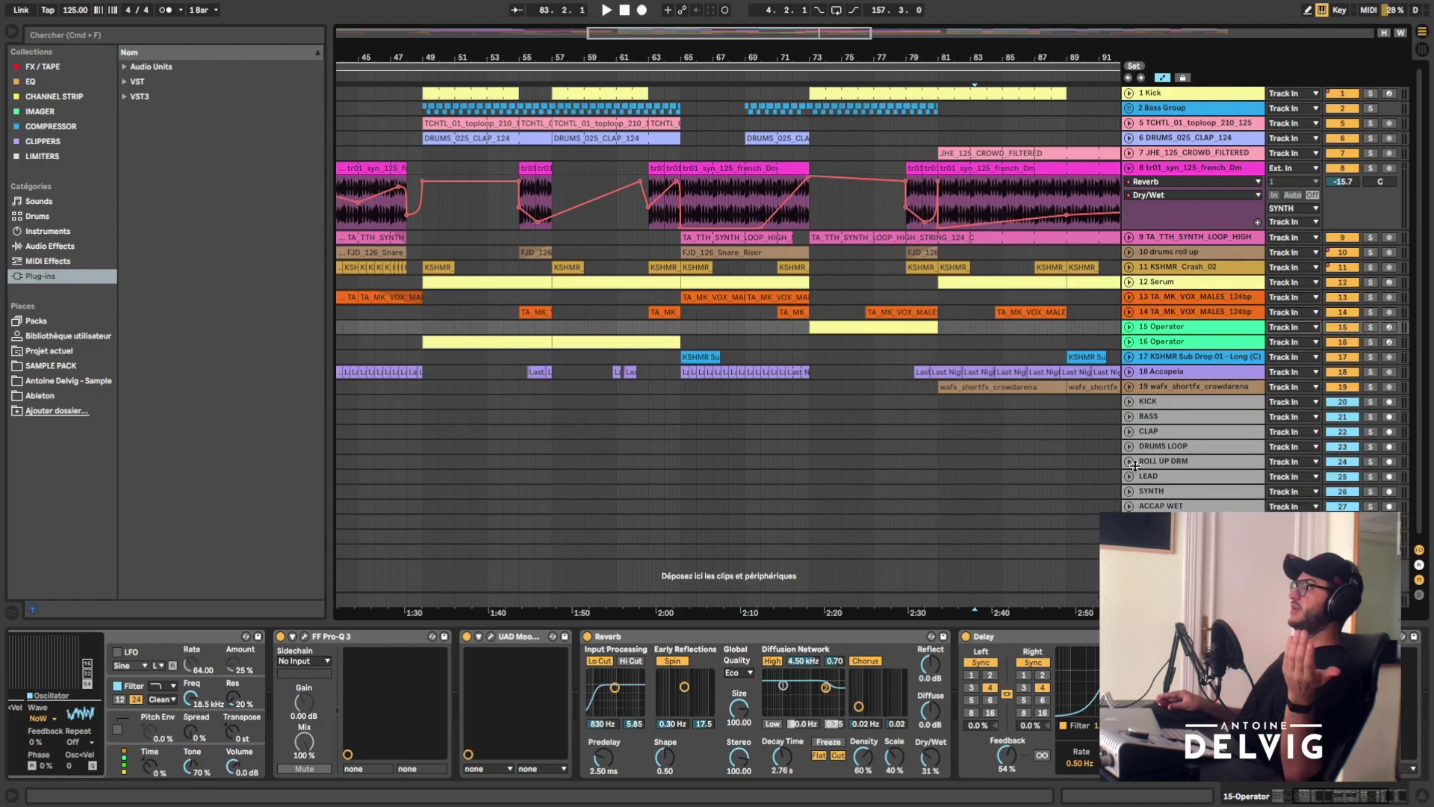
- Browse the device chains of the grey bus tracks from KICK and BASS through to SYNTH
left_click(1154, 402)
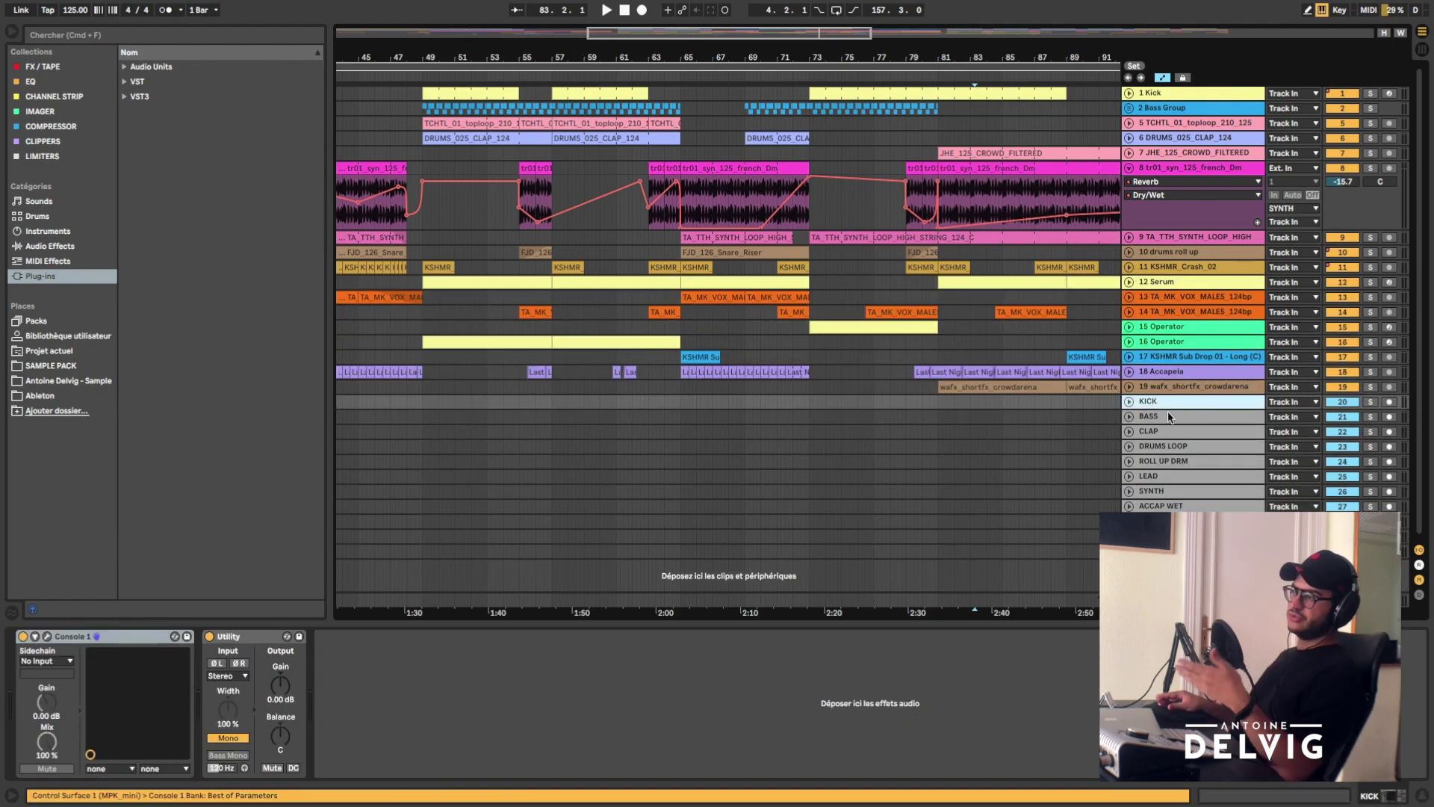
left_click(1170, 417)
left_click(1166, 404)
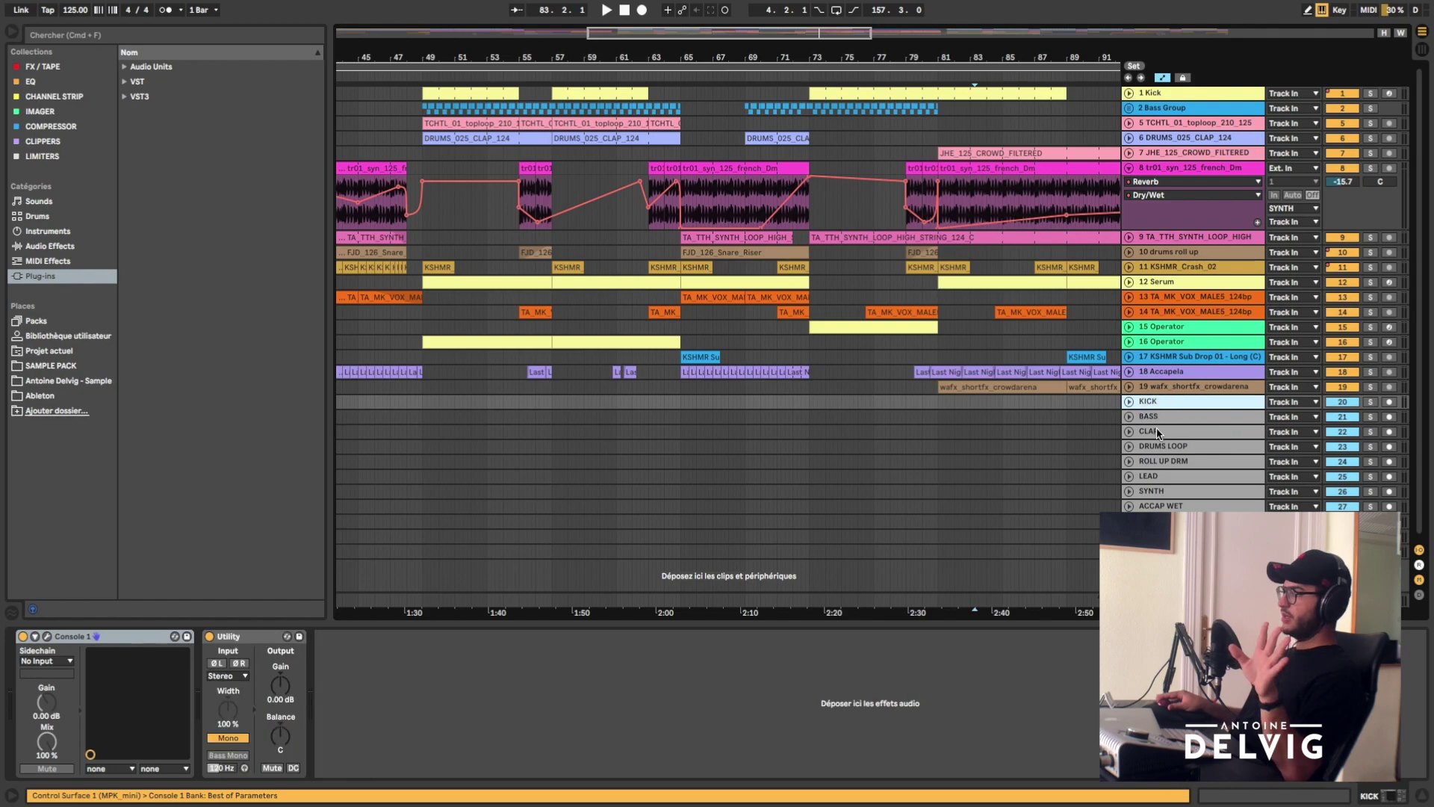
key("Down")
key("Down")
key("Down")
key("Down")
key("Down")
key("Down")
key("Down")
key("Down")
key("Down")
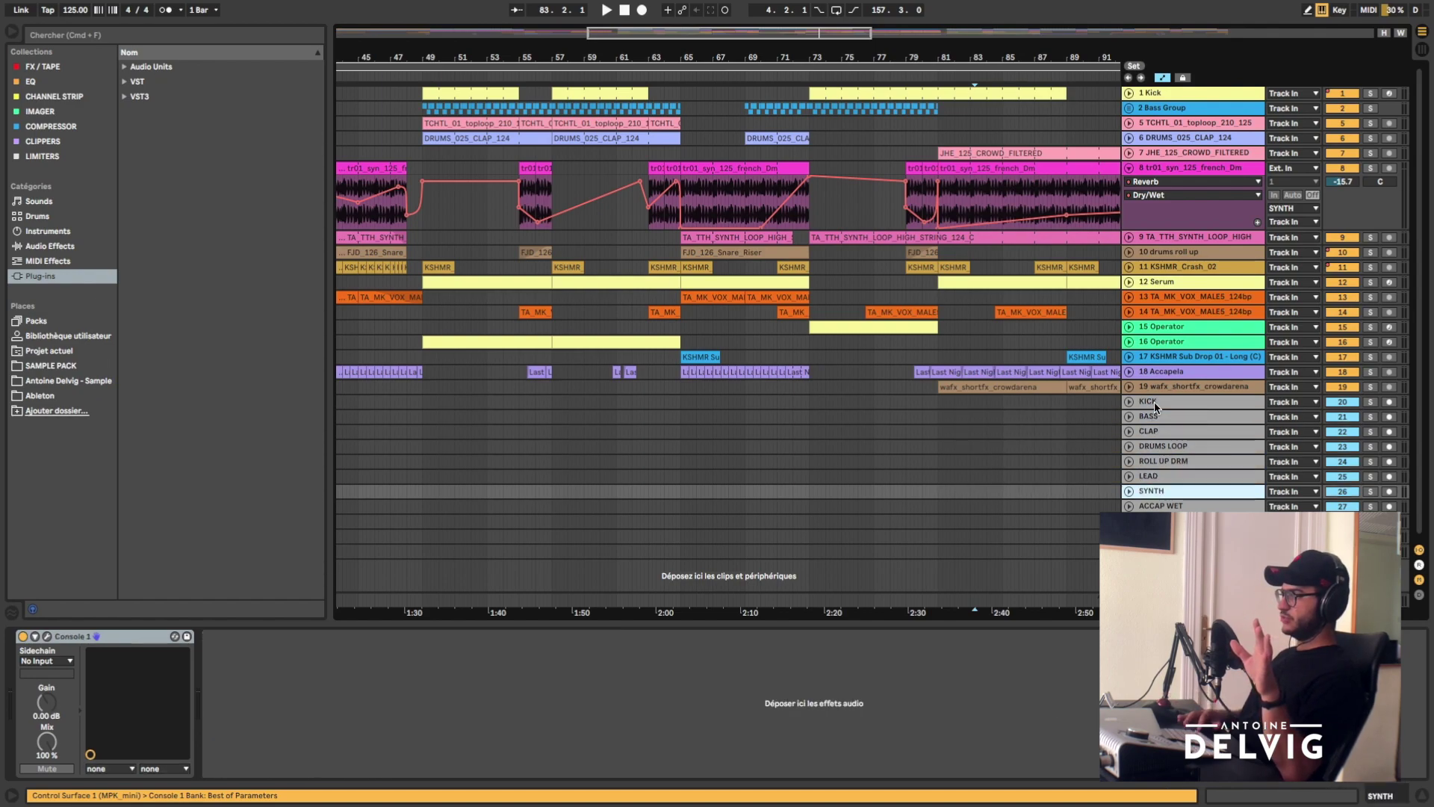
key("Up")
key("Up")
key("Up")
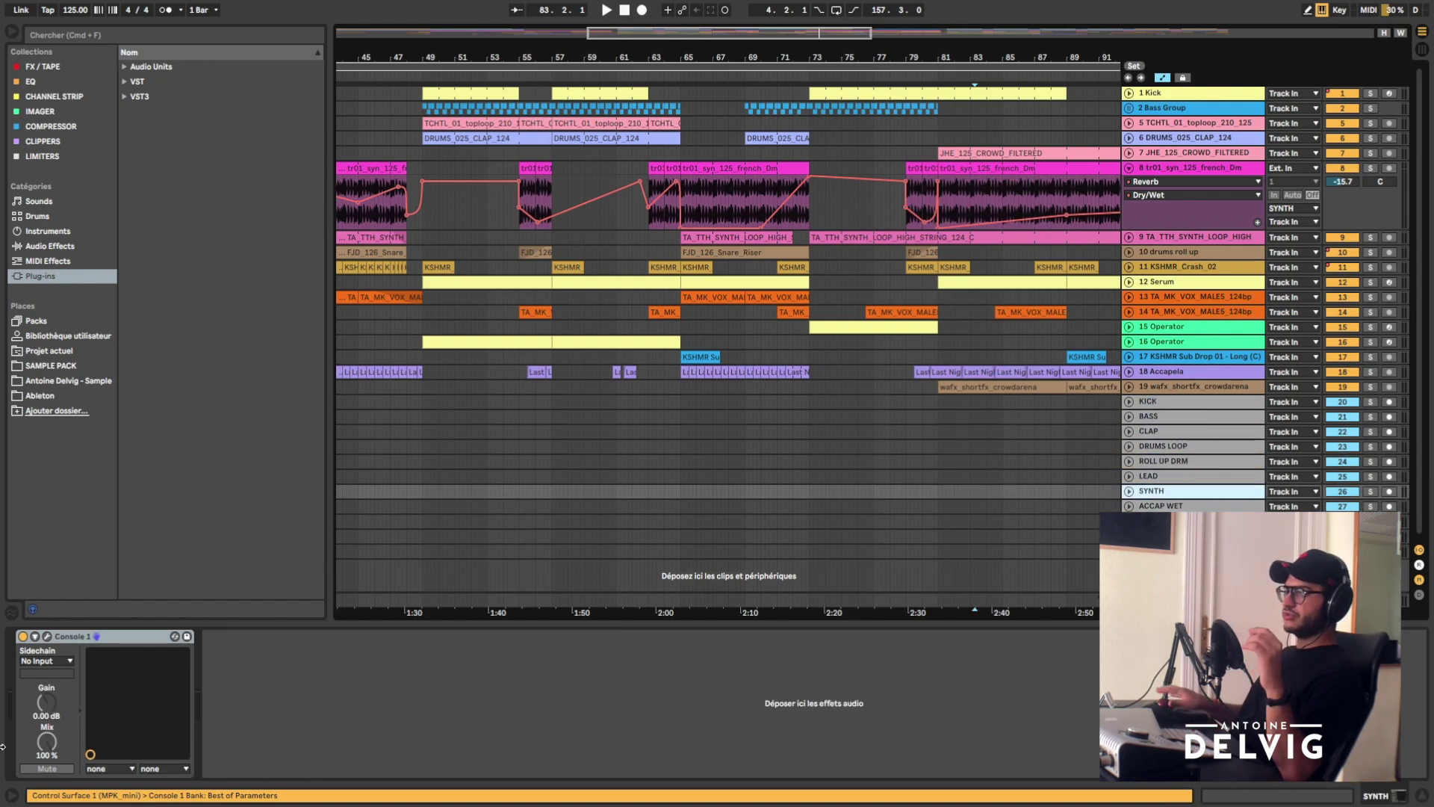
- Open the SYNTH bus's Console 1 plug-in, examine its channel-strip sections and close its window
left_click(46, 636)
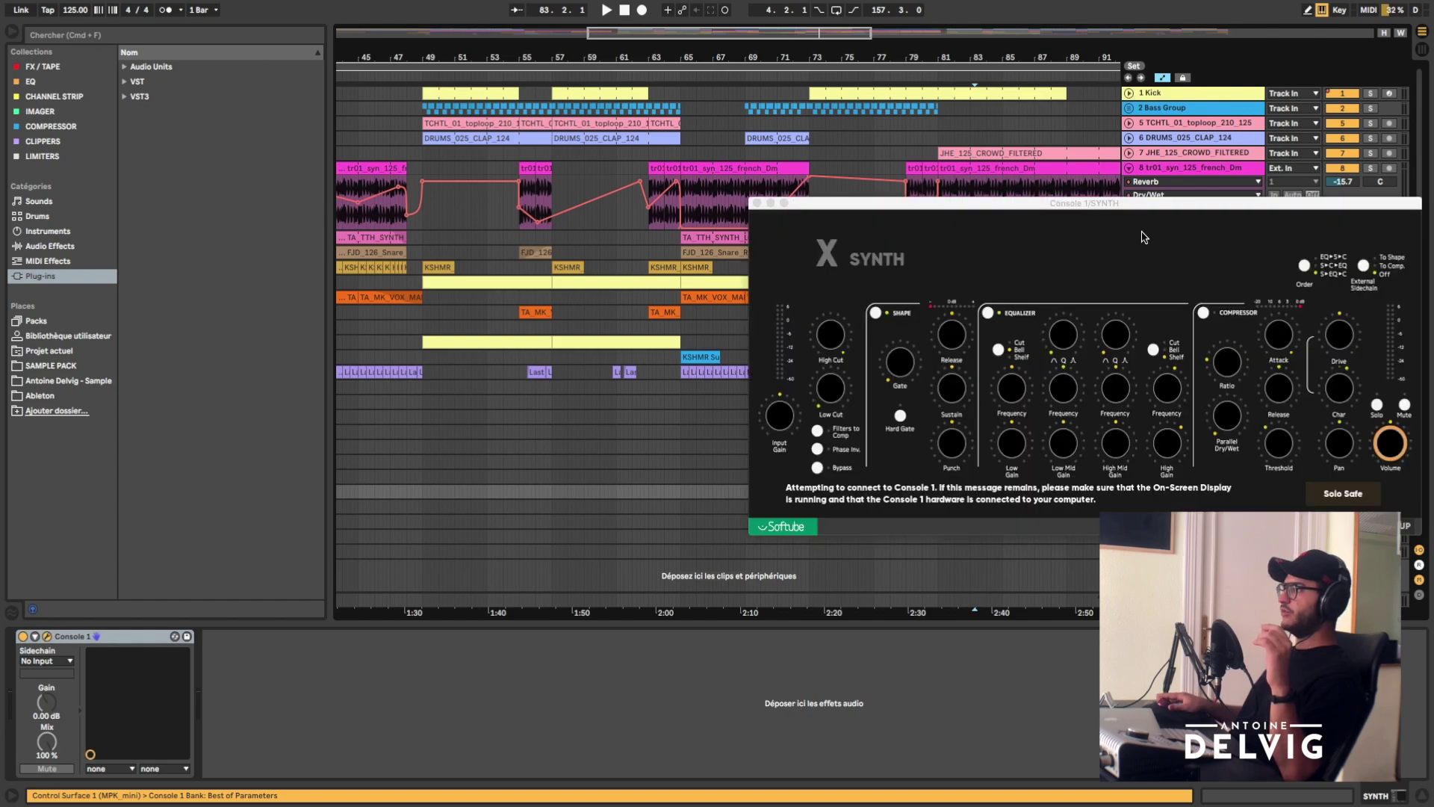
left_click_drag(1135, 208, 782, 345)
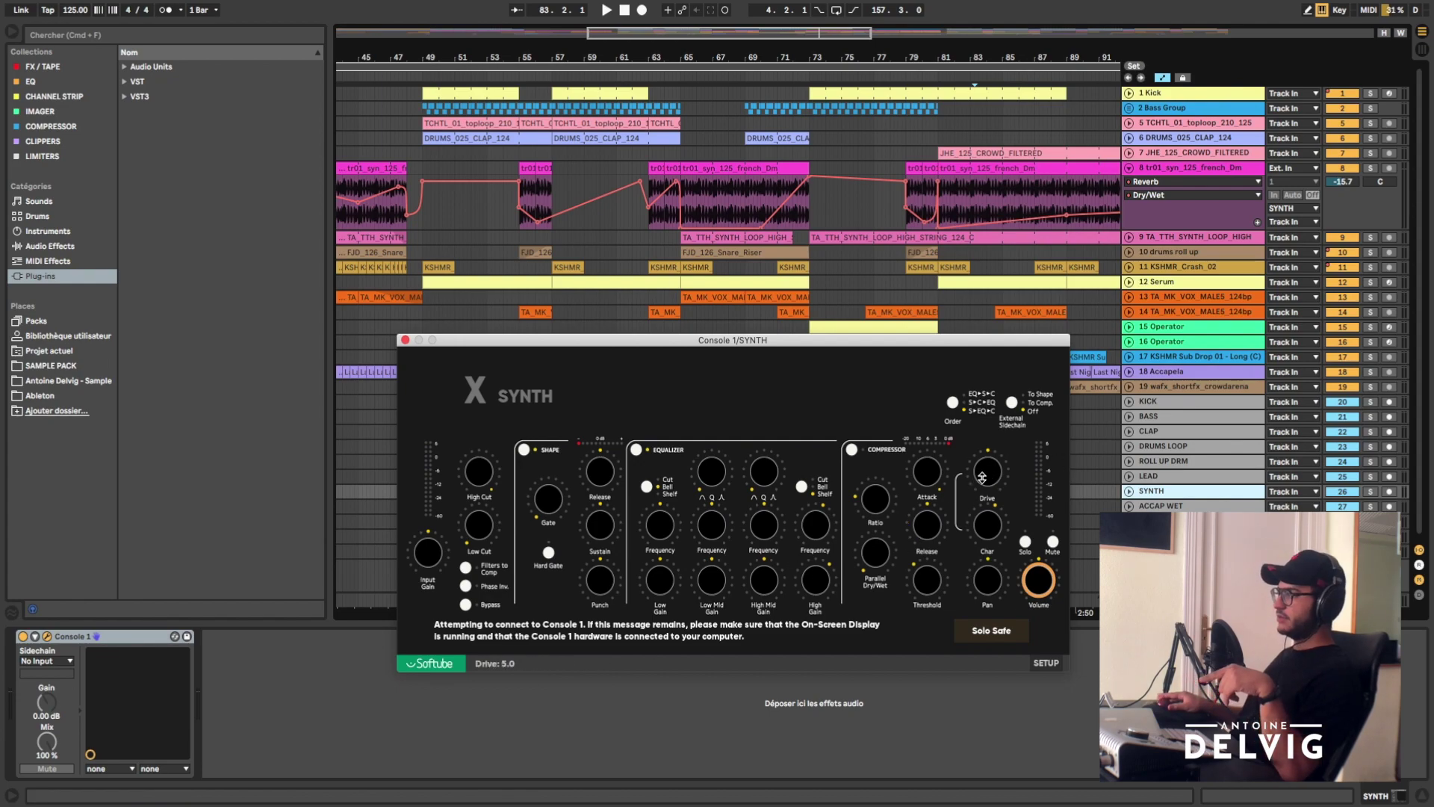
left_click(405, 341)
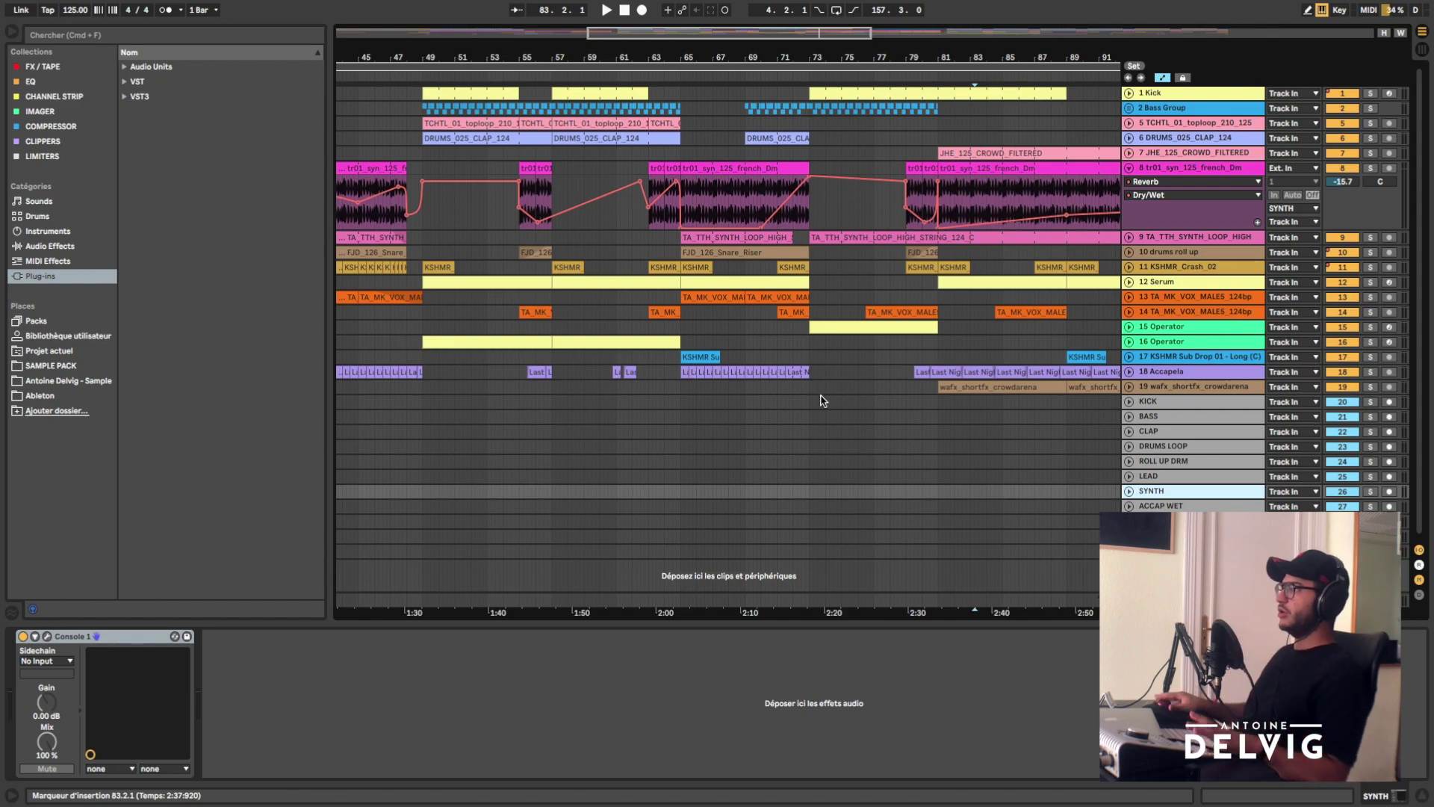
- Inspect the EQ curve in the LEAD bus's FF Pro-Q 3, and view the ROLL UP DRM and CLAP bus chains
left_click(1188, 535)
key("Up")
key("Up")
key("Up")
key("Up")
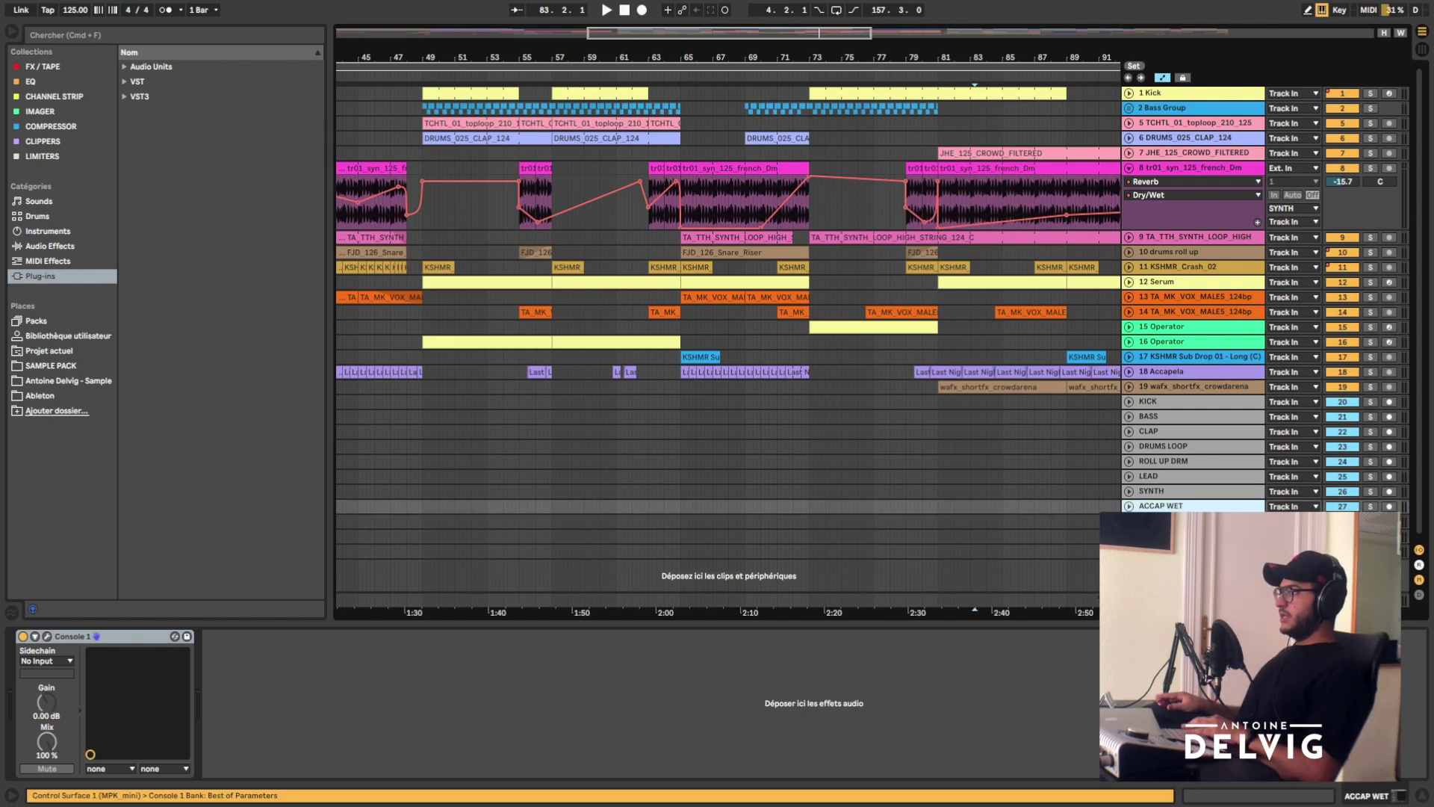
left_click(48, 636)
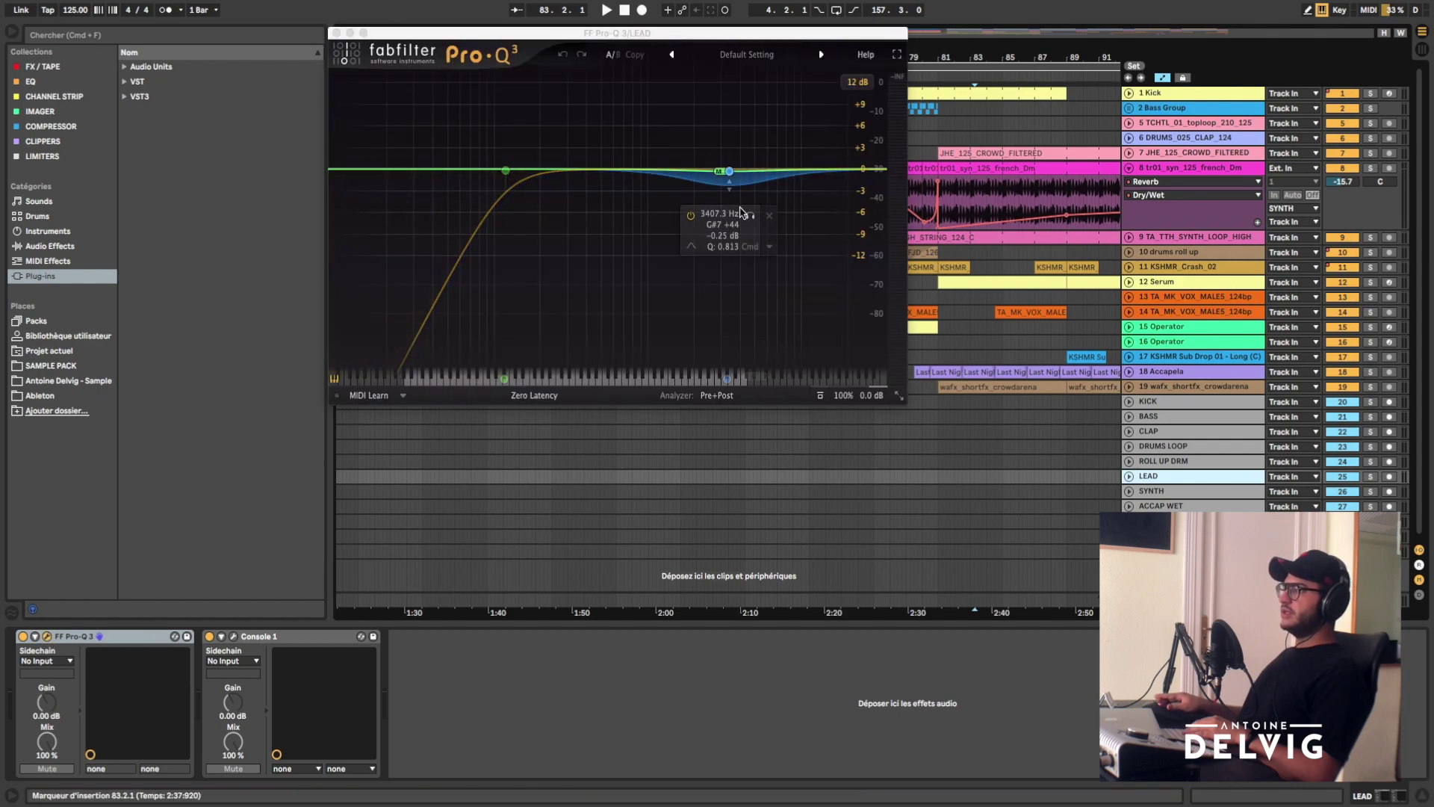
left_click(336, 33)
left_click(956, 464)
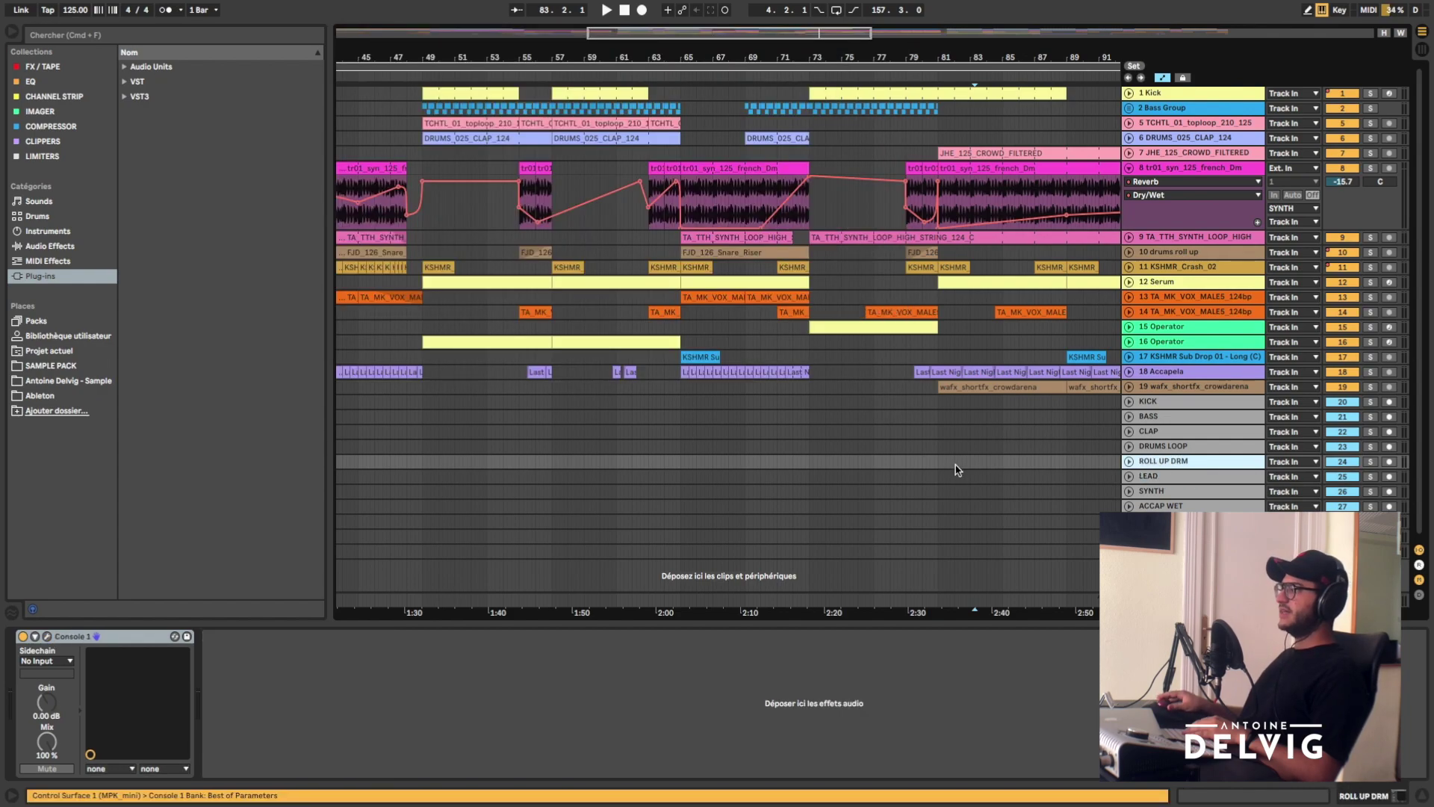
left_click(978, 431)
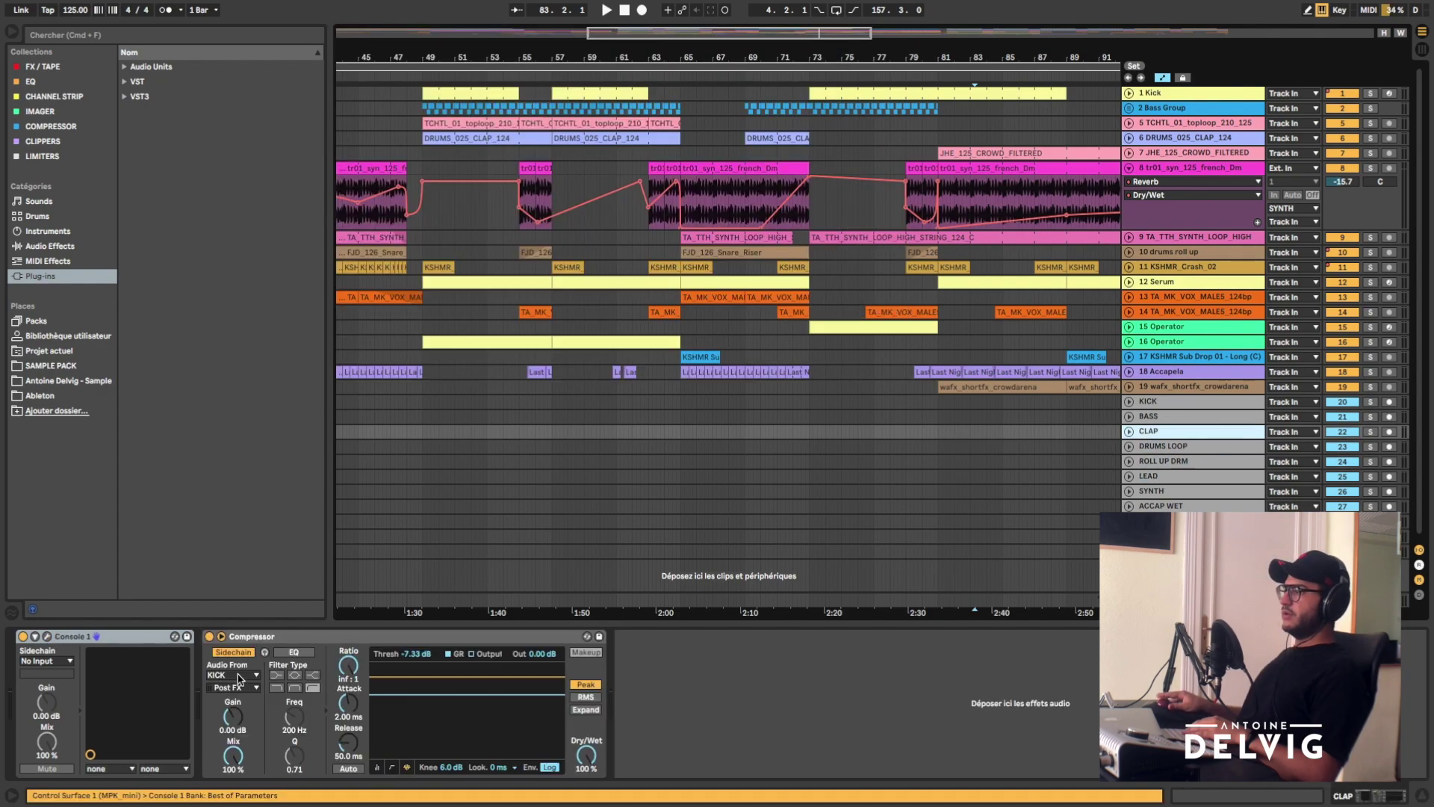
- Play the track from bar 49 with the BASS bus's FF Pro-Q 3 open, select the KICK bus and close the EQ window
left_click(1155, 420)
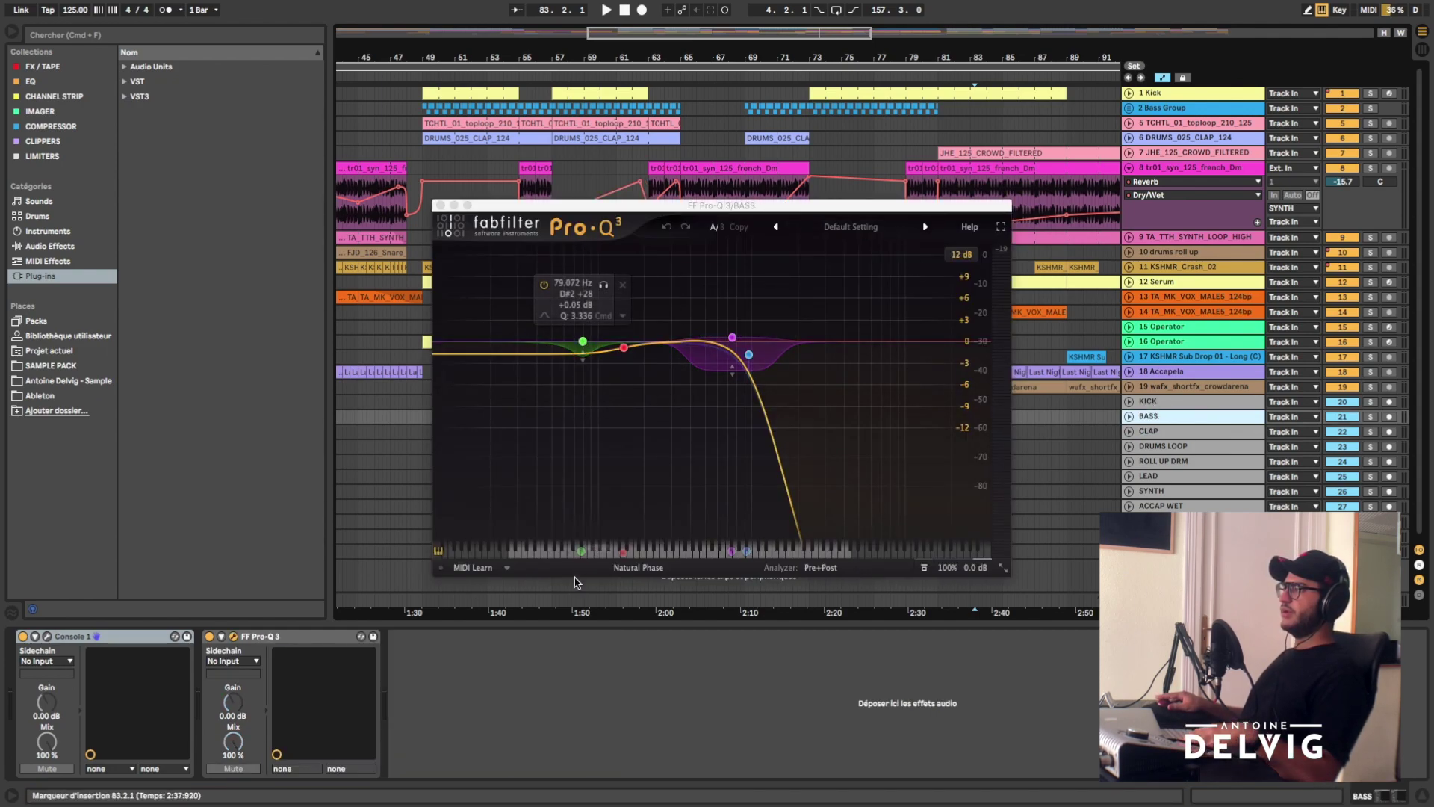
left_click(423, 416)
key("space")
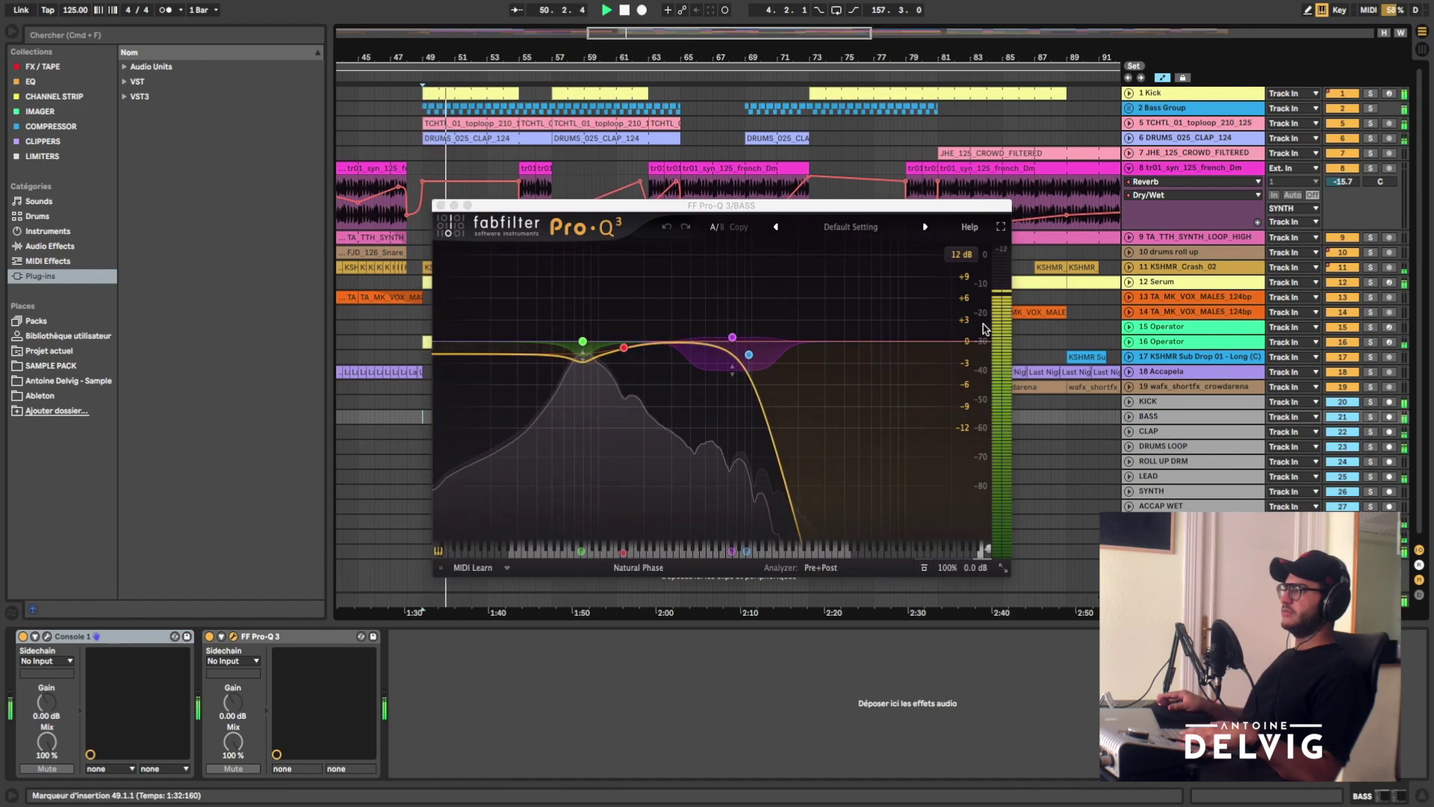
key("space")
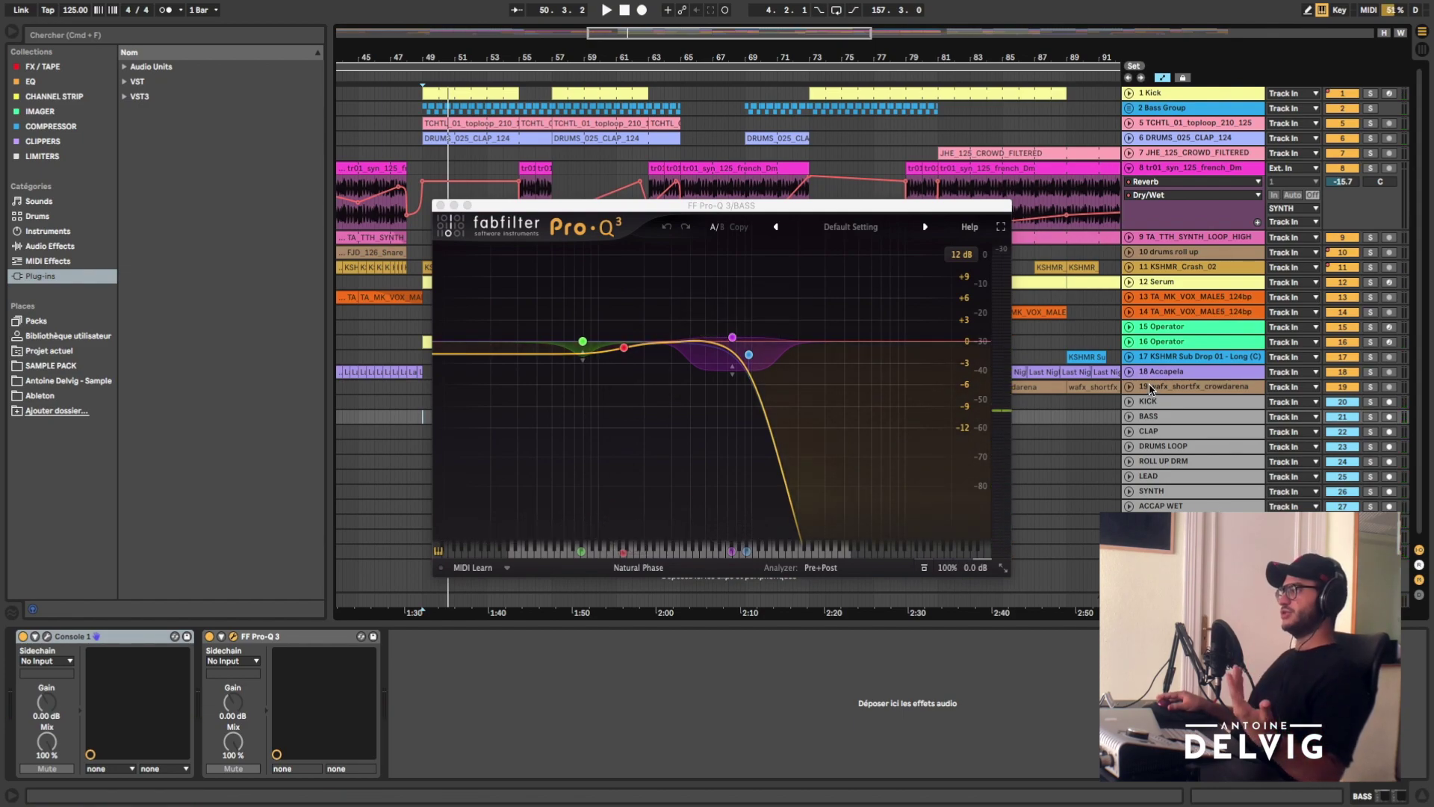
left_click(1150, 402)
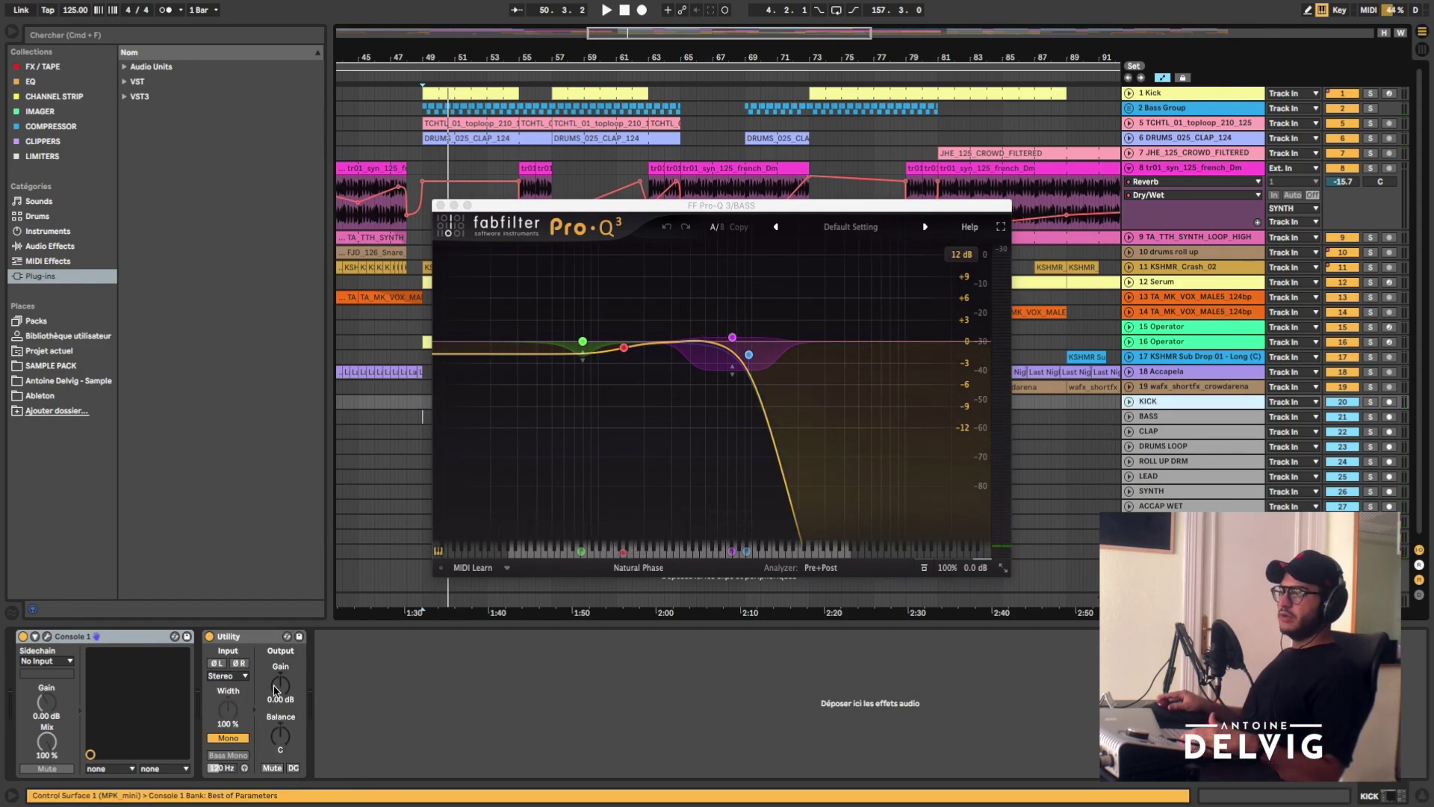
left_click(441, 205)
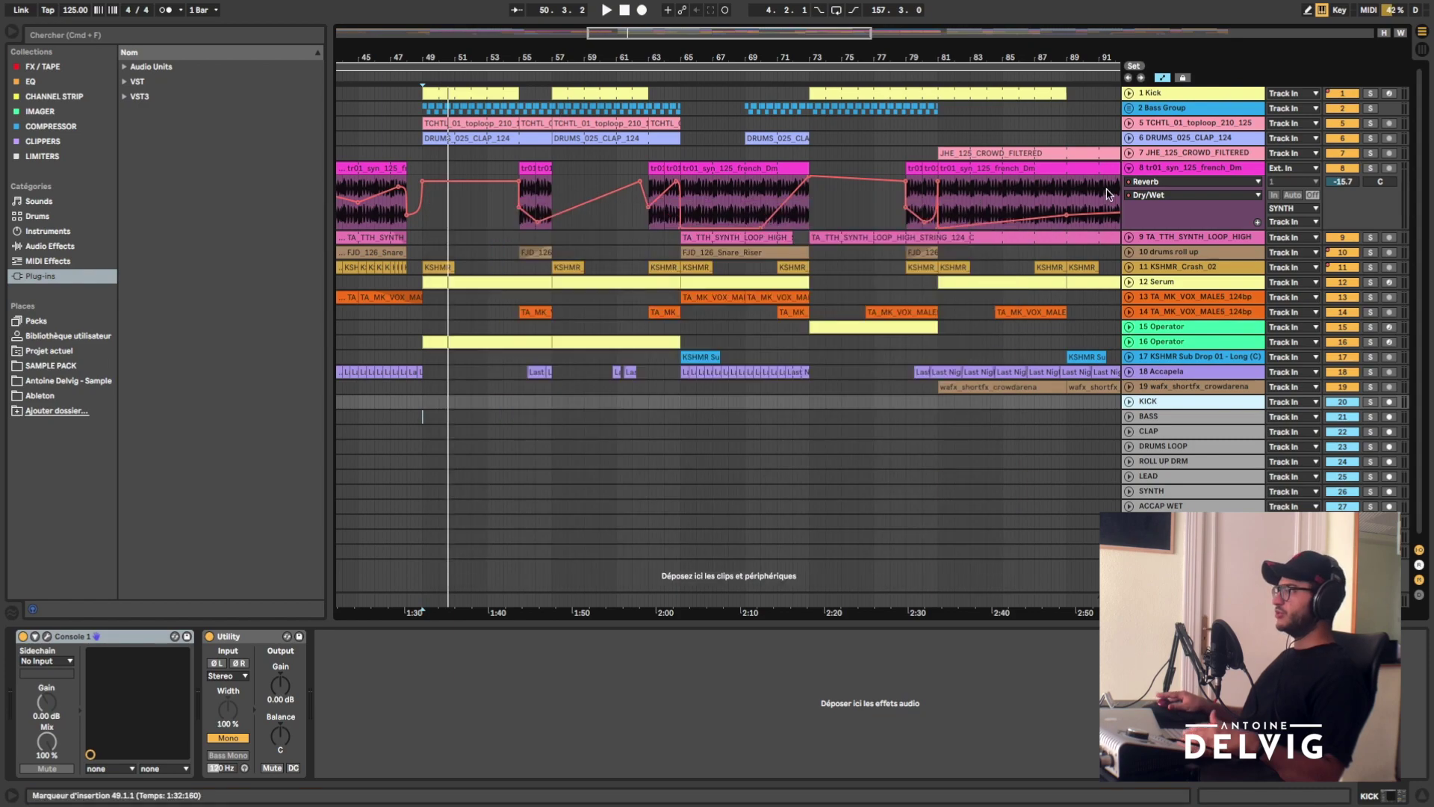
- Fold the 8 tr01_syn_125_french_Dm track and open the UAD SSL G Bus Compressor on the PREMASTER track
left_click(1129, 170)
left_click(1180, 494)
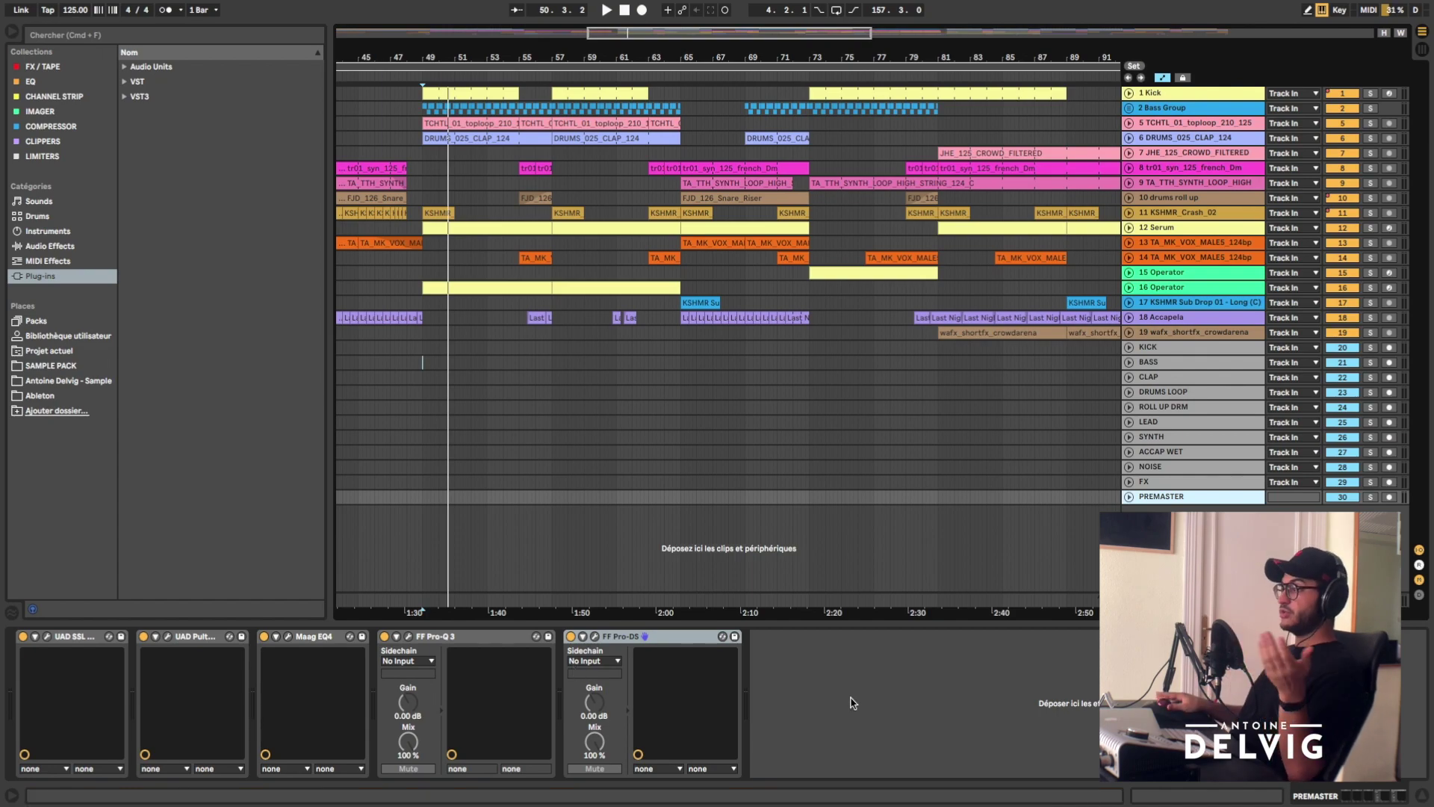
left_click(771, 690)
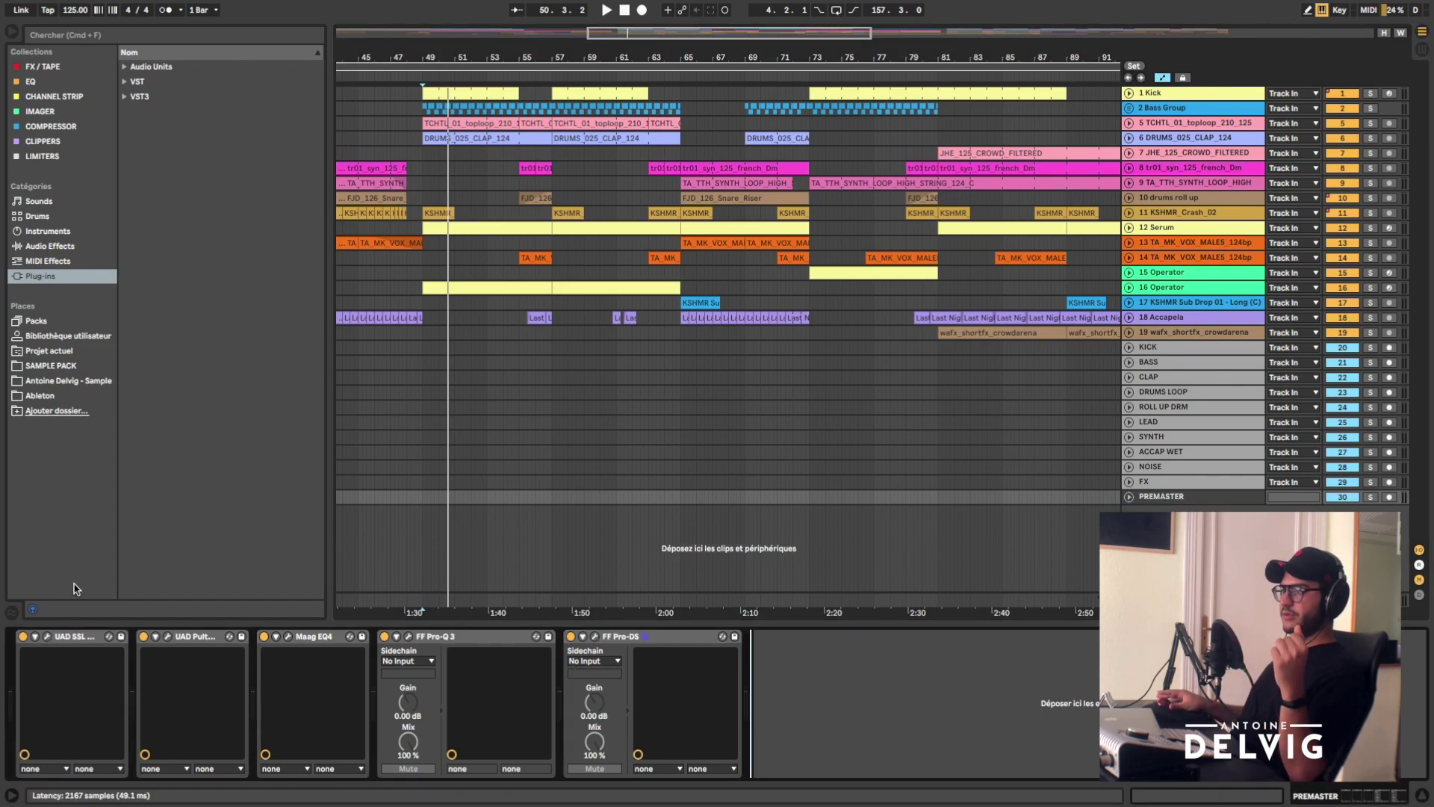
left_click(47, 636)
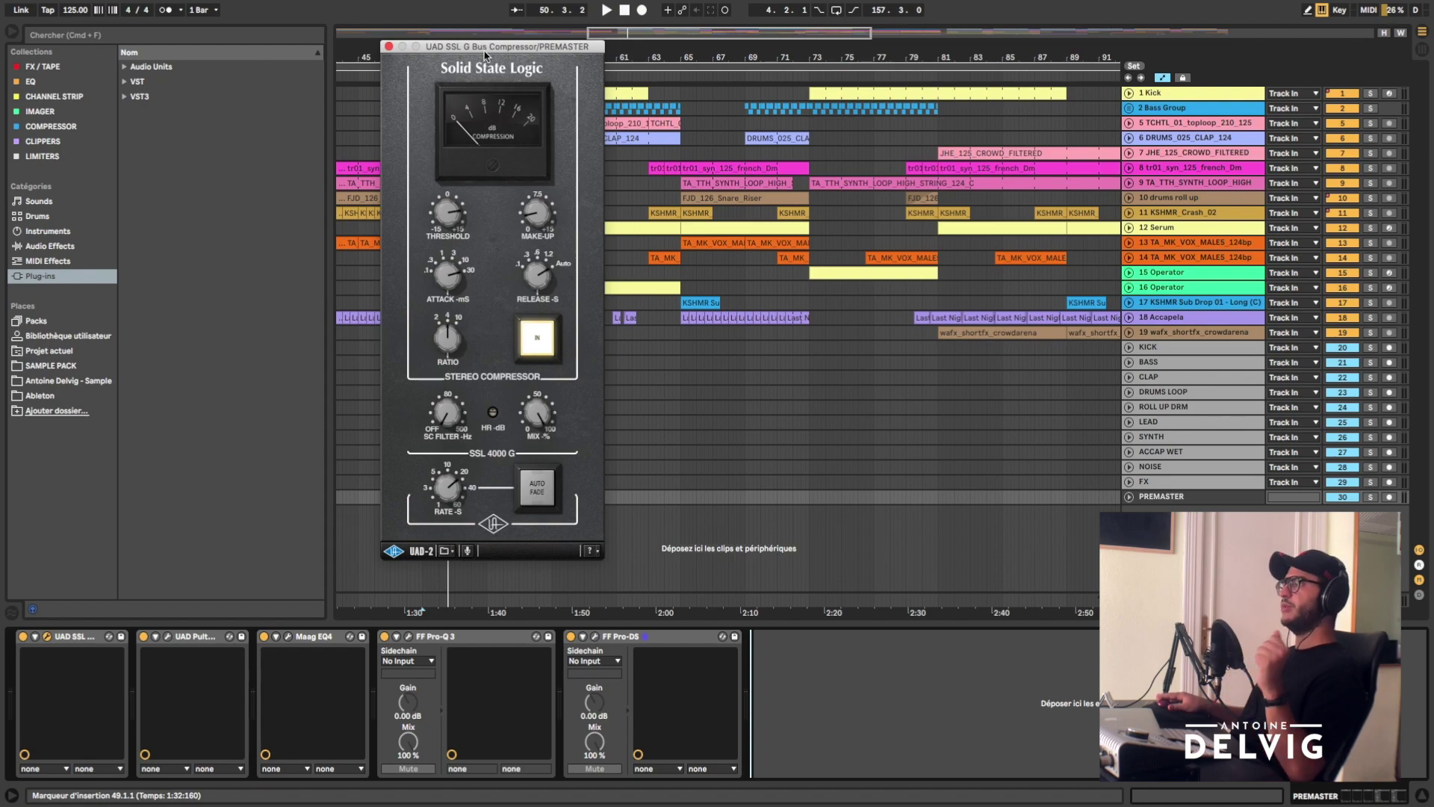
- Open the PREMASTER's UAD Pultec EQP-1A Legacy and compare the mix from bar 49 with the equalizer switched on and off
left_click(166, 636)
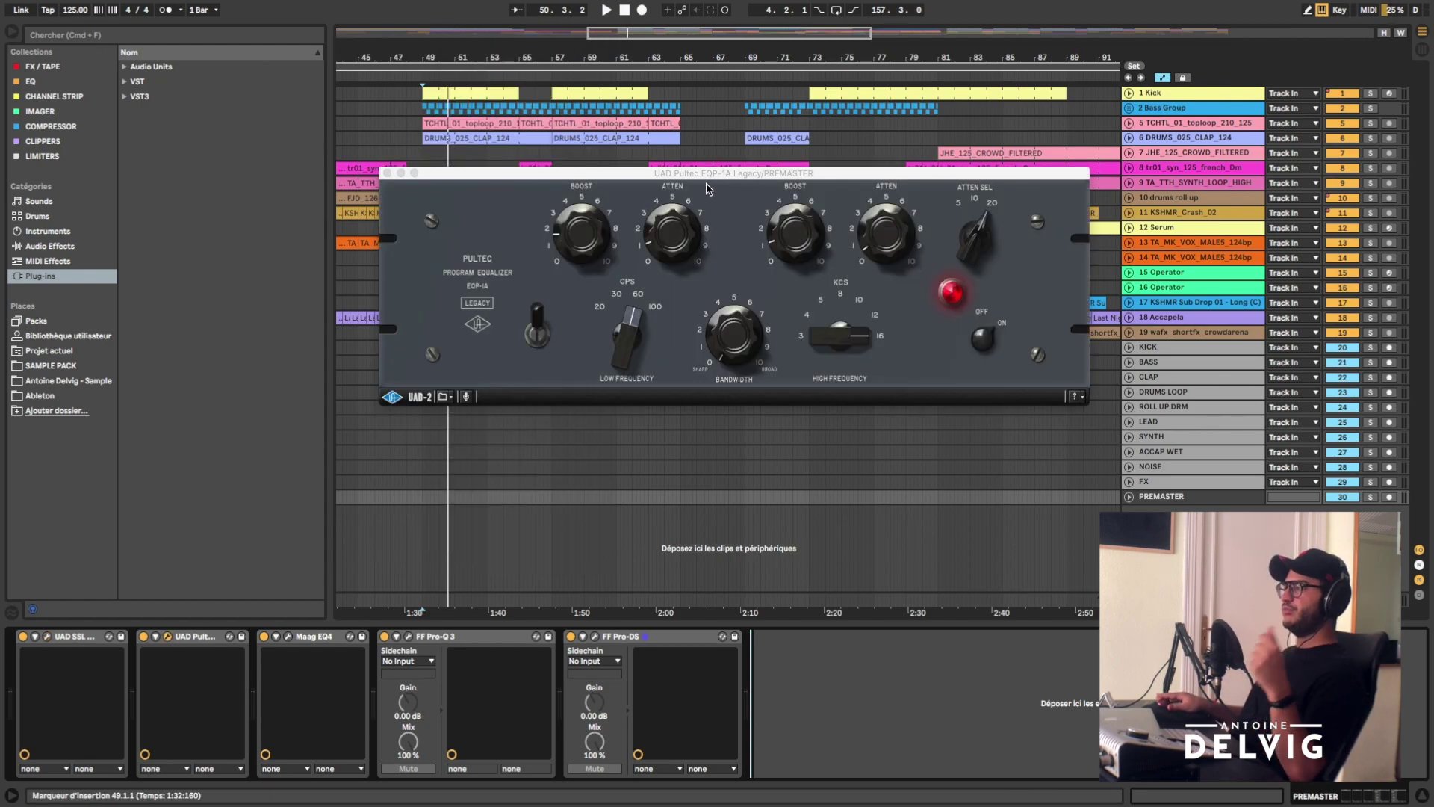
left_click(950, 298)
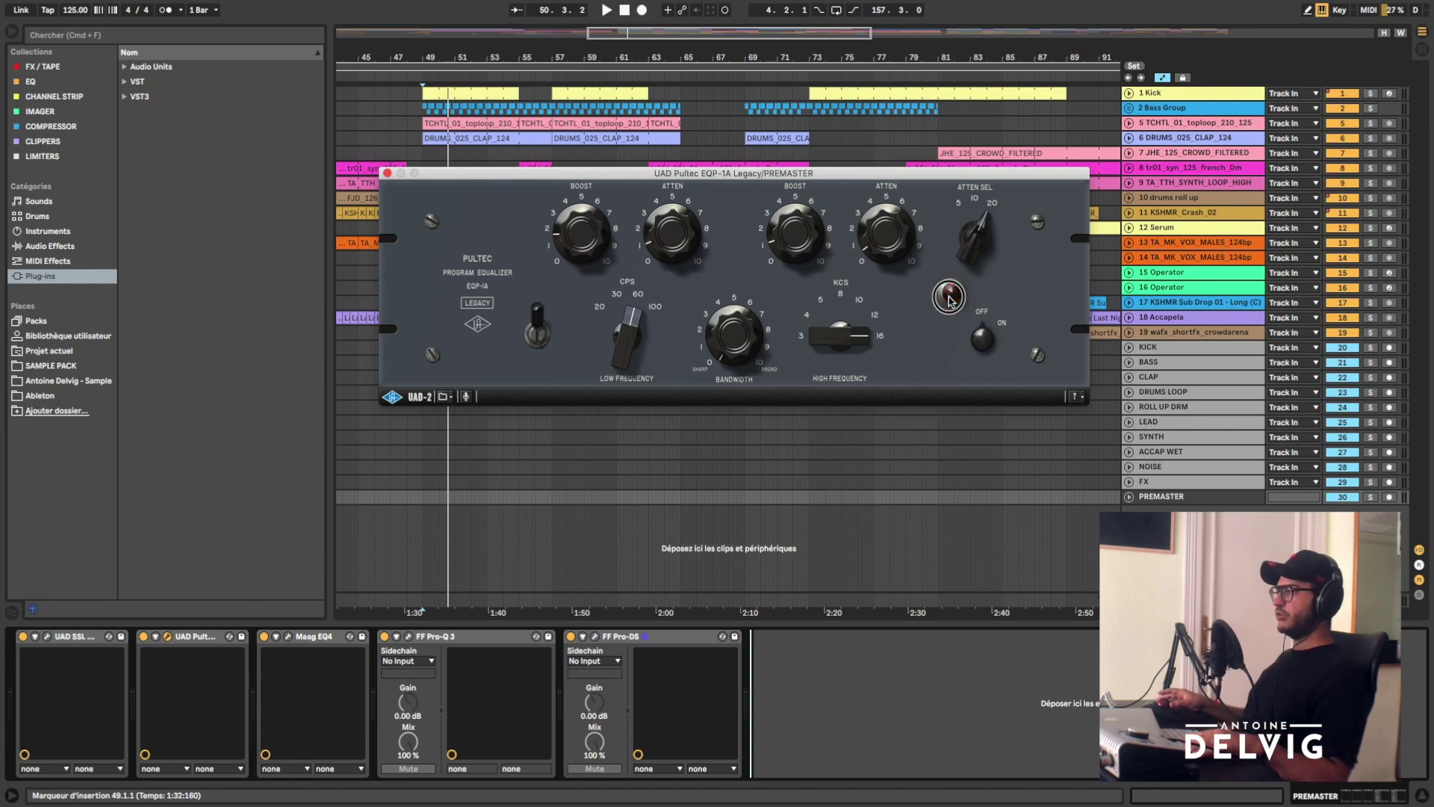
key("space")
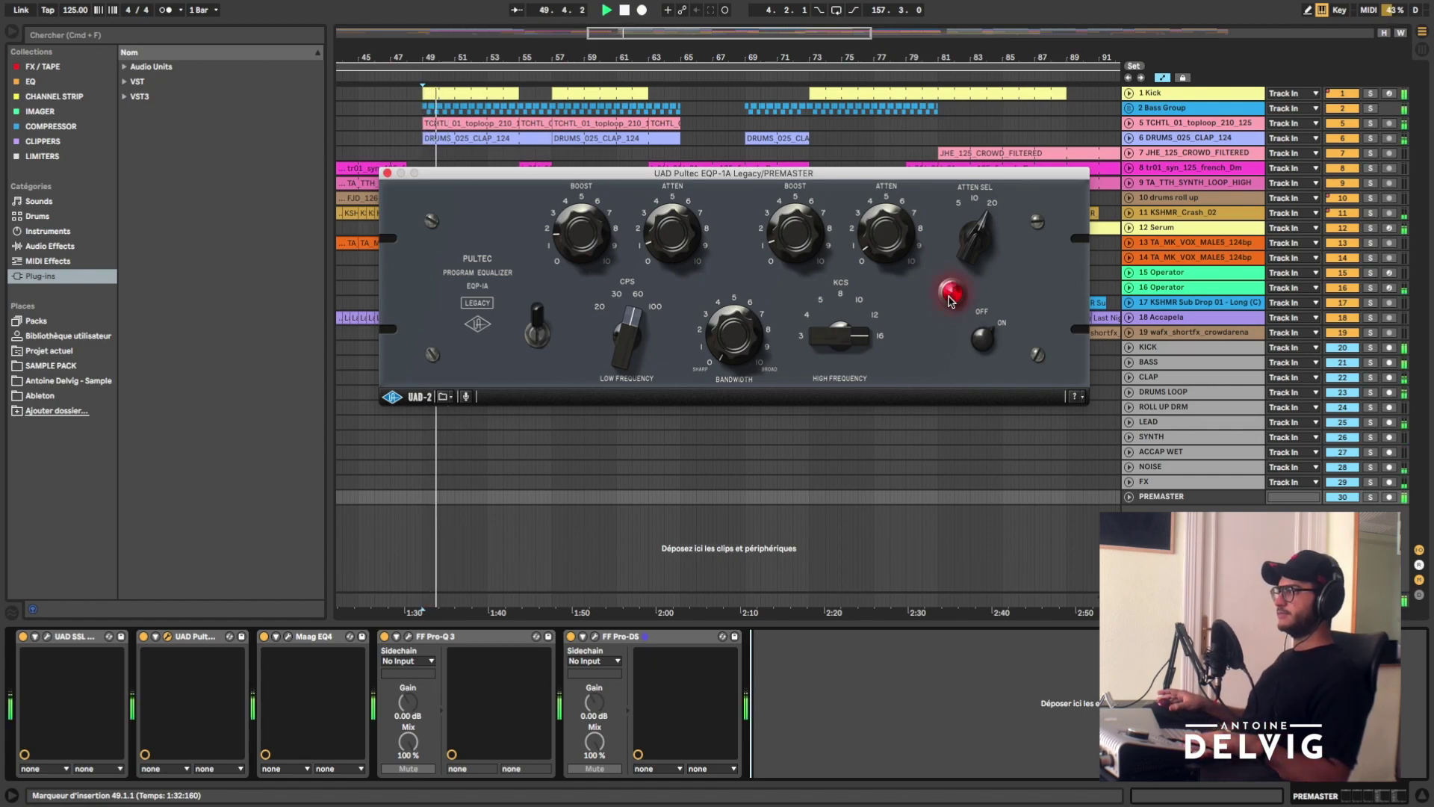
left_click(950, 294)
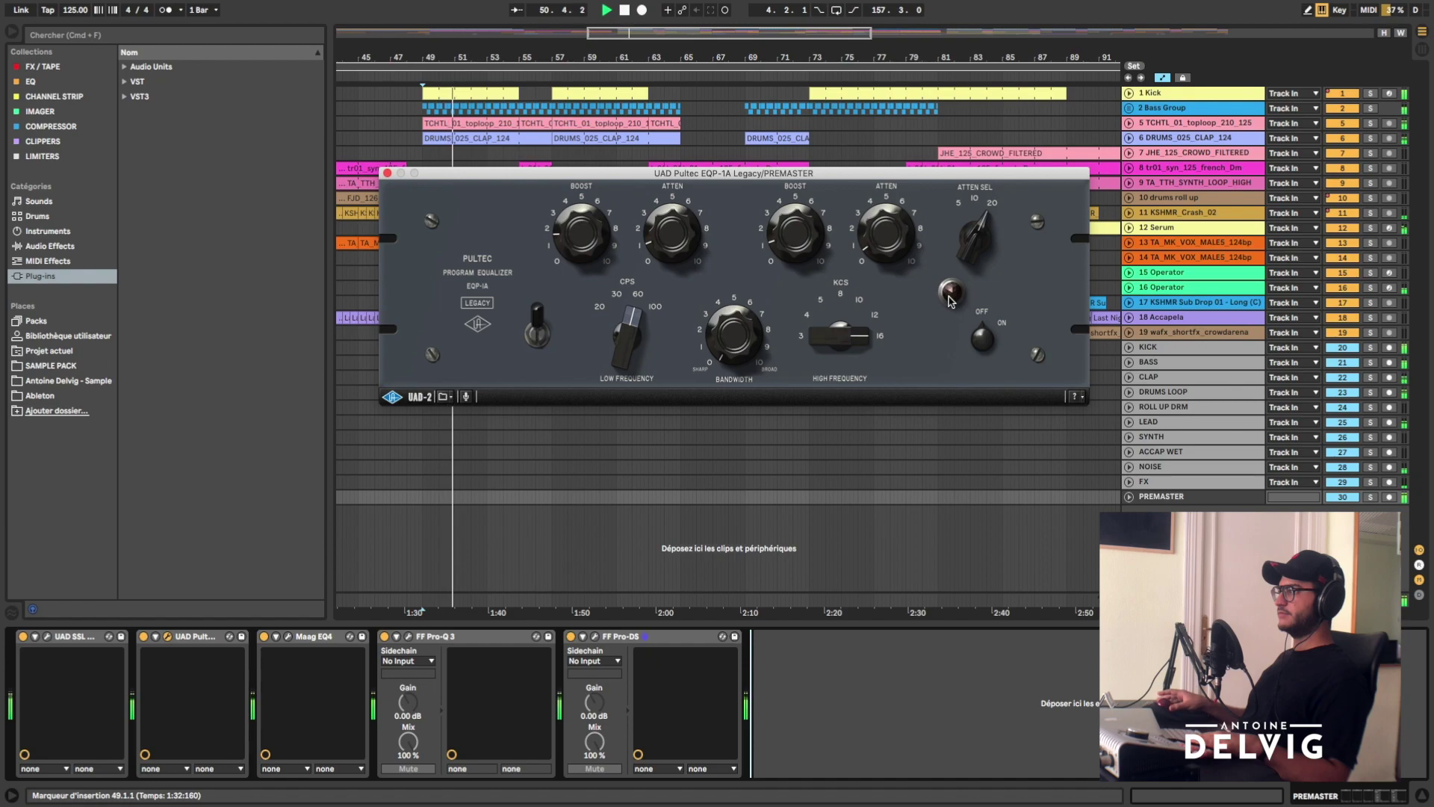
left_click(950, 294)
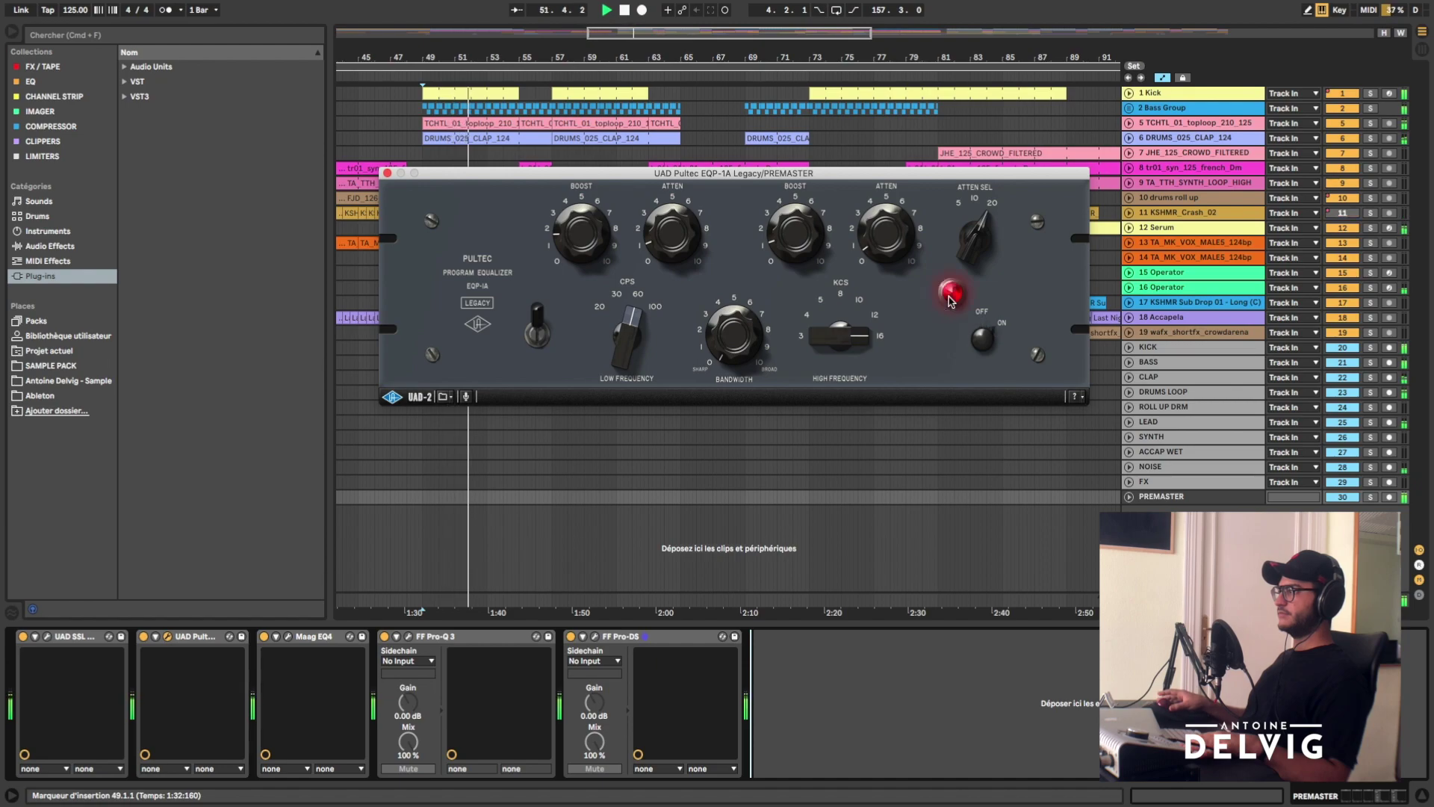
left_click(950, 294)
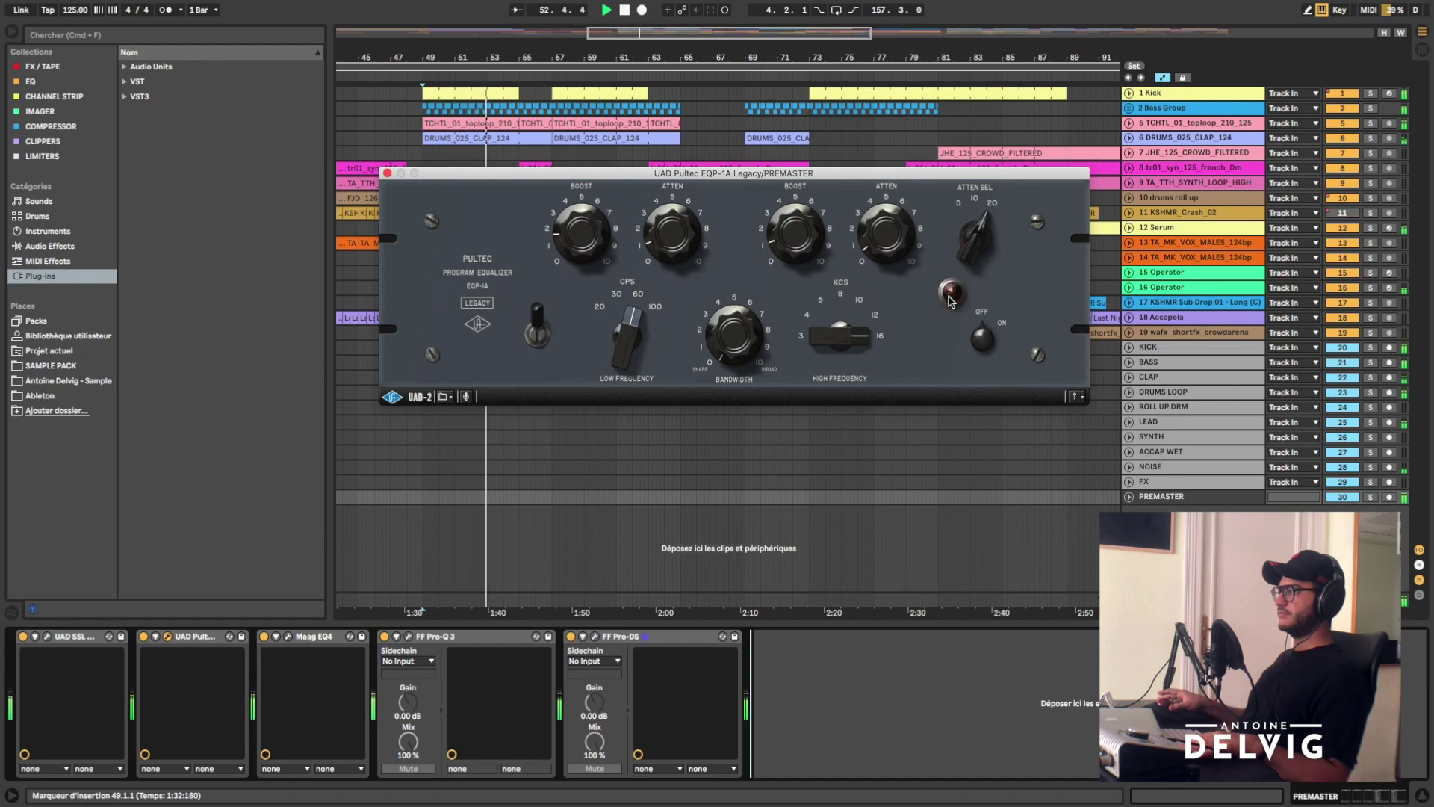
key("space")
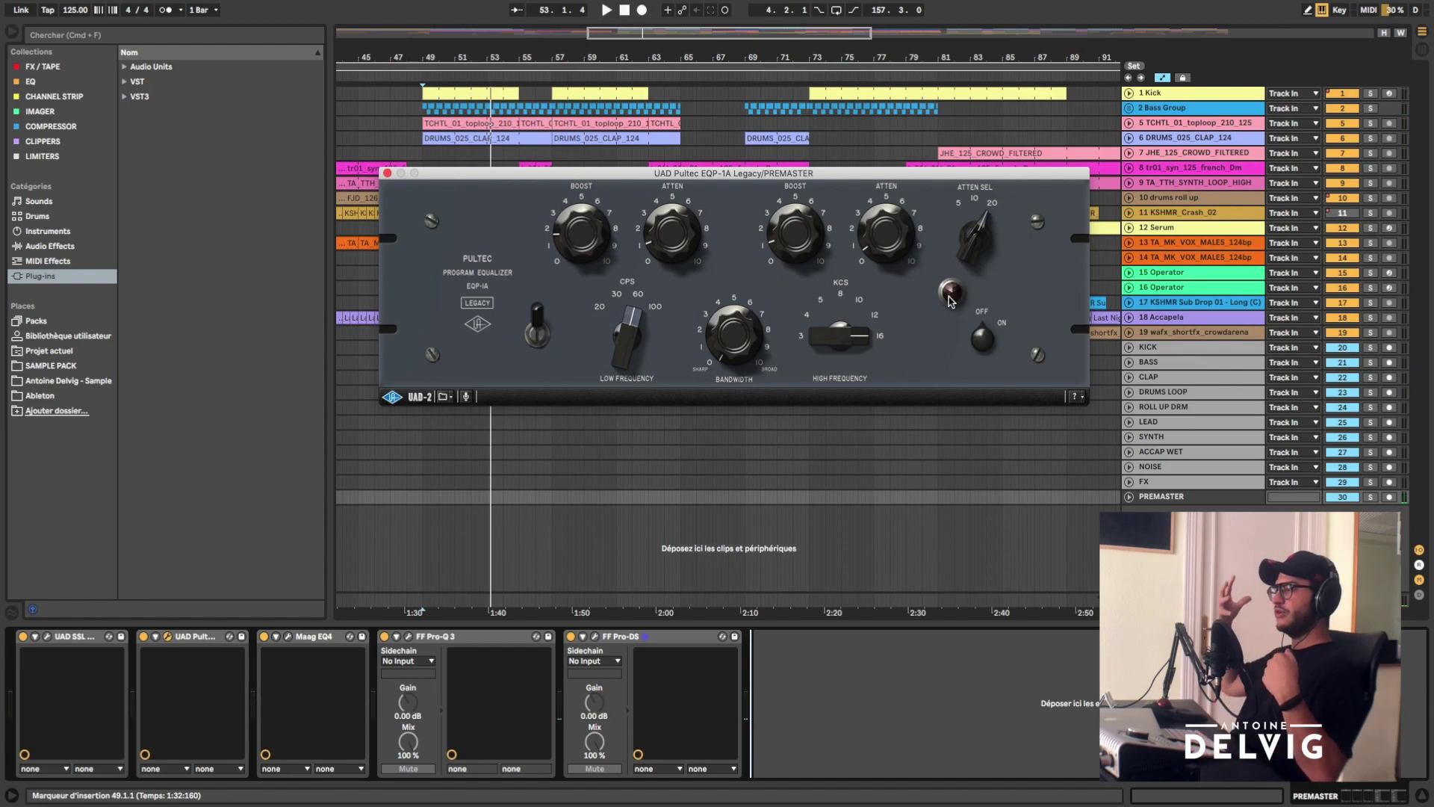
- Open the Maag EQ4 on the PREMASTER and compare the mix from bar 49 with the equalizer switched on and off
left_click(287, 636)
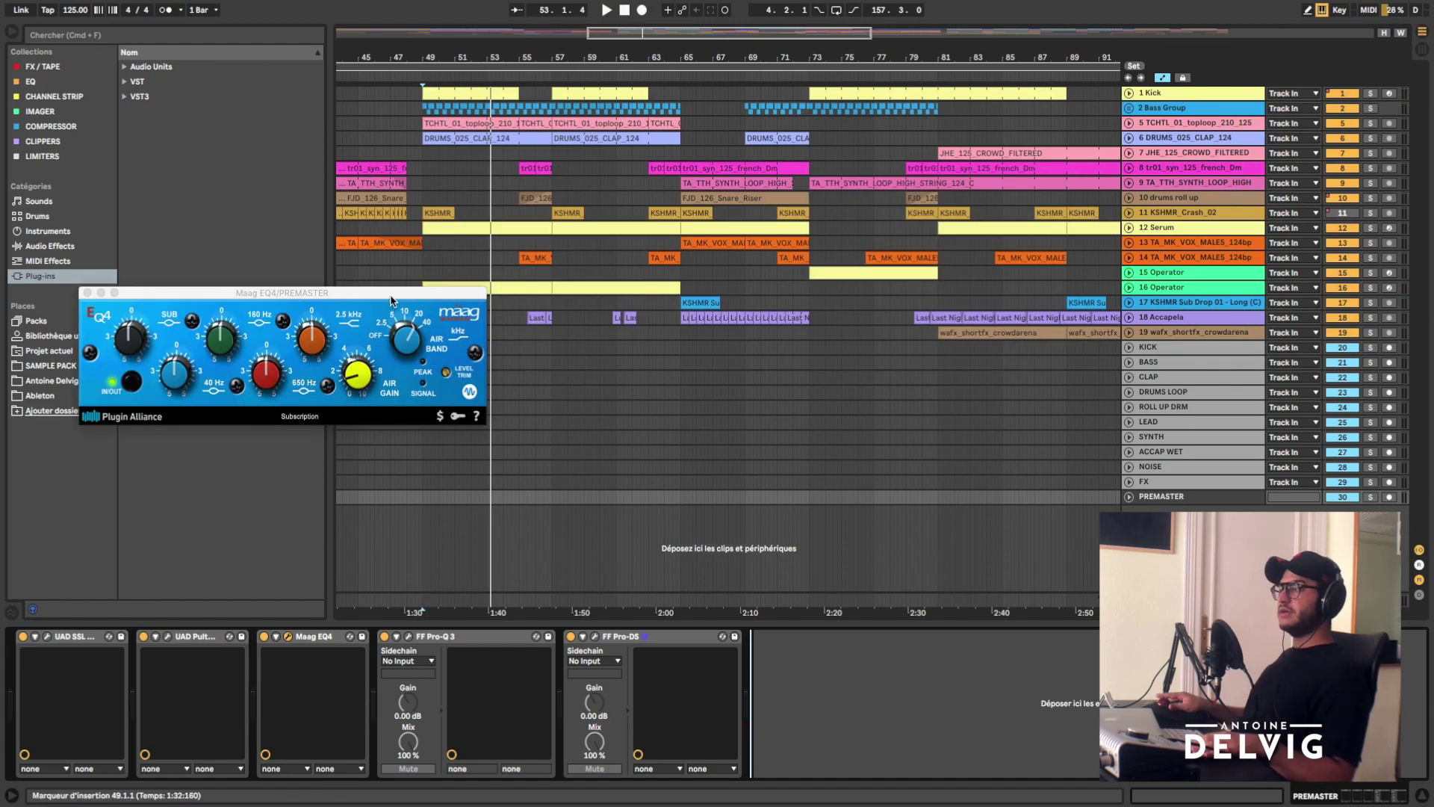
left_click_drag(396, 281, 866, 278)
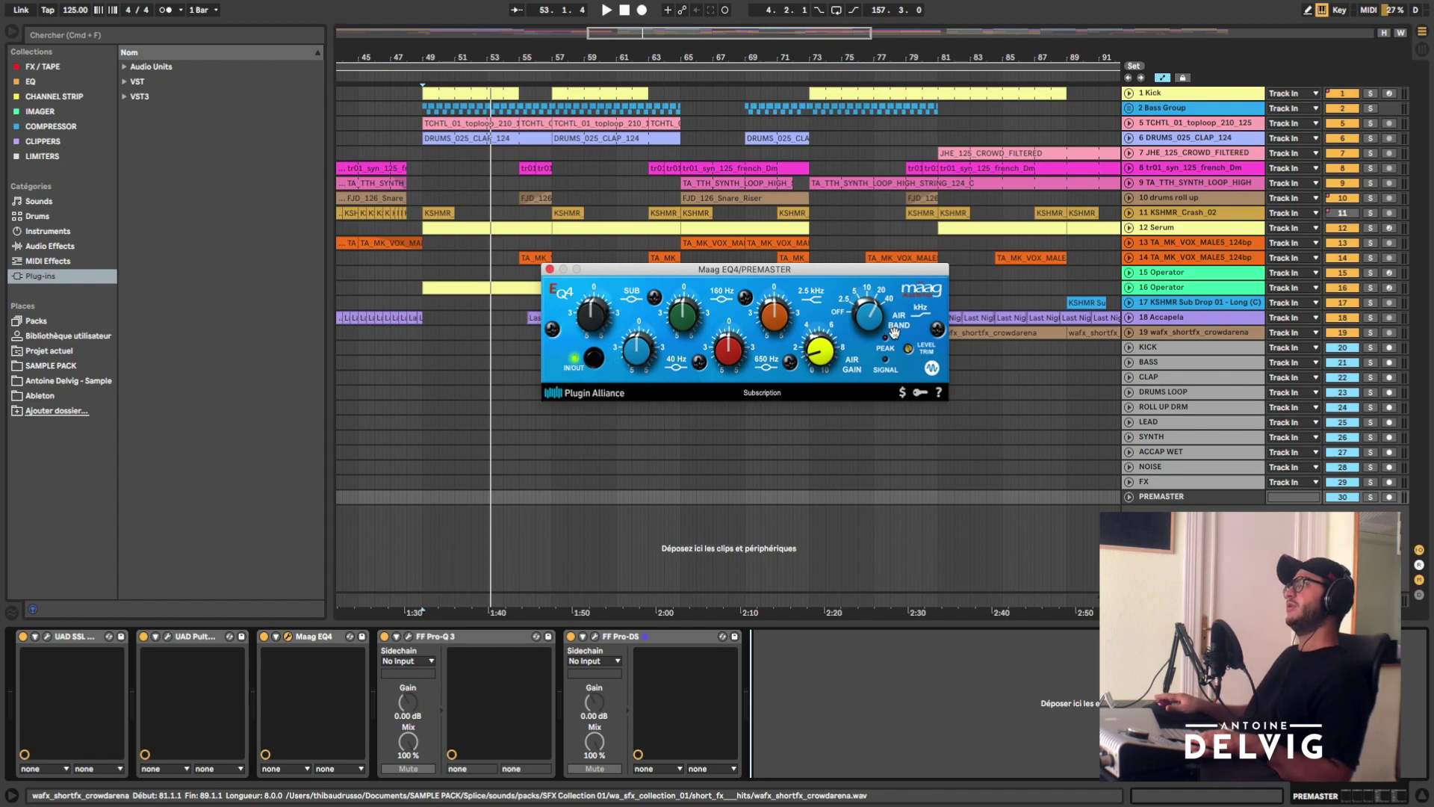
left_click(262, 641)
key("space")
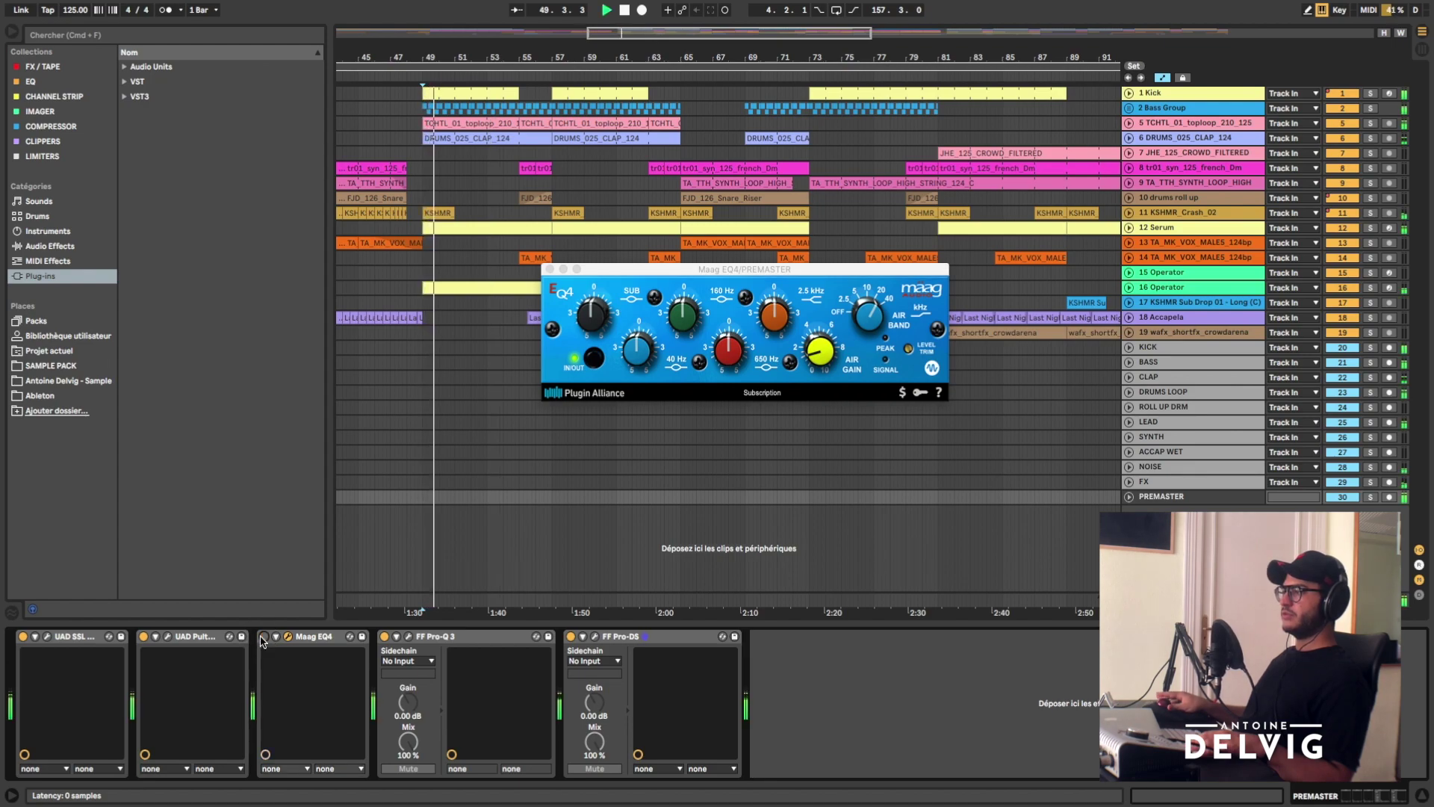
left_click(264, 636)
key("space")
key("space")
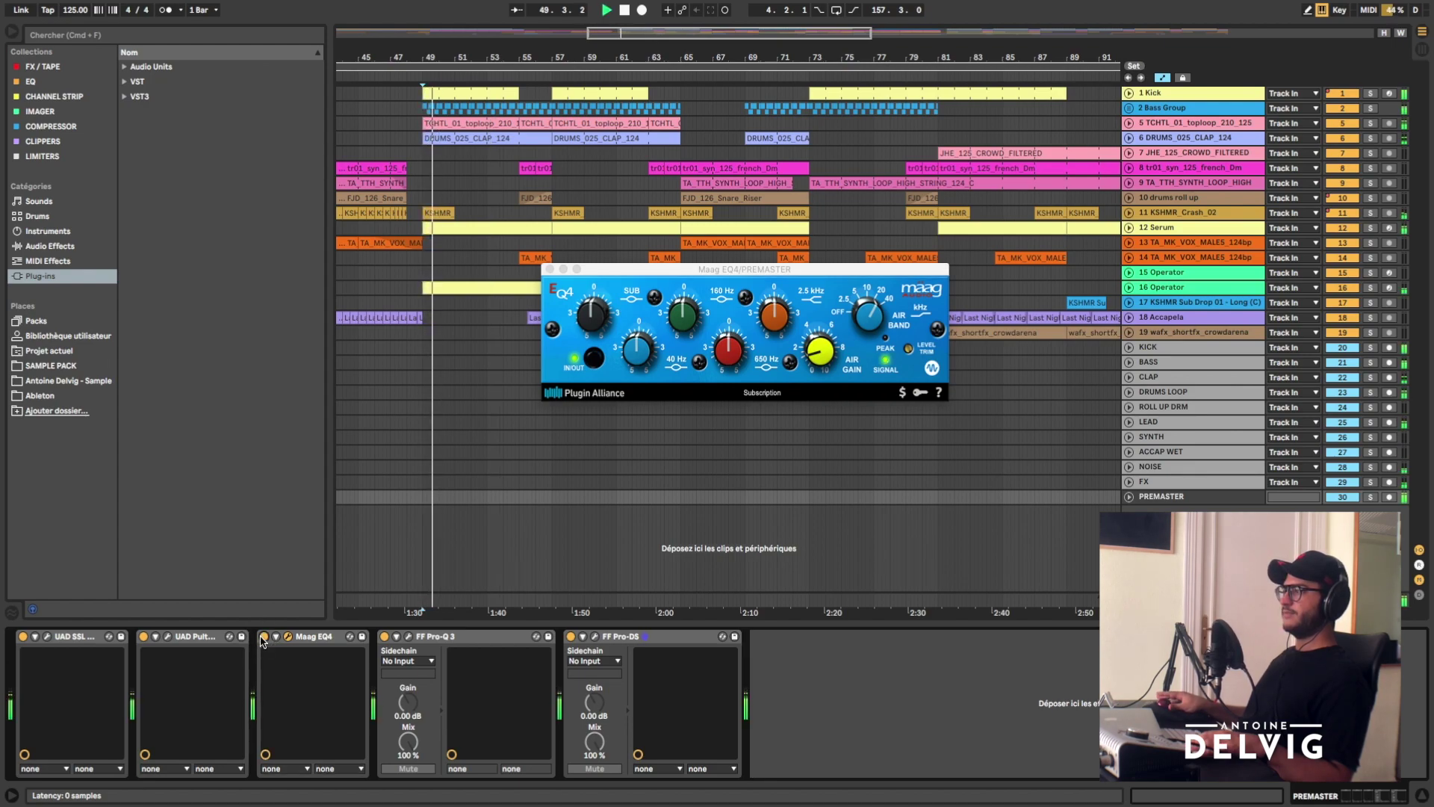
left_click(263, 636)
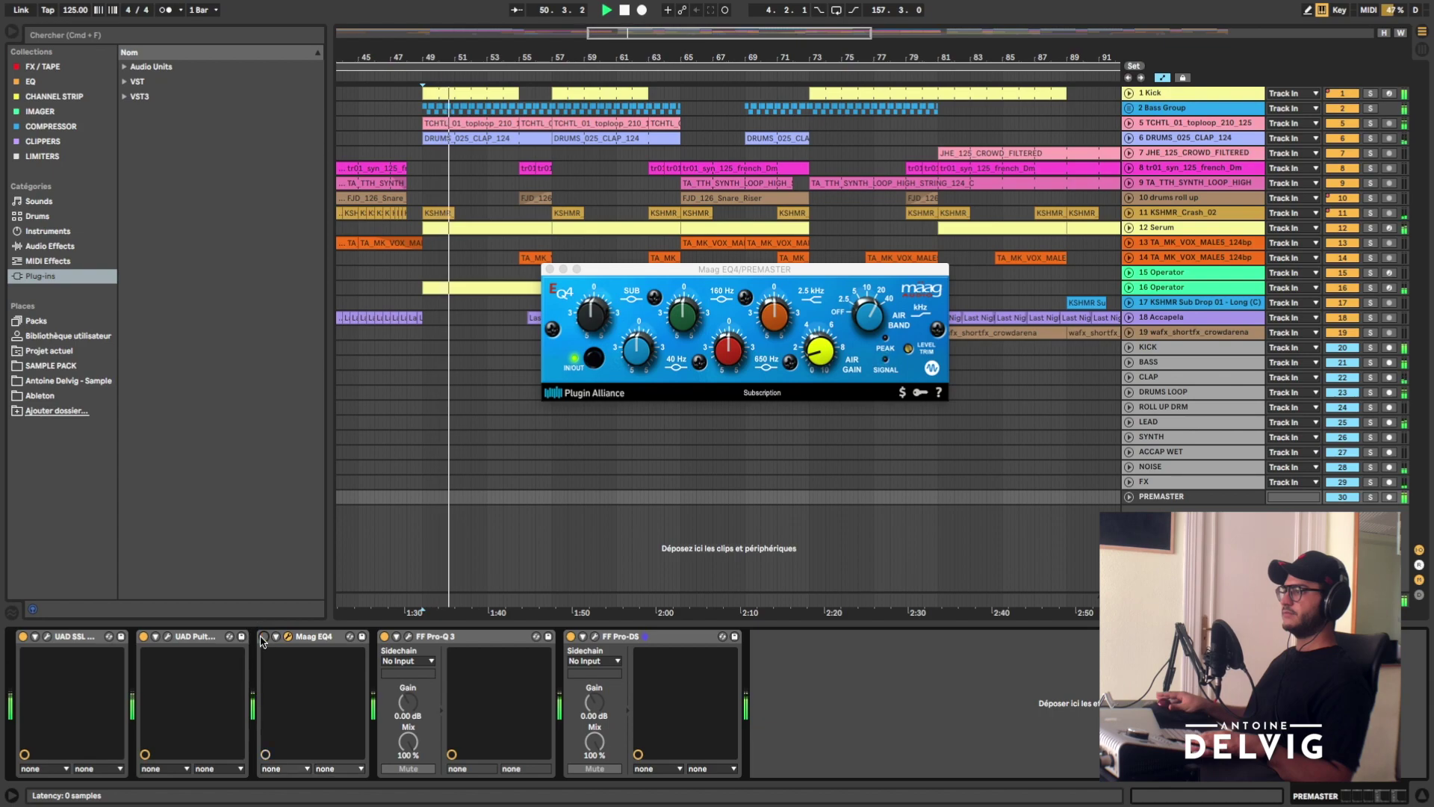
left_click(264, 637)
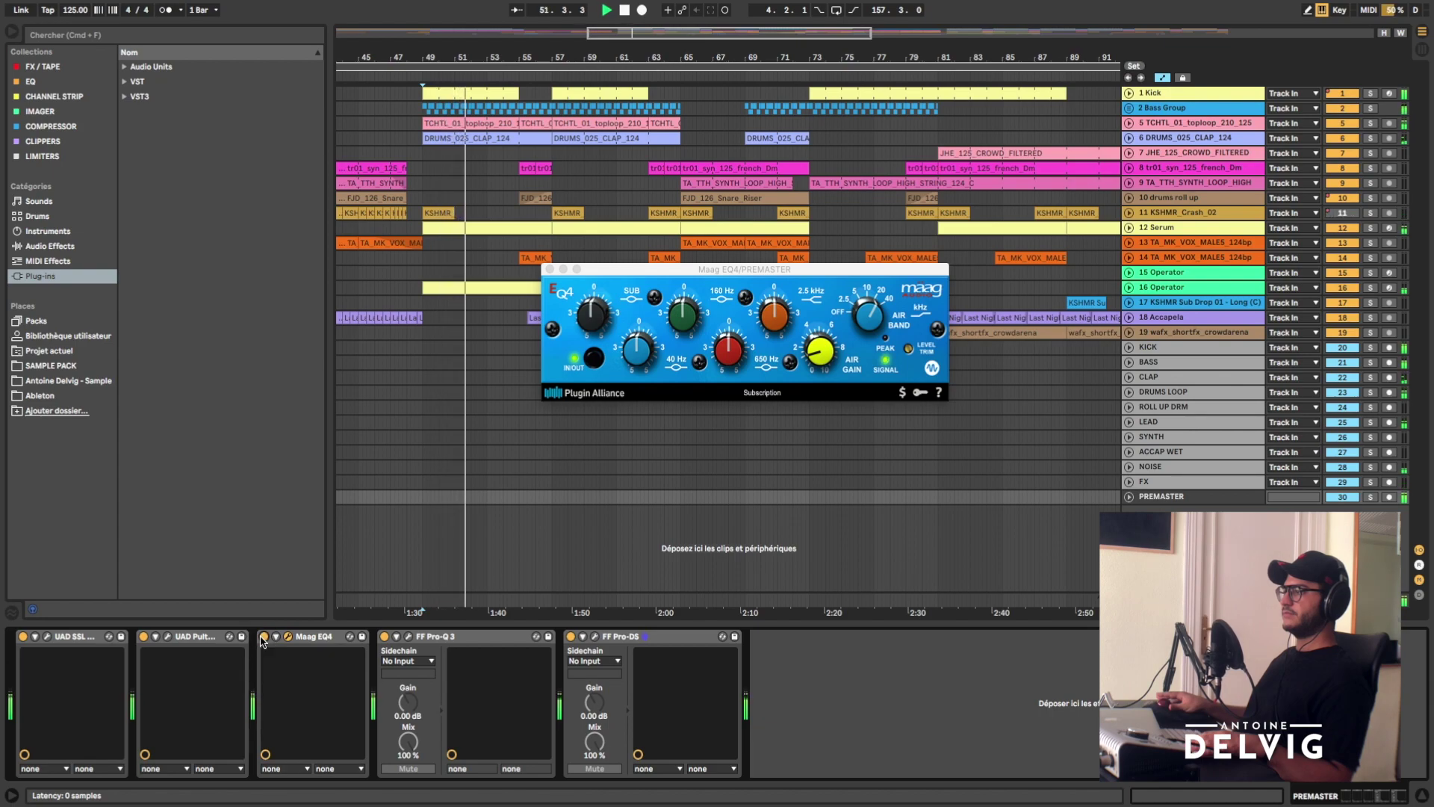
left_click(264, 637)
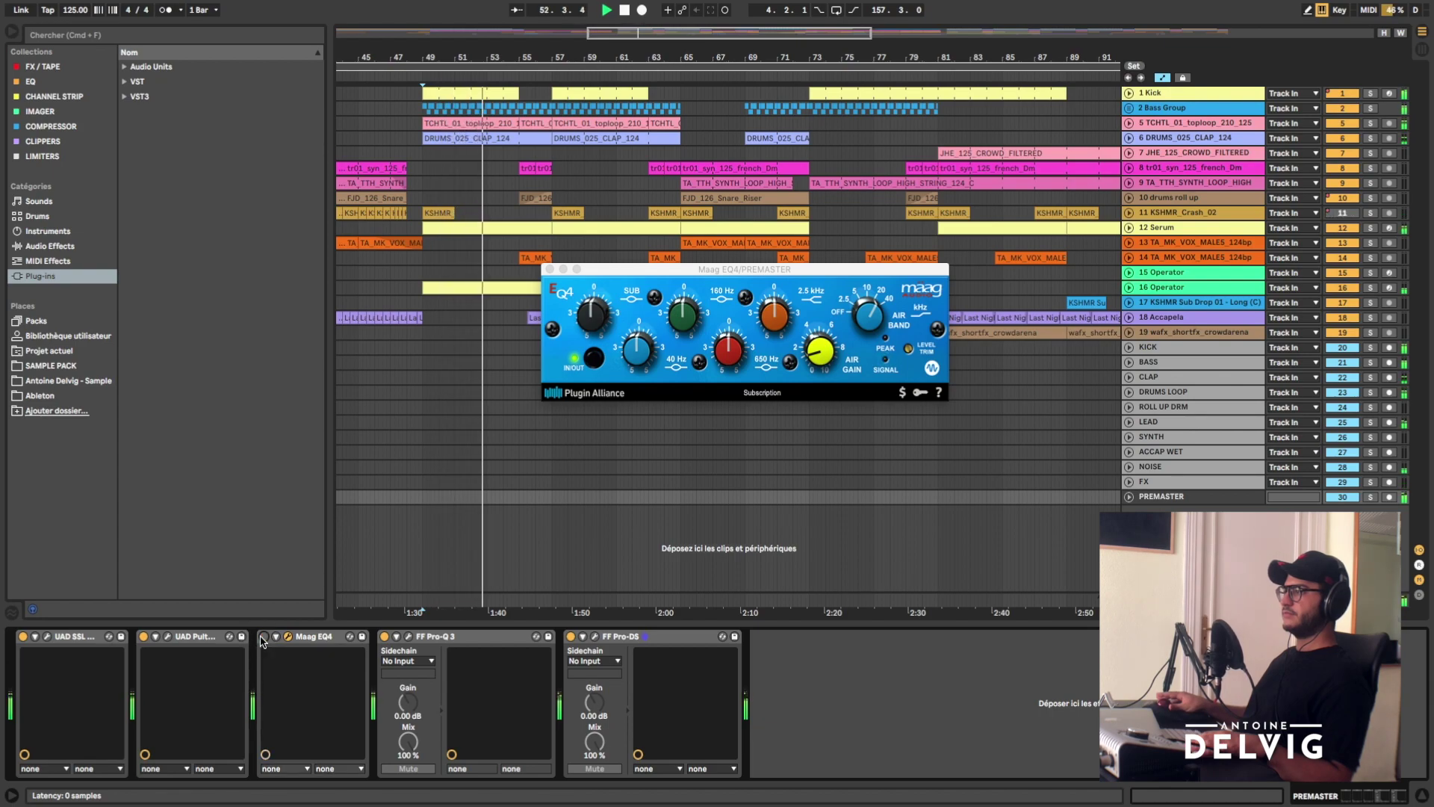
key("space")
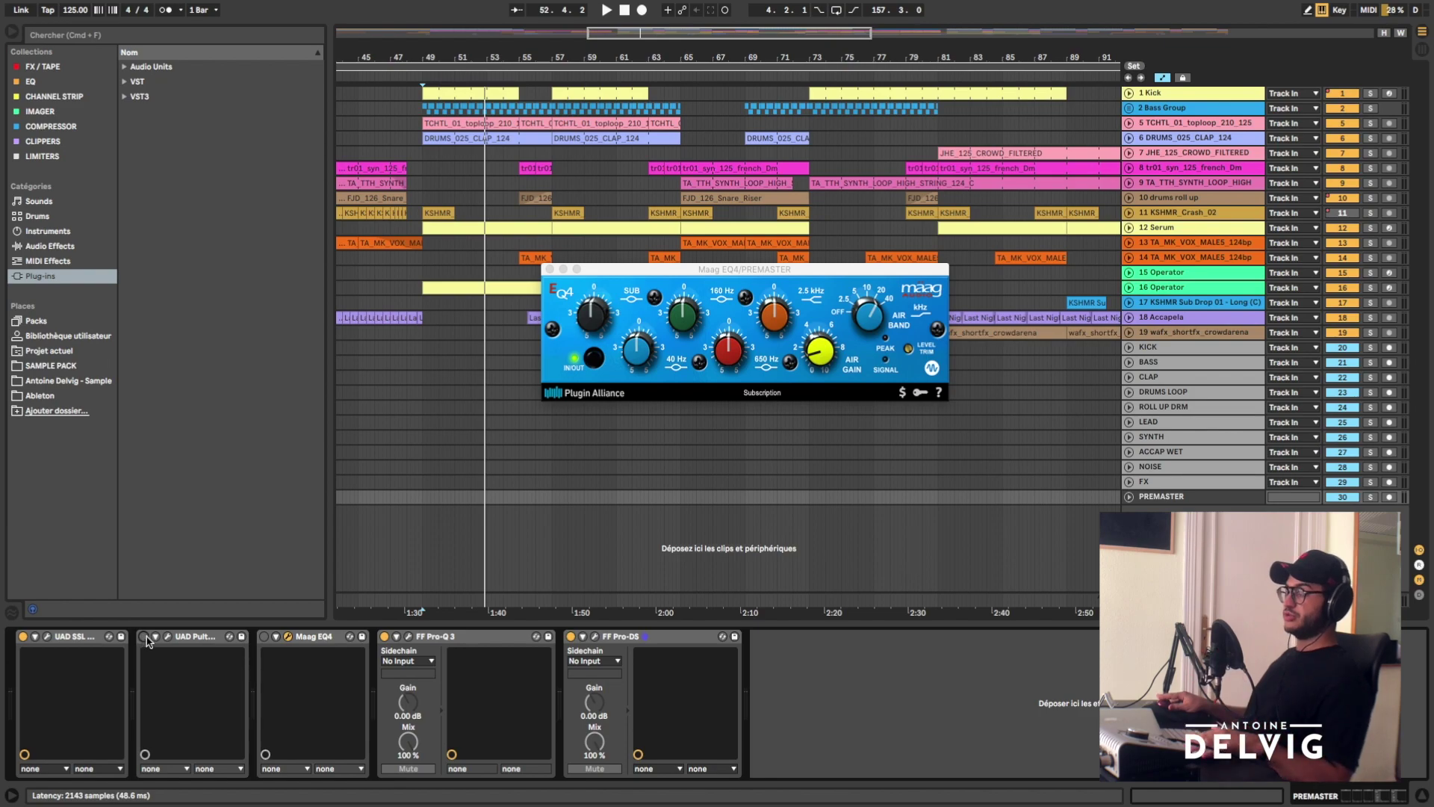
- Play the mix from bar 49 with the Pultec and Maag EQ4 bypassed, and re-enable both to compare
key("space")
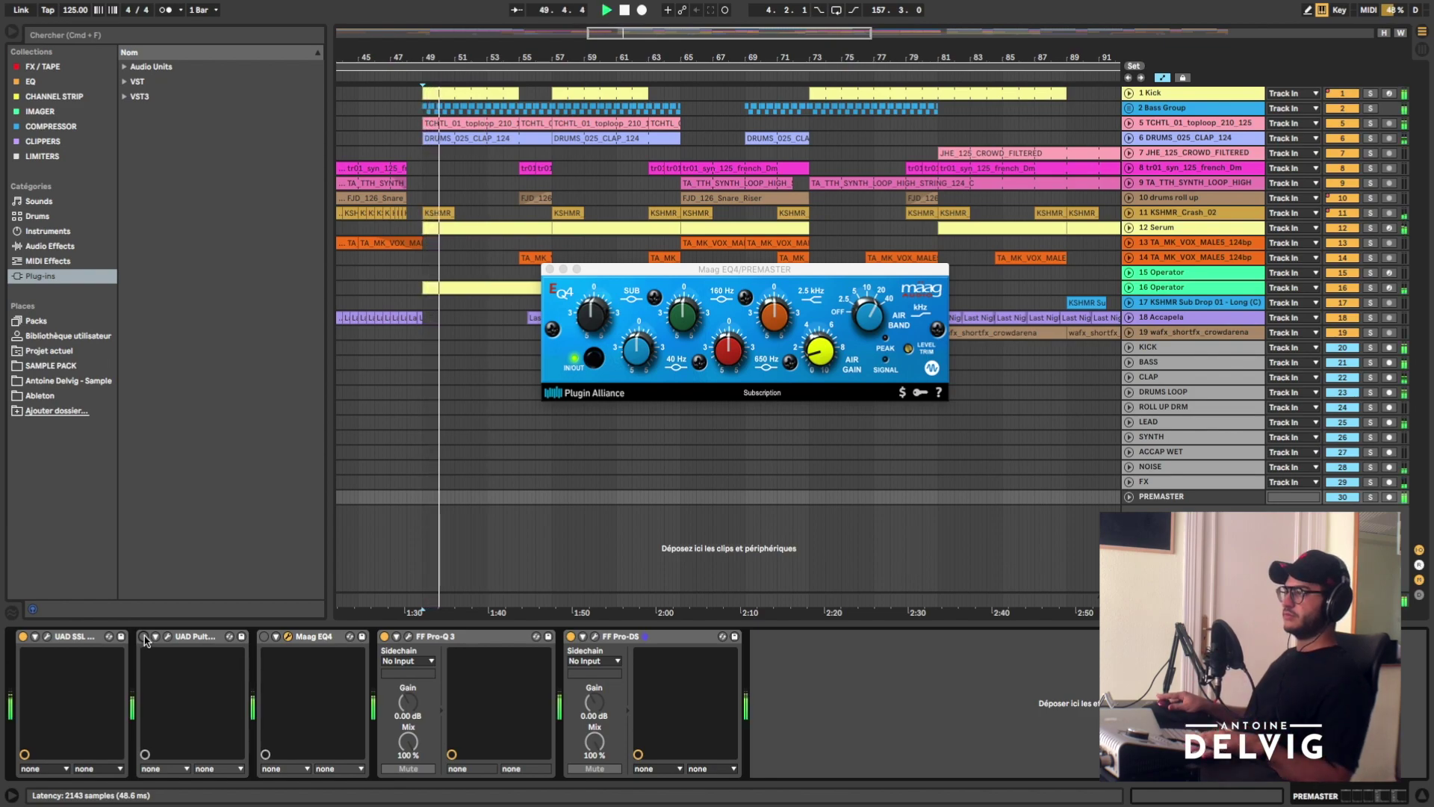
left_click(144, 636)
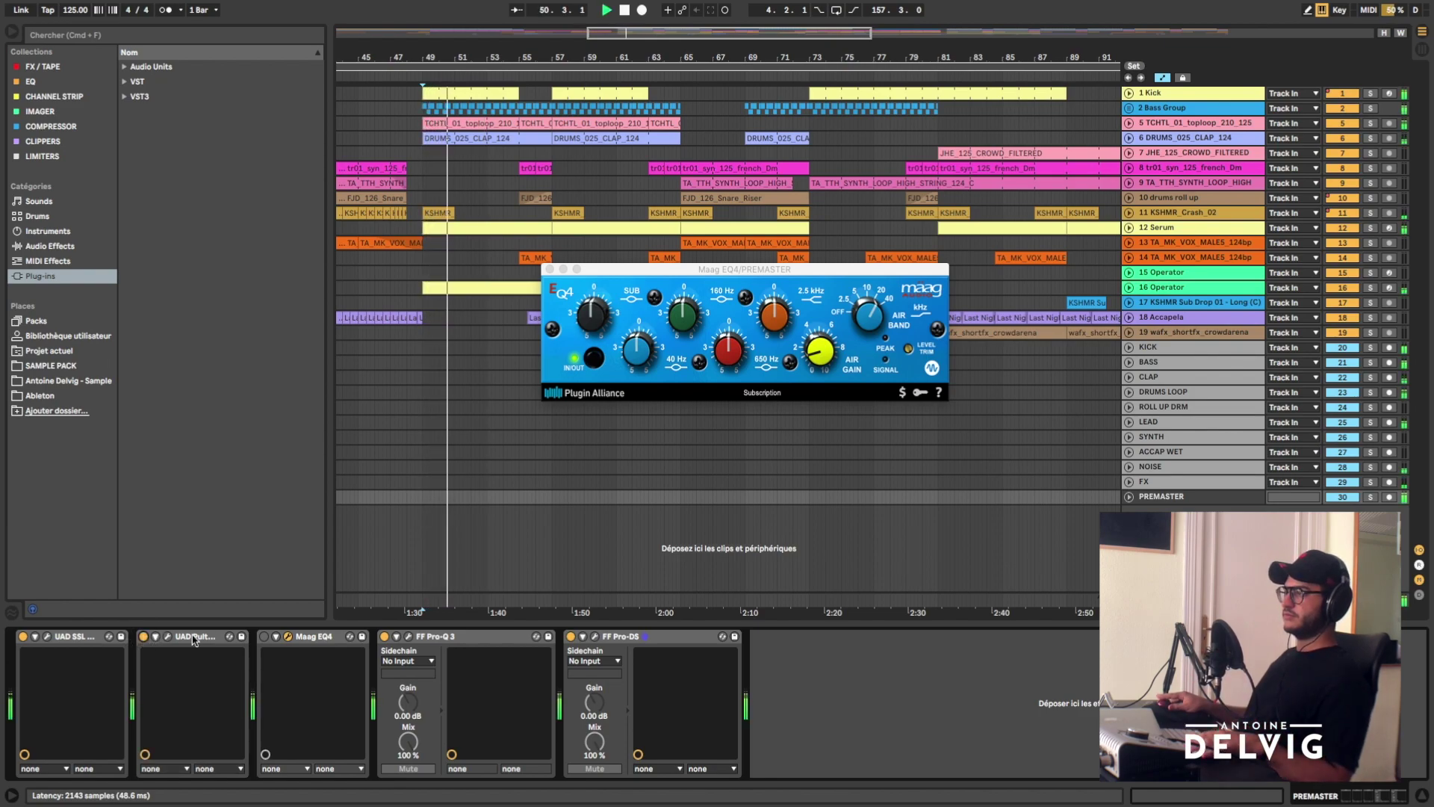
left_click(264, 636)
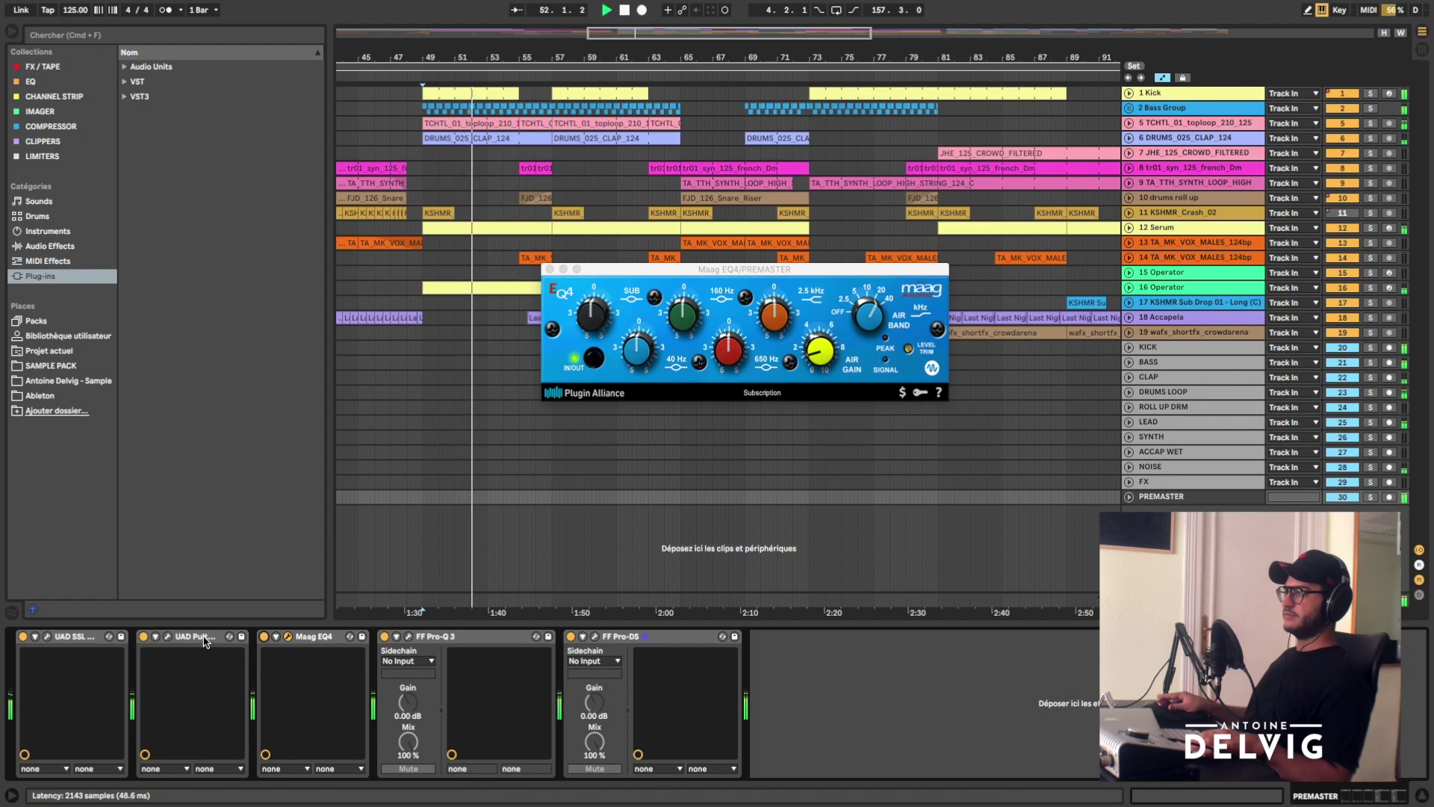
key("space")
- Inspect the PREMASTER's FF Pro-Q 3 curve with the track playing, and close its window
left_click(408, 636)
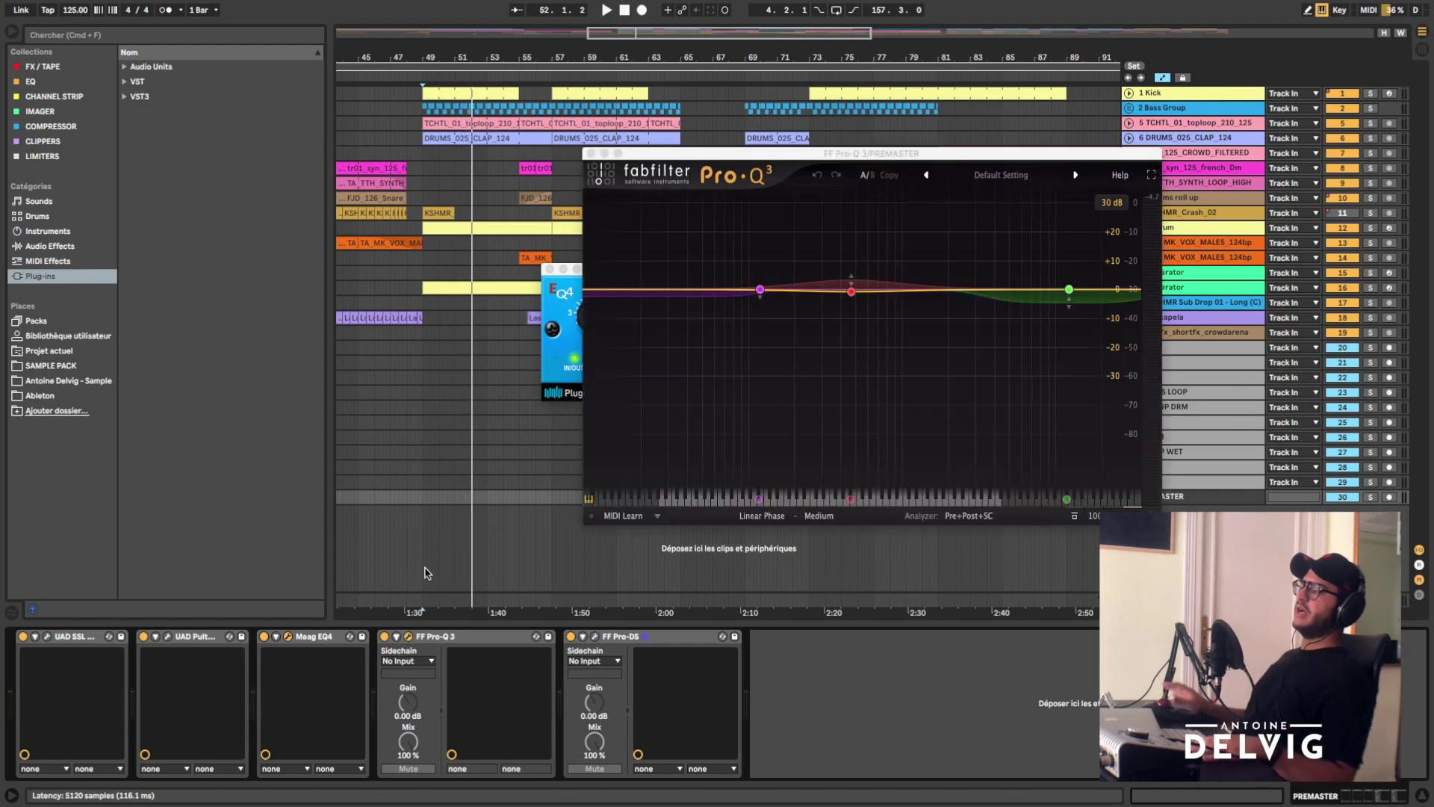
key("space")
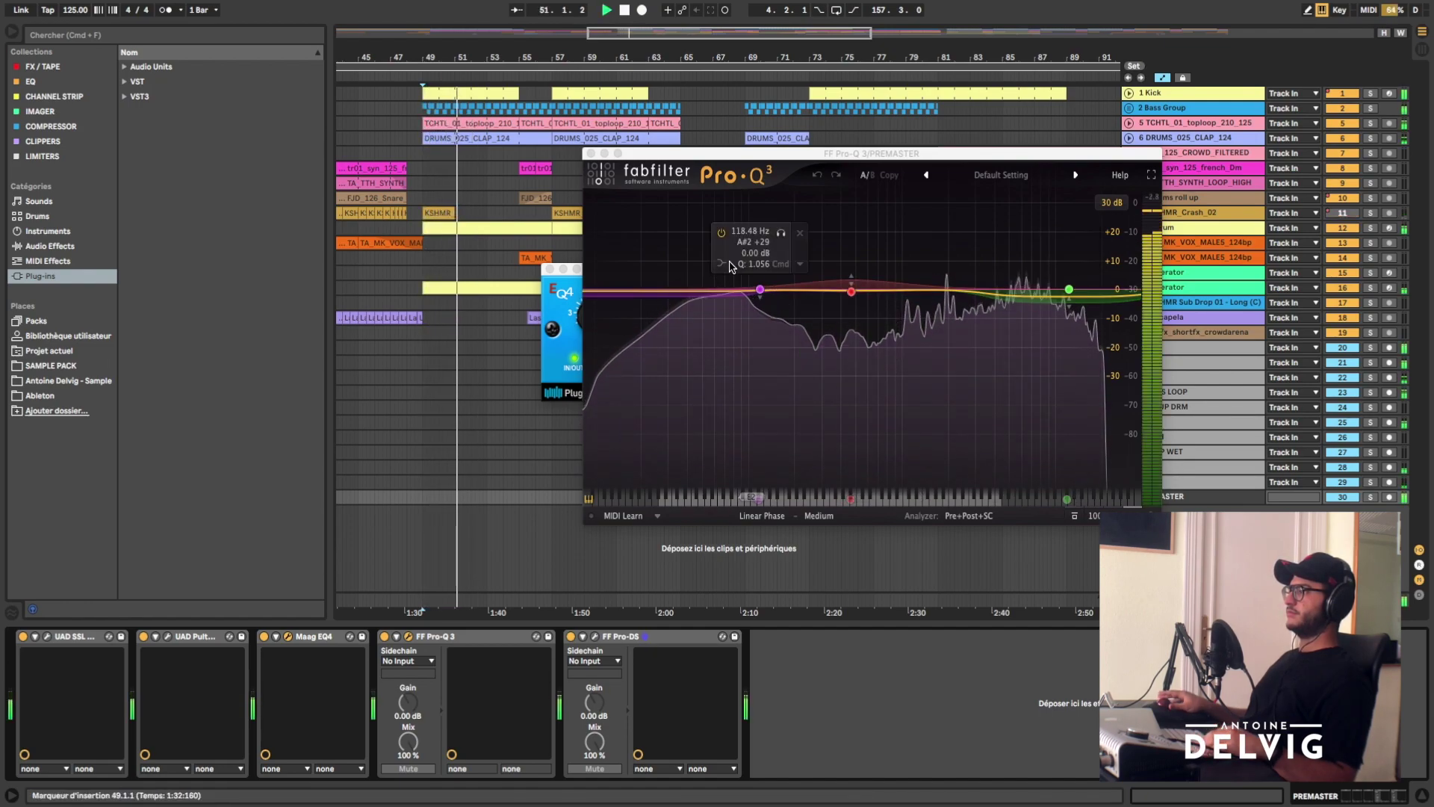
left_click(590, 154)
- Open the PREMASTER's FF Pro-DS in place of the Maag EQ4 window and check its Mastering presets
left_click(594, 636)
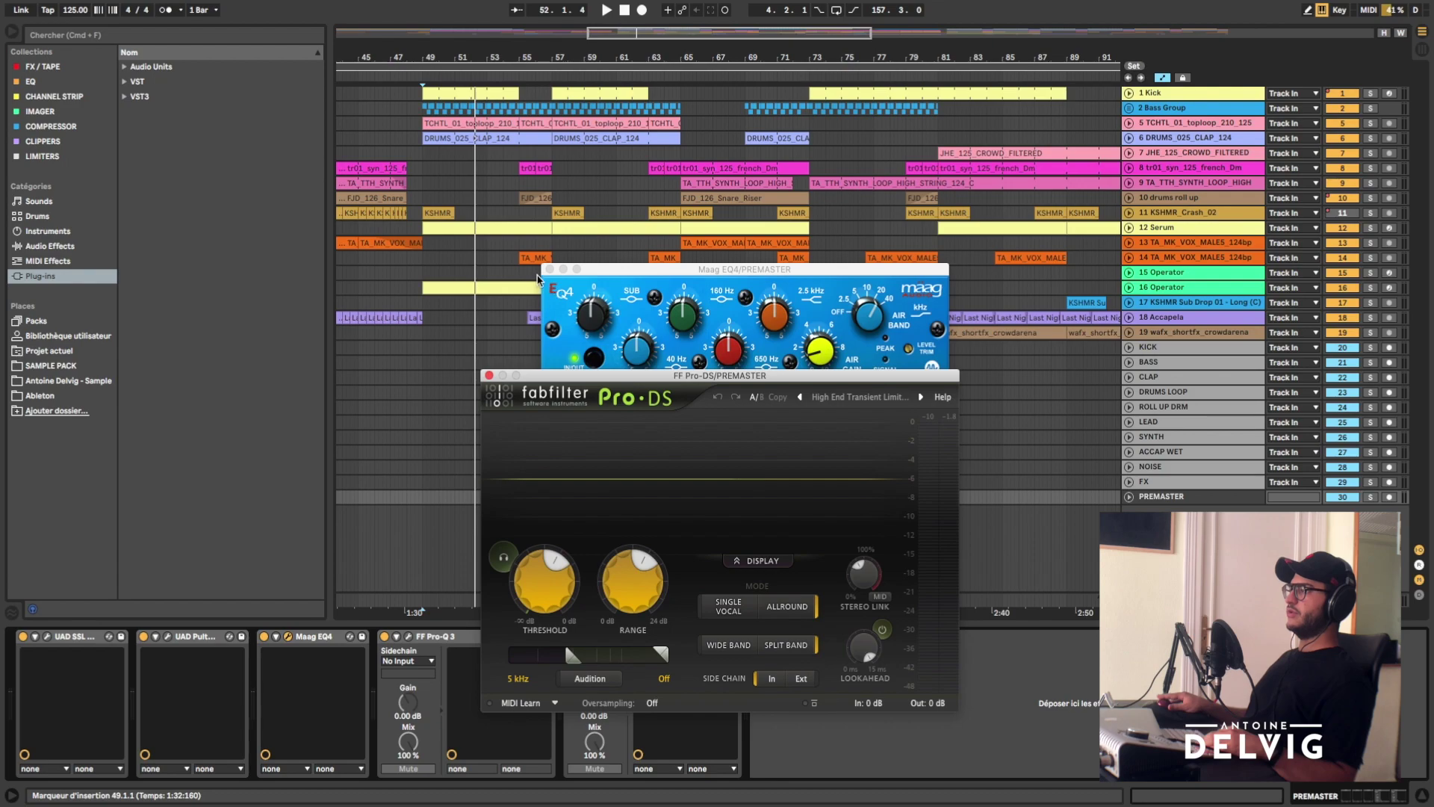
left_click(549, 269)
left_click_drag(603, 383, 544, 243)
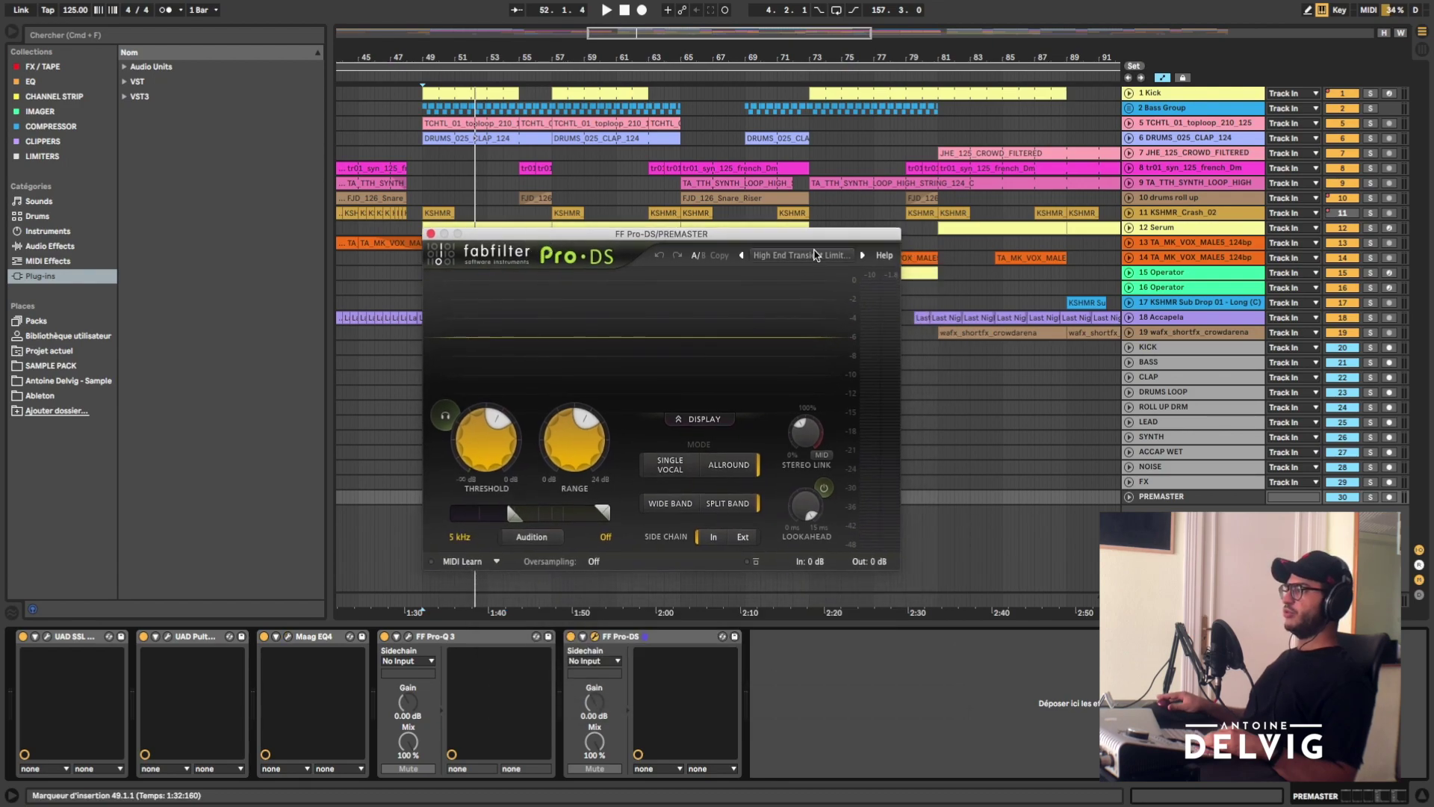
left_click(815, 255)
mouse_move(816, 275)
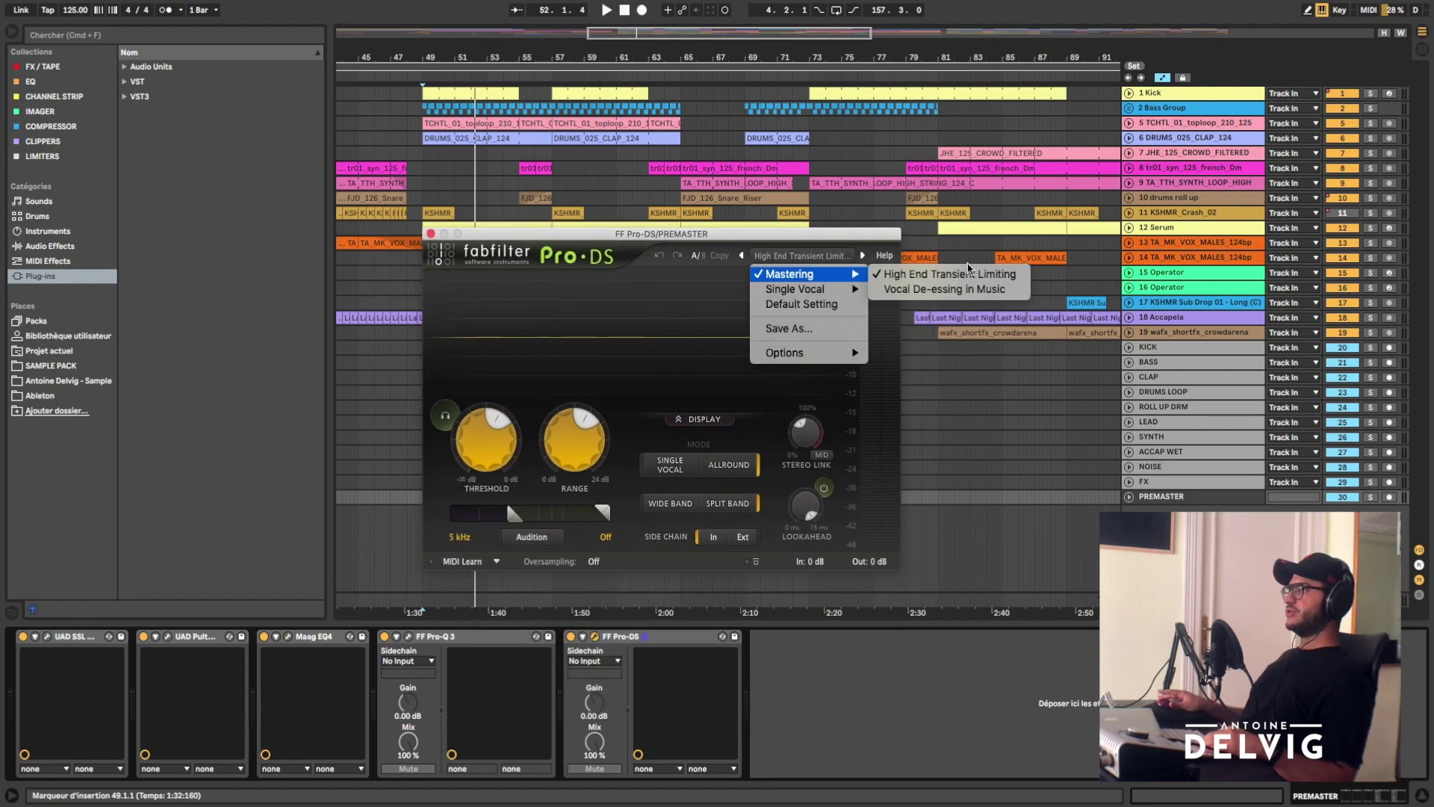
left_click(752, 238)
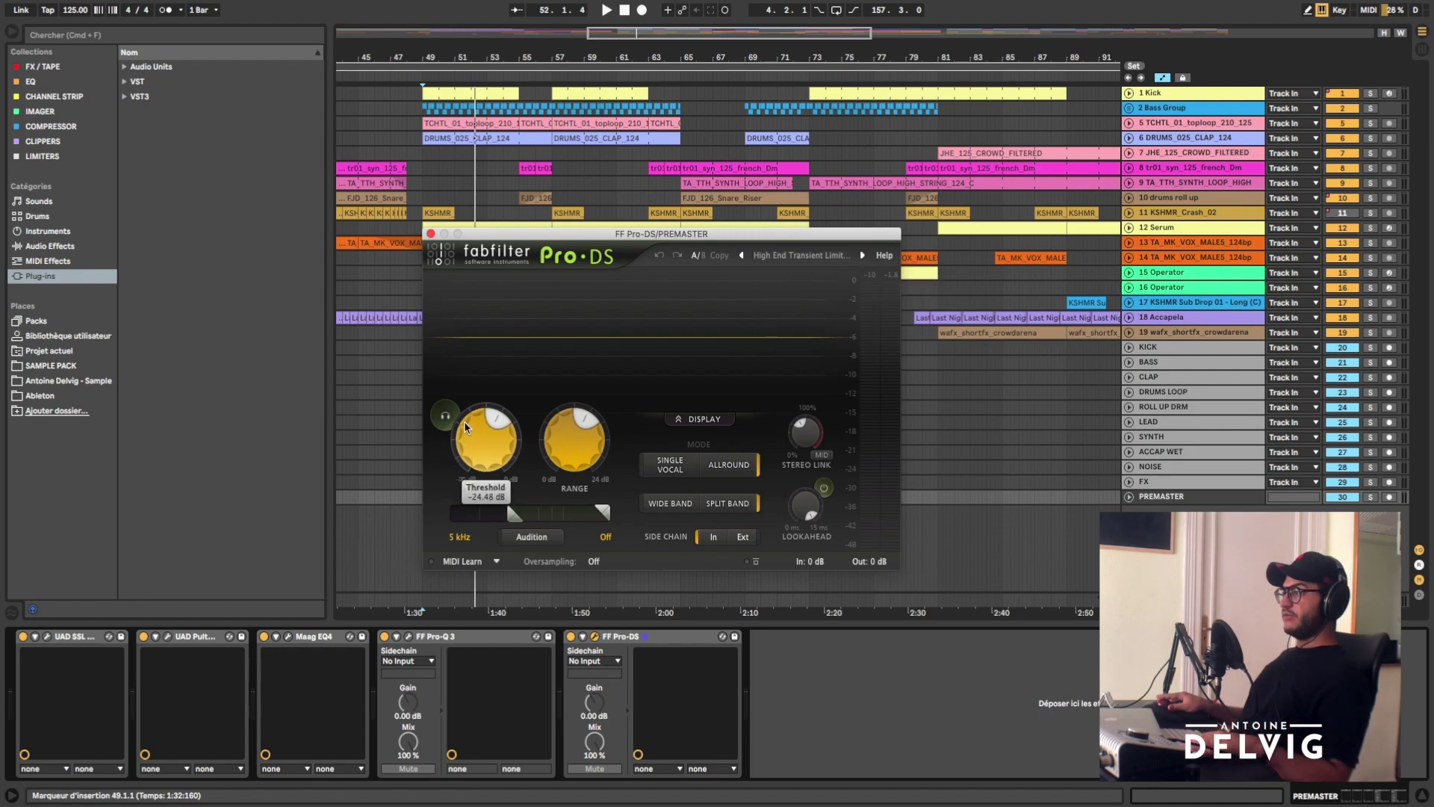
- Audition the FF Pro-DS trigger signal from bar 49, return to the full mix and lower the threshold to about -25.2 dB
left_click(447, 416)
key("space")
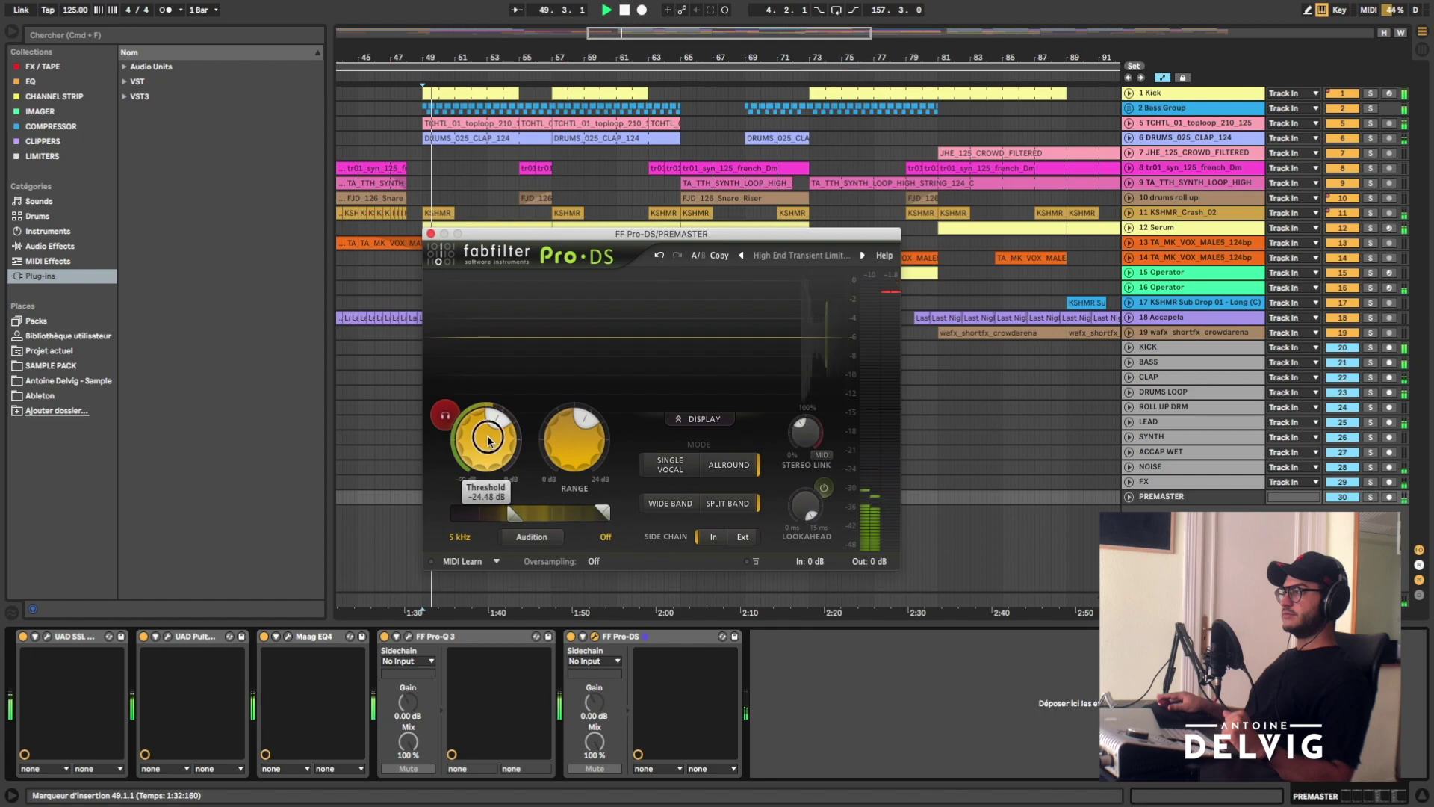
left_click_drag(487, 440, 484, 442)
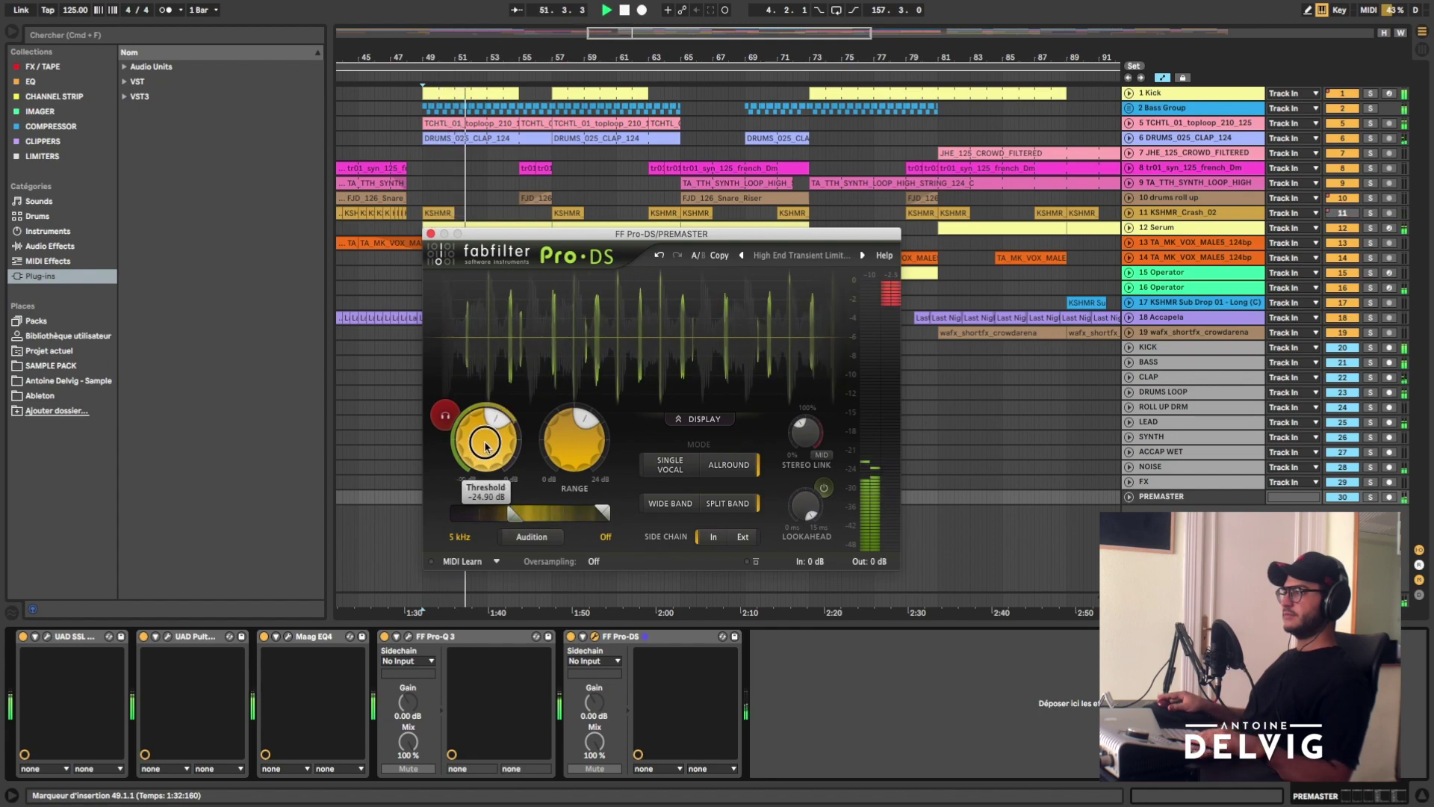
key("space")
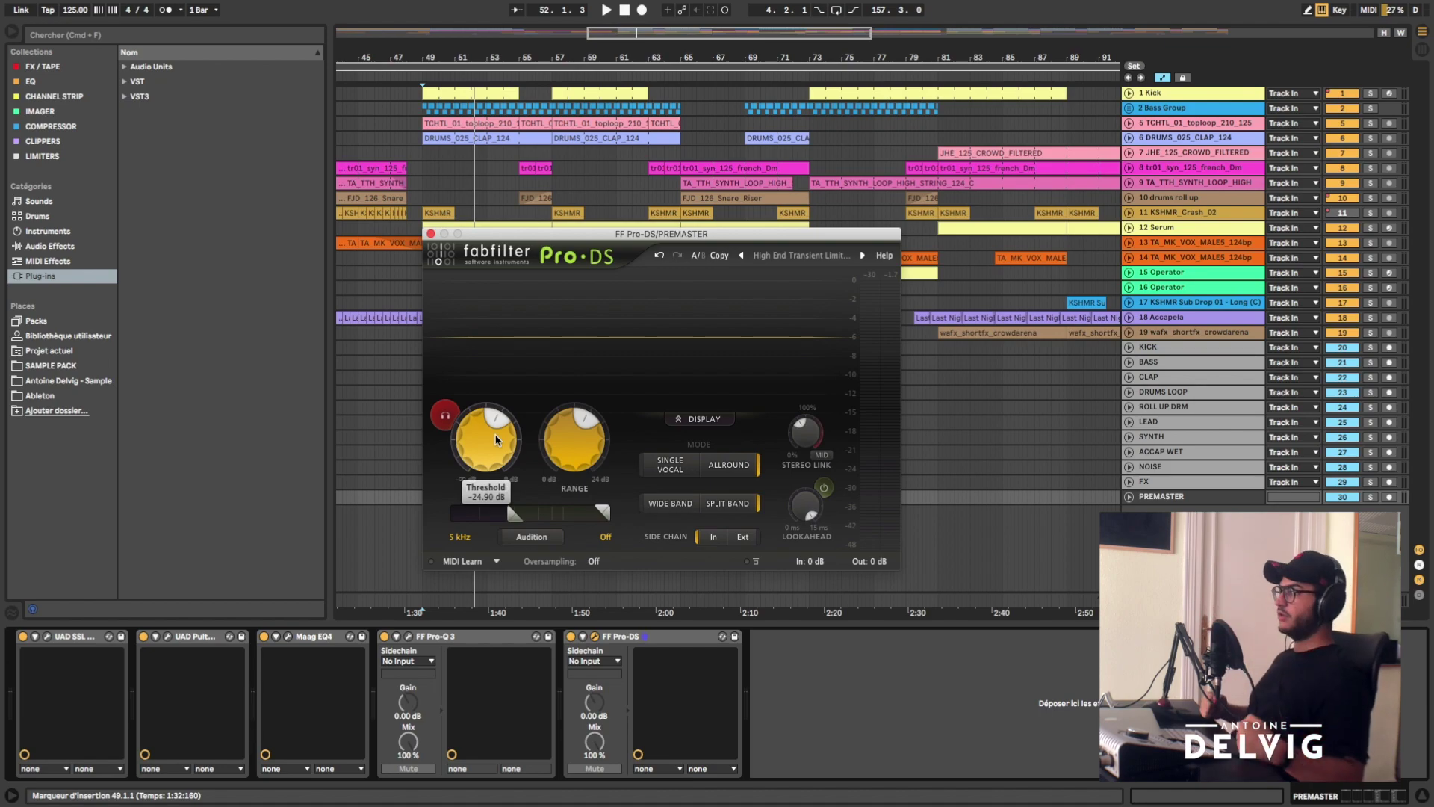
key("space")
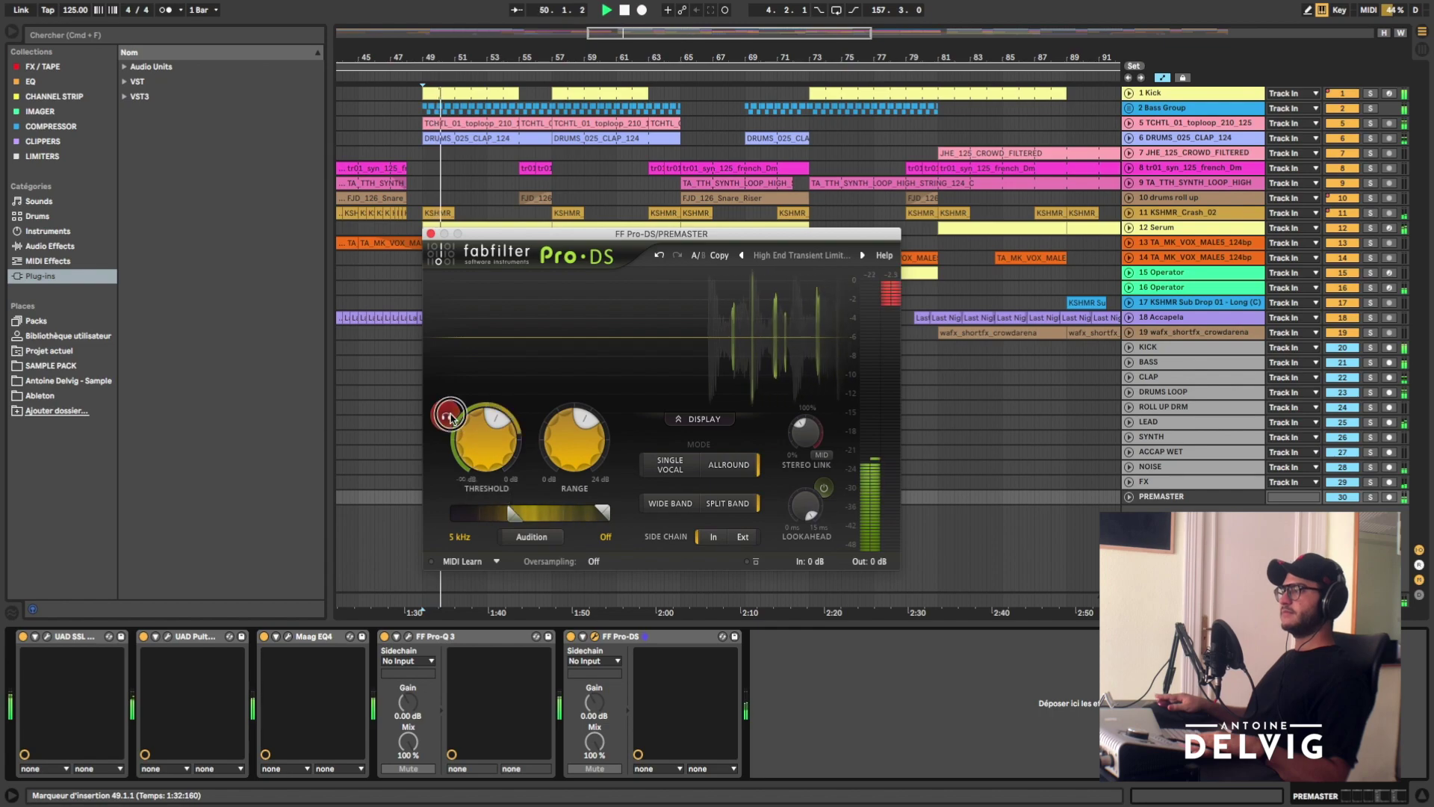
left_click(450, 416)
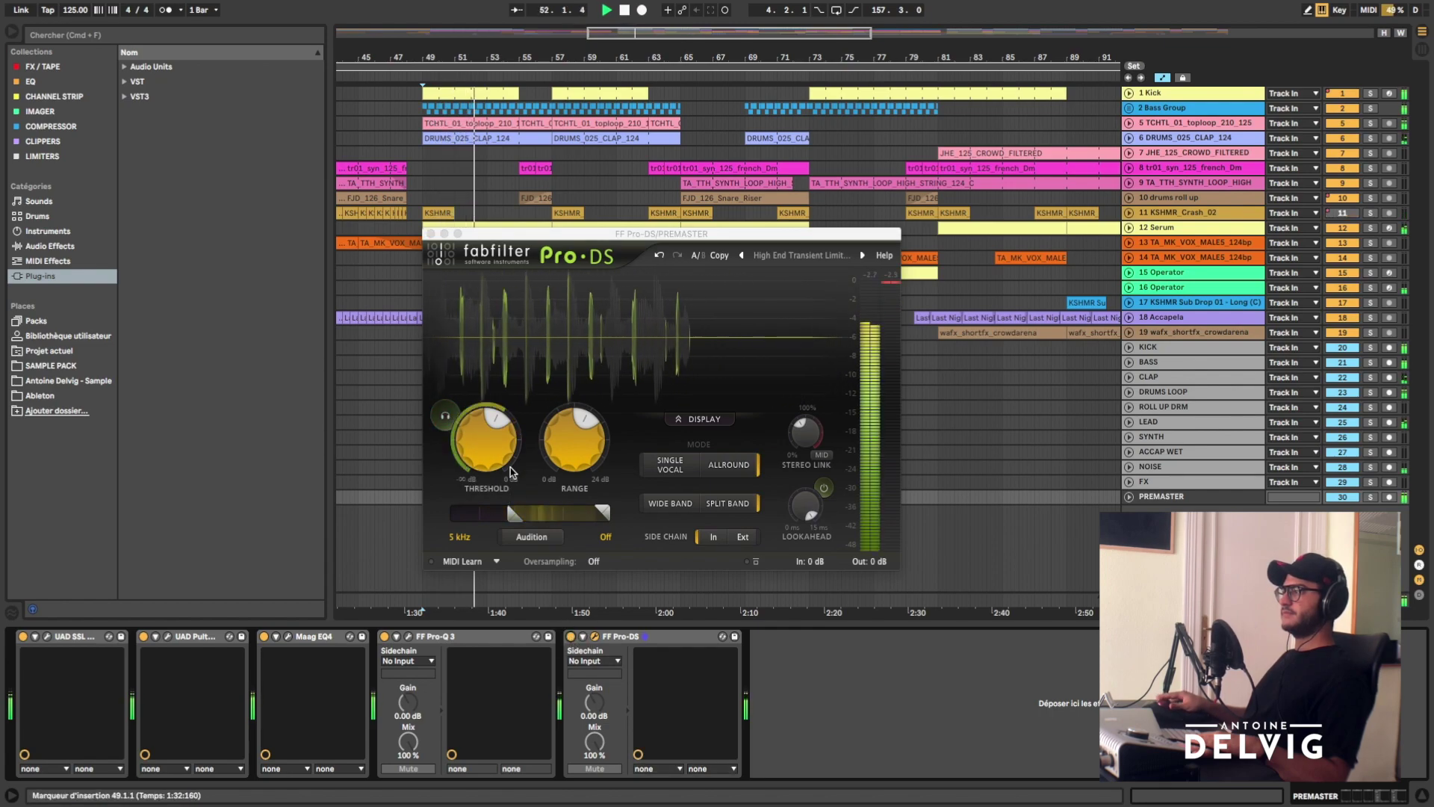
left_click_drag(489, 463, 491, 474)
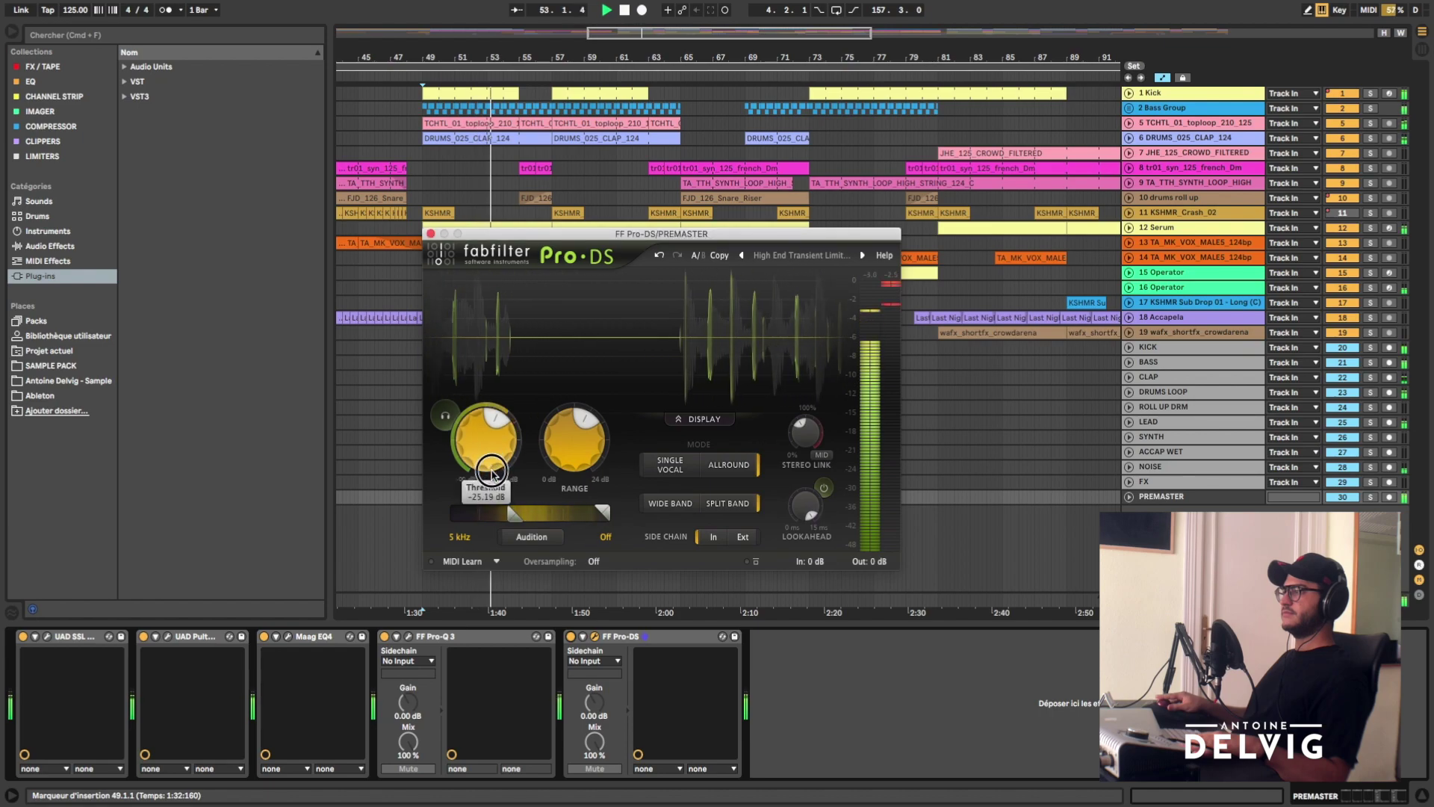
key("space")
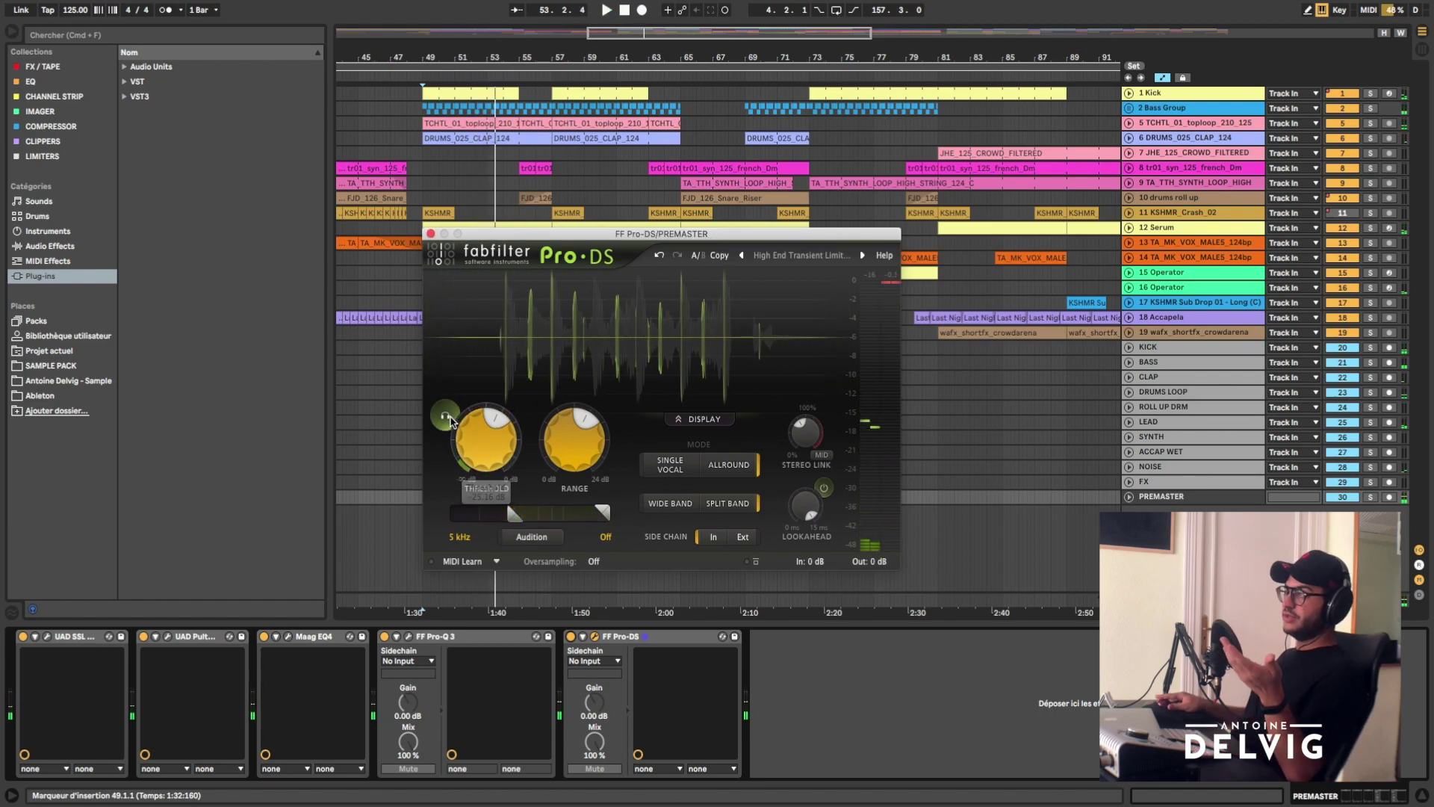
- Audition the FF Pro-DS trigger signal once more from bar 49, switch the audition off and close the plug-in window
left_click(446, 417)
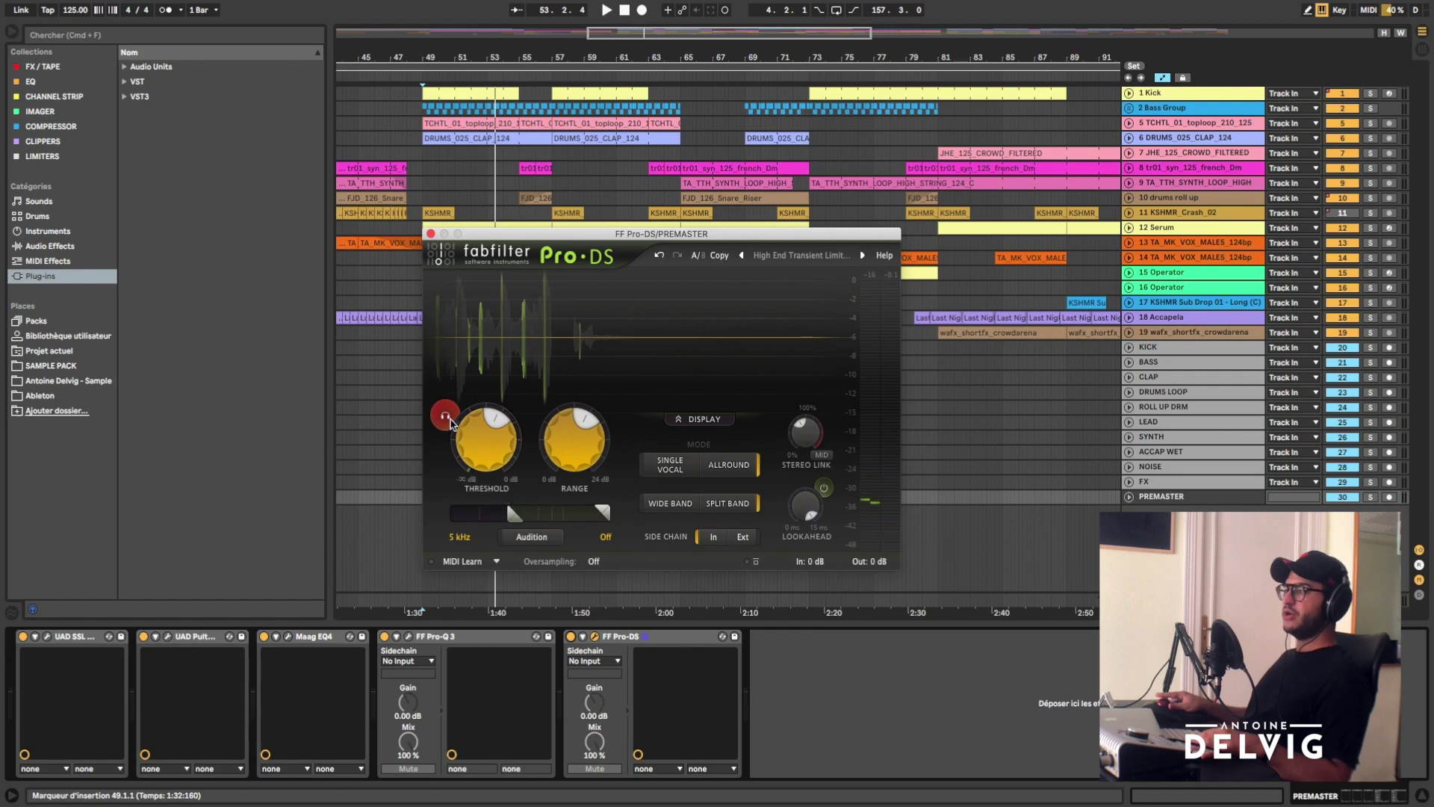
key("space")
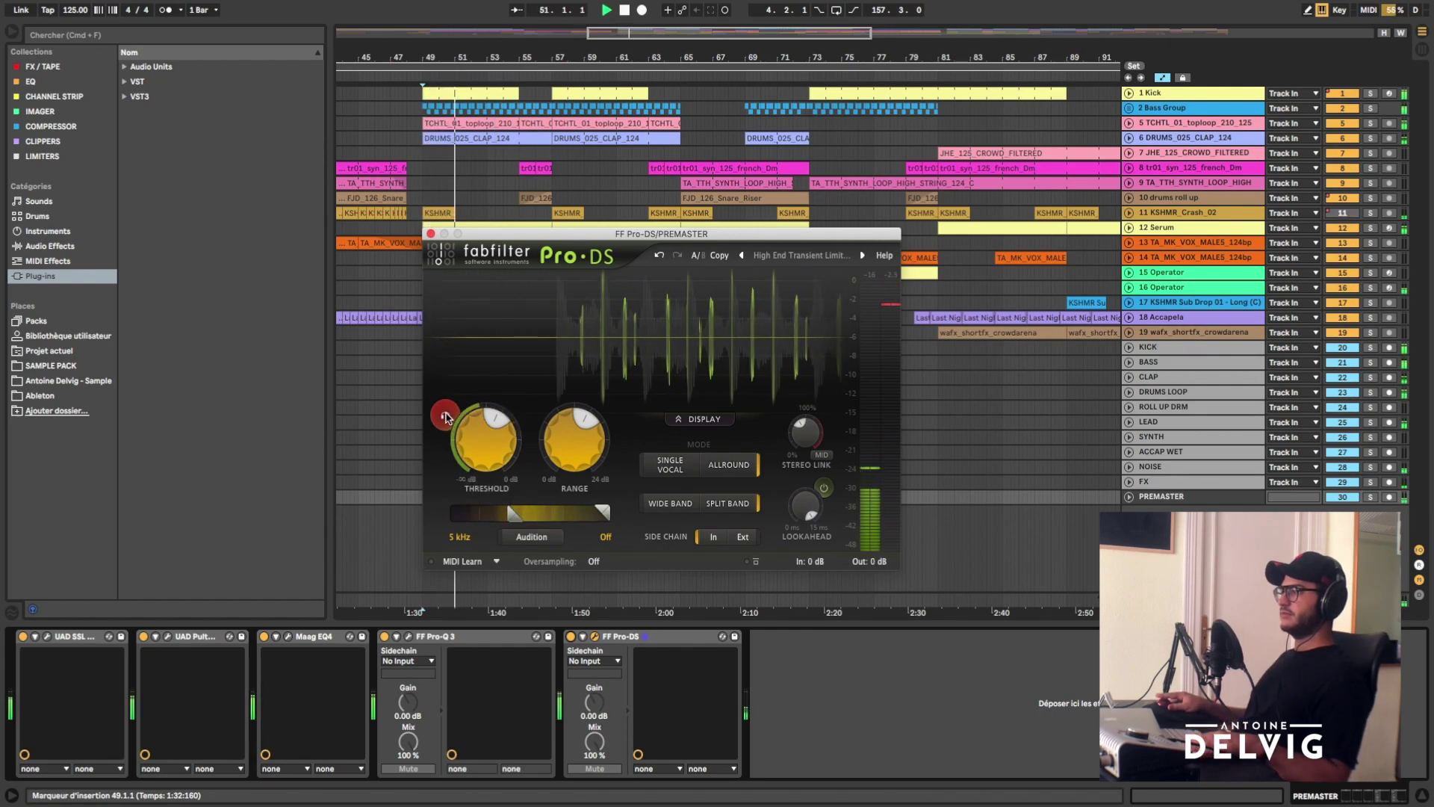
left_click(446, 417)
key("space")
left_click(431, 234)
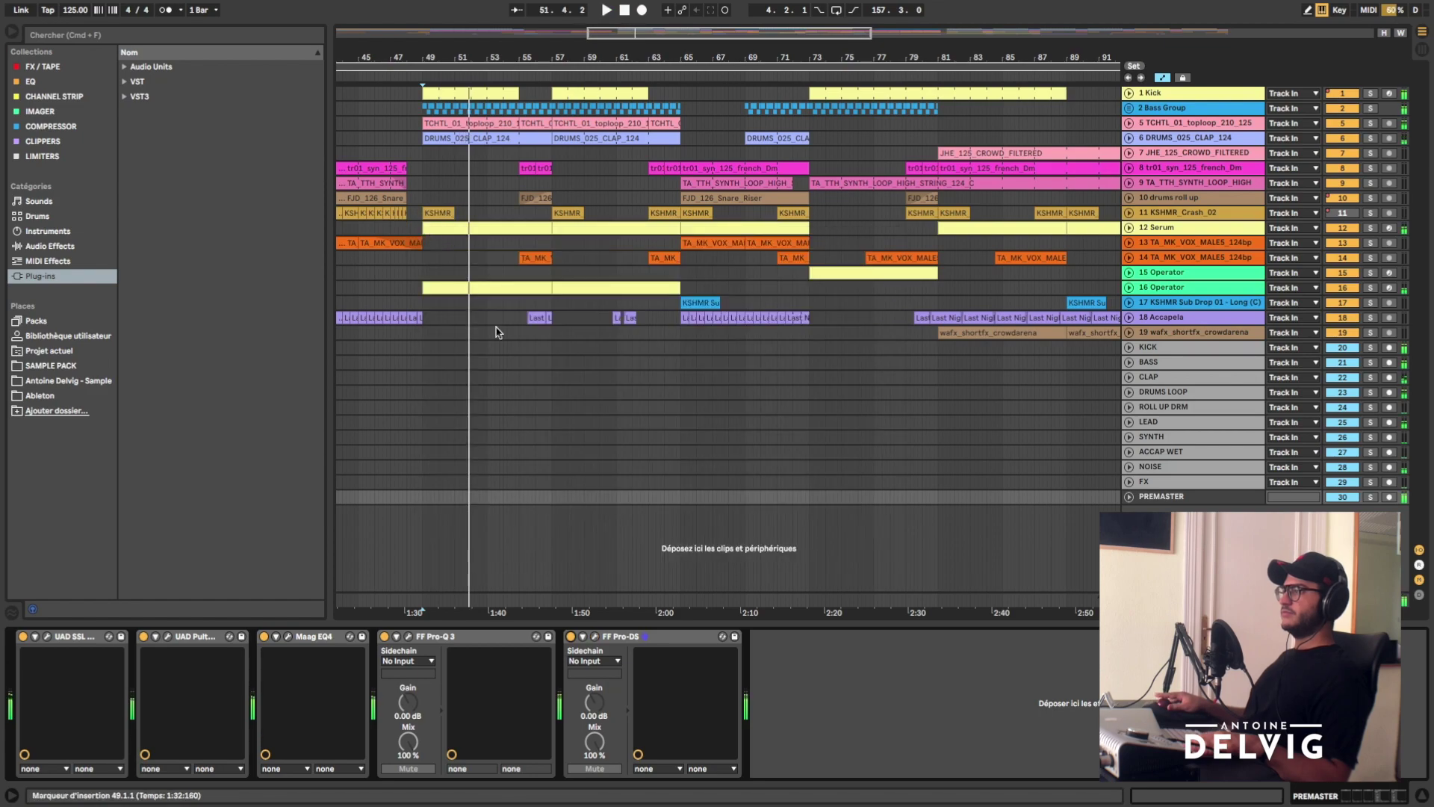
- Select the bus tracks from KICK to FX together, and return to the PREMASTER track's device chain
left_click(829, 705)
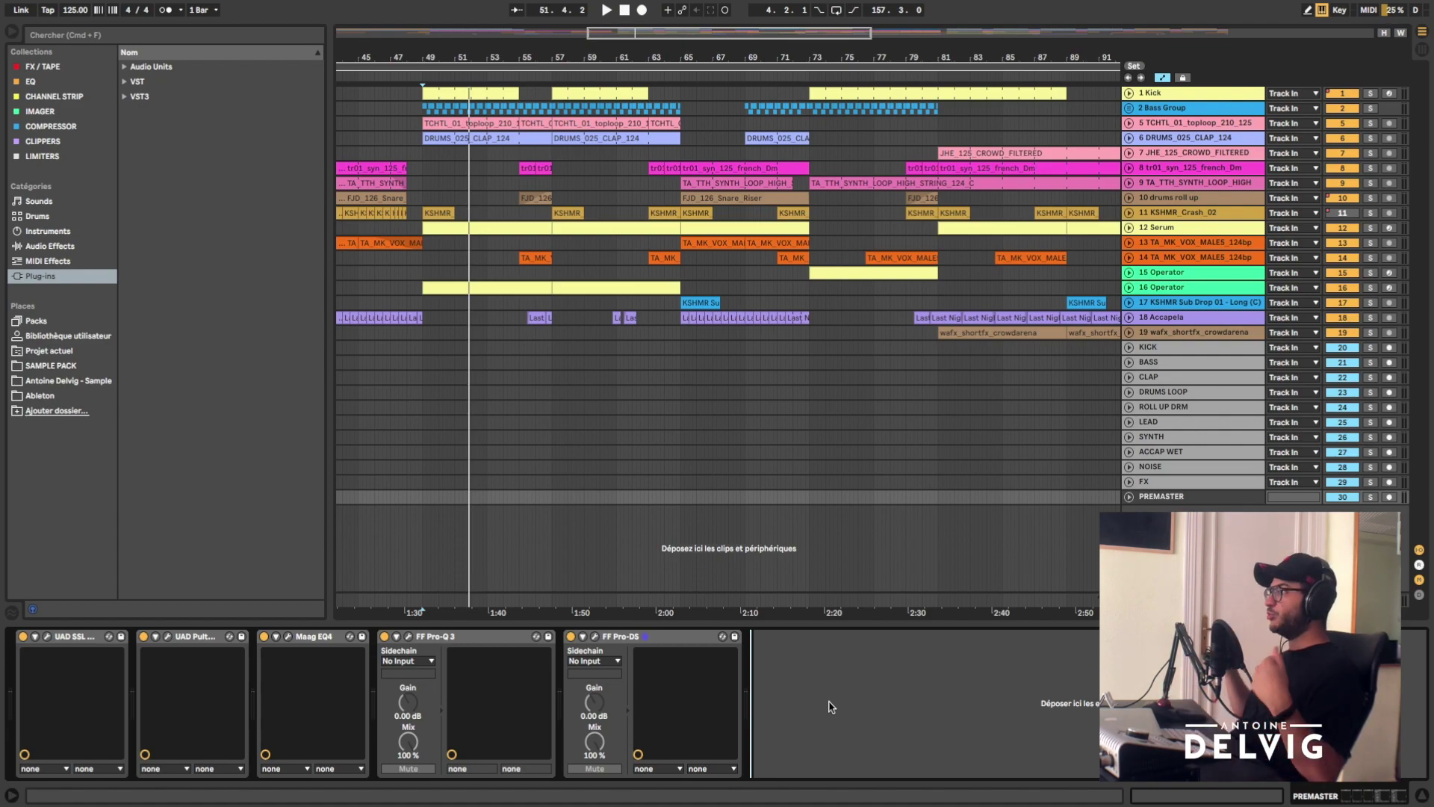
left_click(1156, 347)
left_click(1153, 481, "shift")
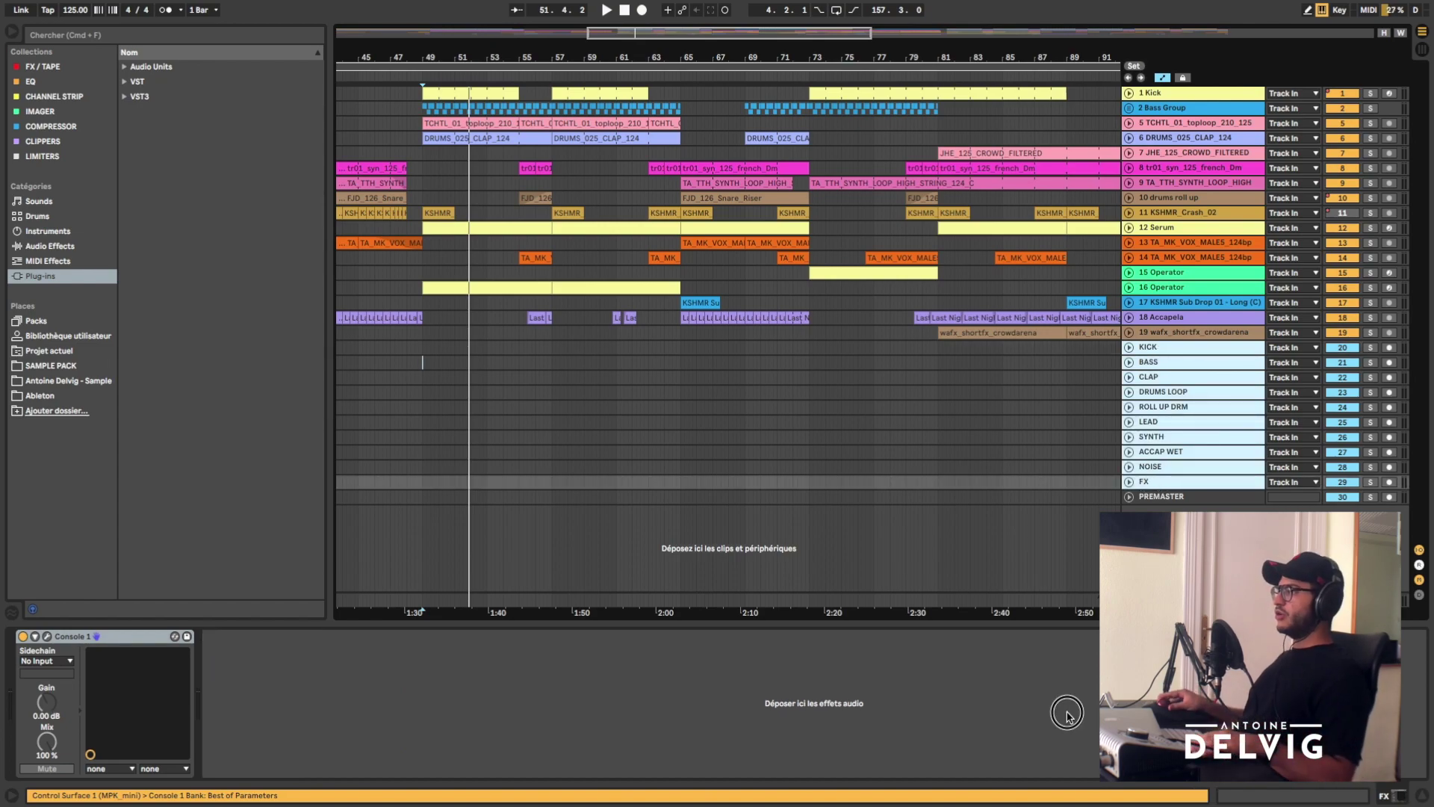
left_click(1167, 498)
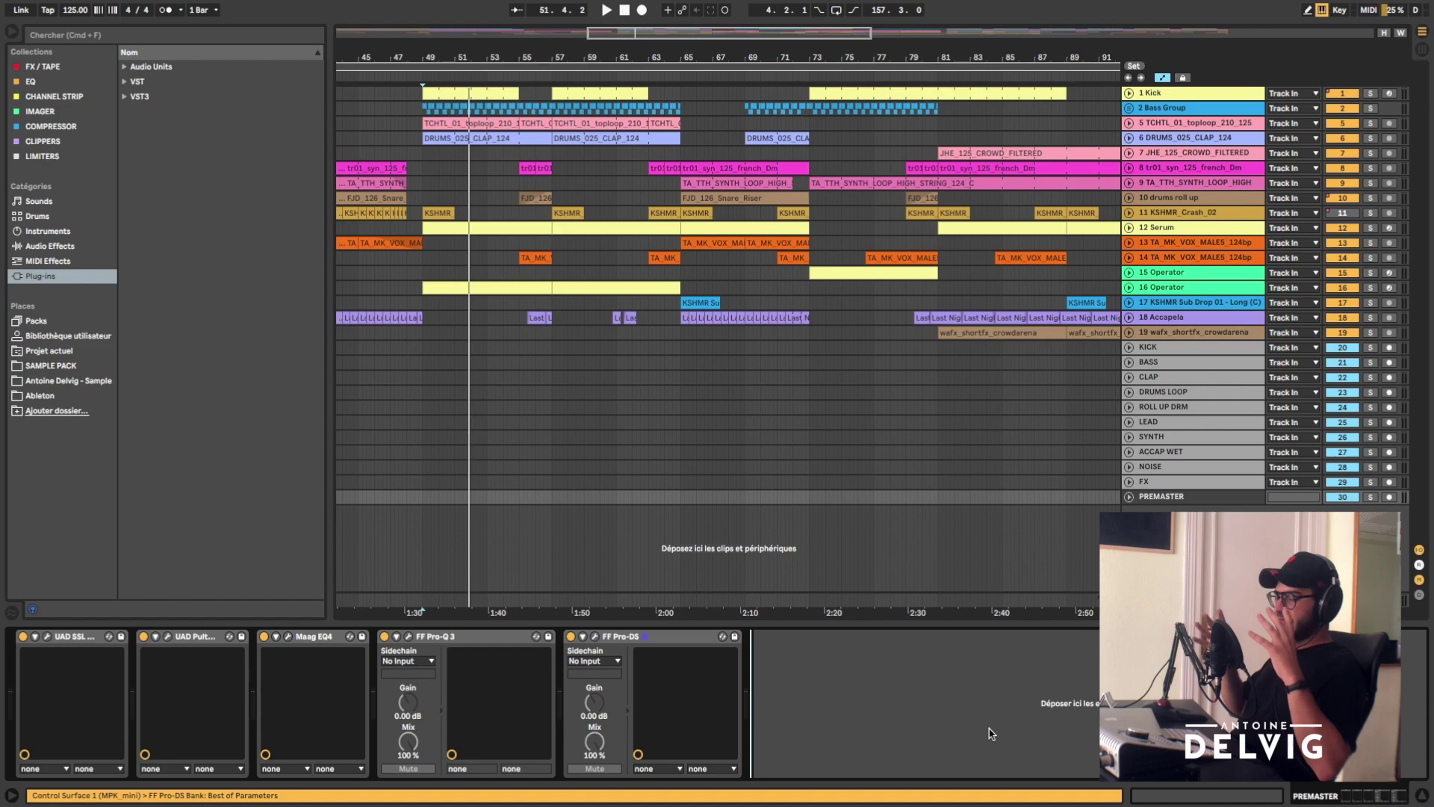